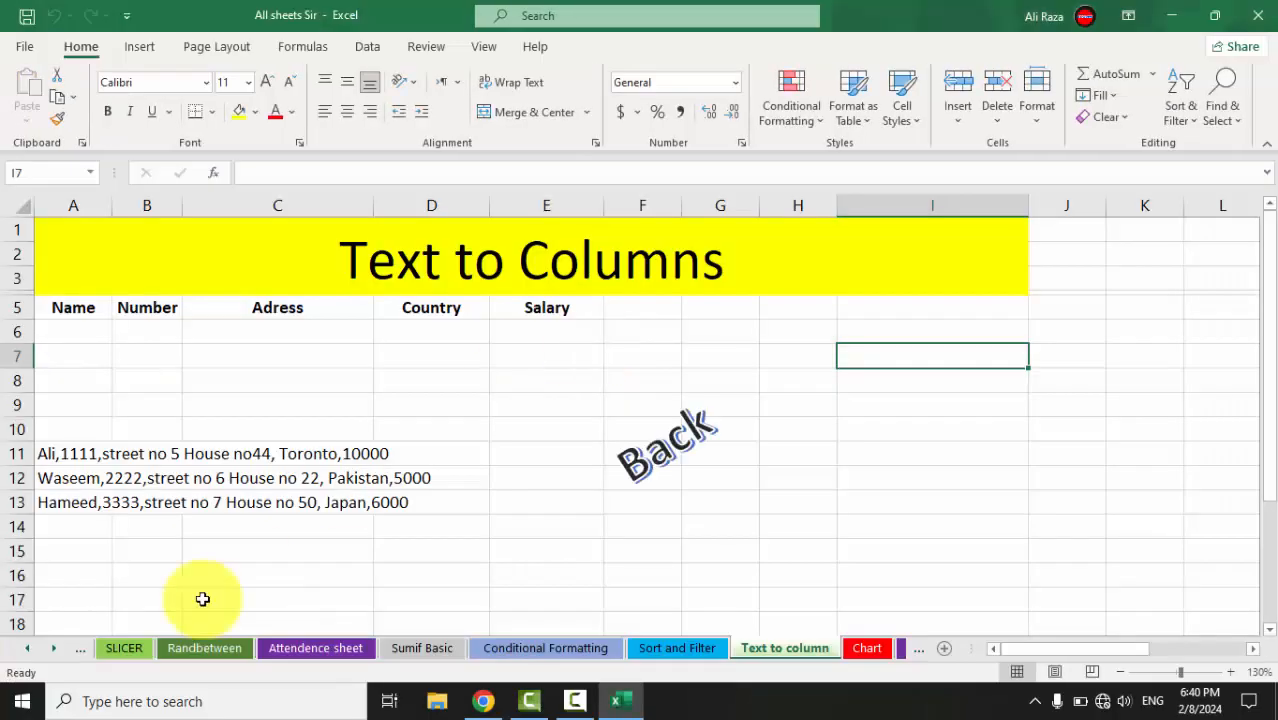
# Go to the ALL LINKS sheet and follow its Basic Formulas and Sumif Formula links, returning to ALL LINKS after each
pyautogui.click(33, 650)
pyautogui.moveTo(33, 650); pyautogui.dragTo(33, 650)
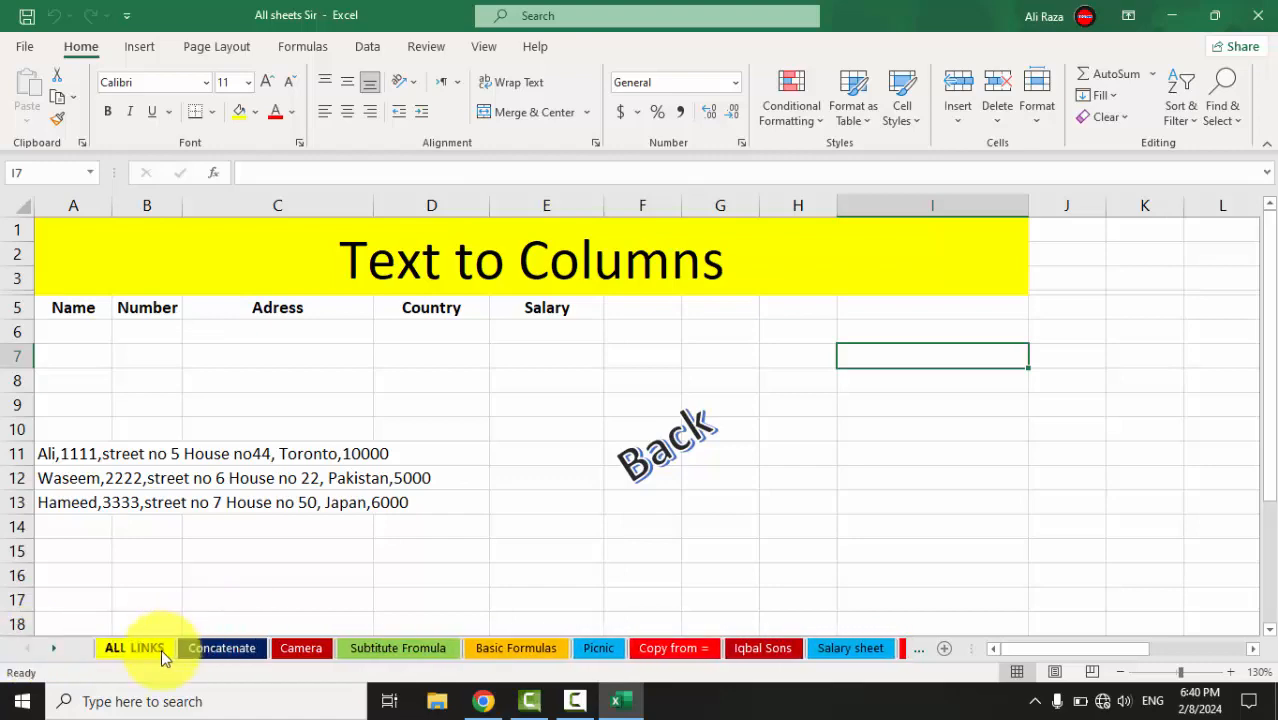
pyautogui.click(161, 649)
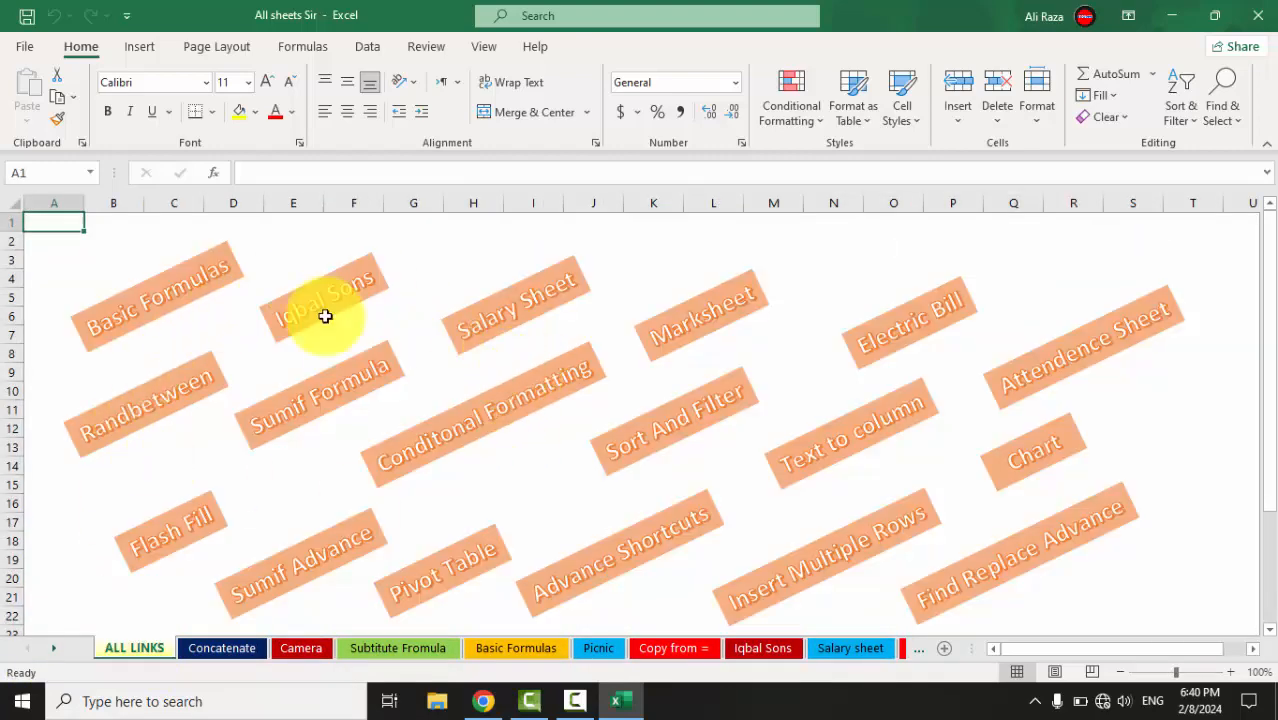
pyautogui.click(174, 290)
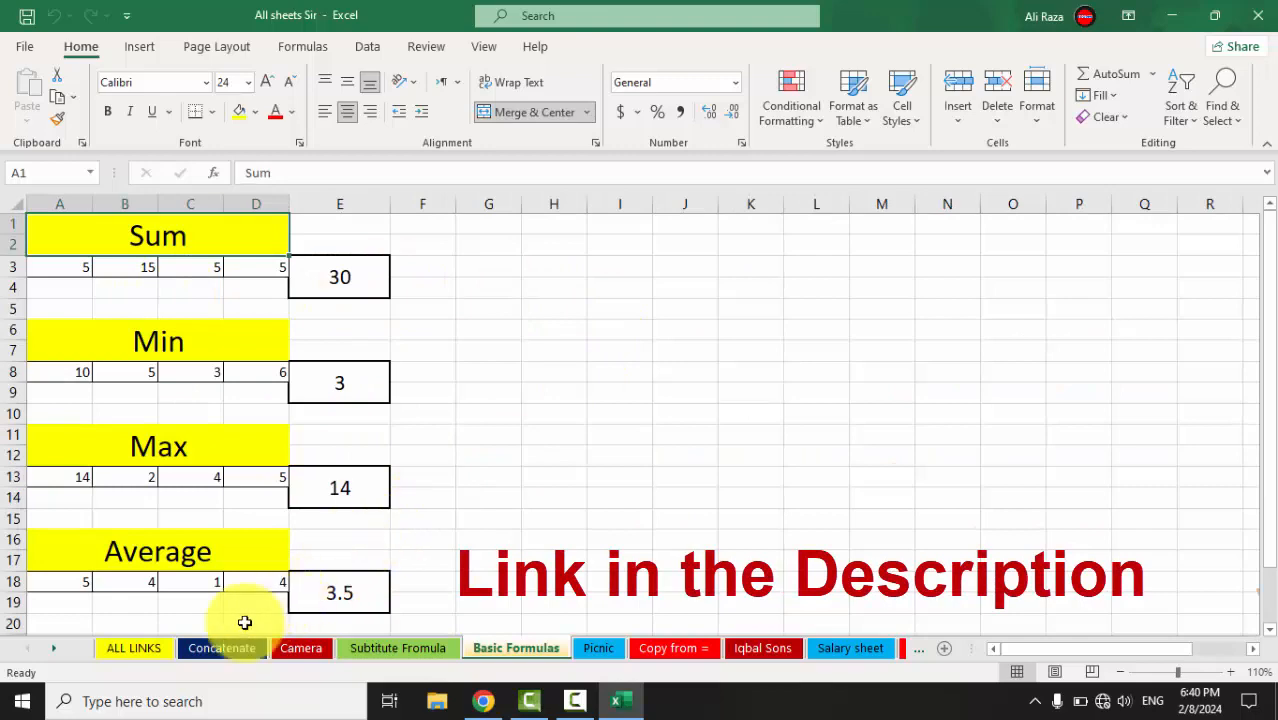
pyautogui.click(115, 648)
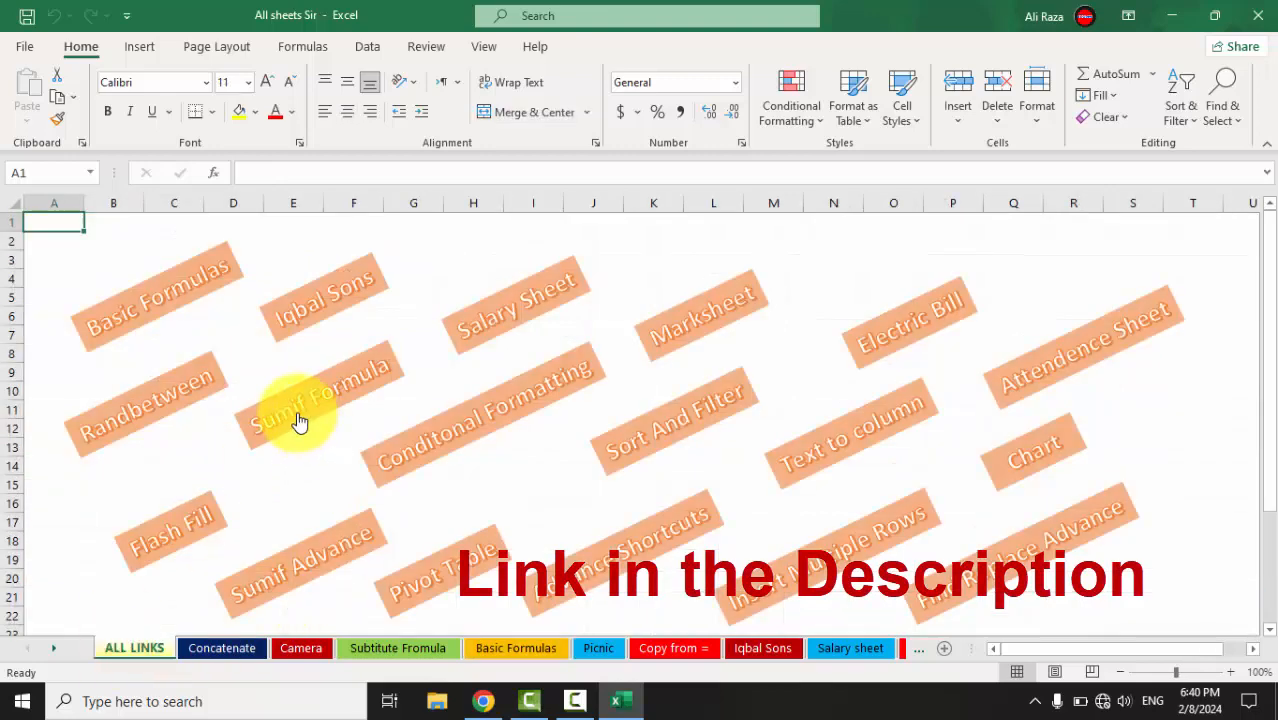
pyautogui.click(295, 420)
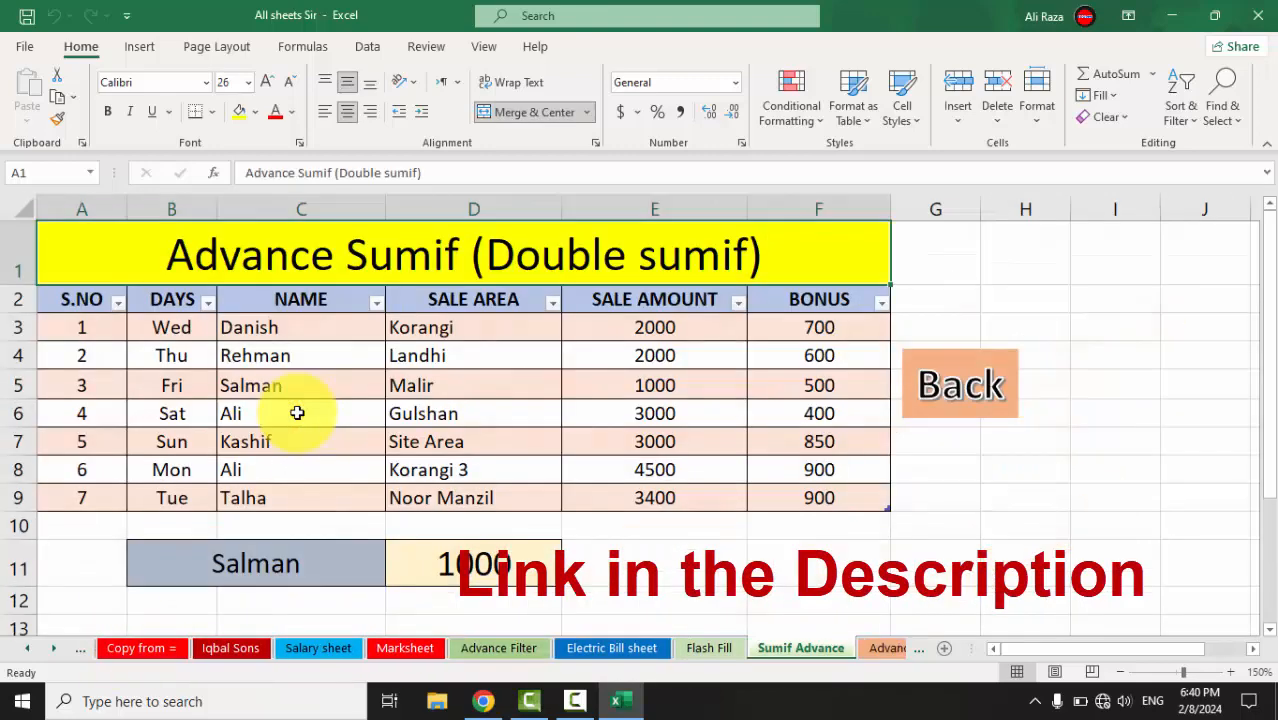
pyautogui.click(960, 408)
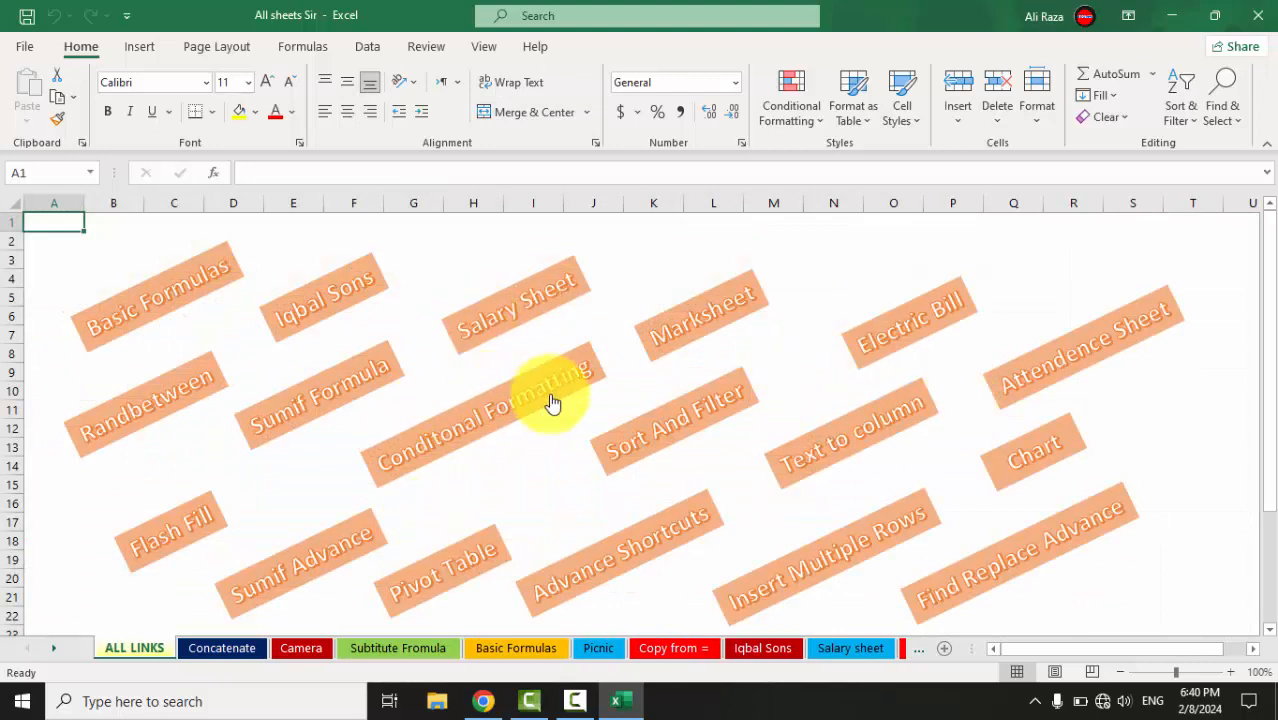
# On the Concatenate sheet, clear everything from E7:E13 under the Concatenate heading
pyautogui.click(220, 650)
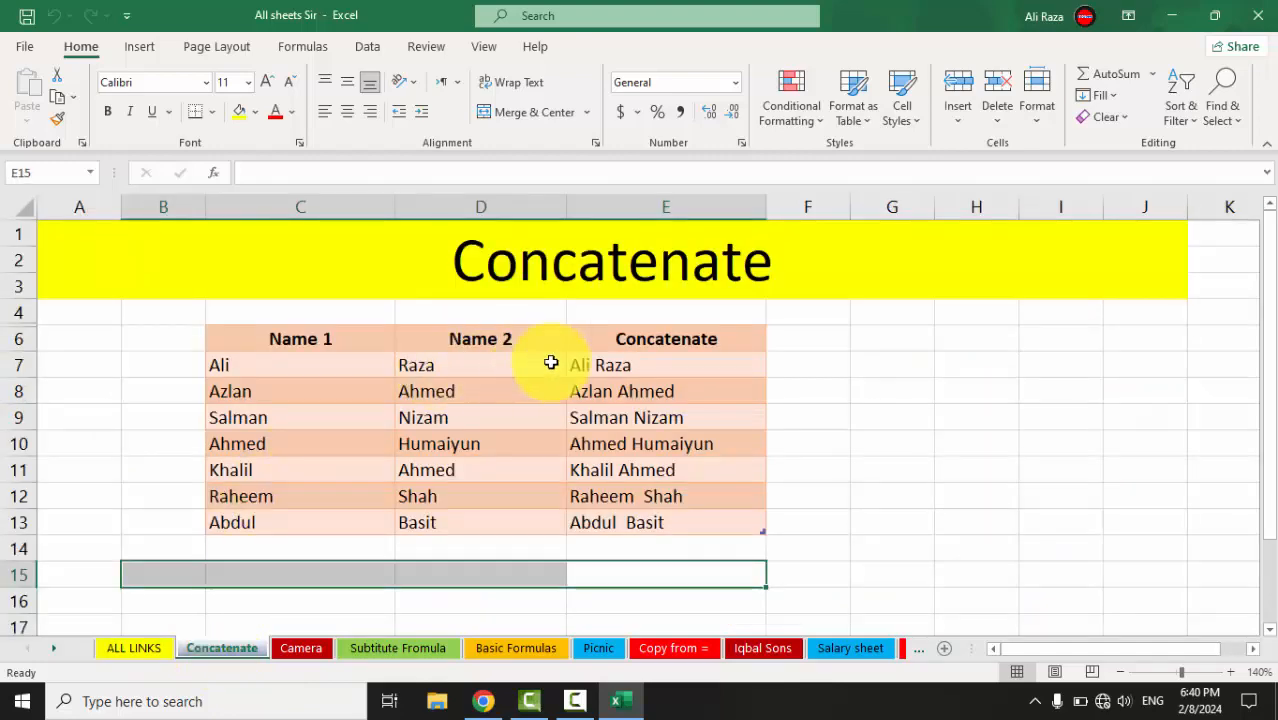
pyautogui.moveTo(592, 360); pyautogui.dragTo(609, 523)
pyautogui.hotkey('alt', 'h')
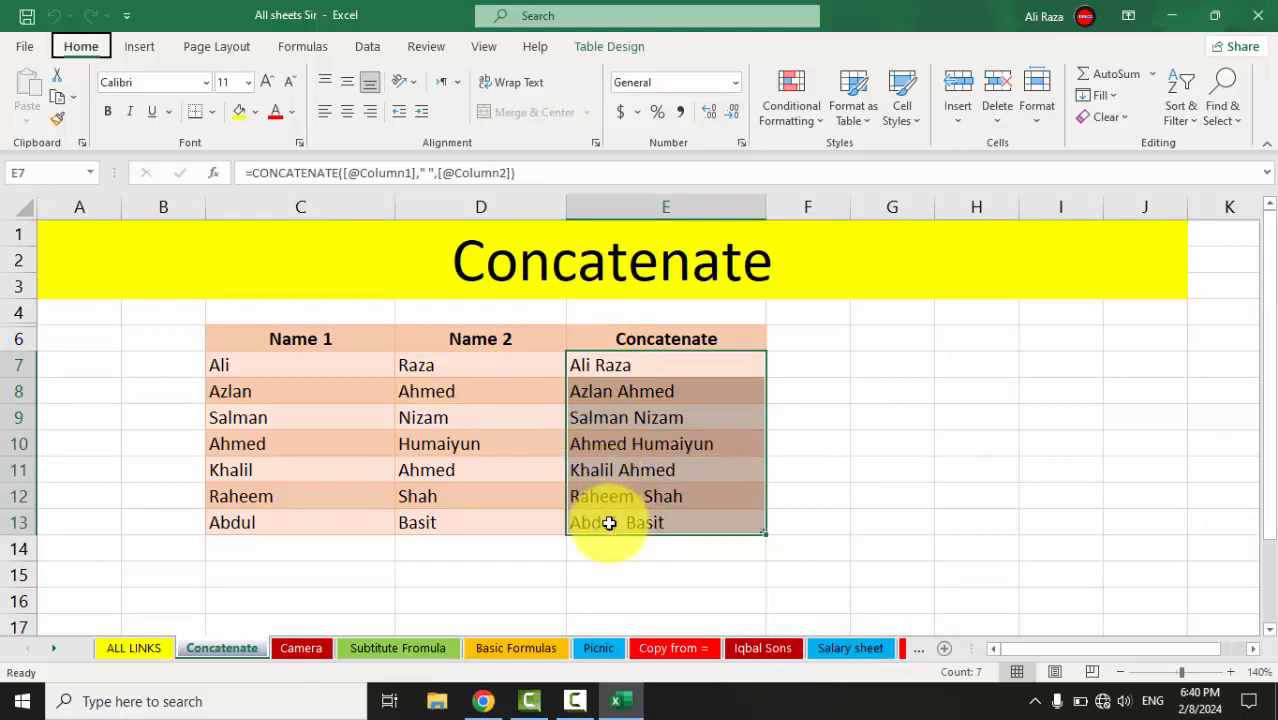
pyautogui.press('e')
pyautogui.press('a')
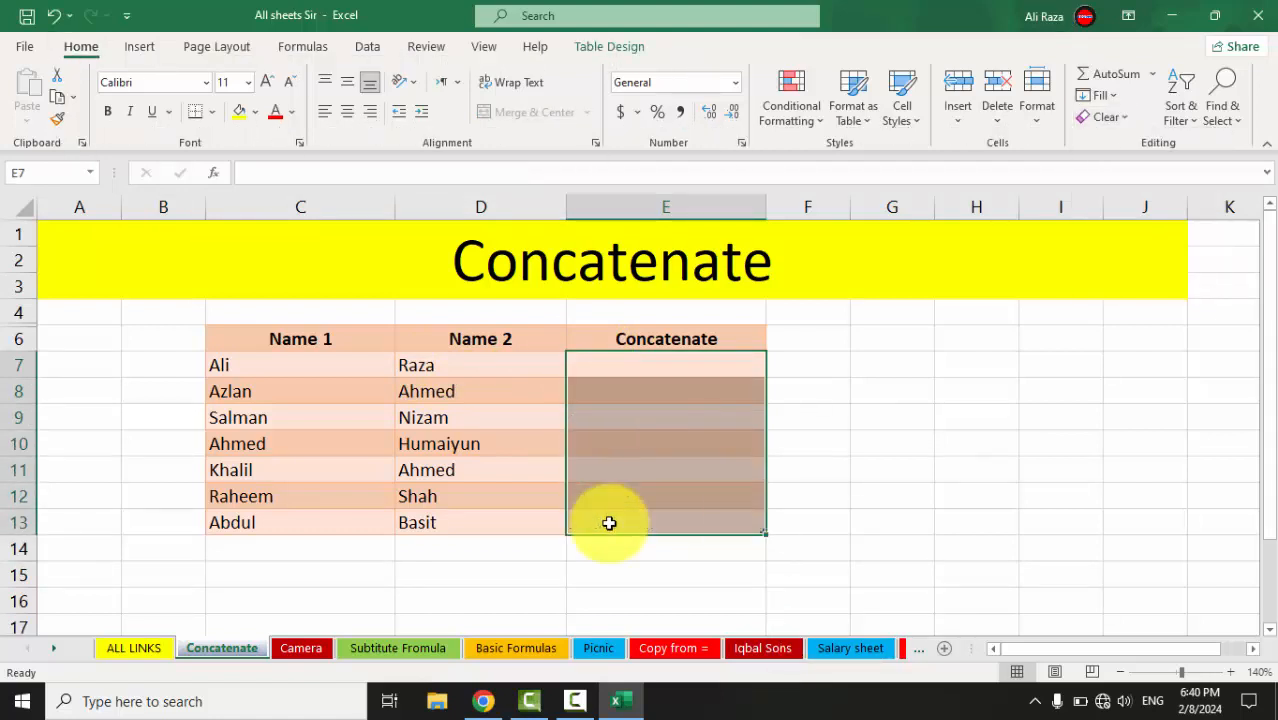
# Examine the entries in the Name 1 and Name 2 columns alongside the empty Concatenate column
pyautogui.click(824, 371)
pyautogui.click(682, 368)
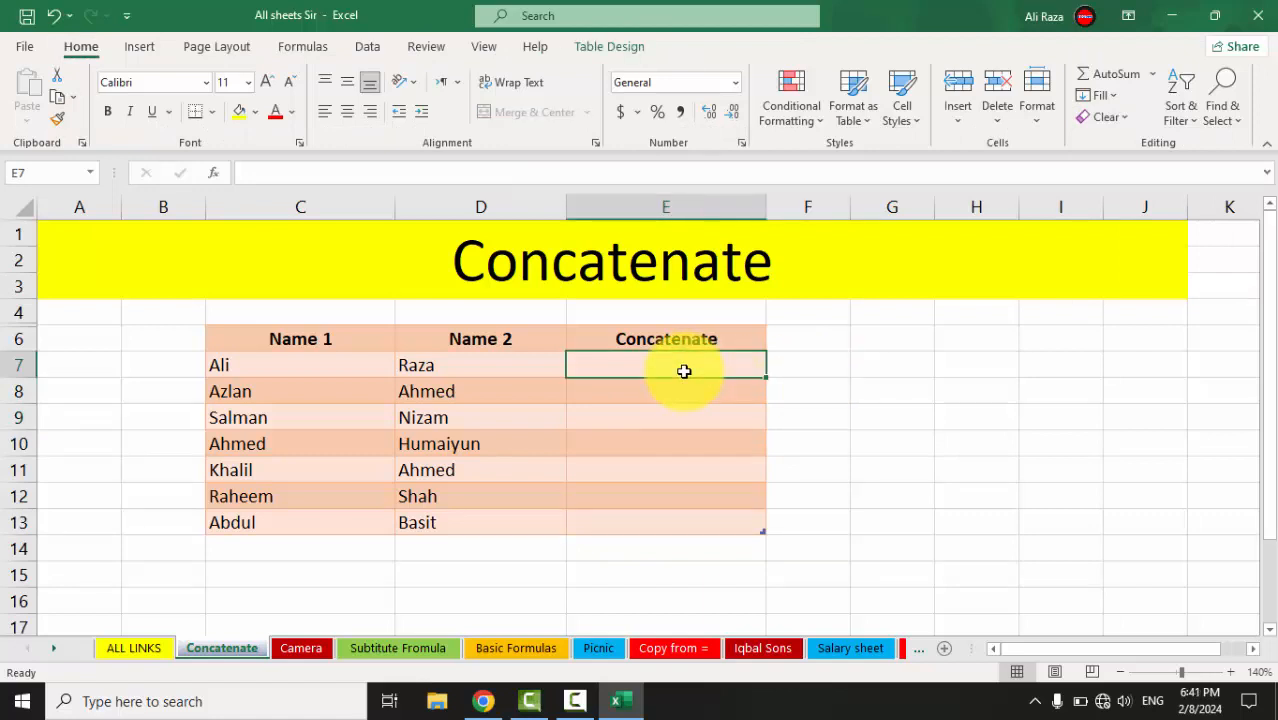
pyautogui.click(277, 365)
pyautogui.click(429, 364)
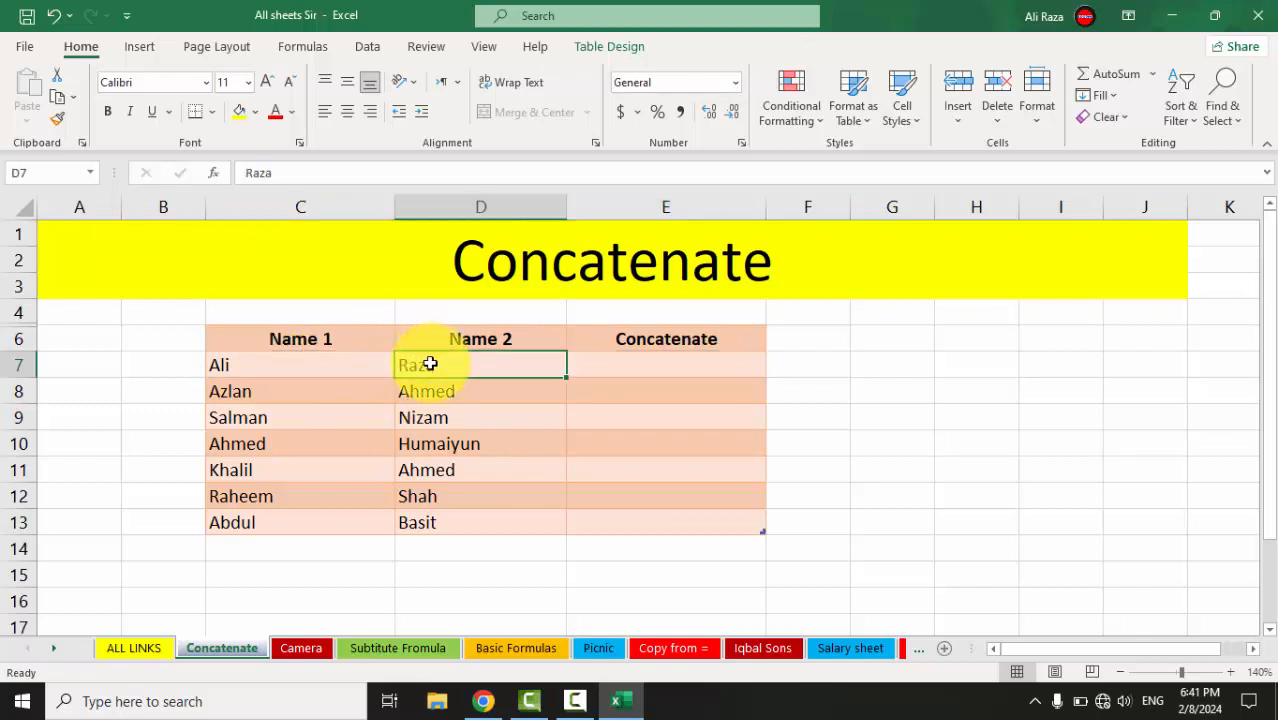
pyautogui.click(314, 362)
pyautogui.click(418, 367)
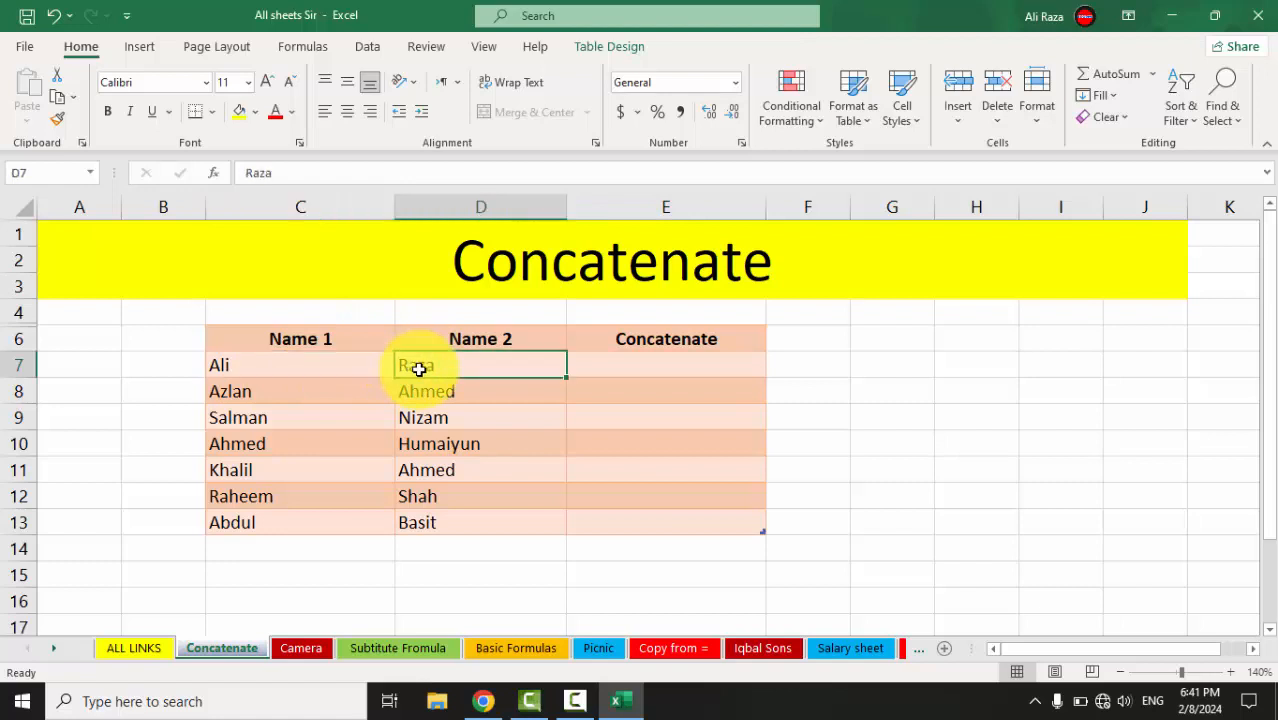
pyautogui.click(291, 391)
pyautogui.click(413, 406)
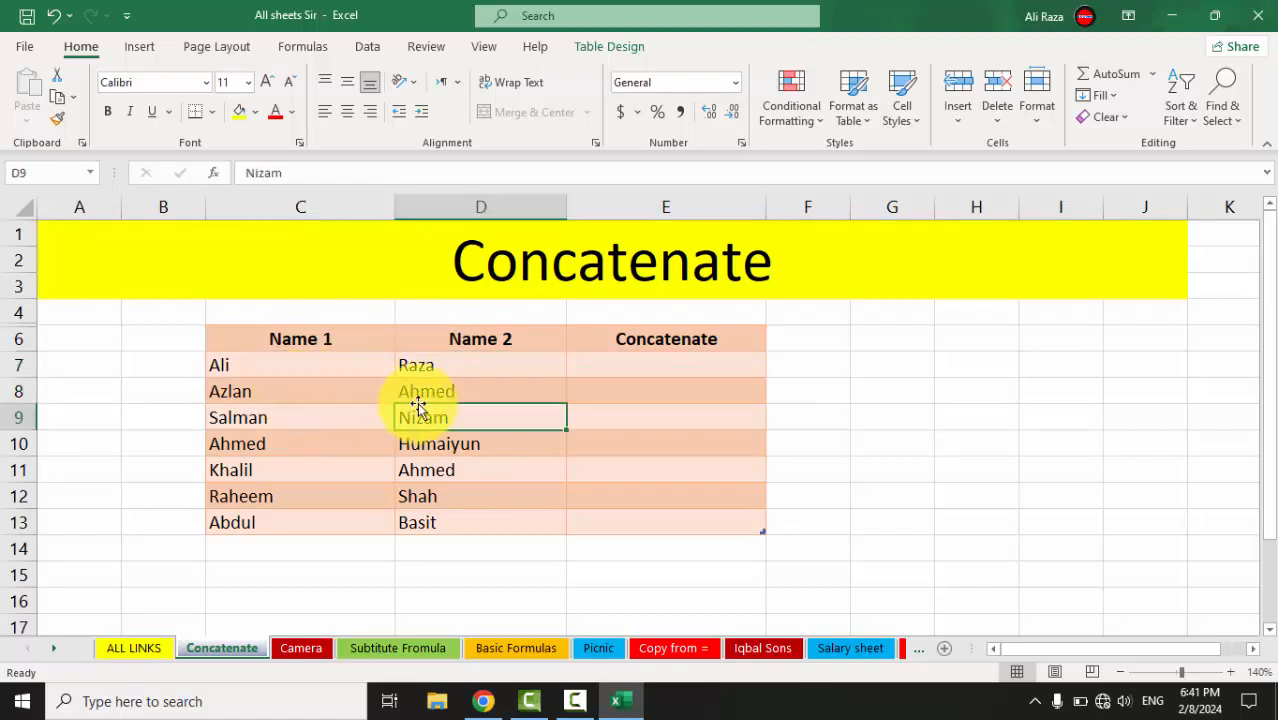
pyautogui.click(351, 376)
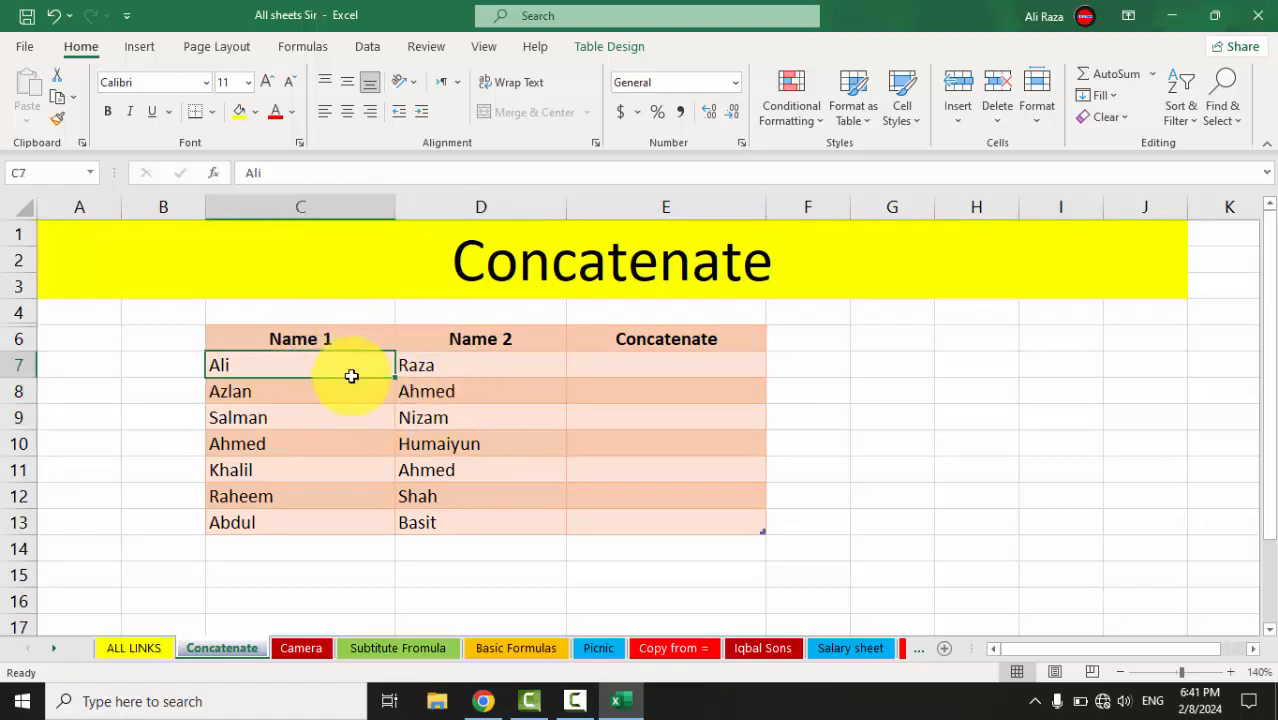
pyautogui.moveTo(351, 376); pyautogui.dragTo(442, 512)
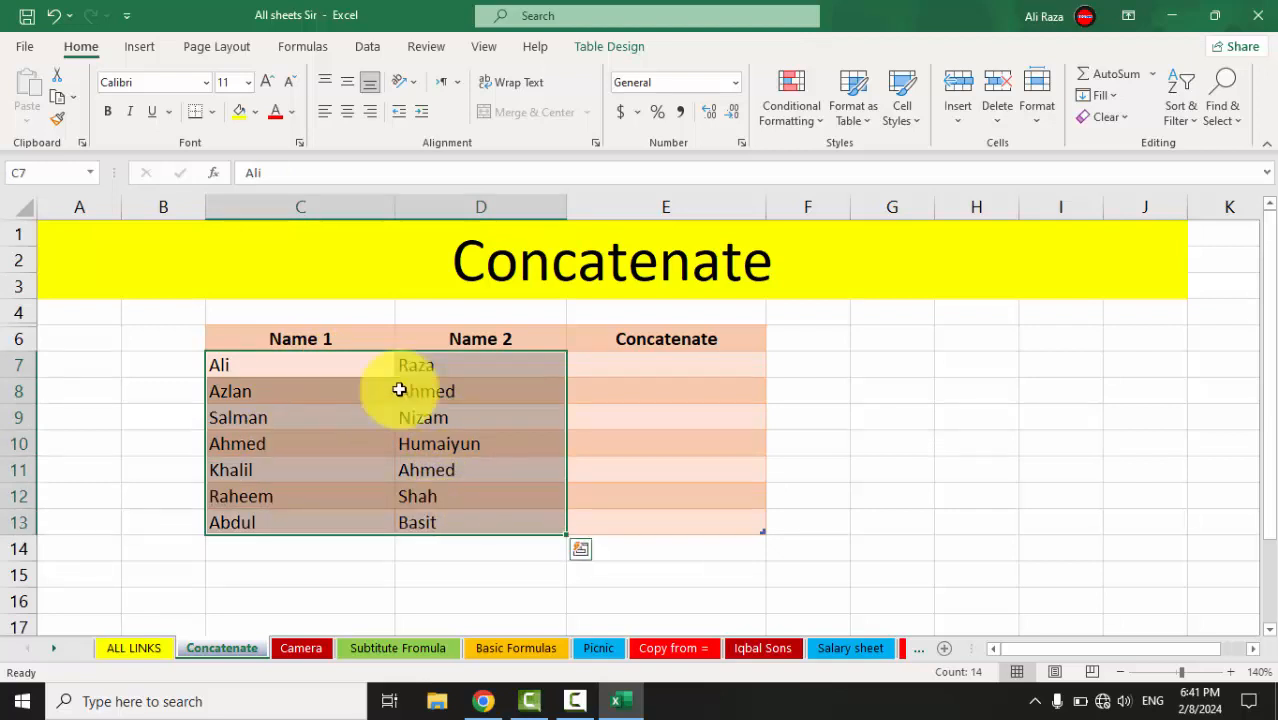
pyautogui.click(619, 368)
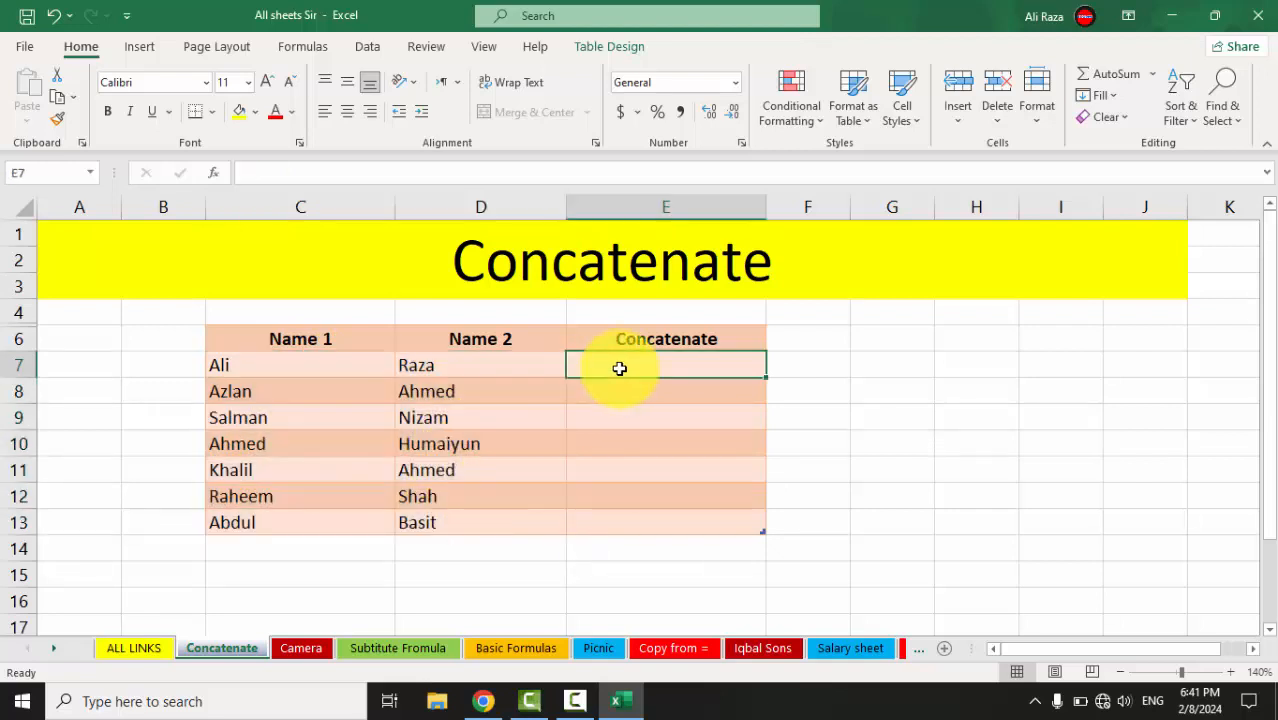
pyautogui.write('=conca')
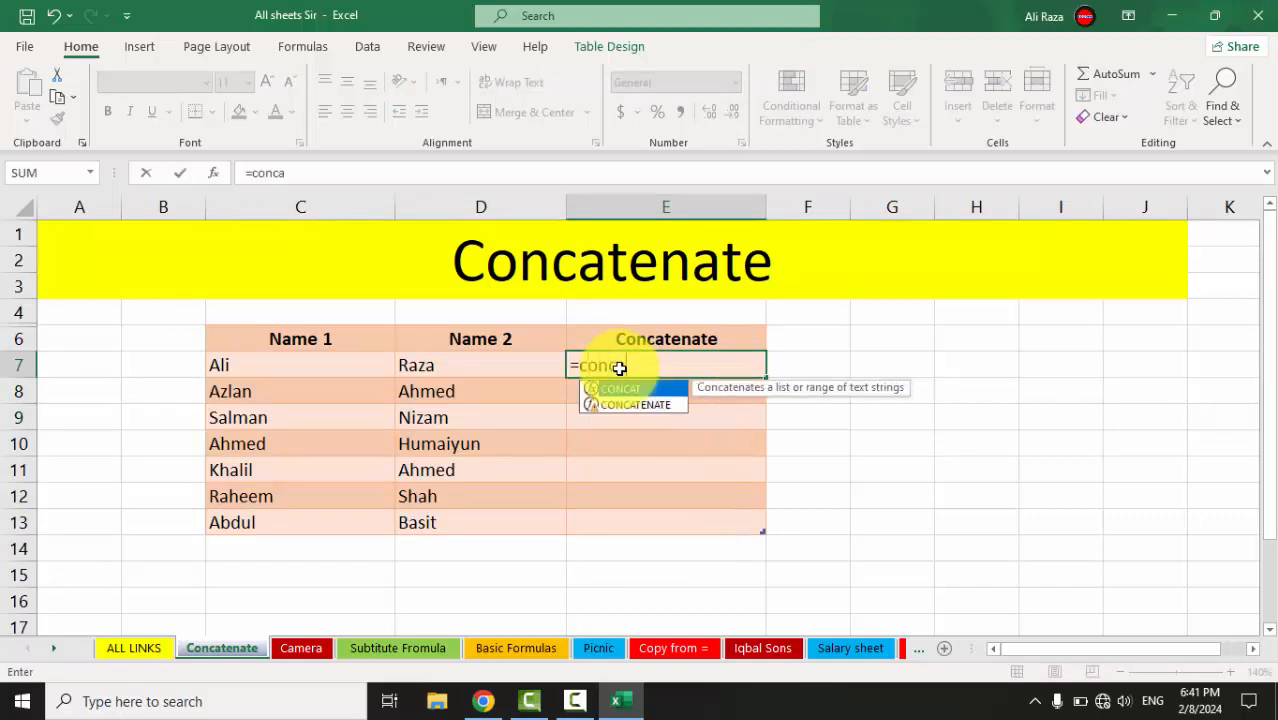
pyautogui.press('Down')
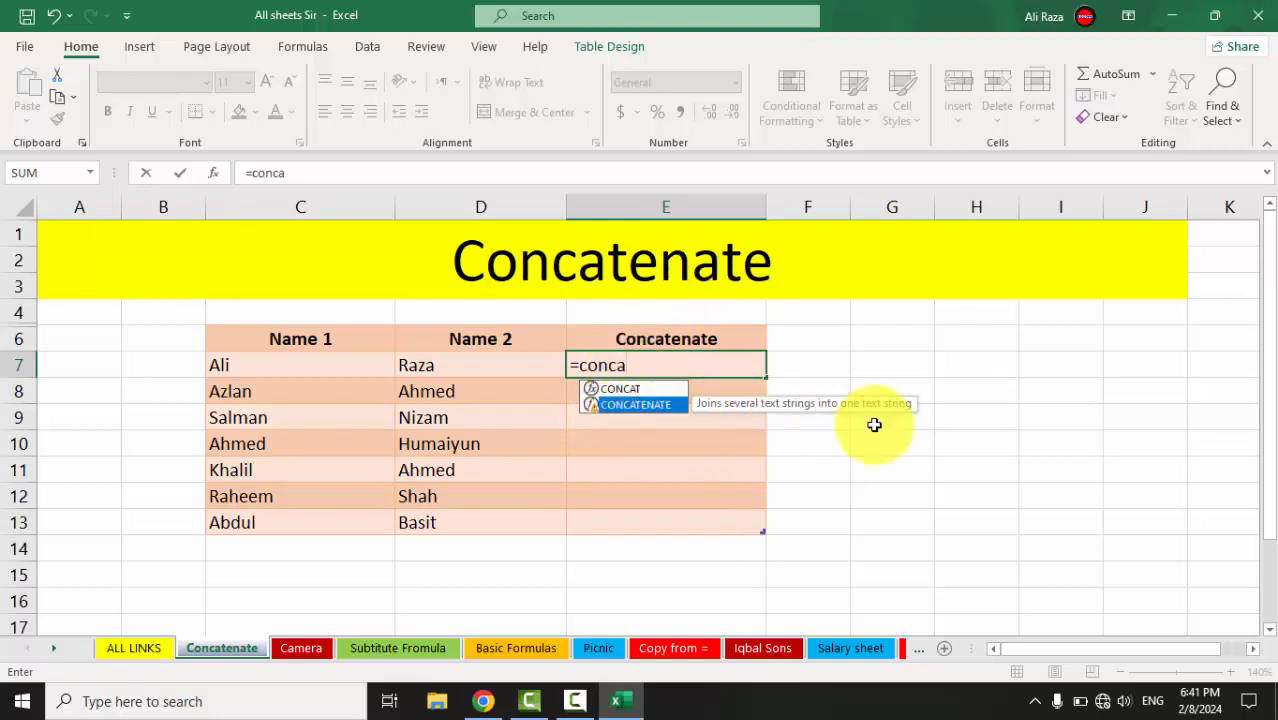
pyautogui.press('Tab')
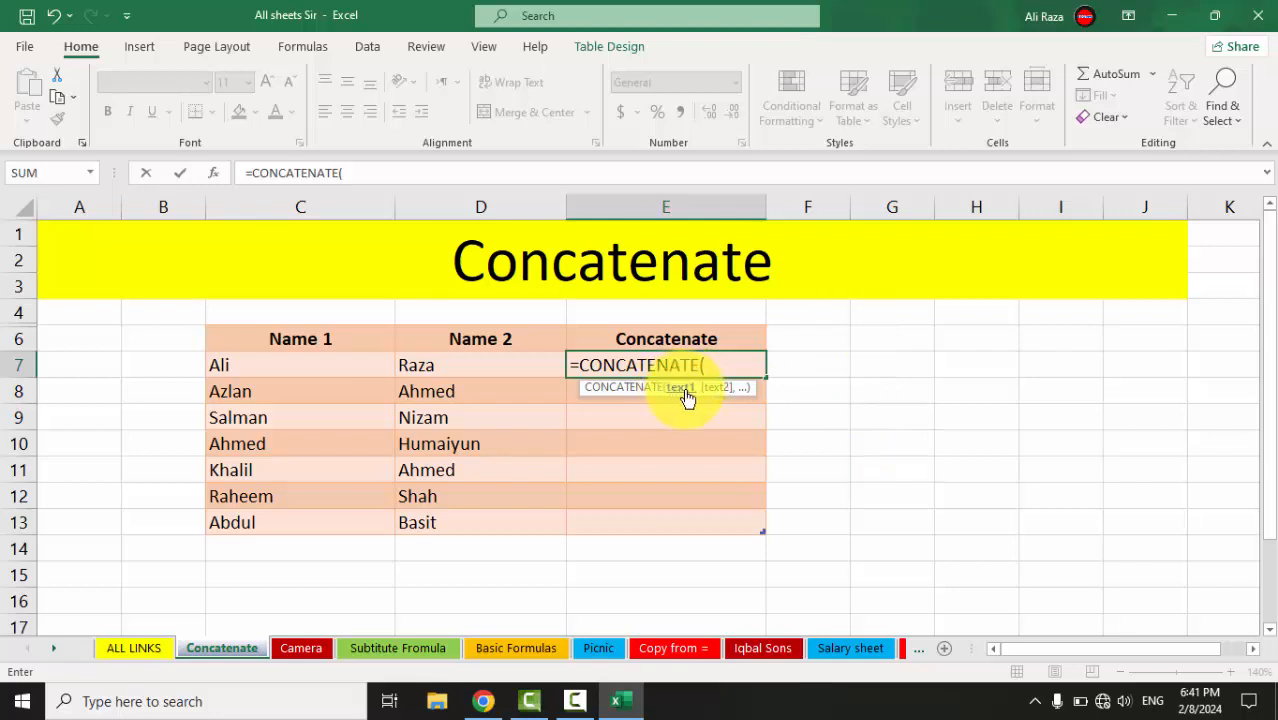
pyautogui.click(332, 370)
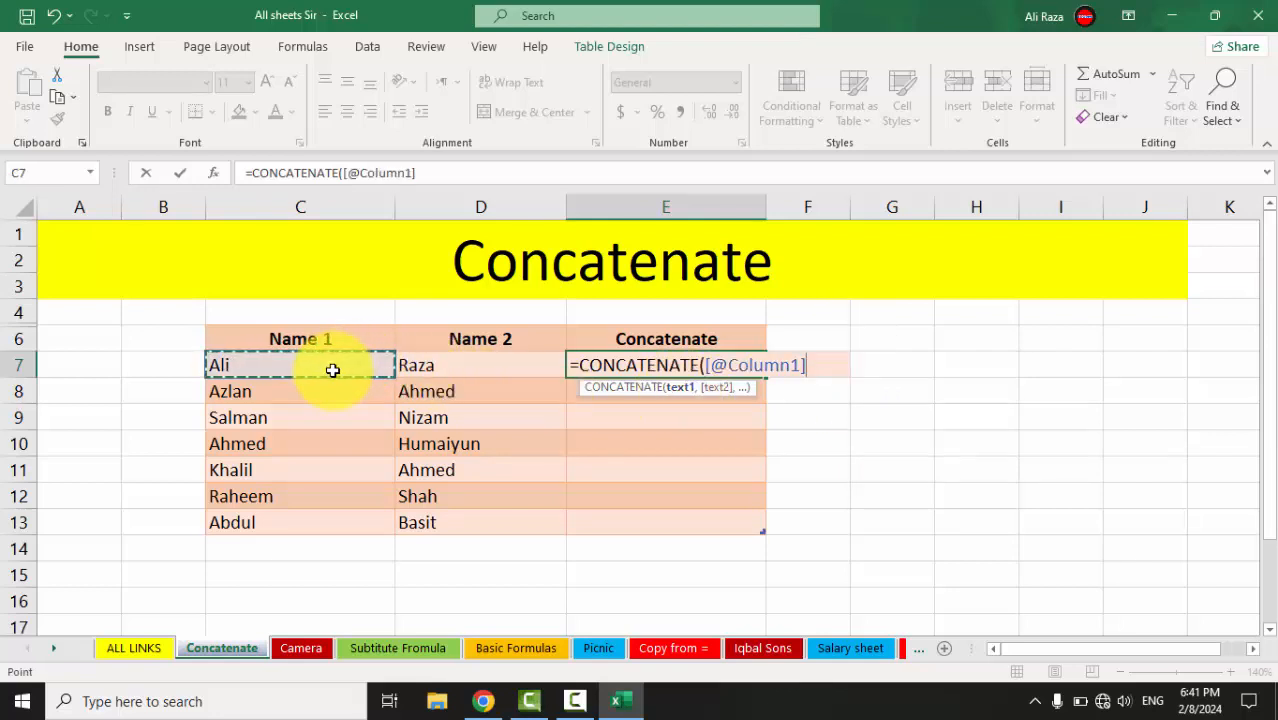
pyautogui.write(',')
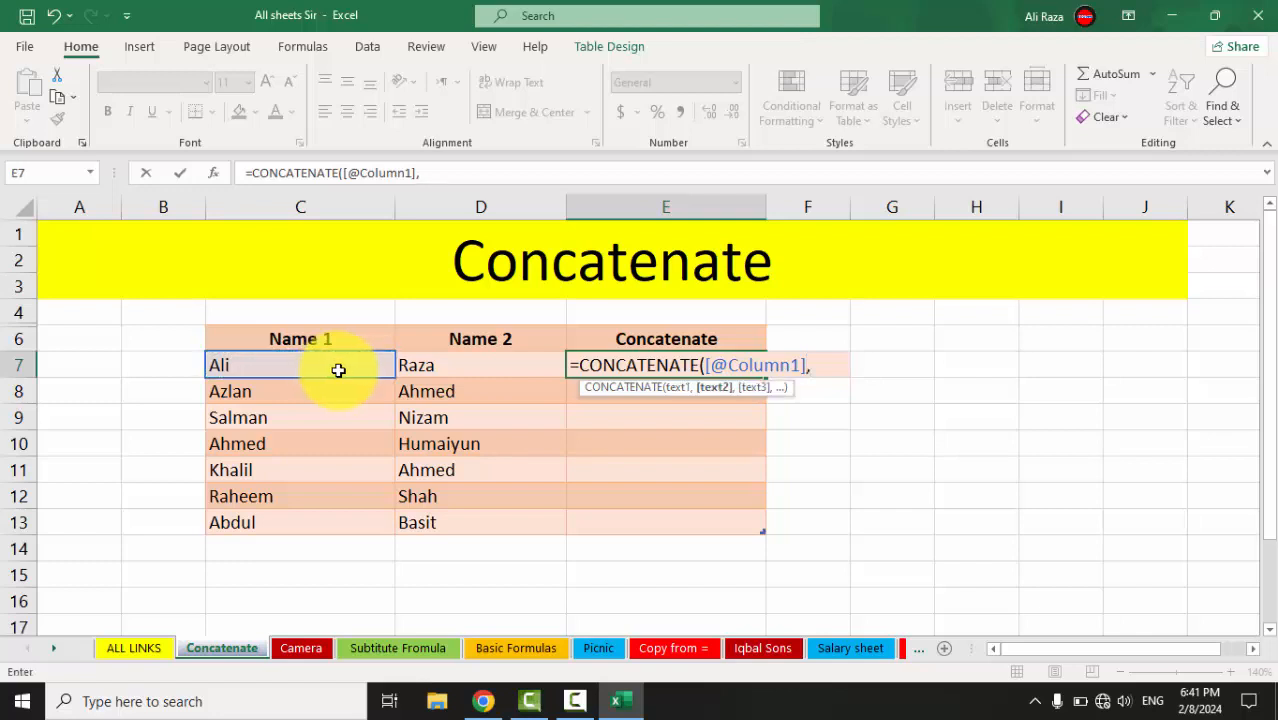
pyautogui.click(434, 367)
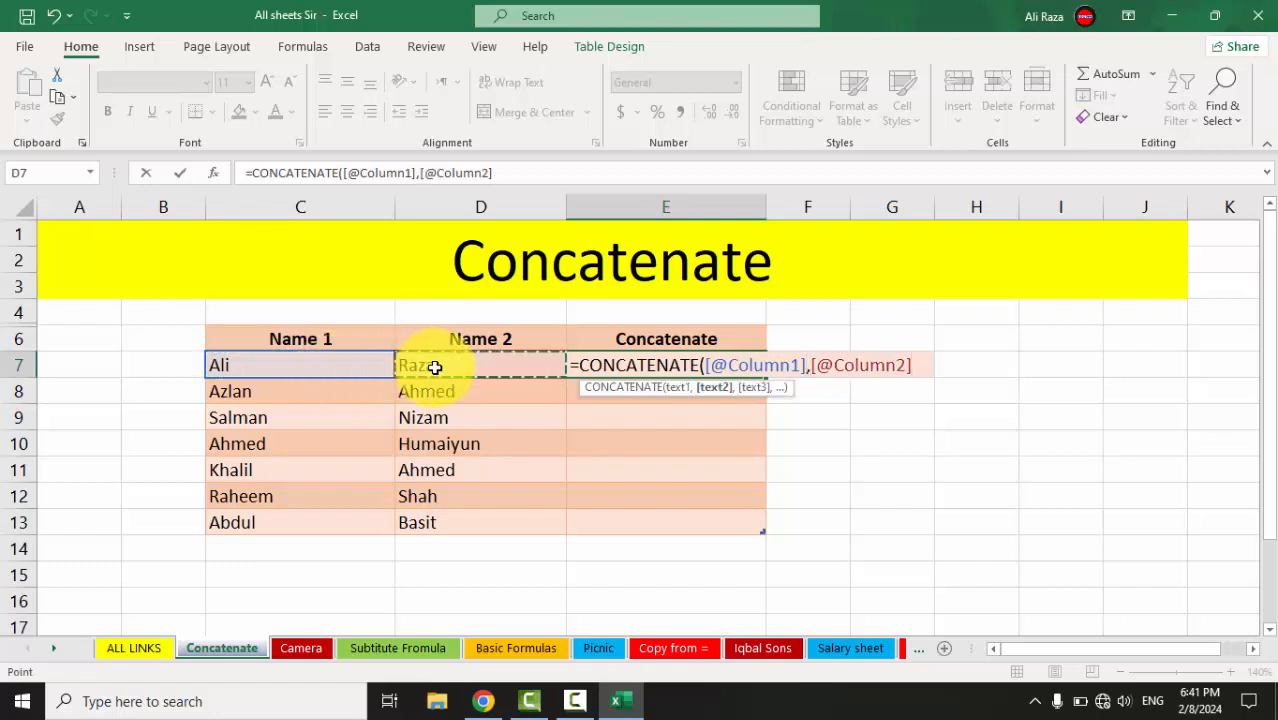
pyautogui.press('Return')
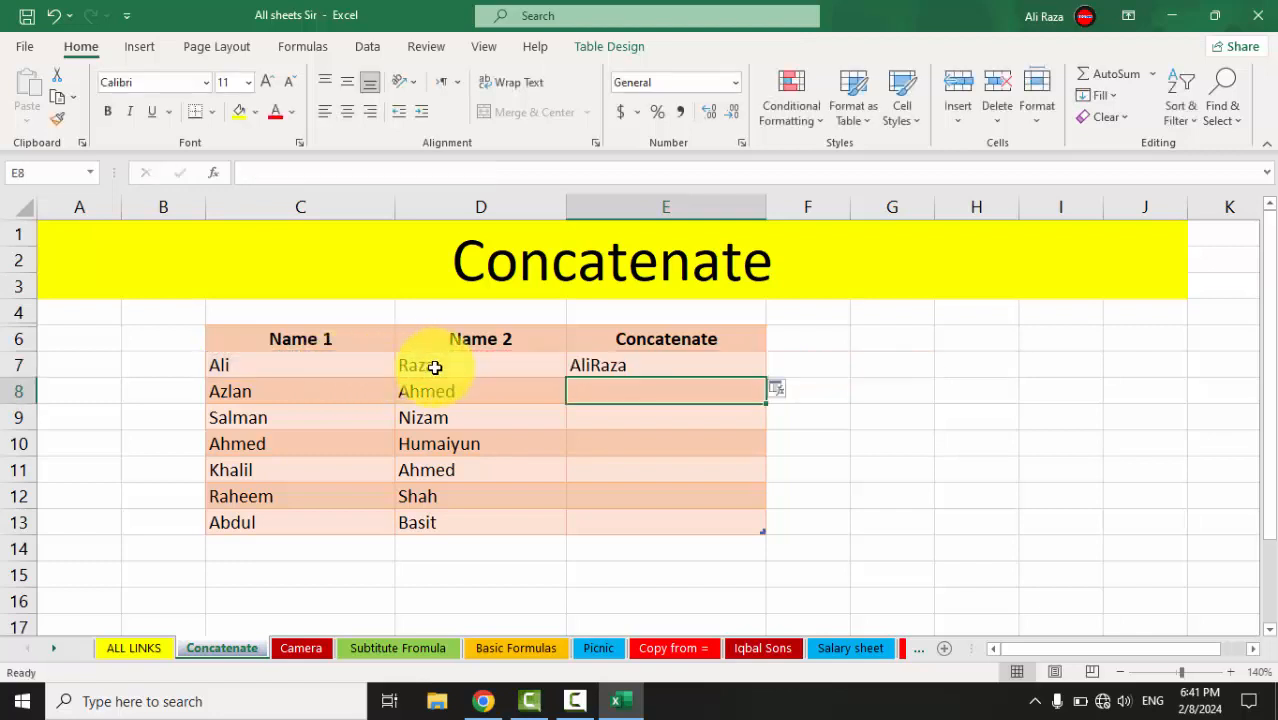
pyautogui.click(590, 366)
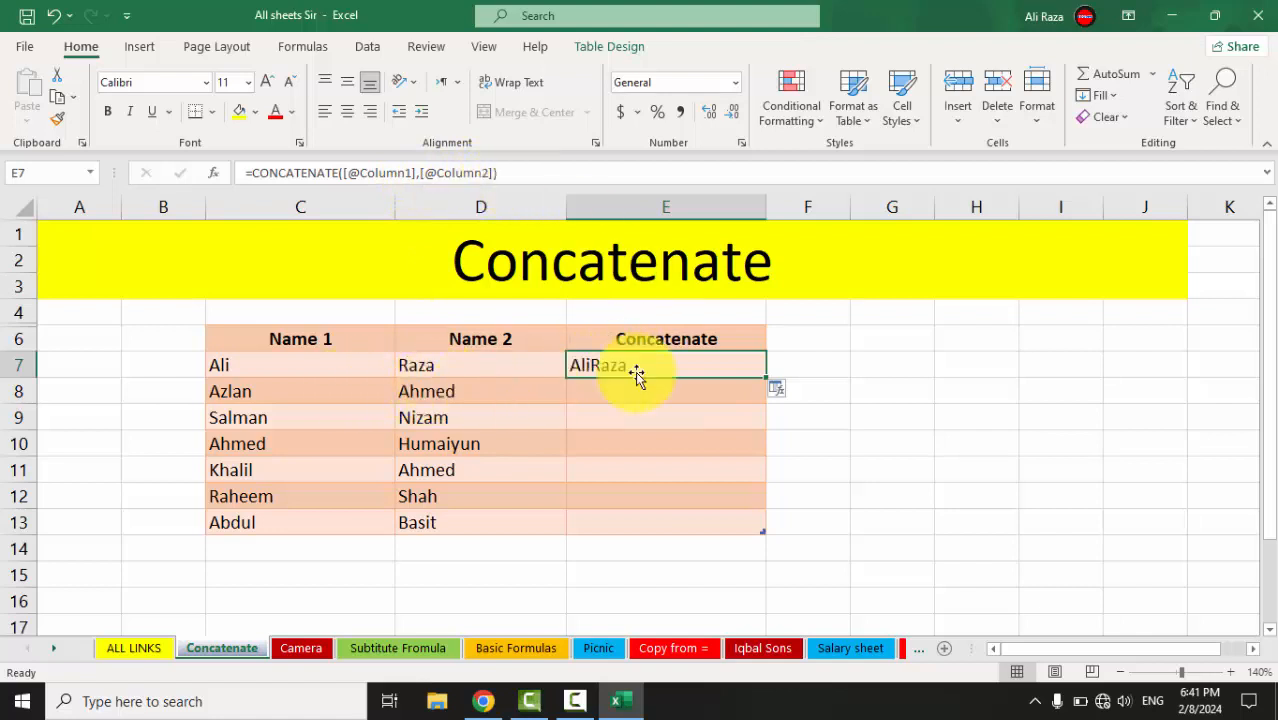
pyautogui.click(912, 360)
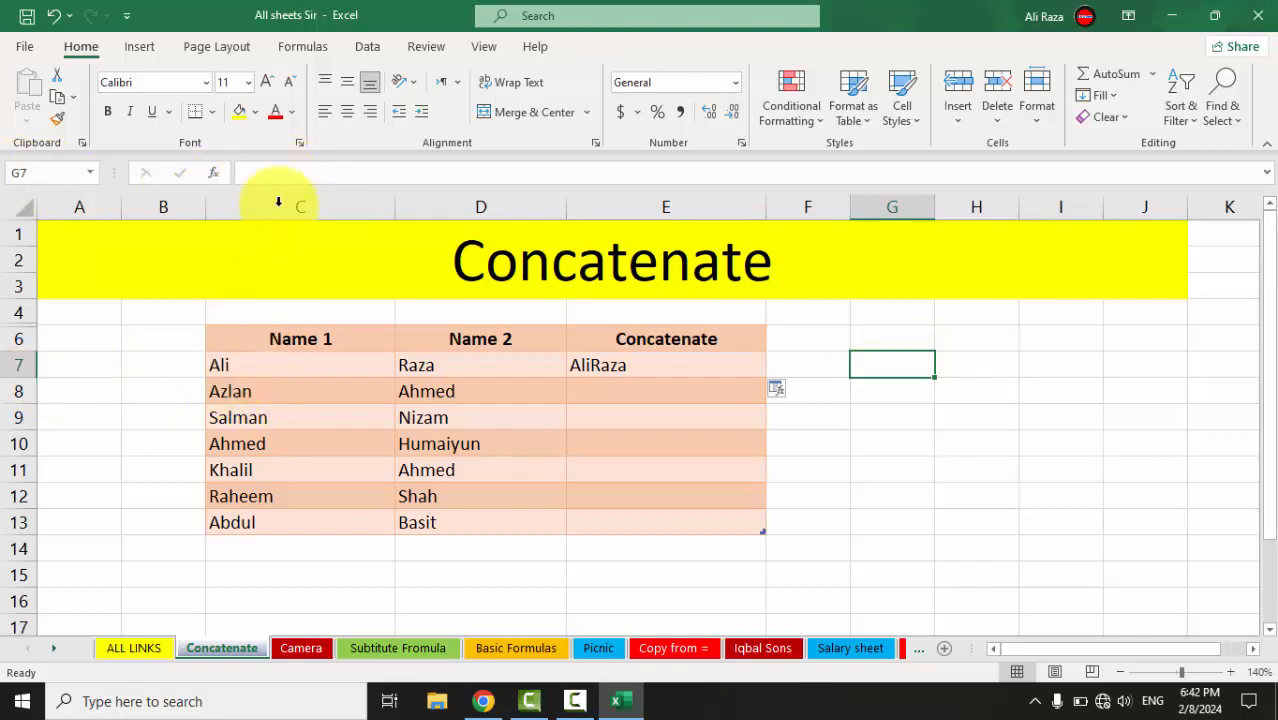
# Turn off "Use table names in formulas" in the Excel formula options and apply the change
pyautogui.click(243, 370)
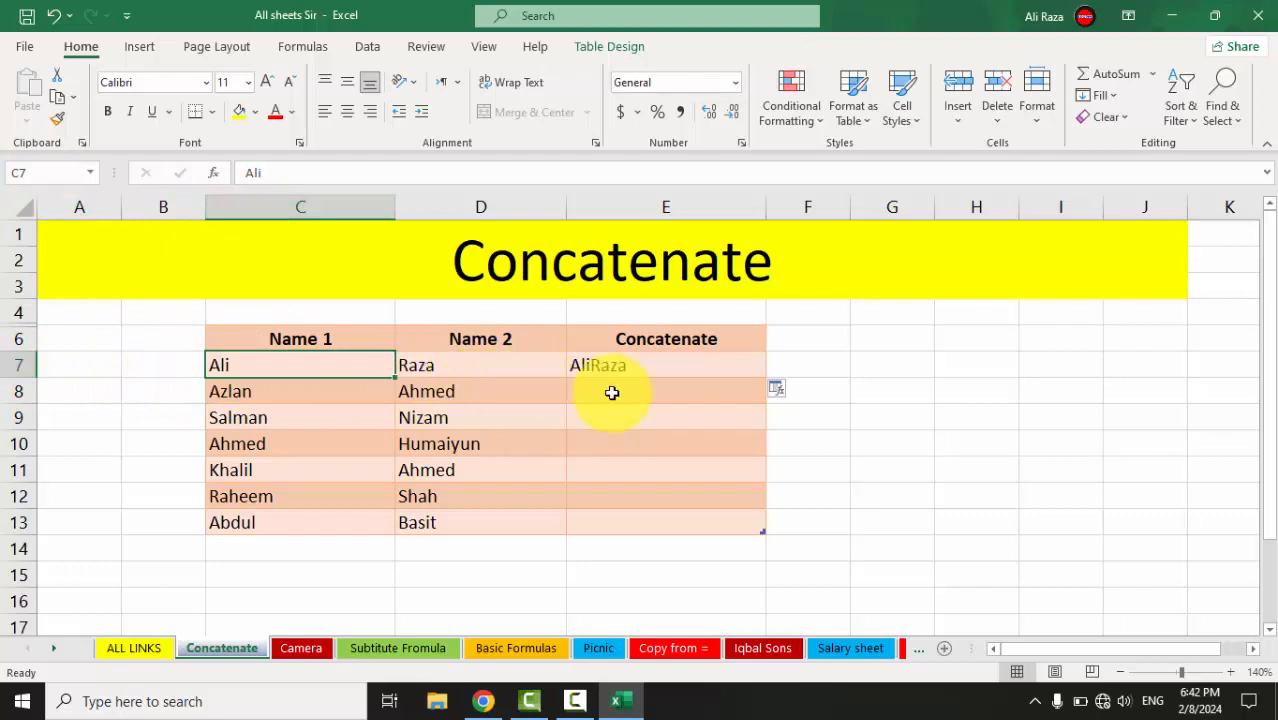
pyautogui.click(25, 50)
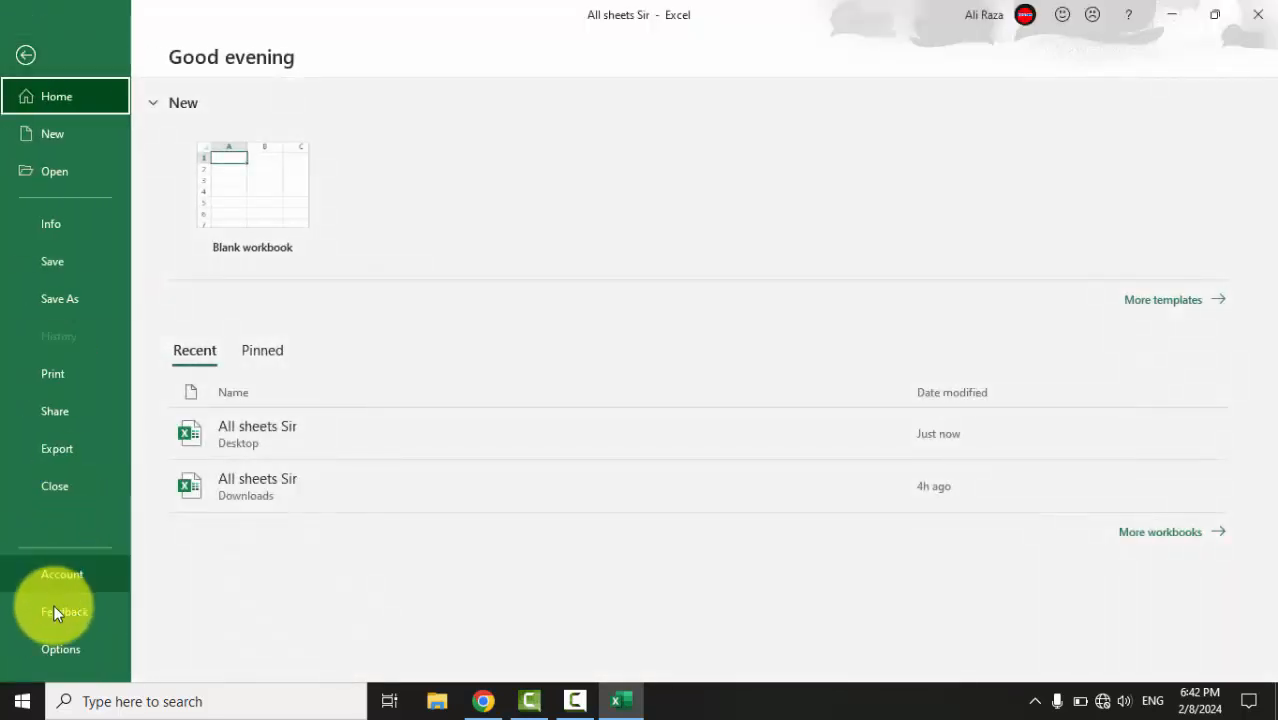
pyautogui.click(62, 652)
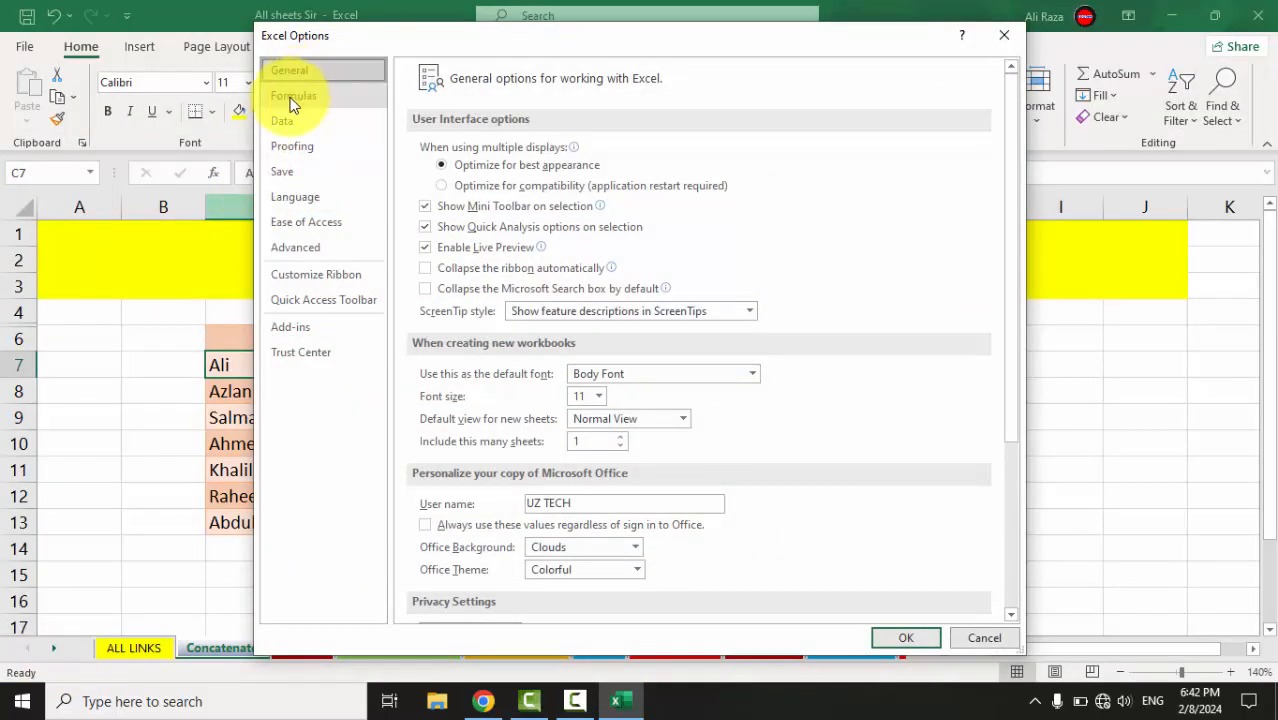
pyautogui.click(292, 100)
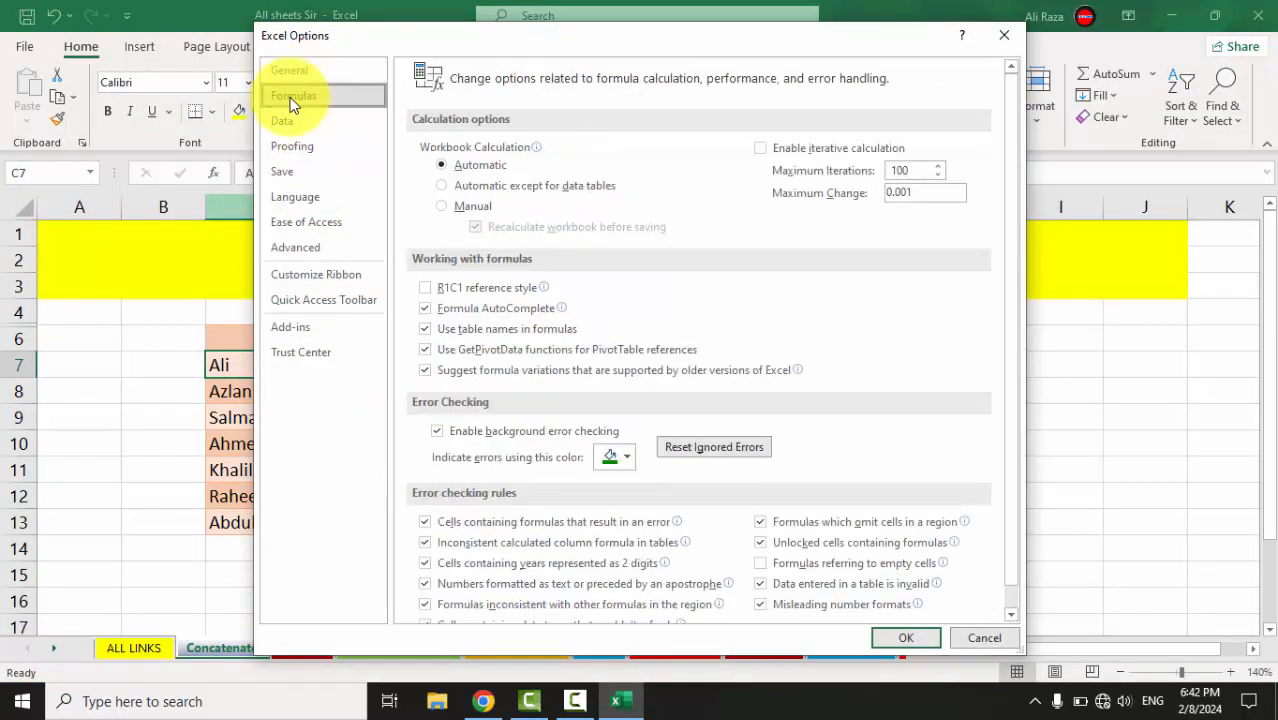
pyautogui.click(425, 330)
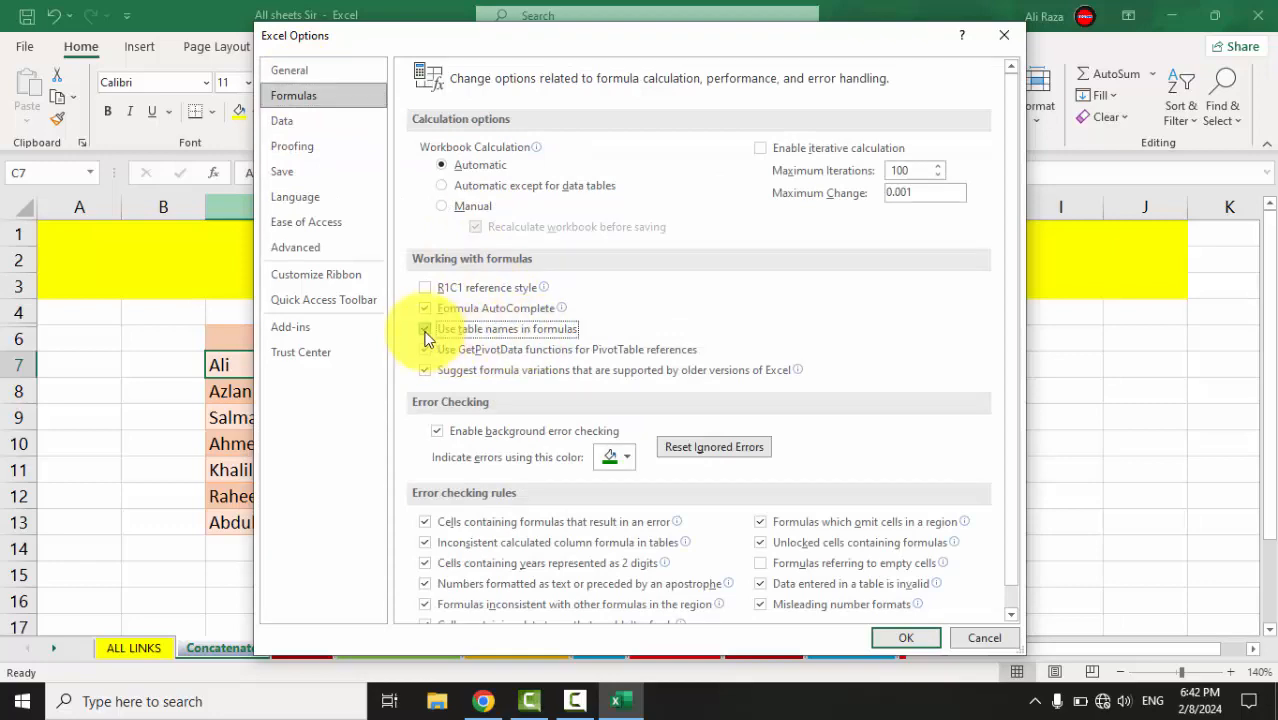
pyautogui.click(904, 640)
# Replace the formula in E7 with =CONCATENATE(C7,D7), using ordinary cell references, and review it
pyautogui.click(671, 372)
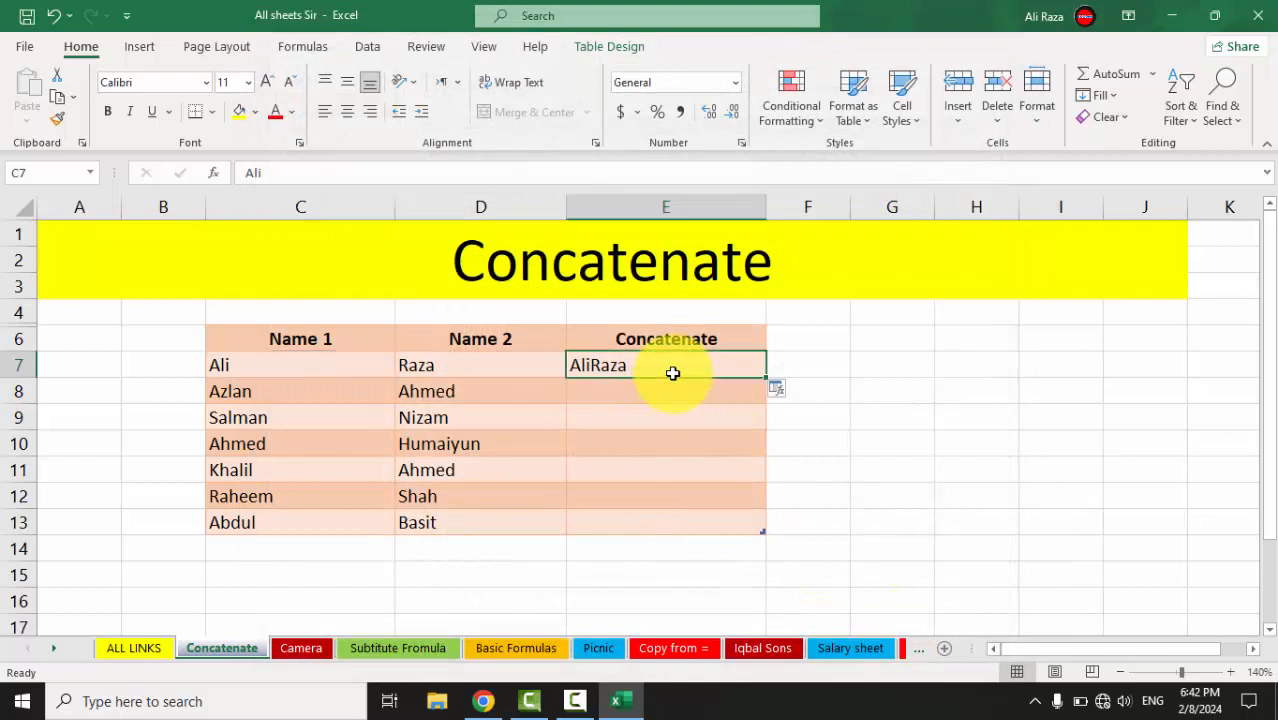
pyautogui.press('Delete')
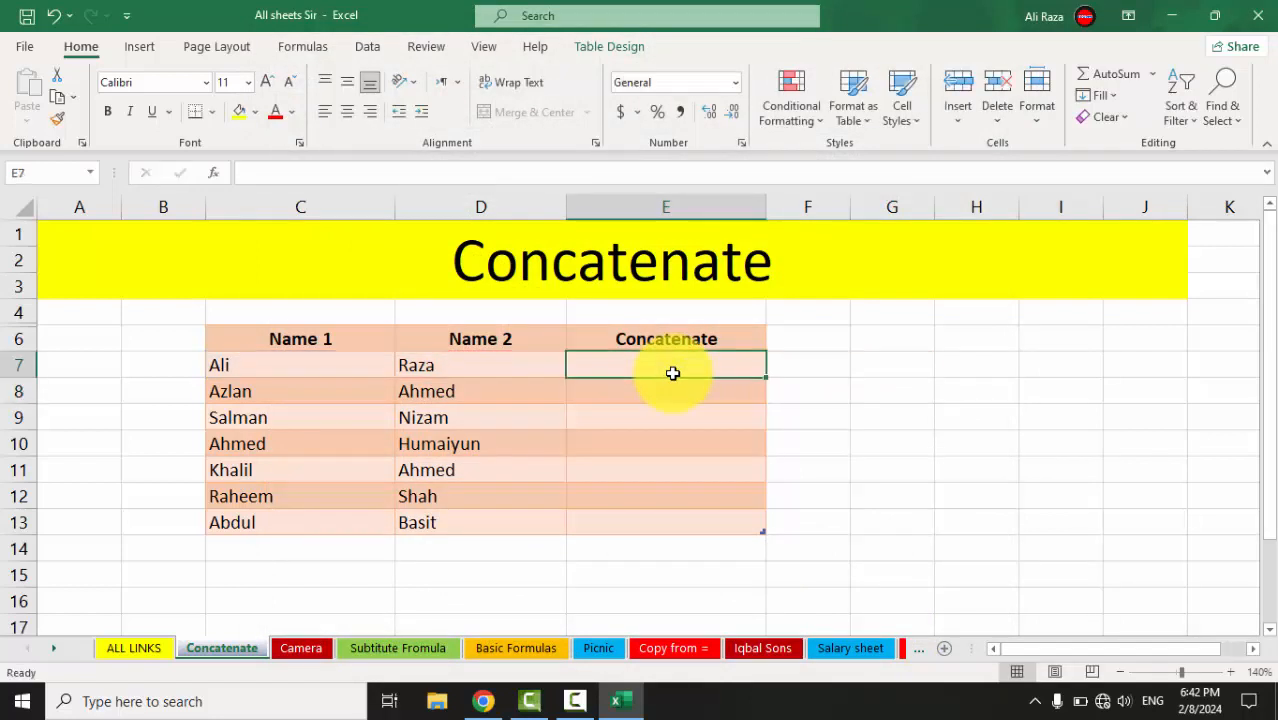
pyautogui.write('=cao')
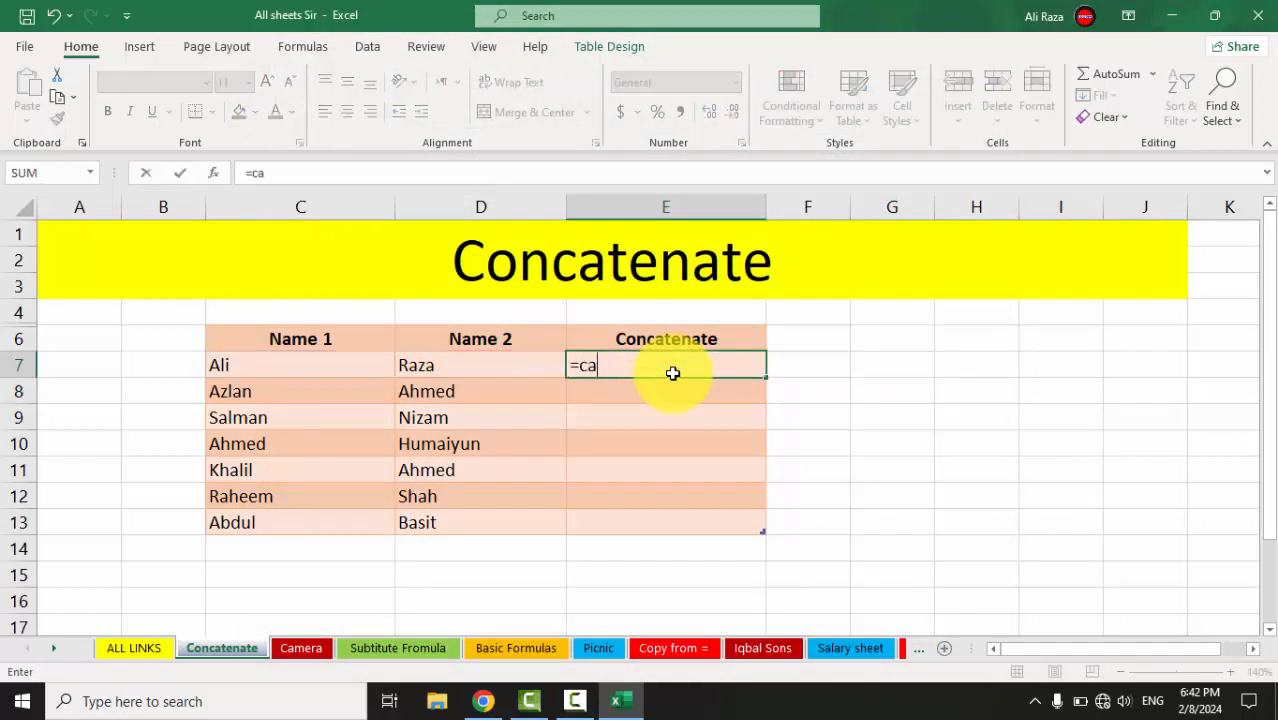
pyautogui.press('BackSpace')
pyautogui.write('on')
pyautogui.press('Down')
pyautogui.press('Up')
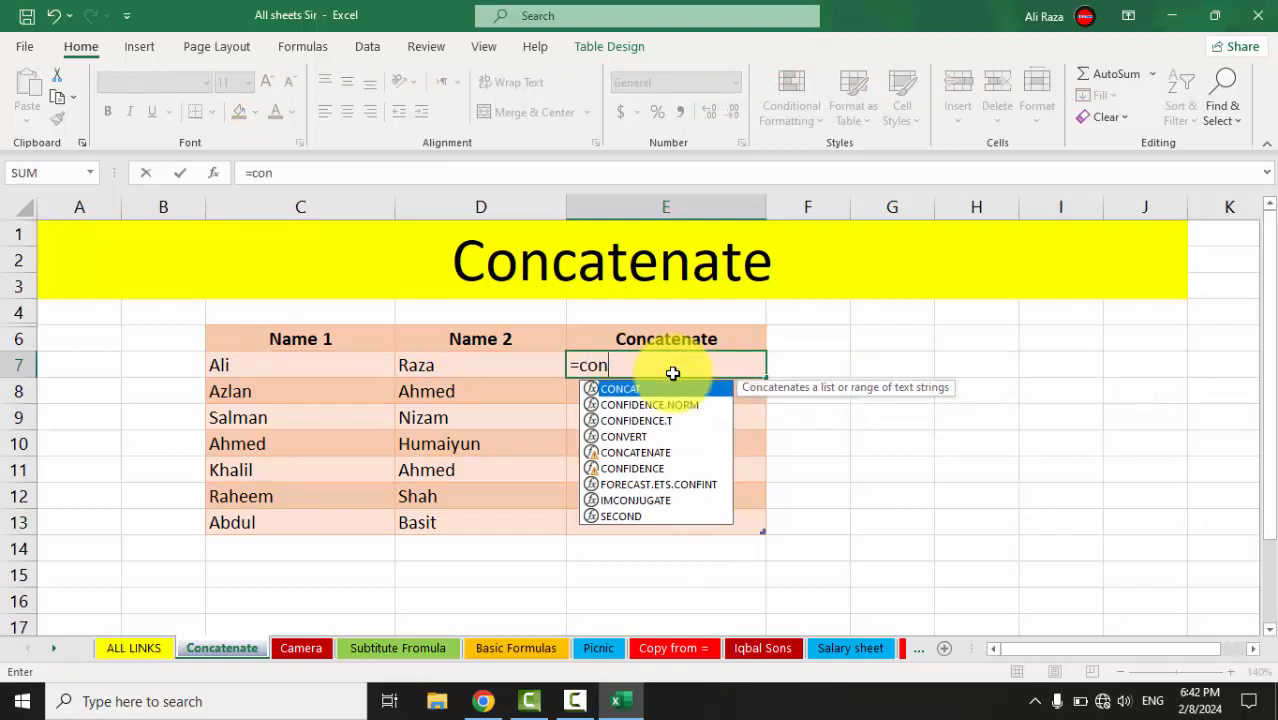
pyautogui.write('ca')
pyautogui.press('Down')
pyautogui.press('Tab')
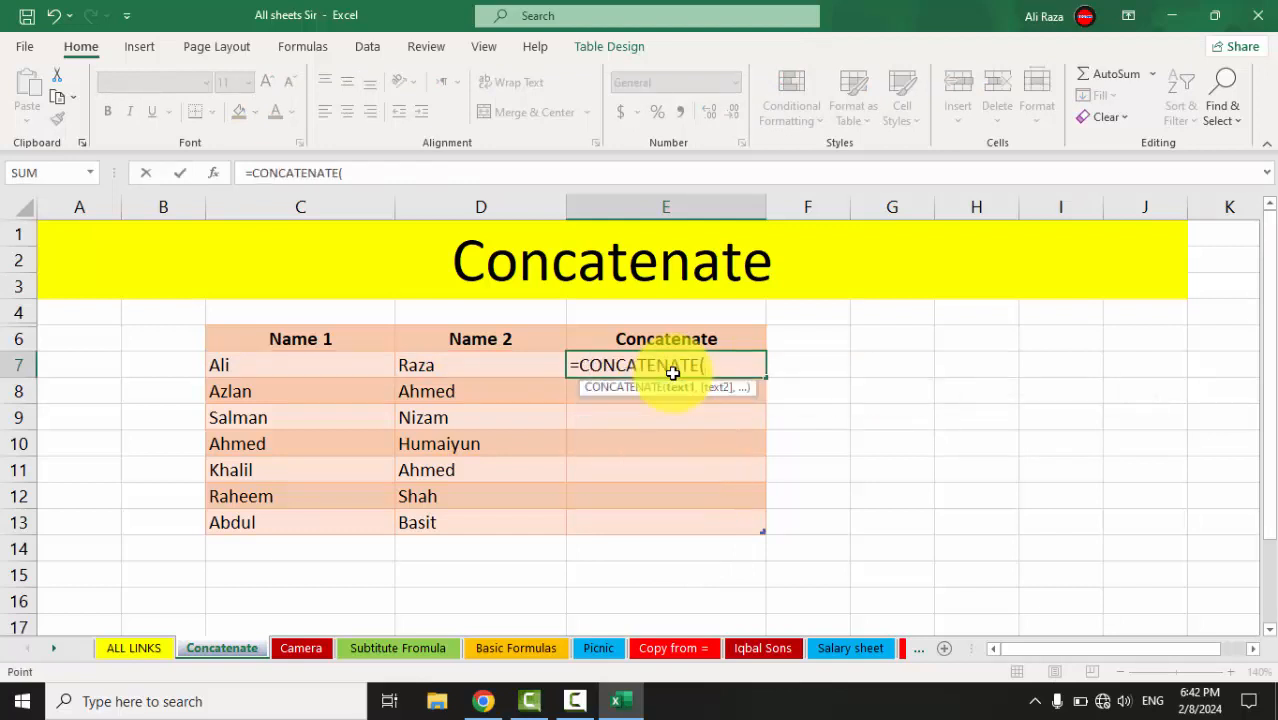
pyautogui.press('Left')
pyautogui.press('Left')
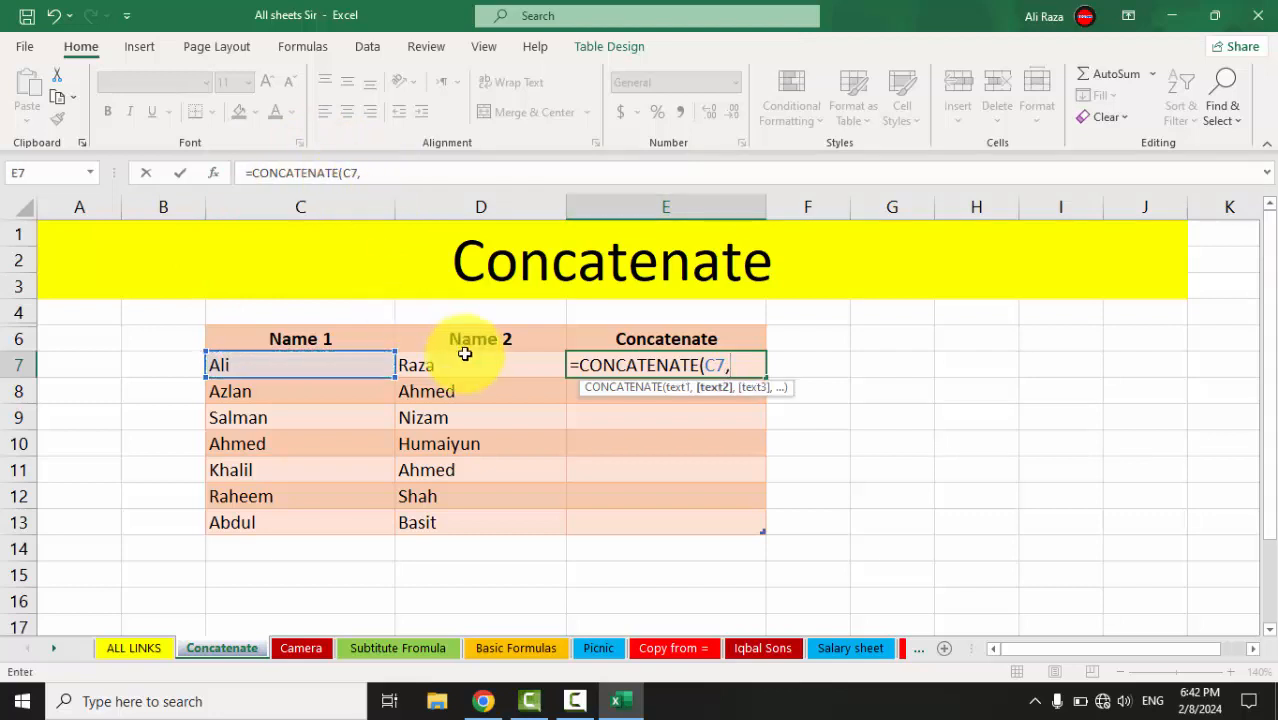
pyautogui.click(431, 370)
pyautogui.write(')')
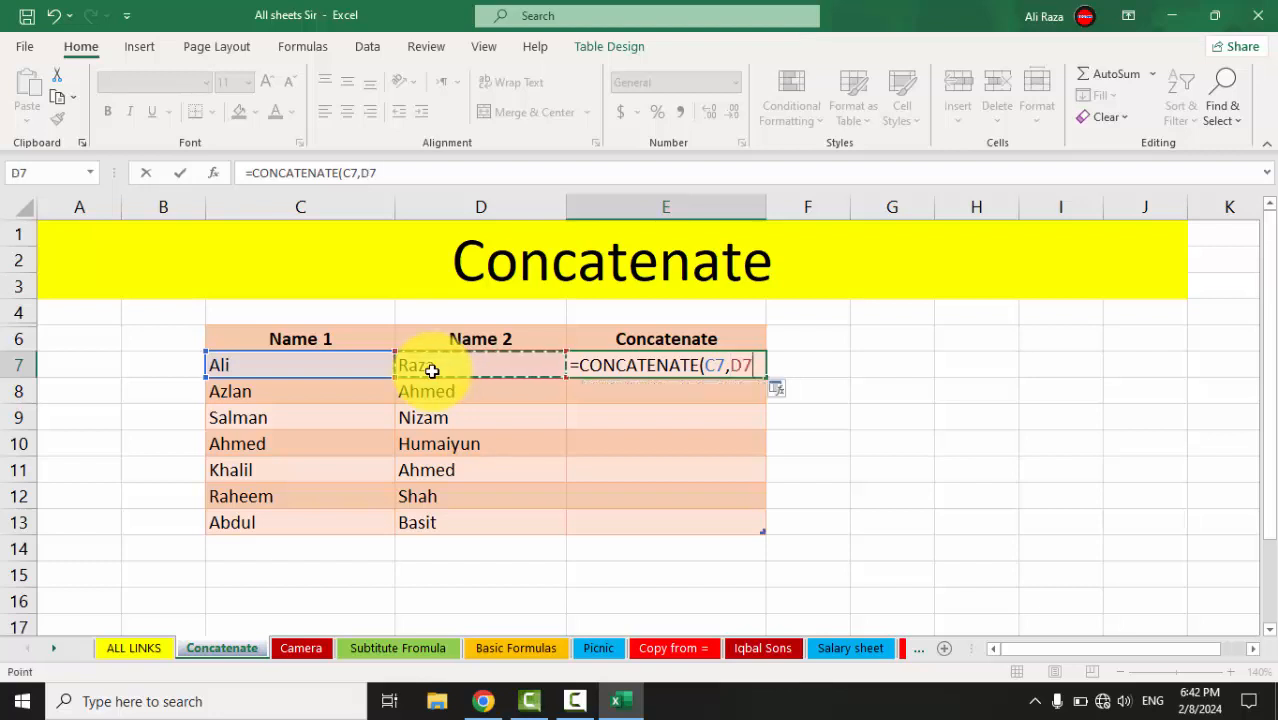
pyautogui.press('Return')
pyautogui.click(608, 362)
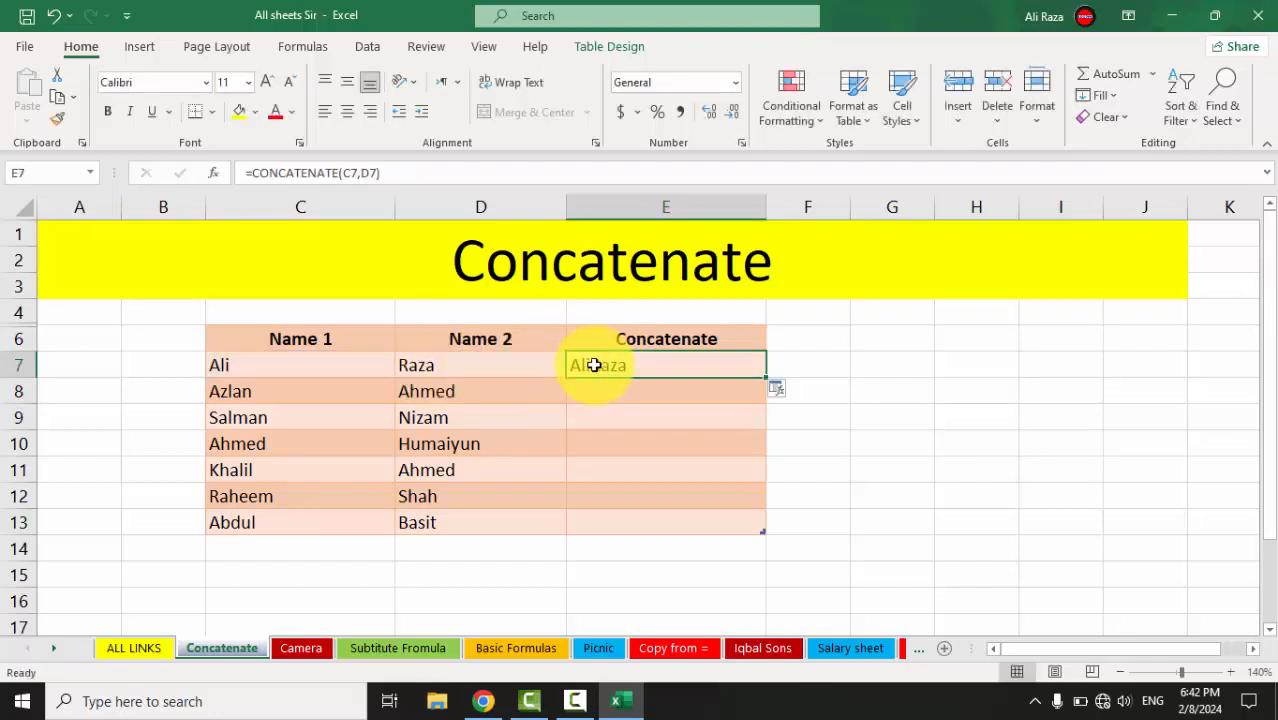
# Clear E7 and enter =CONCATENATE(C7," ",D7) to join the two names with a space between them
pyautogui.press('Delete')
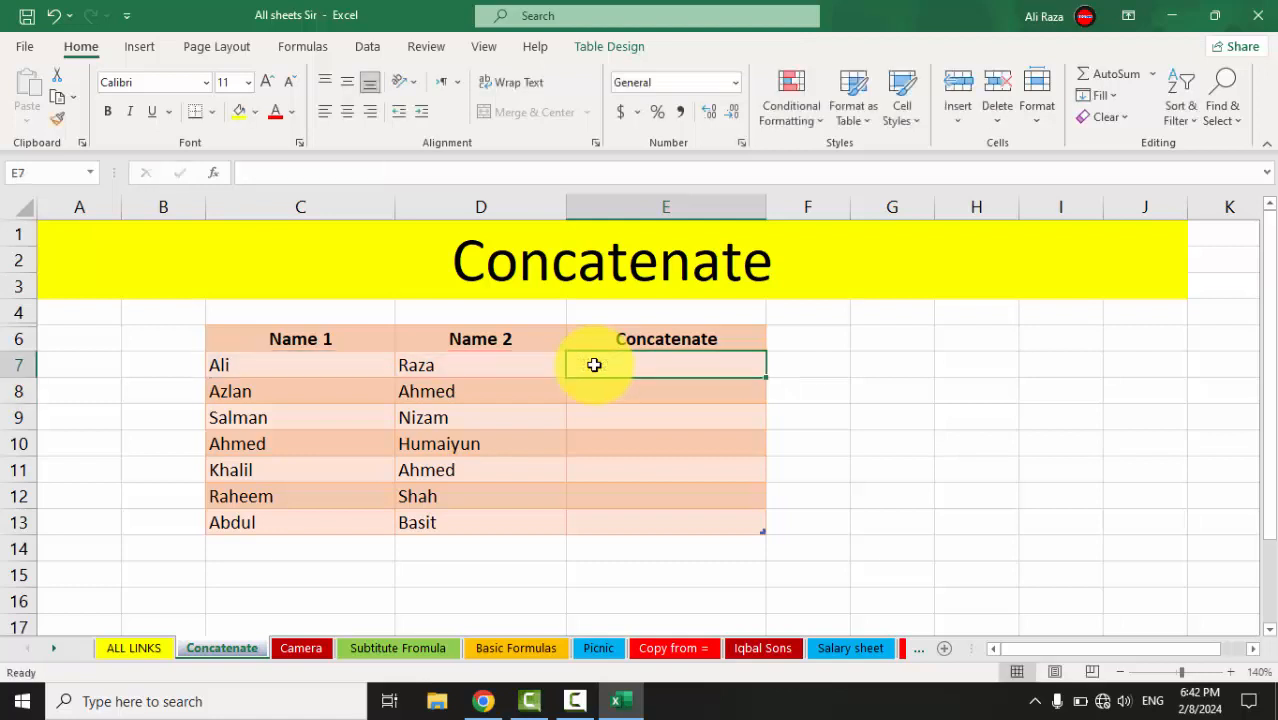
pyautogui.write('=conca')
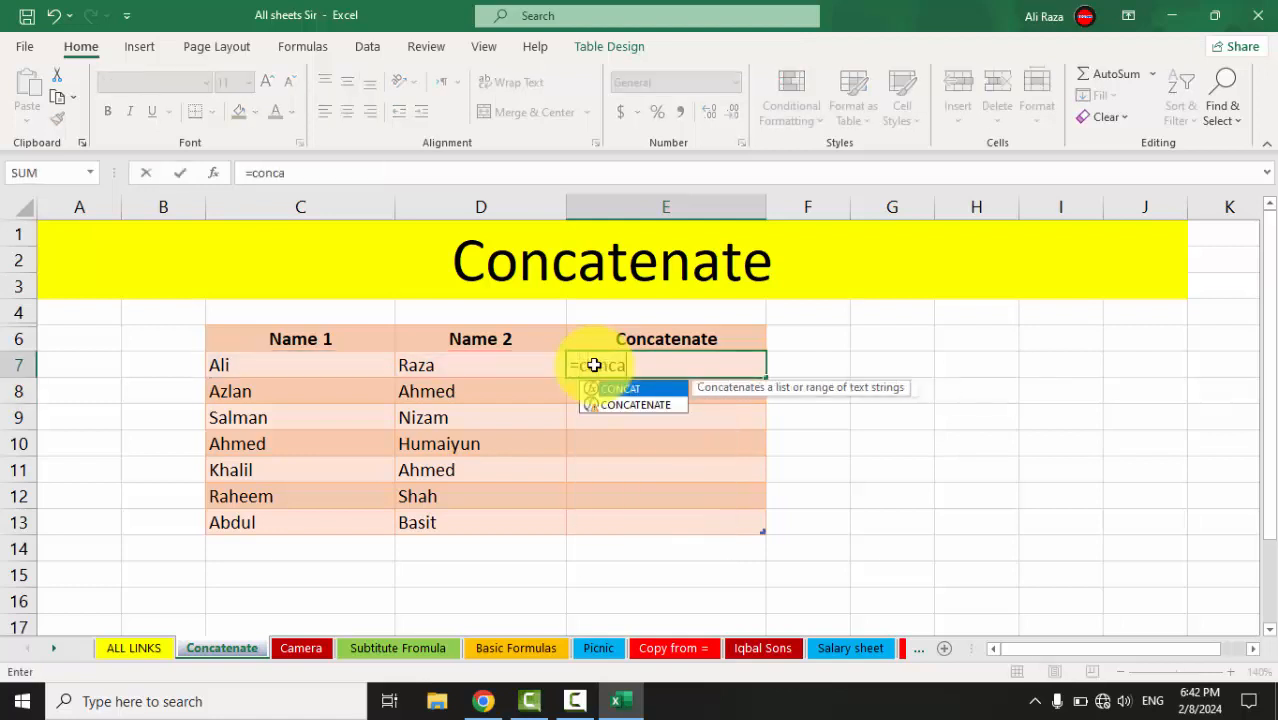
pyautogui.press('Down')
pyautogui.press('Tab')
pyautogui.press('Left')
pyautogui.press('Left')
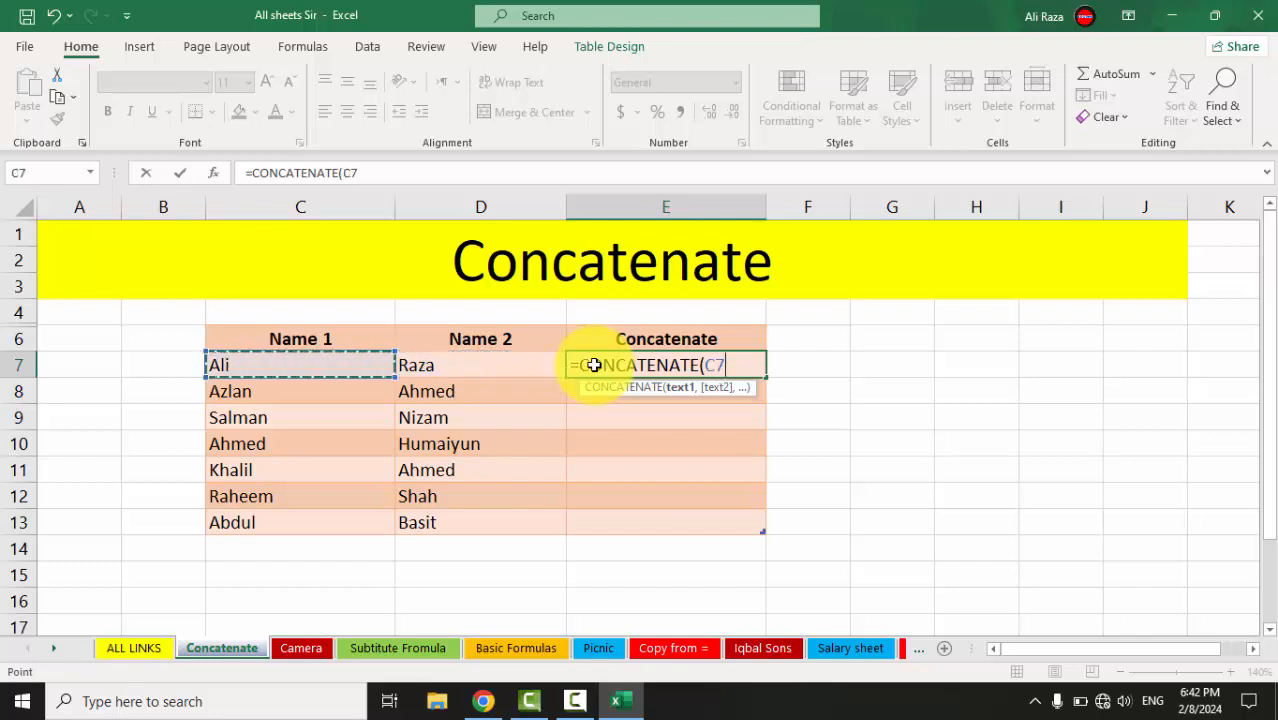
pyautogui.write(',')
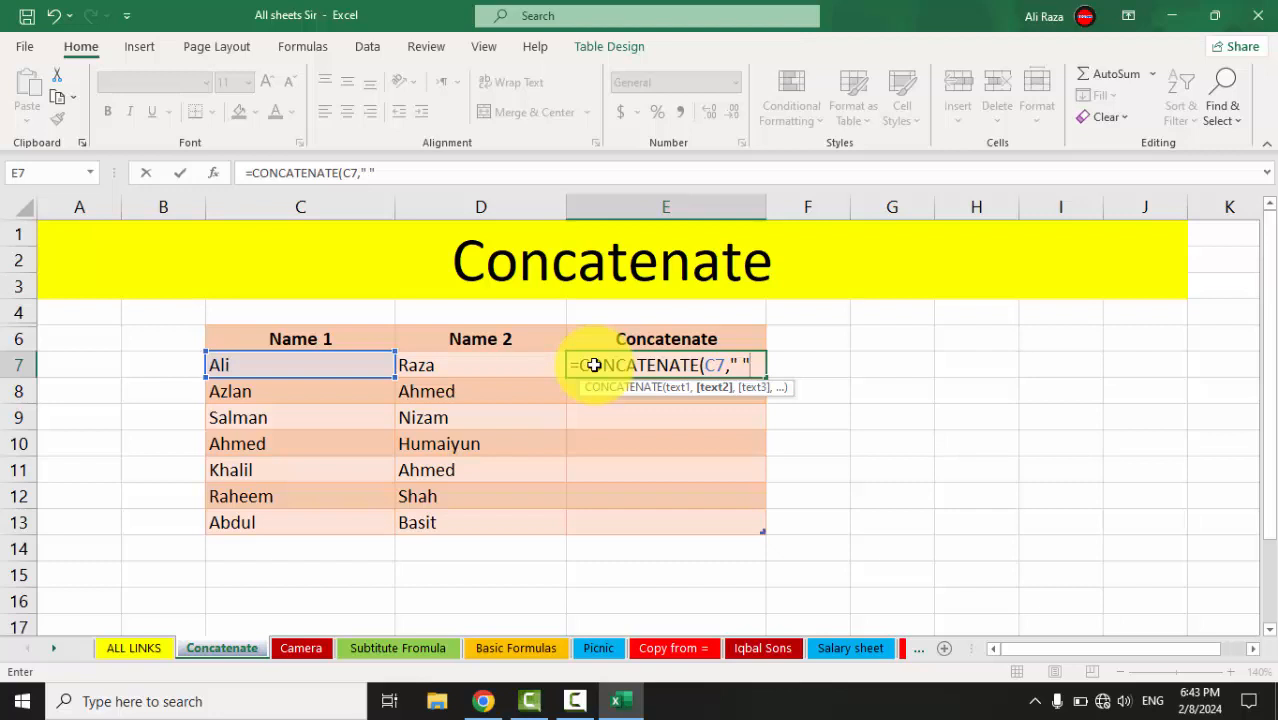
pyautogui.write(',')
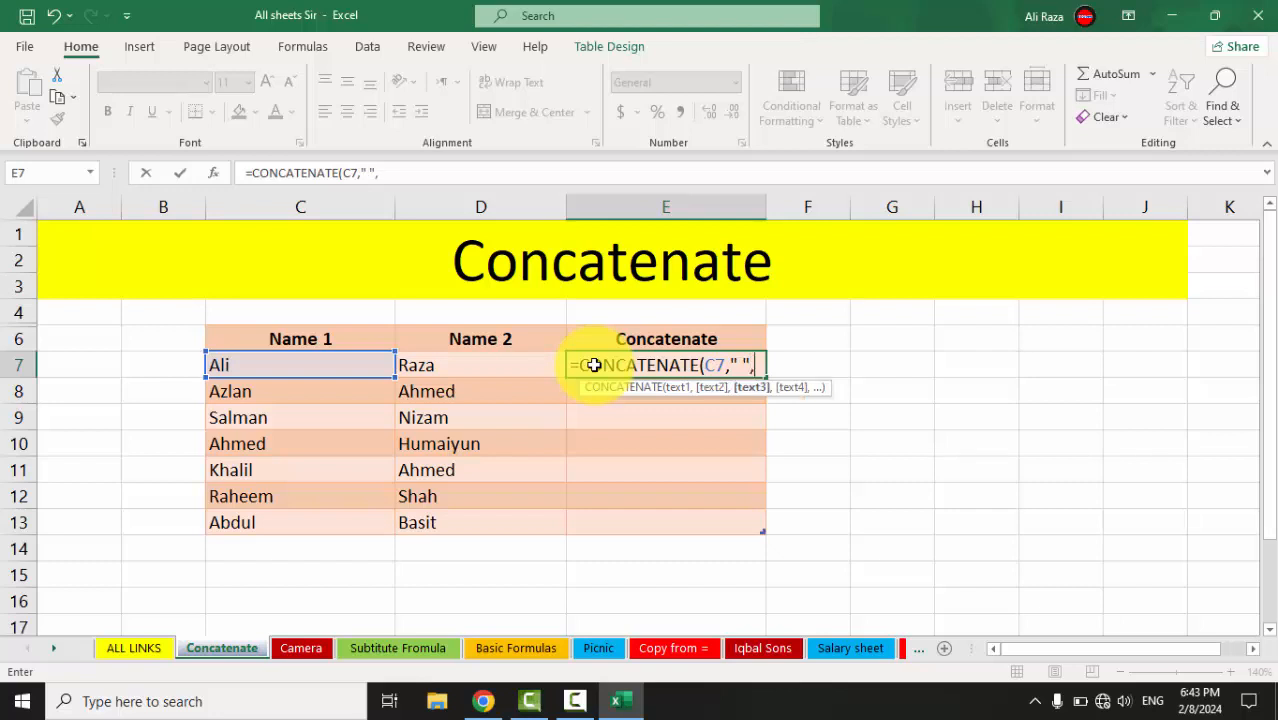
pyautogui.click(466, 361)
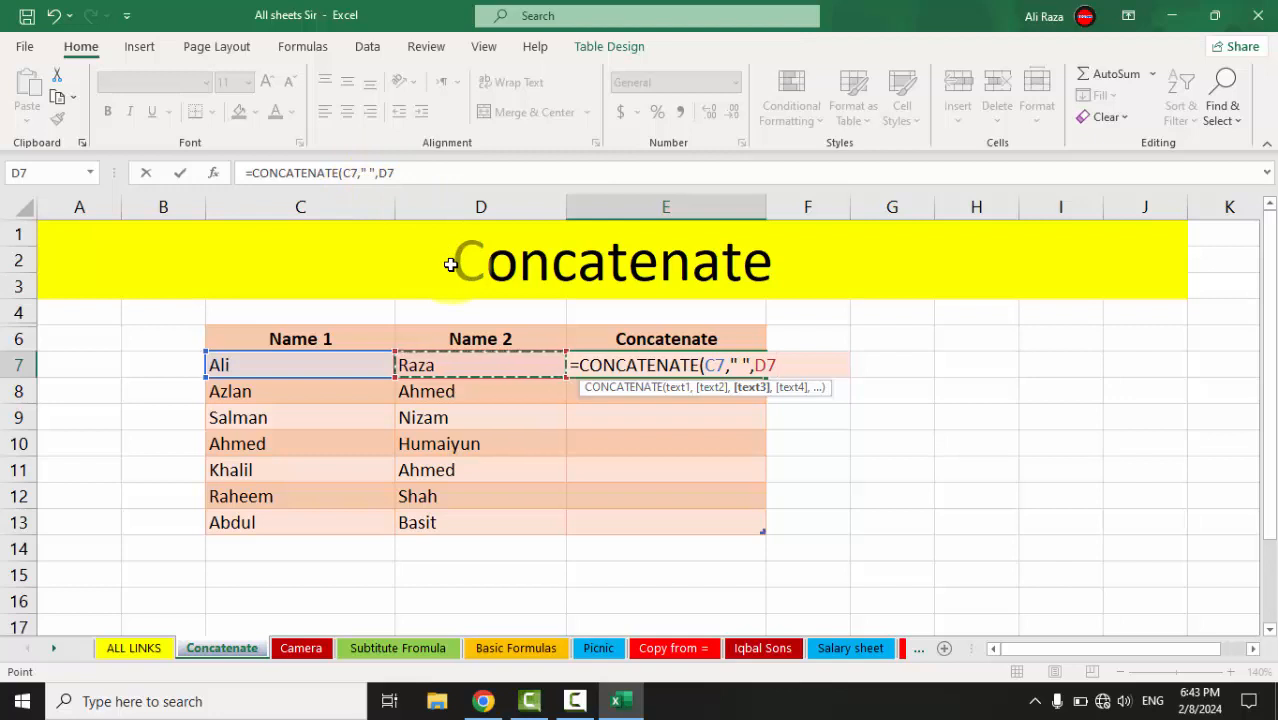
pyautogui.press('Return')
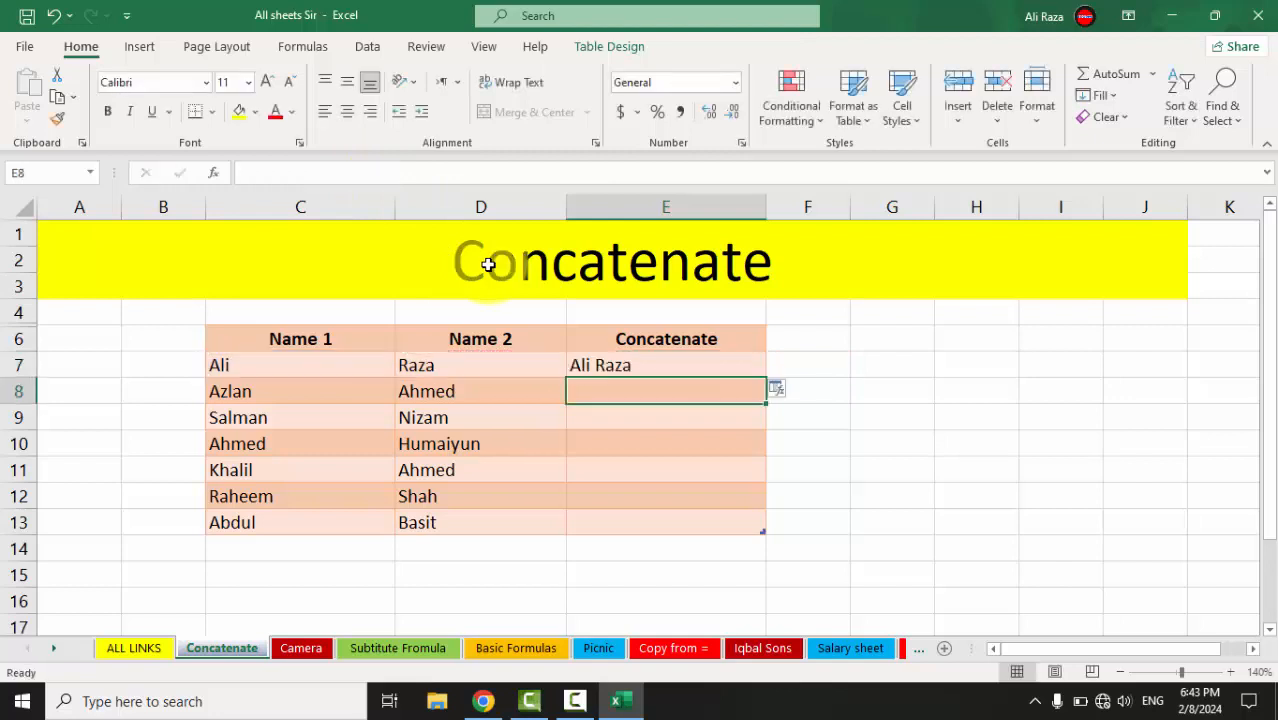
# Fill the E7 formula down the Concatenate column through E13
pyautogui.click(593, 367)
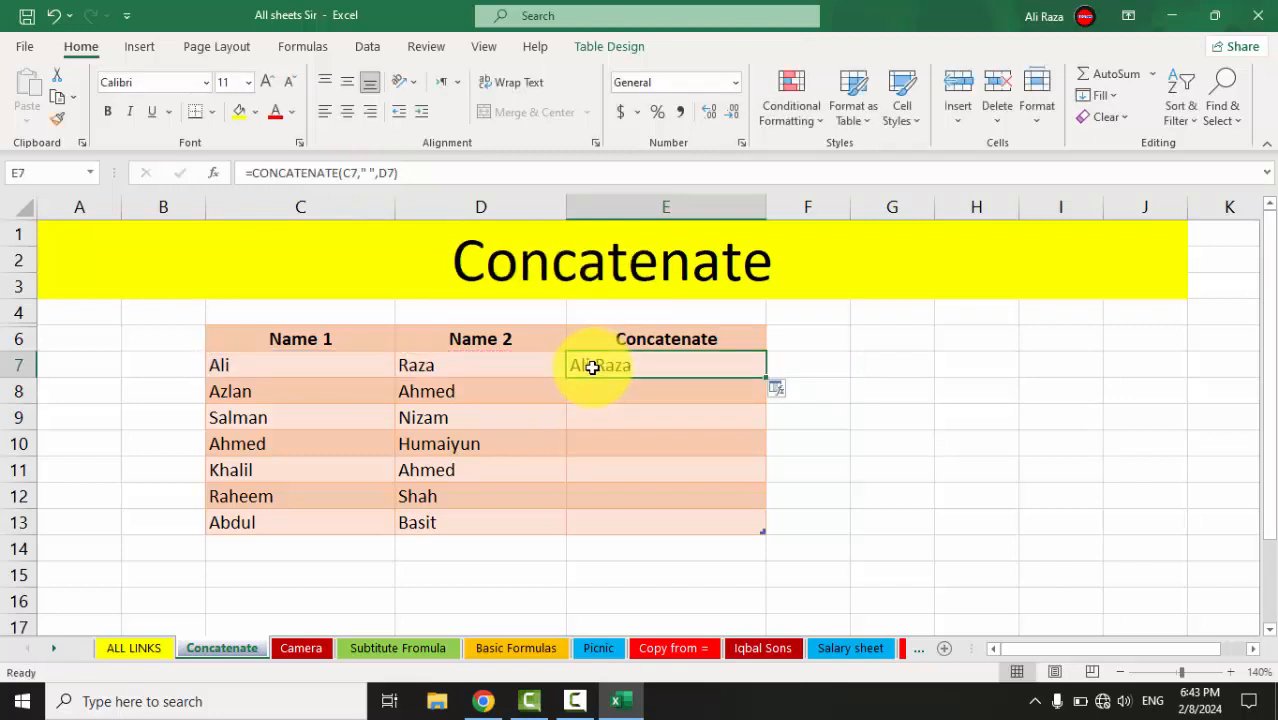
pyautogui.doubleClick(766, 380)
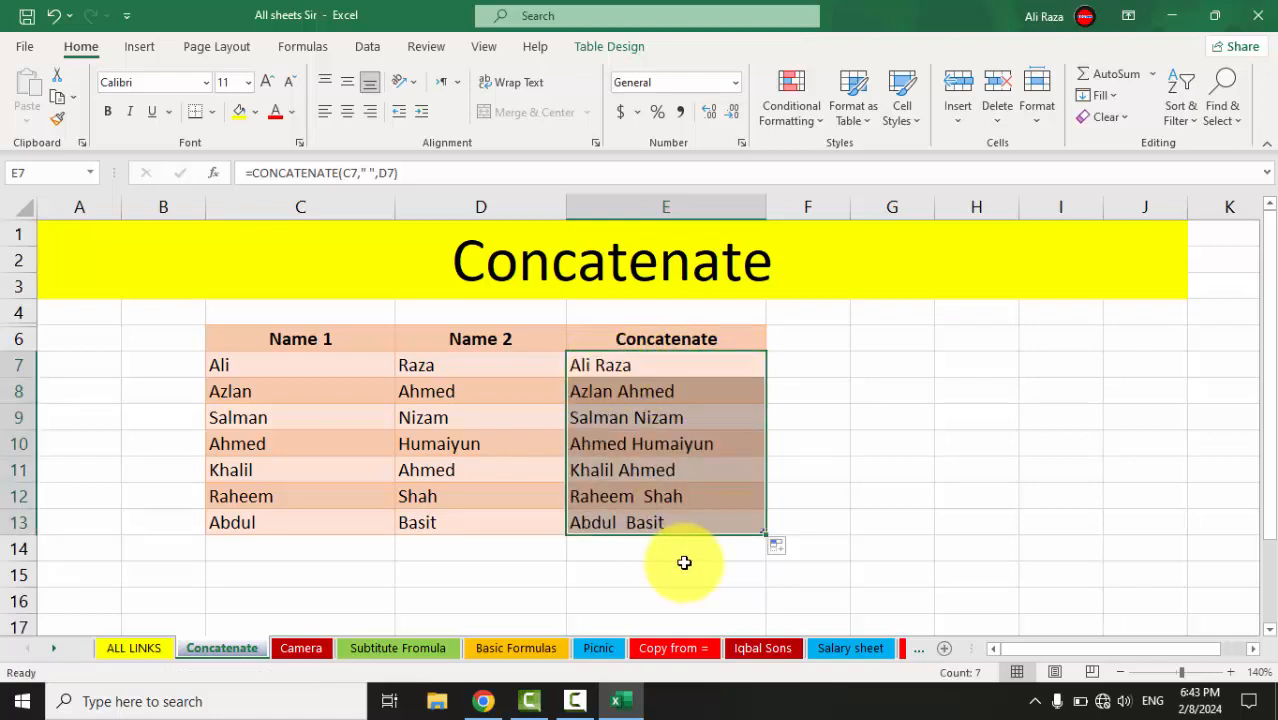
pyautogui.moveTo(365, 277); pyautogui.dragTo(491, 519)
pyautogui.click(491, 519)
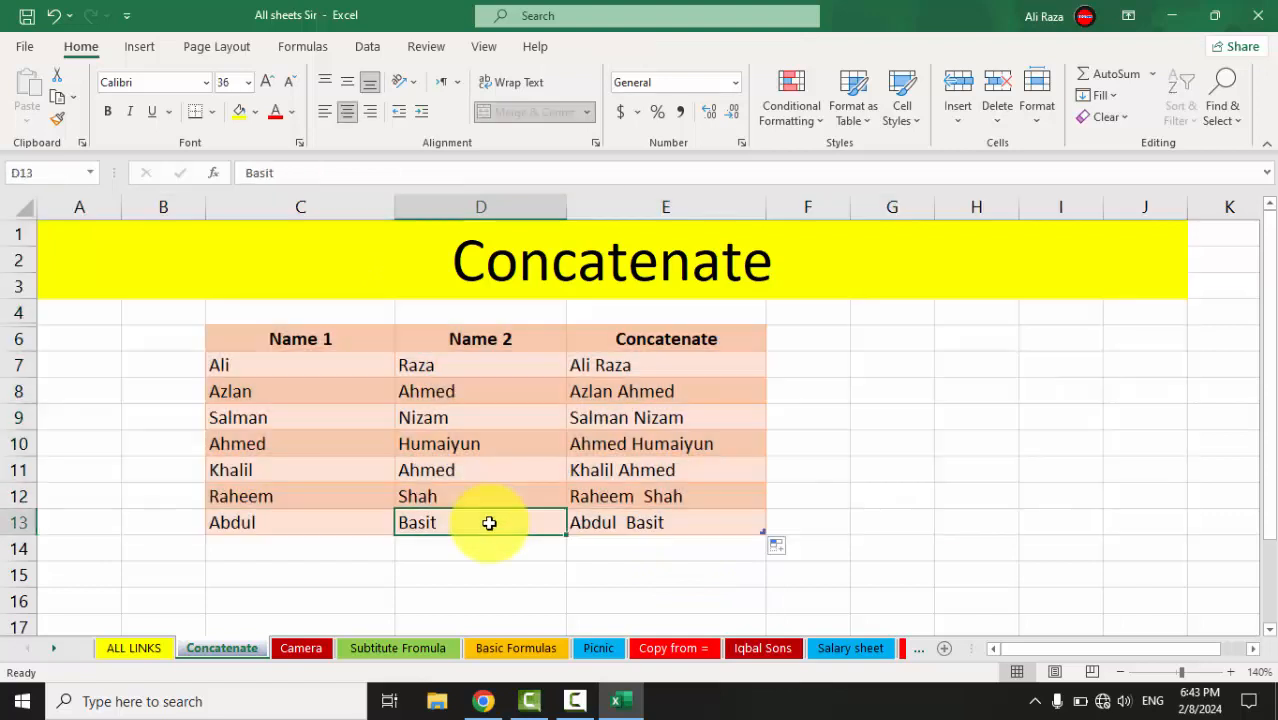
# Rename the Name 1 heading in C6 to First Name and the Name 2 heading in D6 to Last Name
pyautogui.doubleClick(334, 340)
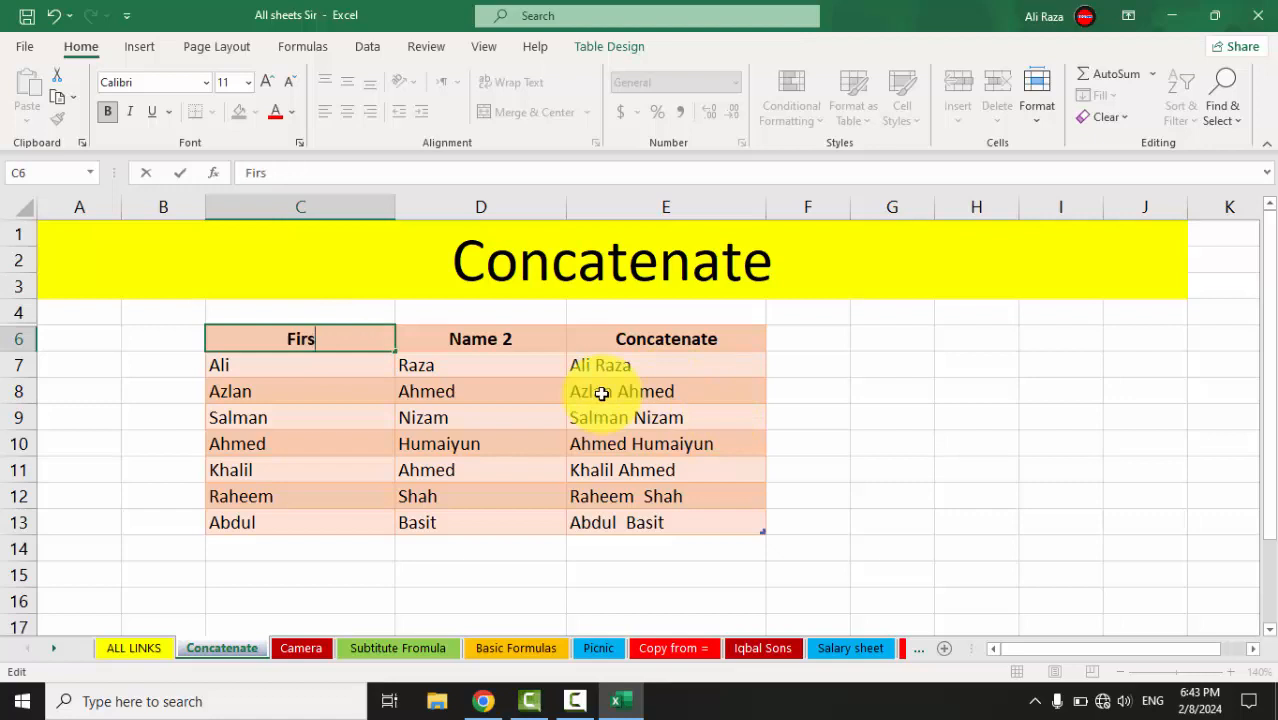
pyautogui.write('First Name')
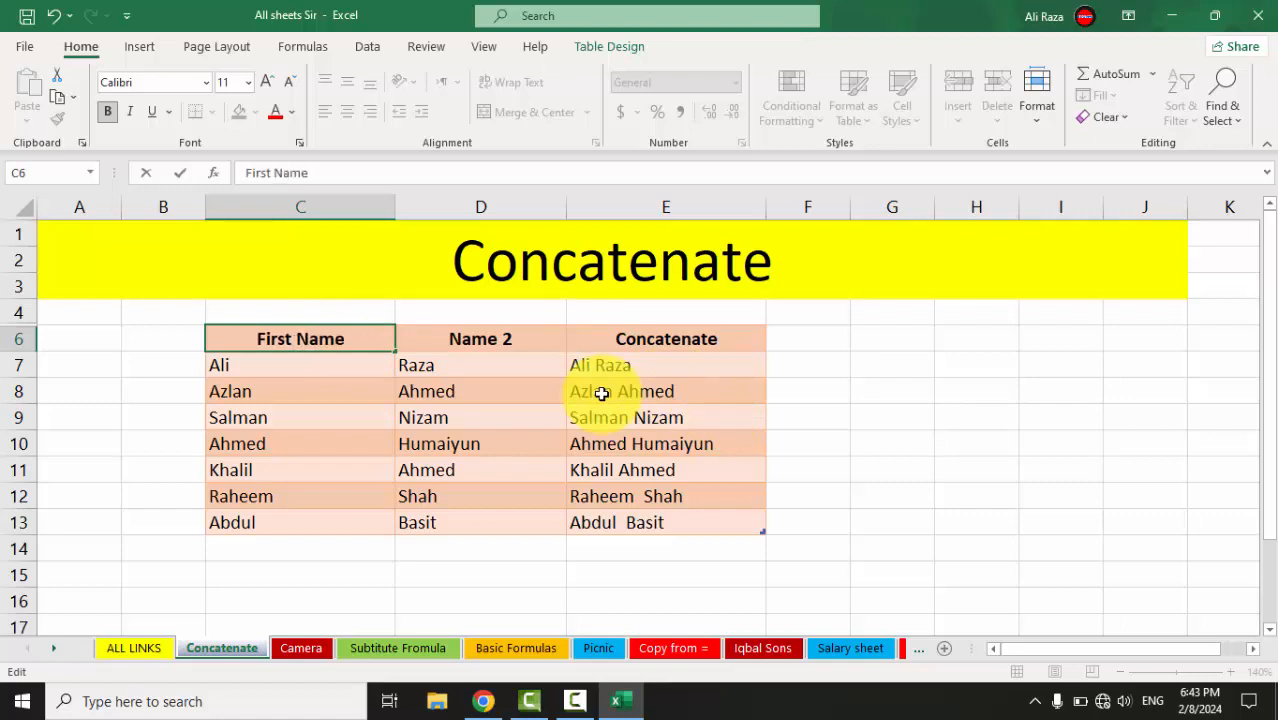
pyautogui.press('Return')
pyautogui.press('Return')
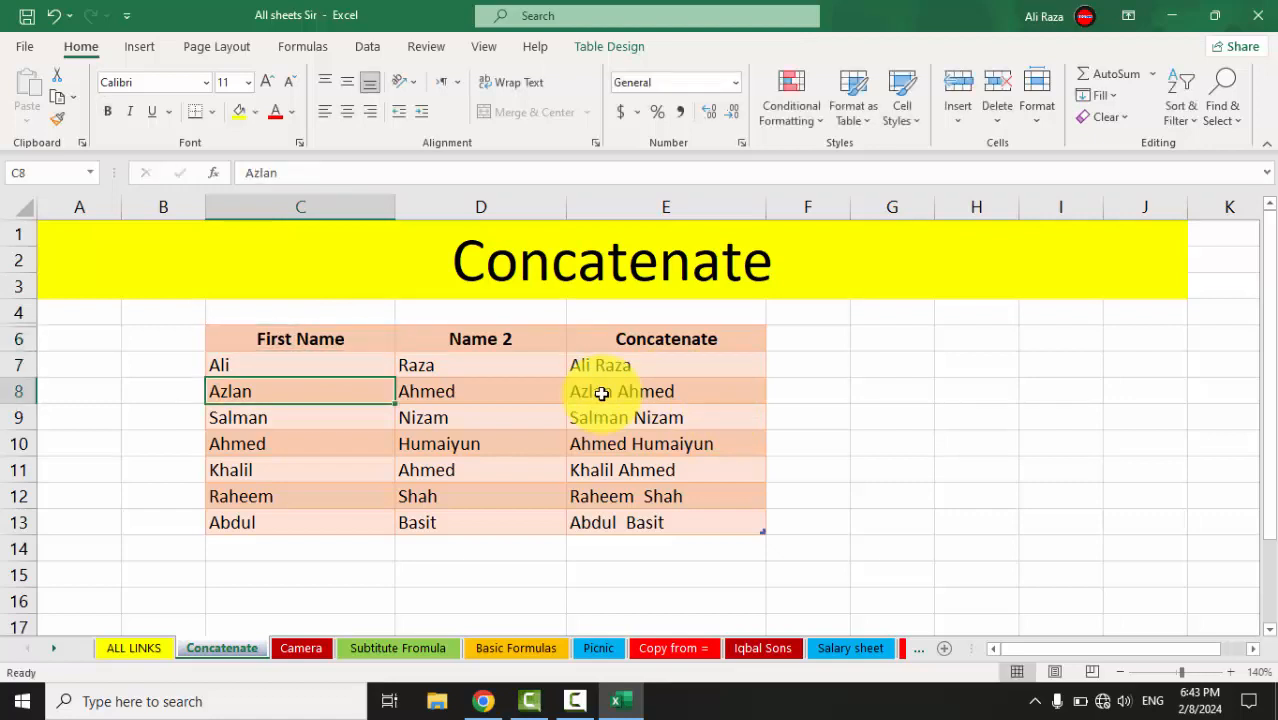
pyautogui.press('Up')
pyautogui.press('Up')
pyautogui.press('Right')
pyautogui.write('Las')
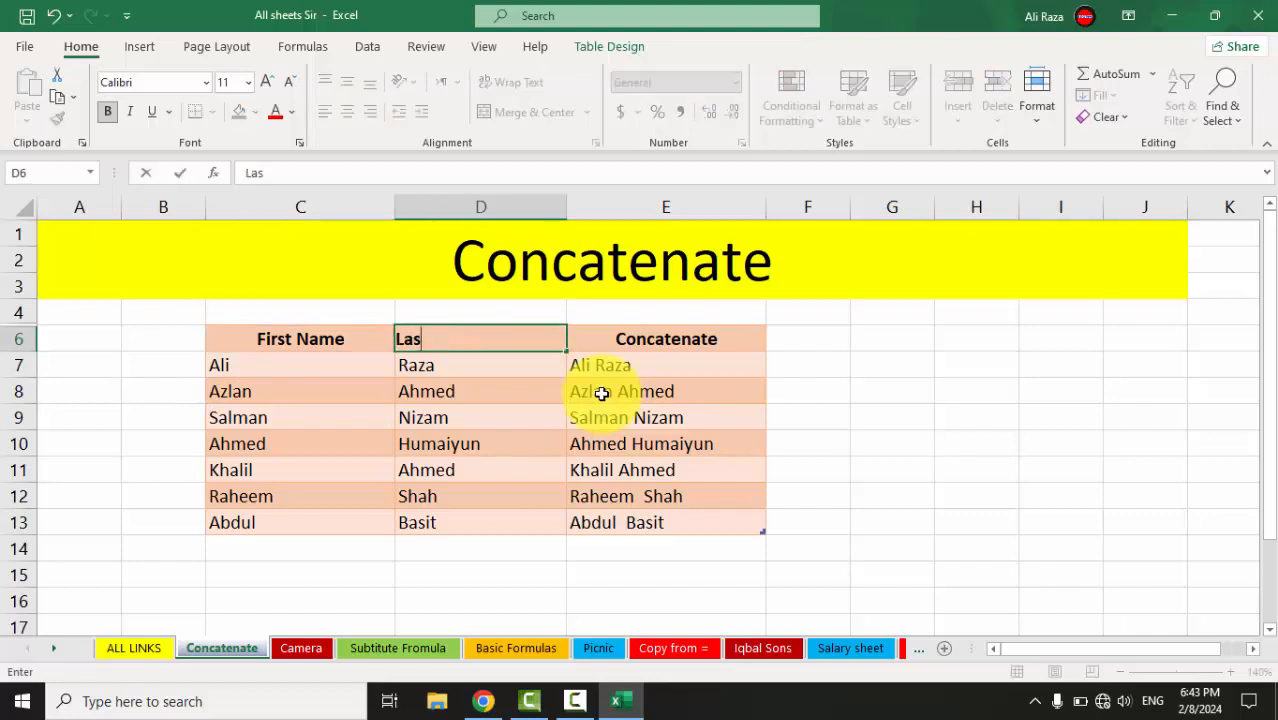
pyautogui.press('Return')
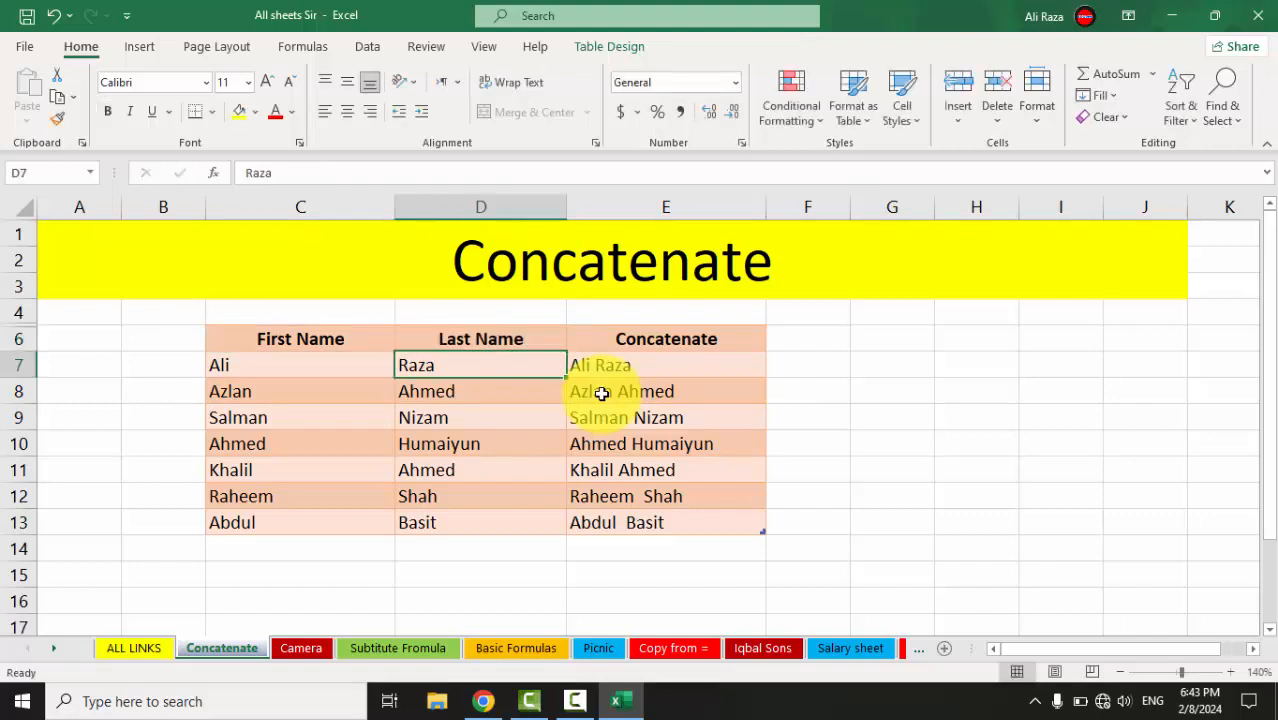
# Hide the Camera worksheet
pyautogui.moveTo(420, 258); pyautogui.dragTo(414, 498)
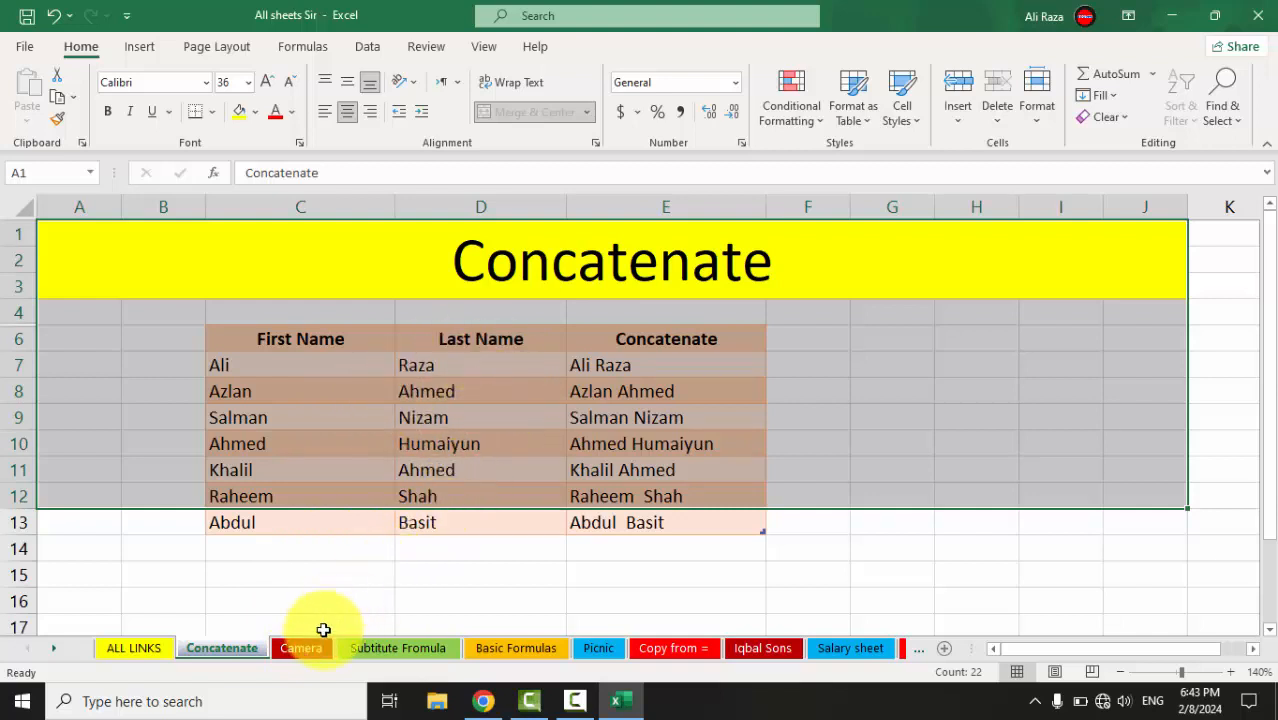
pyautogui.click(360, 649)
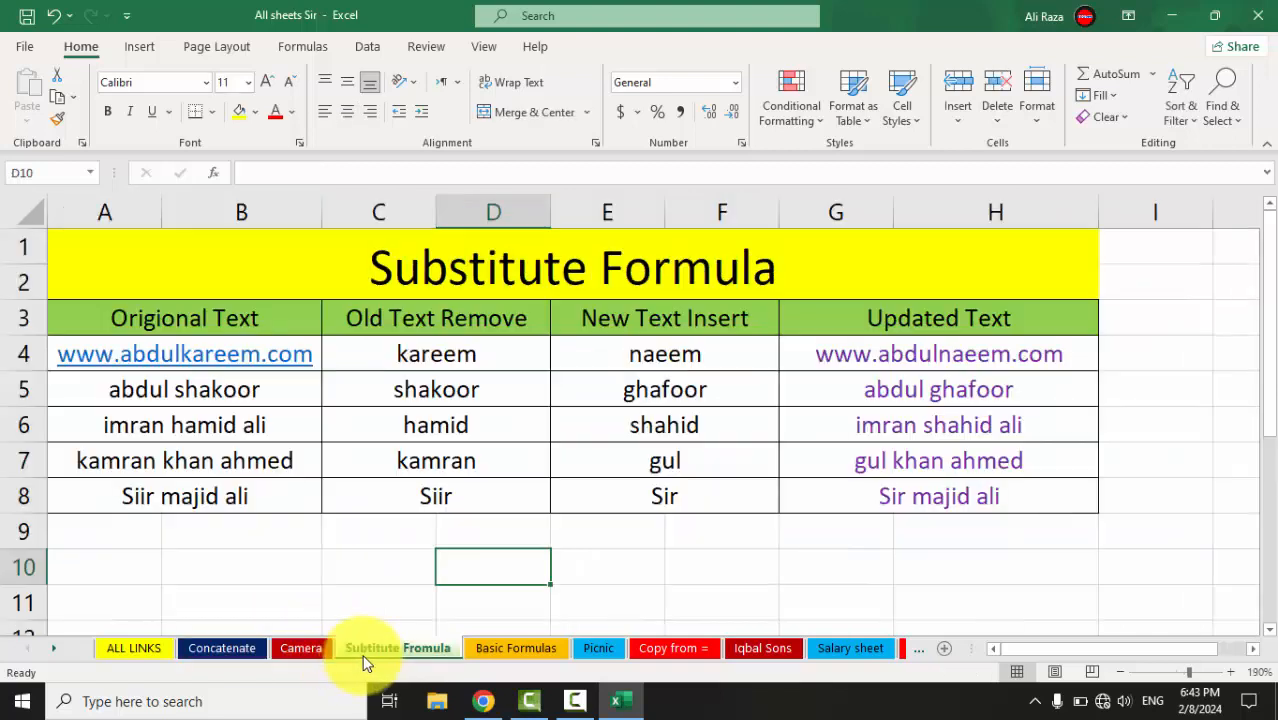
pyautogui.click(300, 649)
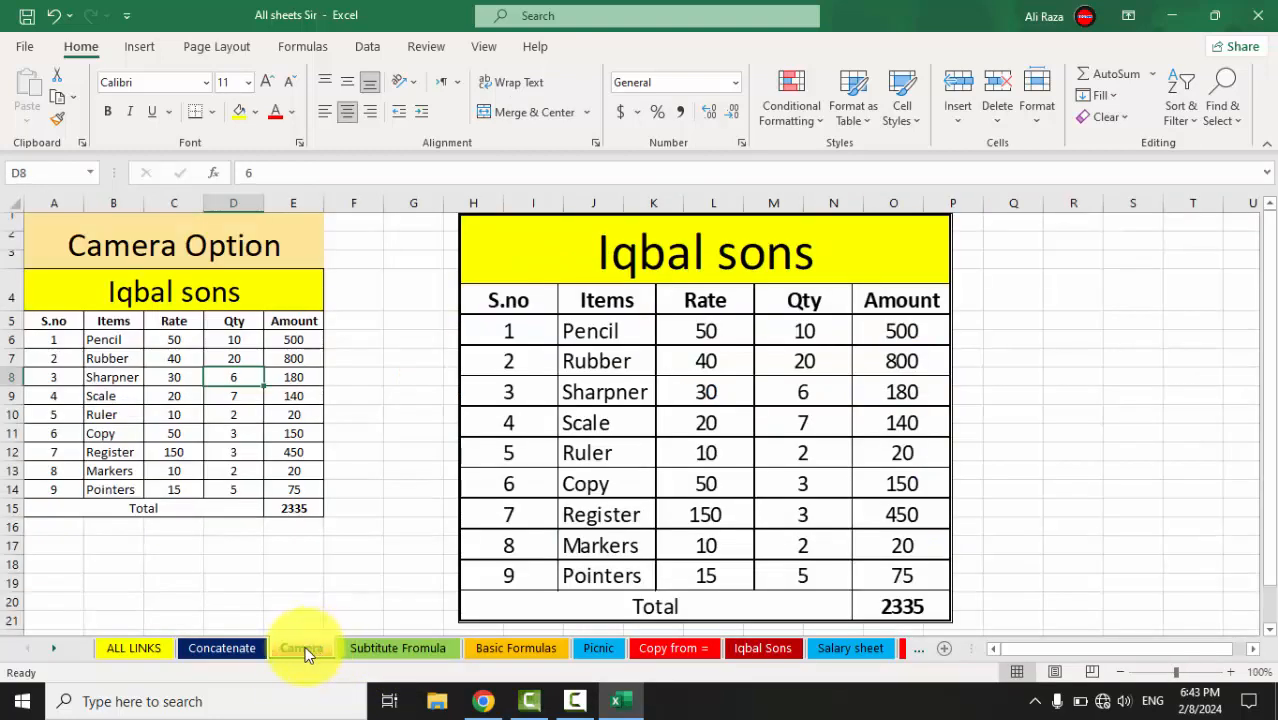
pyautogui.rightClick(305, 652)
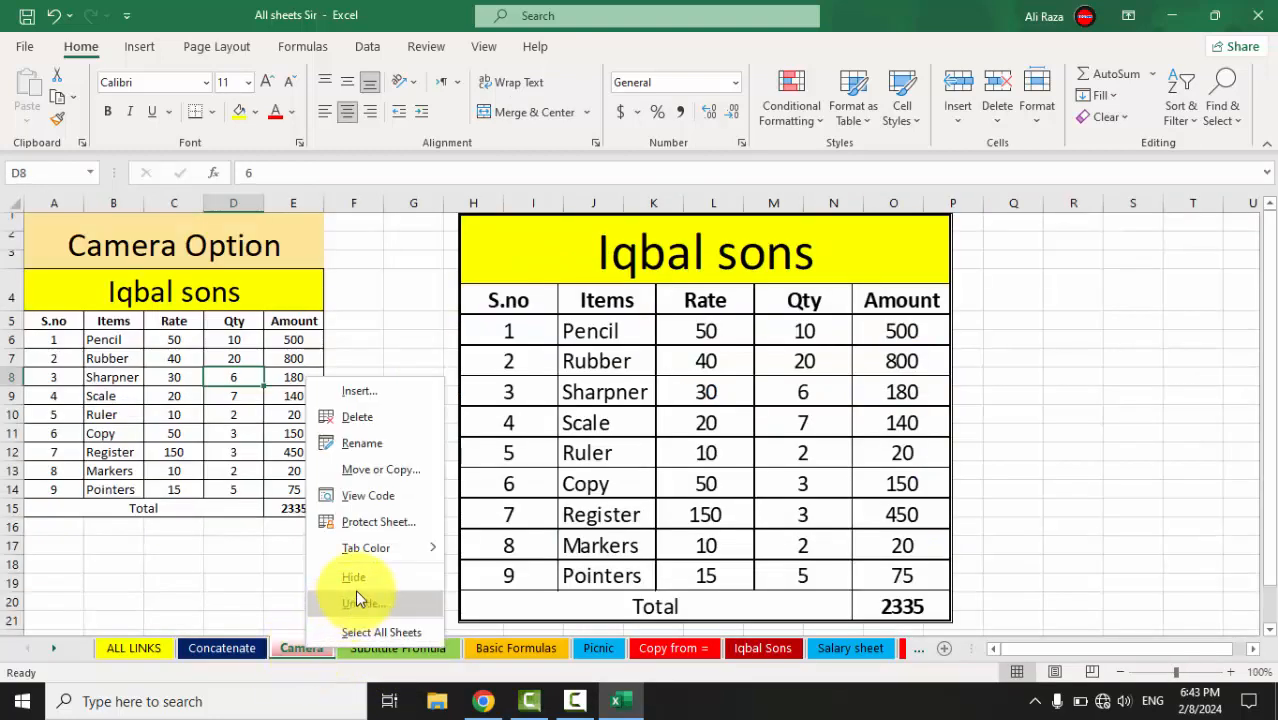
pyautogui.click(357, 585)
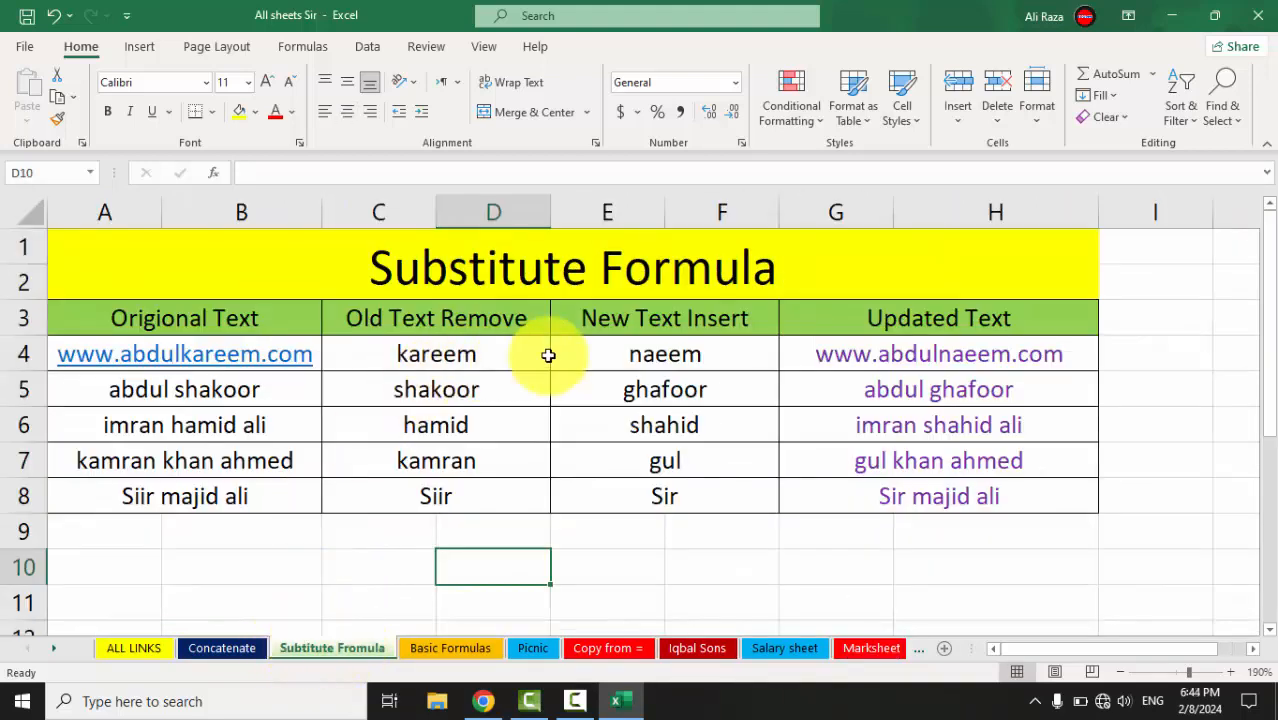
# On the Subtitute Fromula sheet, clear the contents of G4:H8 under the Updated Text heading
pyautogui.click(826, 366)
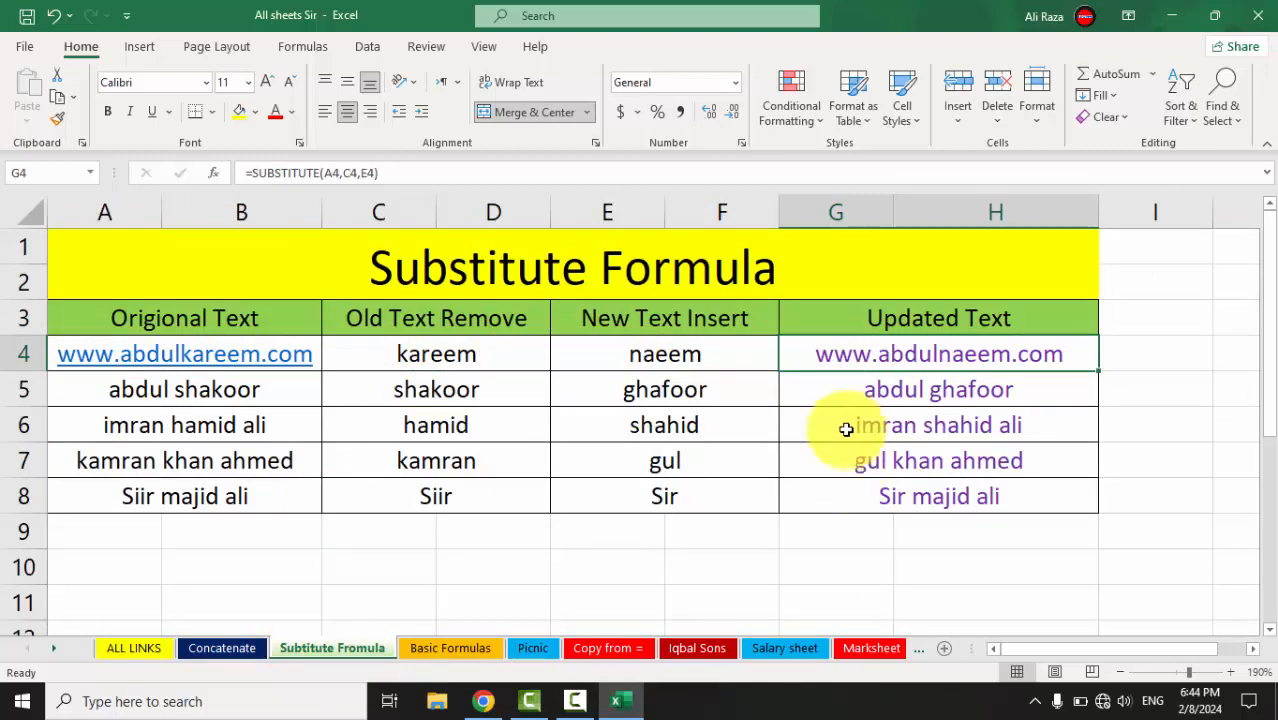
pyautogui.moveTo(832, 359); pyautogui.dragTo(836, 487)
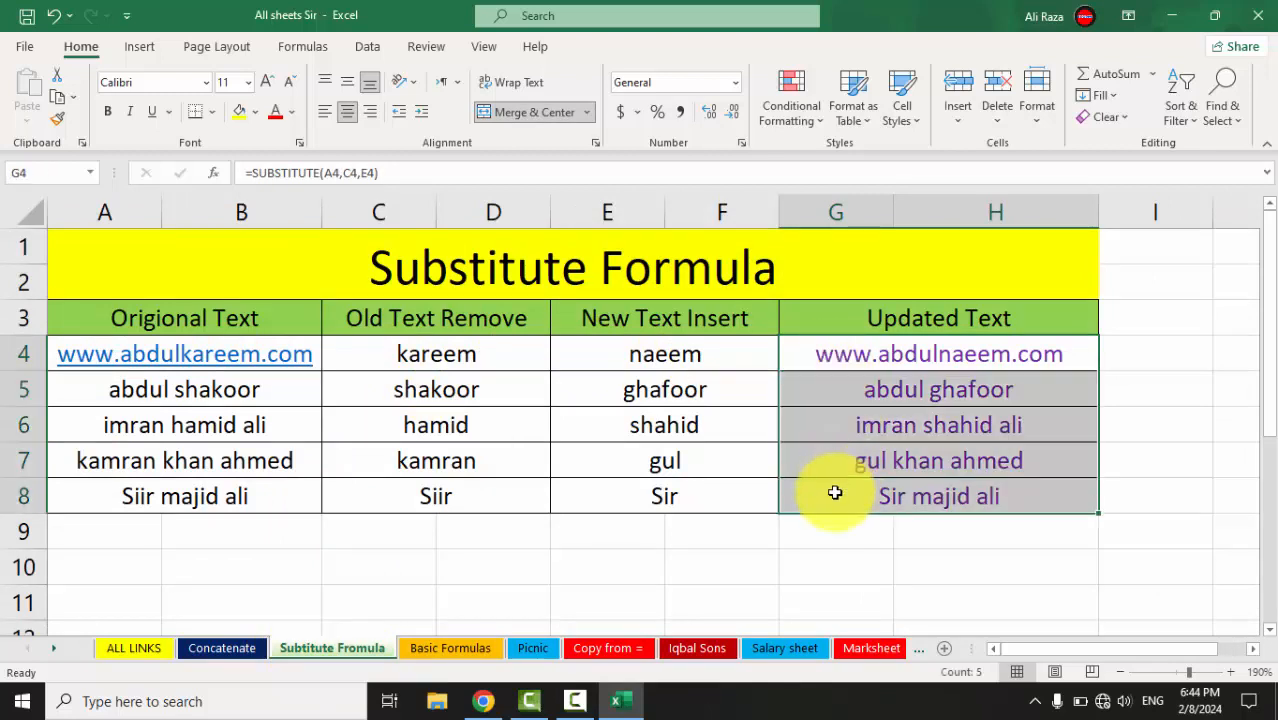
pyautogui.press('alt')
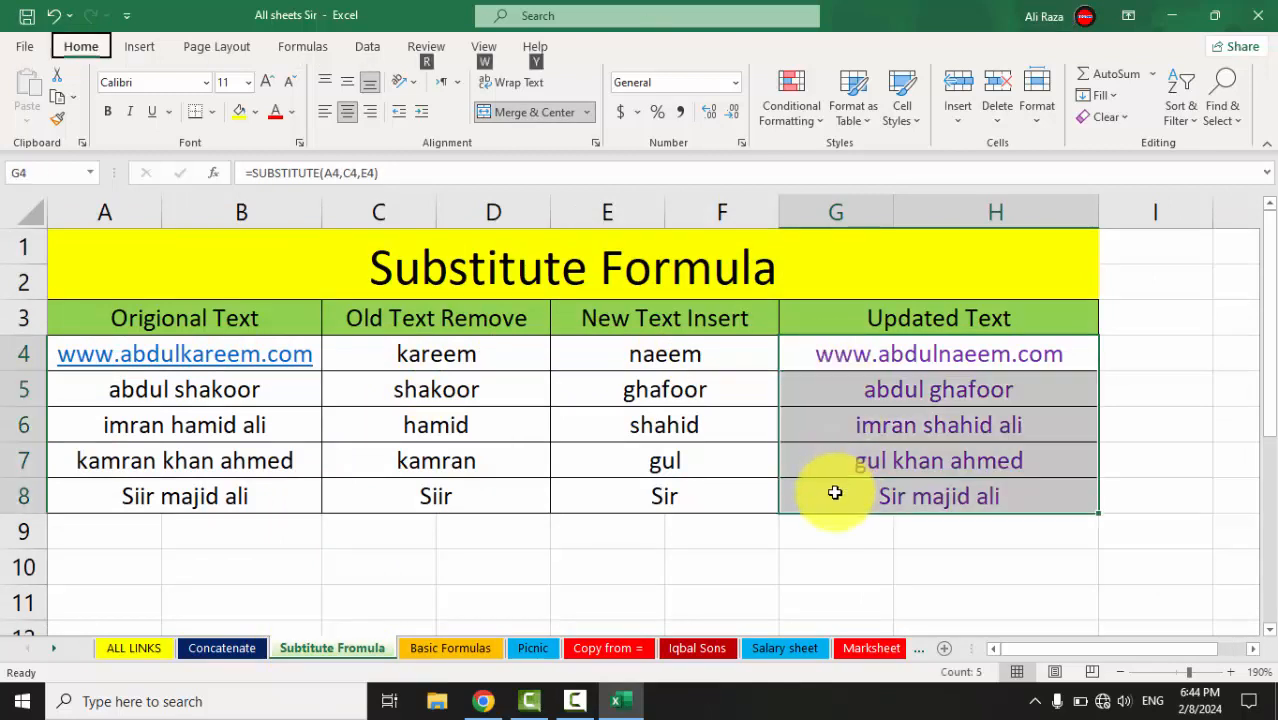
pyautogui.press('h')
pyautogui.press('e')
pyautogui.press('c')
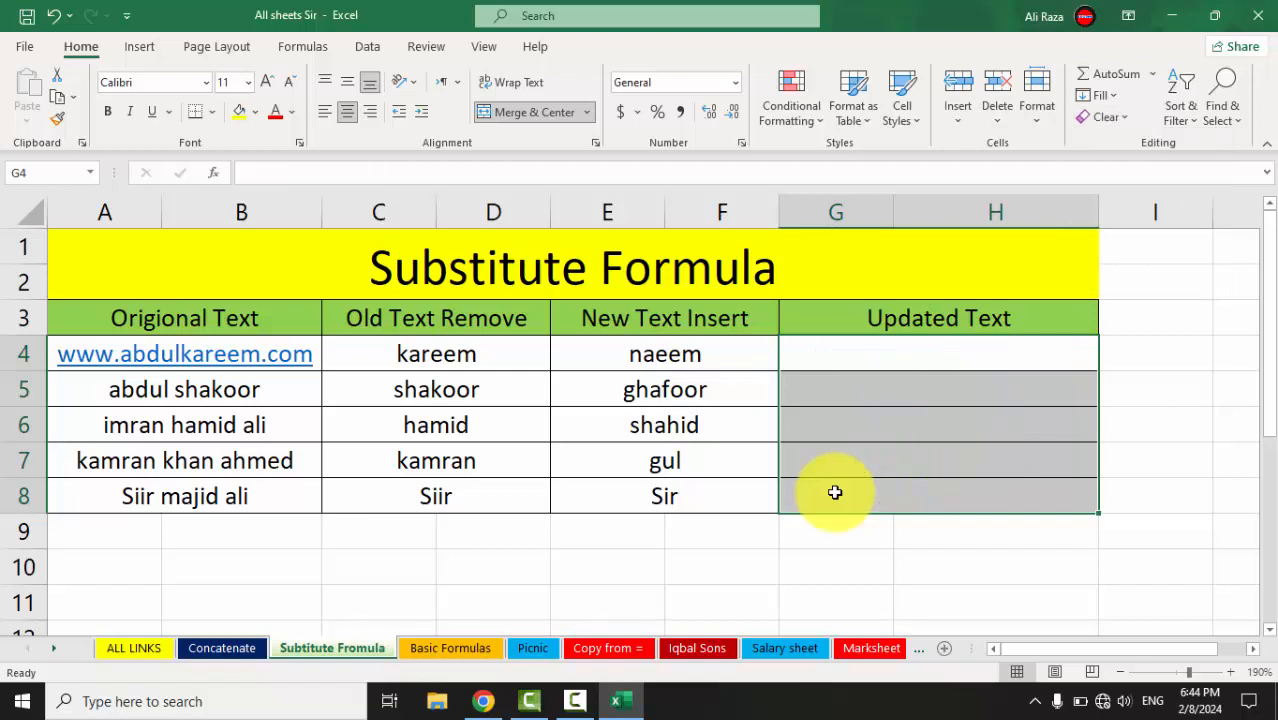
pyautogui.click(835, 492)
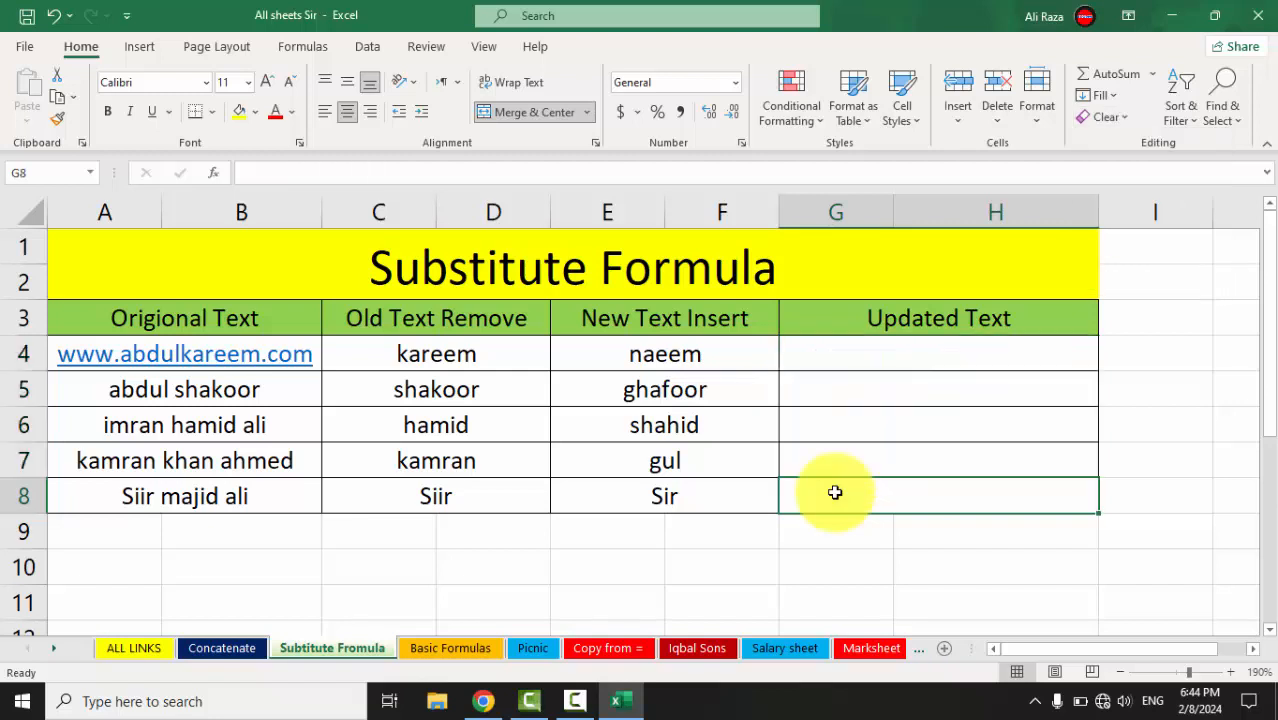
# Enter the formula =SUBSTITUTE(A4,C4,E4) in G4 under the Updated Text heading
pyautogui.click(831, 347)
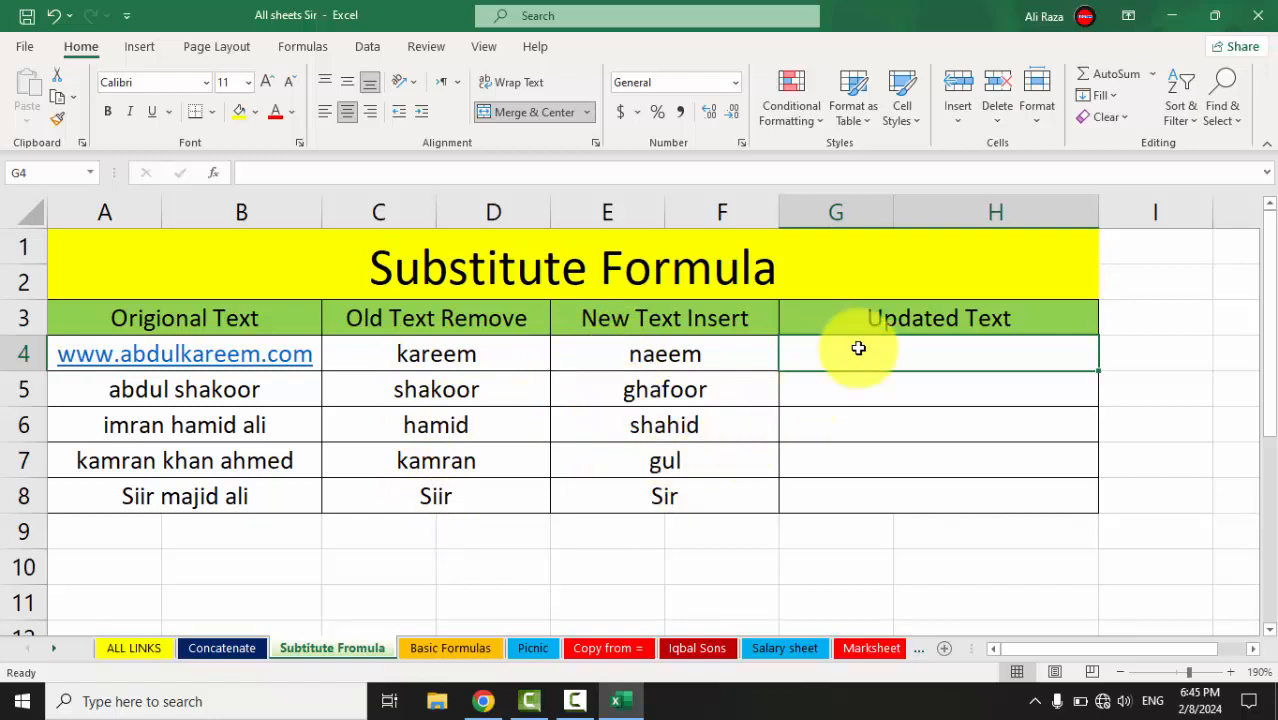
pyautogui.write('=sub')
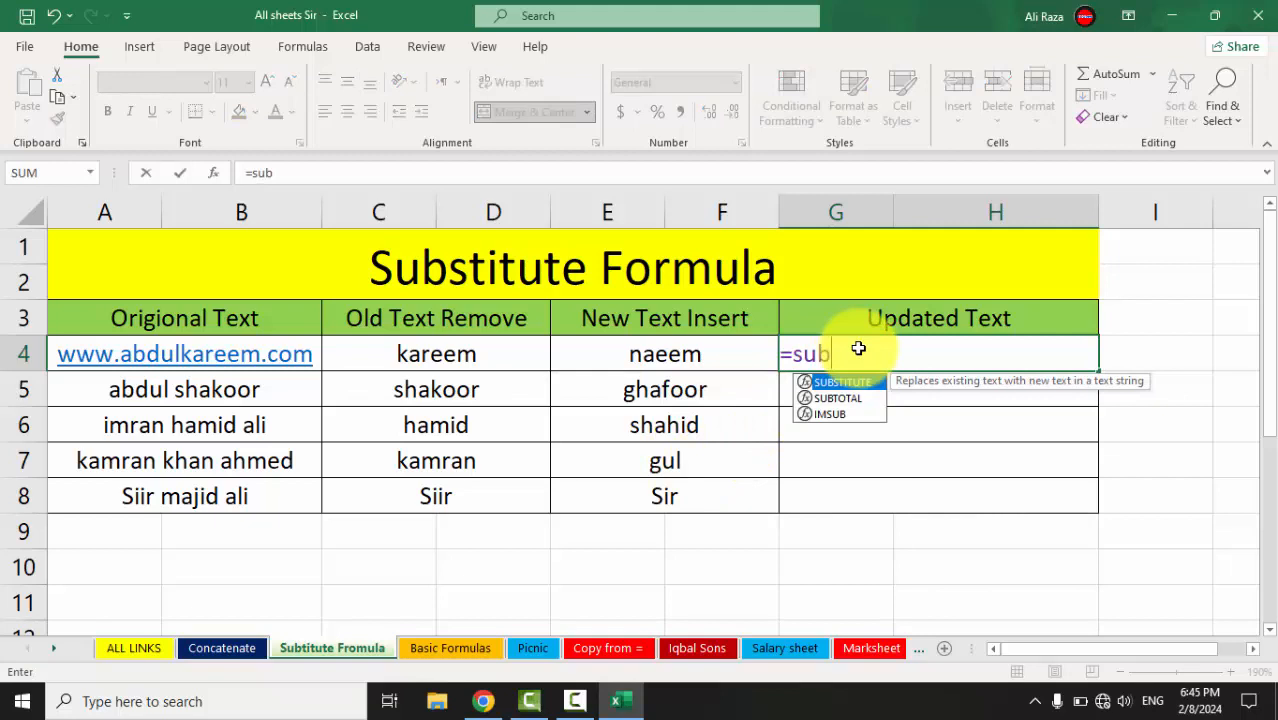
pyautogui.press('Tab')
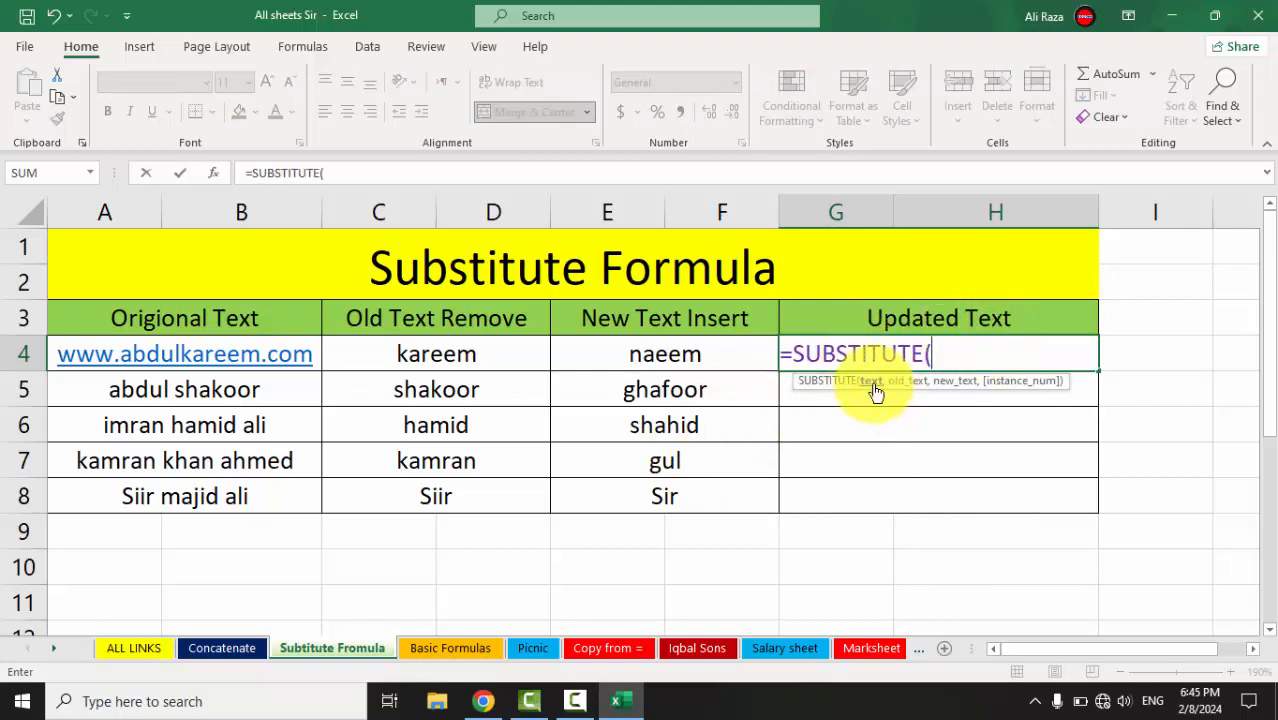
pyautogui.click(157, 357)
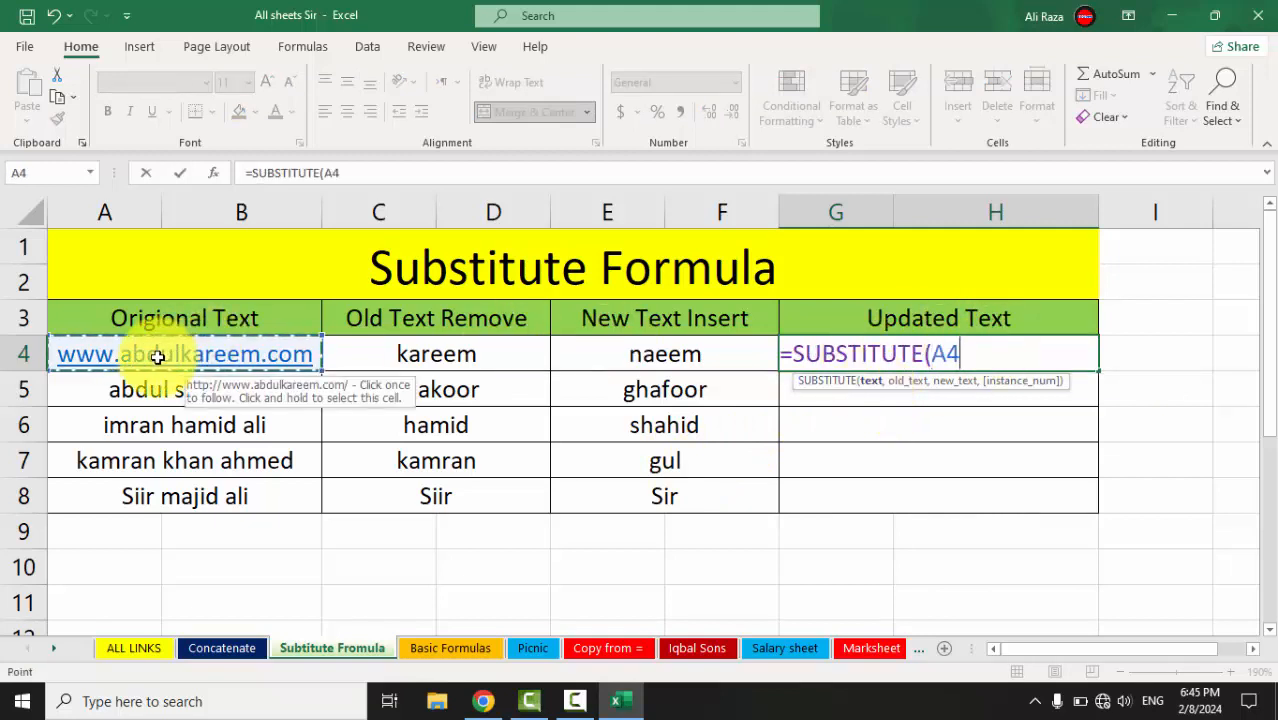
pyautogui.write(',')
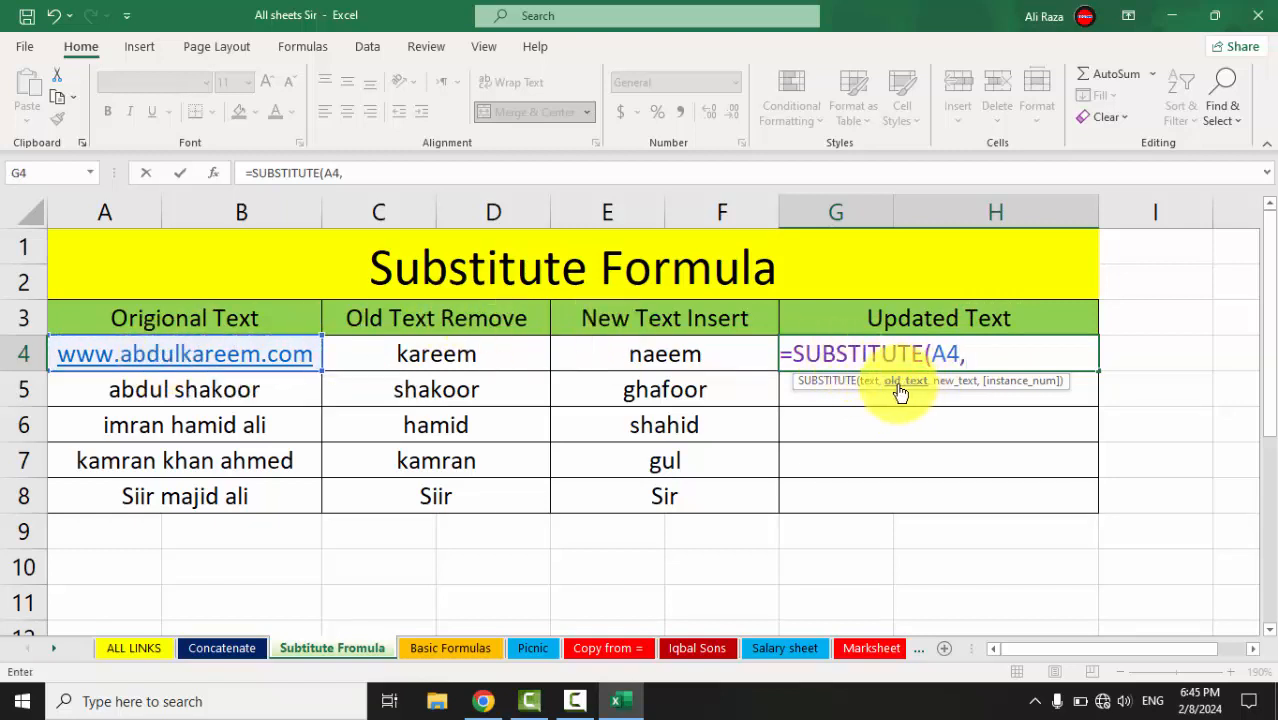
pyautogui.click(427, 358)
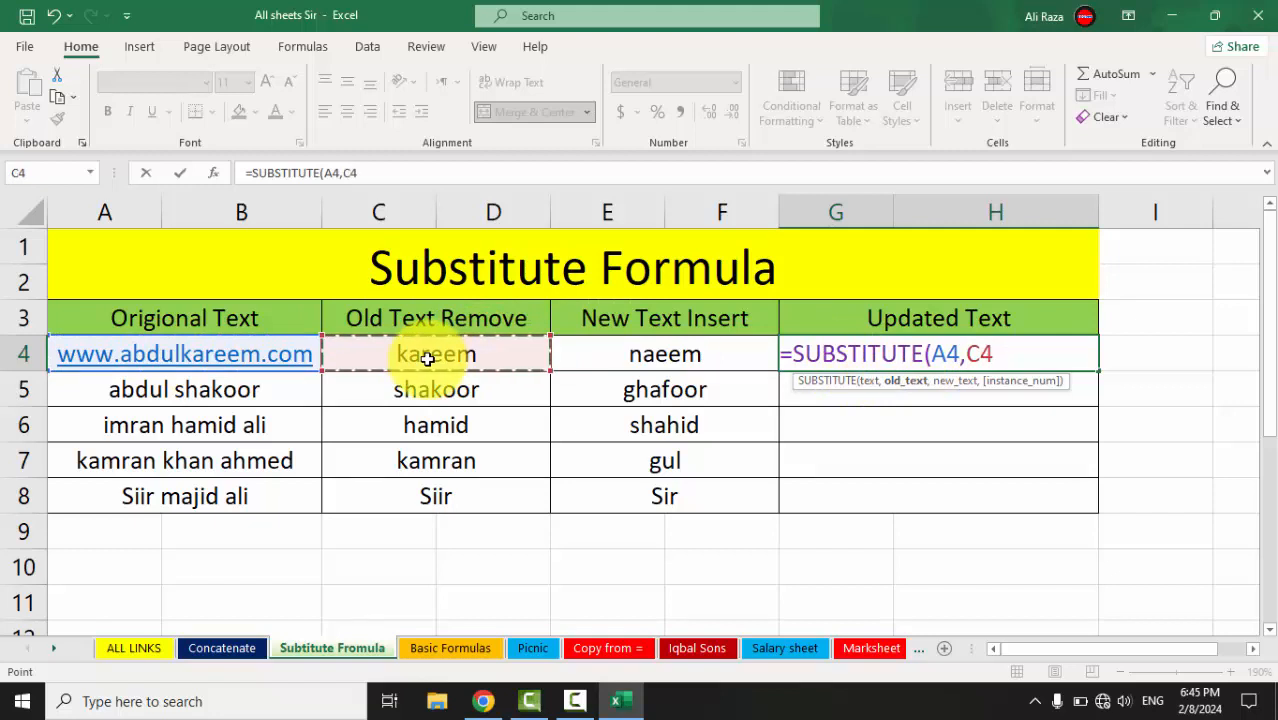
pyautogui.write(',')
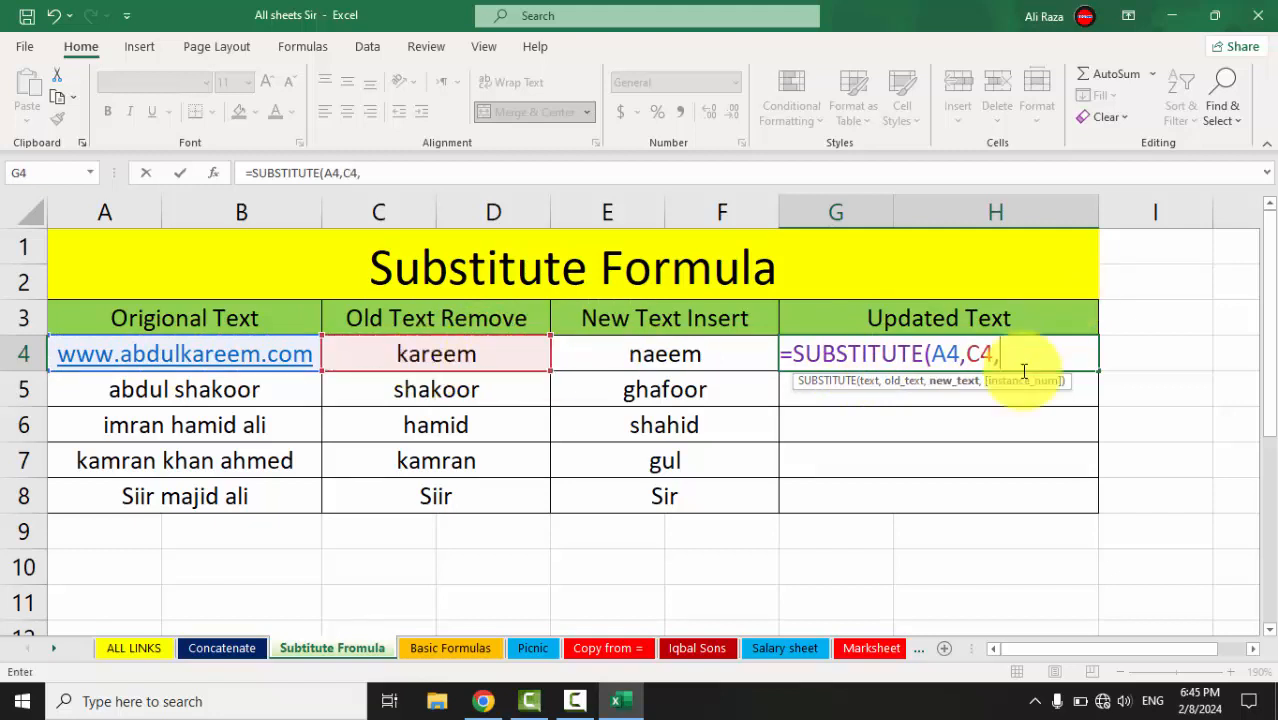
pyautogui.click(705, 356)
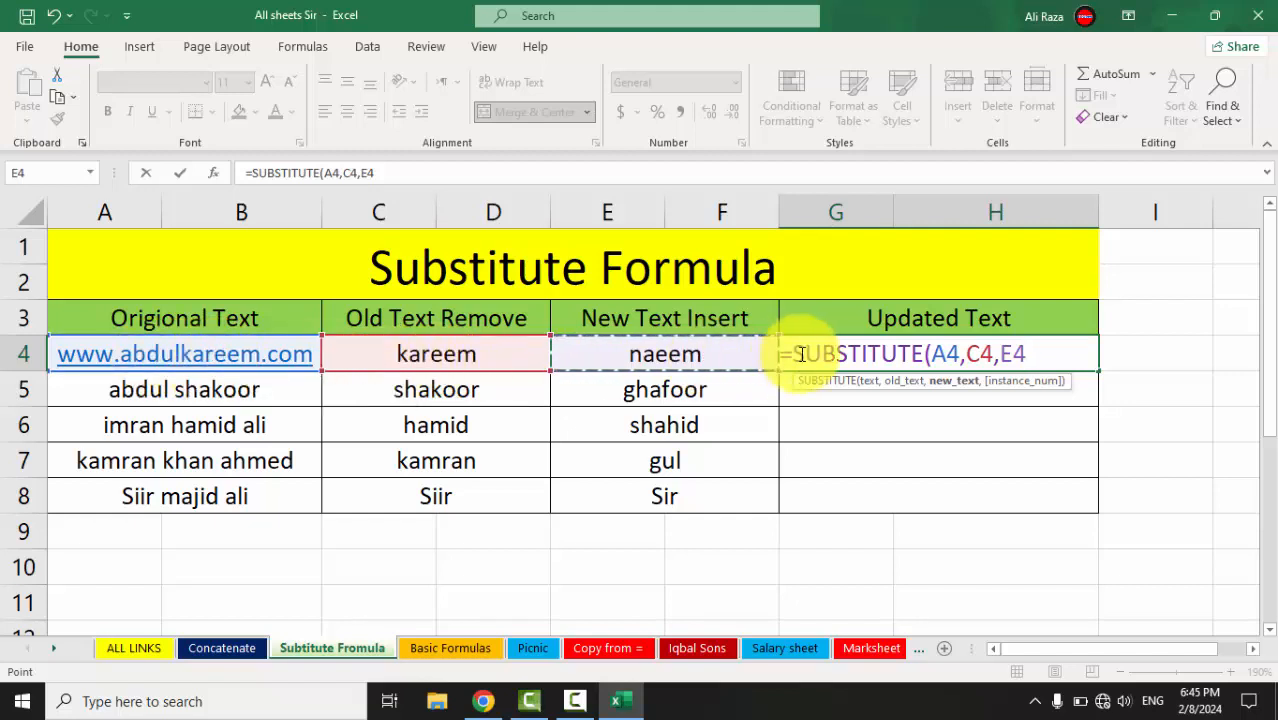
pyautogui.press('Return')
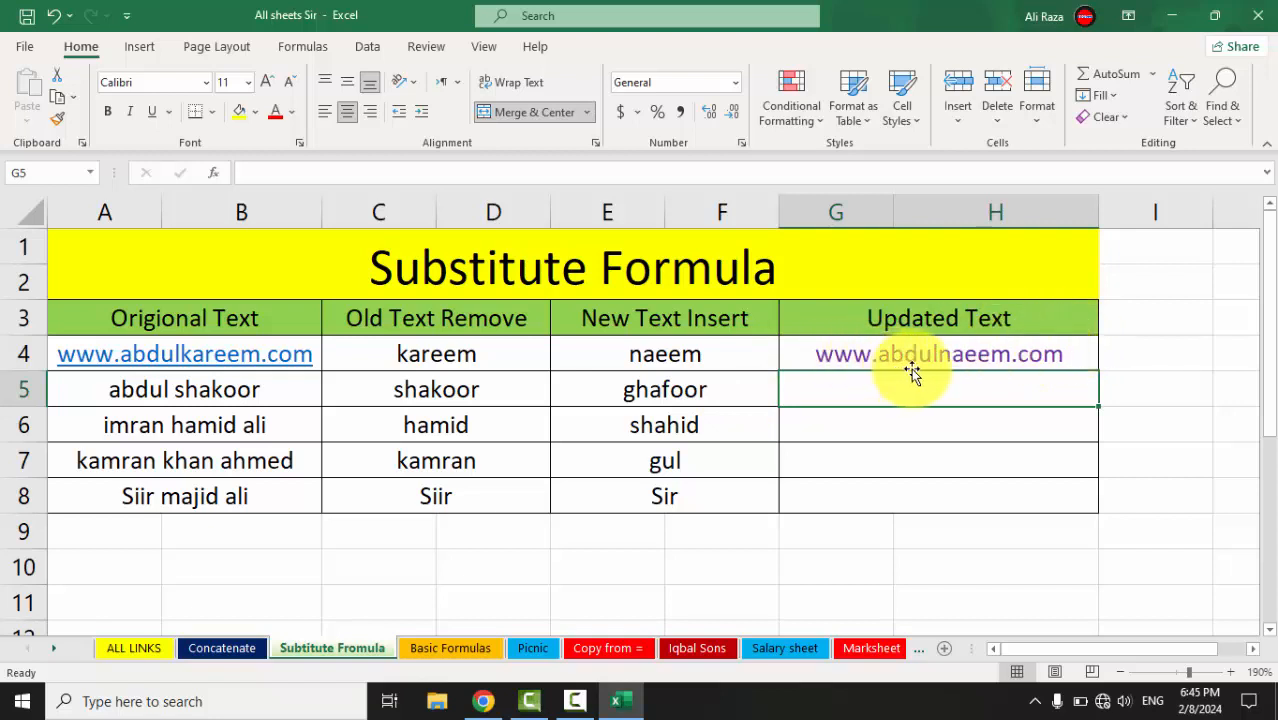
# Fill the G4 SUBSTITUTE formula down the Updated Text column through row 8
pyautogui.click(948, 358)
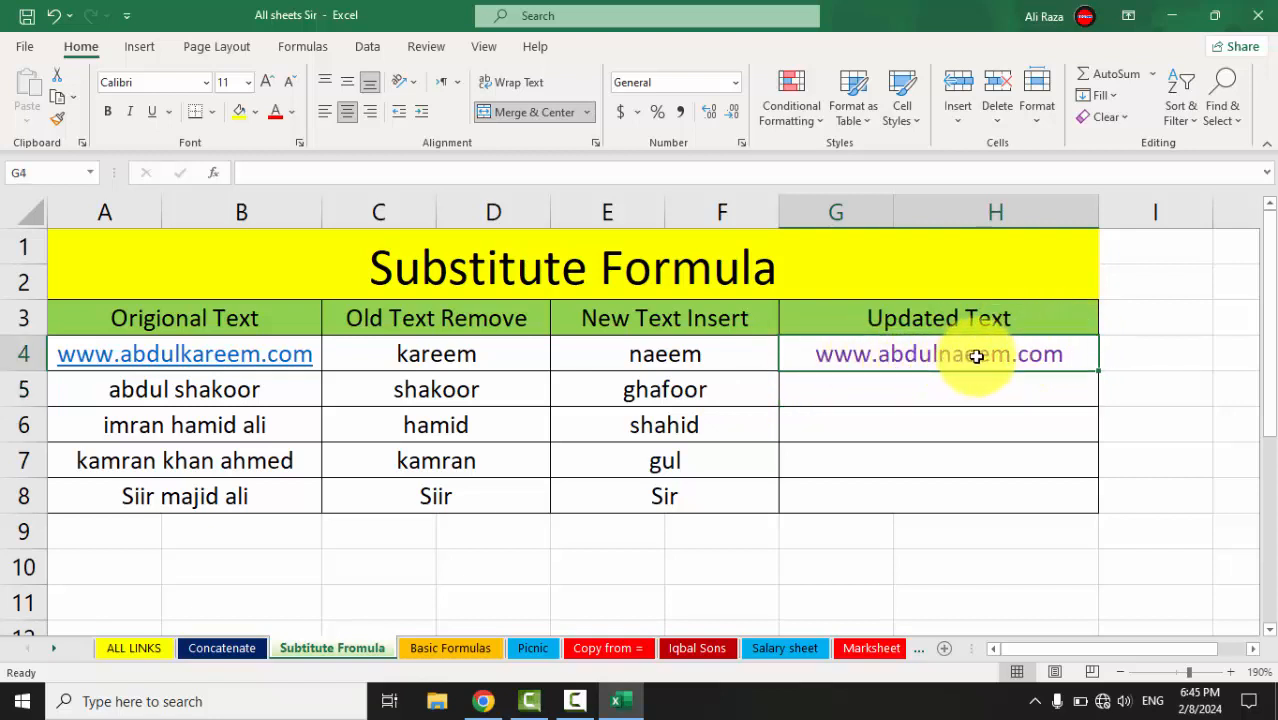
pyautogui.doubleClick(1097, 375)
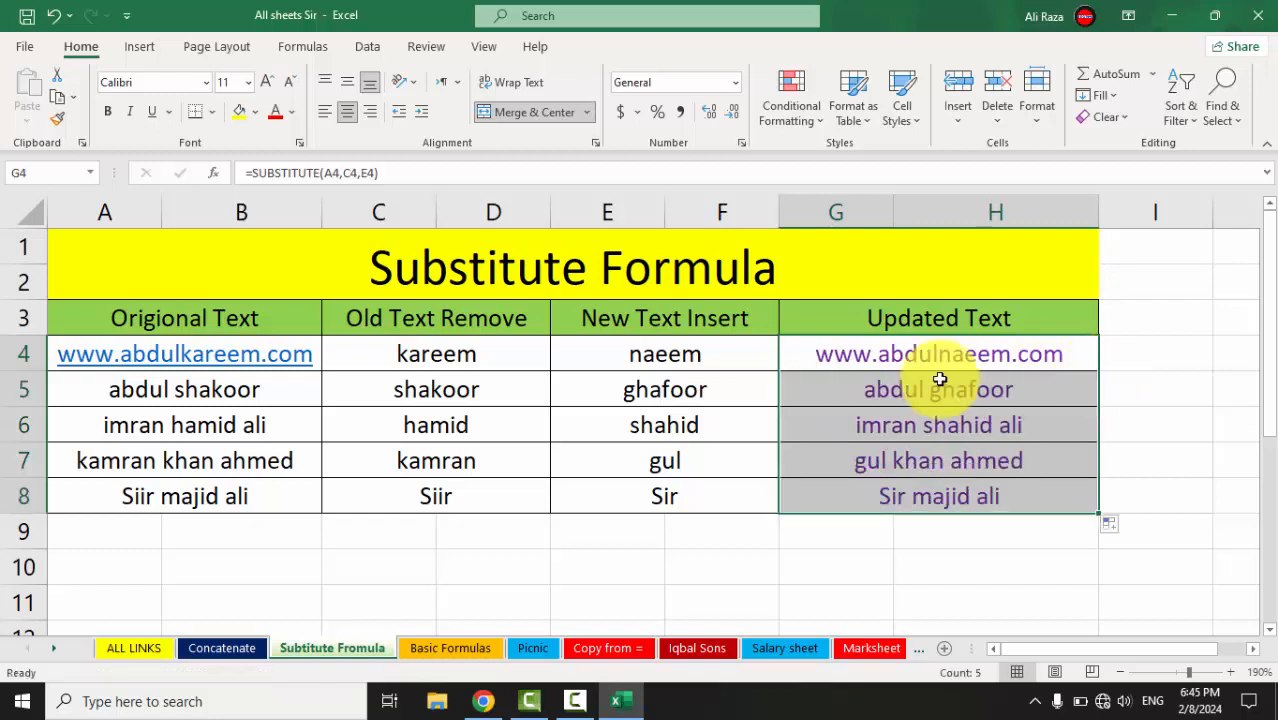
pyautogui.click(805, 566)
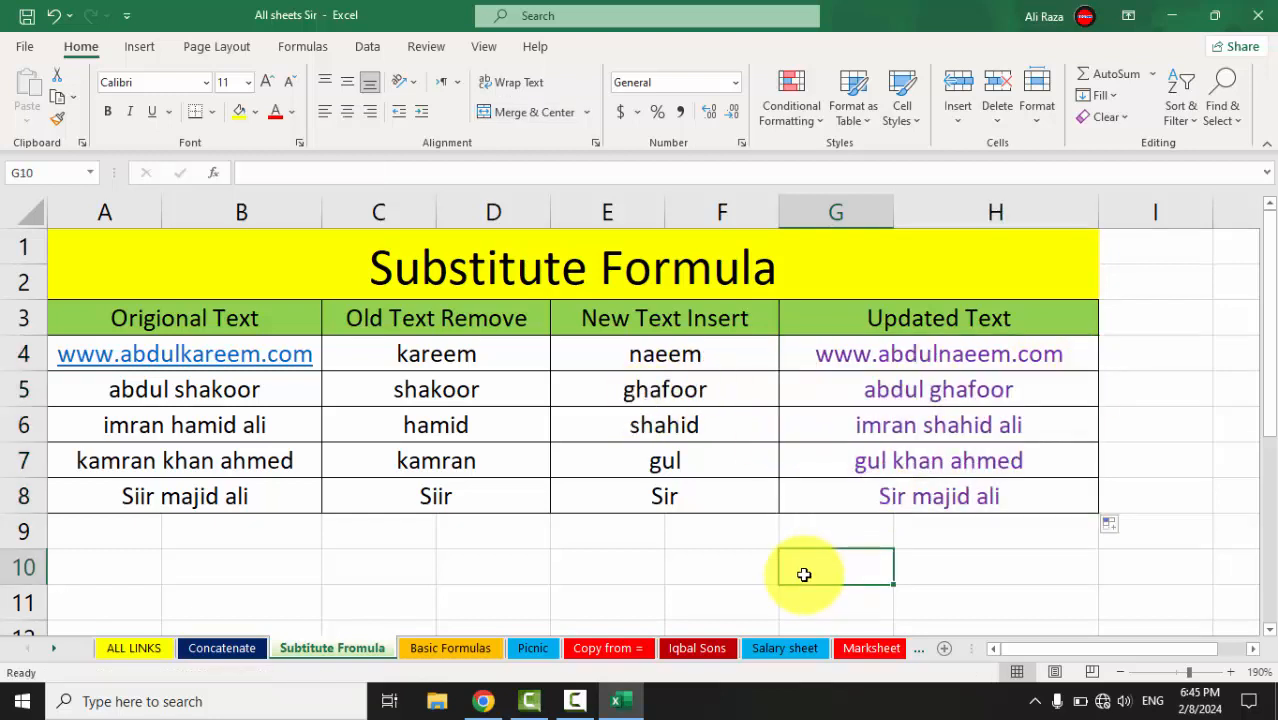
# Review the Old Text Remove and New Text Insert columns, and compare the original, old and new text in row 8
pyautogui.moveTo(456, 363); pyautogui.dragTo(425, 496)
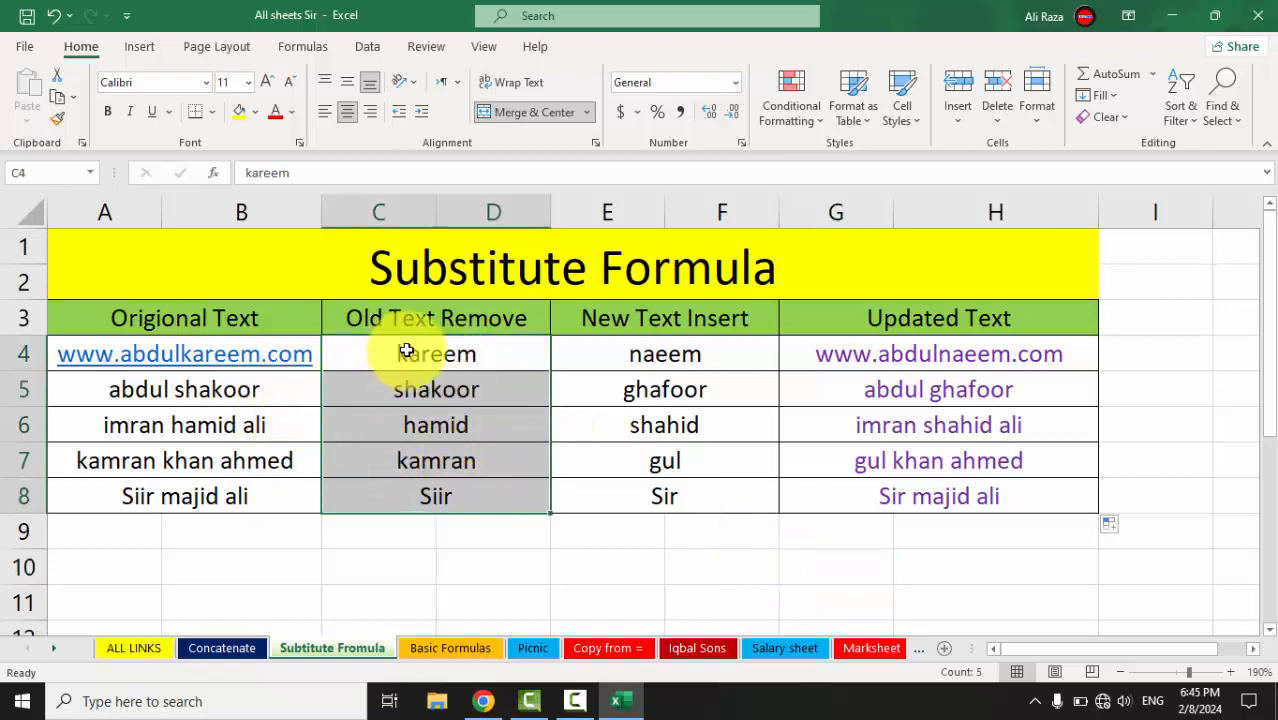
pyautogui.moveTo(650, 356); pyautogui.dragTo(639, 491)
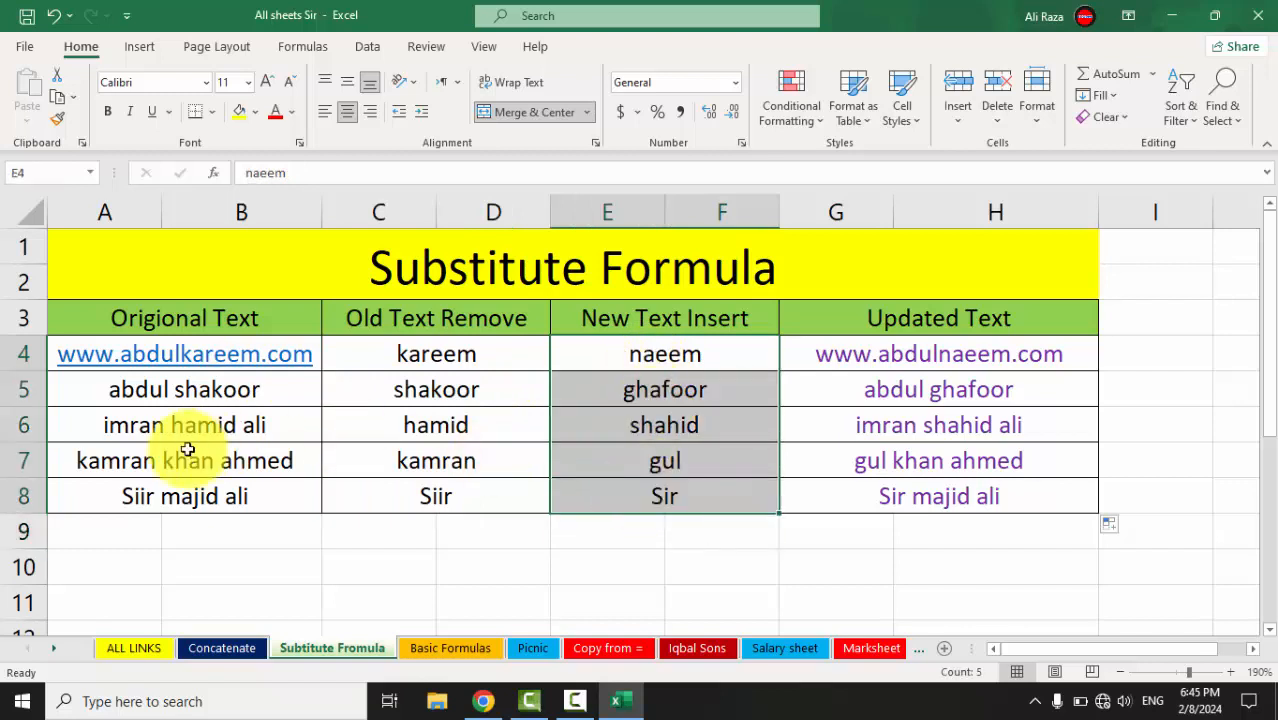
pyautogui.click(165, 495)
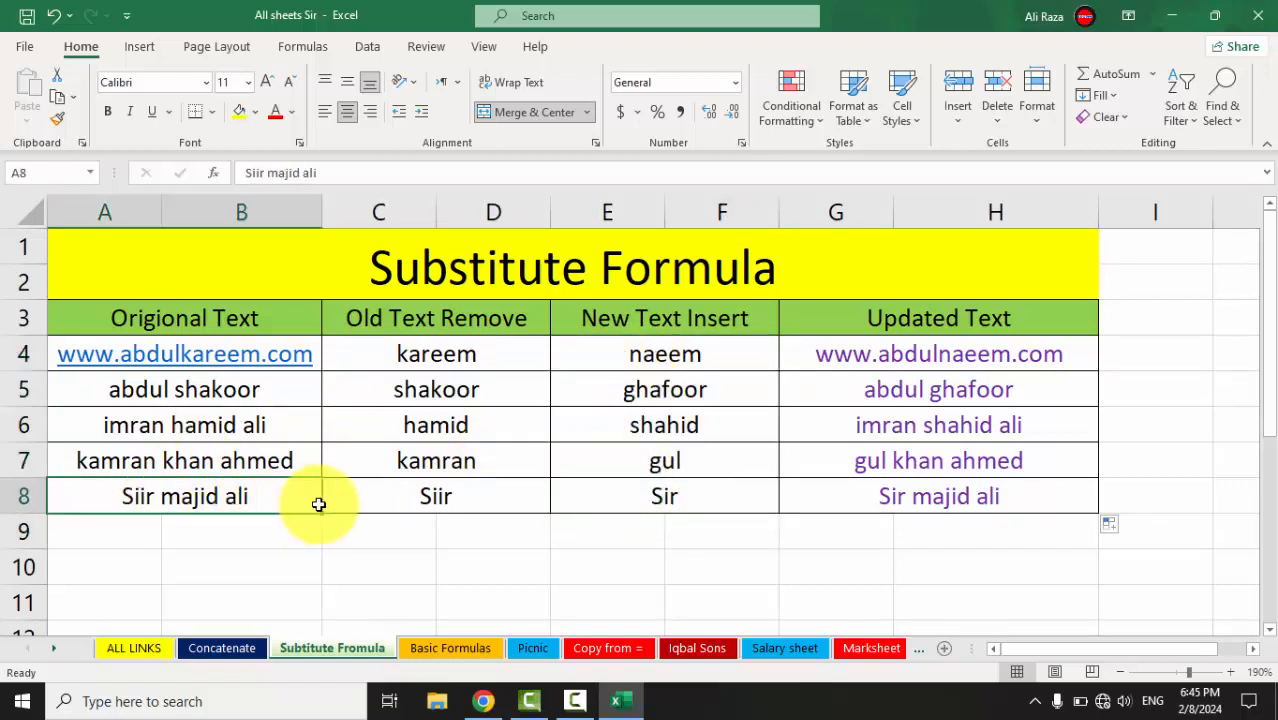
pyautogui.click(408, 499)
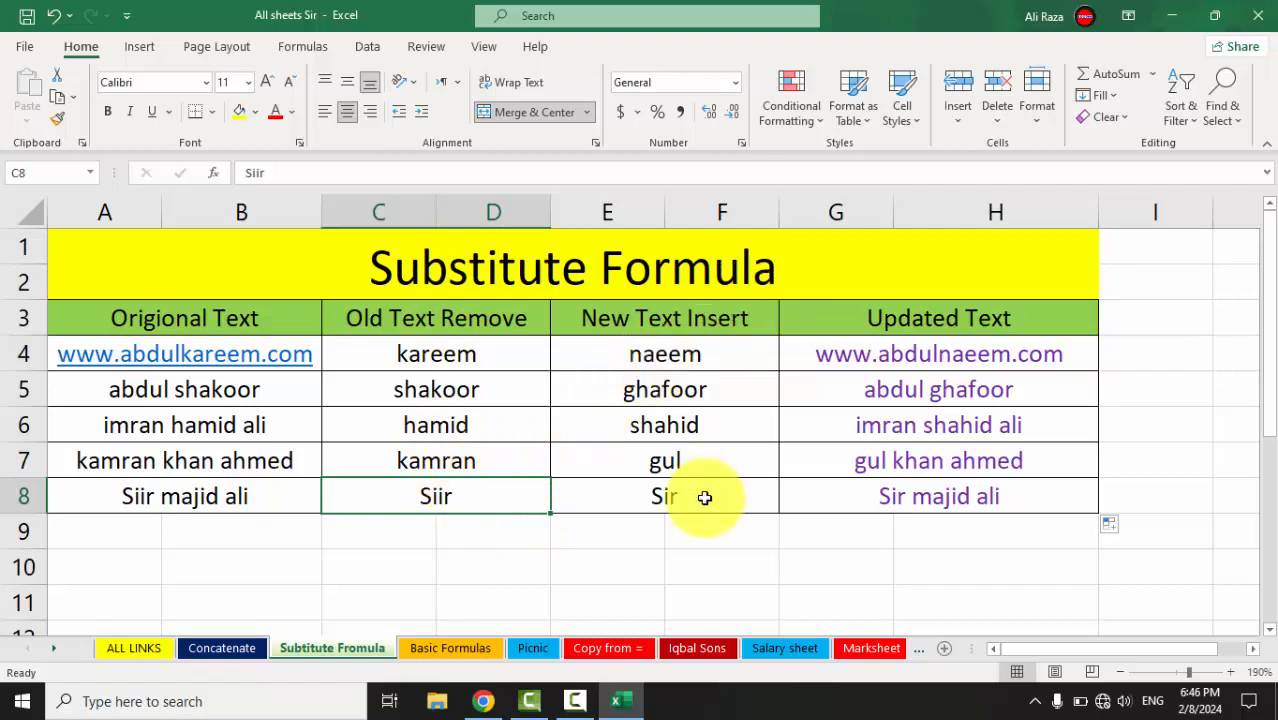
pyautogui.click(637, 502)
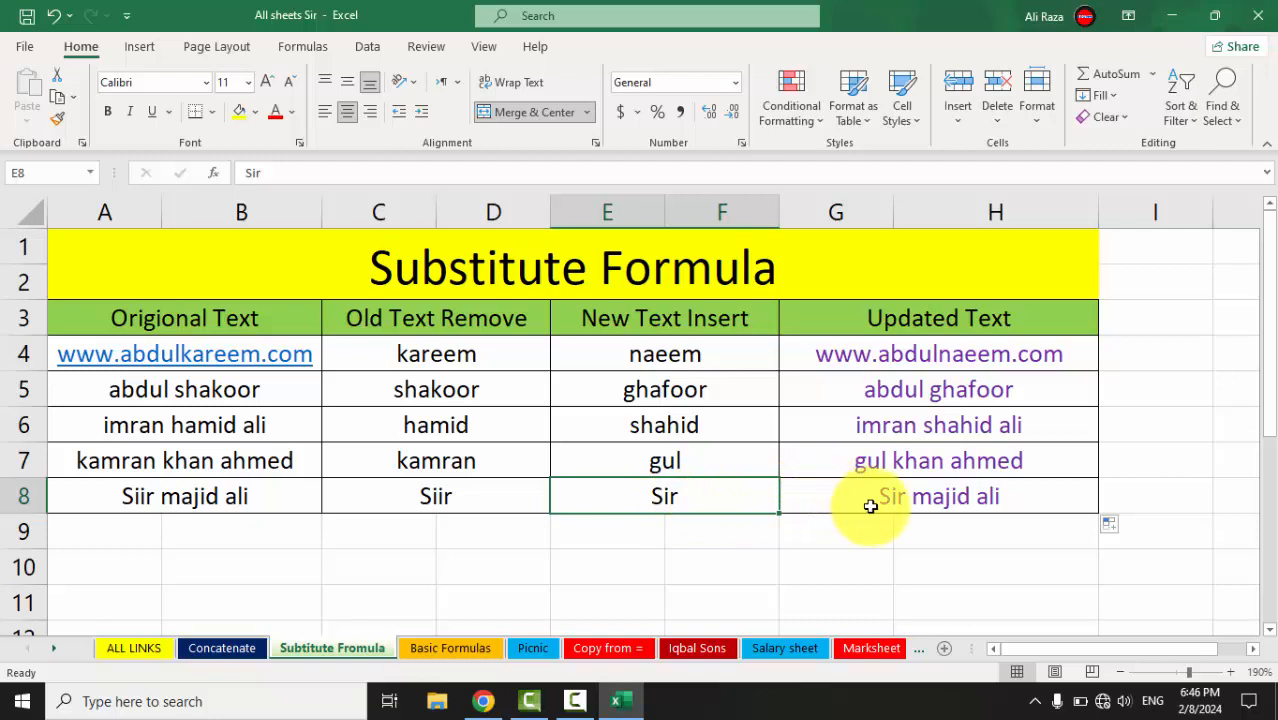
# Open the Basic Formulas sheet and look through the Sum block's numbers in A3 to D3
pyautogui.click(445, 649)
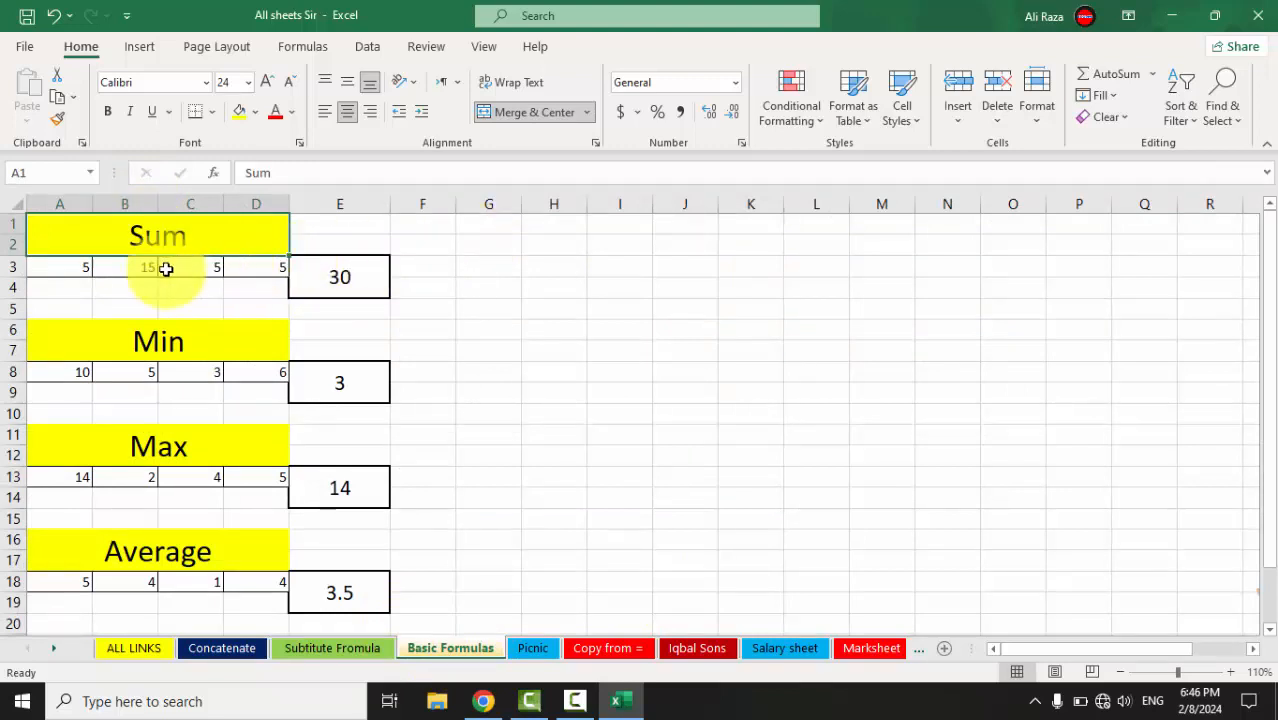
pyautogui.click(74, 260)
pyautogui.click(137, 265)
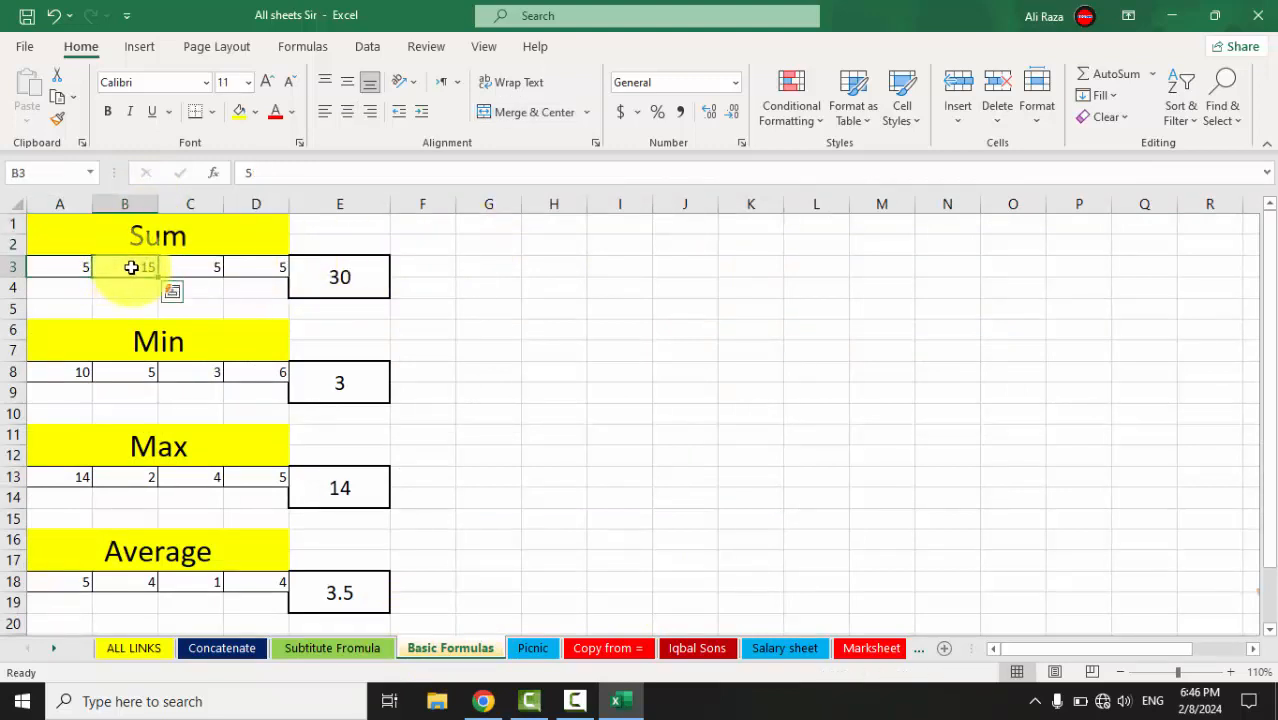
pyautogui.click(211, 269)
pyautogui.click(248, 271)
# Clear the Sum result cell E3 and re-enter it as a SUM formula over A3:D3
pyautogui.click(381, 268)
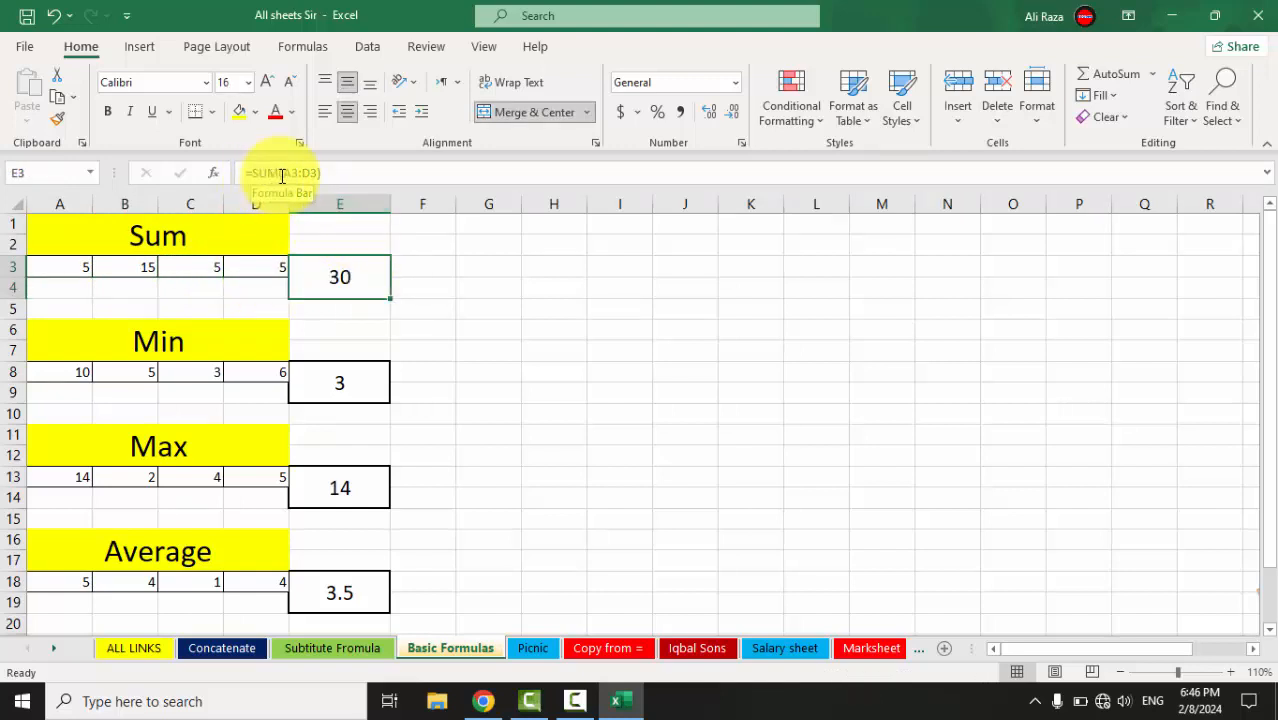
pyautogui.press('BackSpace')
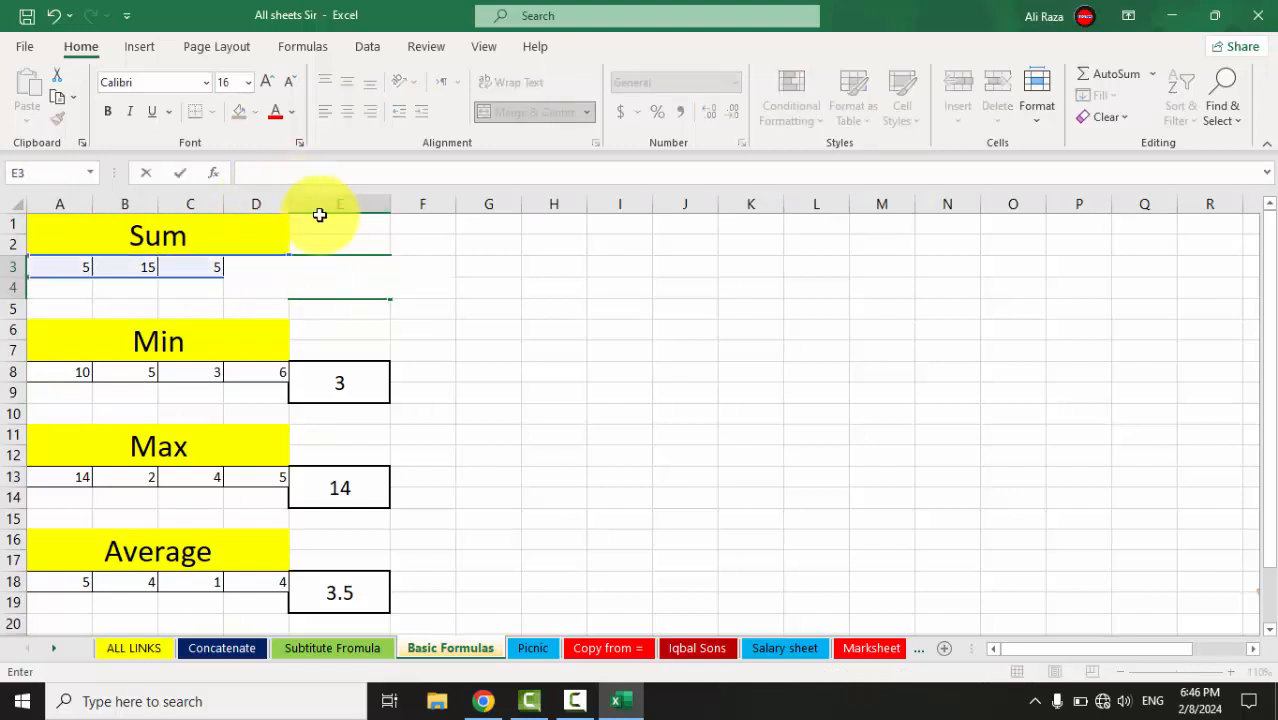
pyautogui.hotkey('ctrl', 'Return')
pyautogui.write('=s')
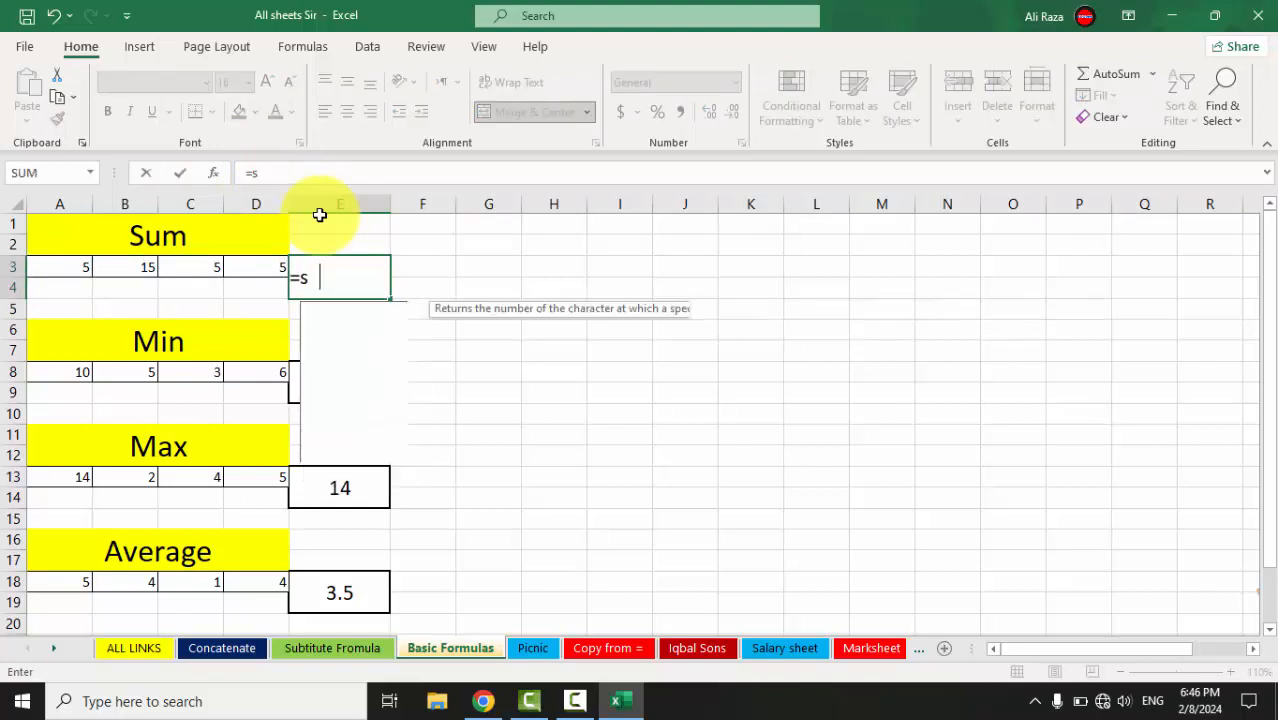
pyautogui.write('um(')
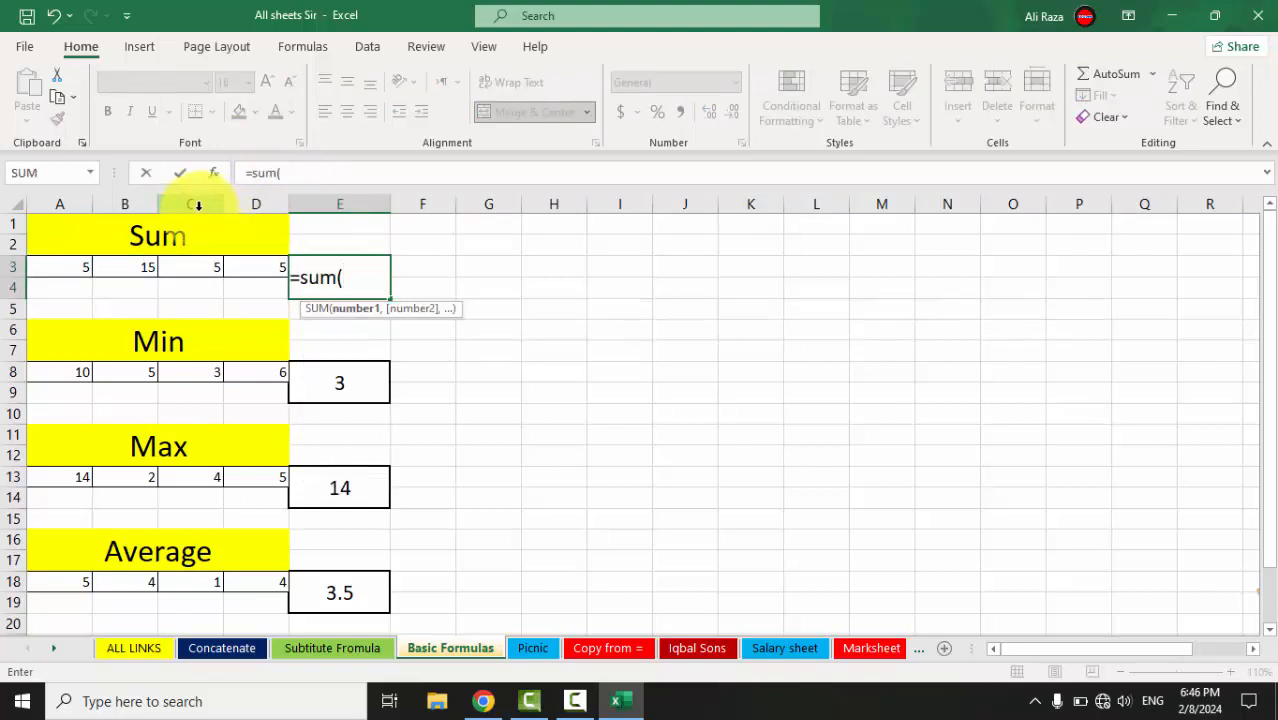
pyautogui.moveTo(56, 271); pyautogui.dragTo(237, 264)
pyautogui.press('Return')
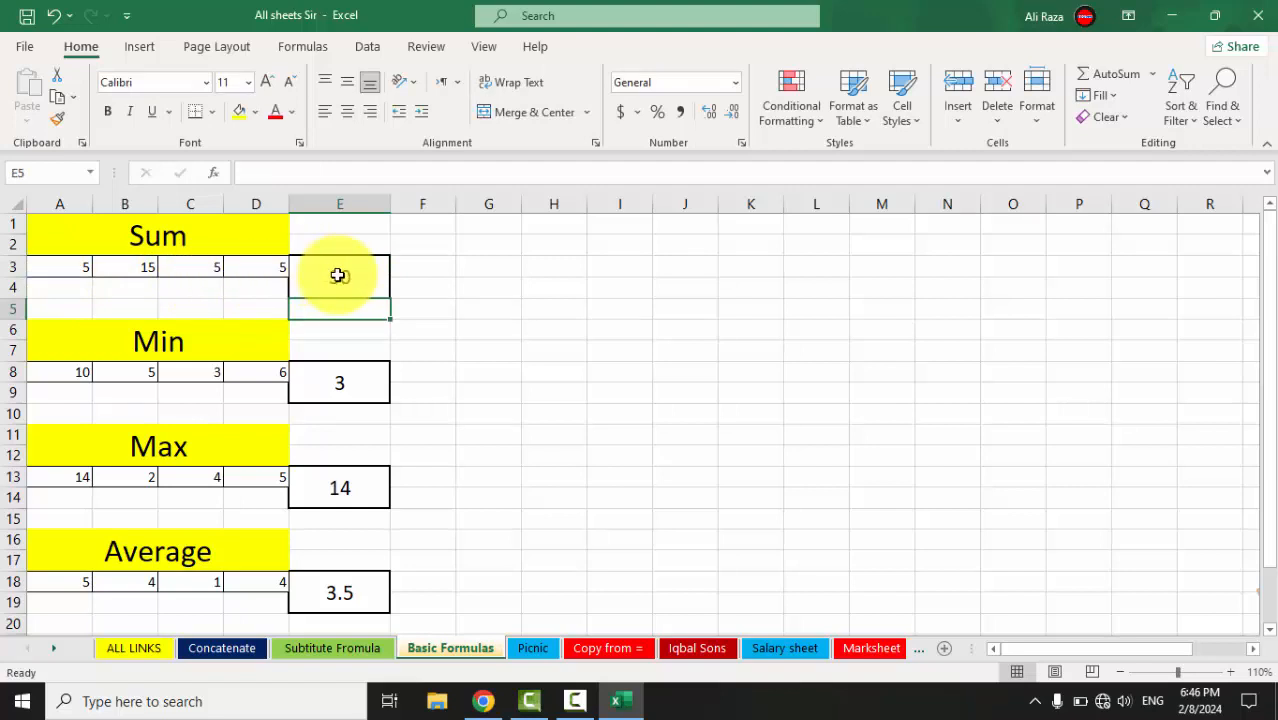
# Change C3 in the Sum block to 10 and check the result in E3
pyautogui.click(195, 267)
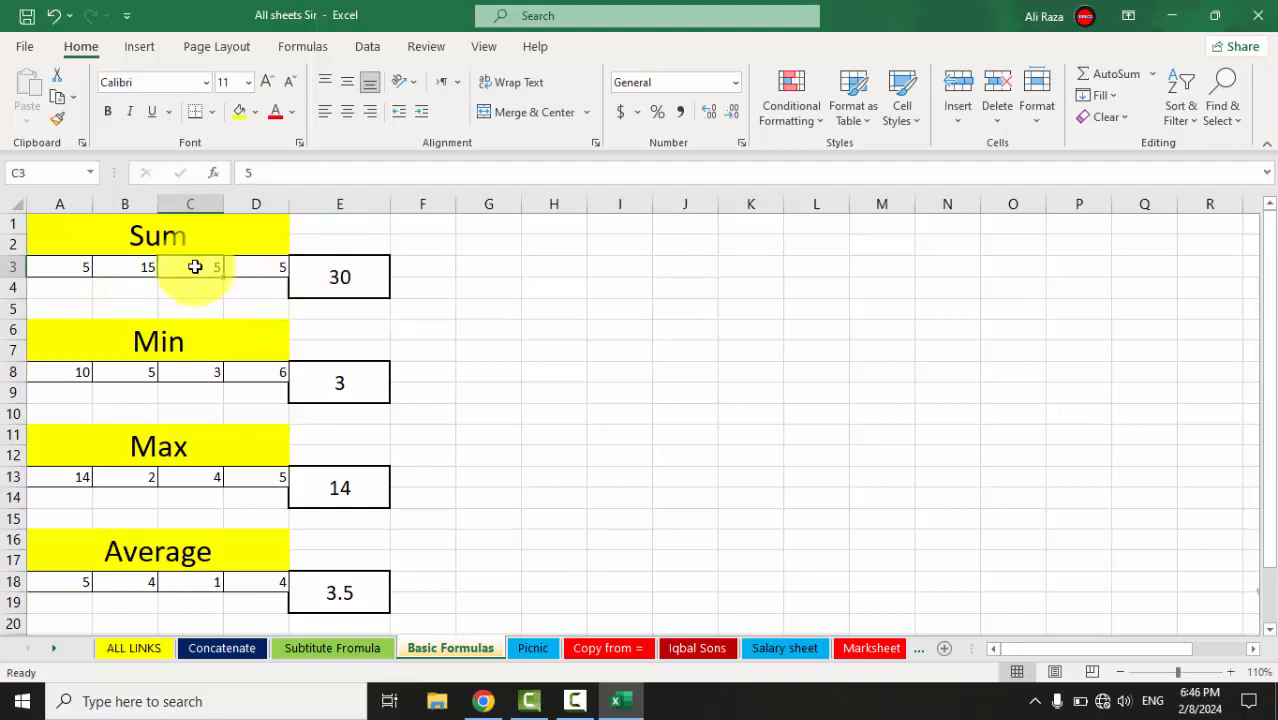
pyautogui.write('10')
pyautogui.press('Return')
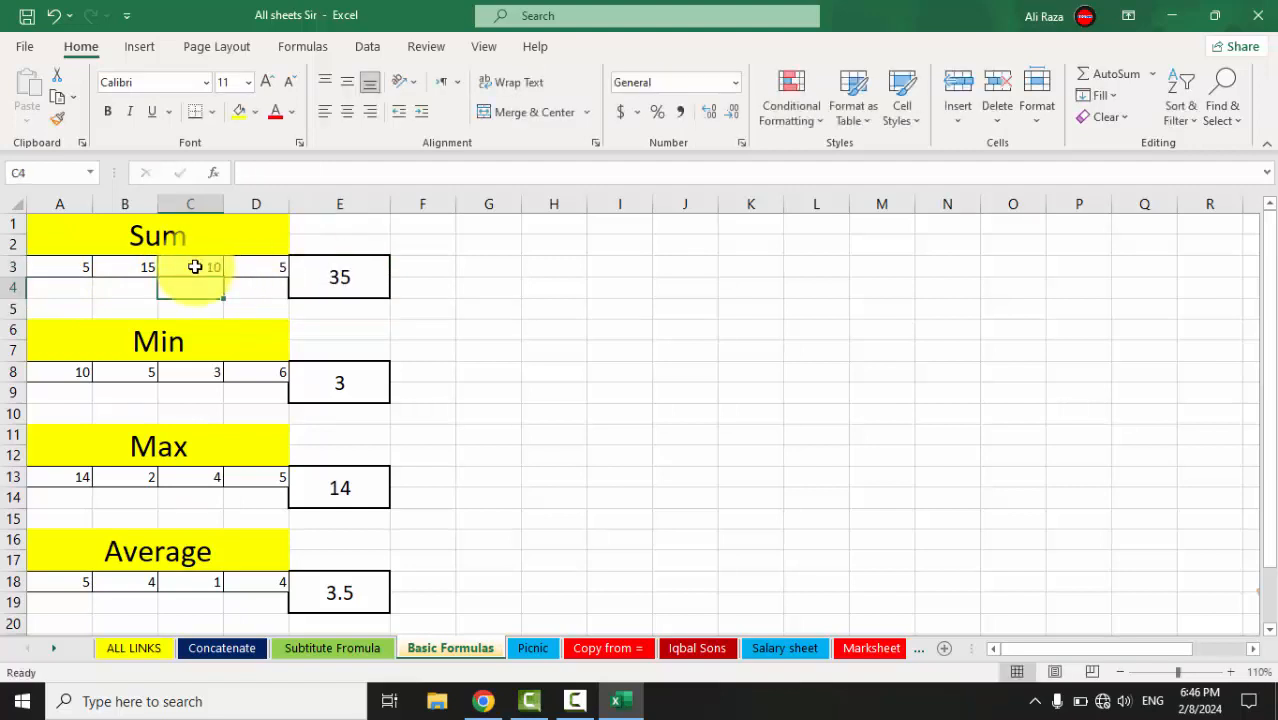
pyautogui.click(342, 277)
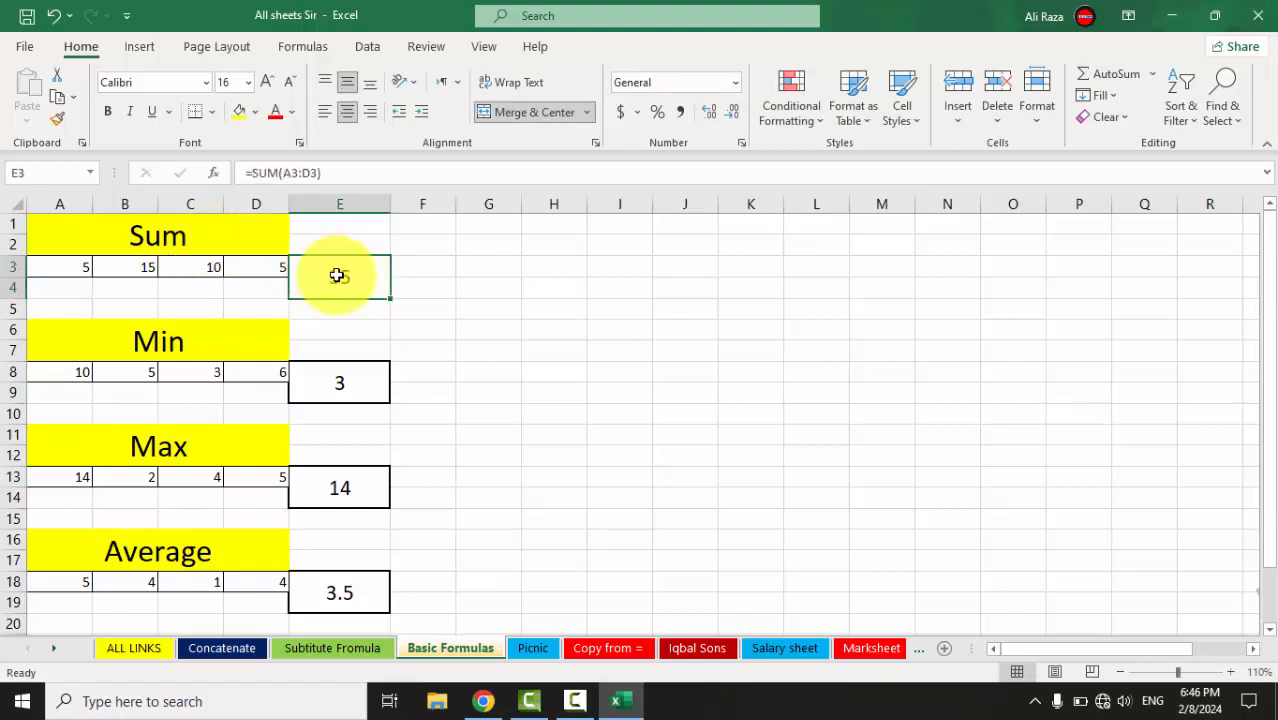
# Clear the Min result cell E8 and re-enter it as a MIN formula over A8:D8
pyautogui.click(157, 343)
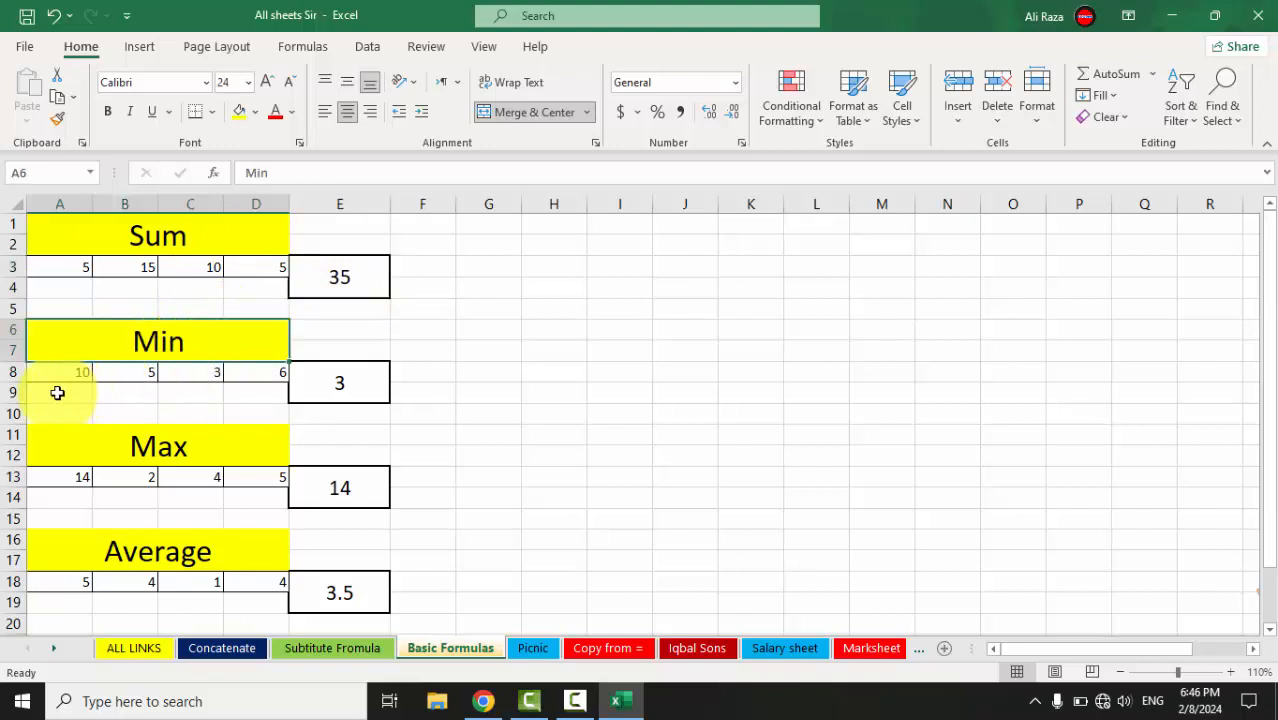
pyautogui.moveTo(52, 376); pyautogui.dragTo(242, 371)
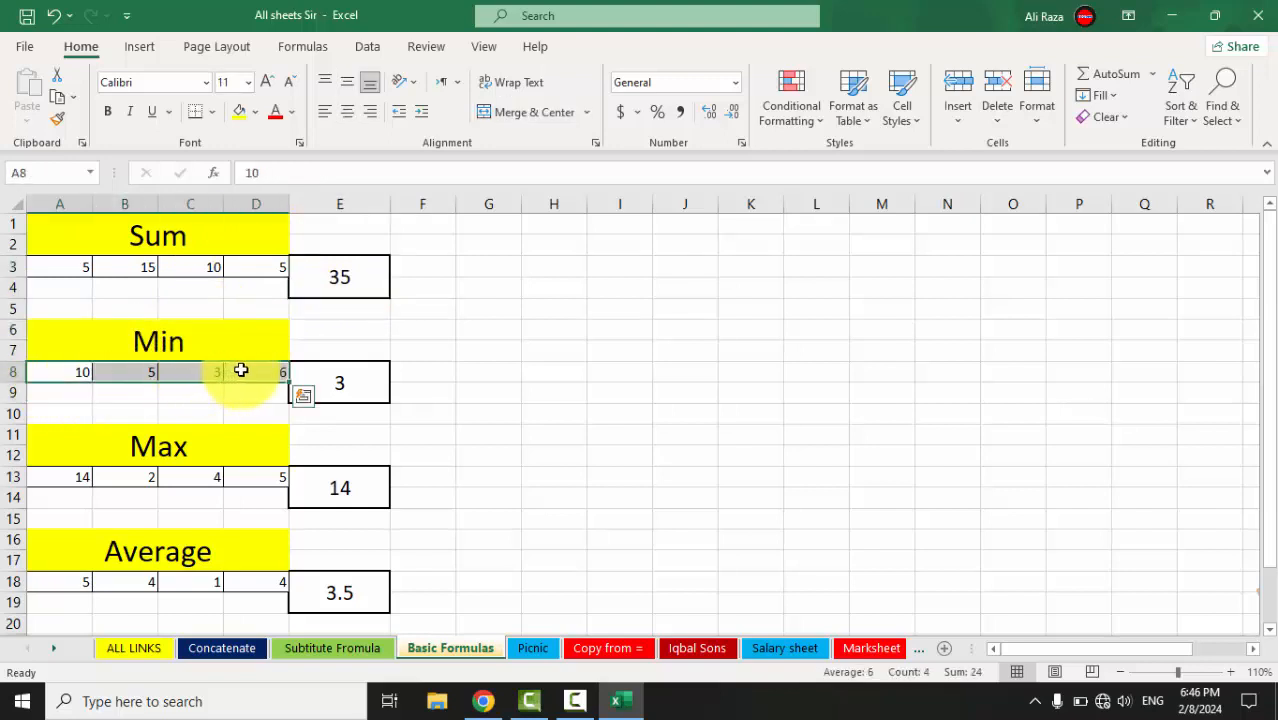
pyautogui.click(325, 372)
pyautogui.press('Delete')
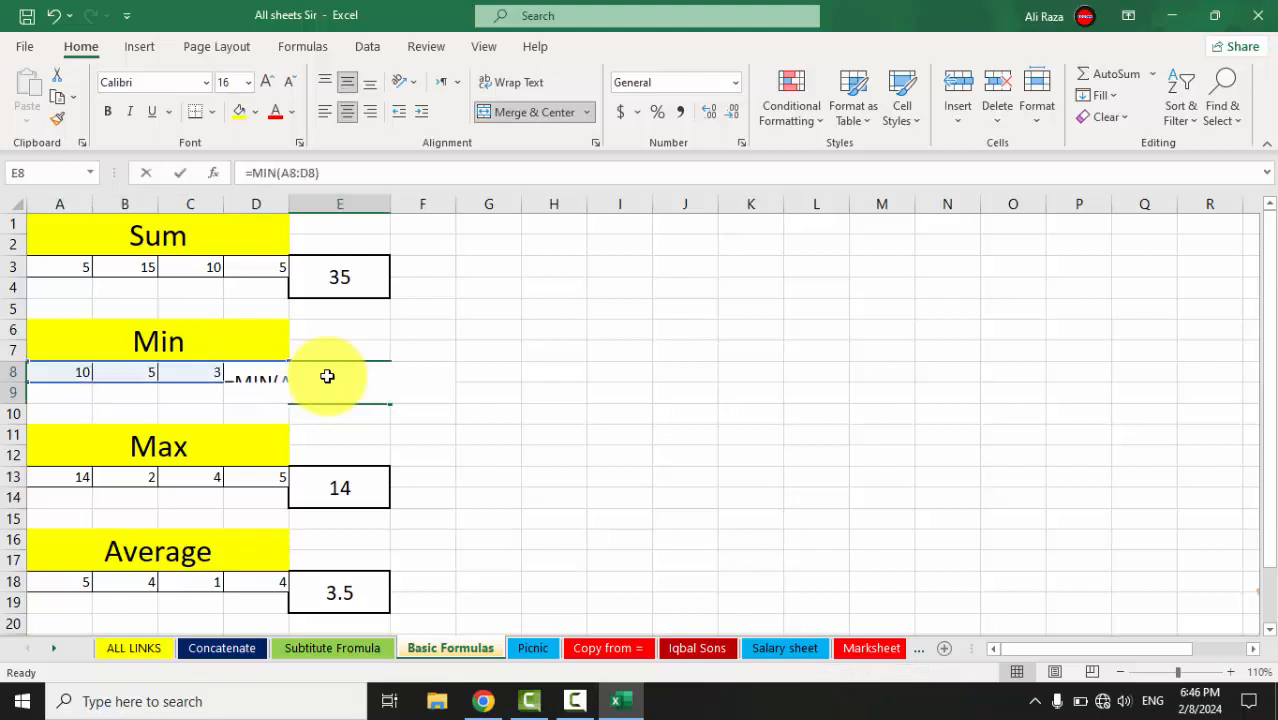
pyautogui.write('=')
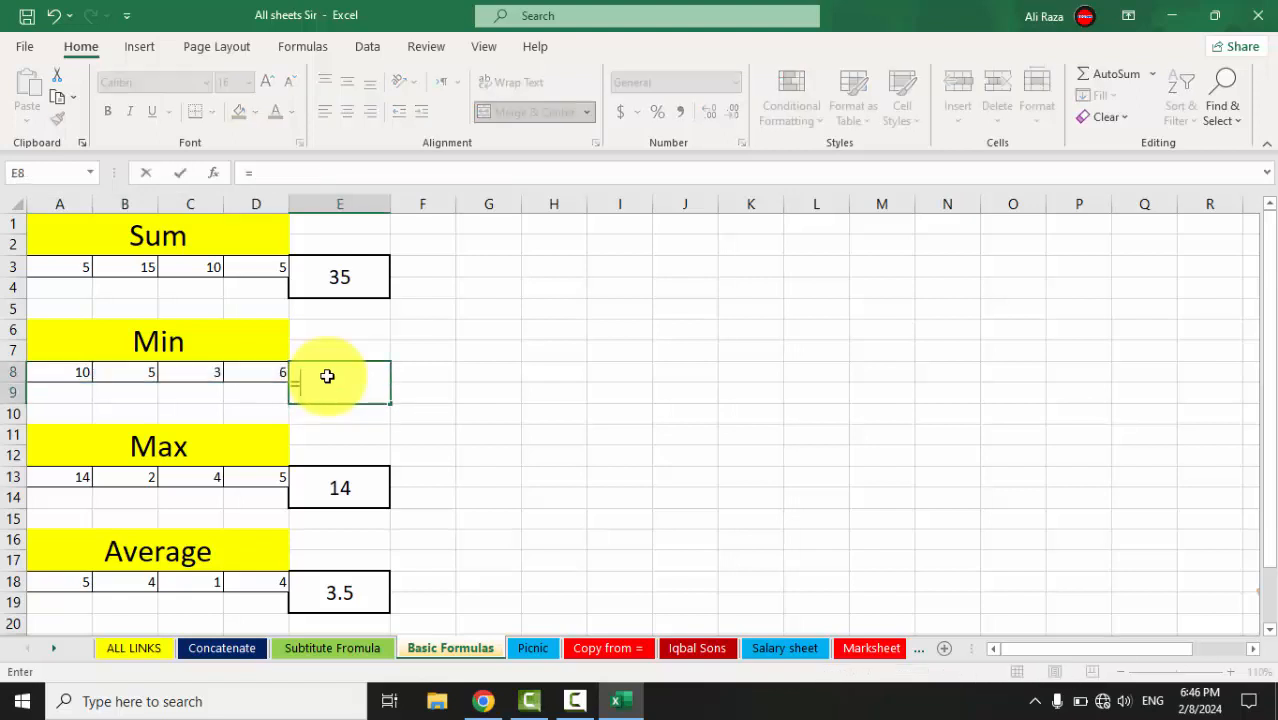
pyautogui.write('min(')
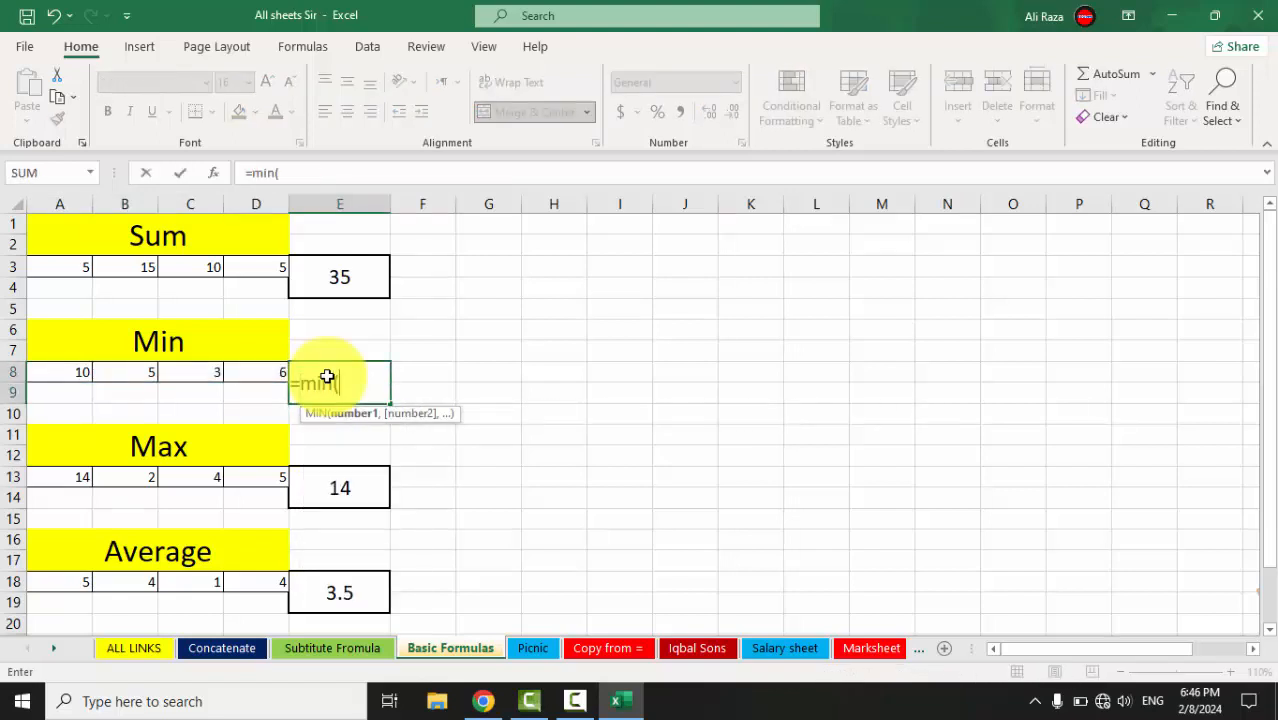
pyautogui.click(62, 375)
pyautogui.moveTo(103, 382); pyautogui.dragTo(244, 368)
pyautogui.press('Return')
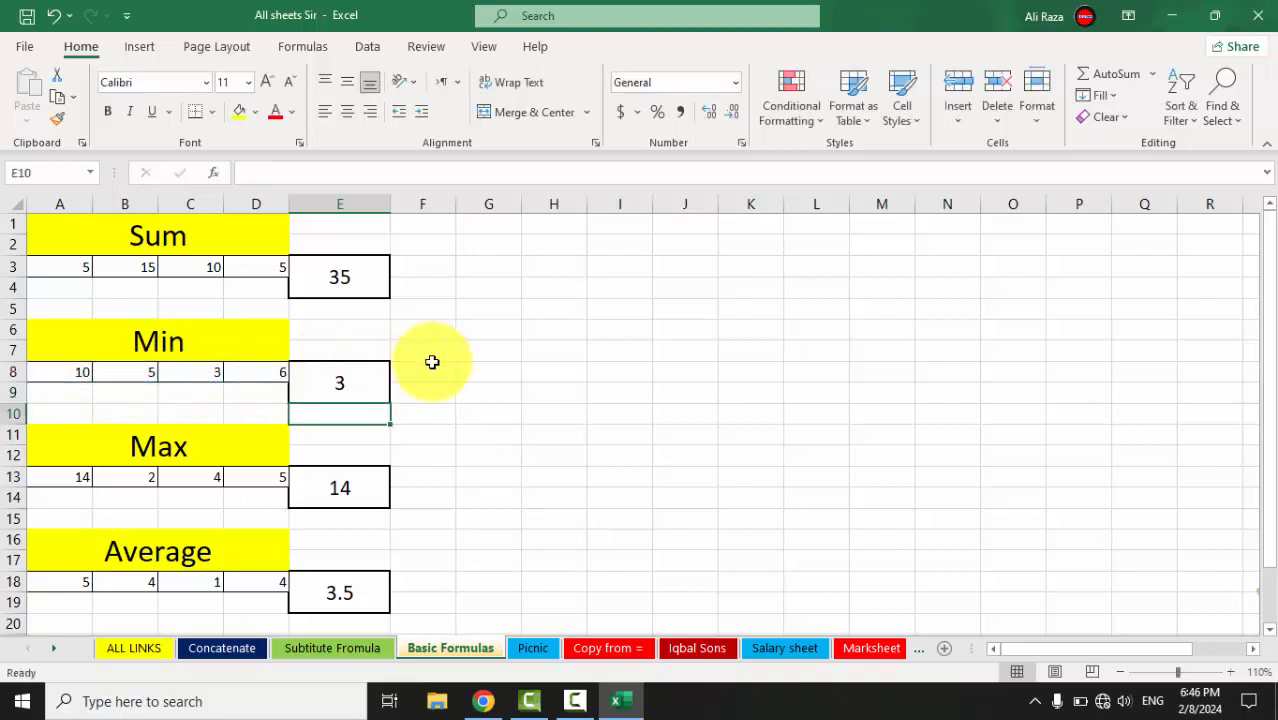
# Change B8 in the Min block to 1 and check the result in E8
pyautogui.click(346, 376)
pyautogui.click(131, 376)
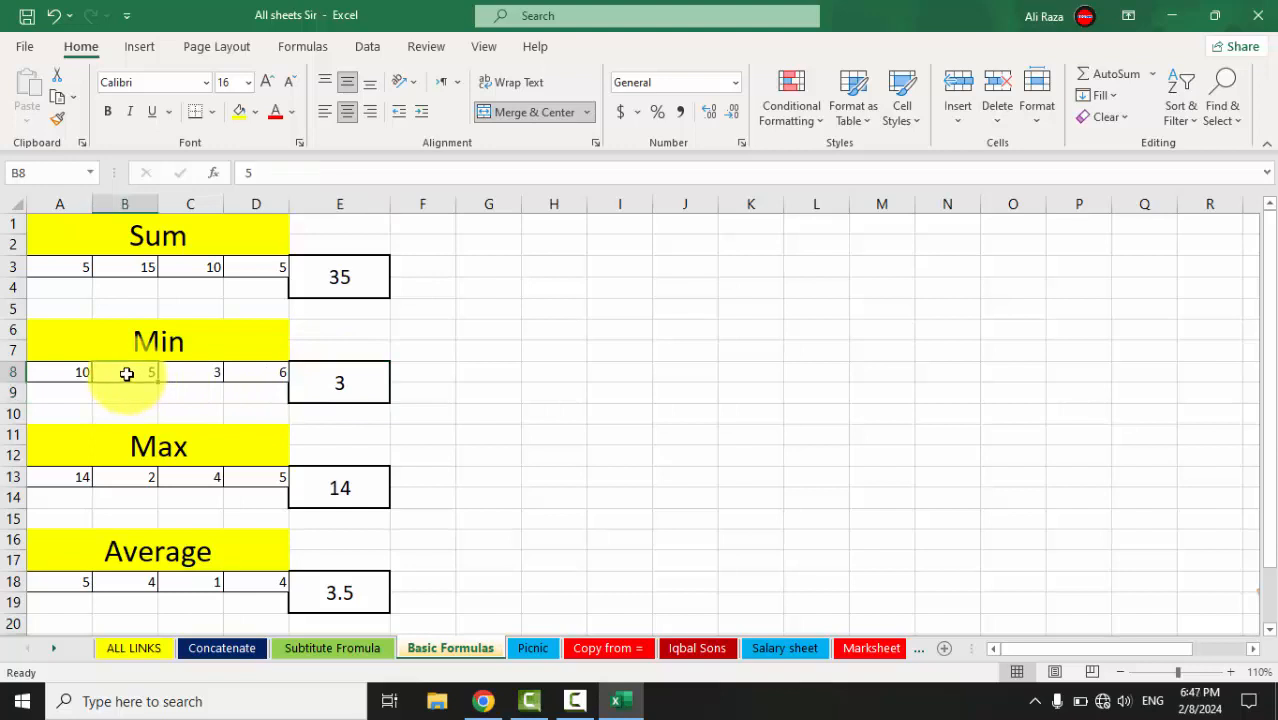
pyautogui.write('1')
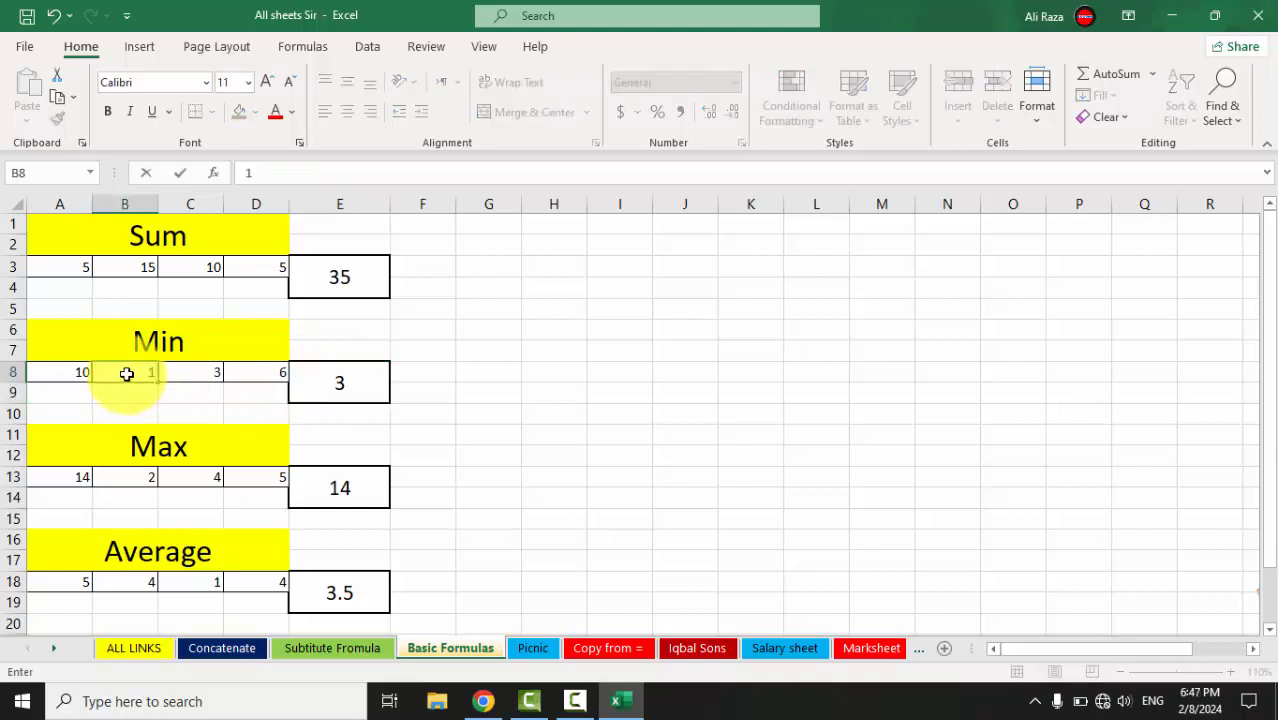
pyautogui.press('Return')
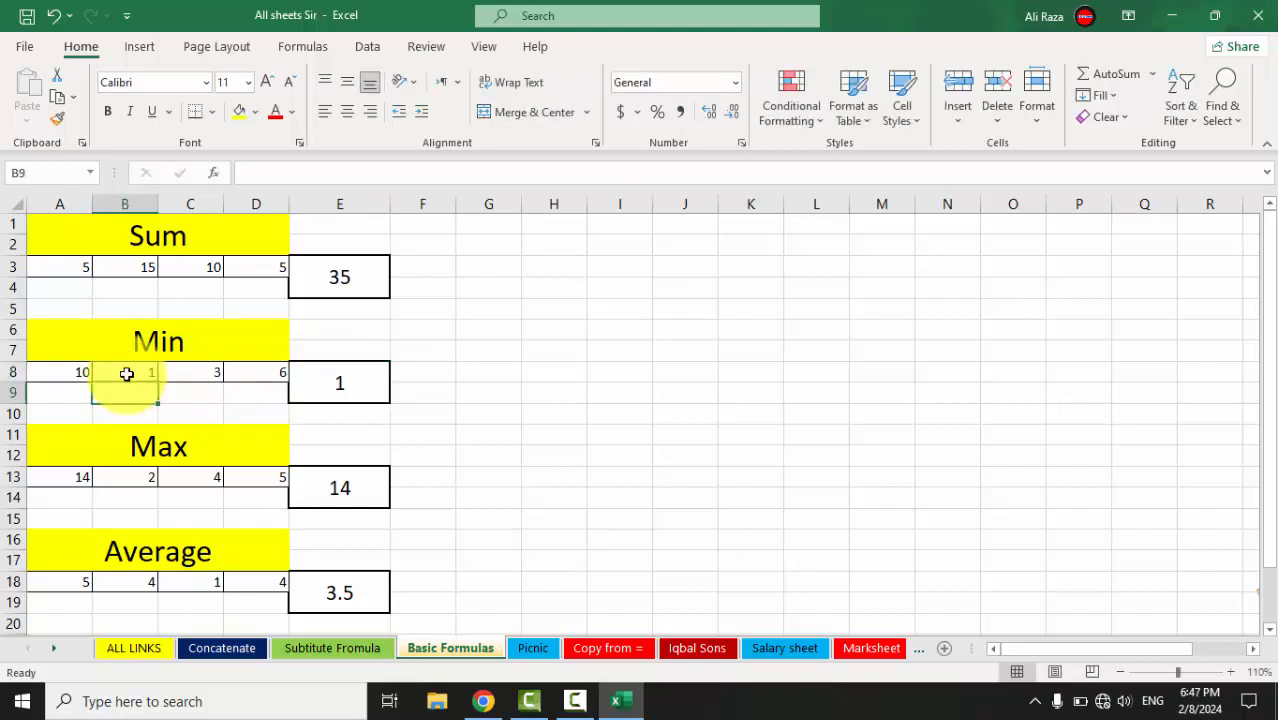
pyautogui.click(335, 377)
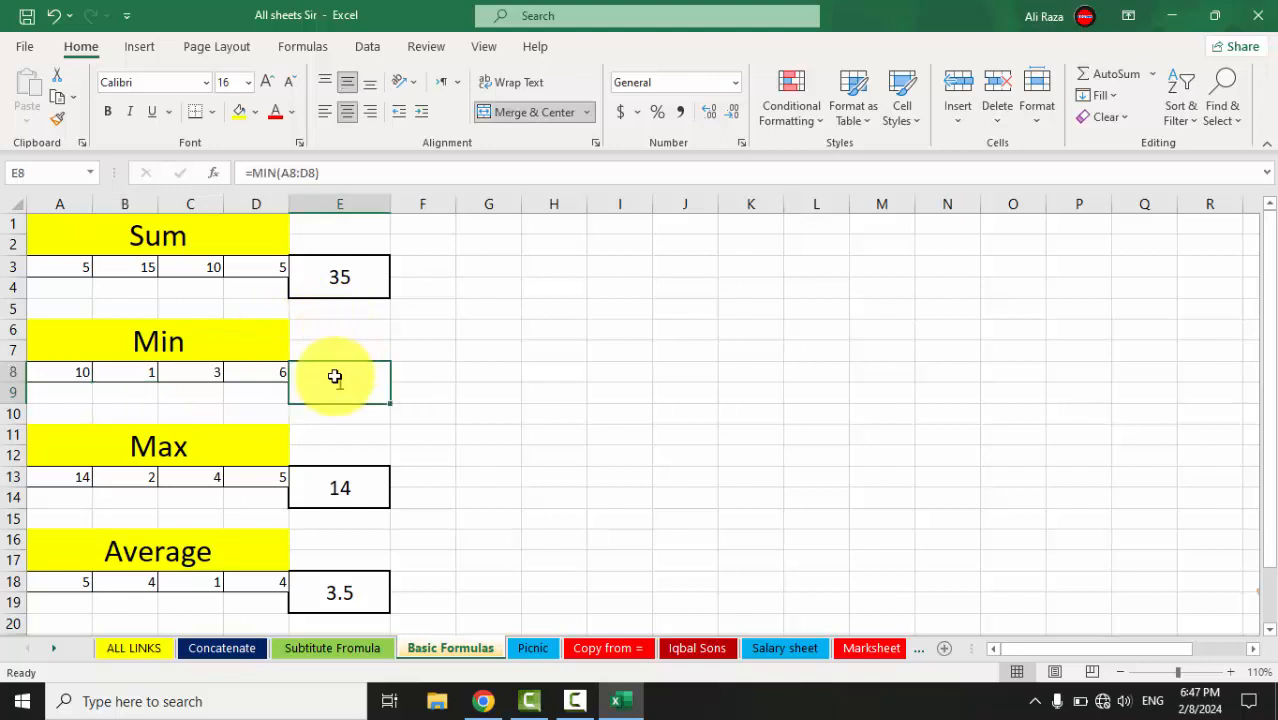
# Clear the Max result cell E13 and re-enter it as a MAX formula over A13:D13
pyautogui.click(220, 441)
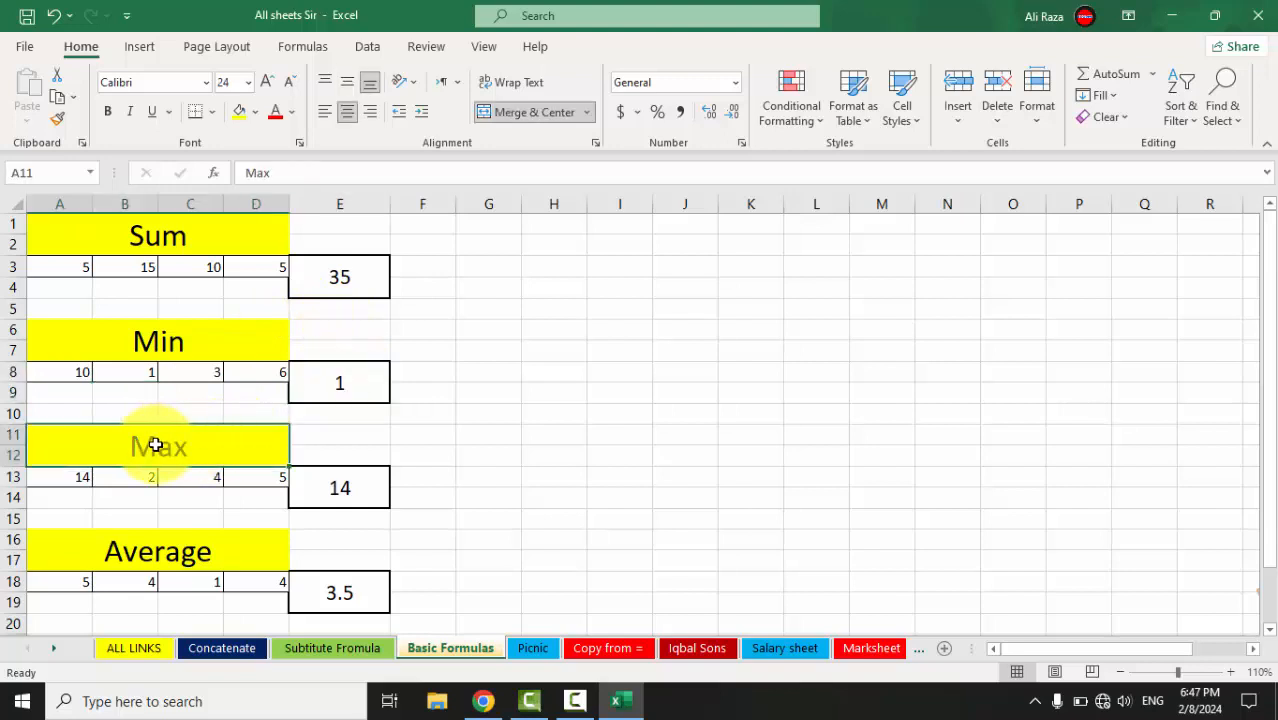
pyautogui.moveTo(84, 476); pyautogui.dragTo(241, 478)
pyautogui.click(326, 487)
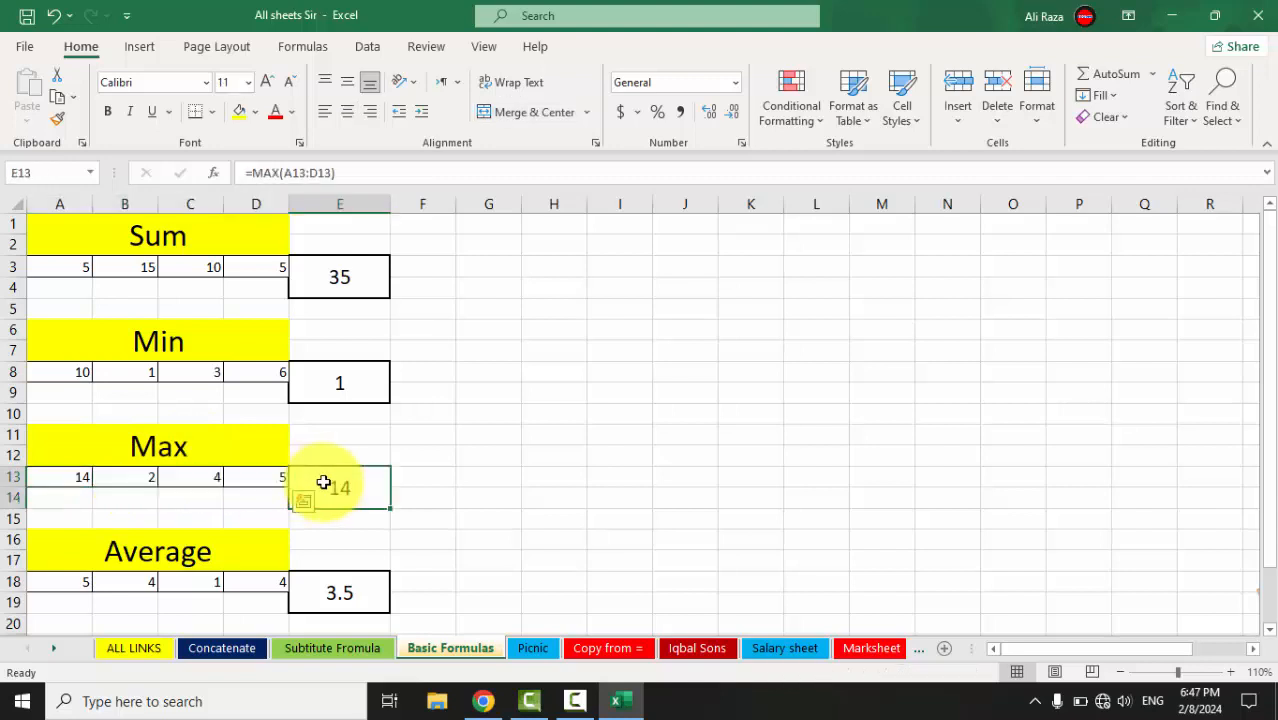
pyautogui.press('BackSpace')
pyautogui.hotkey('ctrl', 'Return')
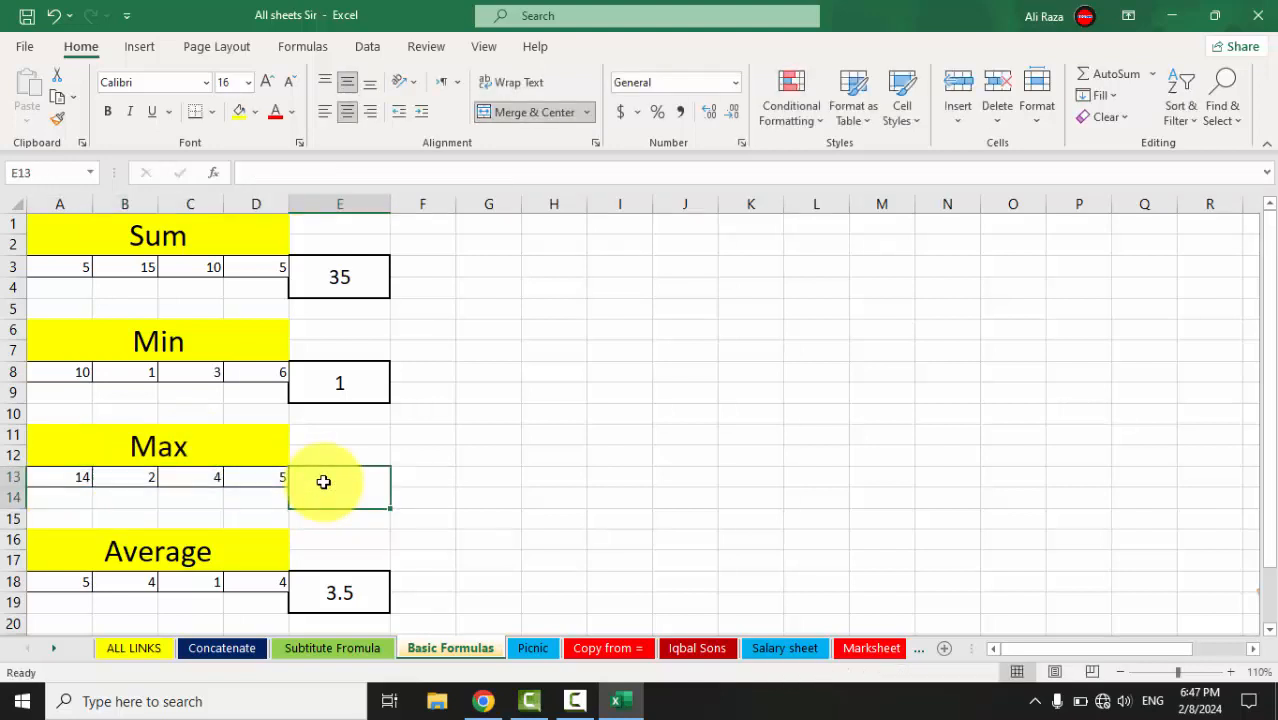
pyautogui.write('=max(')
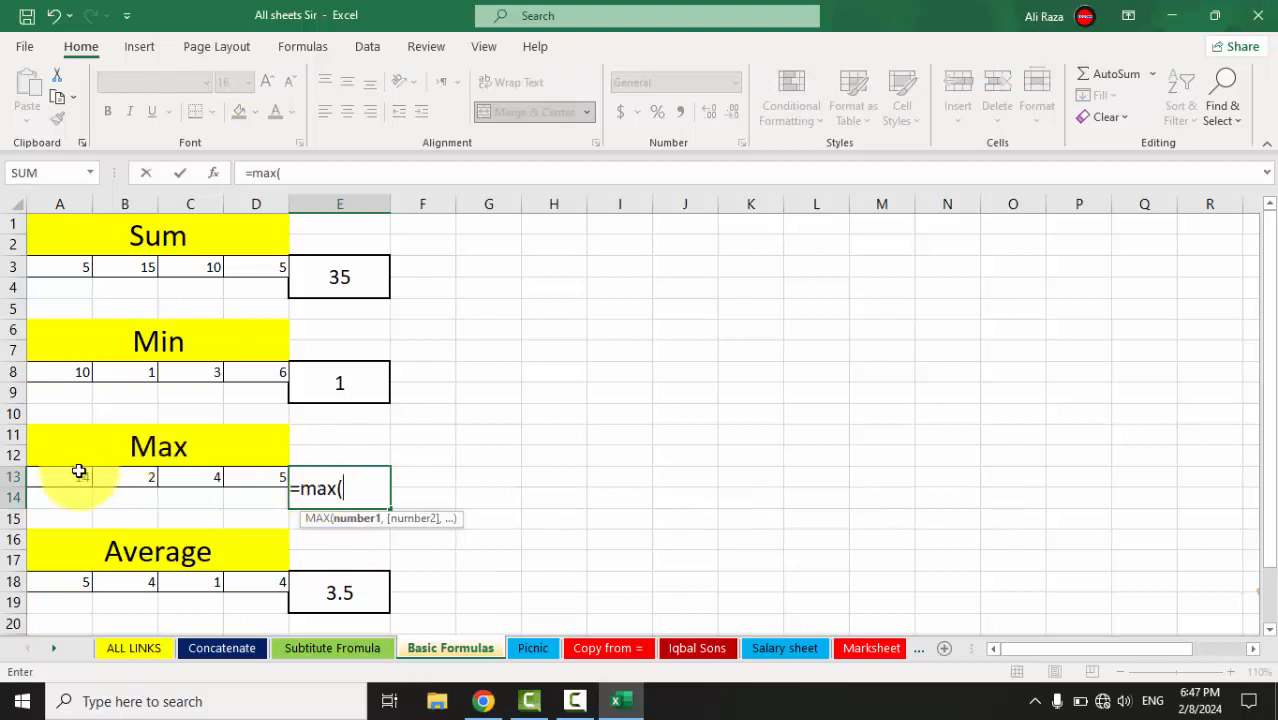
pyautogui.moveTo(80, 474); pyautogui.dragTo(248, 469)
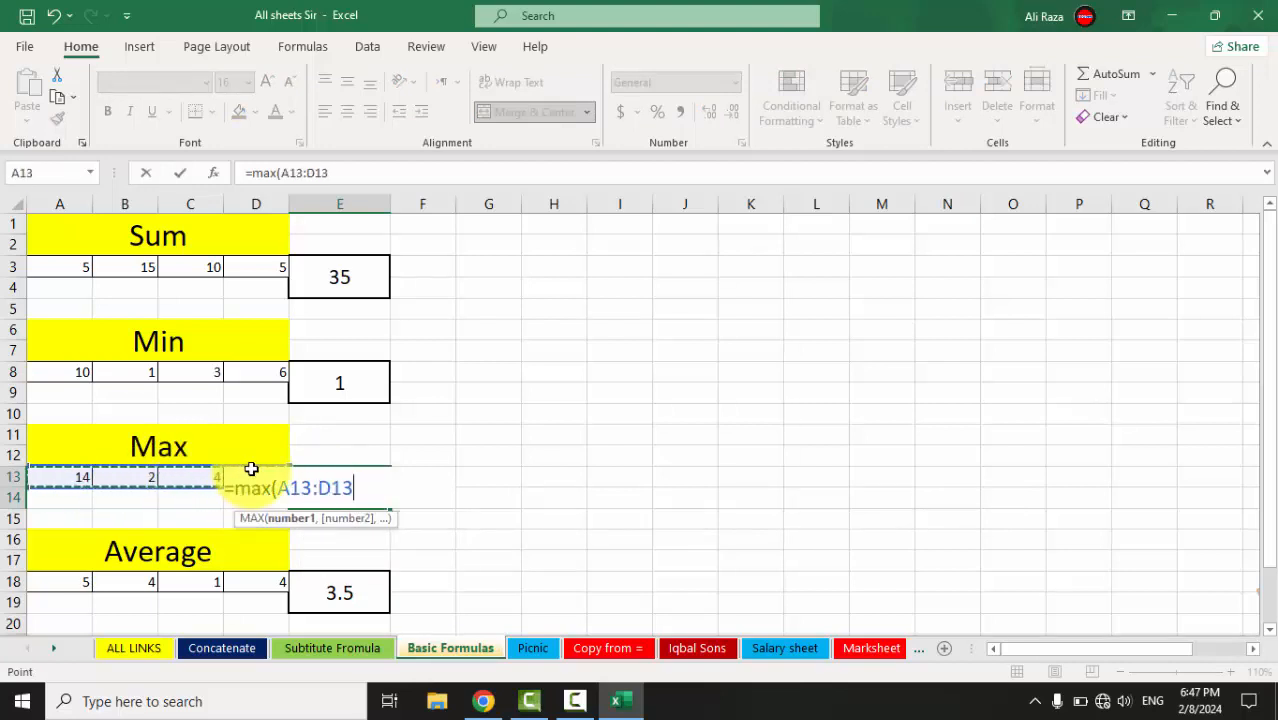
pyautogui.press('Return')
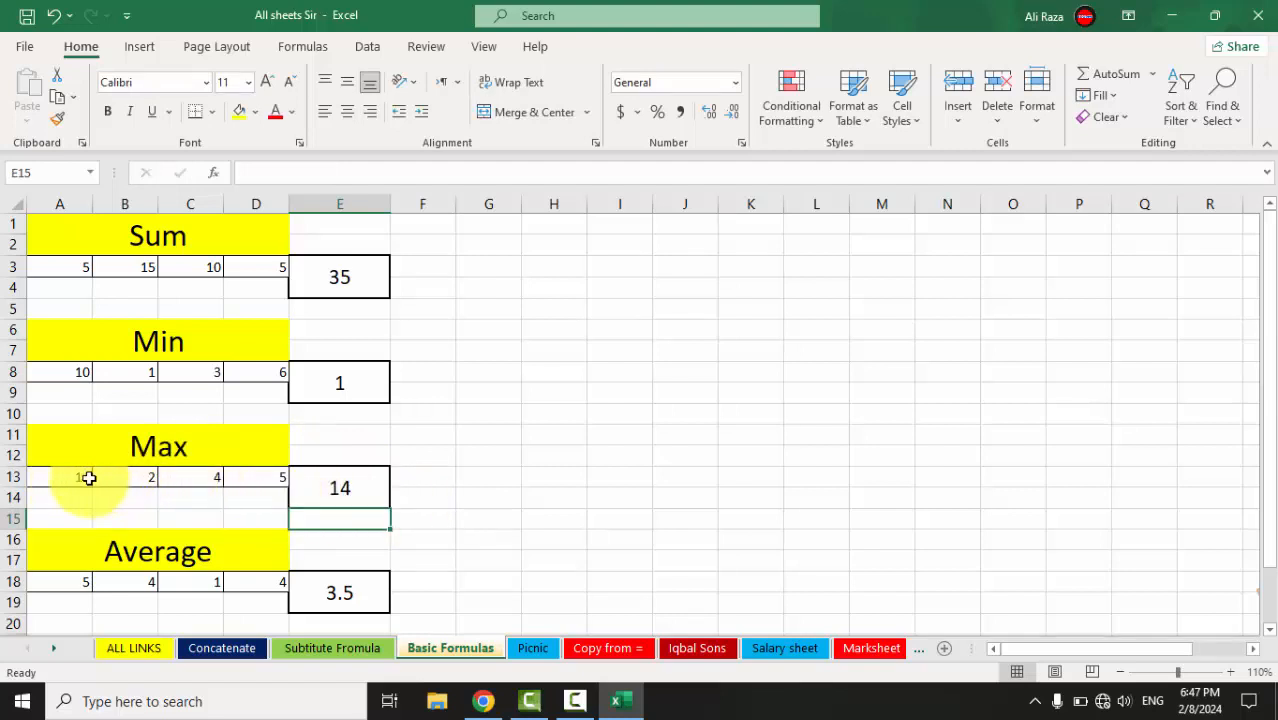
# Change A13 in the Max block to 20 and check the result in E13
pyautogui.click(76, 478)
pyautogui.write('20')
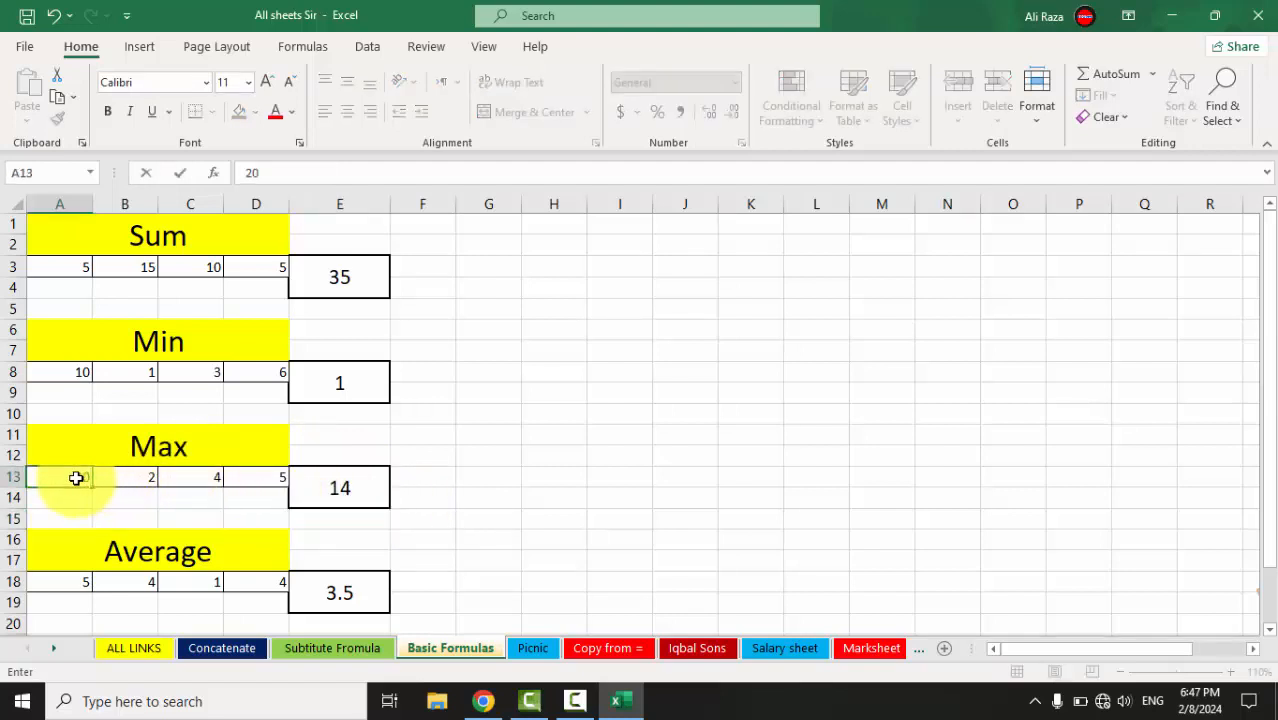
pyautogui.press('Return')
pyautogui.click(353, 481)
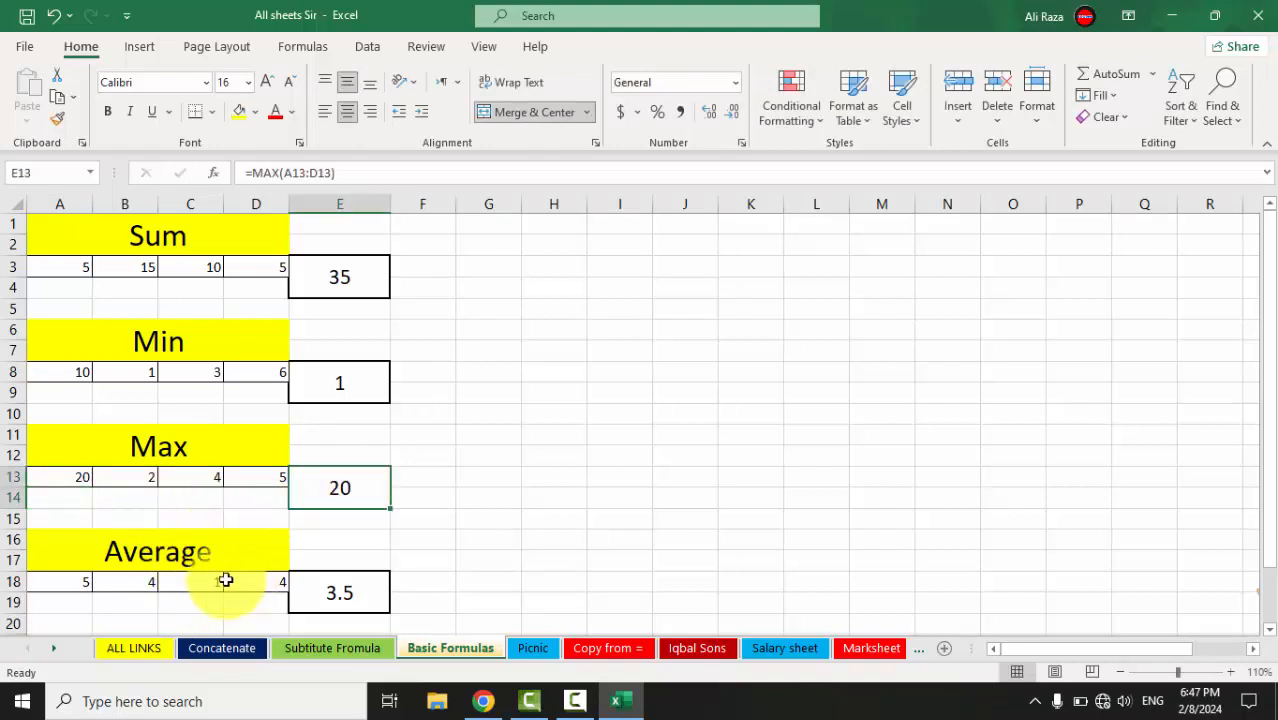
# Review the Average block's numbers in A18 to D18 and the AVERAGE formula in E18
pyautogui.moveTo(91, 582); pyautogui.dragTo(248, 582)
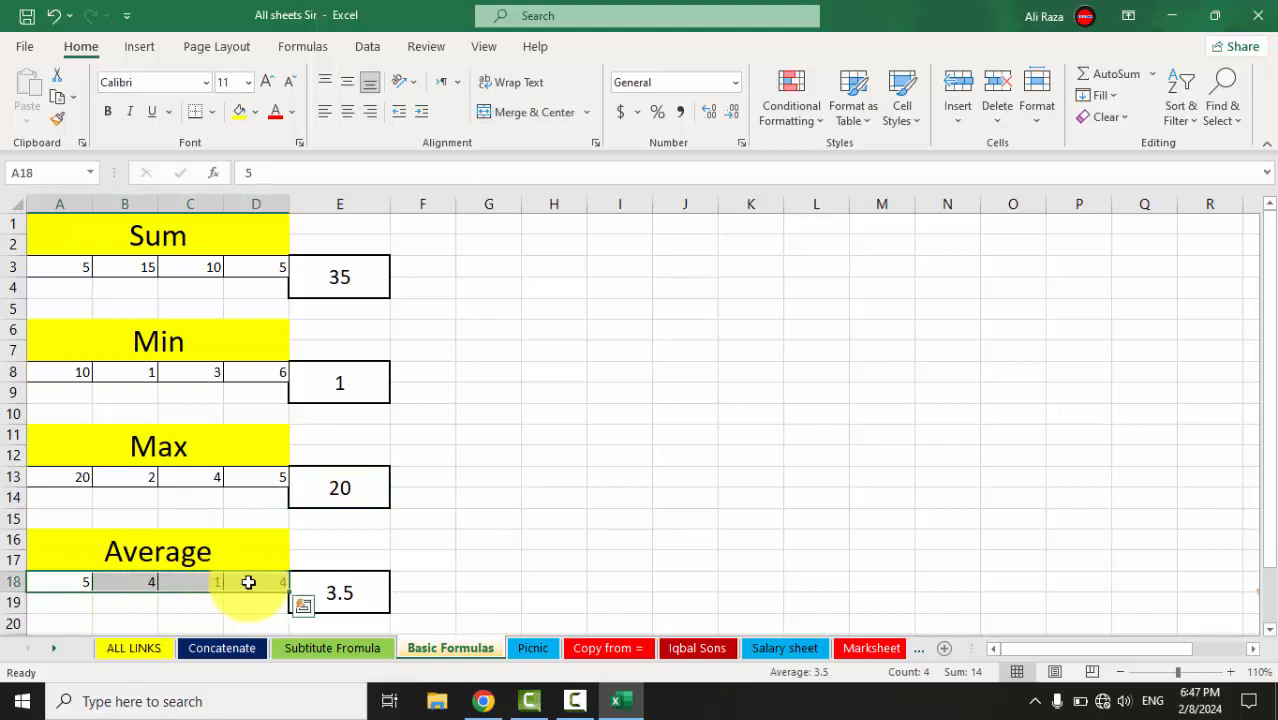
pyautogui.click(345, 590)
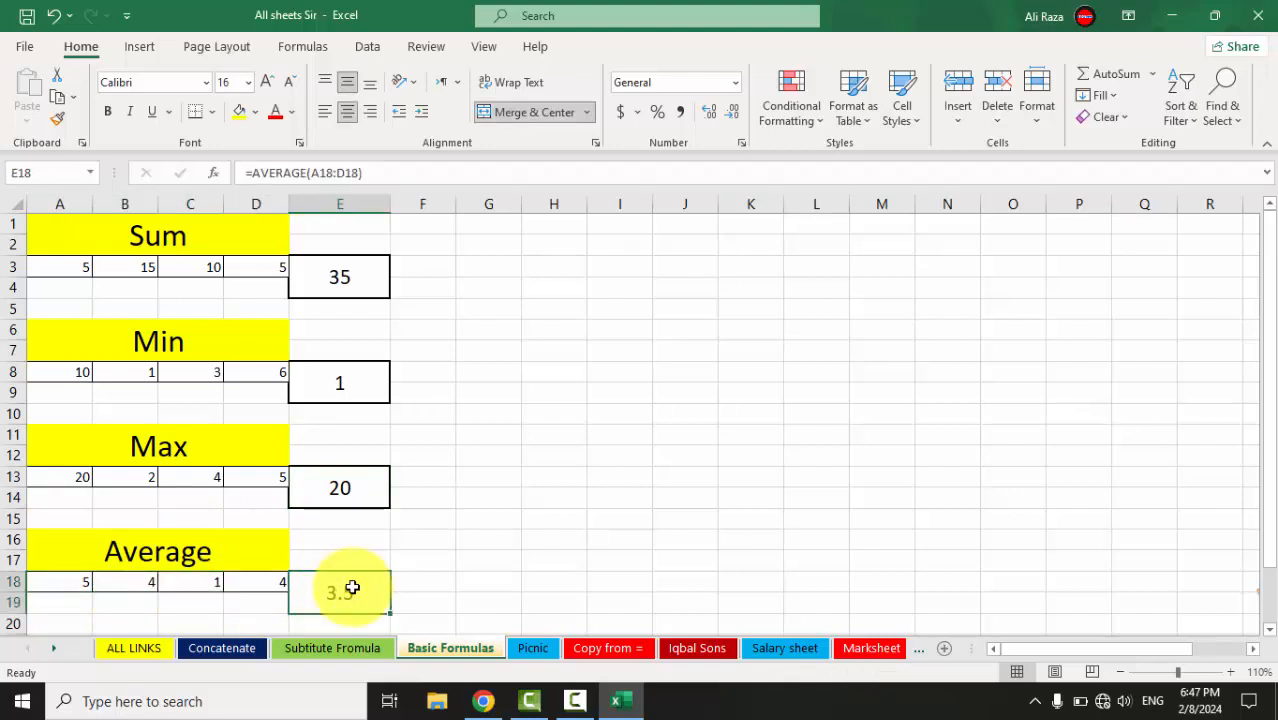
pyautogui.click(57, 591)
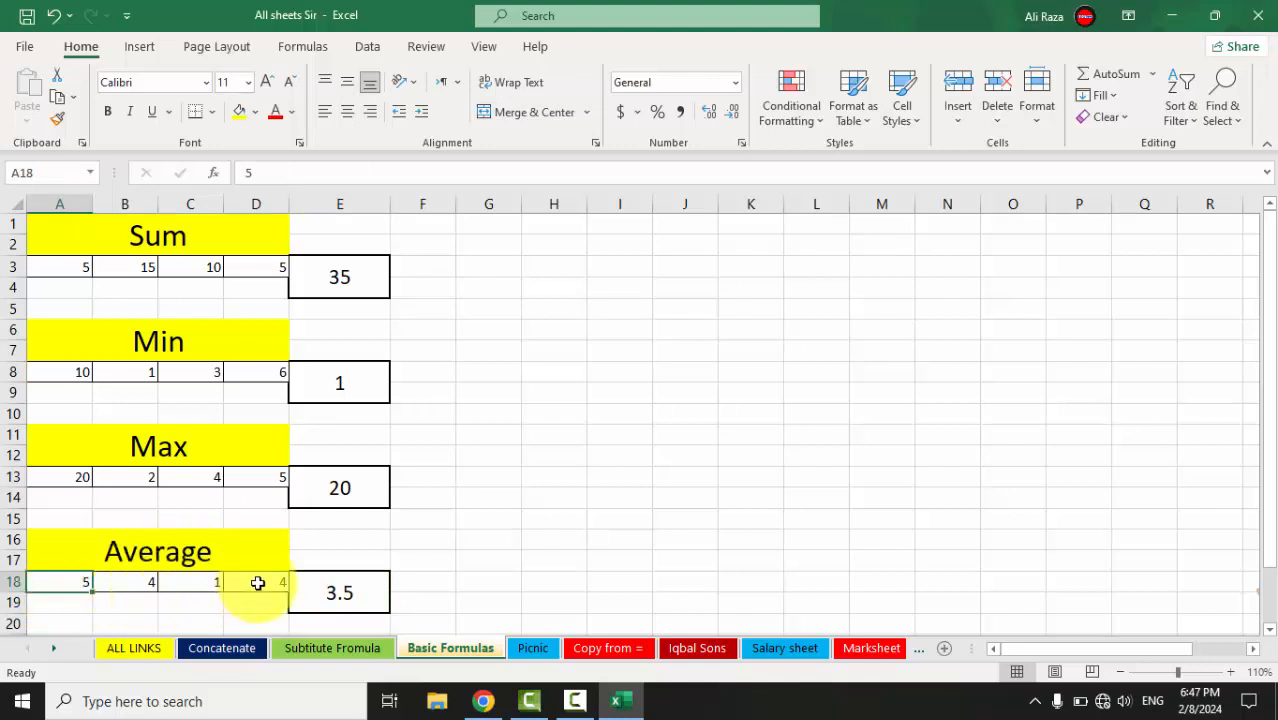
# Open the Picnic sheet and change its title to "Picnic At sea Side 2024"
pyautogui.click(532, 648)
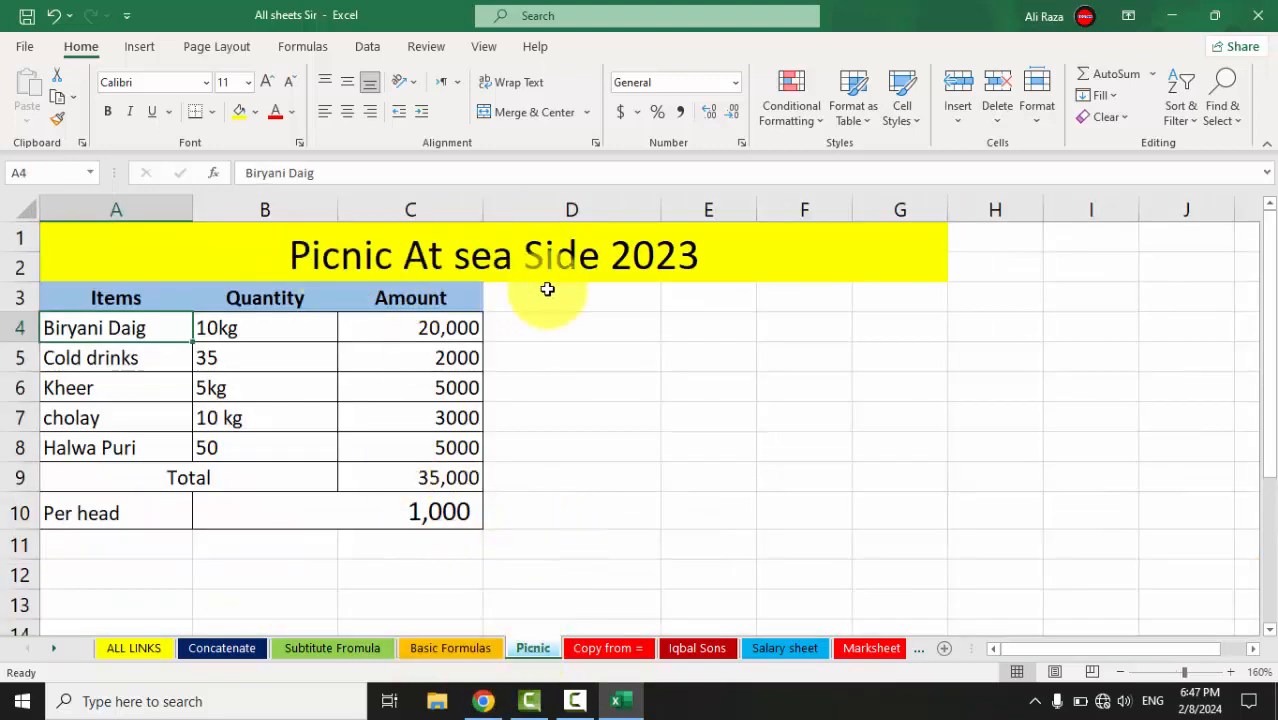
pyautogui.click(699, 258)
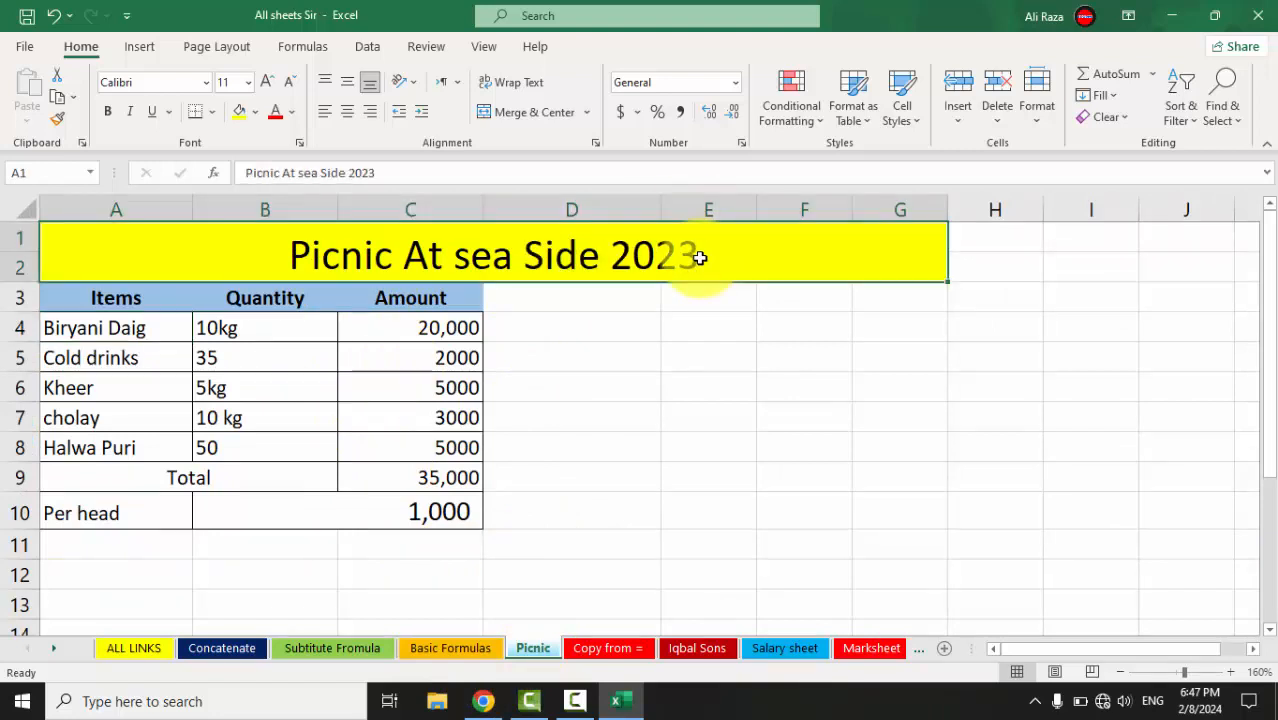
pyautogui.doubleClick(699, 258)
pyautogui.press('BackSpace')
pyautogui.write('4')
pyautogui.press('Return')
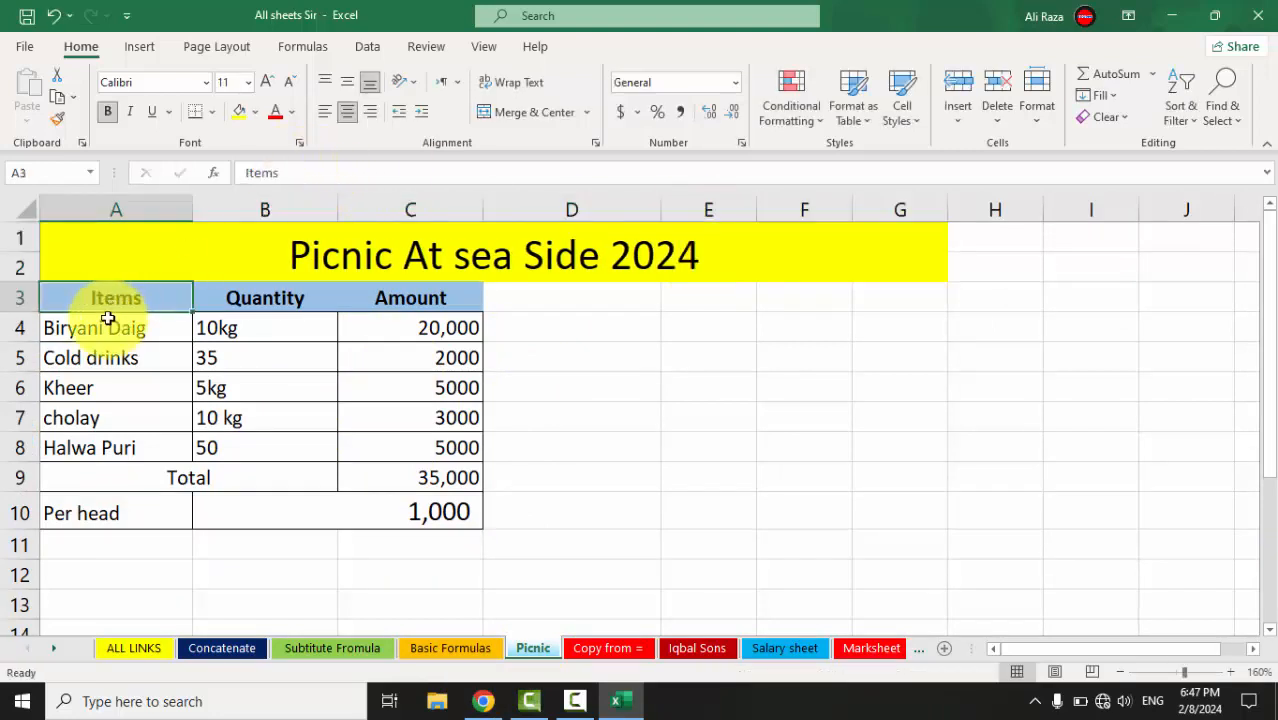
# Look through the picnic table's items, quantities and amounts in rows 4 to 8
pyautogui.press('Down')
pyautogui.press('Down')
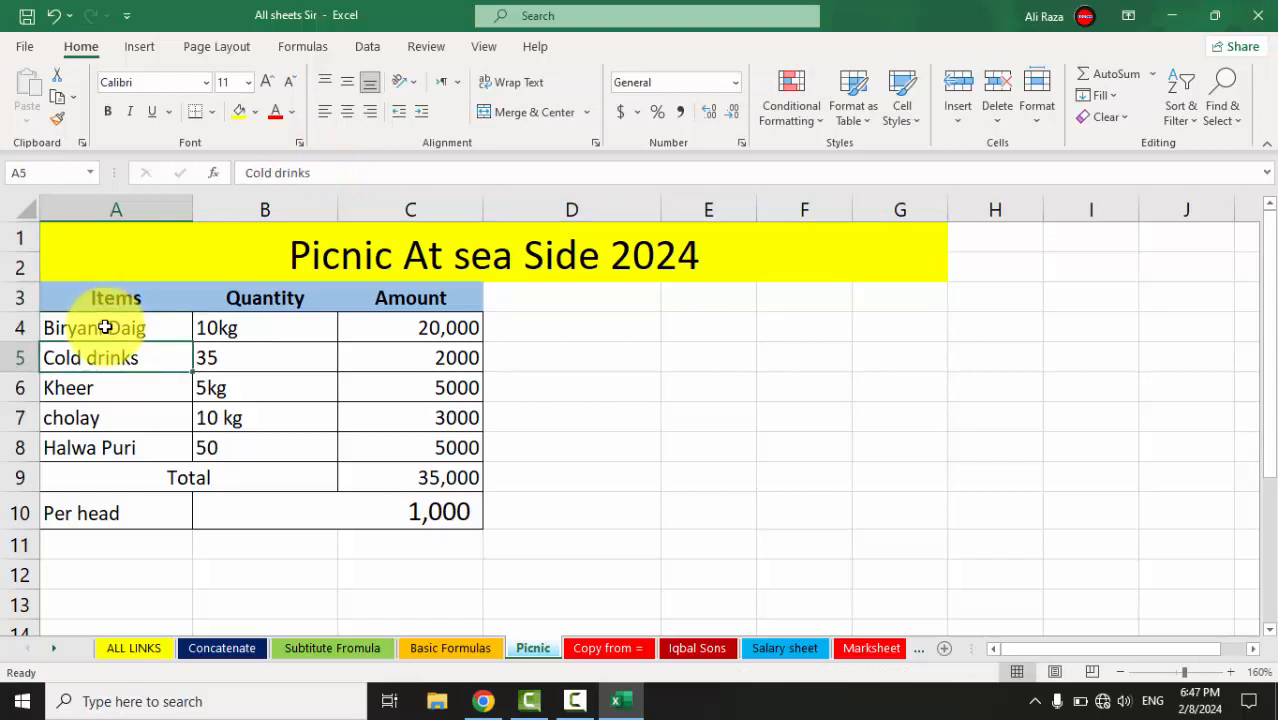
pyautogui.press('Down')
pyautogui.press('Down')
pyautogui.press('Down')
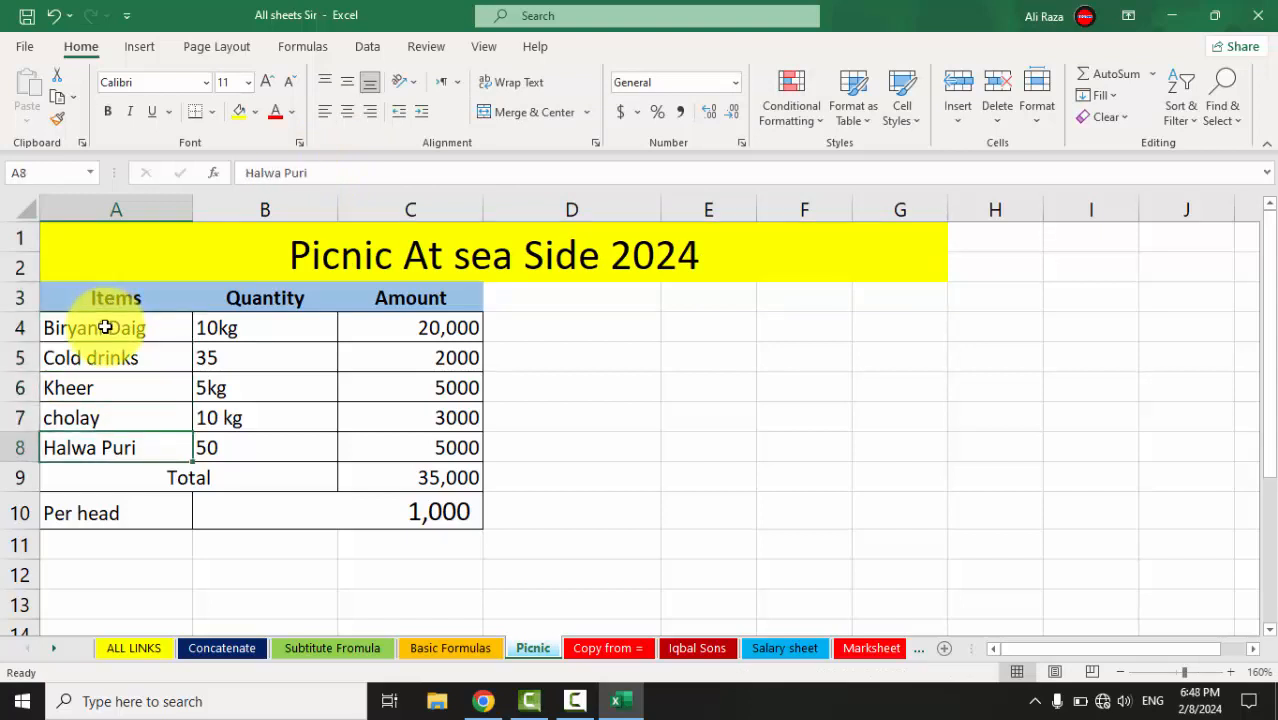
pyautogui.click(251, 336)
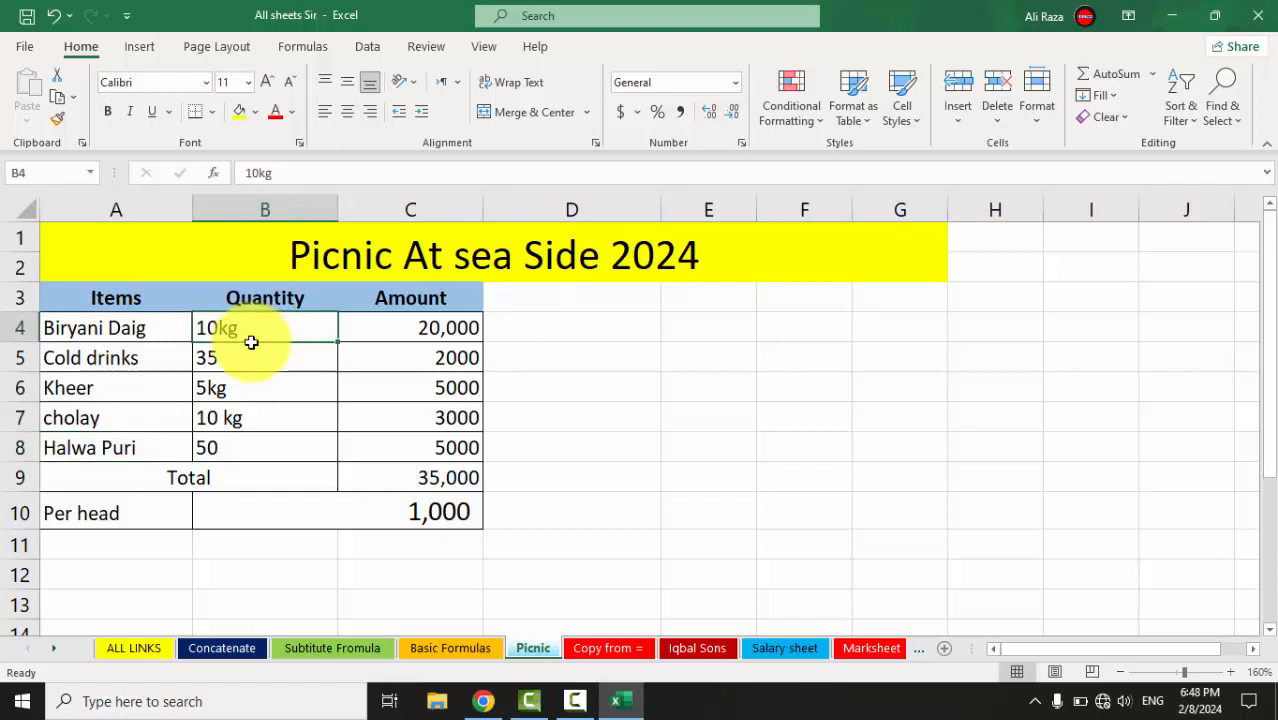
pyautogui.moveTo(251, 342); pyautogui.dragTo(242, 447)
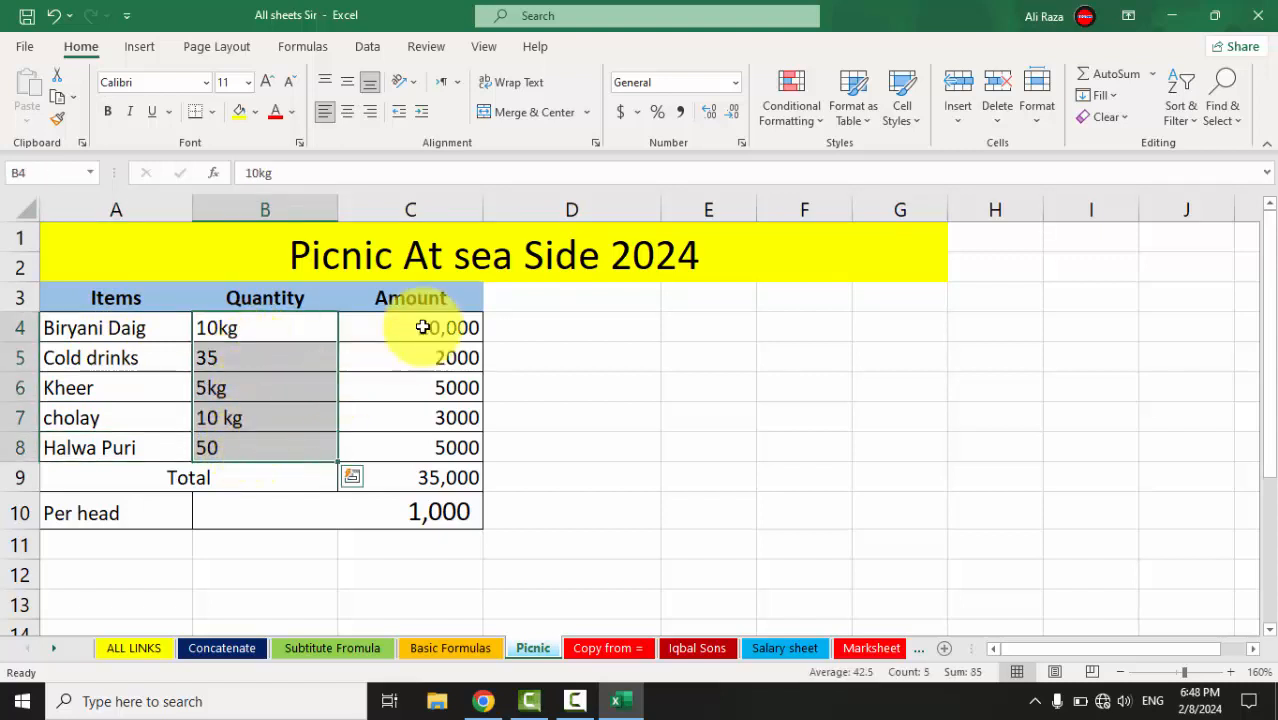
pyautogui.moveTo(422, 322); pyautogui.dragTo(408, 462)
# Clear the picnic Total in C9 and re-enter it as a SUM formula over C4:C8
pyautogui.click(371, 474)
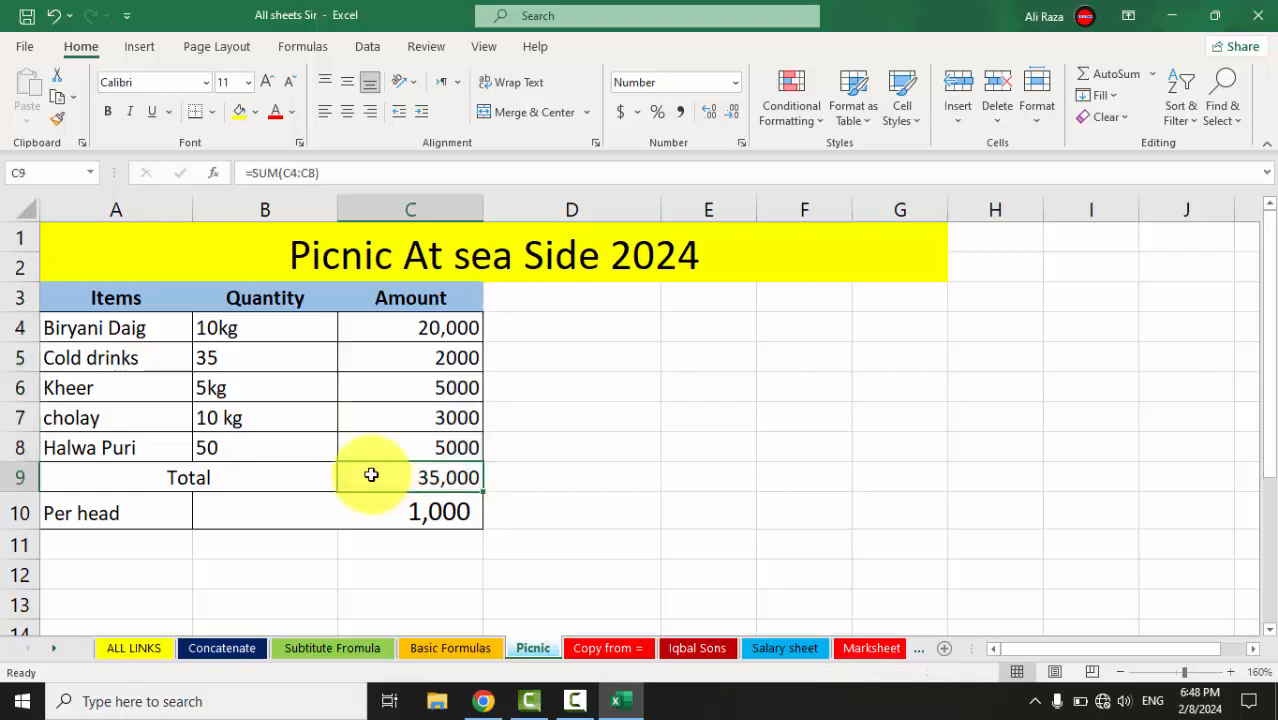
pyautogui.hotkey('ctrl', 'z')
pyautogui.press('Down')
pyautogui.click(435, 474)
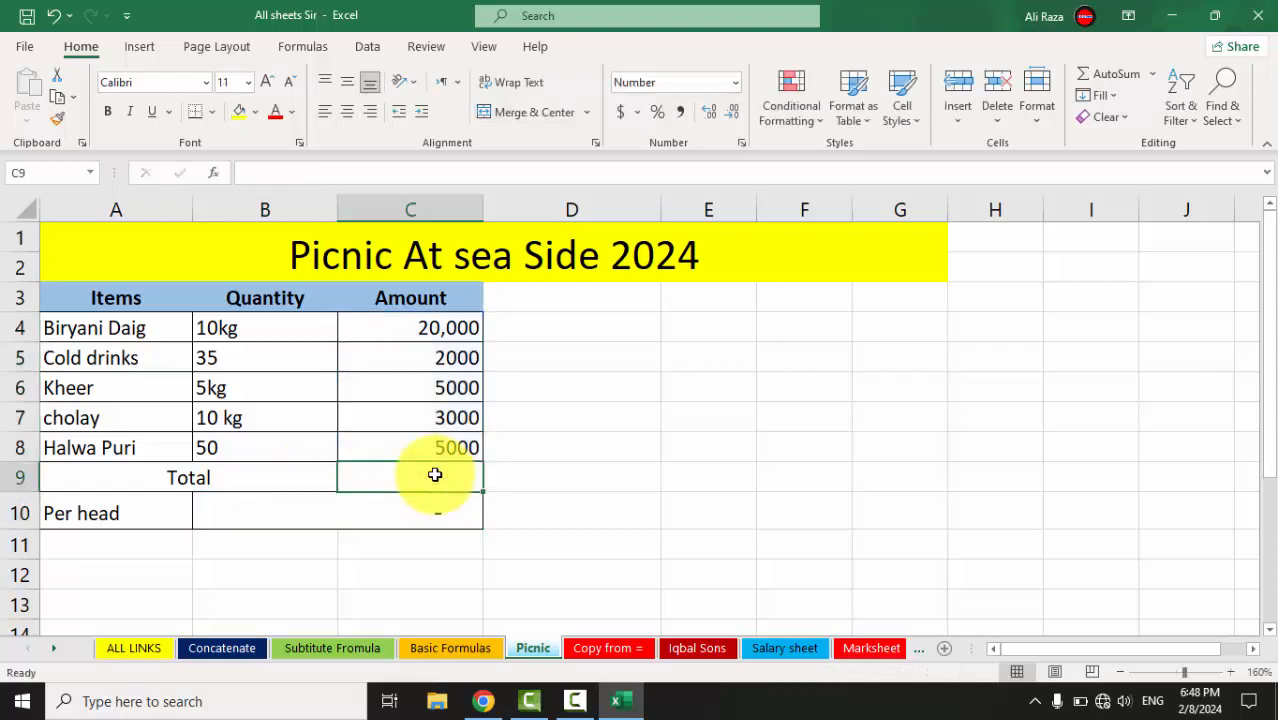
pyautogui.write('=sum')
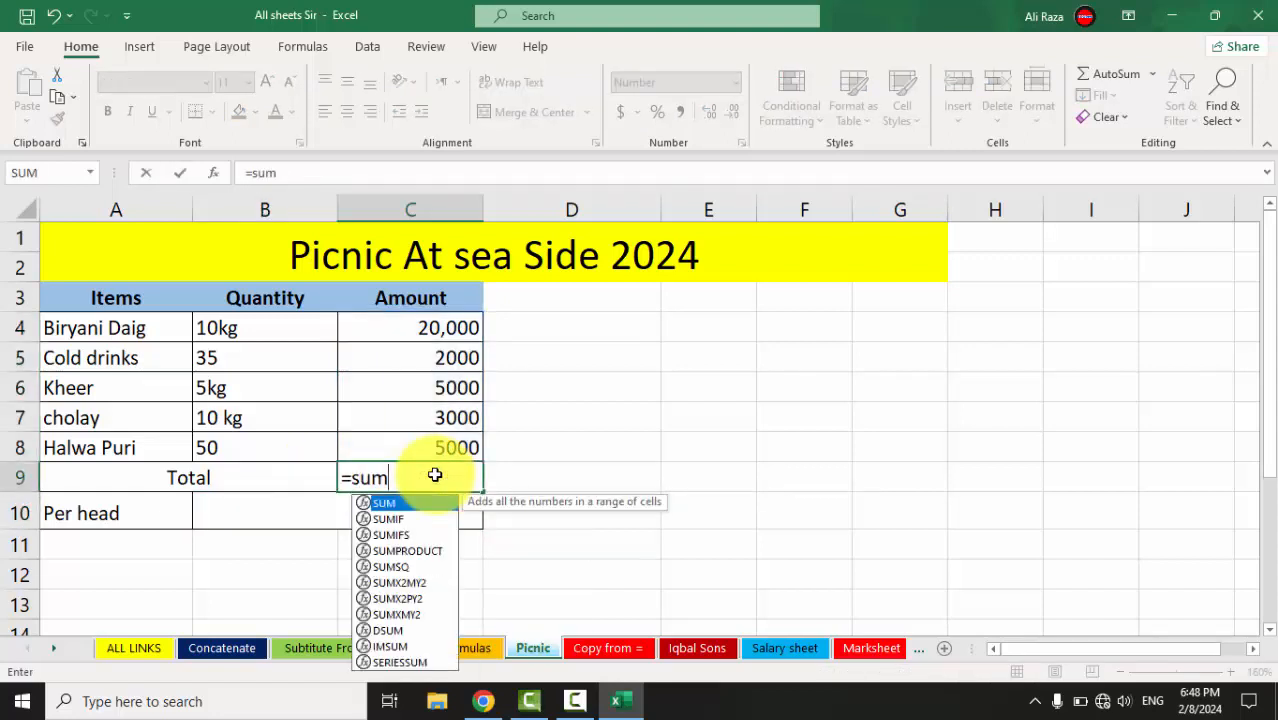
pyautogui.write('(')
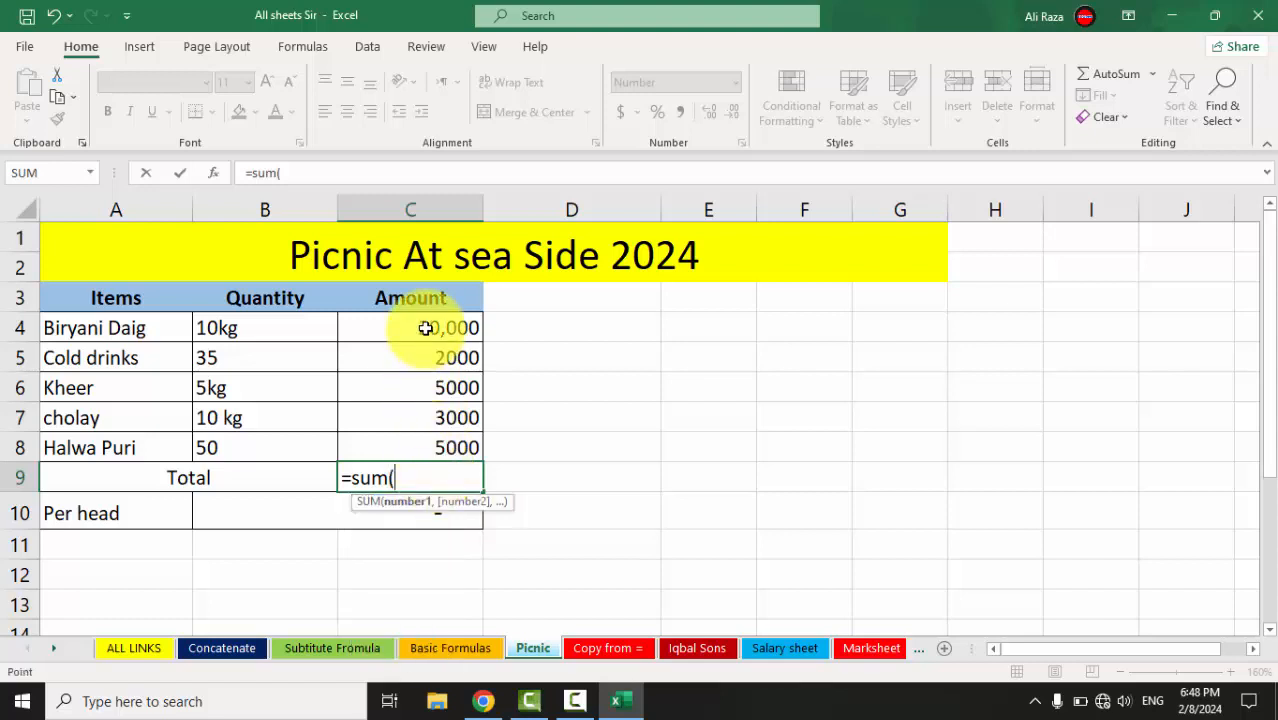
pyautogui.moveTo(428, 322); pyautogui.dragTo(426, 440)
pyautogui.press('Return')
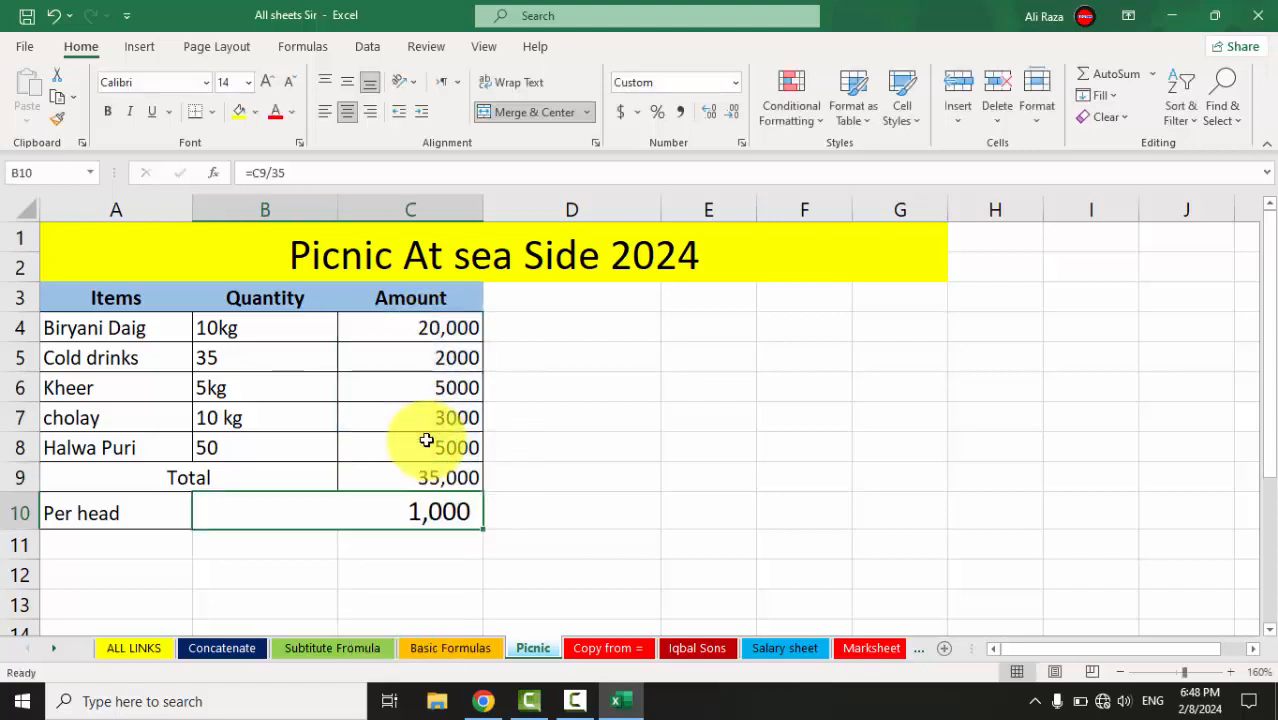
pyautogui.click(399, 480)
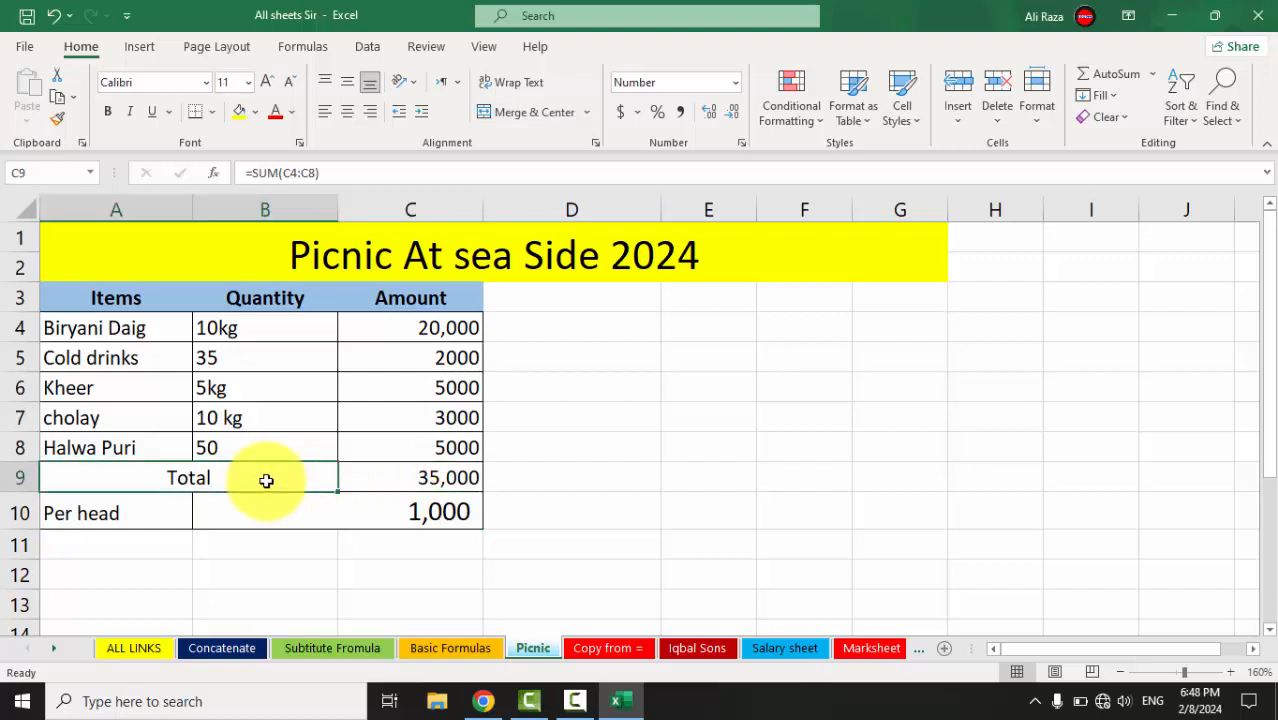
pyautogui.moveTo(265, 479); pyautogui.dragTo(362, 496)
# Clear the Per head result in B10 and enter the note "10 person" in E5
pyautogui.click(362, 503)
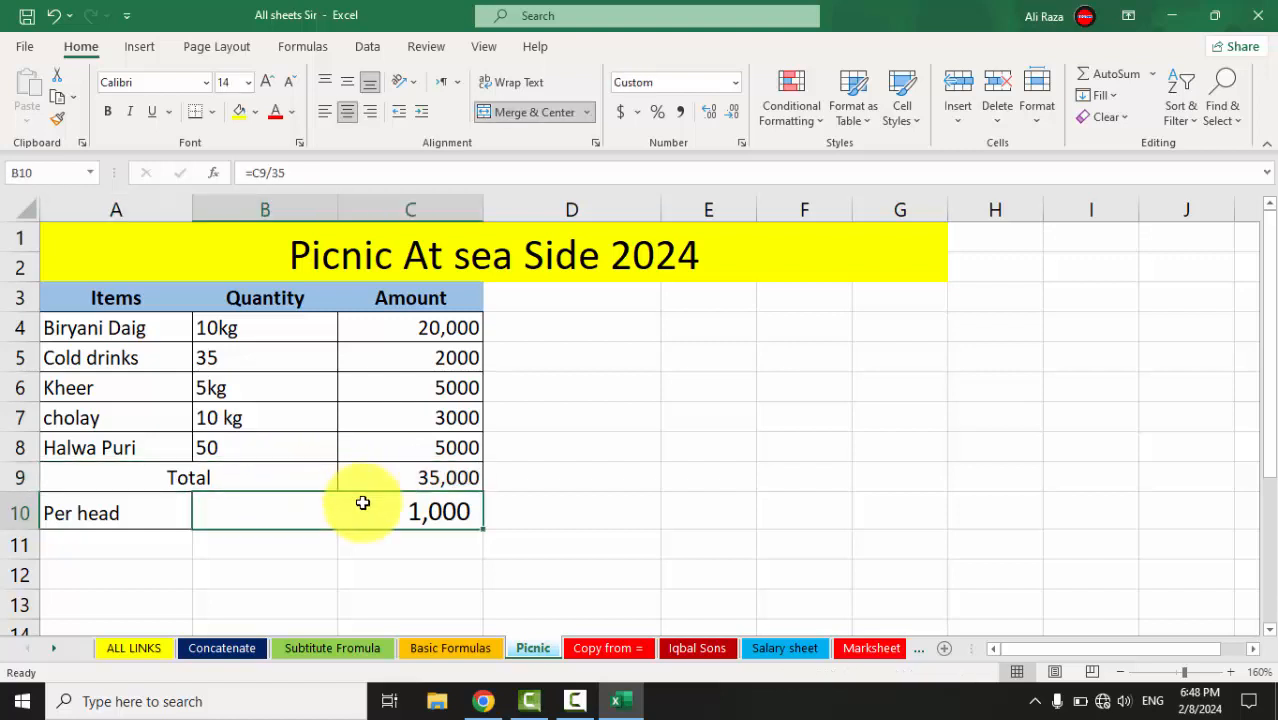
pyautogui.press('Delete')
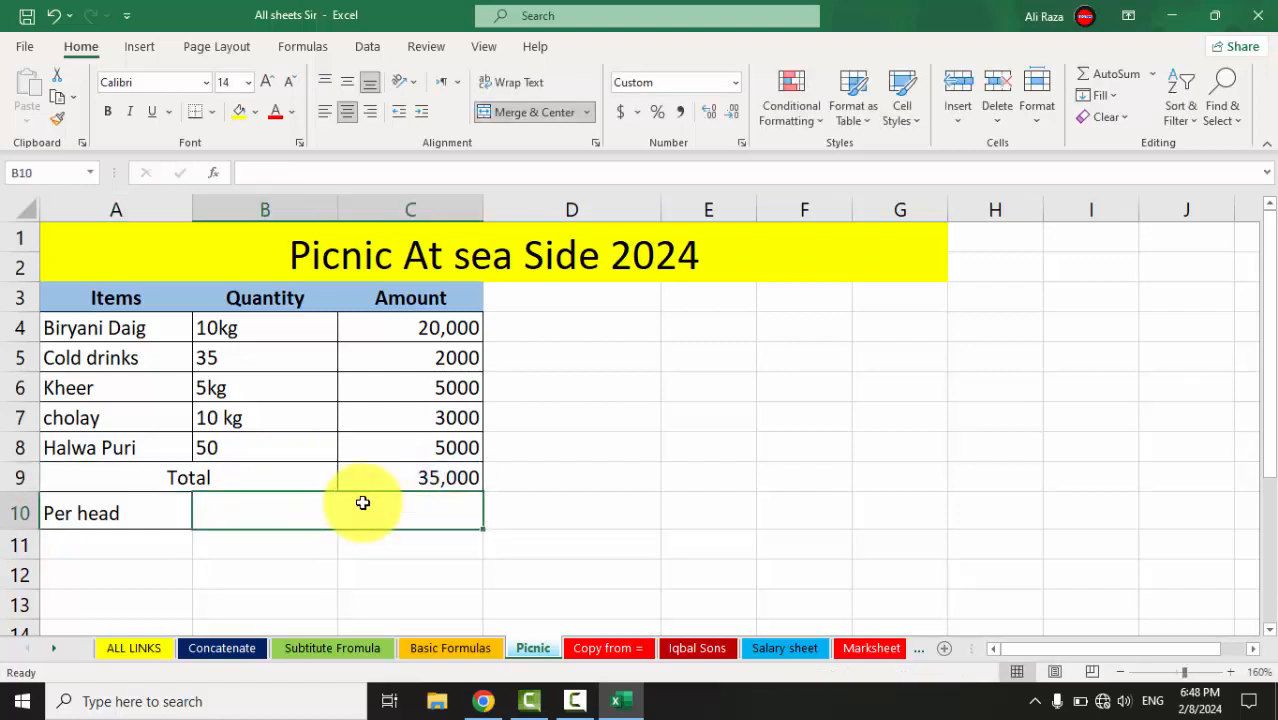
pyautogui.click(694, 358)
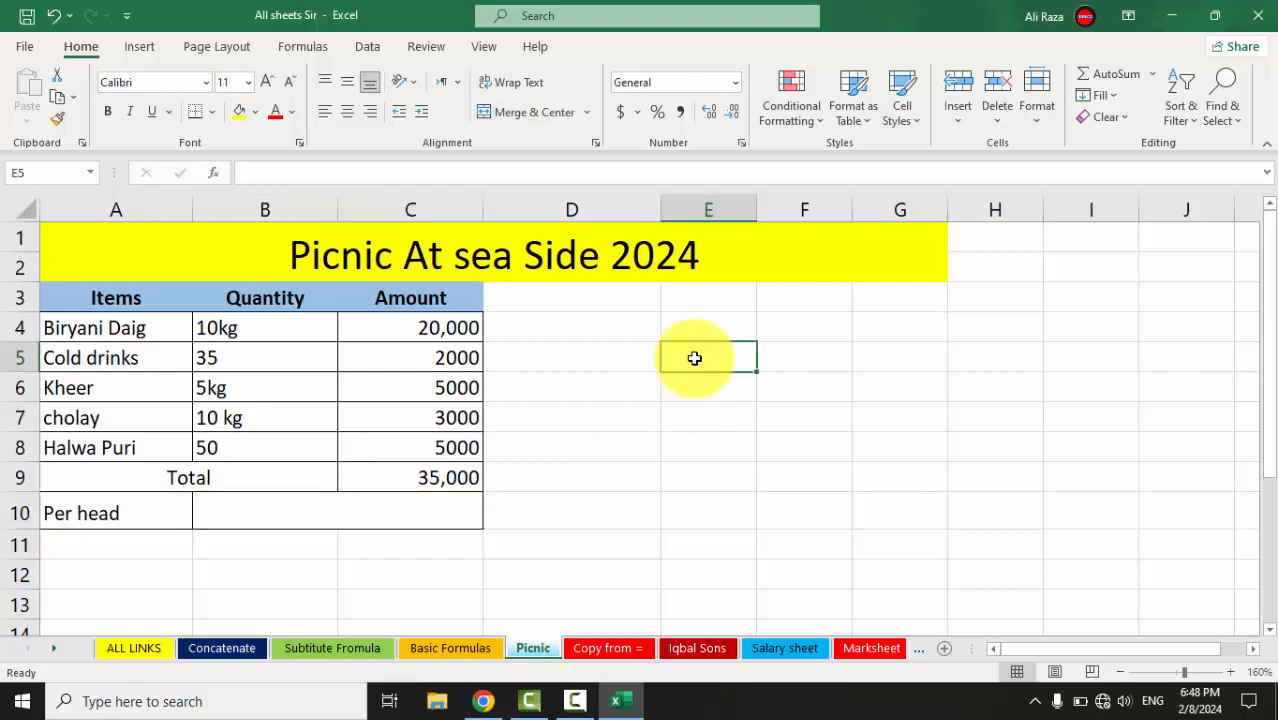
pyautogui.write('10 person')
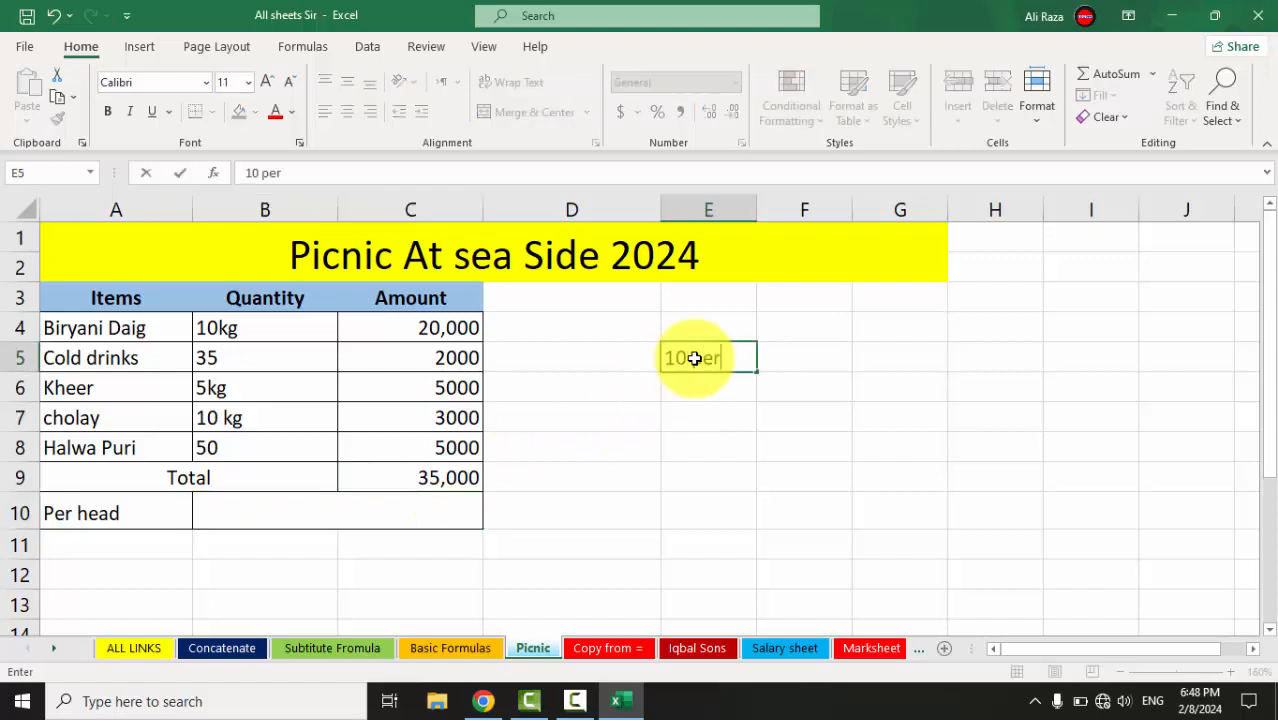
pyautogui.click(736, 402)
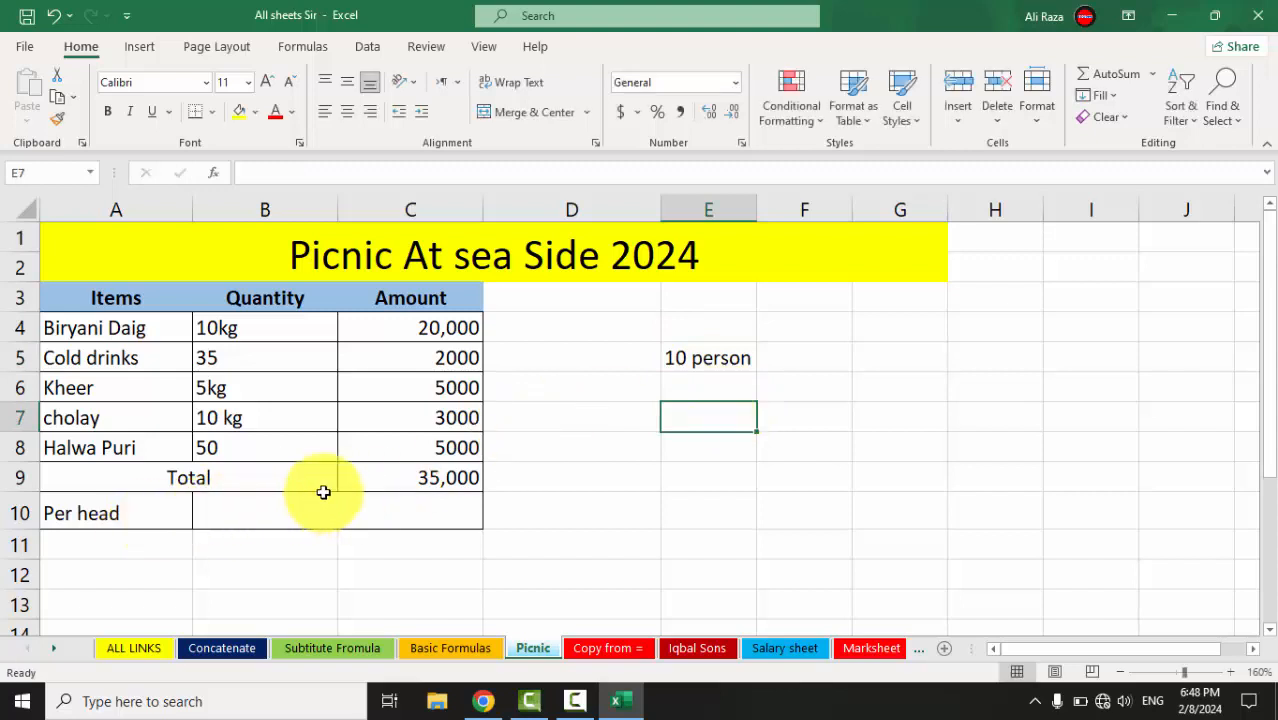
# Enter the Per head formula =C9/10 in B10, dividing the picnic total by 10 persons
pyautogui.click(394, 476)
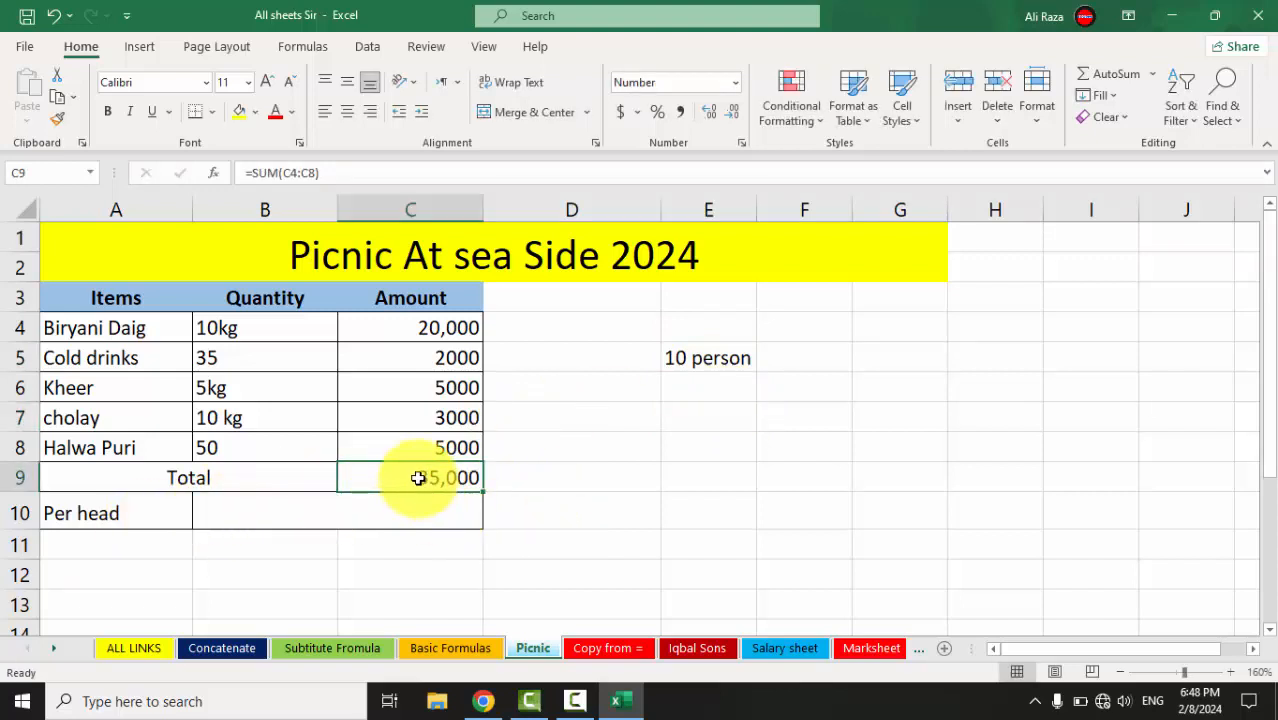
pyautogui.click(351, 509)
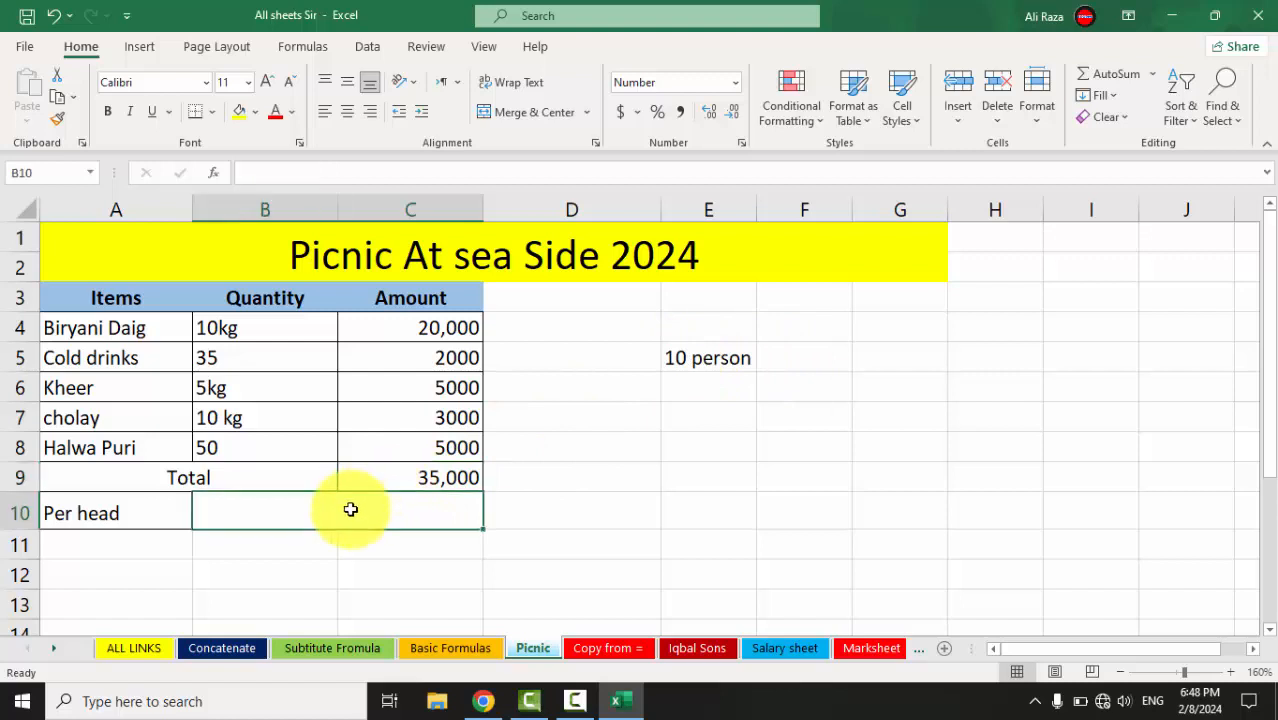
pyautogui.write('=')
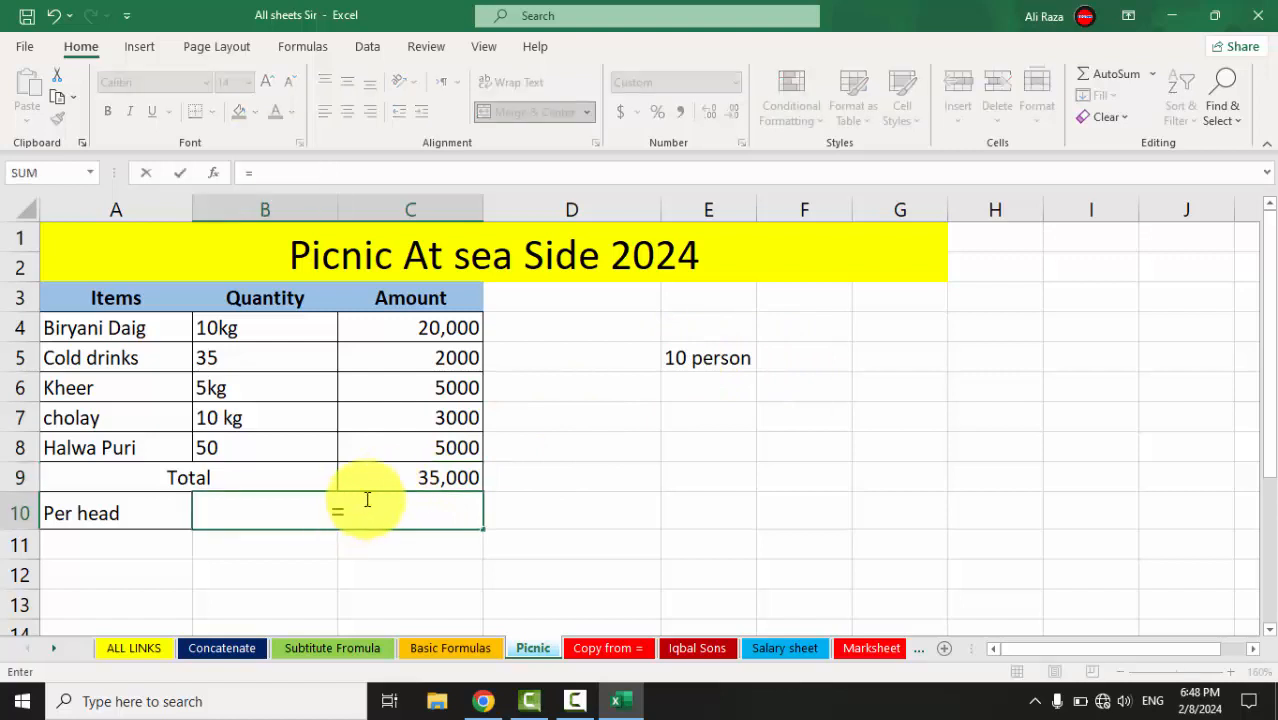
pyautogui.click(396, 479)
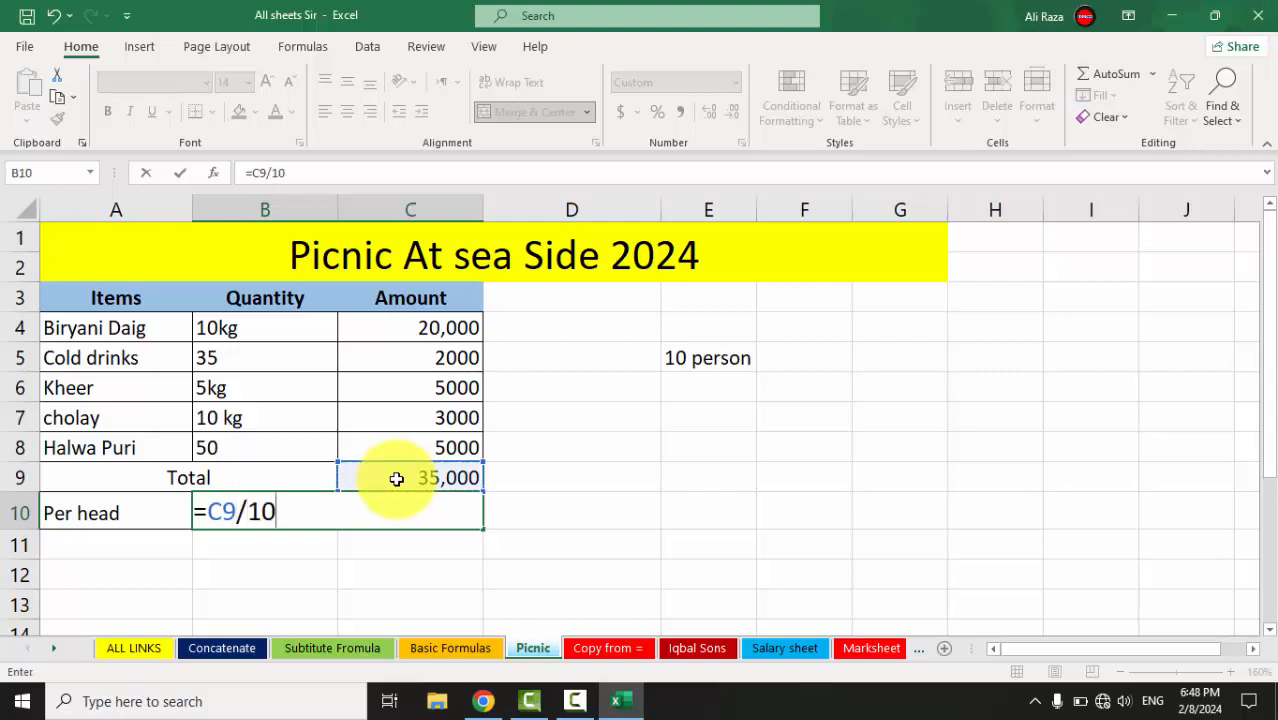
pyautogui.press('Return')
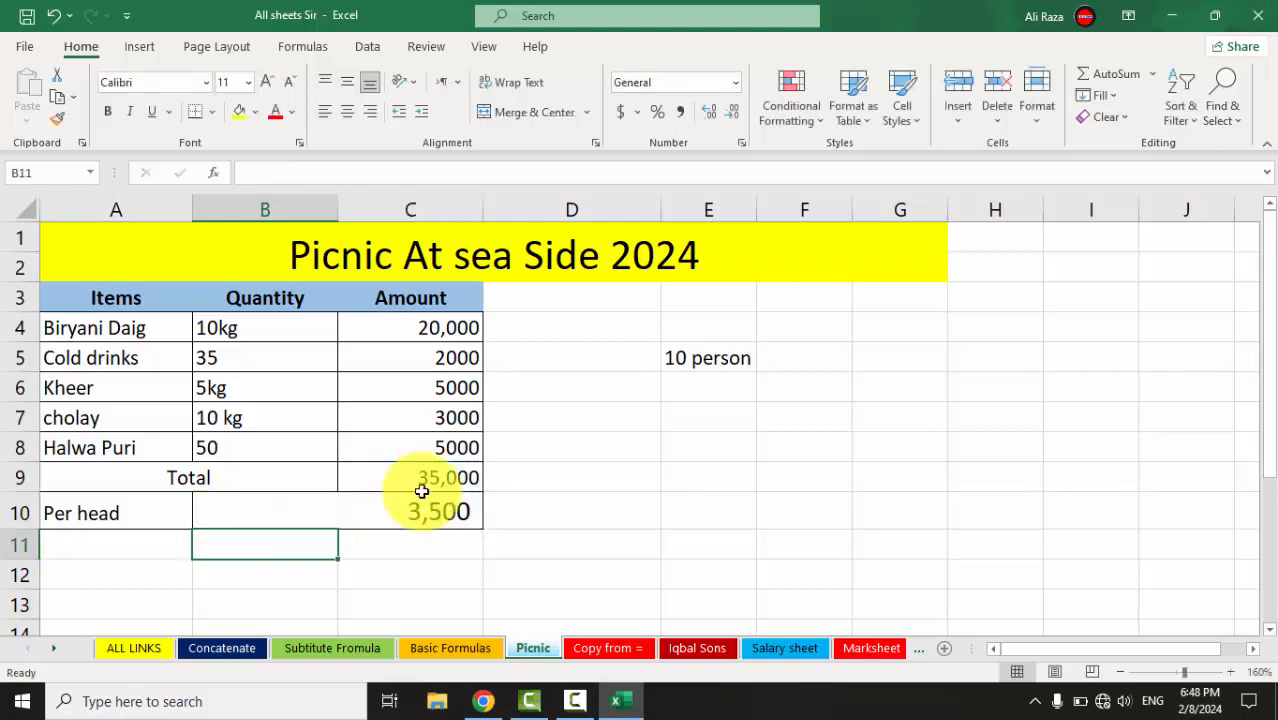
# Change the divisor in the Per head formula to 15 so it reads =C9/15
pyautogui.click(449, 525)
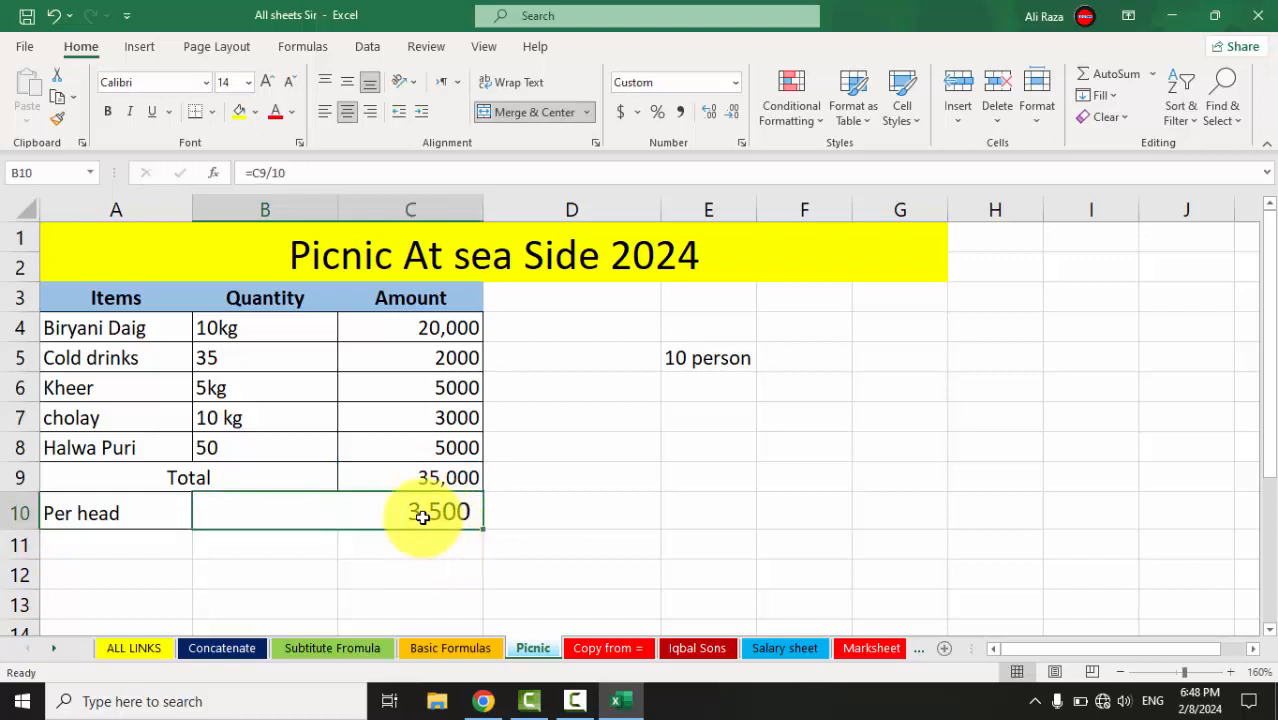
pyautogui.doubleClick(410, 513)
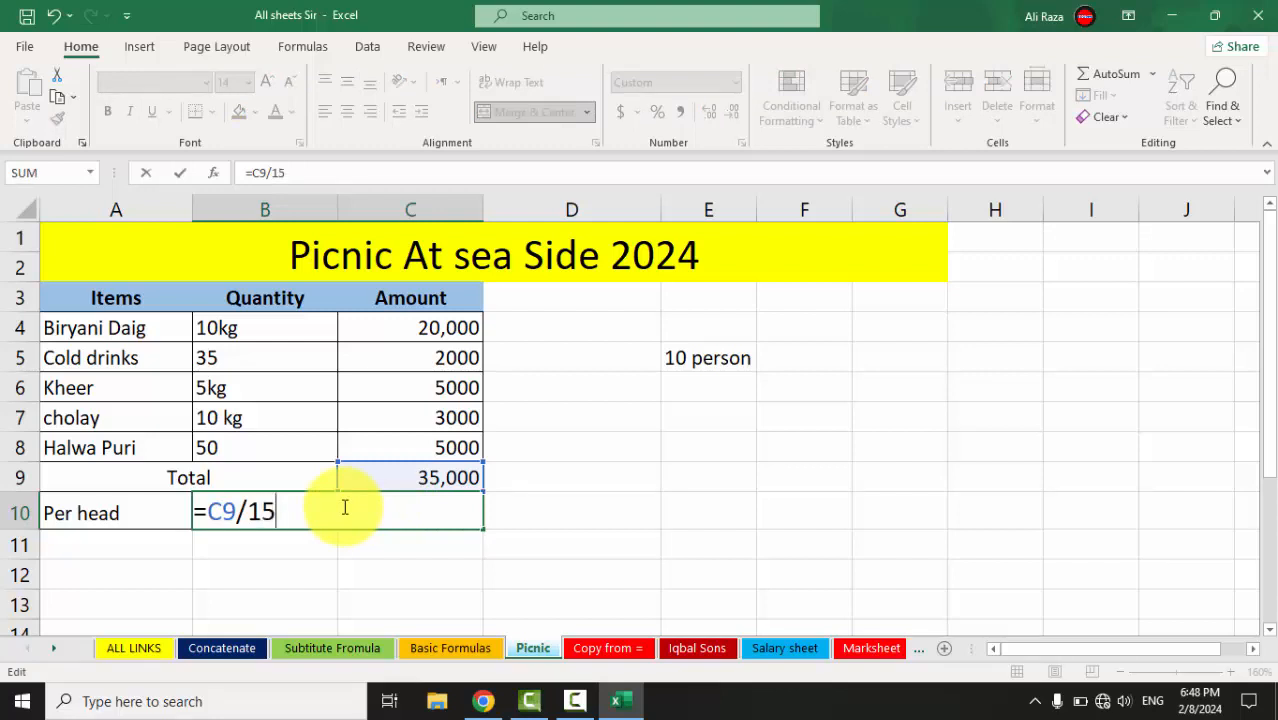
pyautogui.press('Return')
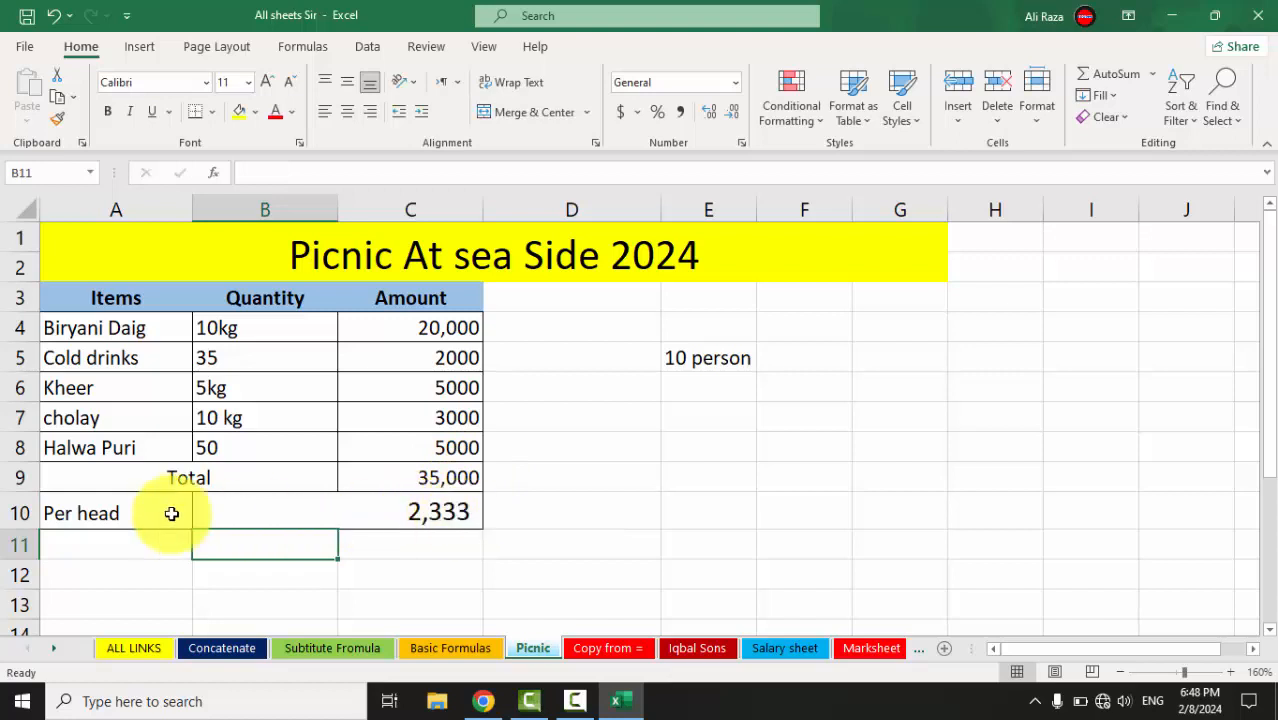
pyautogui.click(126, 511)
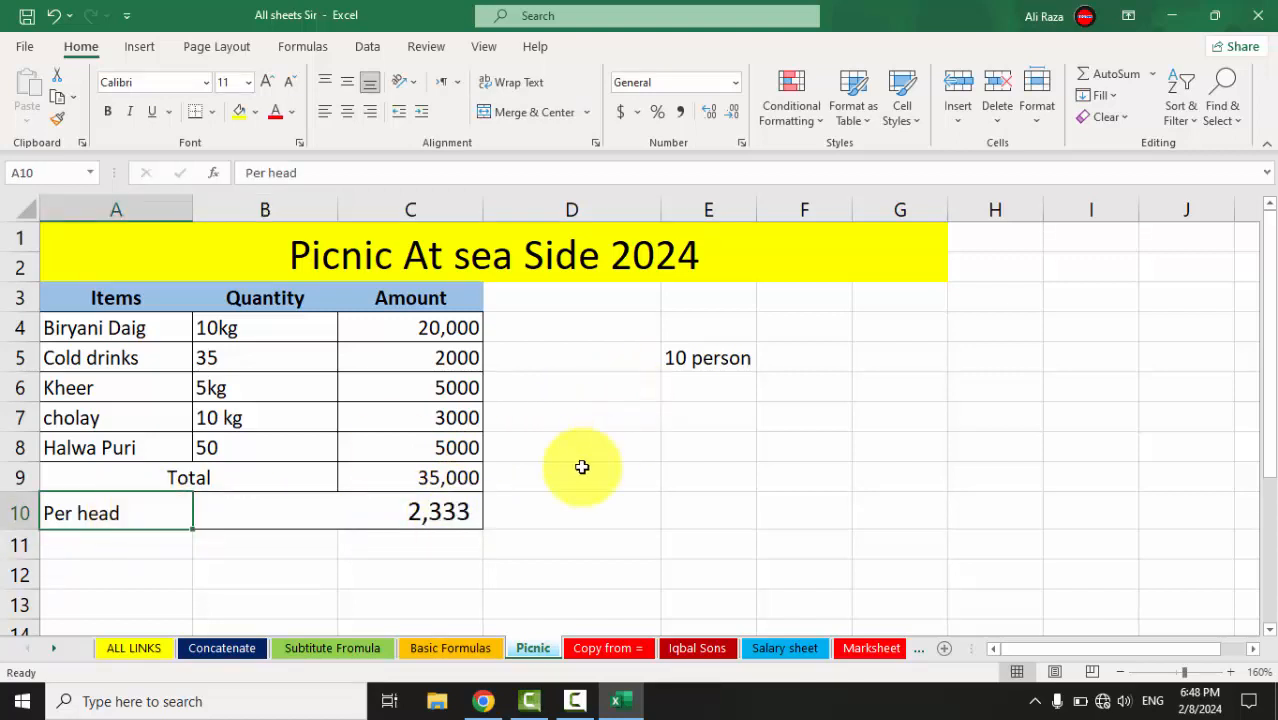
# Delete the "10 person" note from E5 on the Picnic sheet
pyautogui.click(776, 338)
pyautogui.moveTo(776, 338); pyautogui.dragTo(685, 386)
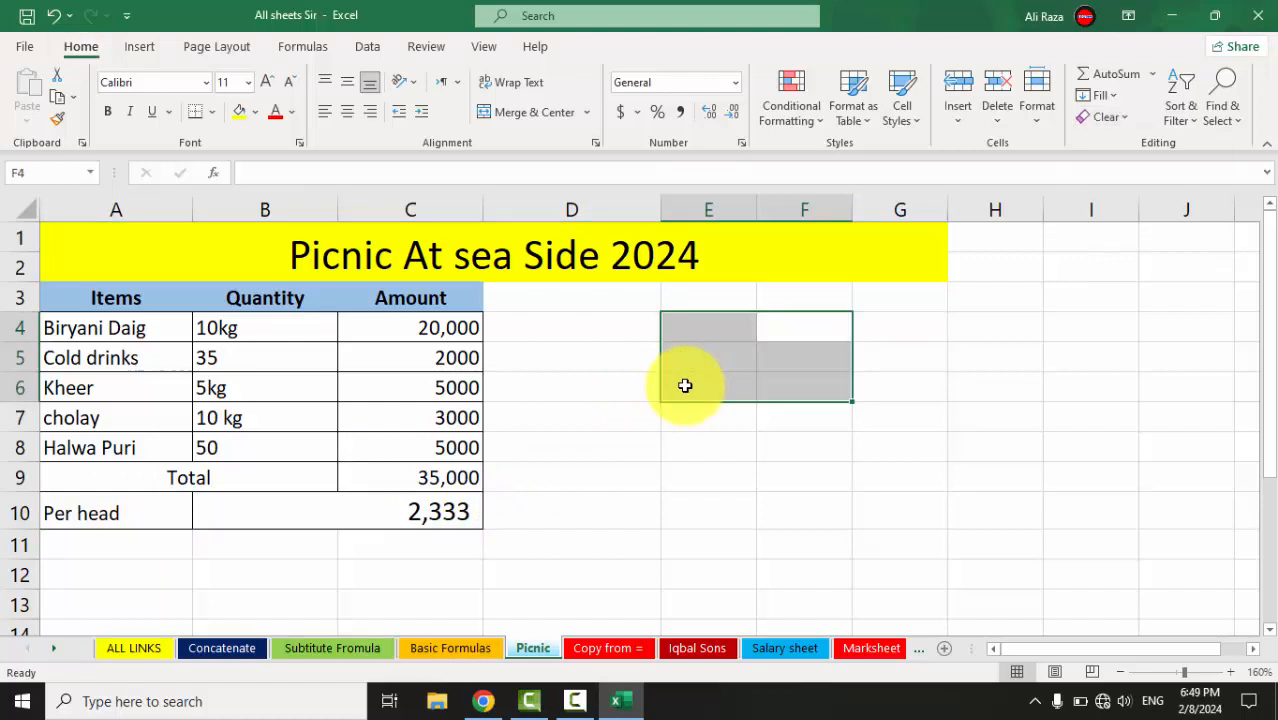
pyautogui.click(648, 420)
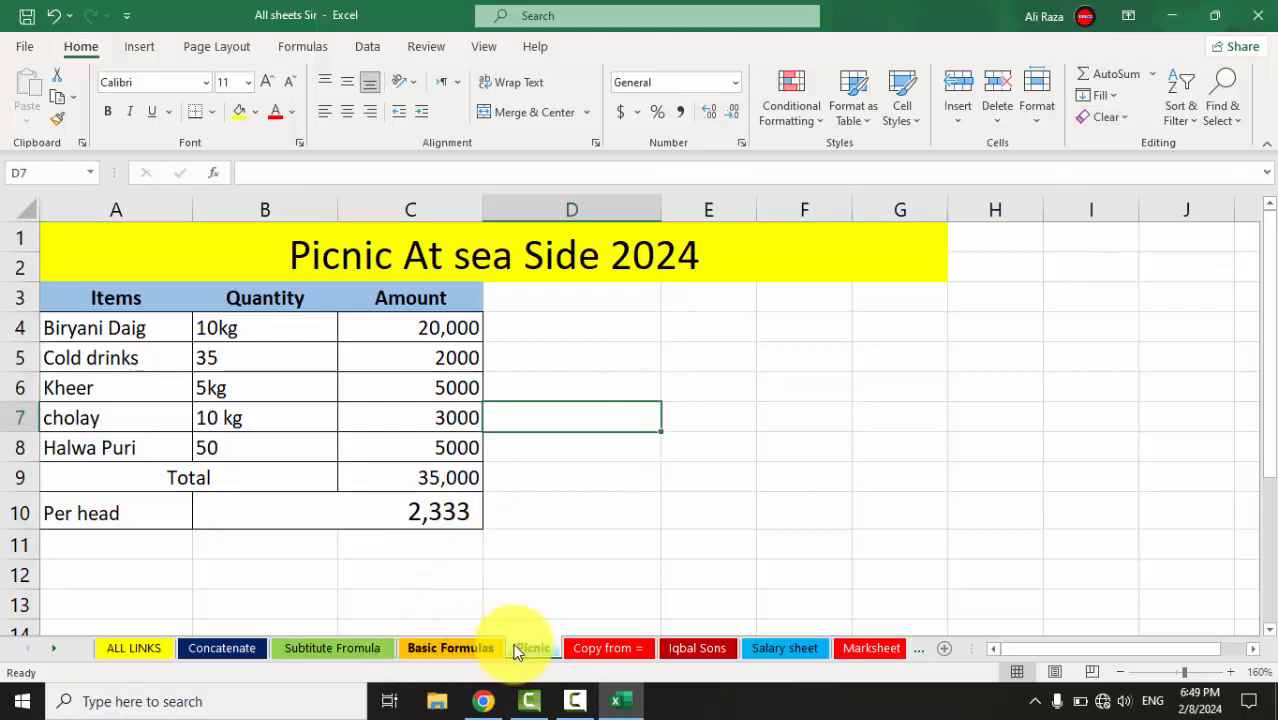
# On the "Copy from =" sheet, enter the formula =Picnic!A4 in E3 to link the first picnic item
pyautogui.click(602, 649)
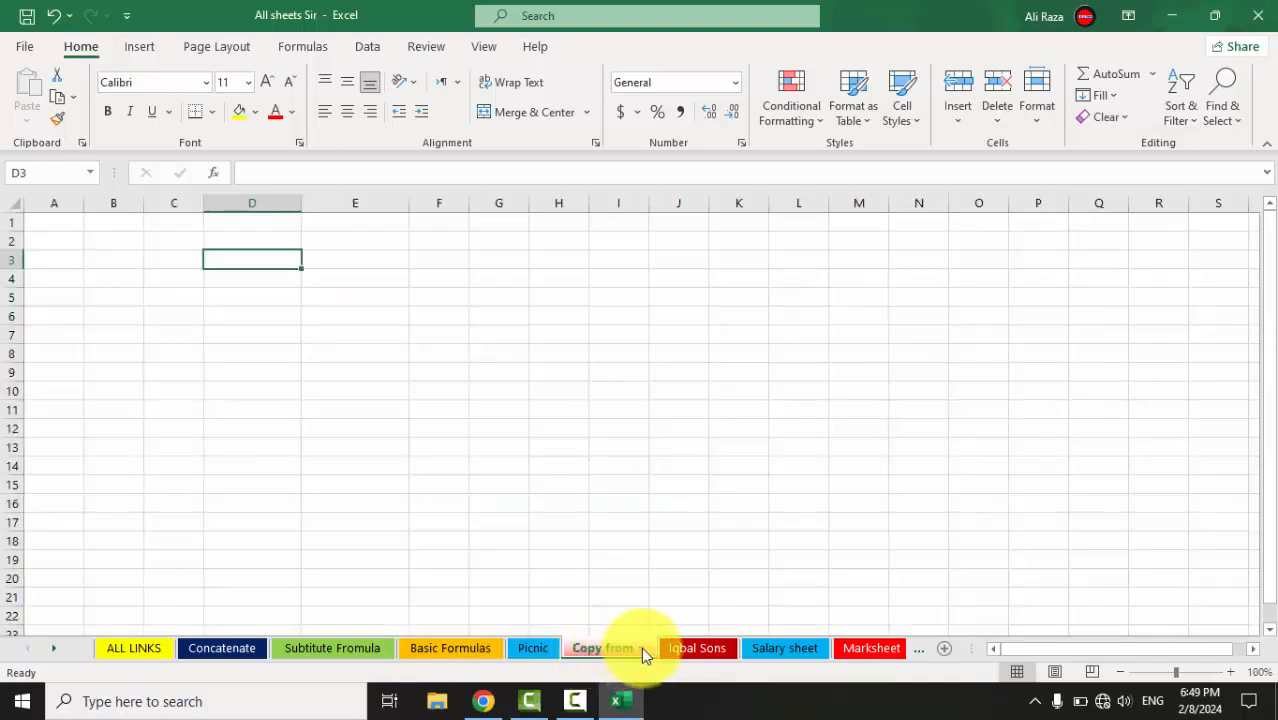
pyautogui.click(526, 646)
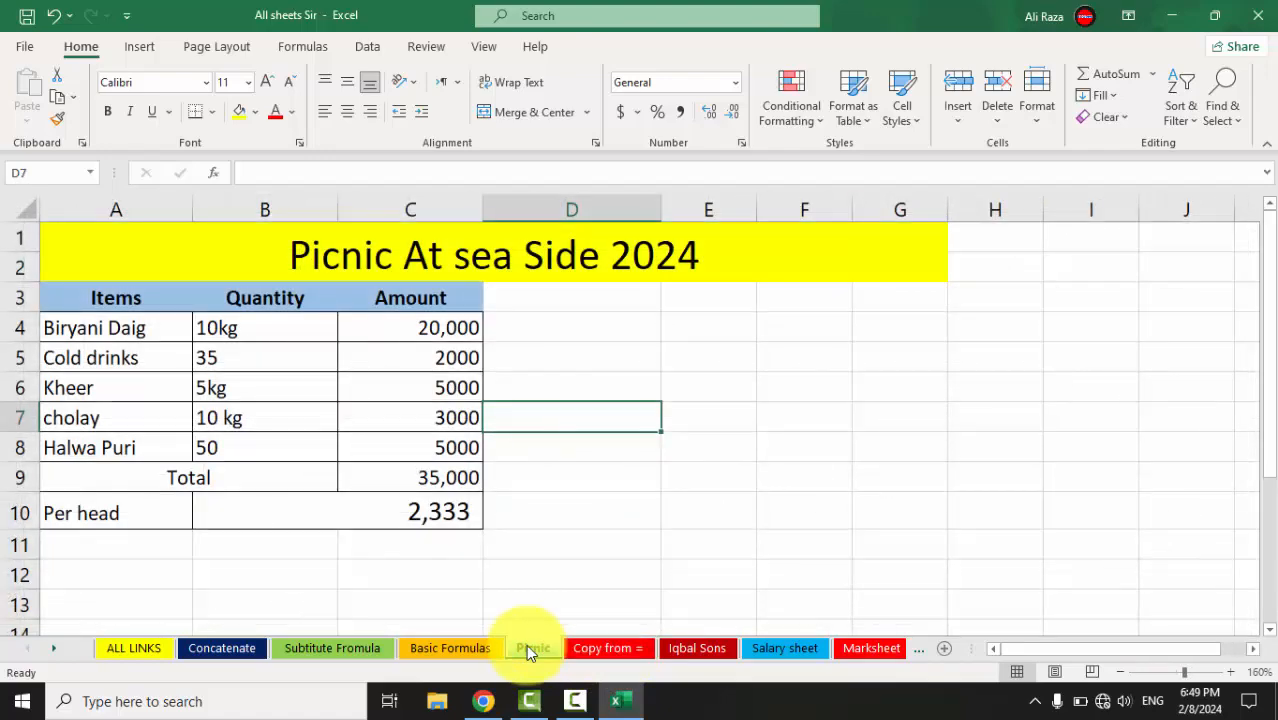
pyautogui.click(633, 656)
pyautogui.click(340, 268)
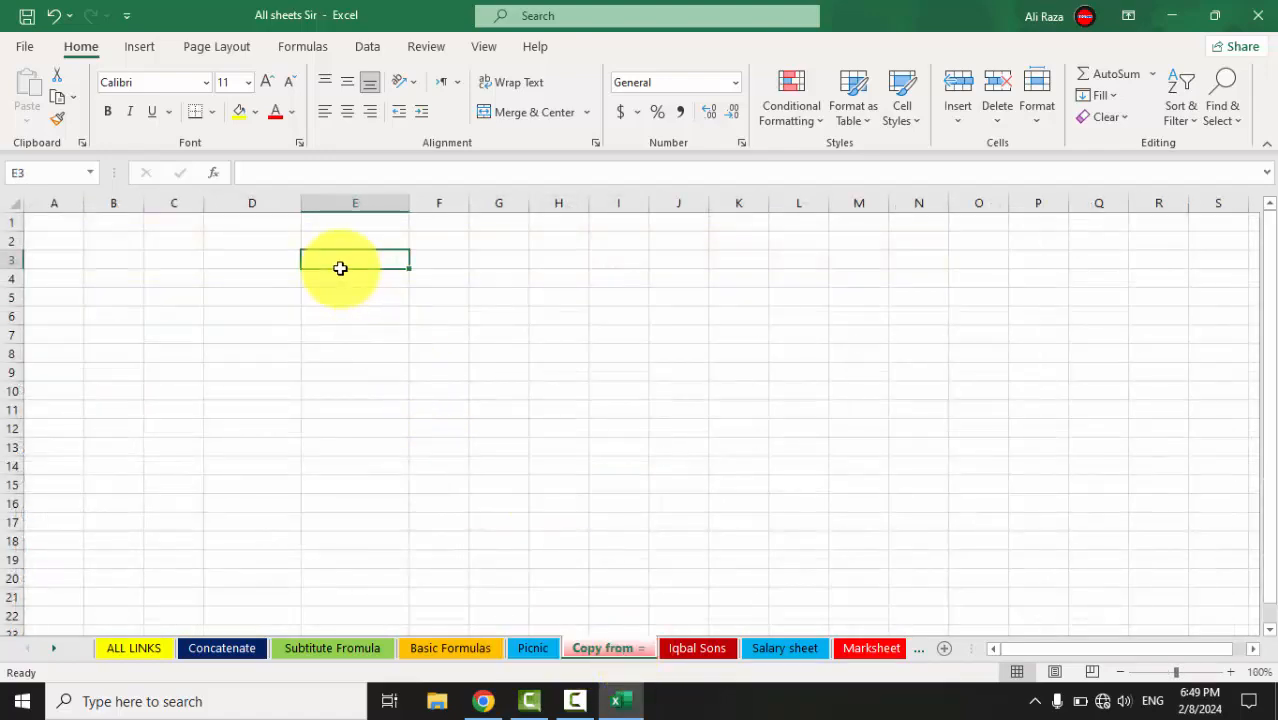
pyautogui.write('=')
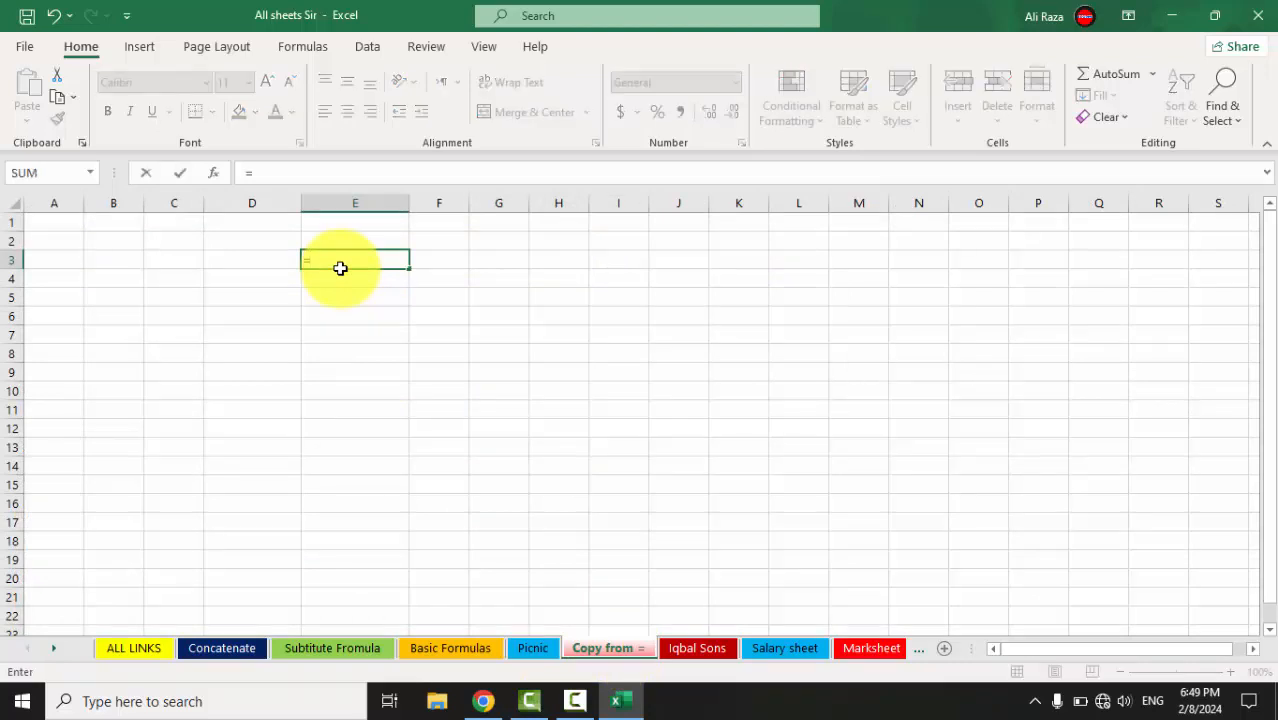
pyautogui.click(546, 652)
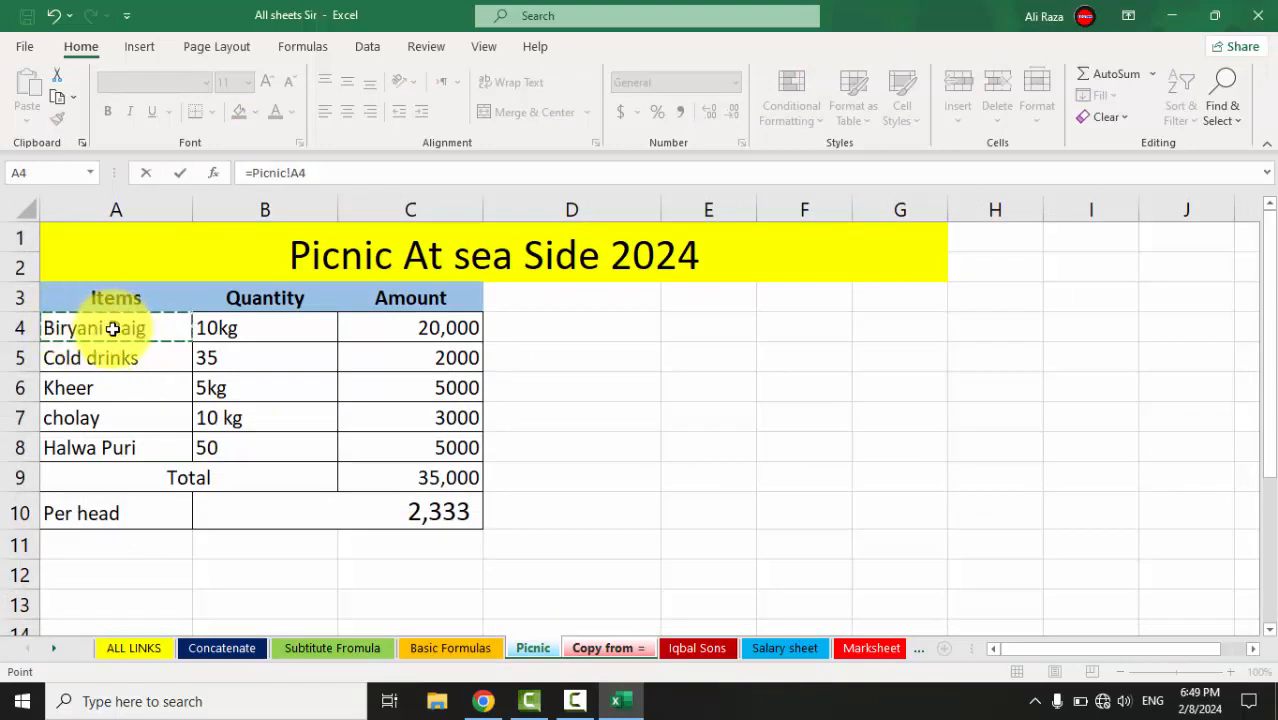
pyautogui.press('Return')
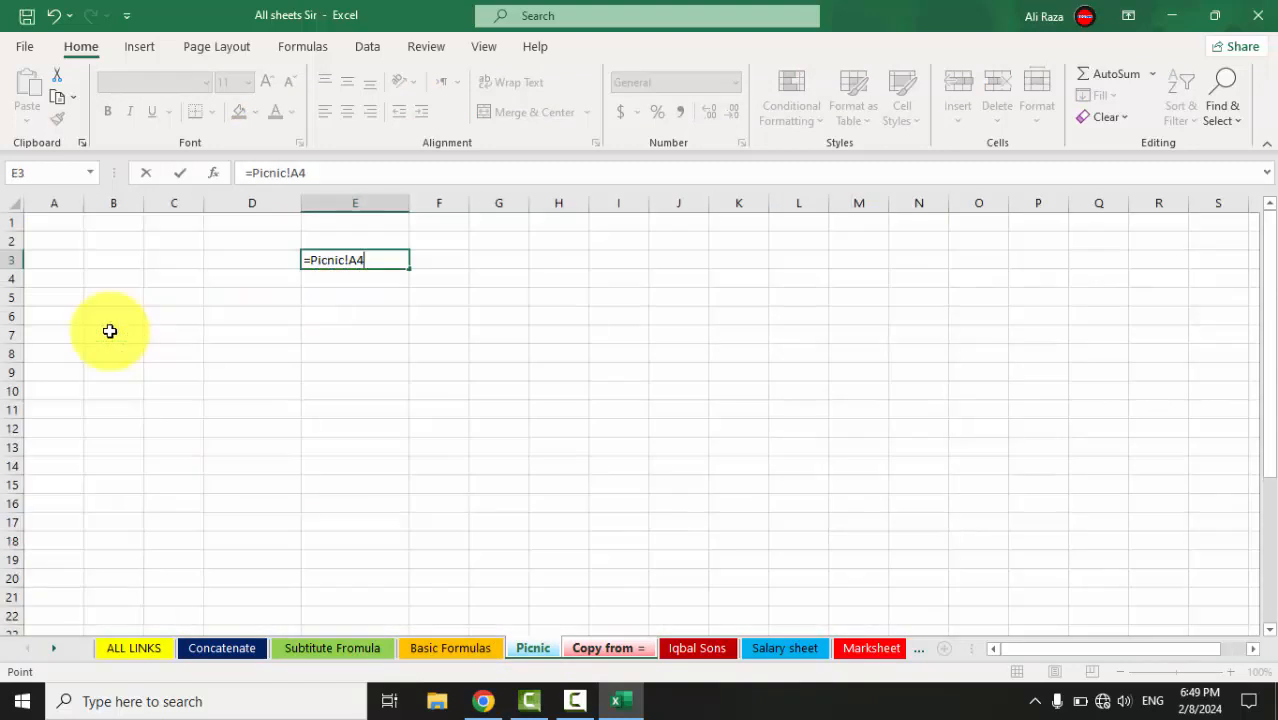
# Fill the linking formula in E3 down through E9
pyautogui.click(348, 263)
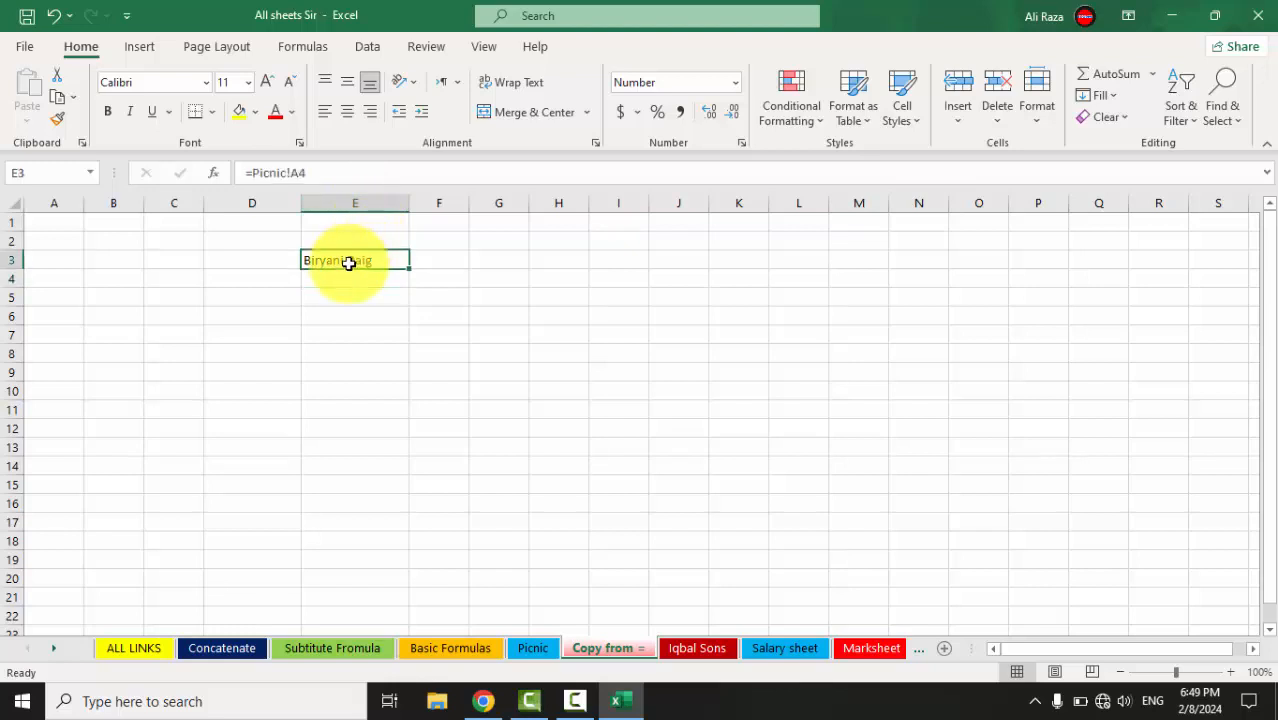
pyautogui.moveTo(410, 272); pyautogui.dragTo(399, 372)
pyautogui.click(399, 406)
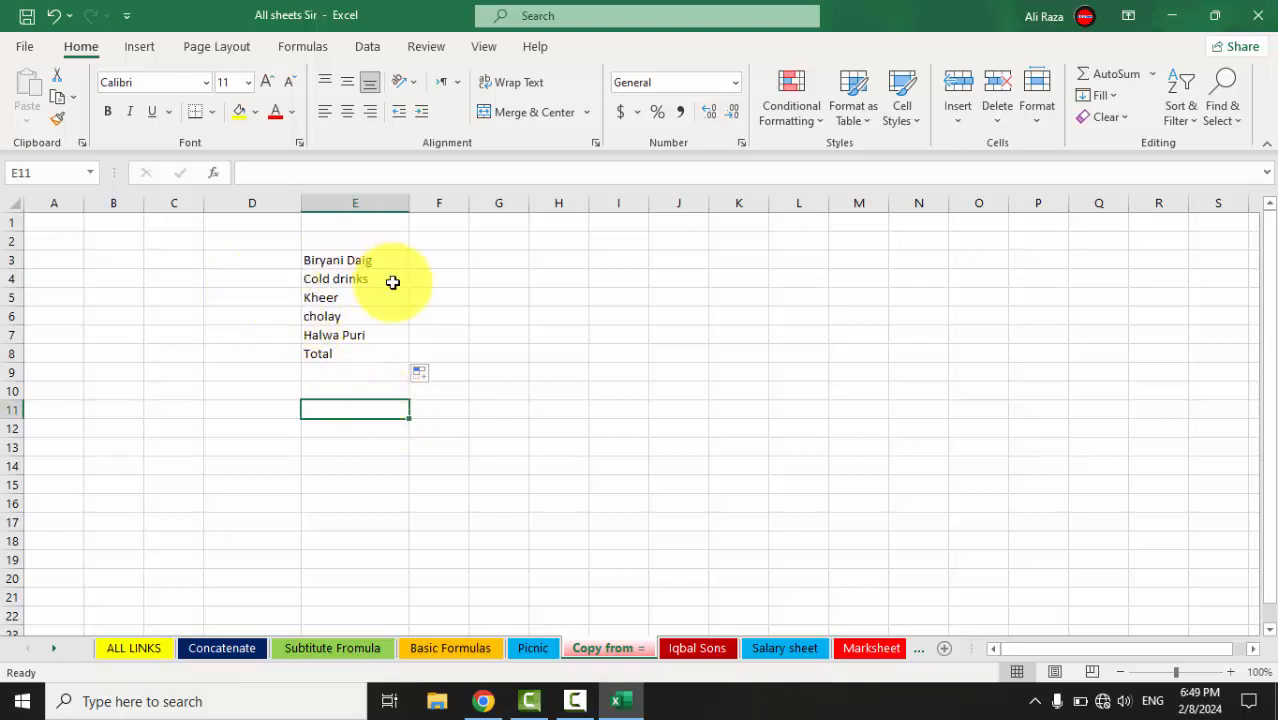
# Shorten the item in Picnic A4 to "Biryani" and check linked cell E3 on the "Copy from =" sheet
pyautogui.click(533, 650)
pyautogui.click(158, 328)
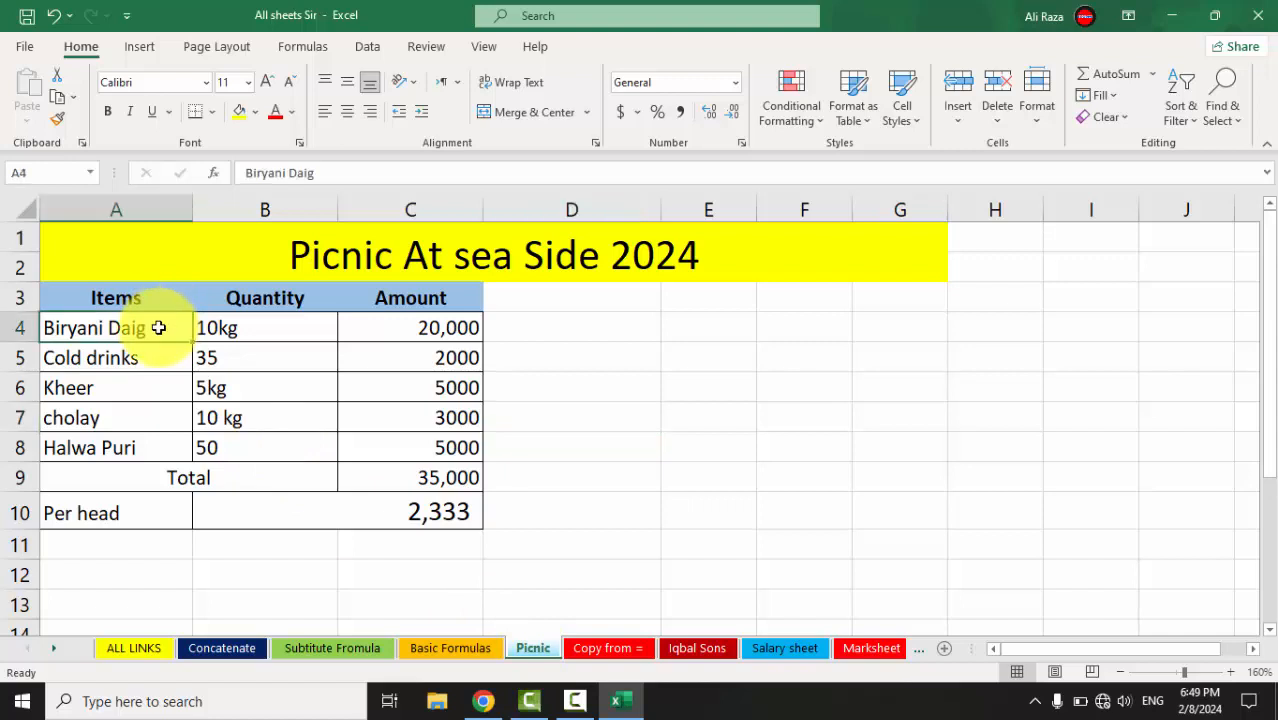
pyautogui.doubleClick(158, 328)
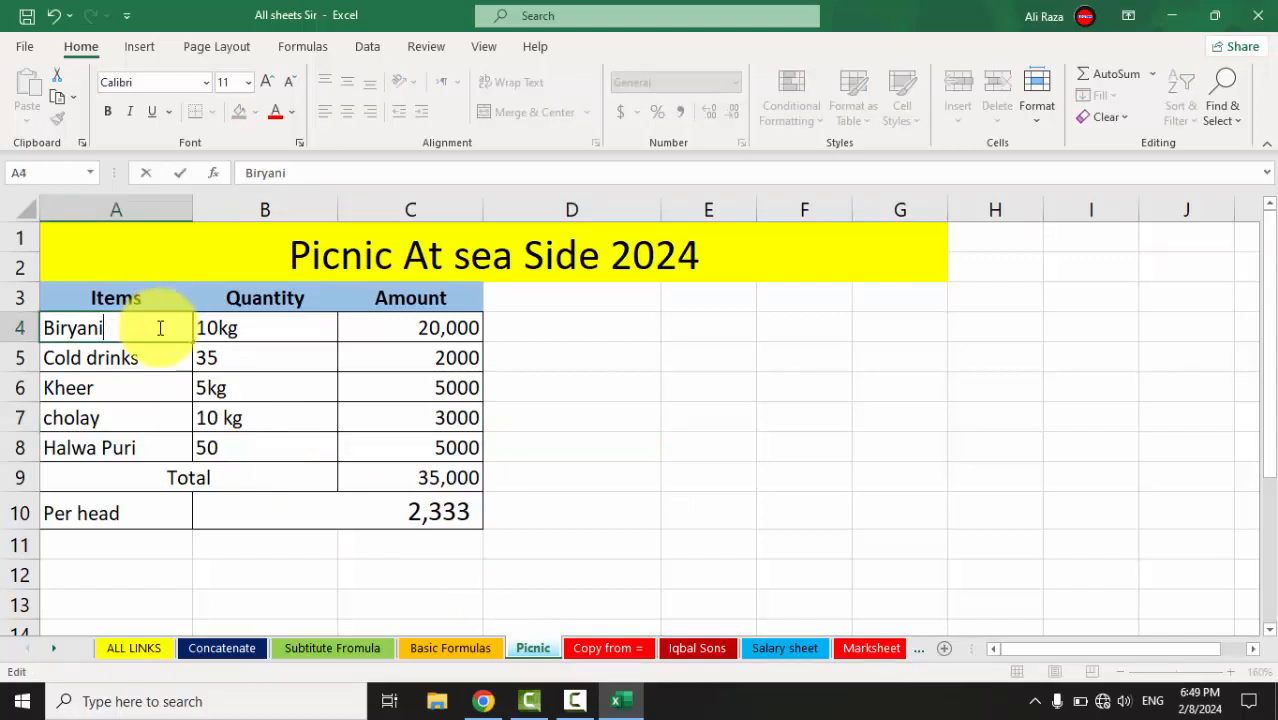
pyautogui.press('Return')
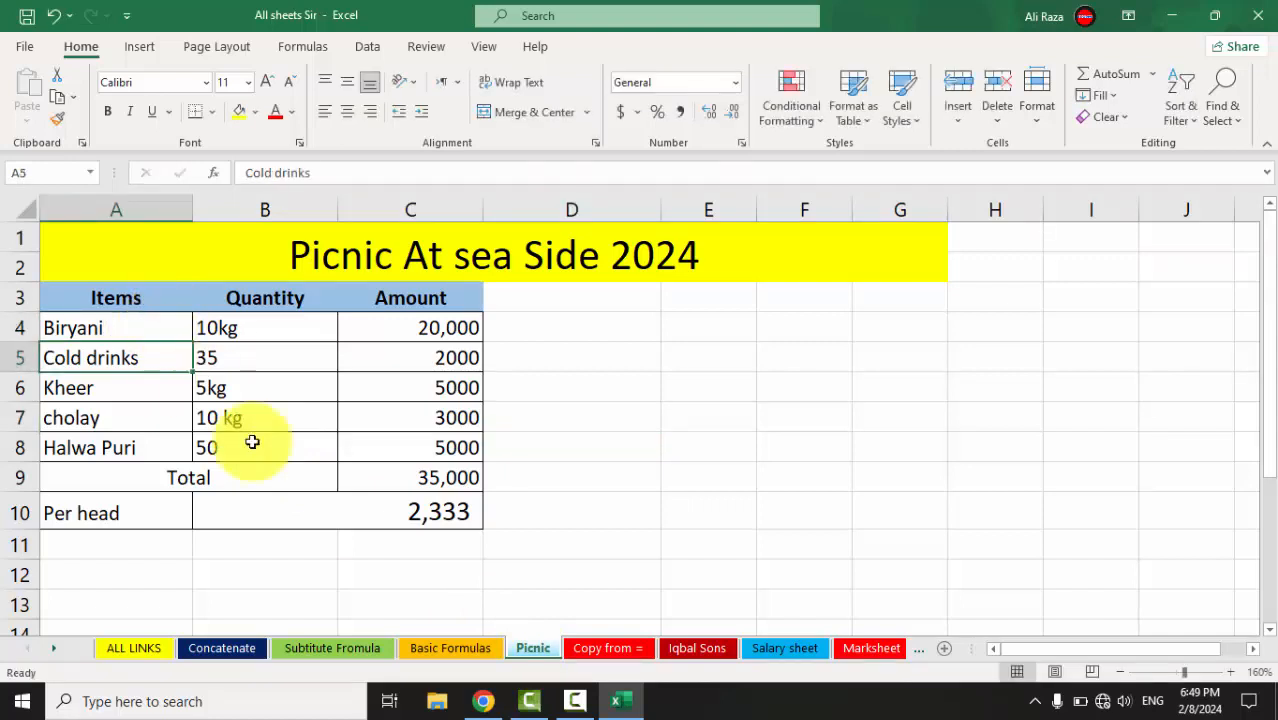
pyautogui.click(590, 650)
pyautogui.click(340, 259)
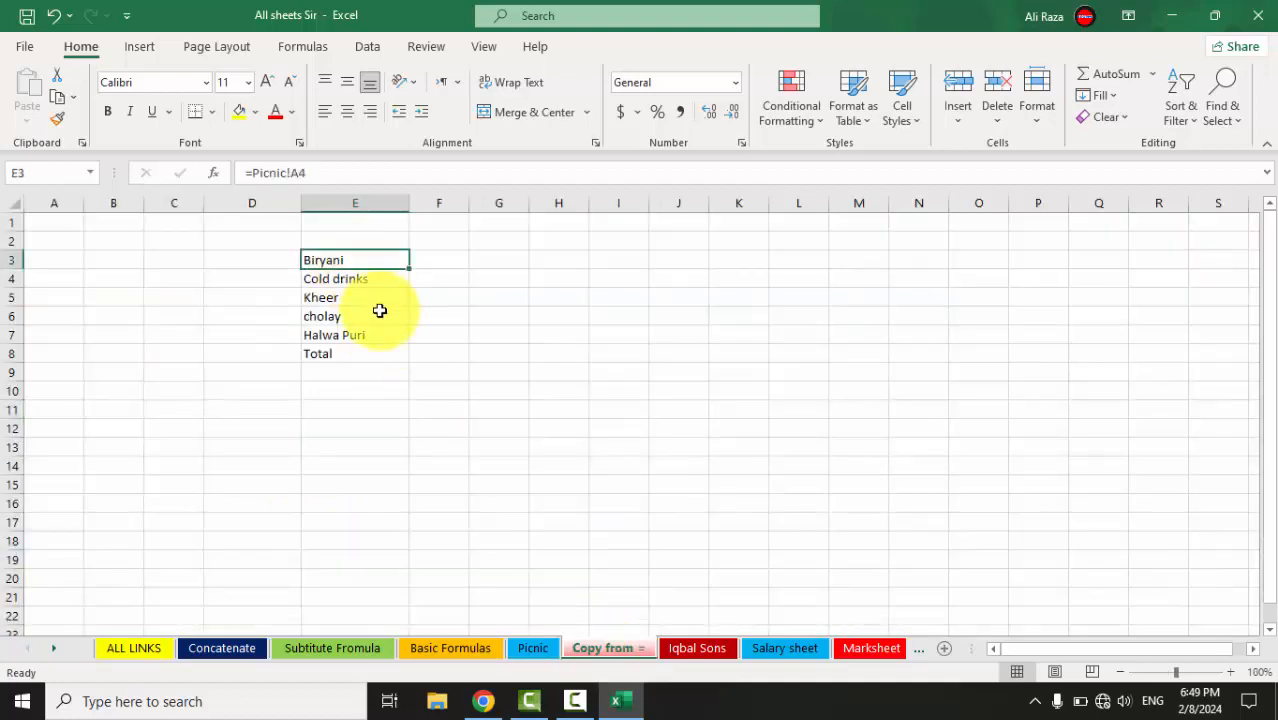
# Open the Iqbal Sons sheet and replace its title in A1 with "Product Sheet"
pyautogui.click(697, 650)
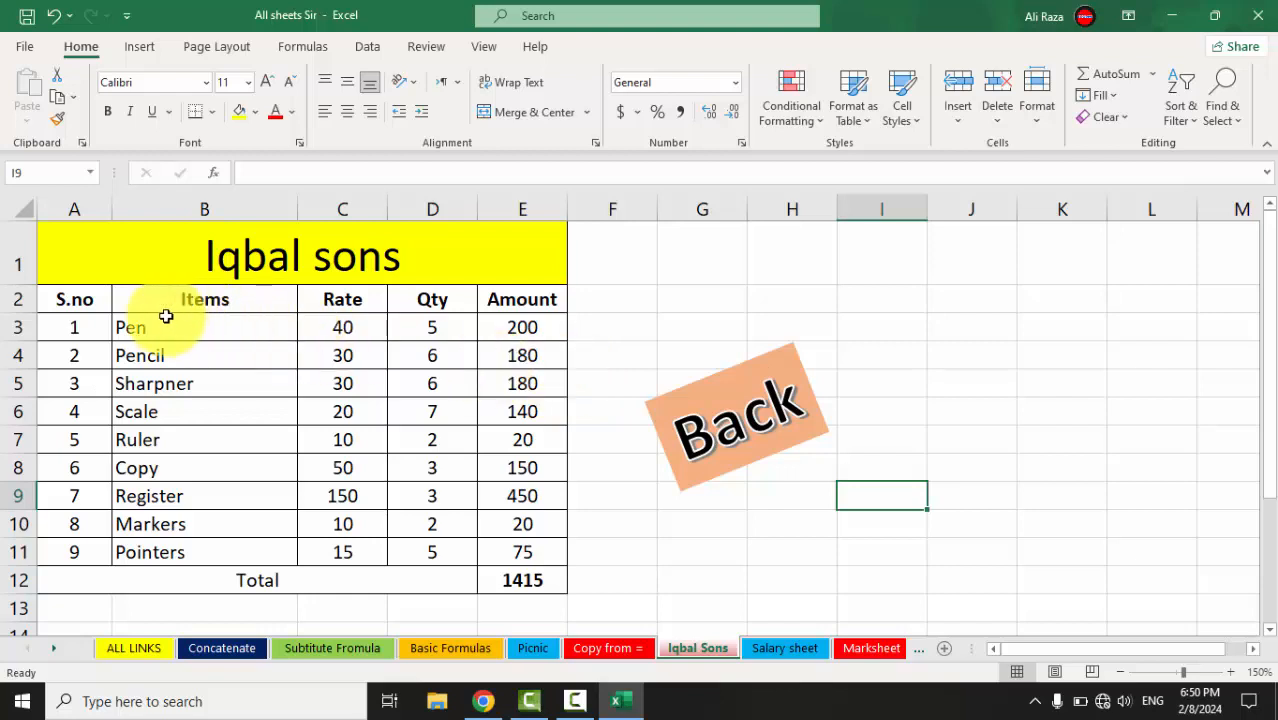
pyautogui.moveTo(58, 302); pyautogui.dragTo(505, 297)
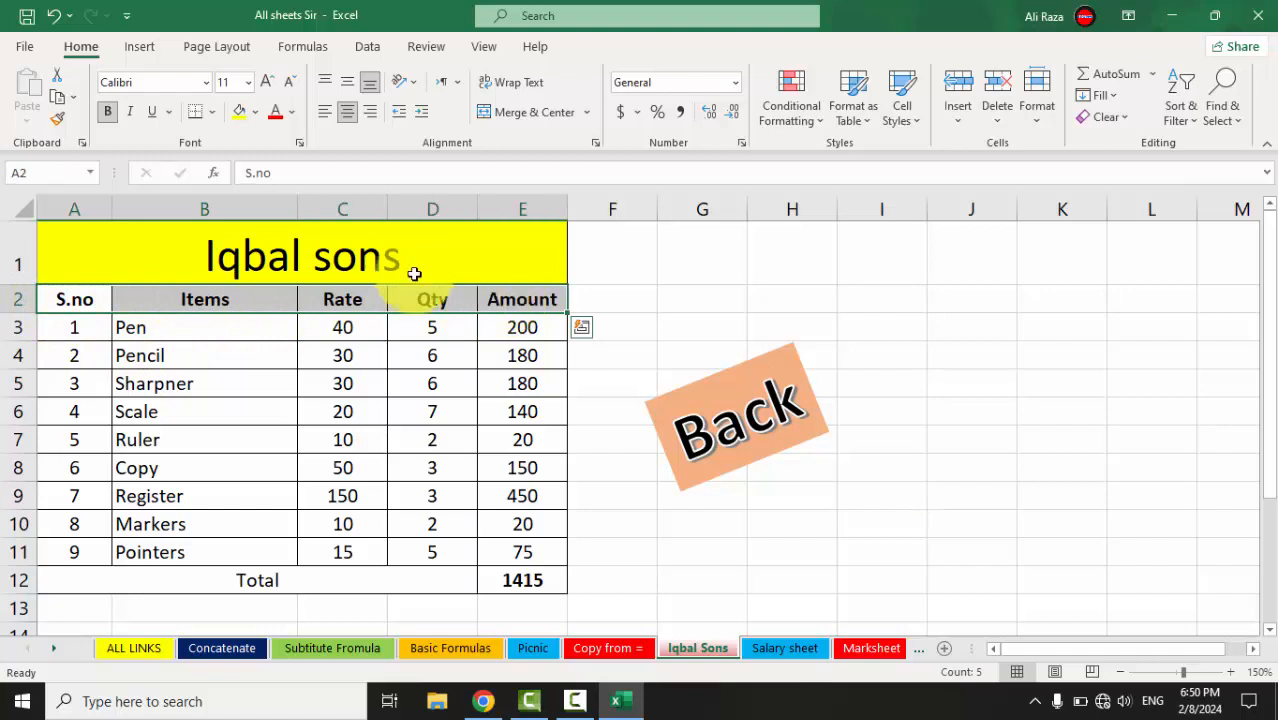
pyautogui.click(283, 252)
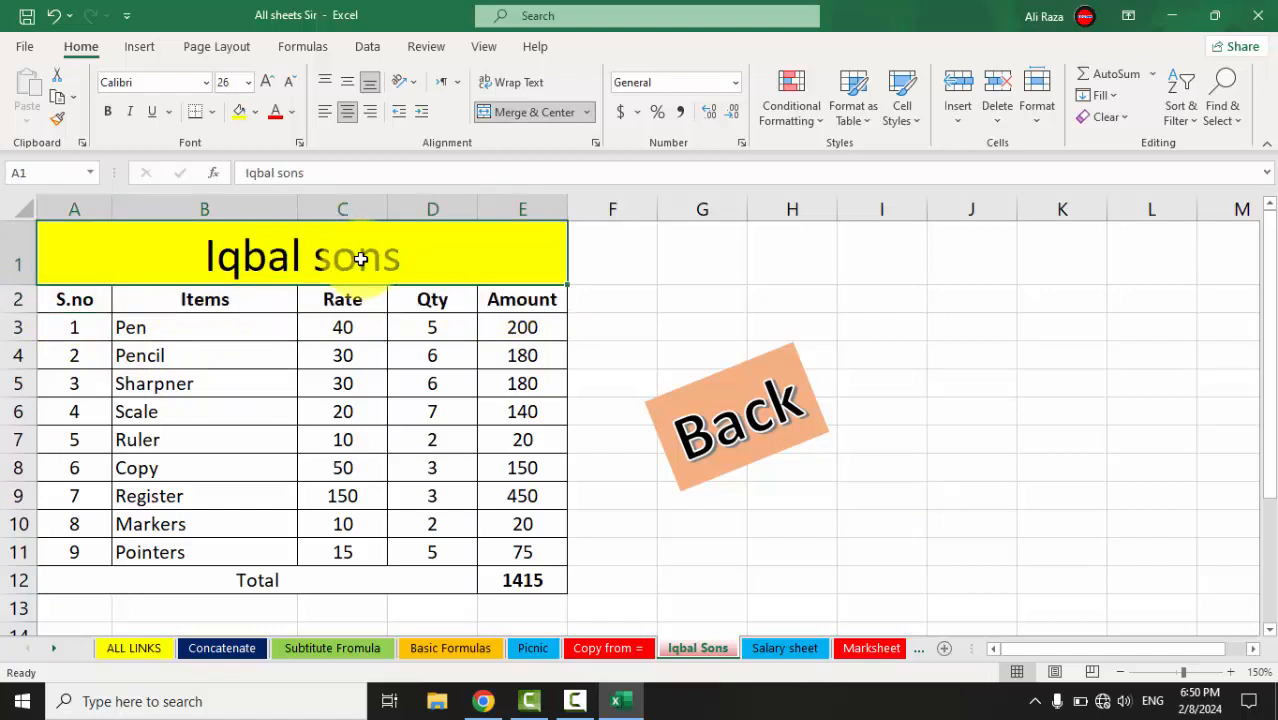
pyautogui.write('Procu')
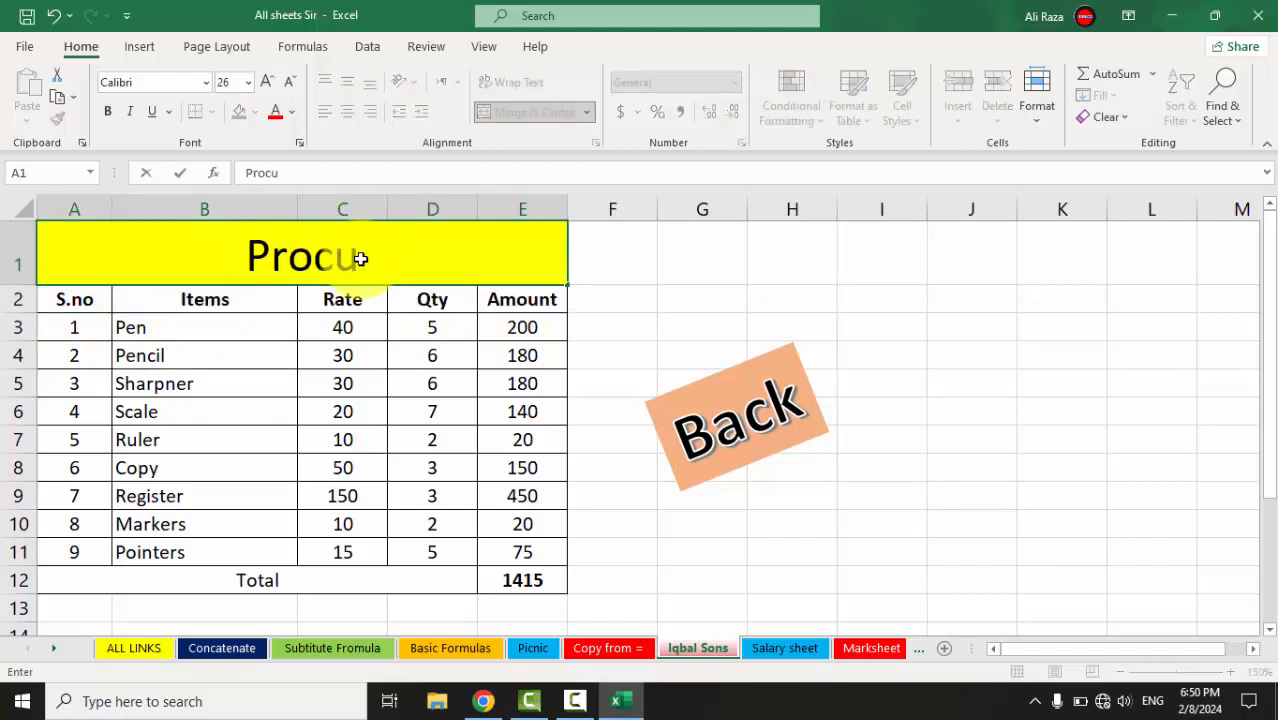
pyautogui.write('\\\\')
pyautogui.press('BackSpace')
pyautogui.press('BackSpace')
pyautogui.press('BackSpace')
pyautogui.press('BackSpace')
pyautogui.press('BackSpace')
pyautogui.press('BackSpace')
pyautogui.press('BackSpace')
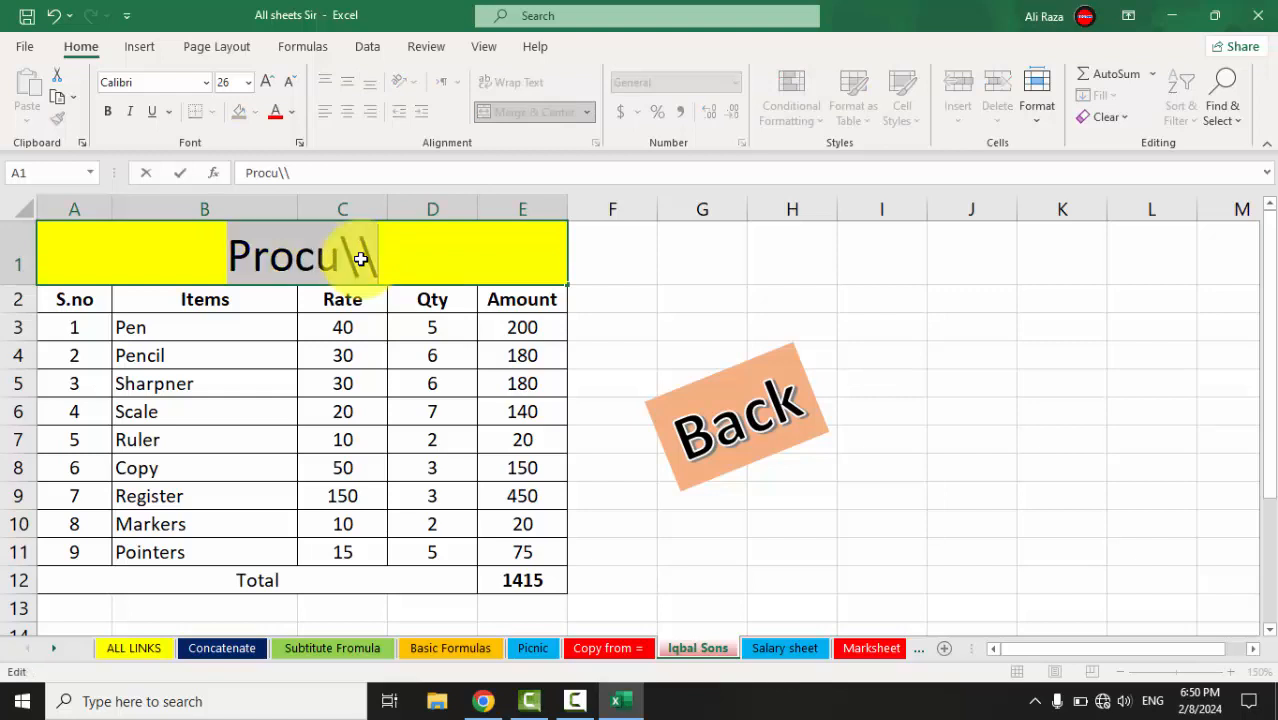
pyautogui.write('duct ')
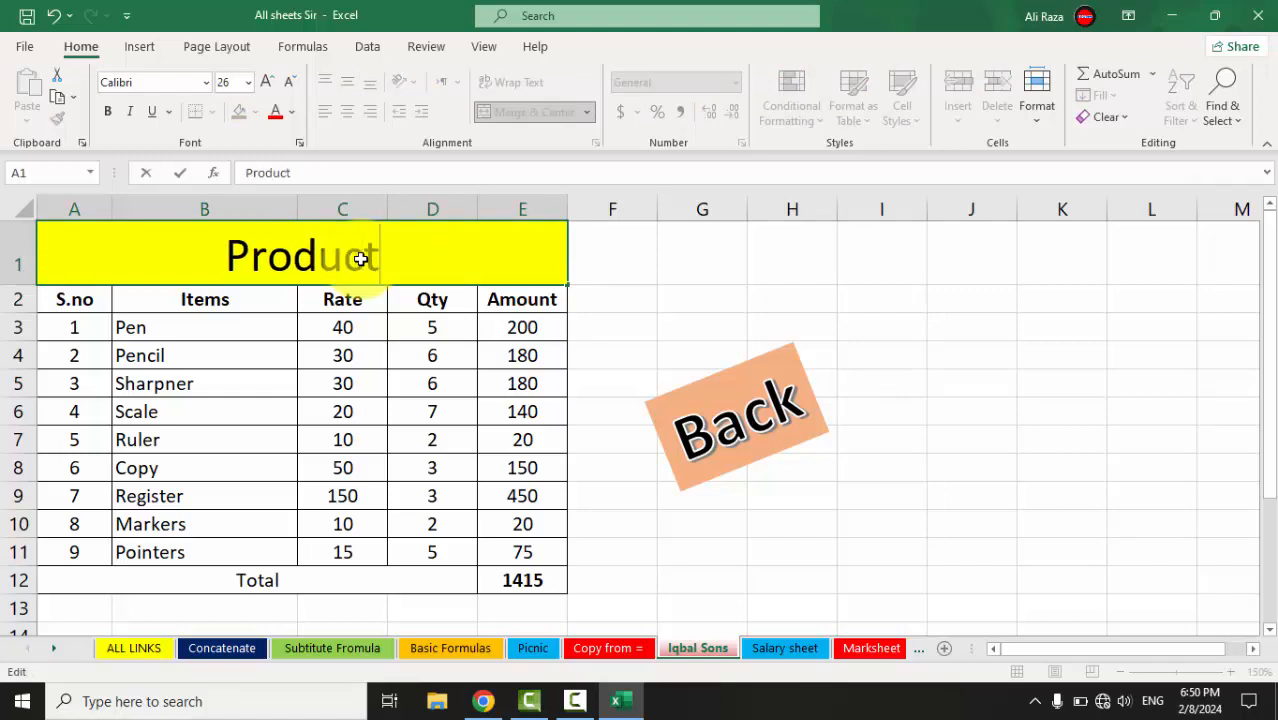
pyautogui.write('Sheet')
pyautogui.press('Return')
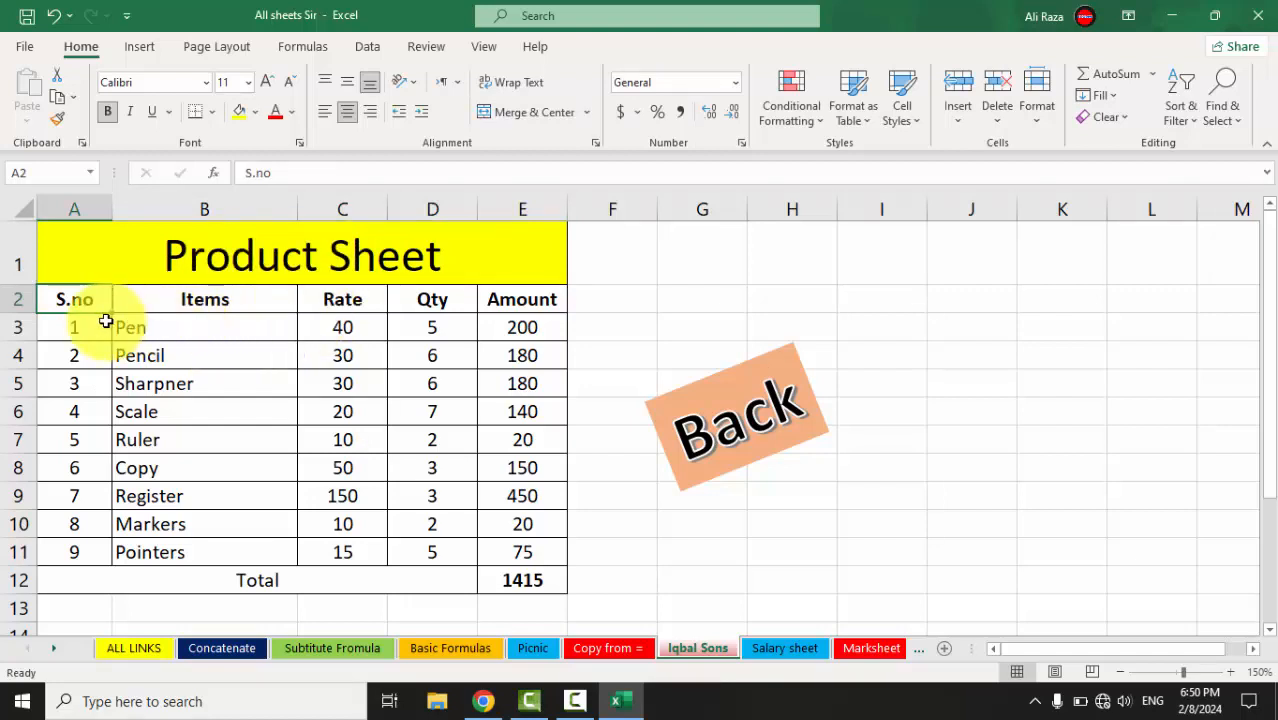
# Clear the S.no values in A3:A11 of the product table
pyautogui.click(160, 297)
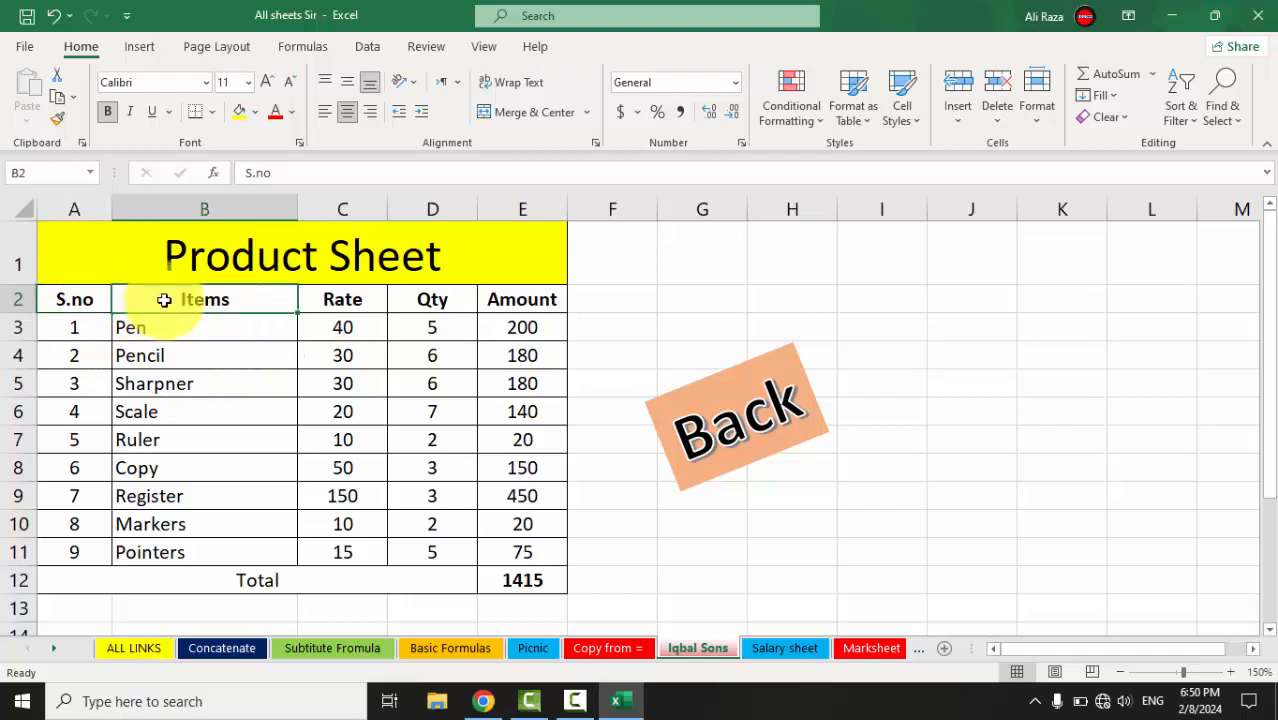
pyautogui.moveTo(67, 330); pyautogui.dragTo(66, 552)
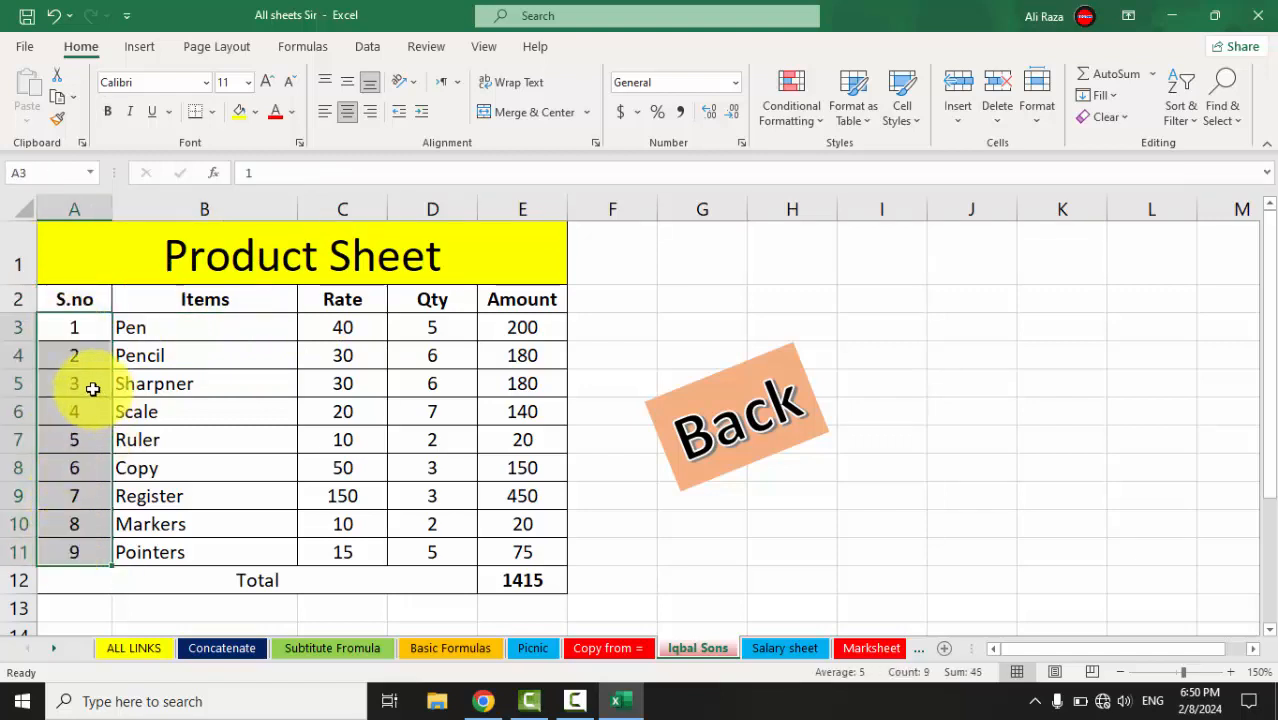
pyautogui.press('Delete')
# Enter 1 and 2 in A3 and A4 and fill the S.no series down through A11
pyautogui.click(72, 325)
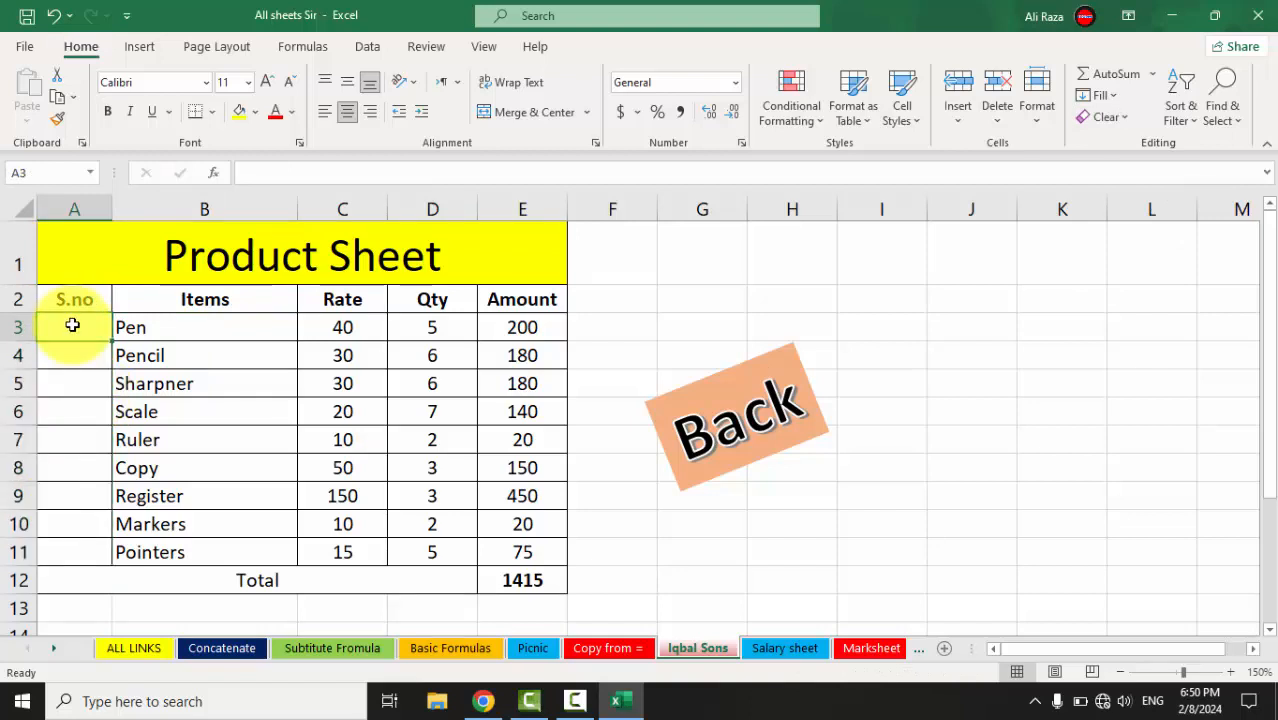
pyautogui.write('1')
pyautogui.press('Return')
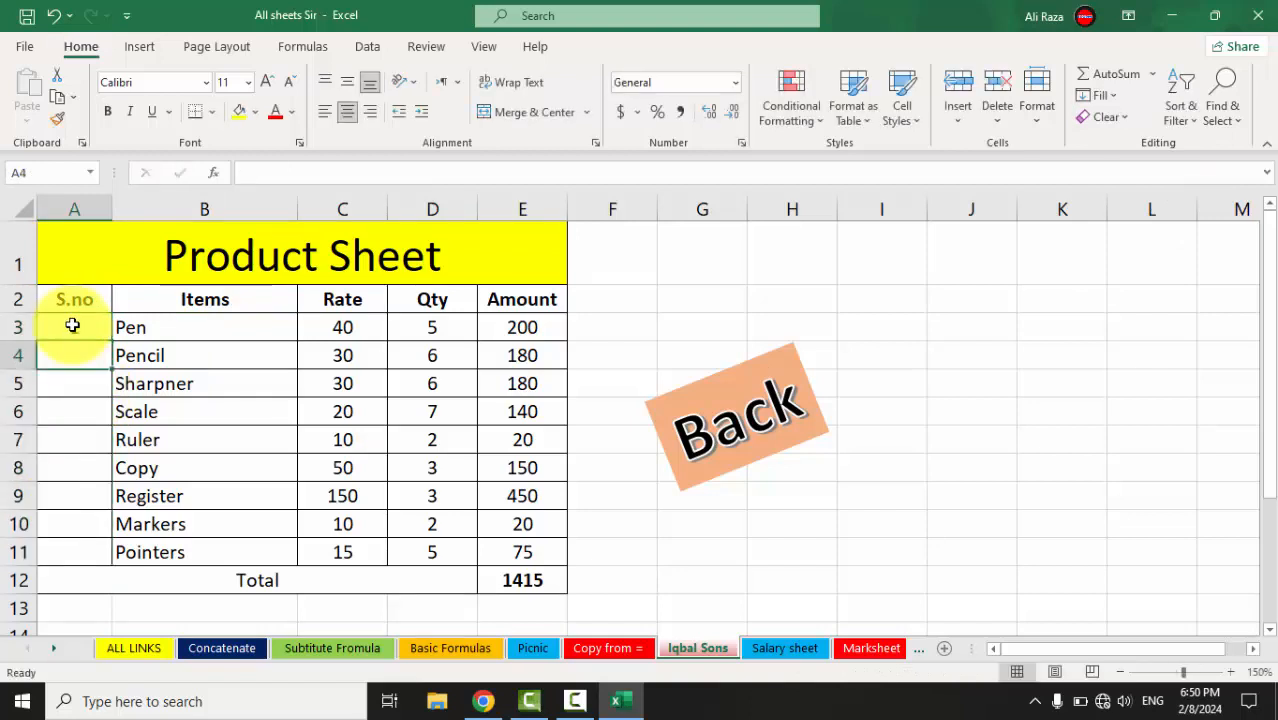
pyautogui.write('2')
pyautogui.moveTo(130, 354); pyautogui.dragTo(84, 327)
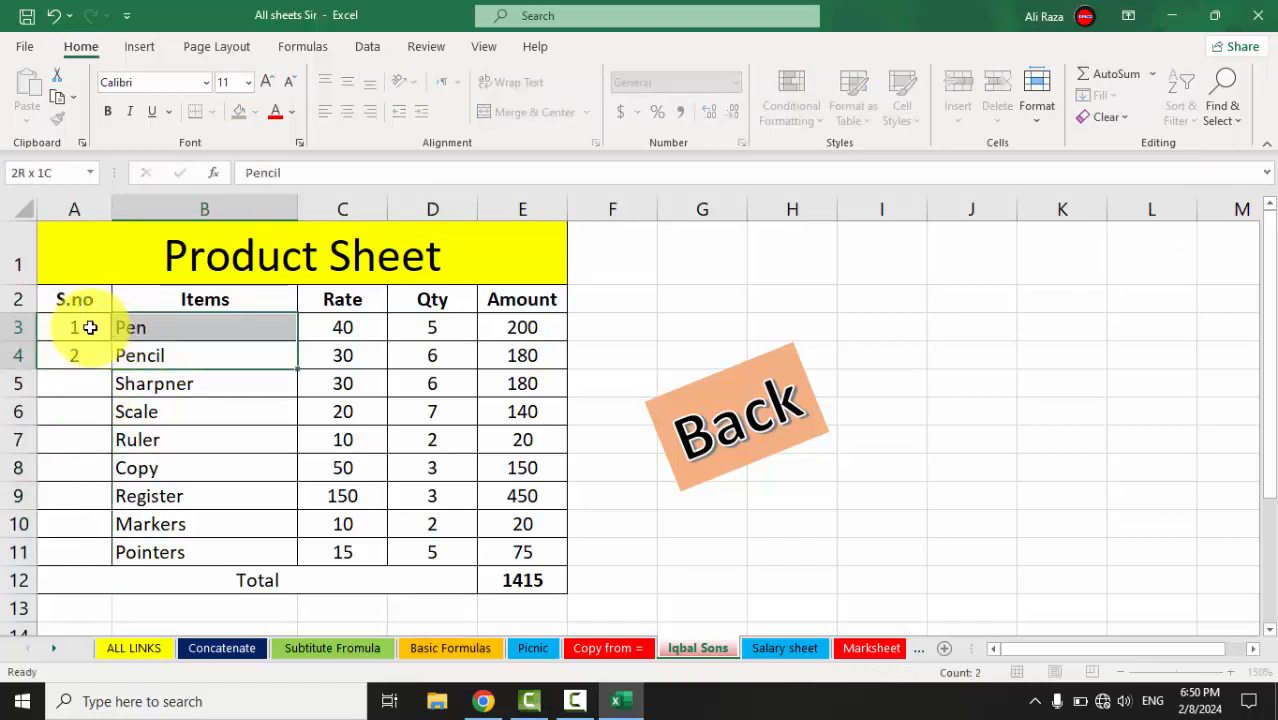
pyautogui.click(84, 327)
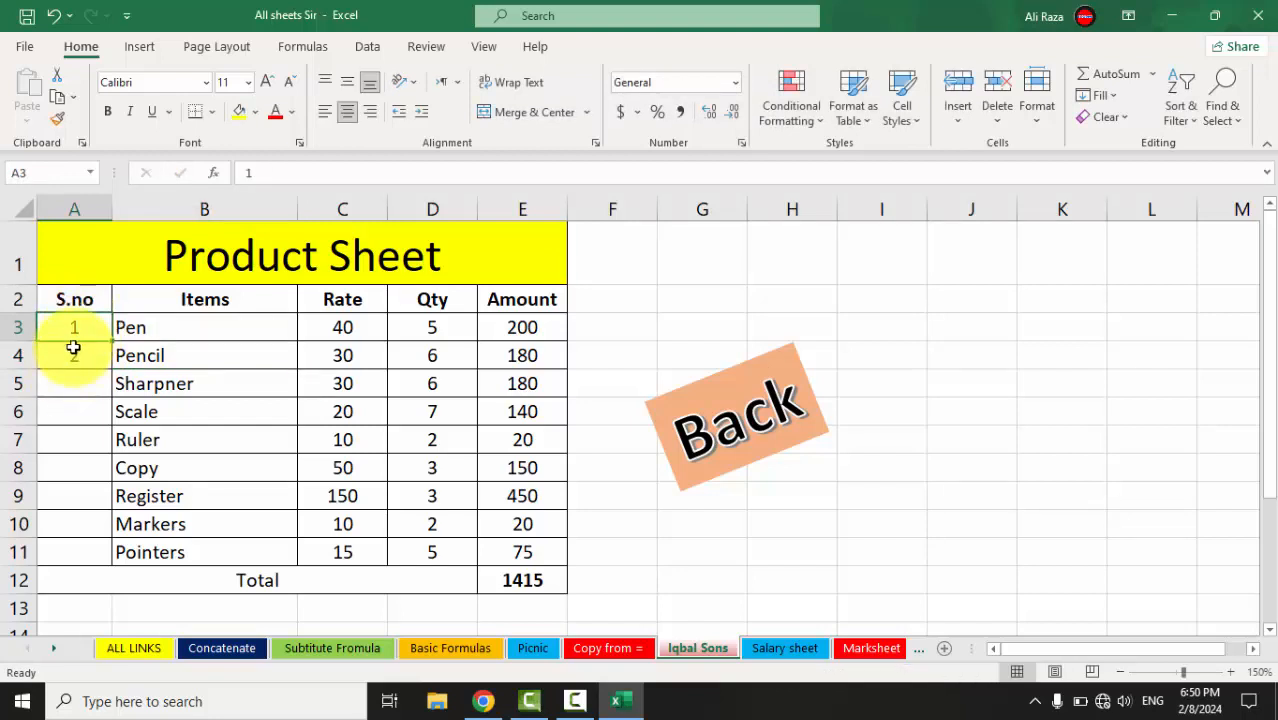
pyautogui.click(76, 340)
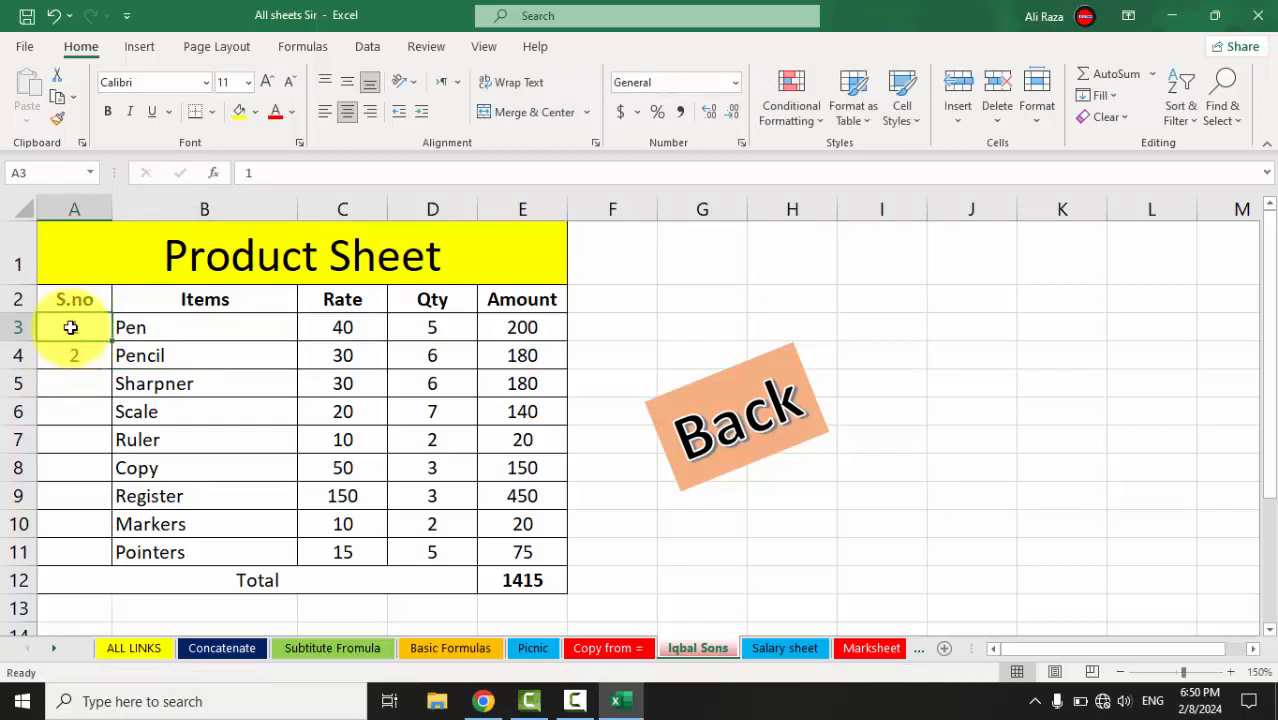
pyautogui.moveTo(71, 327); pyautogui.dragTo(71, 352)
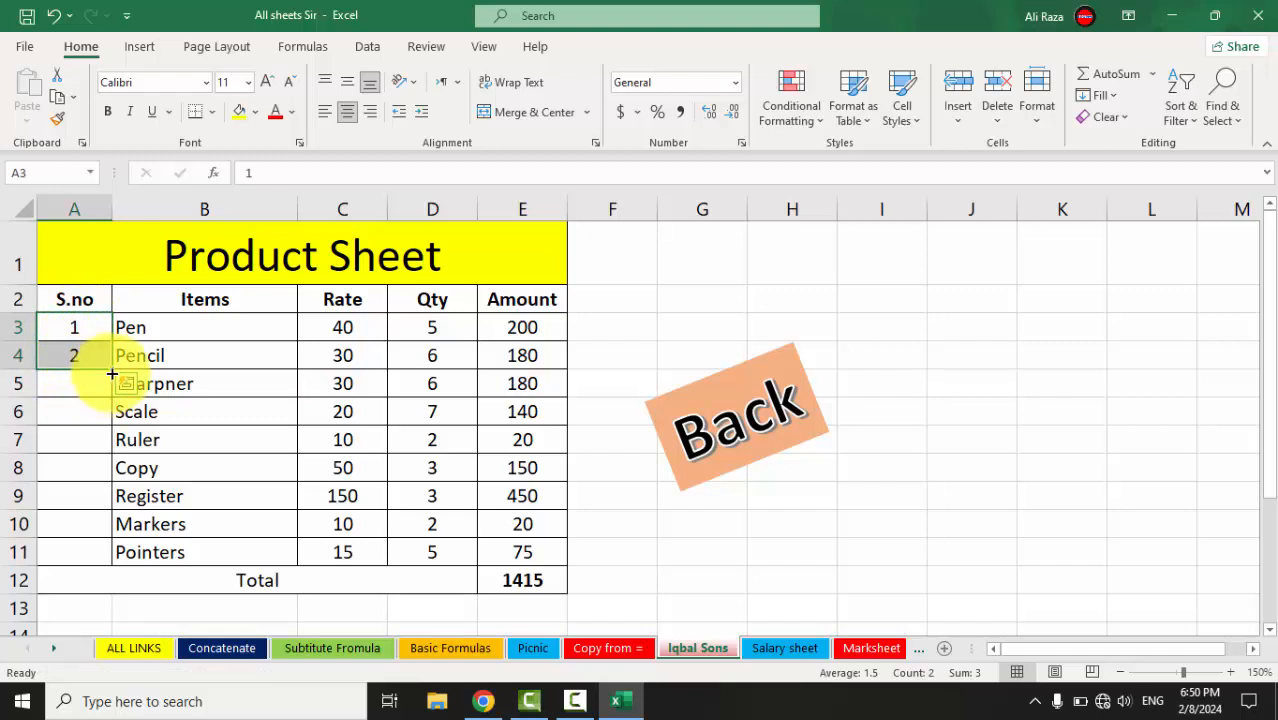
pyautogui.doubleClick(111, 370)
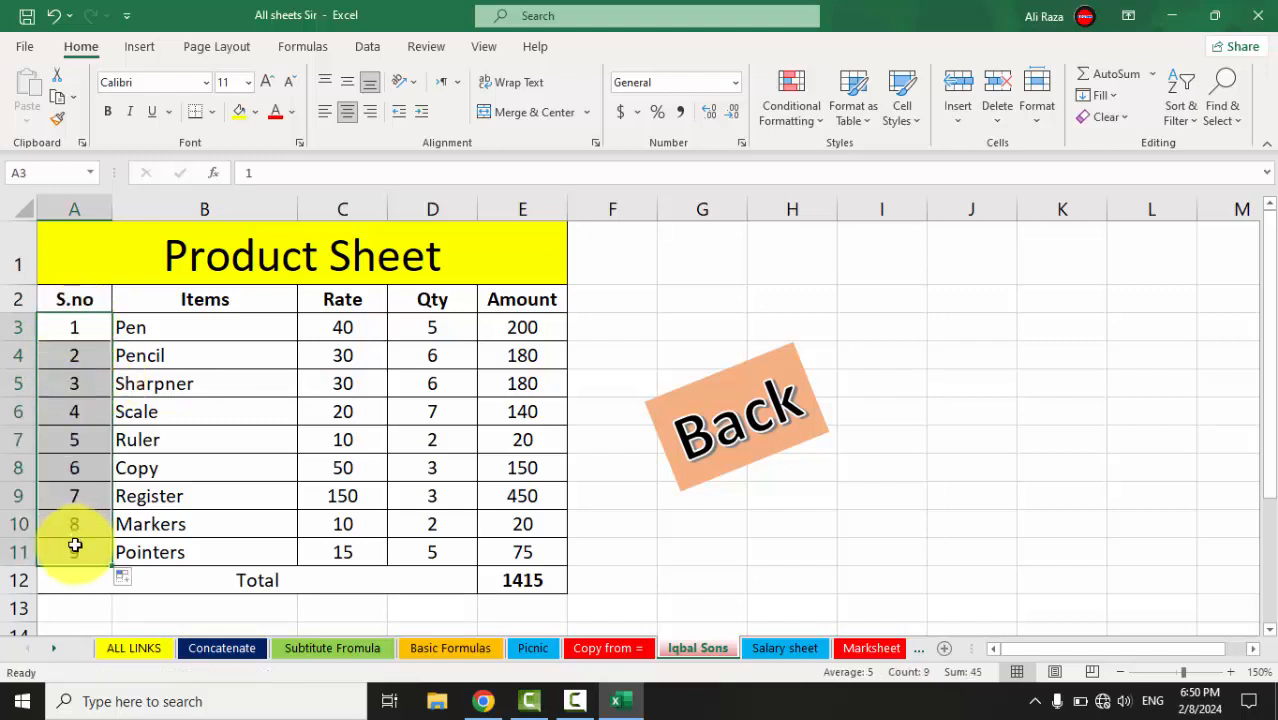
# Examine the Items and Rate columns and the item, rate and quantity of the Pen row
pyautogui.moveTo(177, 320); pyautogui.dragTo(148, 540)
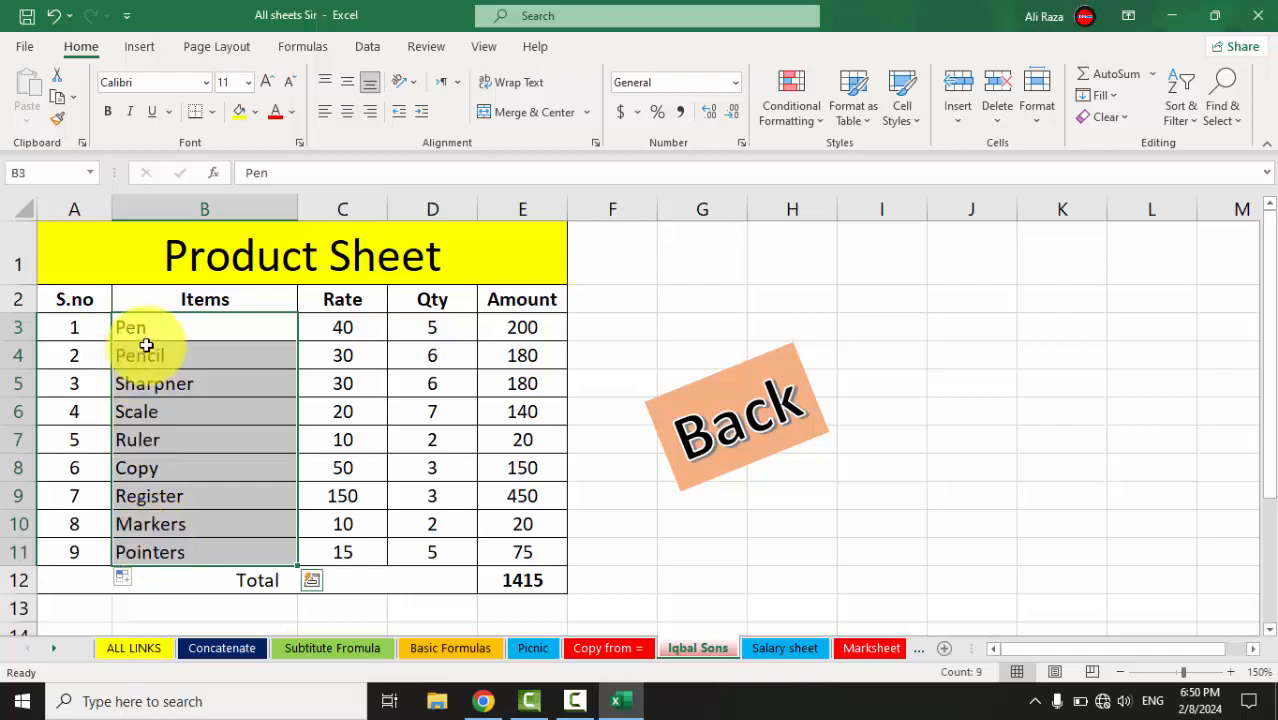
pyautogui.moveTo(337, 328); pyautogui.dragTo(334, 533)
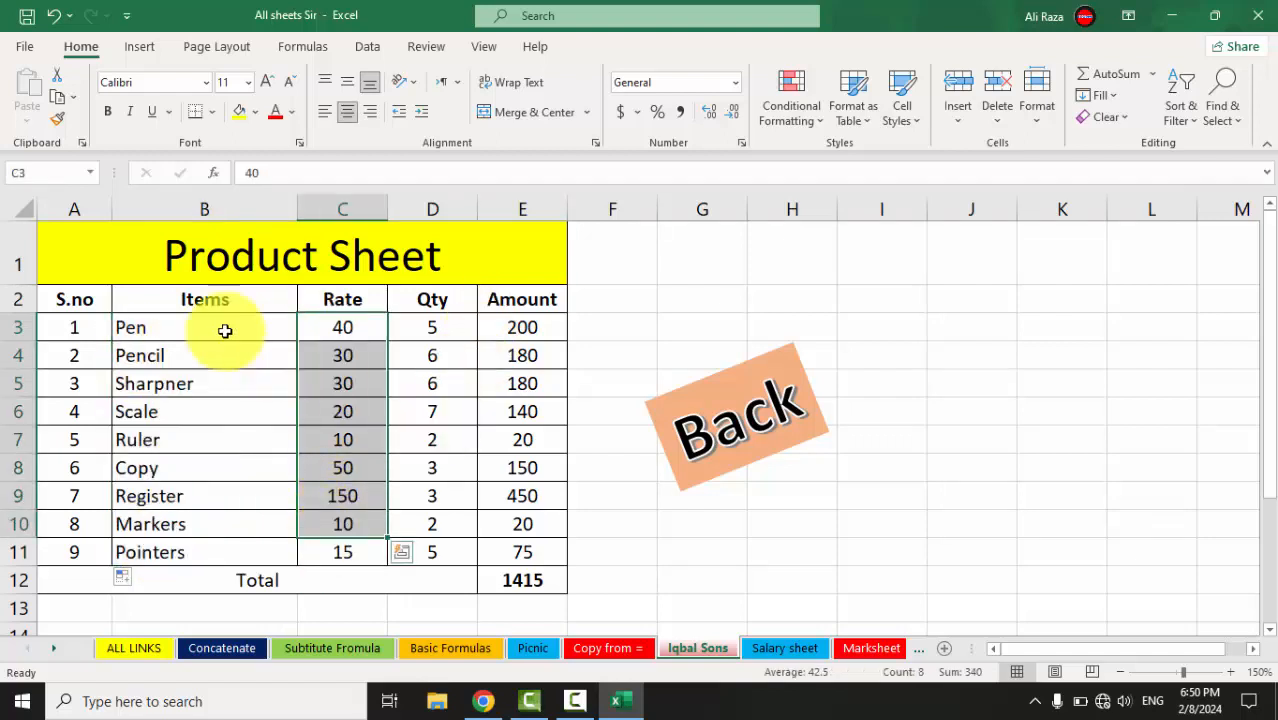
pyautogui.click(160, 323)
pyautogui.click(335, 322)
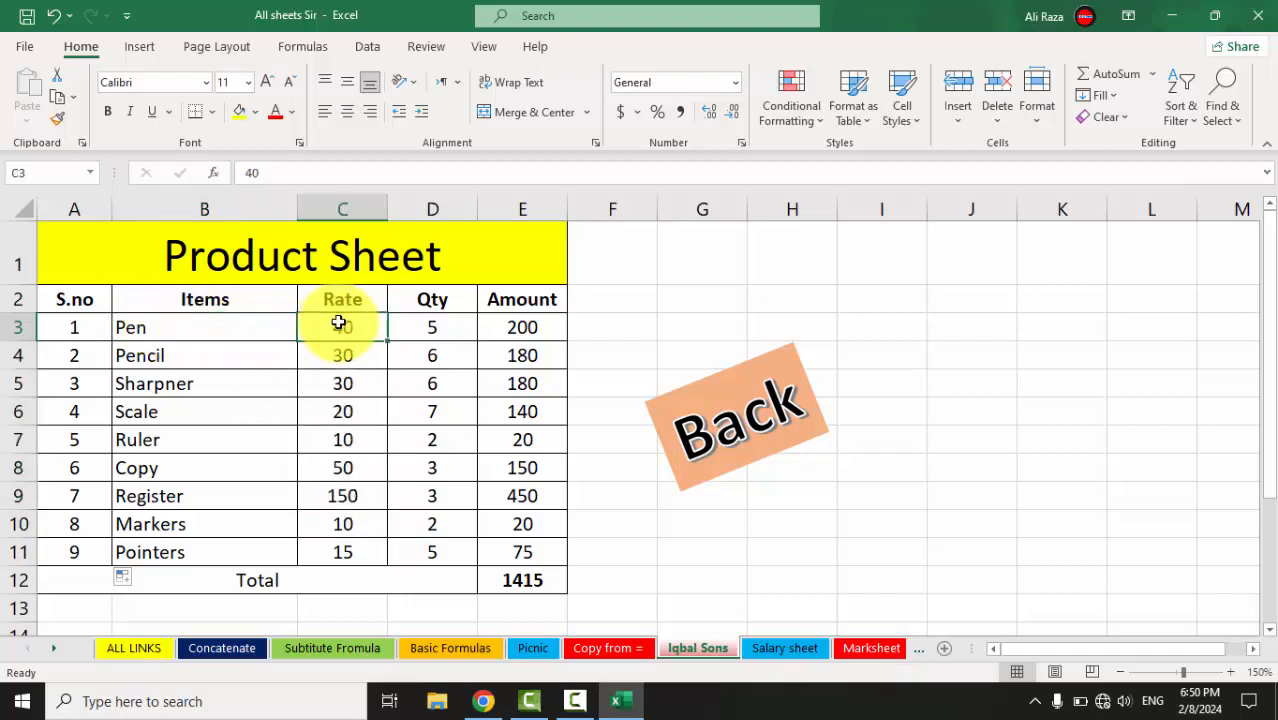
pyautogui.click(414, 322)
# Replace the Pen amount in E3 with the formula =C3*D3 and fill it down through E11
pyautogui.click(527, 338)
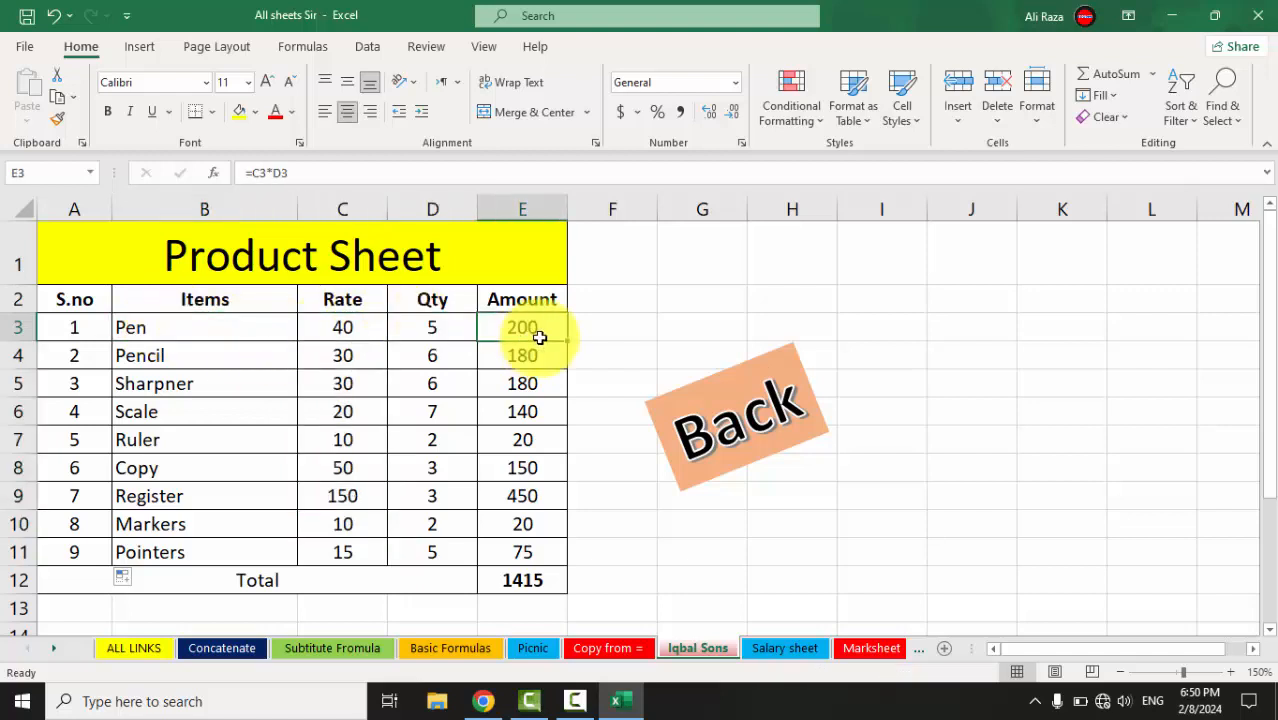
pyautogui.doubleClick(540, 338)
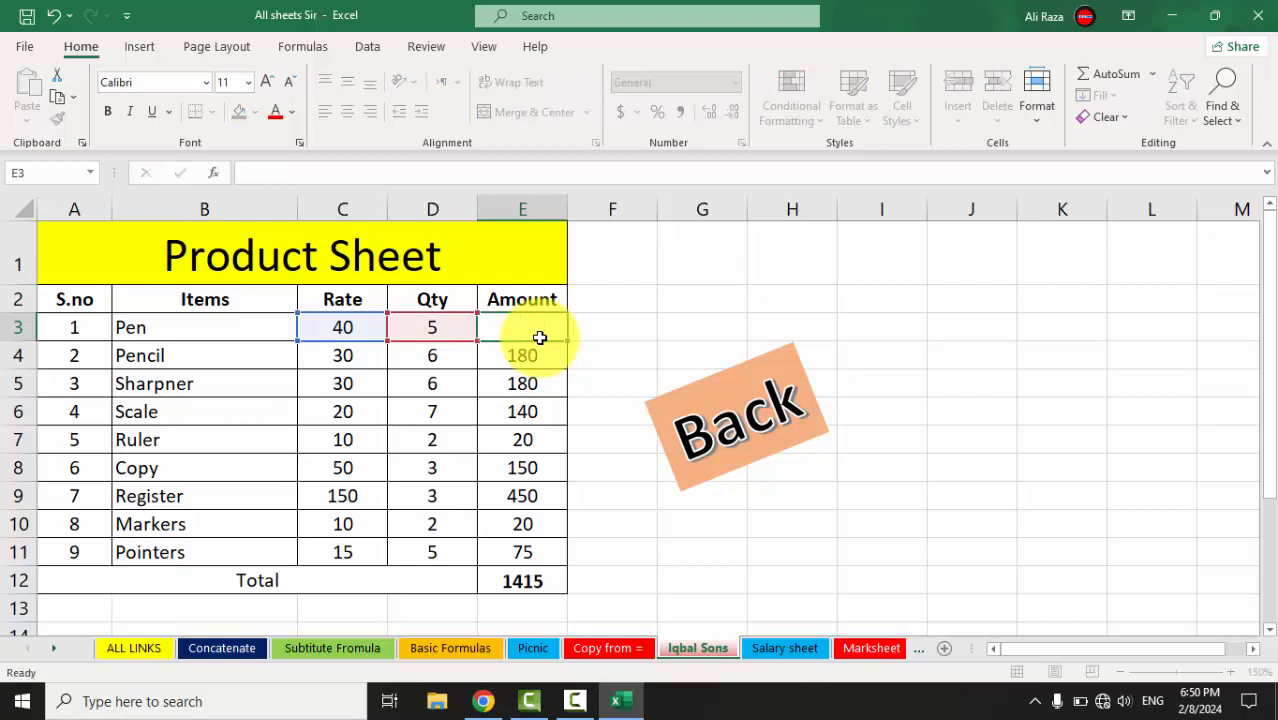
pyautogui.hotkey('ctrl', 'Return')
pyautogui.write('=')
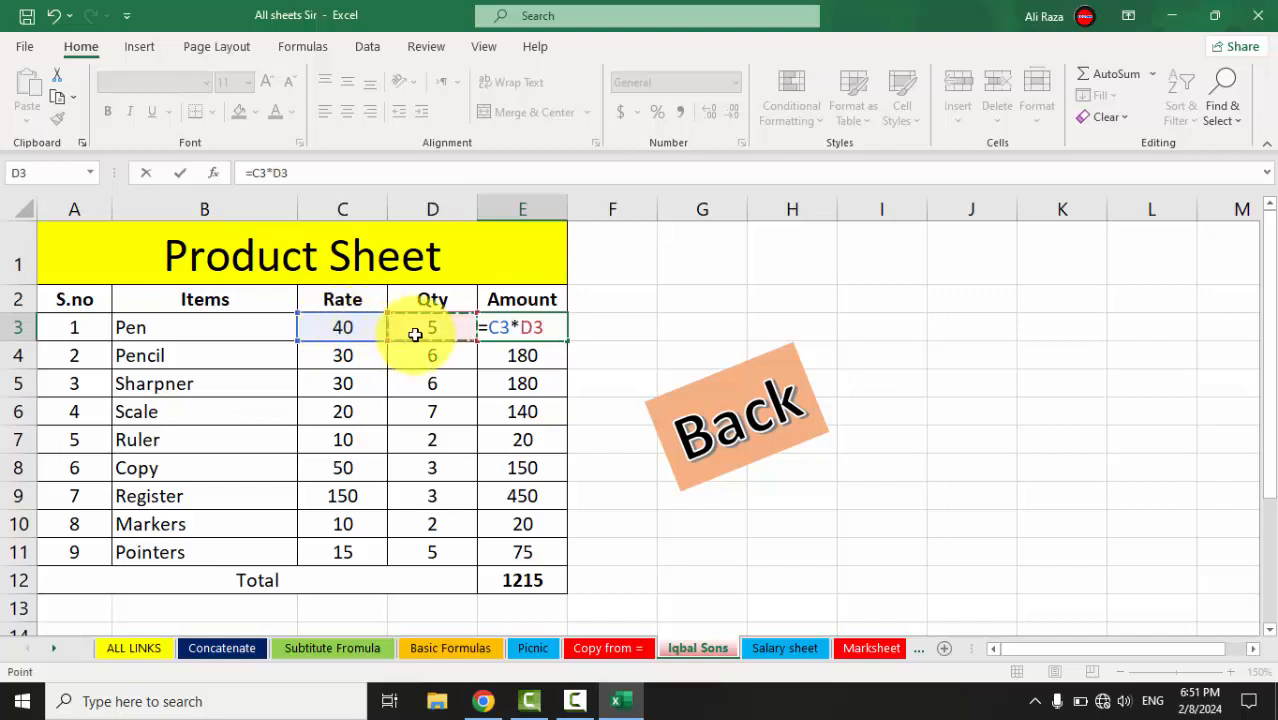
pyautogui.hotkey('ctrl', 'Return')
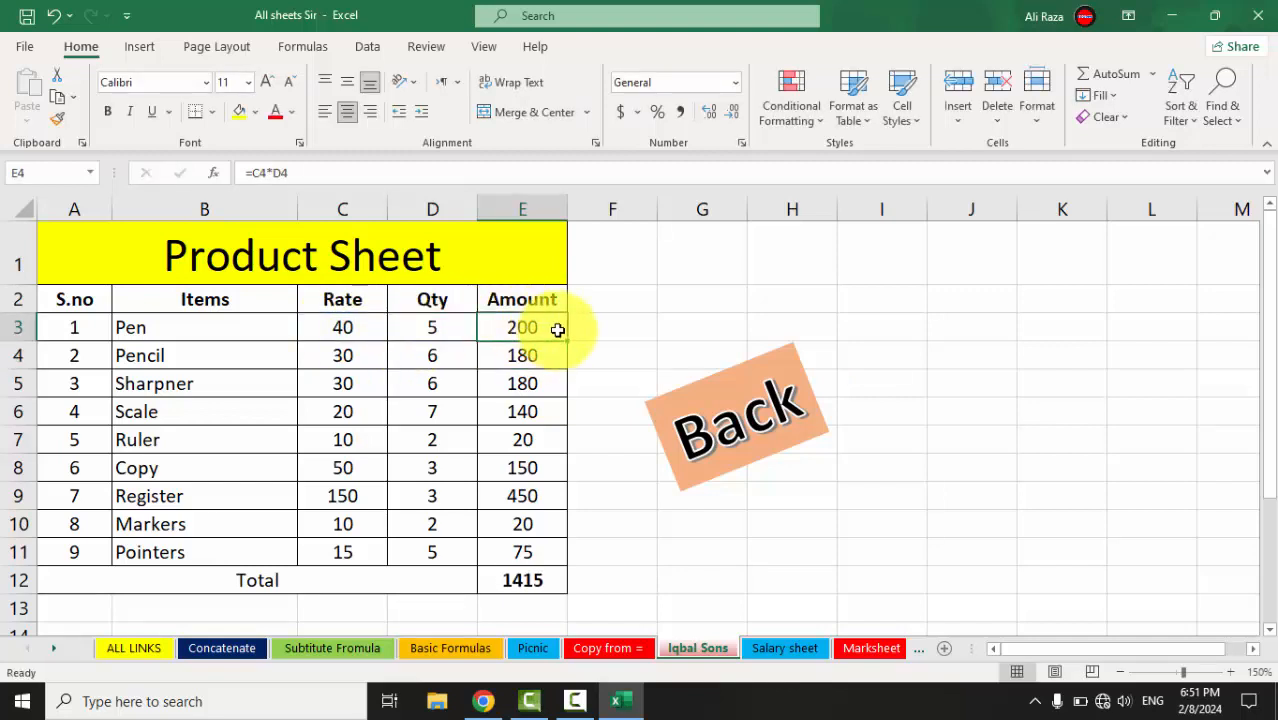
pyautogui.moveTo(570, 344); pyautogui.dragTo(555, 558)
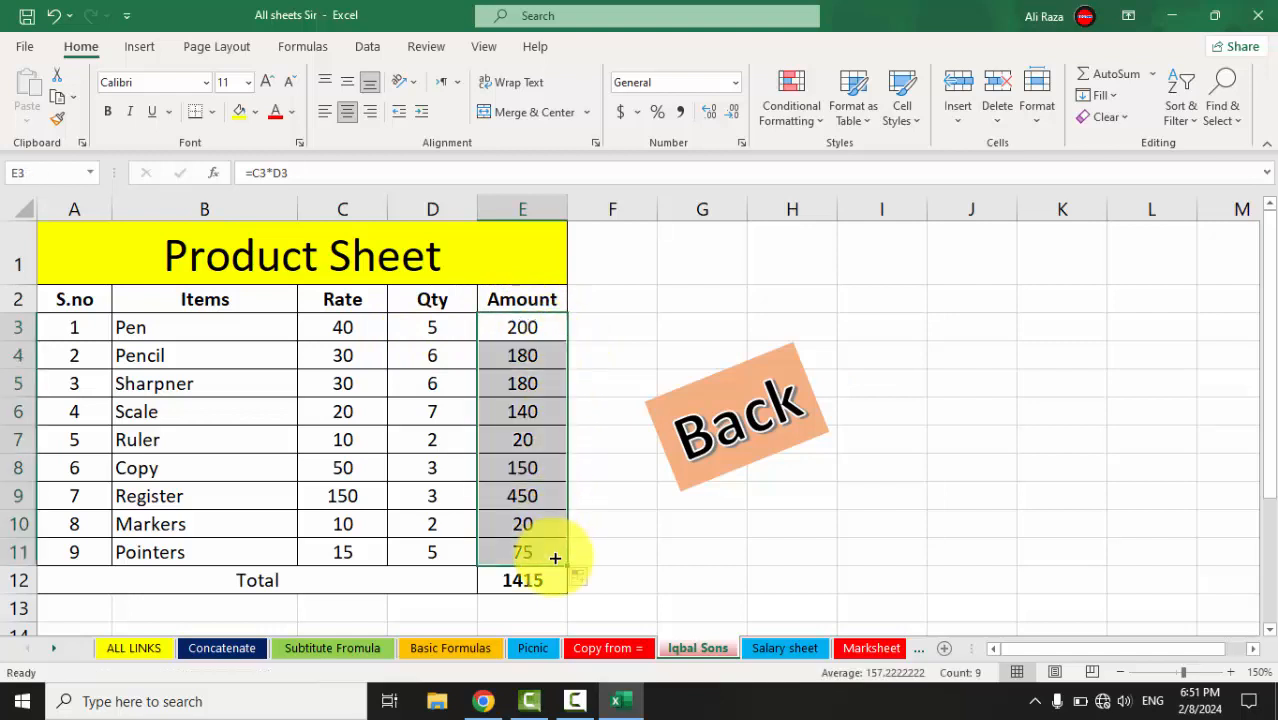
# Unmerge the Total label cells A12:D12 and merge and centre them again
pyautogui.click(379, 585)
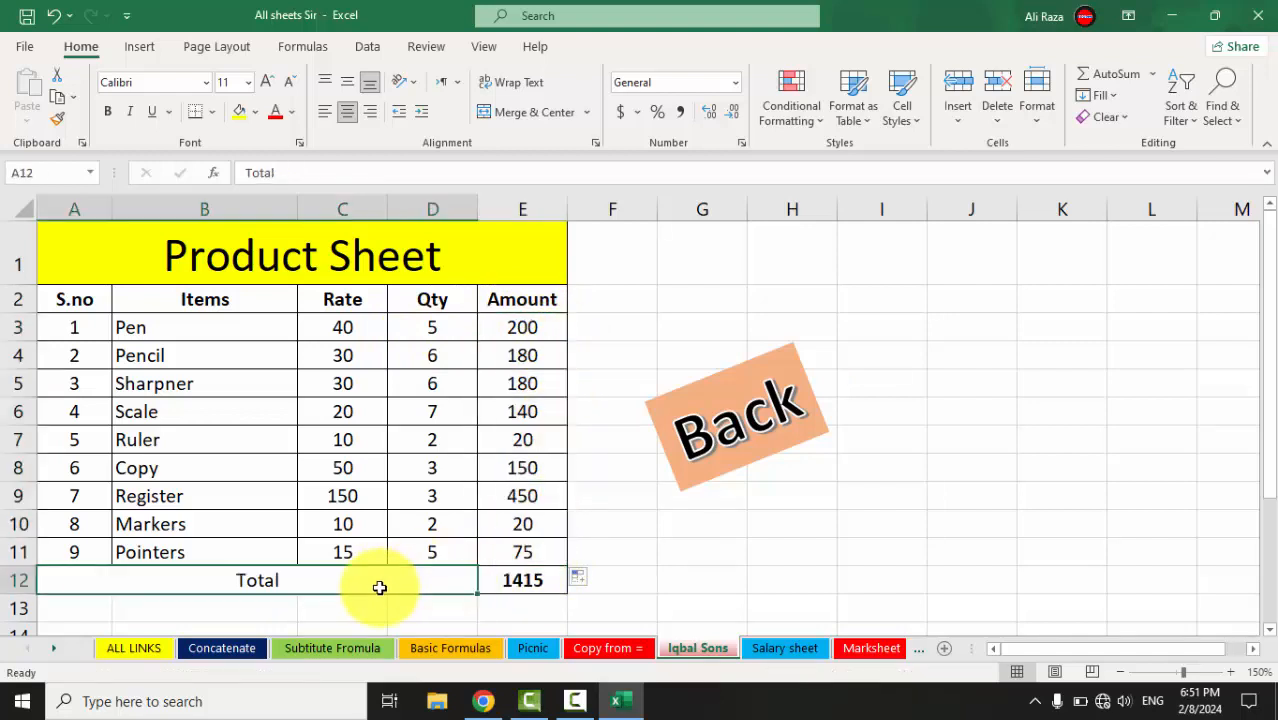
pyautogui.click(518, 115)
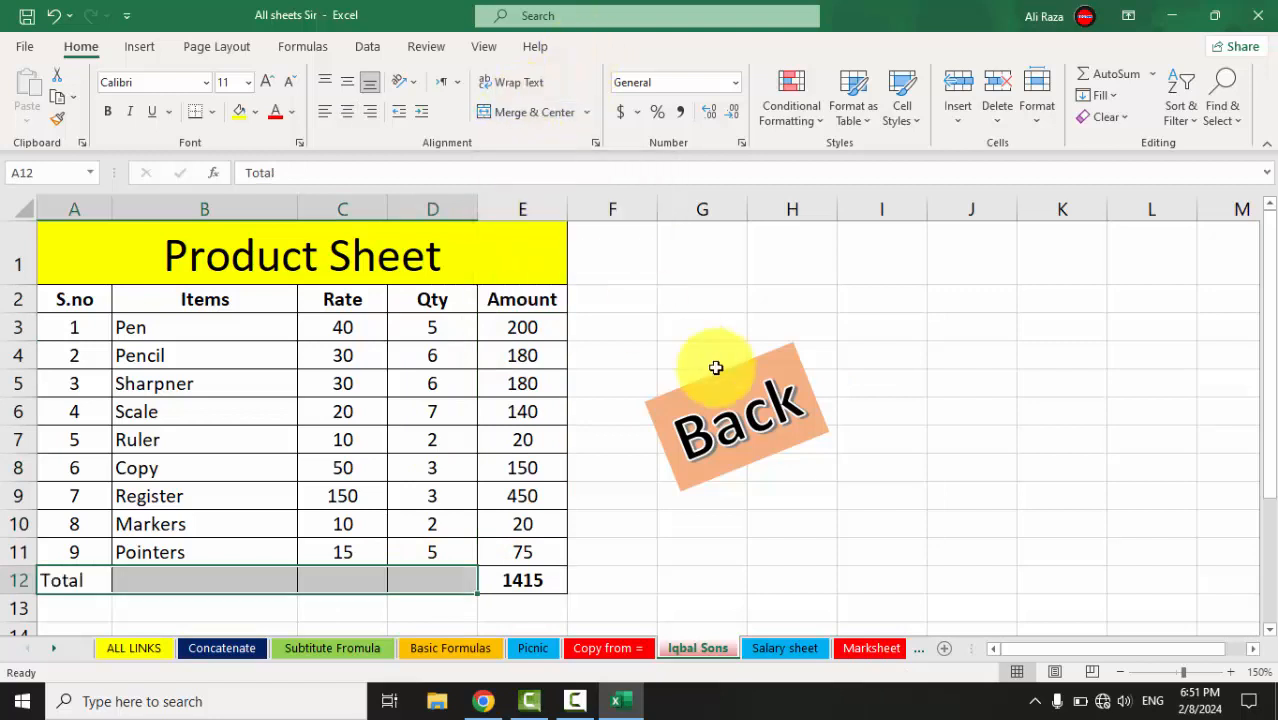
pyautogui.click(836, 502)
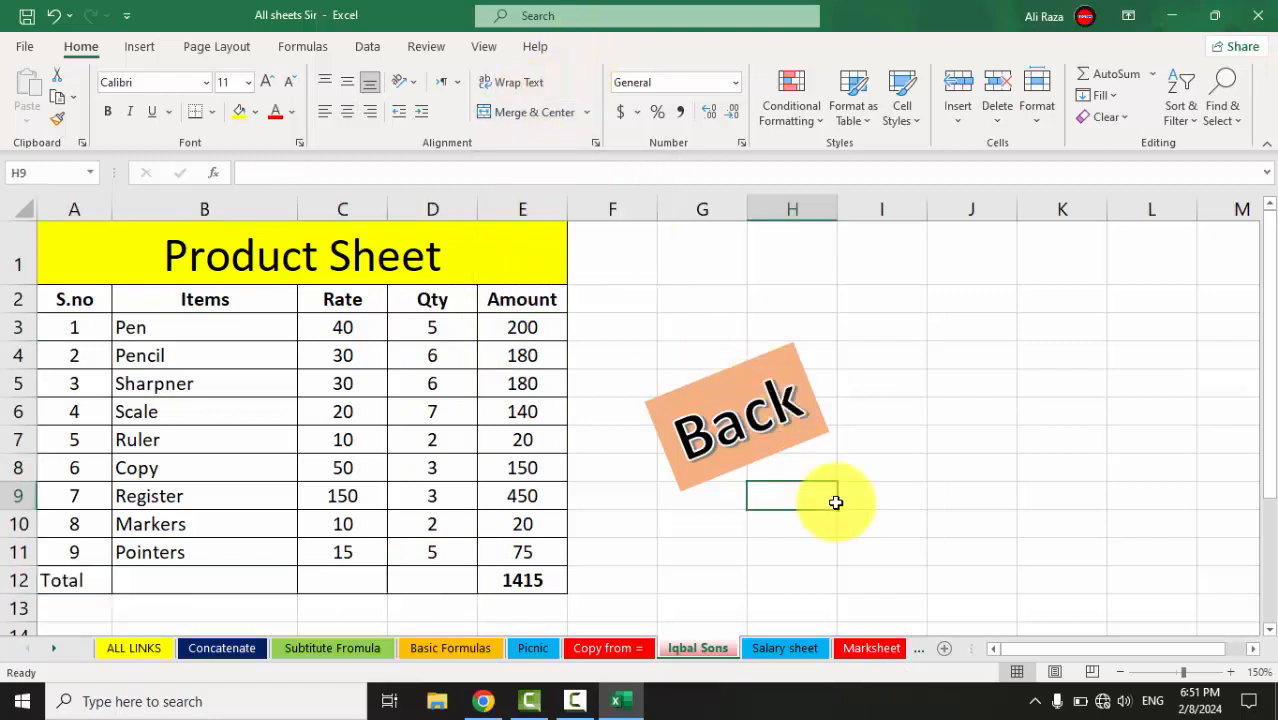
pyautogui.click(63, 580)
pyautogui.moveTo(149, 583); pyautogui.dragTo(401, 579)
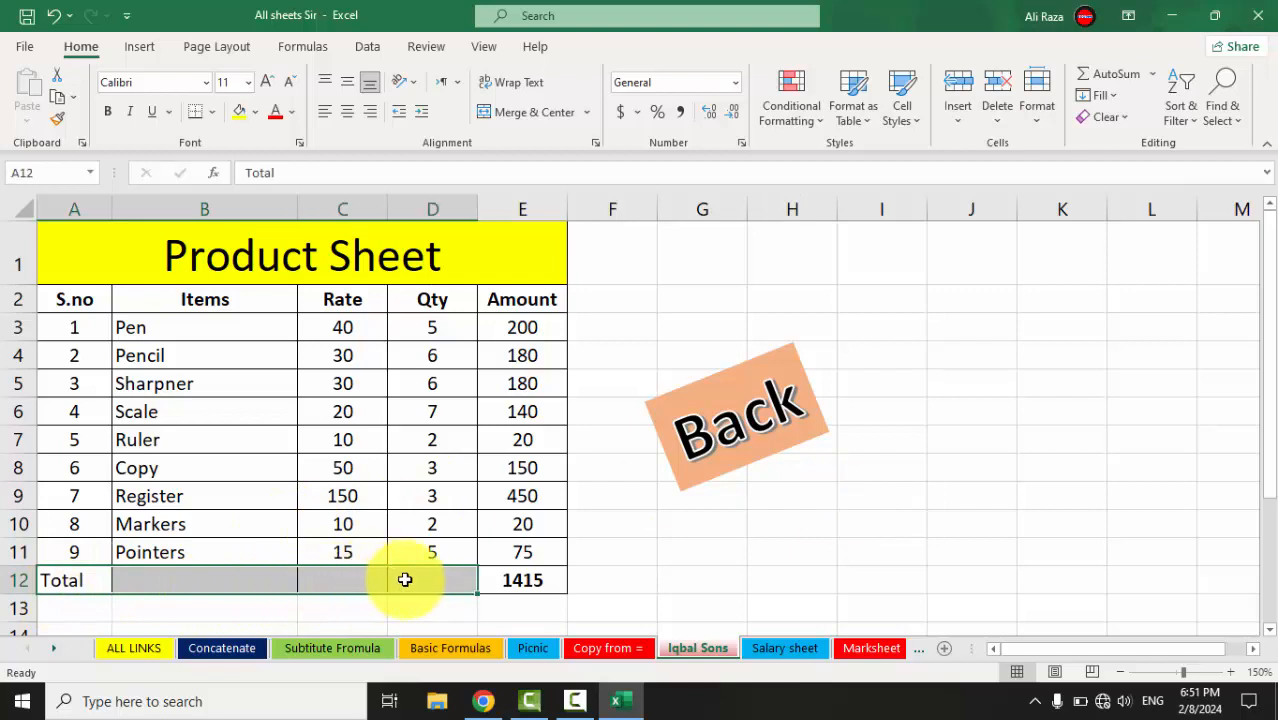
pyautogui.click(525, 113)
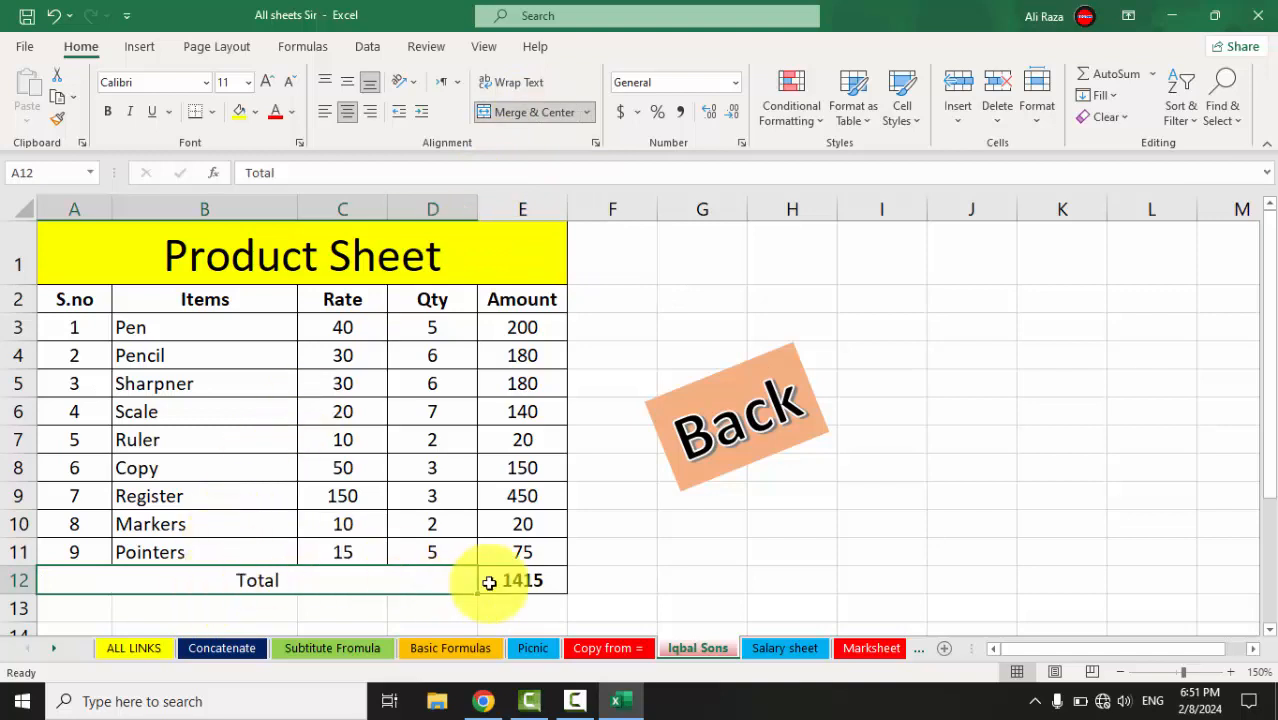
# Replace the contents of total cell E12 with the formula =SUM(E3:E11)
pyautogui.click(485, 579)
pyautogui.doubleClick(503, 580)
pyautogui.press('Escape')
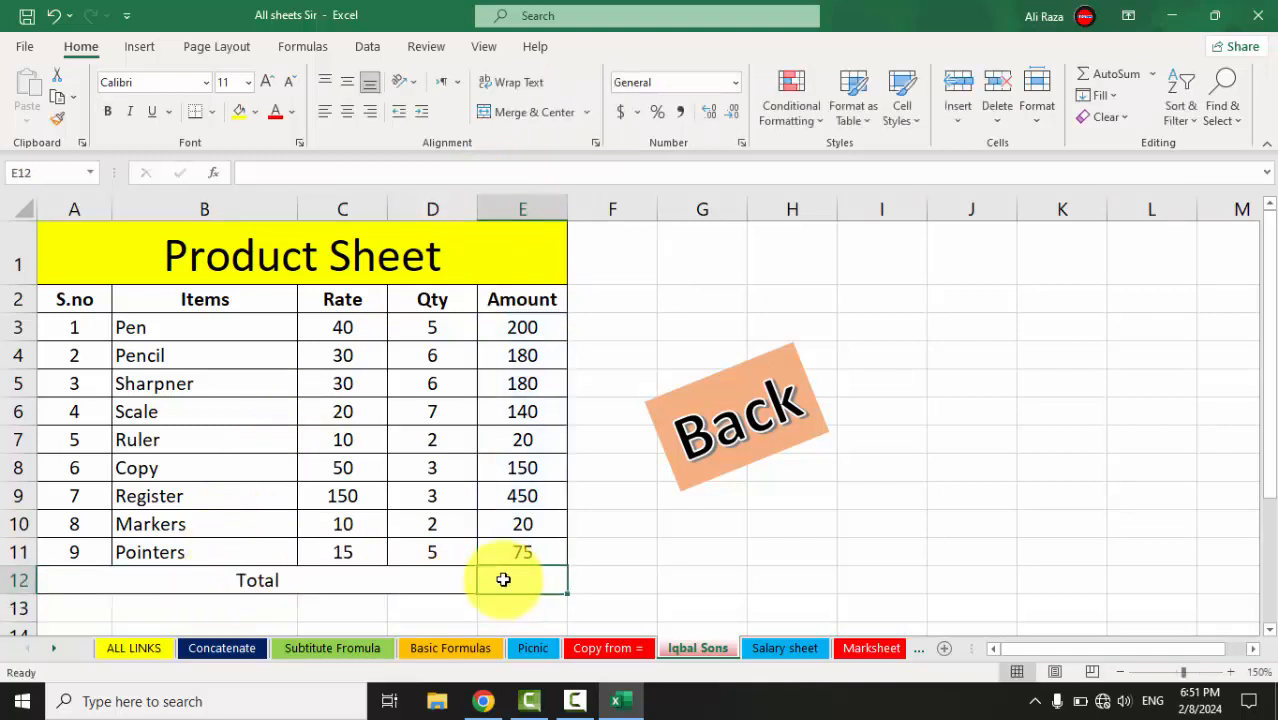
pyautogui.write('=sum(')
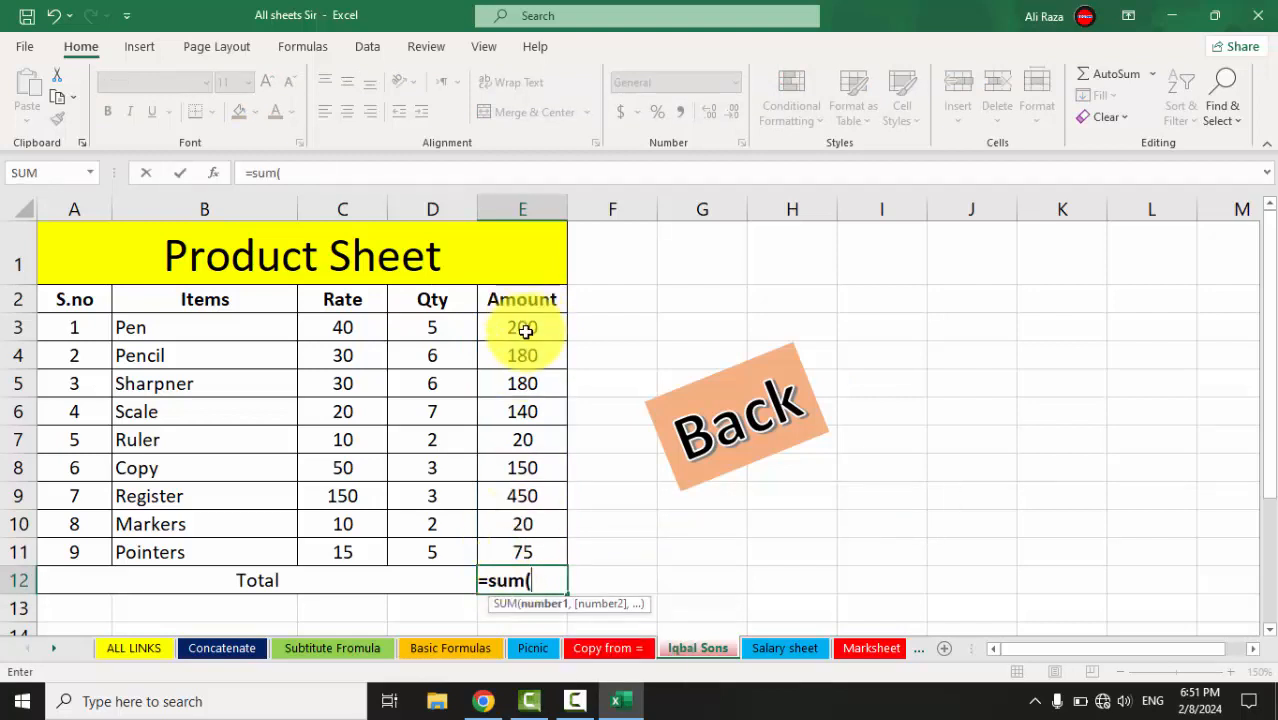
pyautogui.moveTo(522, 327); pyautogui.dragTo(526, 541)
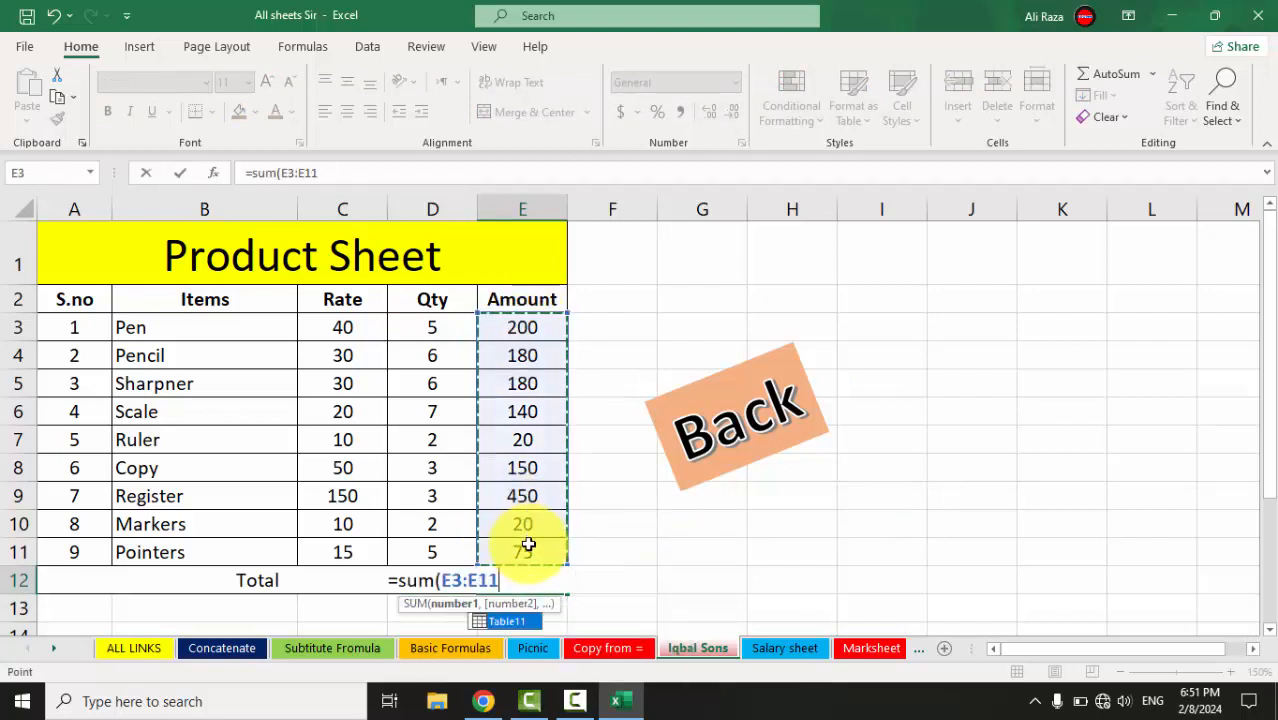
pyautogui.press('Return')
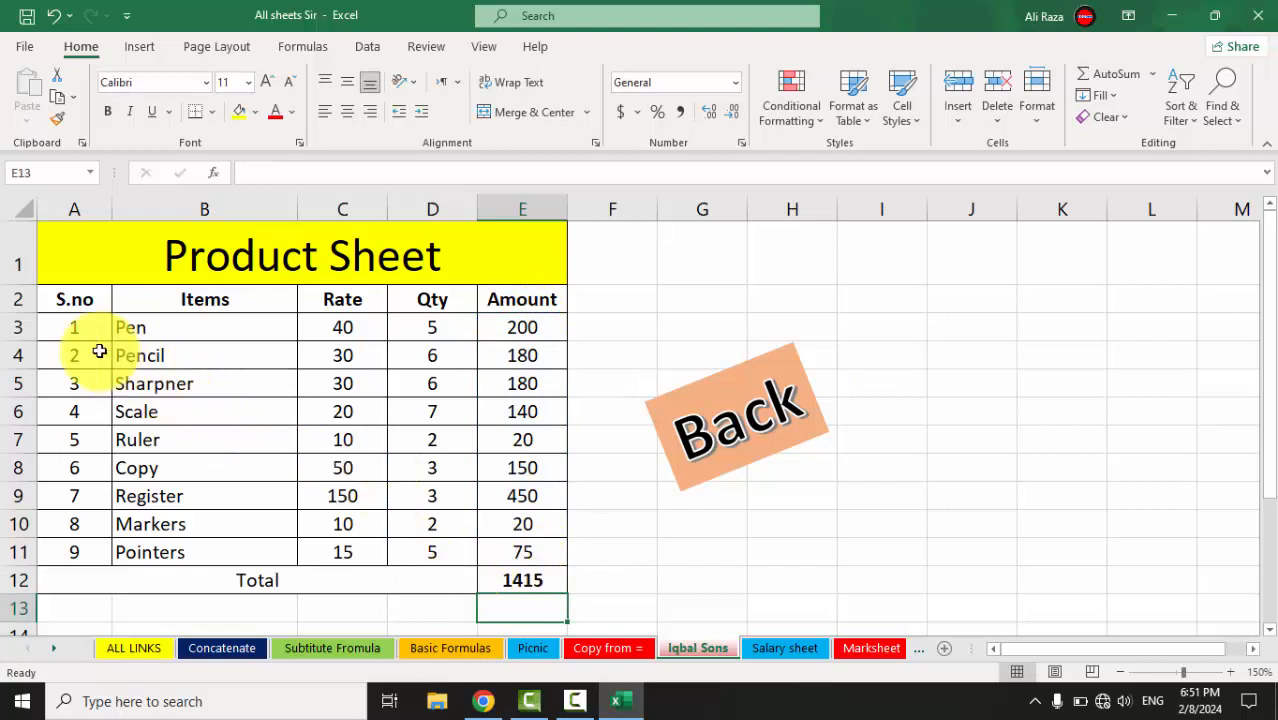
# Review the Items, Rate and Qty ranges, the Amount formula in E3 and the total formula in E12
pyautogui.moveTo(126, 333); pyautogui.dragTo(160, 415)
pyautogui.moveTo(163, 468); pyautogui.dragTo(163, 542)
pyautogui.moveTo(362, 319); pyautogui.dragTo(342, 548)
pyautogui.moveTo(440, 343); pyautogui.dragTo(428, 548)
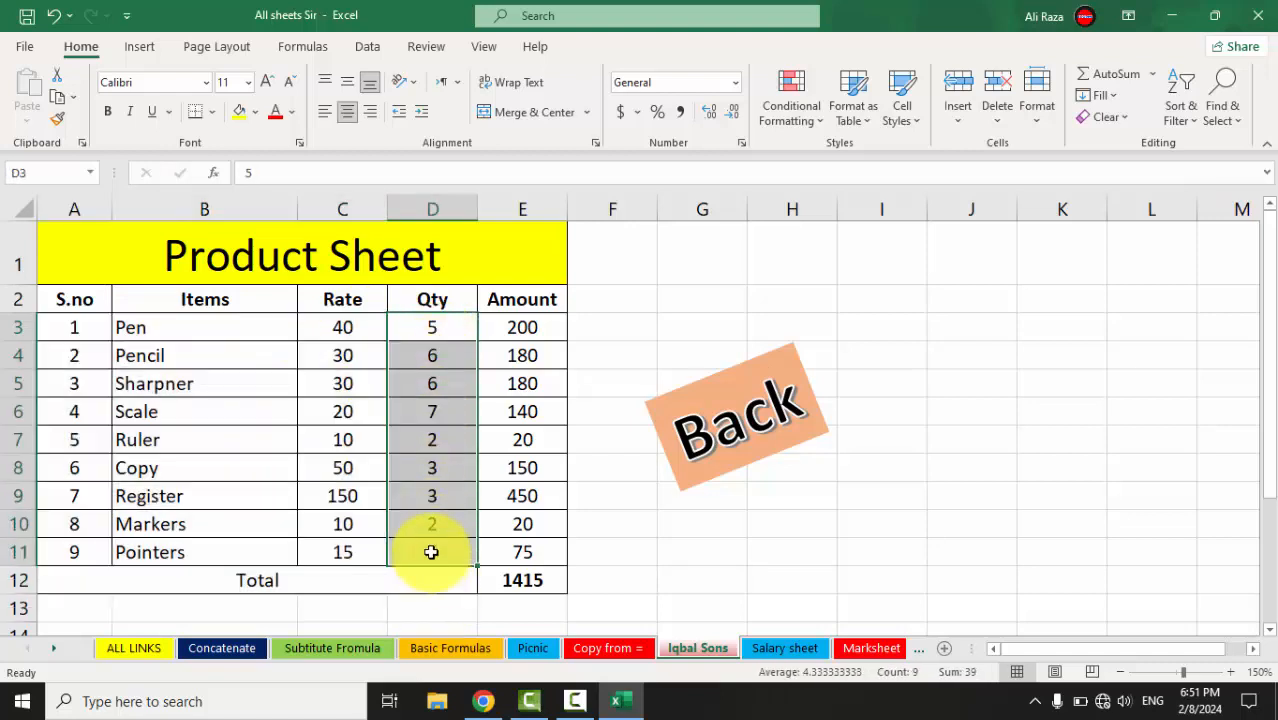
pyautogui.click(522, 327)
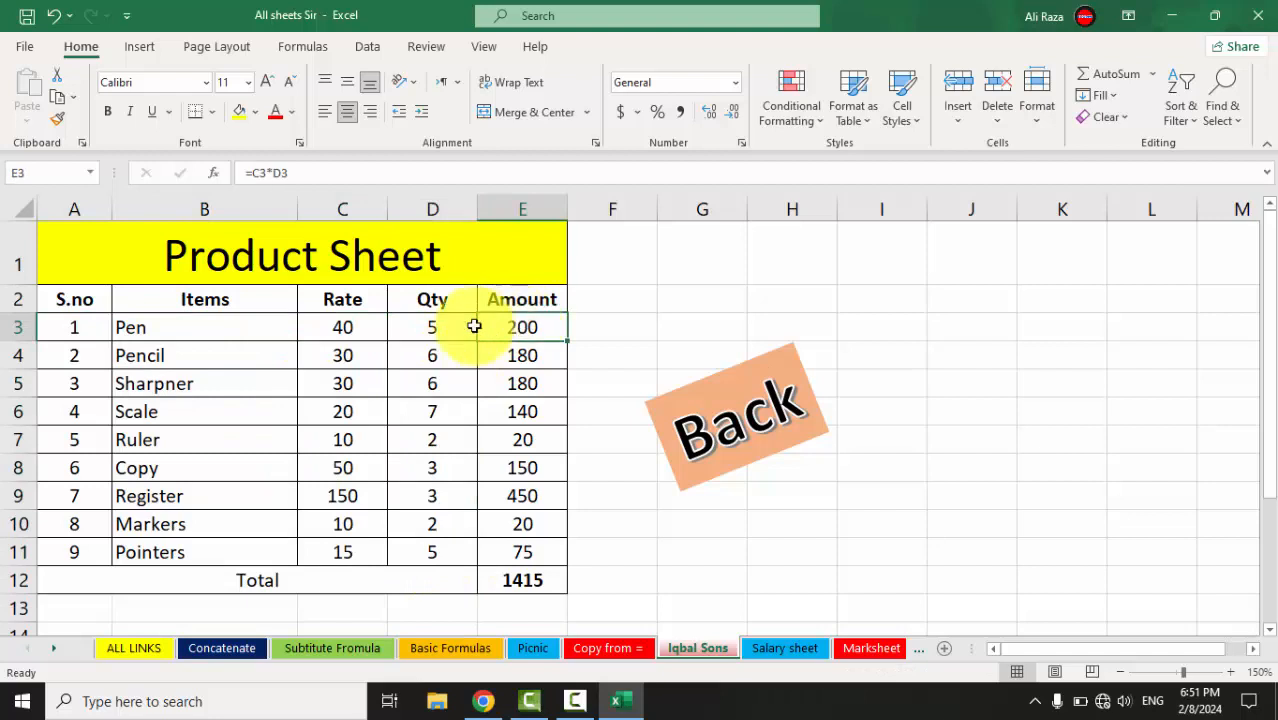
pyautogui.click(508, 577)
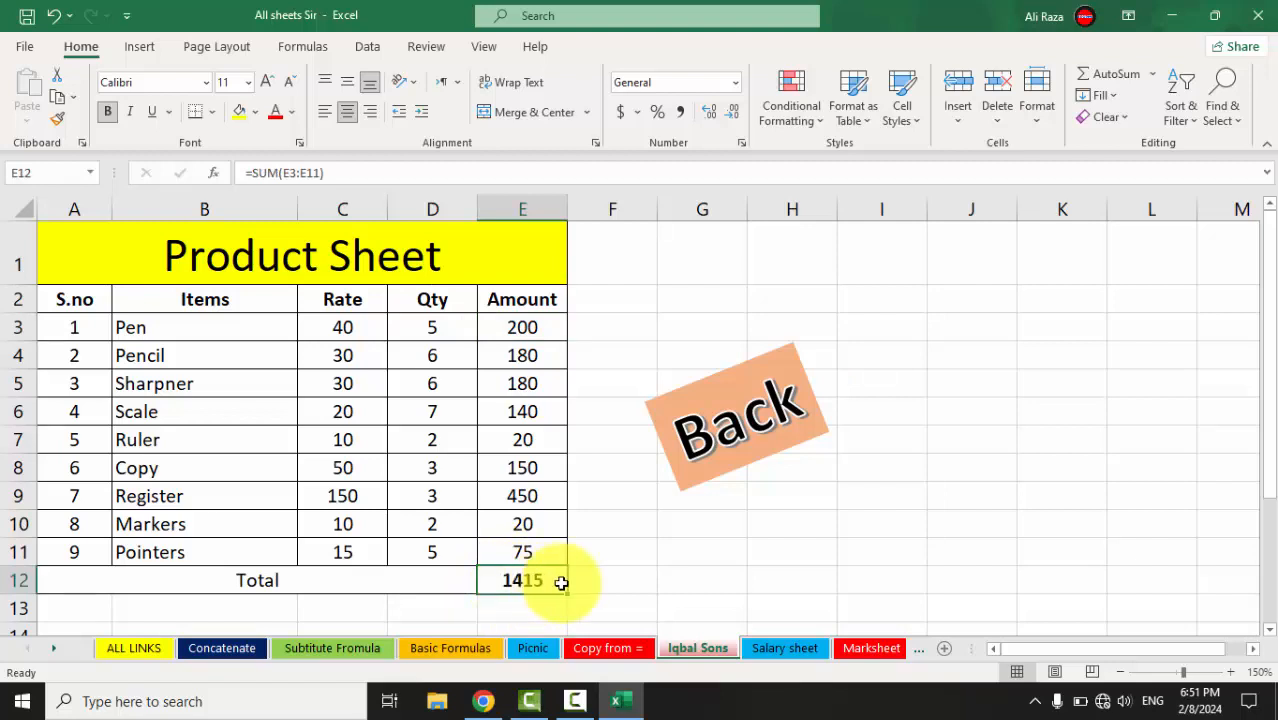
pyautogui.rightClick(538, 583)
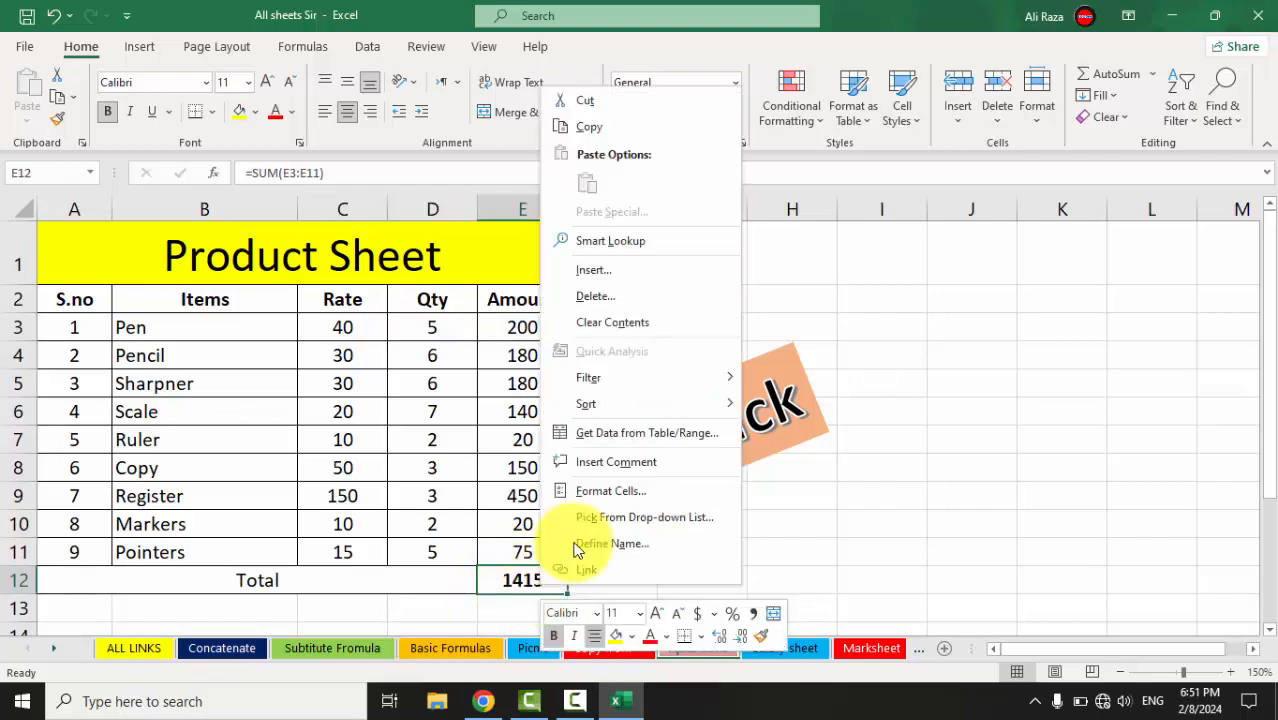
pyautogui.click(588, 492)
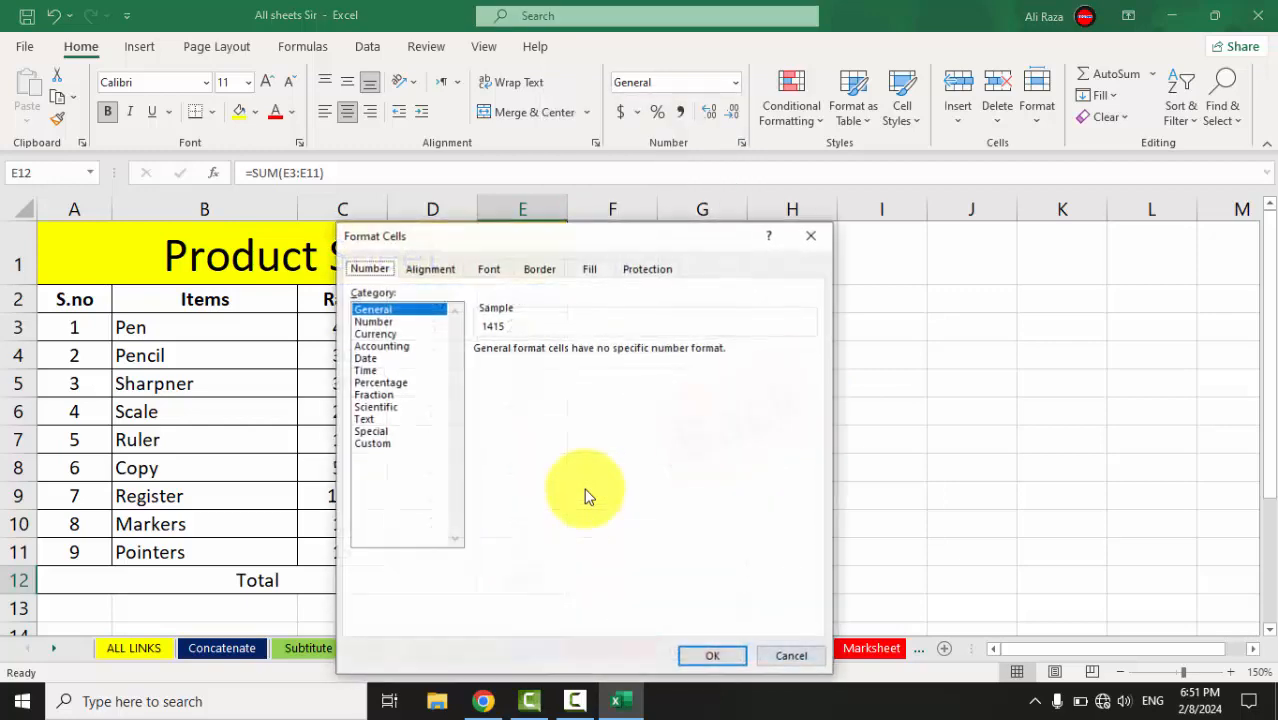
pyautogui.moveTo(561, 227); pyautogui.dragTo(842, 165)
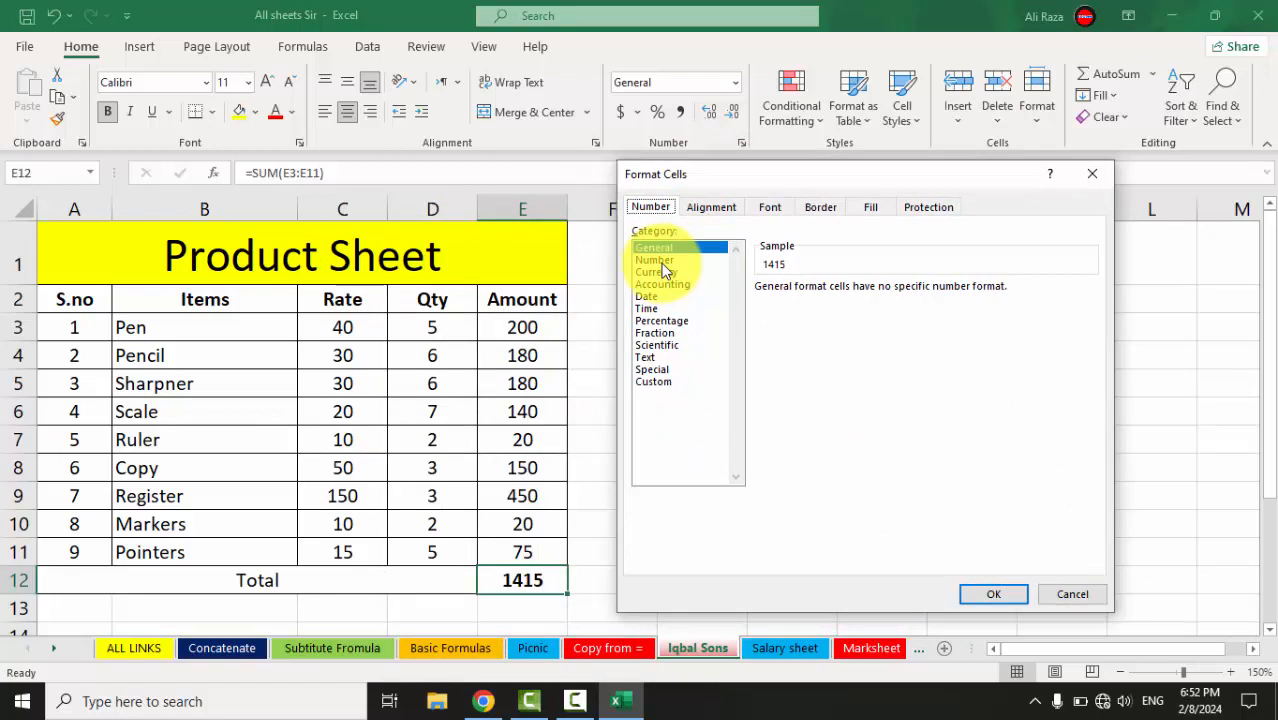
pyautogui.click(1097, 177)
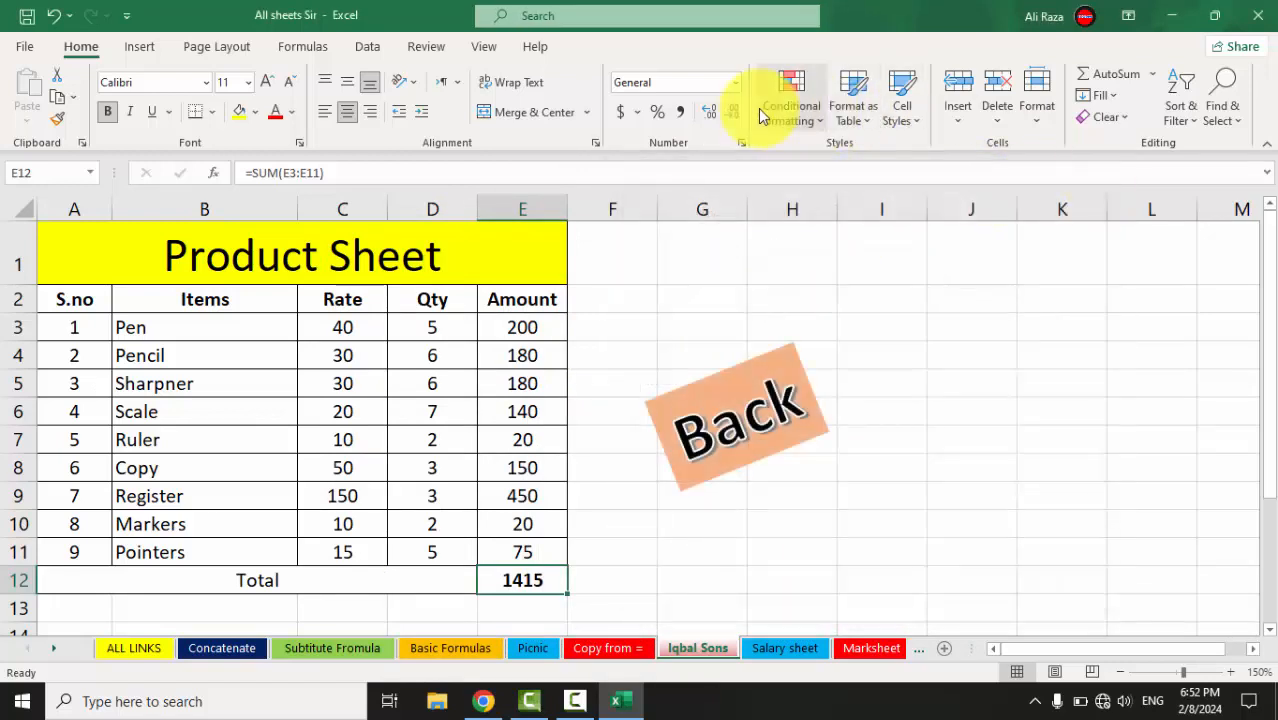
# Apply the comma number style to the total in E12 and reduce it to zero decimal places
pyautogui.click(679, 114)
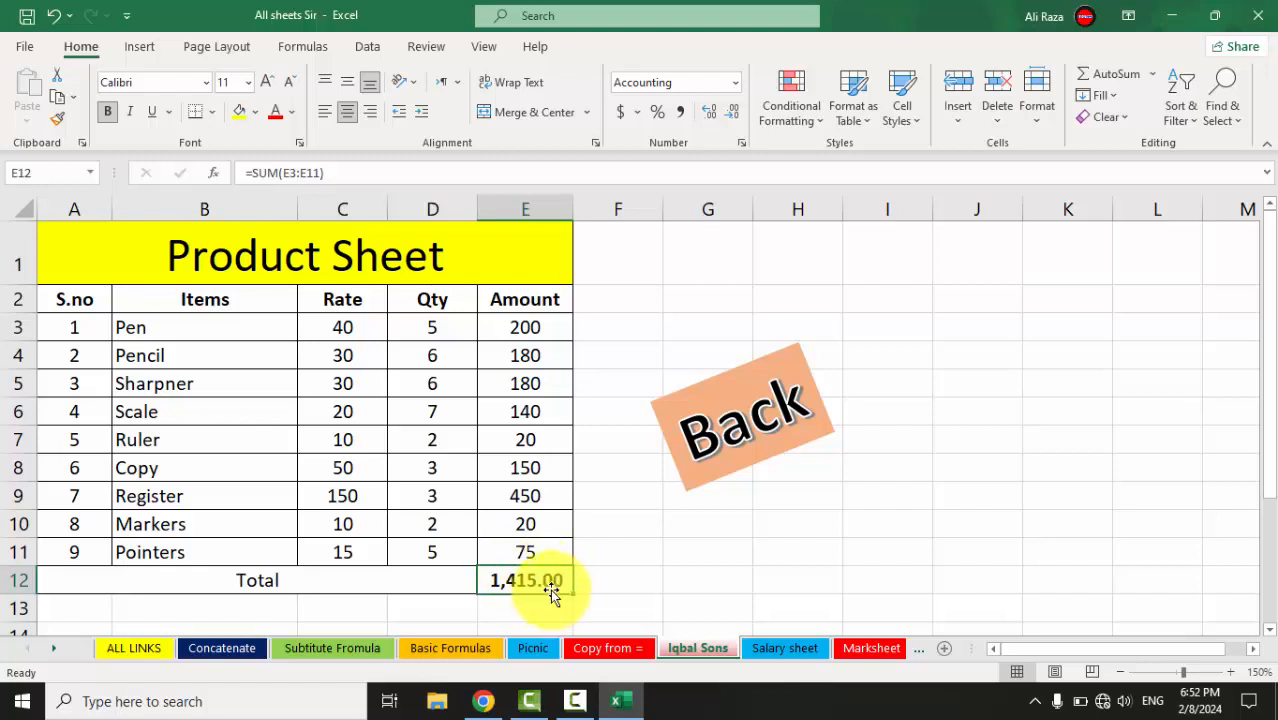
pyautogui.click(729, 118)
pyautogui.click(729, 118)
pyautogui.click(889, 412)
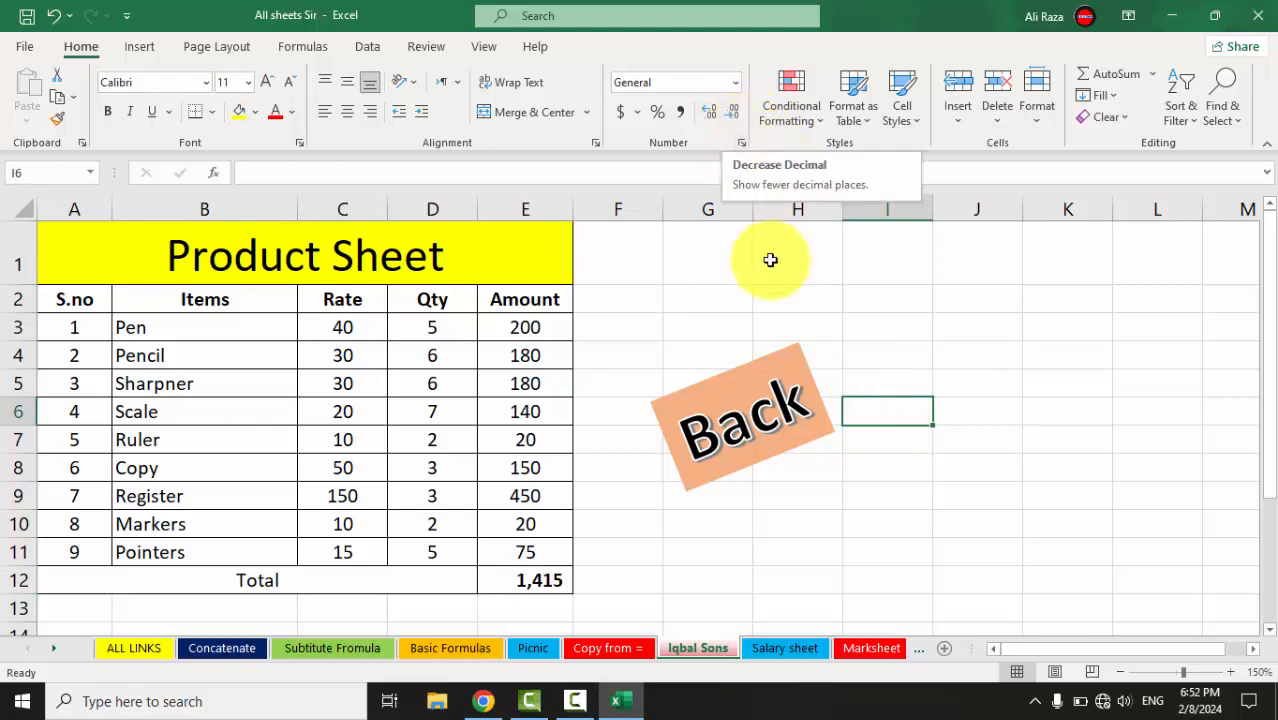
# Open the Salary sheet and select its header row A3:L3 to examine the column headings
pyautogui.click(771, 654)
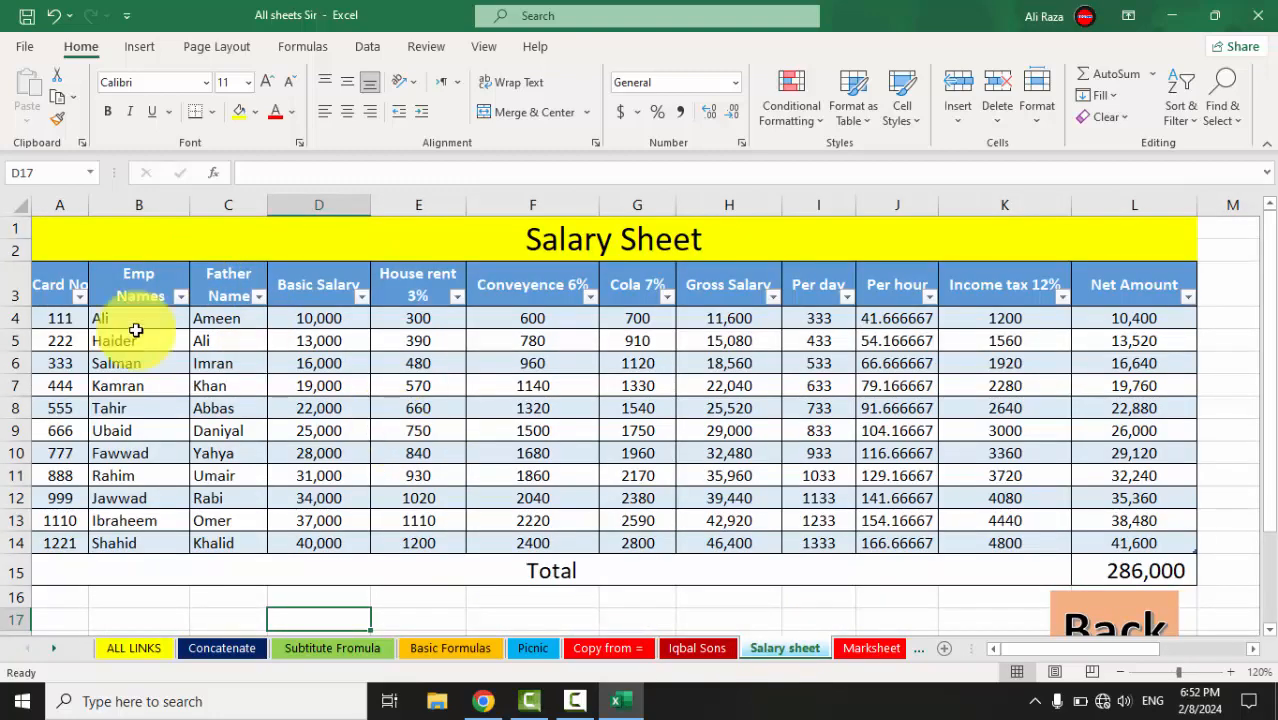
pyautogui.moveTo(51, 286); pyautogui.dragTo(1078, 283)
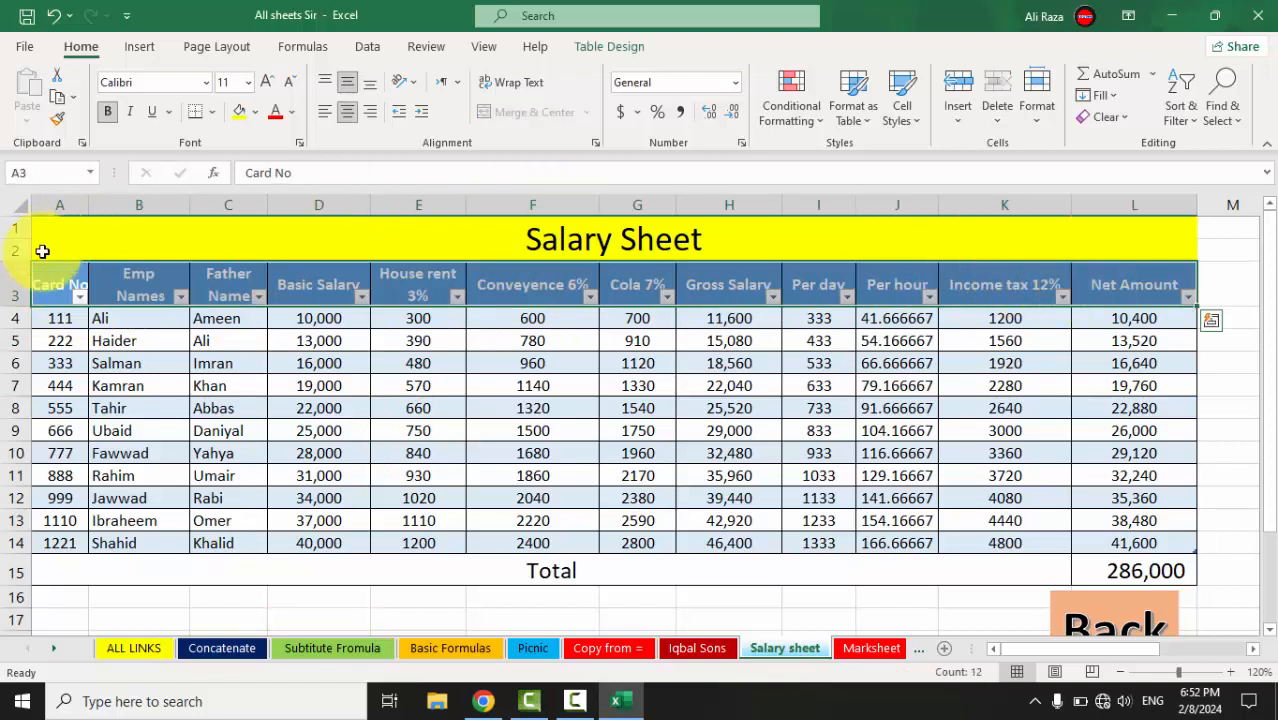
# Examine the column headings of the salary table one by one, from Emp Names in B3 through Net Amount in L3
pyautogui.click(131, 293)
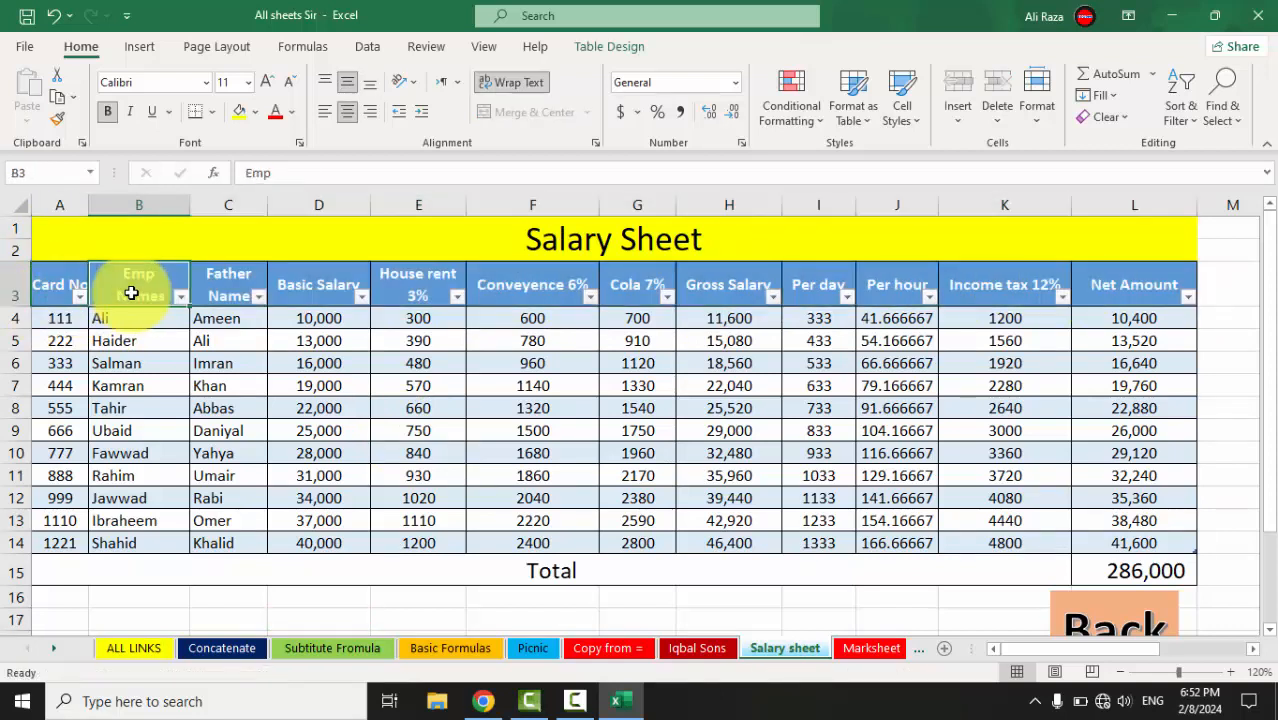
pyautogui.click(244, 290)
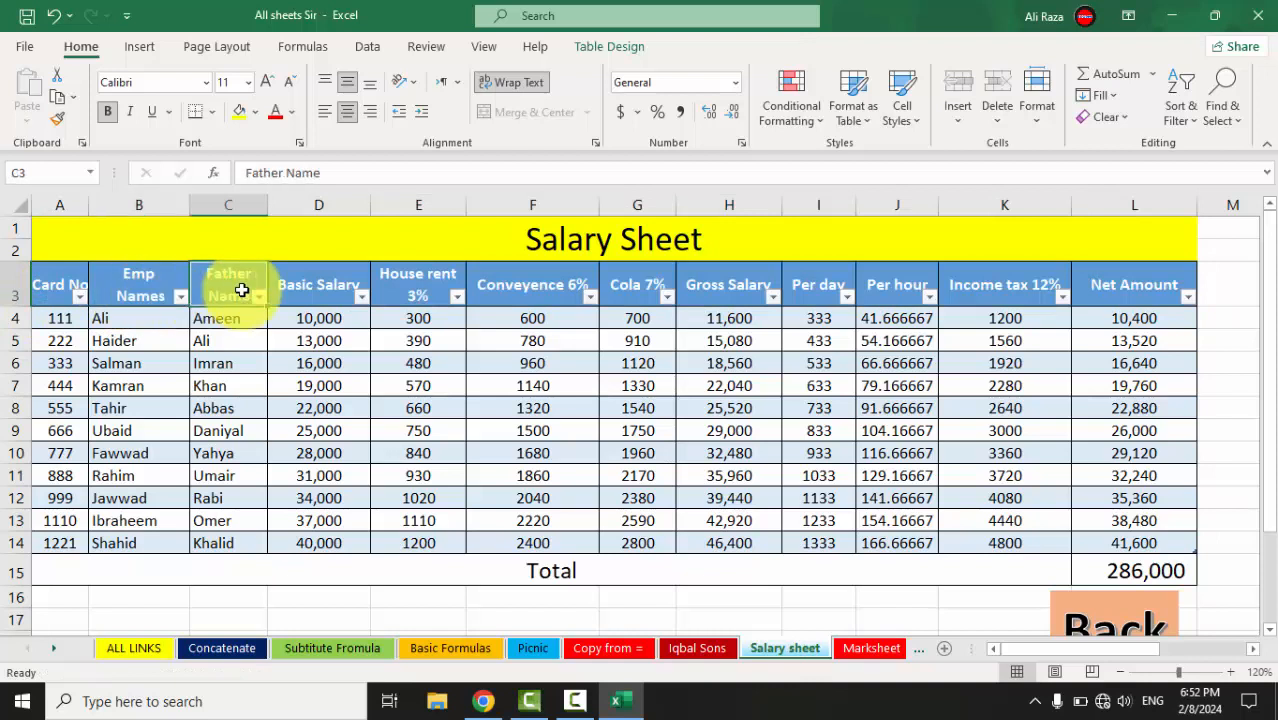
pyautogui.click(293, 295)
pyautogui.click(418, 292)
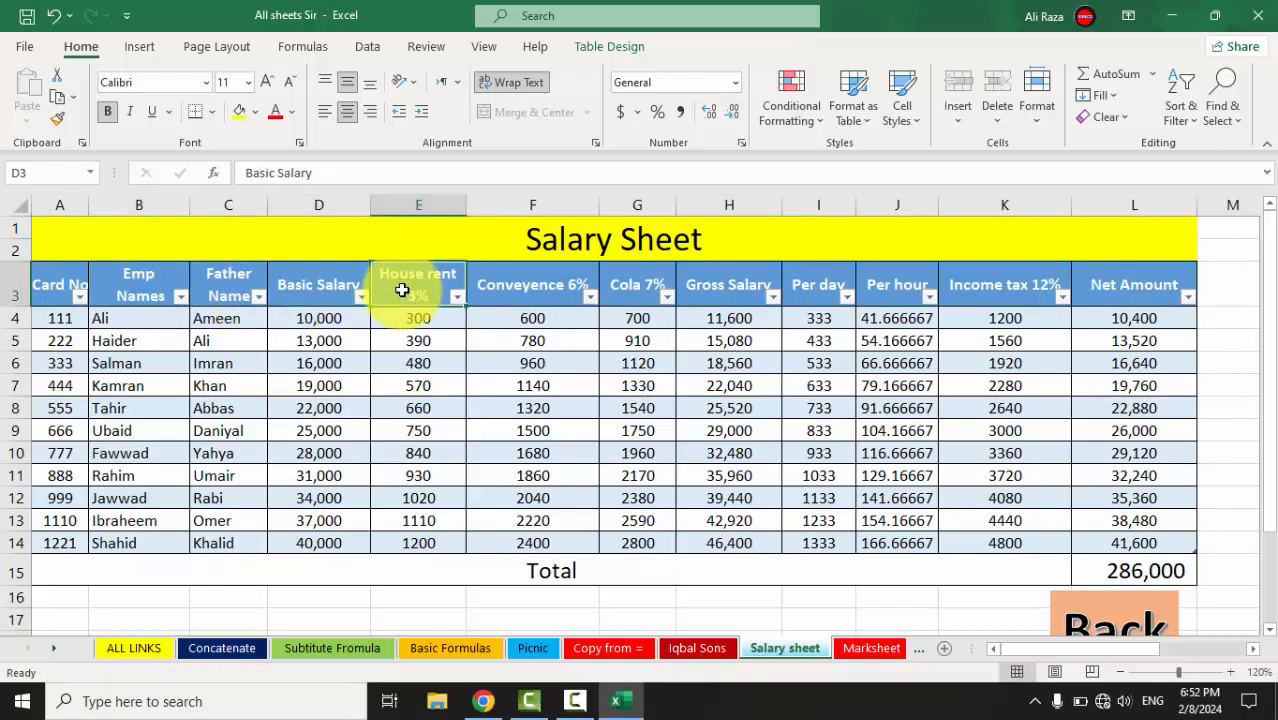
pyautogui.click(527, 295)
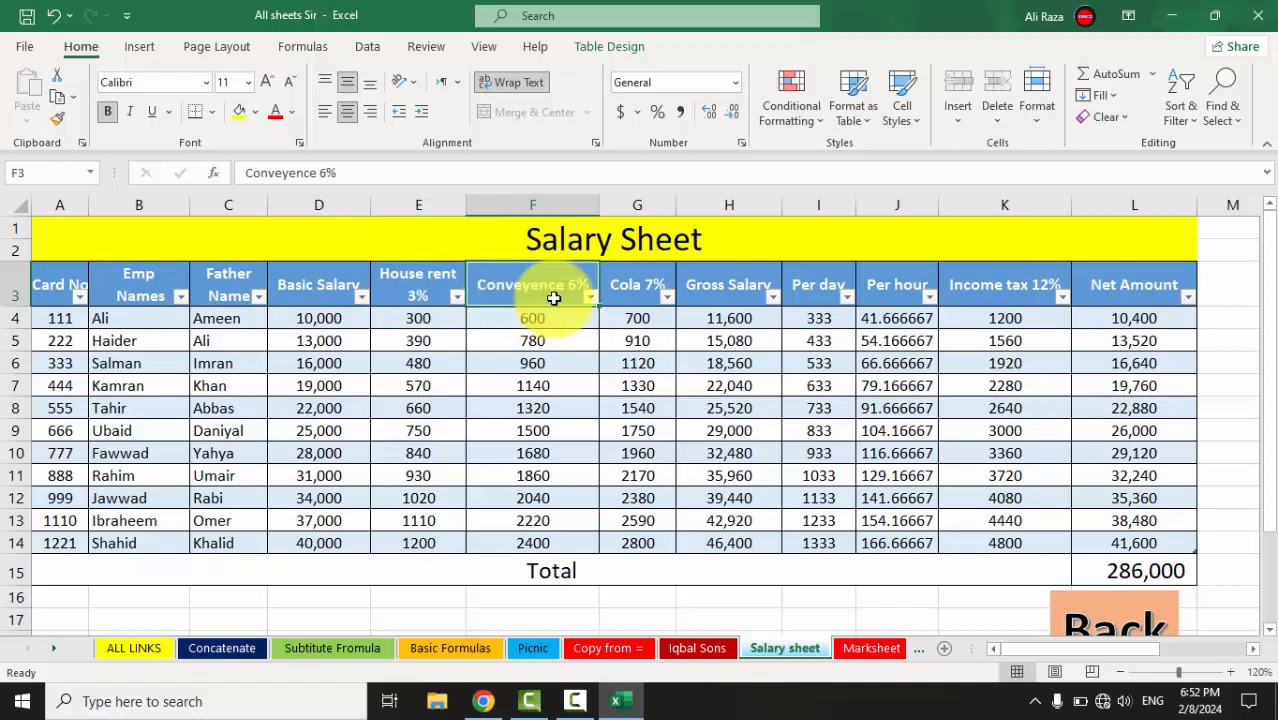
pyautogui.click(643, 288)
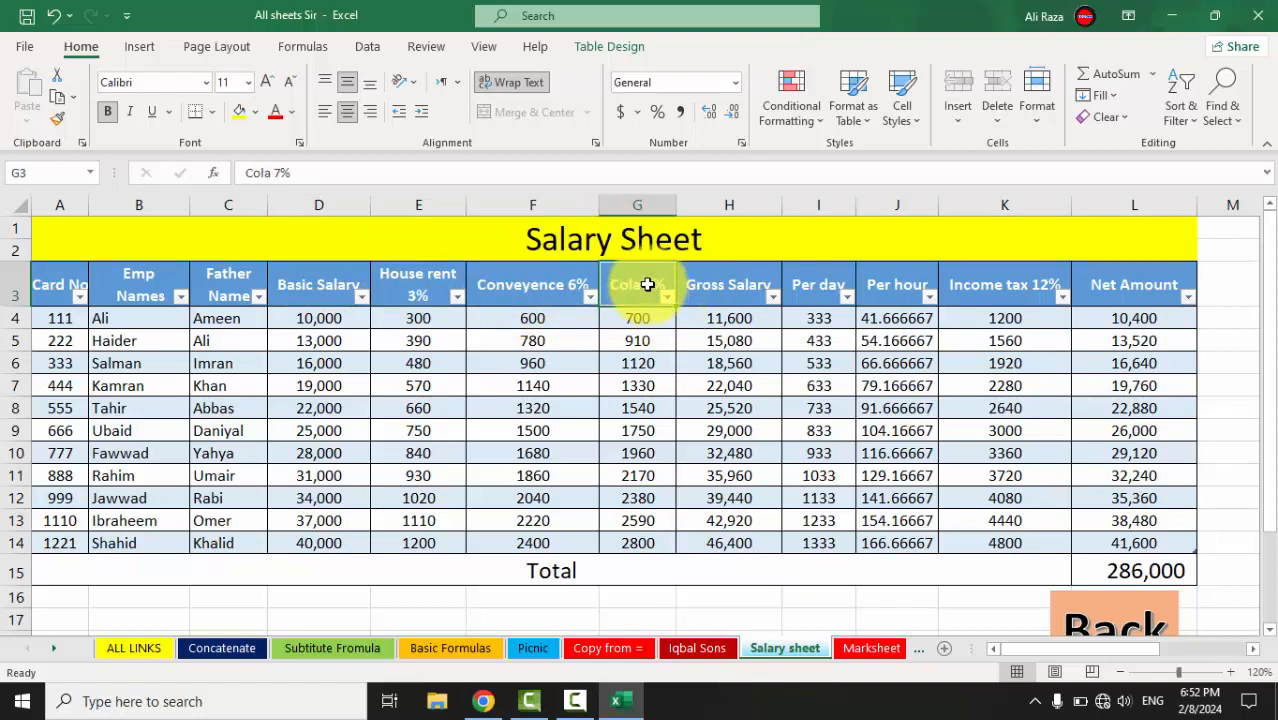
pyautogui.click(712, 292)
pyautogui.click(828, 295)
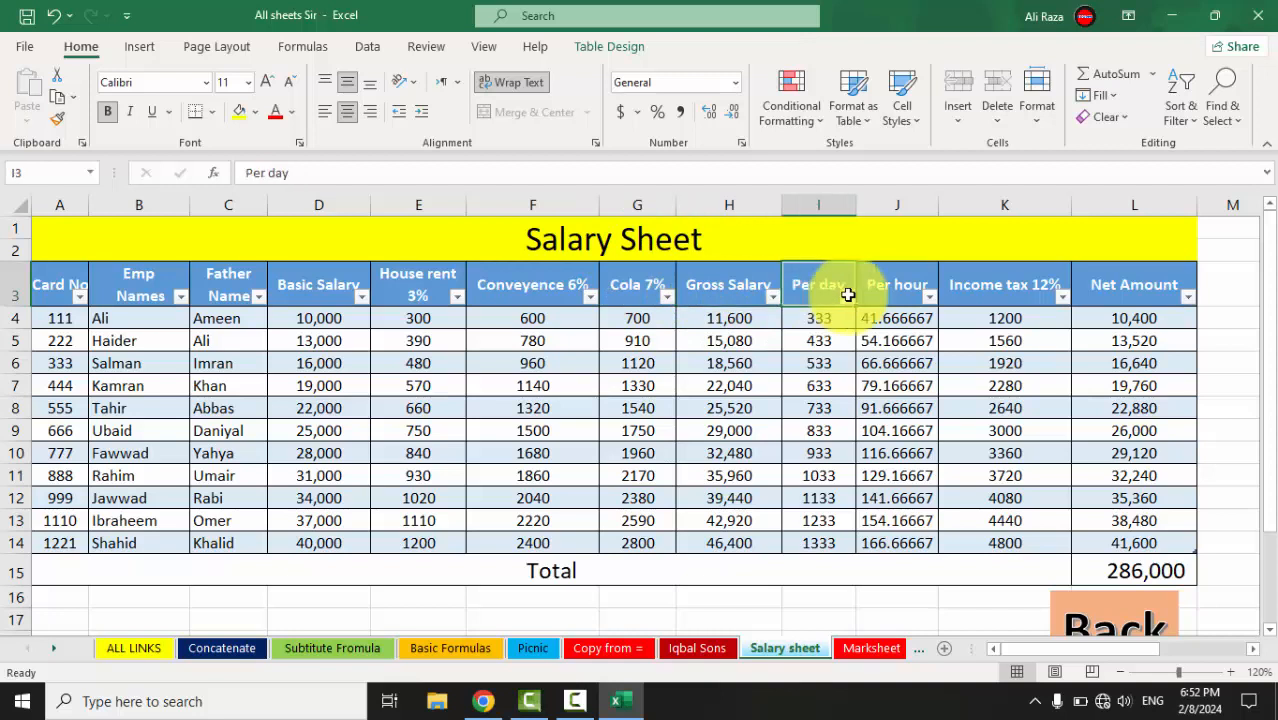
pyautogui.click(890, 292)
pyautogui.click(1100, 290)
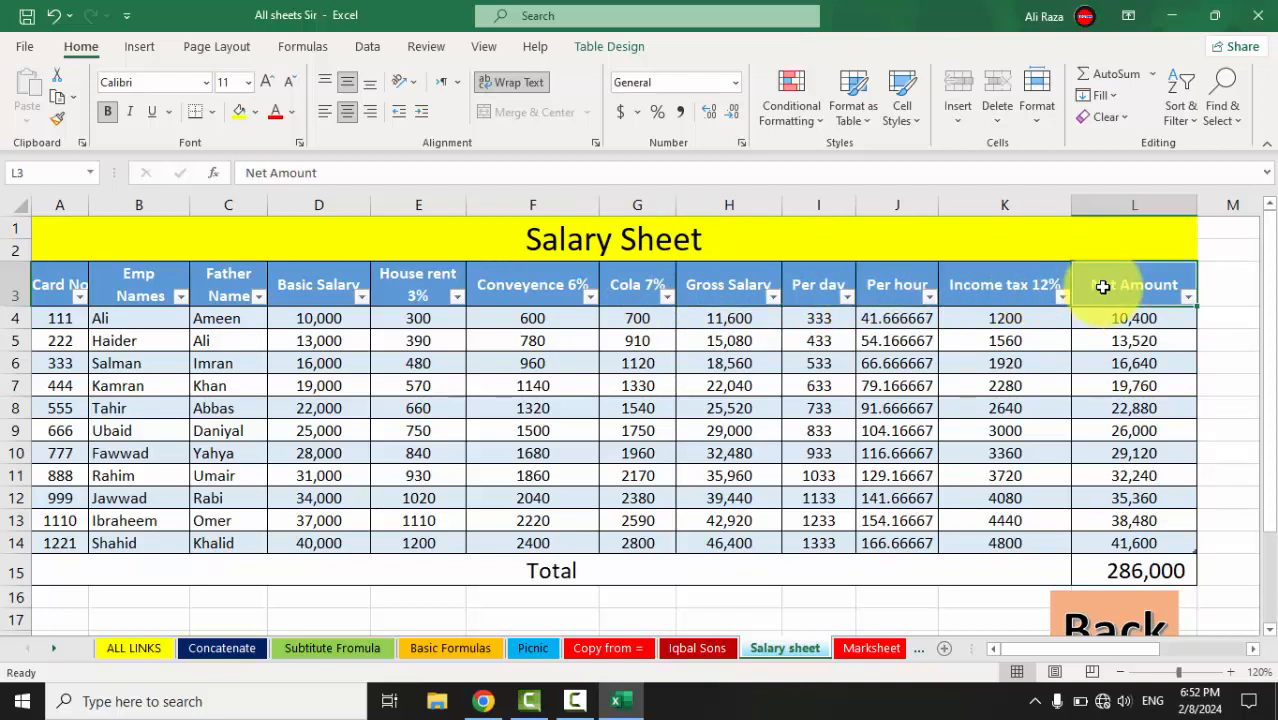
# Review the Card No, name and Basic Salary data, and inspect the House rent formula in E4
pyautogui.moveTo(50, 322); pyautogui.dragTo(72, 547)
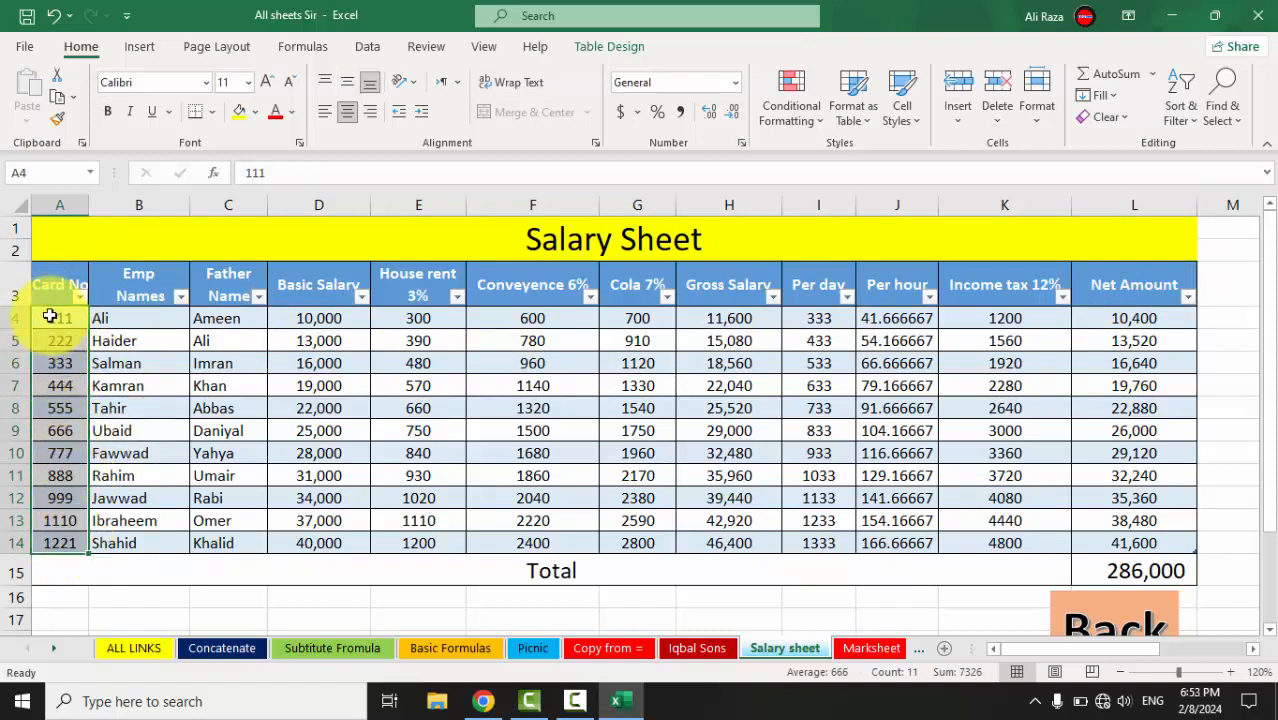
pyautogui.click(125, 318)
pyautogui.moveTo(200, 475); pyautogui.dragTo(228, 540)
pyautogui.moveTo(333, 318); pyautogui.dragTo(335, 612)
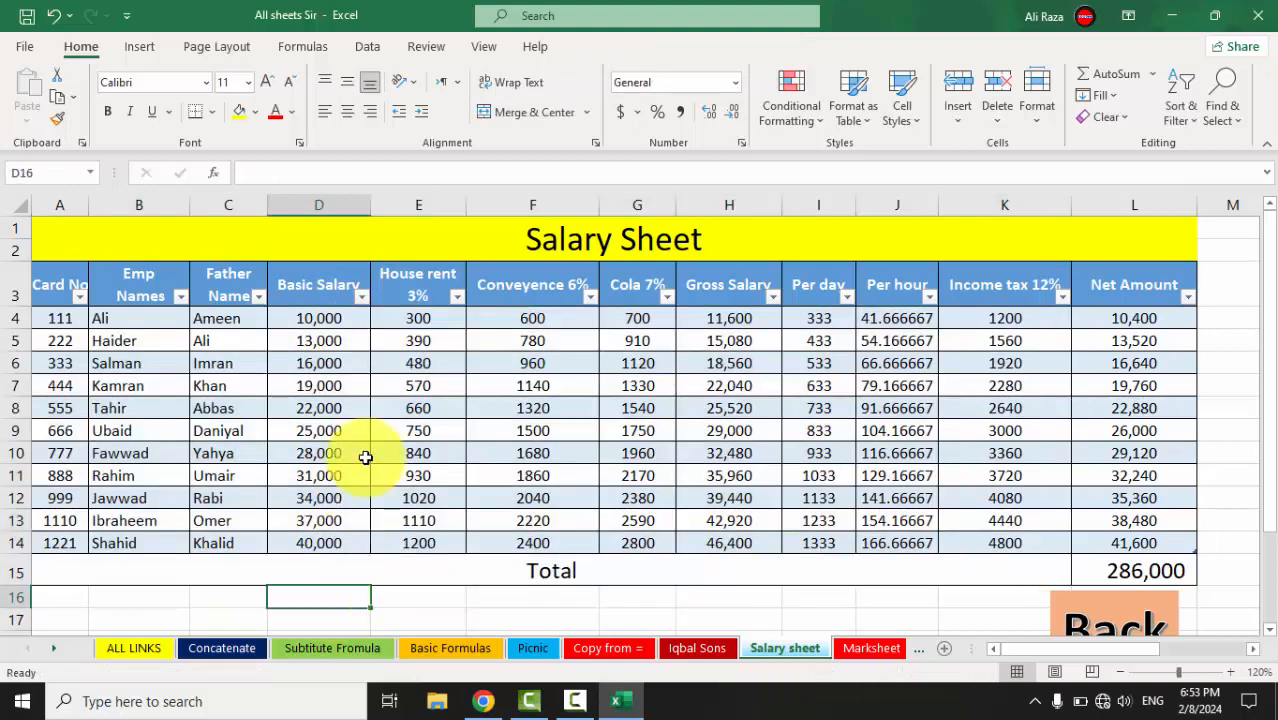
pyautogui.click(419, 320)
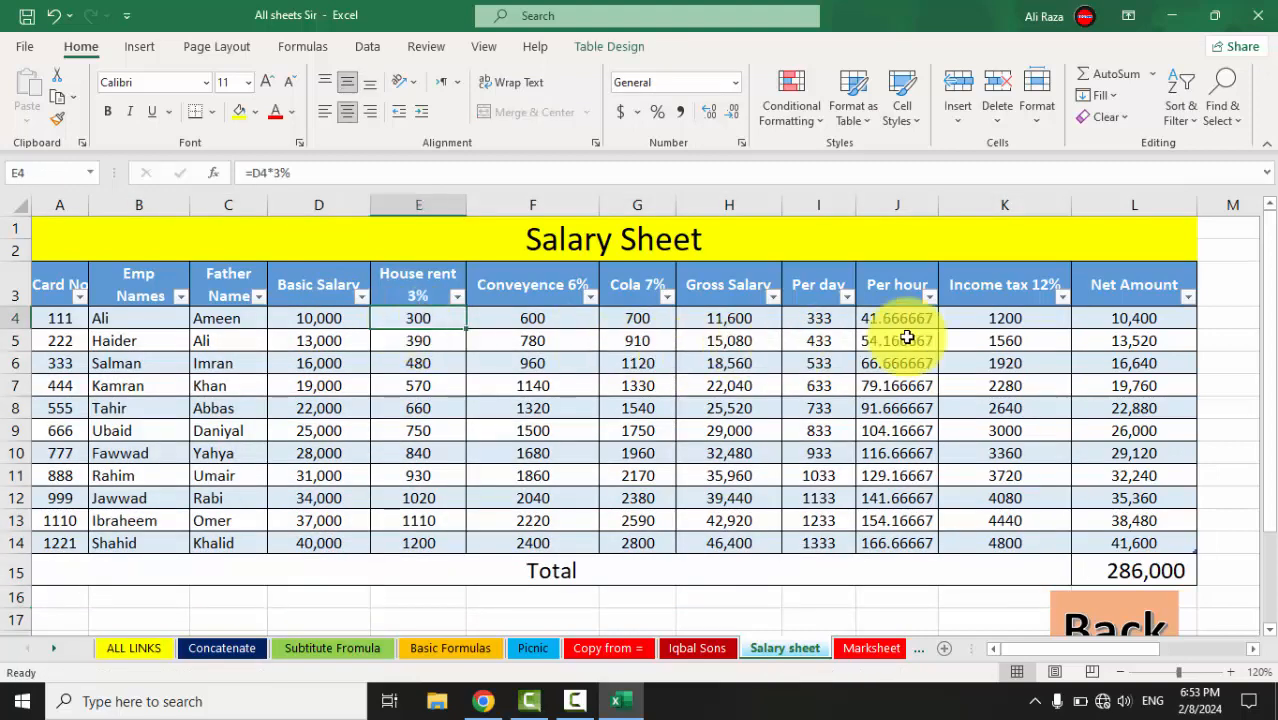
# Clear the contents of the calculated columns from House rent to Net Amount, range E4:L14
pyautogui.moveTo(410, 318); pyautogui.dragTo(1108, 536)
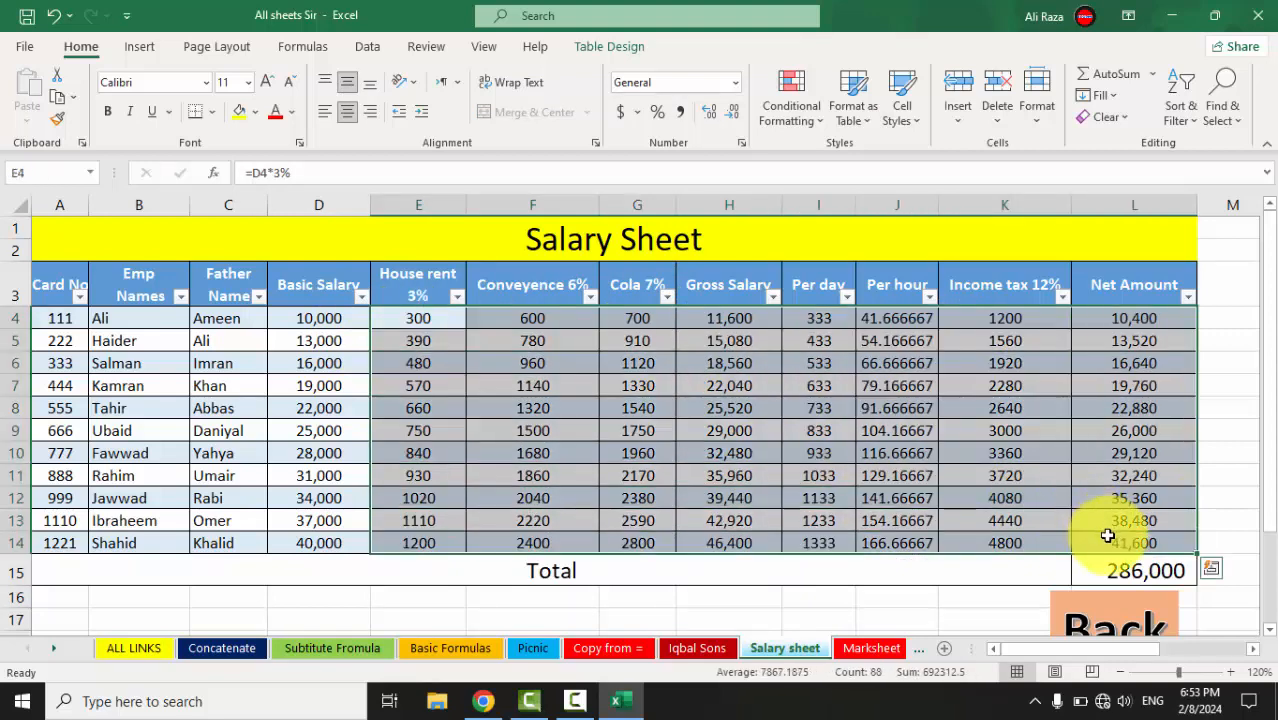
pyautogui.press('Delete')
pyautogui.click(709, 448)
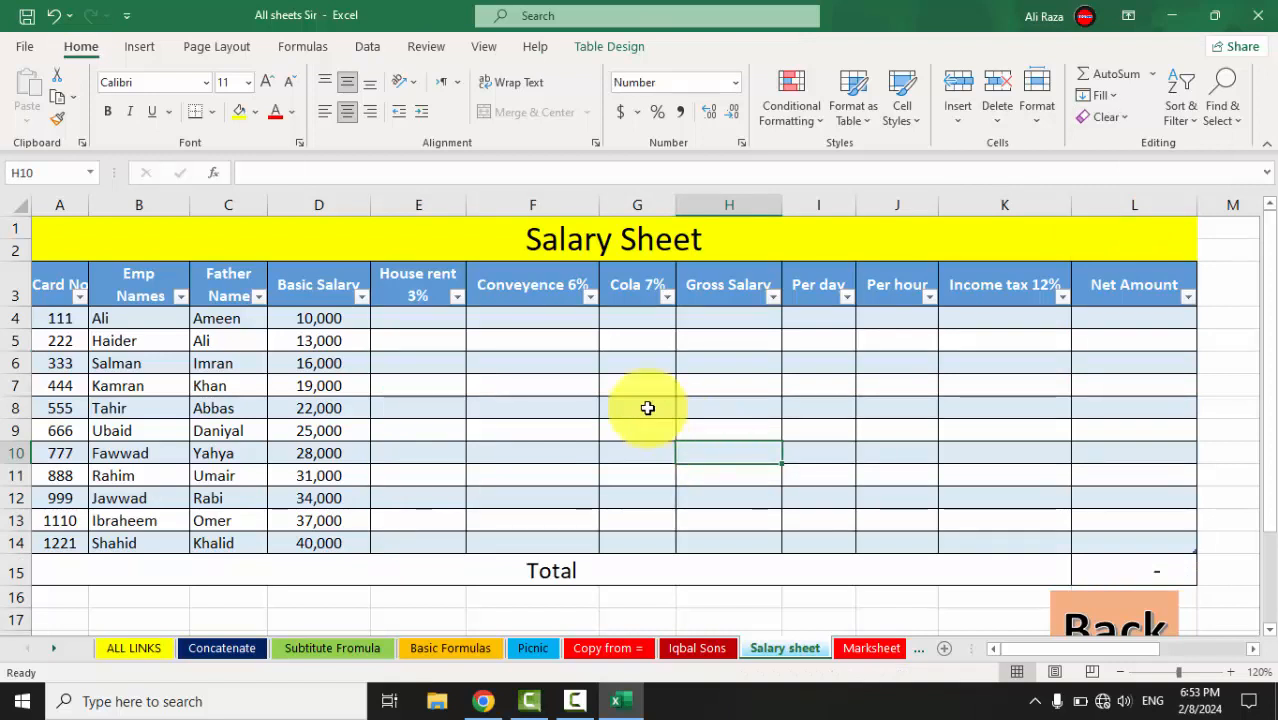
# Fill the House rent 3% column by entering the formula =D4*3% in E4
pyautogui.click(400, 323)
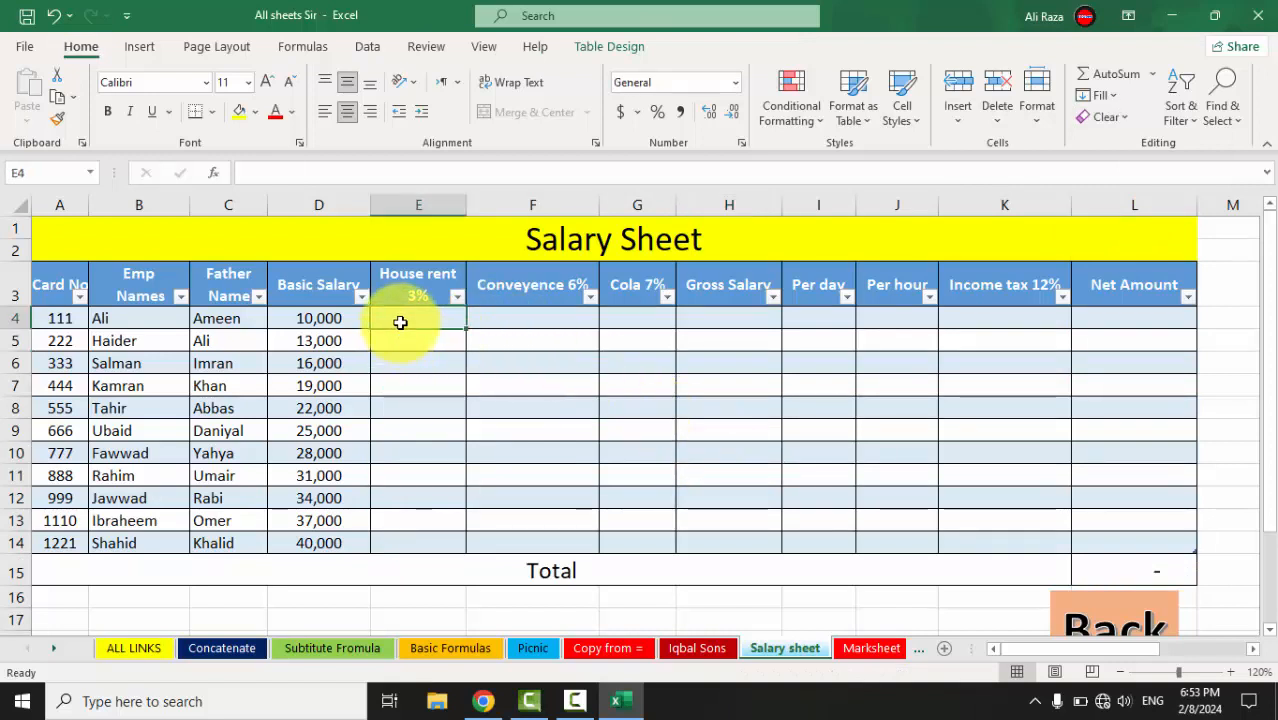
pyautogui.write('=')
pyautogui.press('Left')
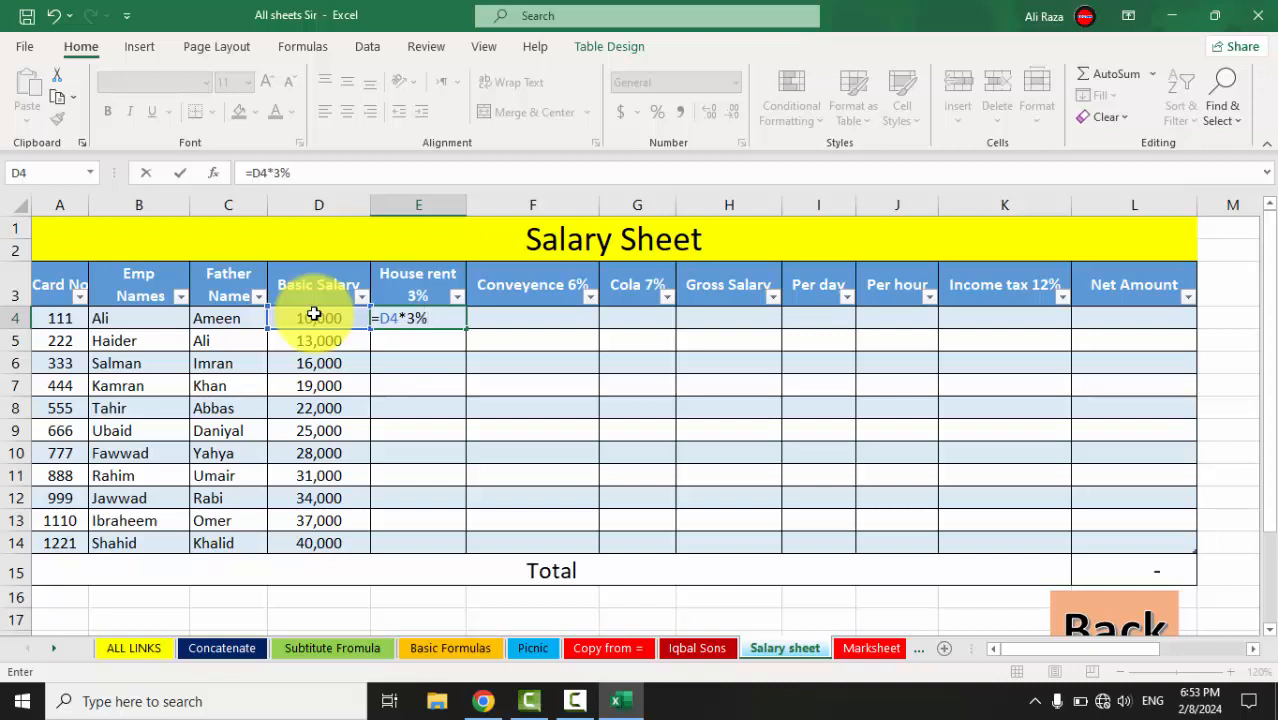
pyautogui.press('Return')
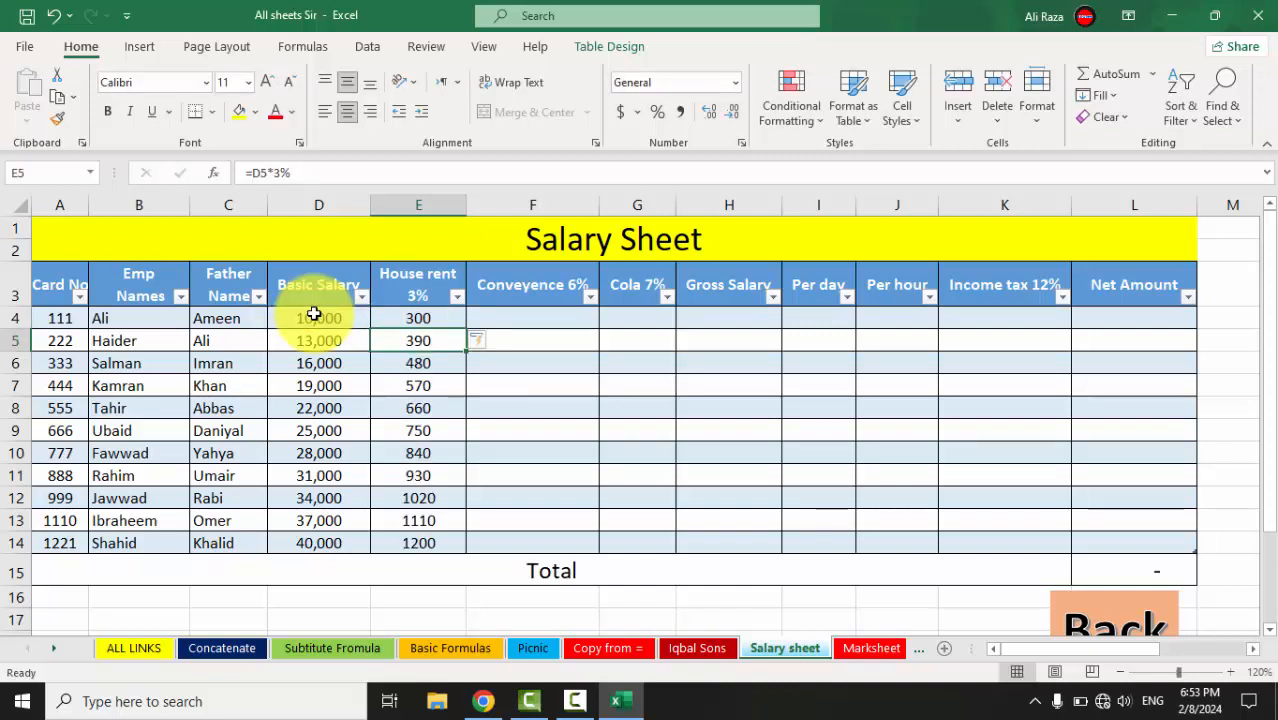
# Fill the Conveyence 6% column by entering the formula =D4*6% in F4
pyautogui.click(522, 314)
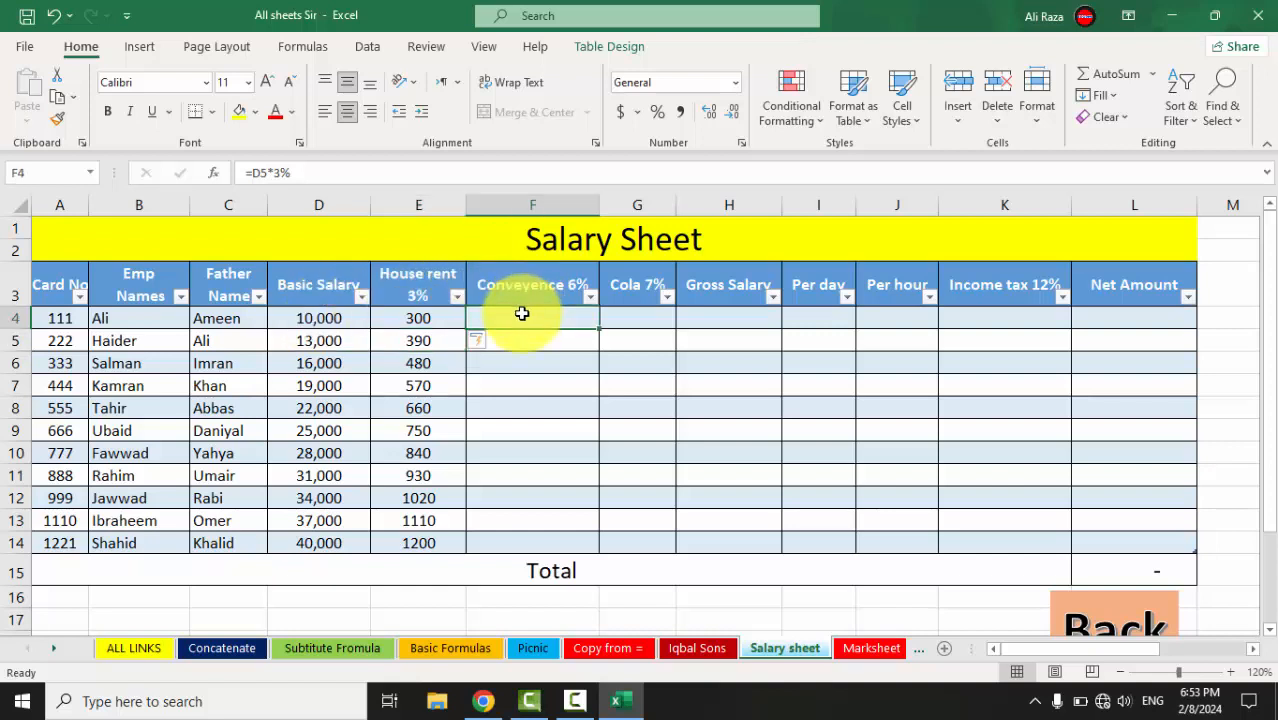
pyautogui.write('=')
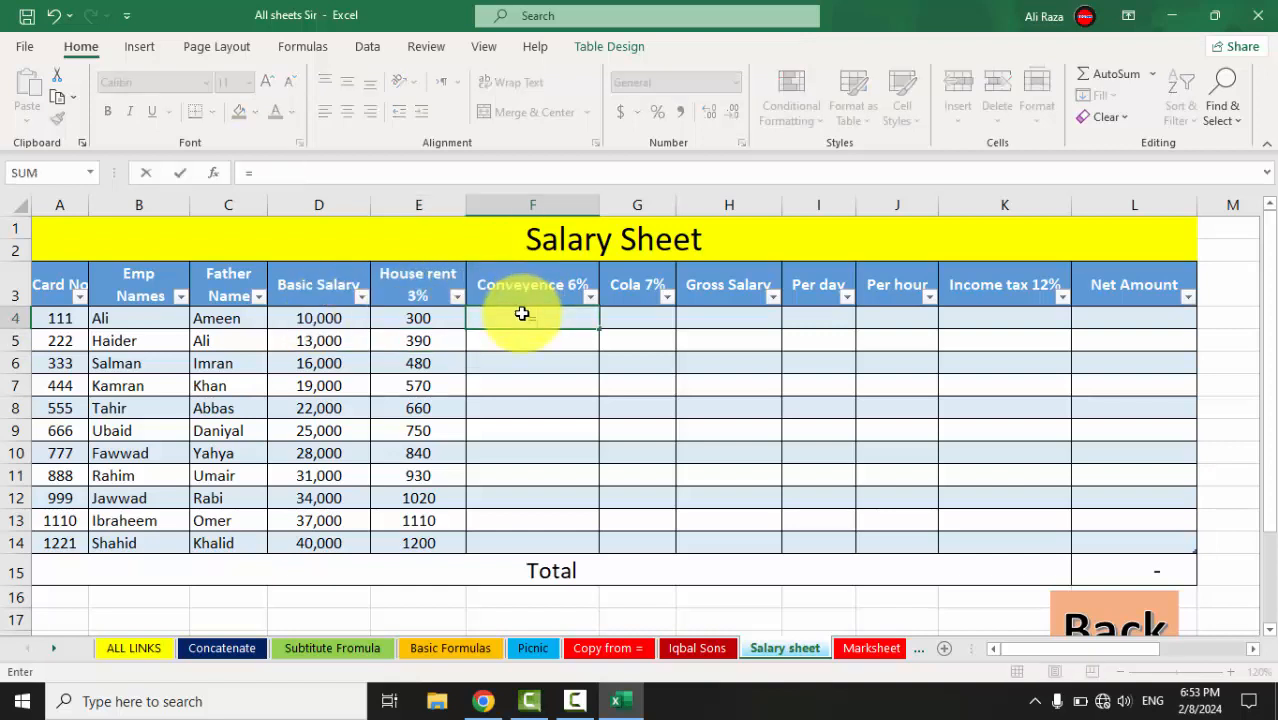
pyautogui.click(344, 317)
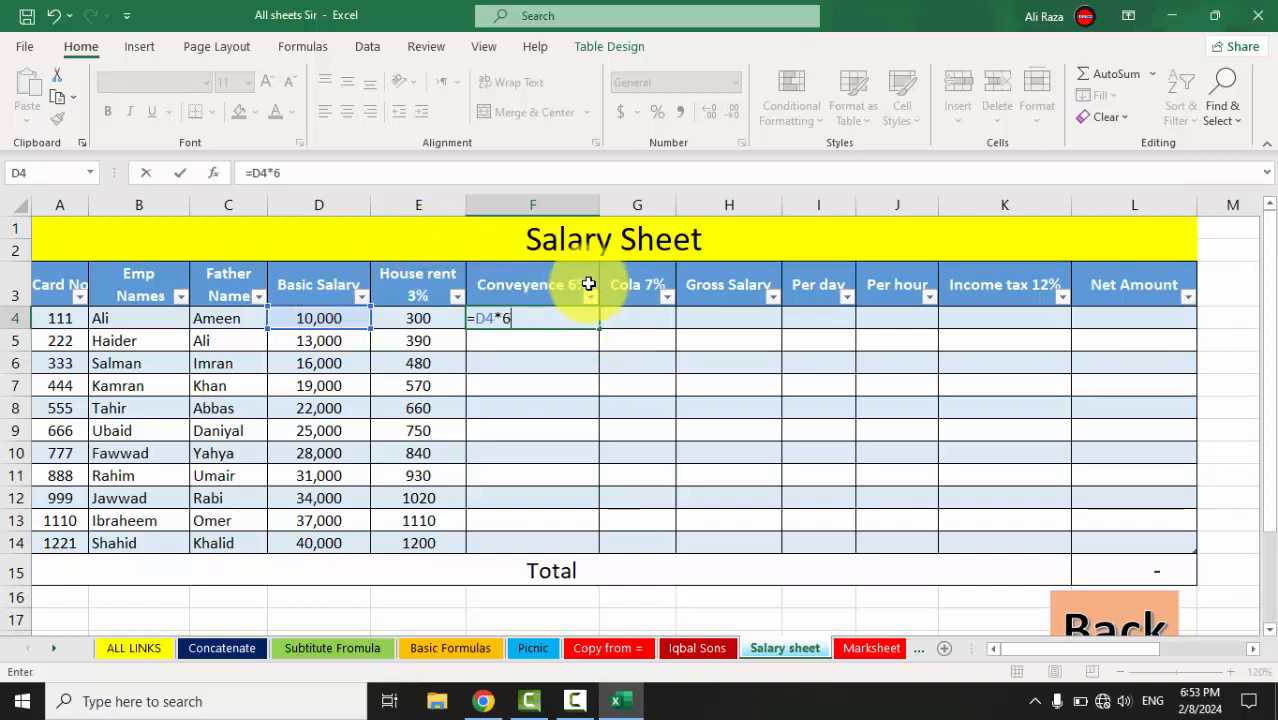
pyautogui.hotkey('ctrl', 'Return')
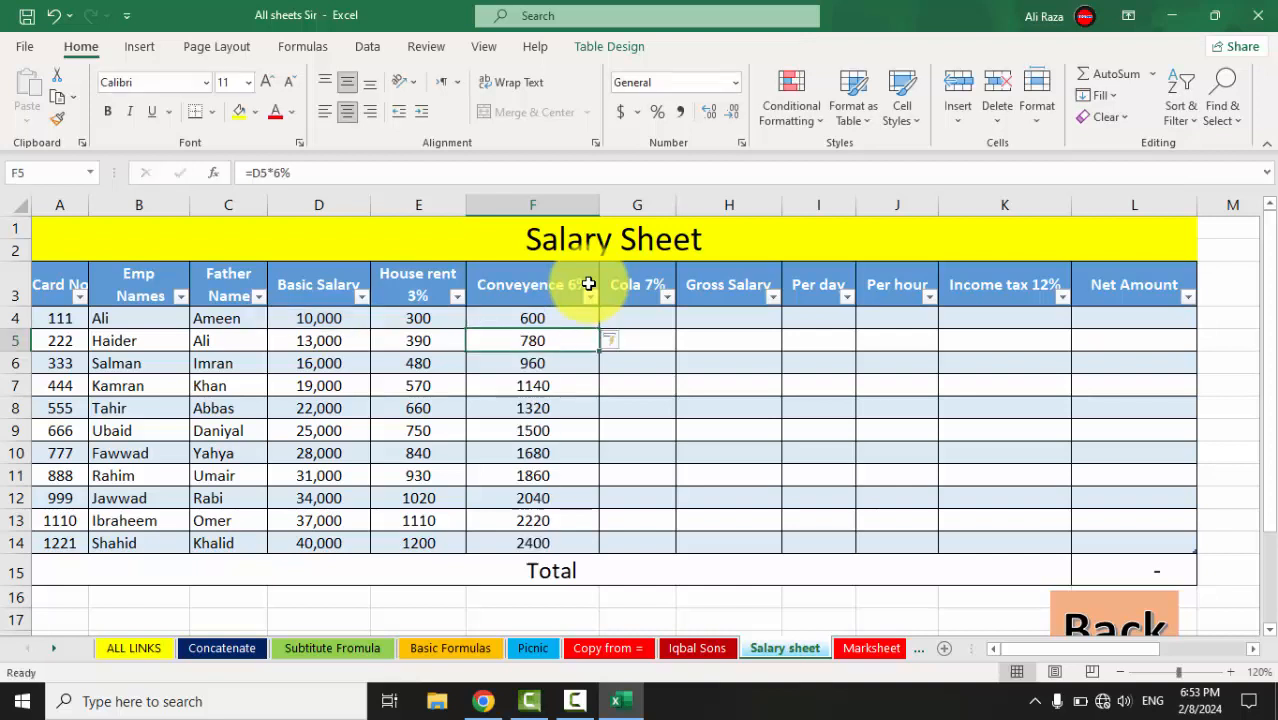
# Fill the Cola 7% column by entering the formula =D4*7/100 in G4
pyautogui.press('Right')
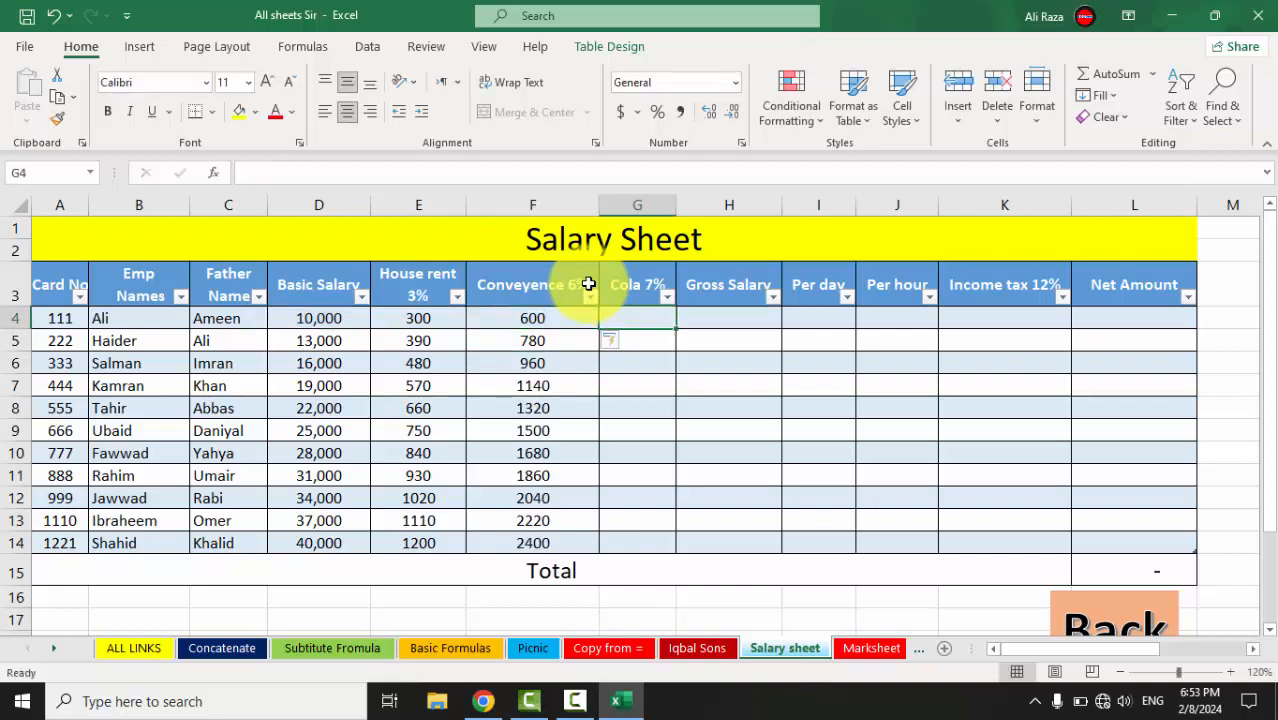
pyautogui.write('=')
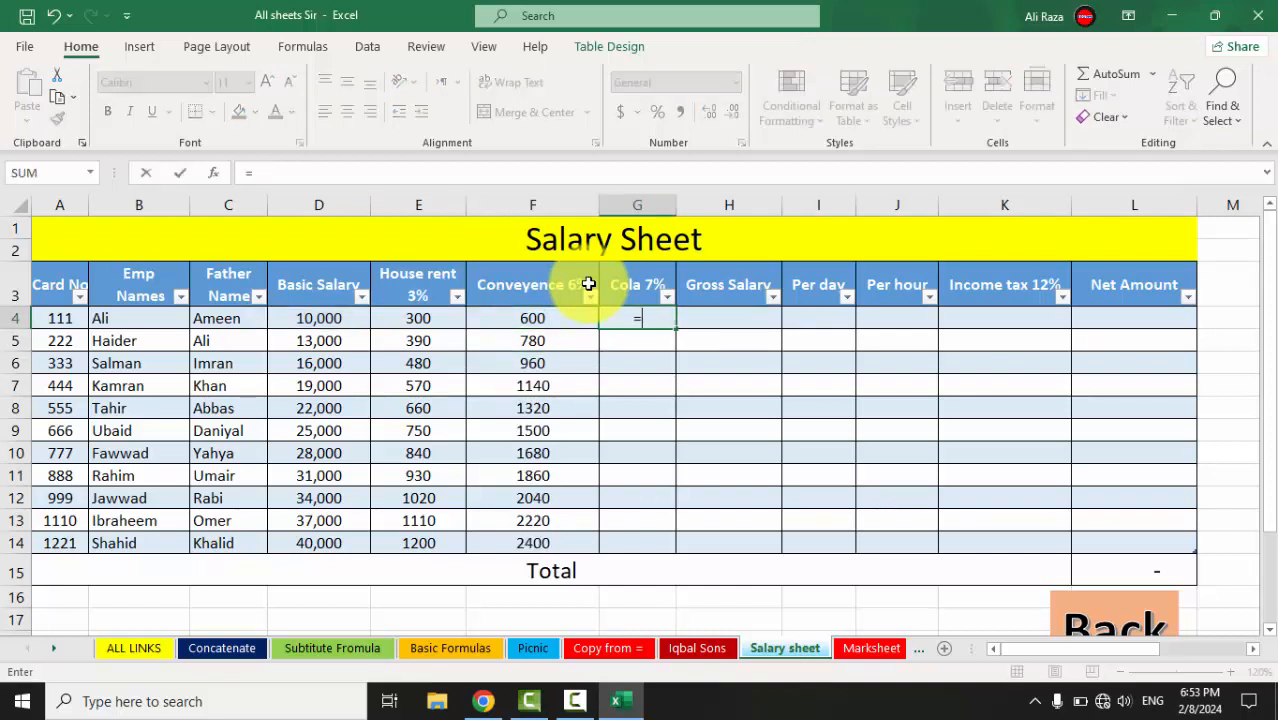
pyautogui.click(315, 314)
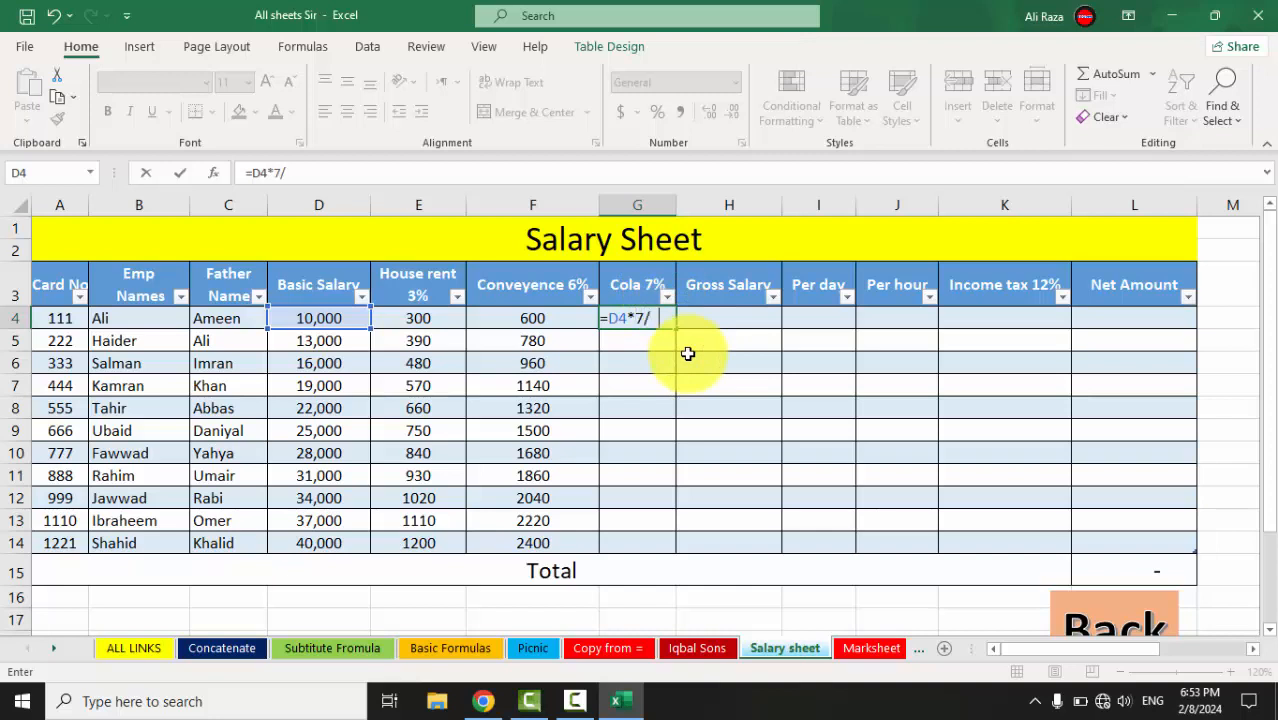
pyautogui.write('*7/100')
pyautogui.press('Return')
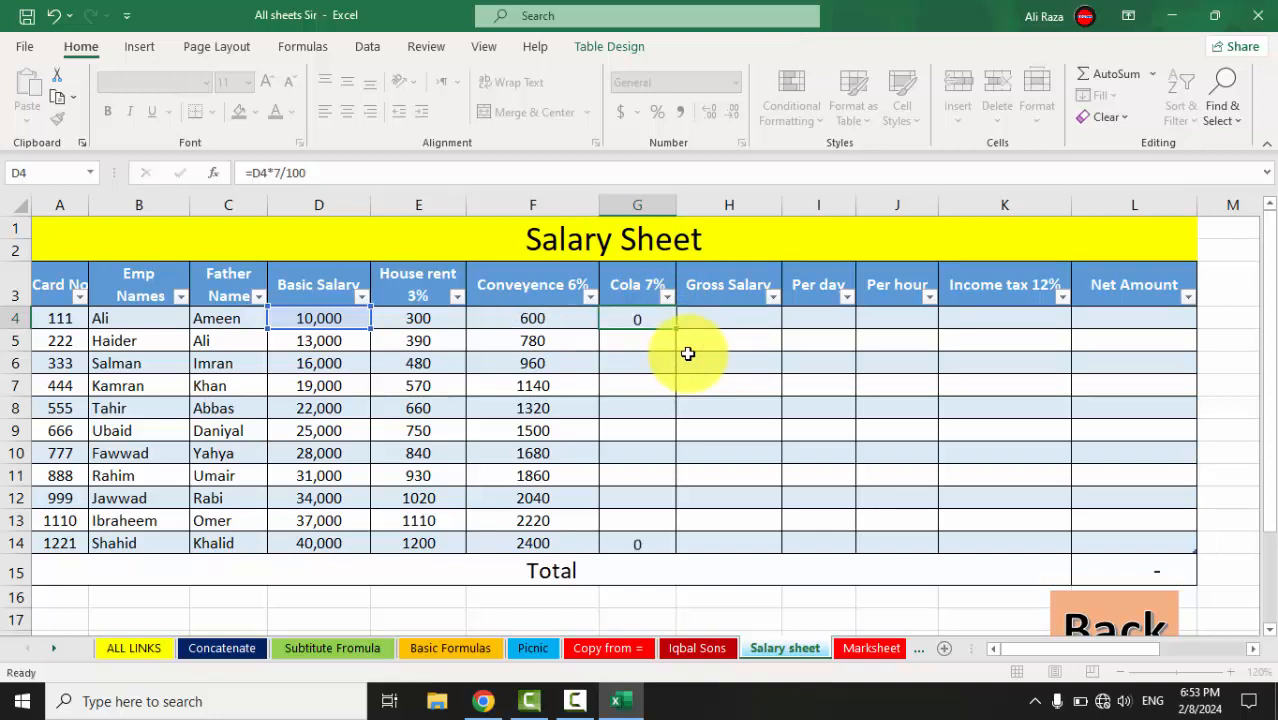
# Fill the Gross Salary column by entering =SUM(D4:G4) in H4, adding the basic salary and the three allowances
pyautogui.click(739, 319)
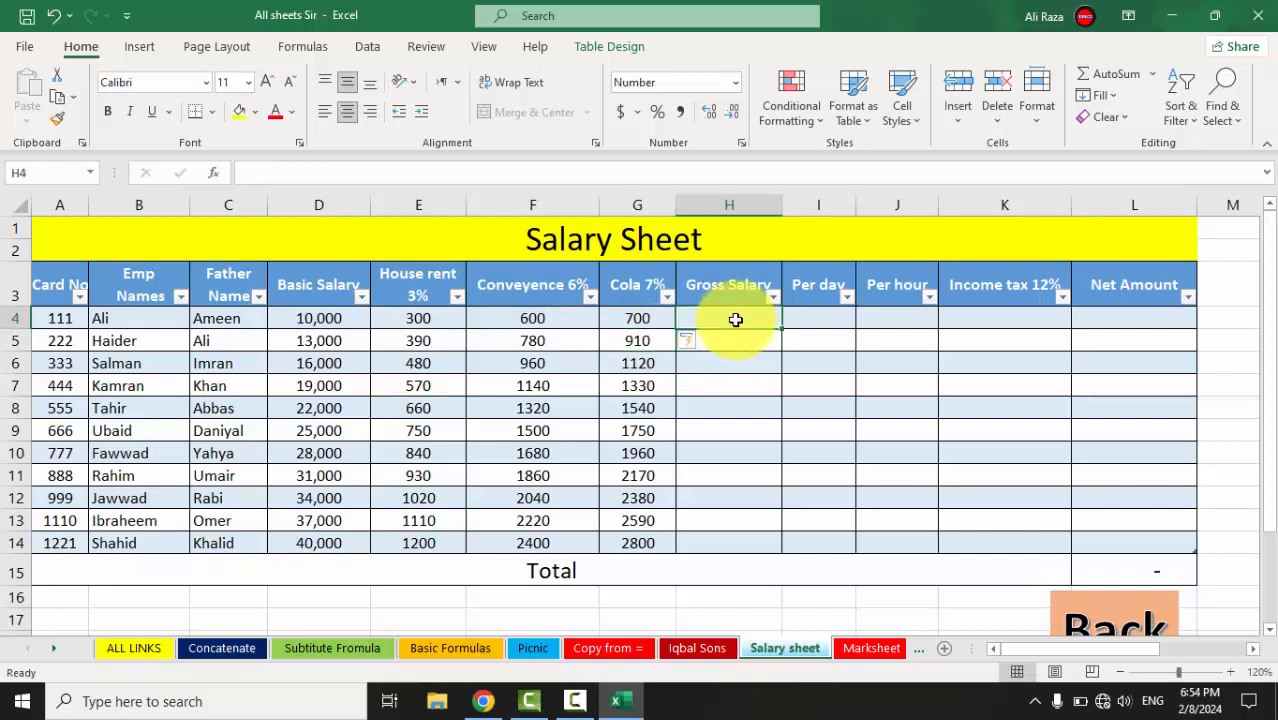
pyautogui.moveTo(400, 320); pyautogui.dragTo(634, 321)
pyautogui.moveTo(311, 317); pyautogui.dragTo(630, 320)
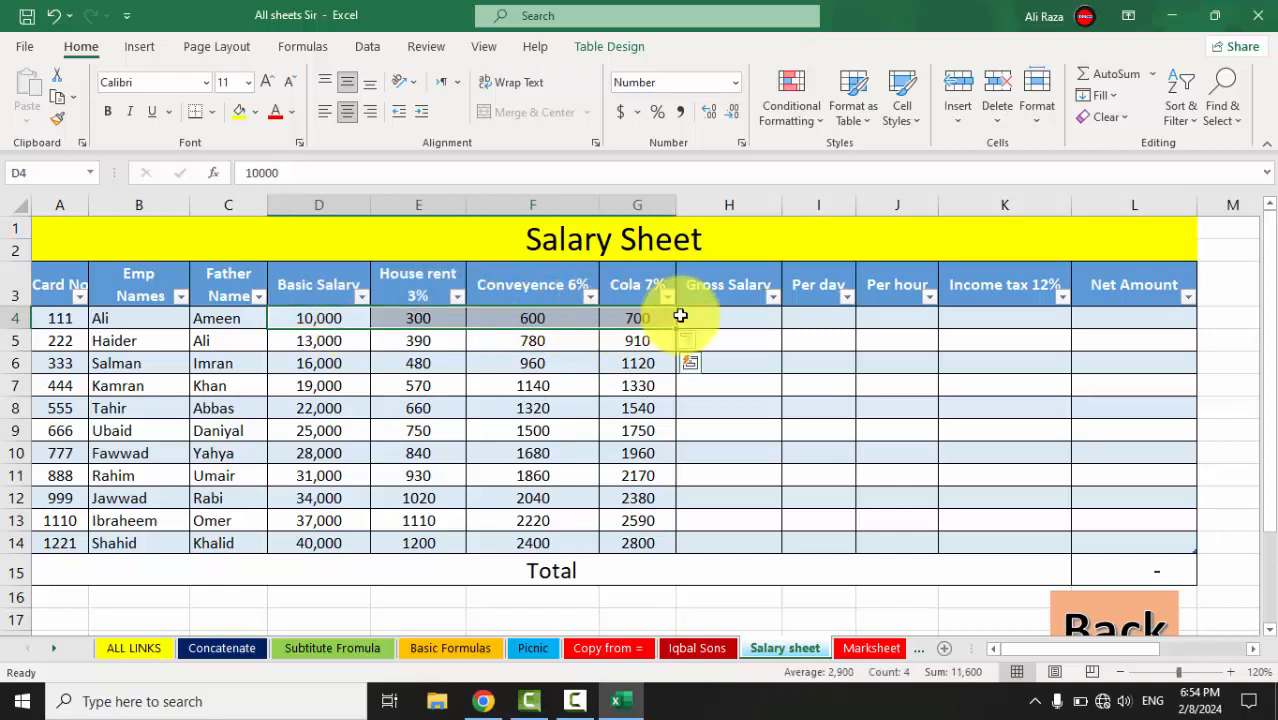
pyautogui.click(730, 316)
pyautogui.write('=')
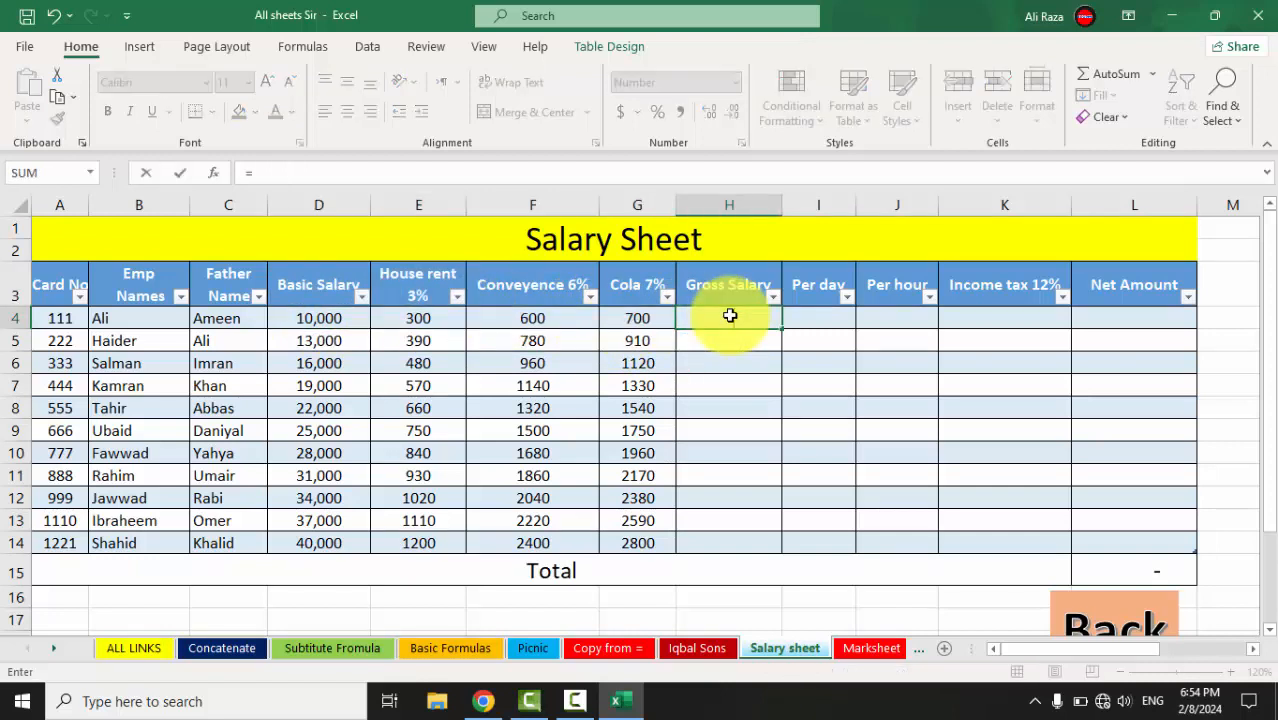
pyautogui.write('sum(')
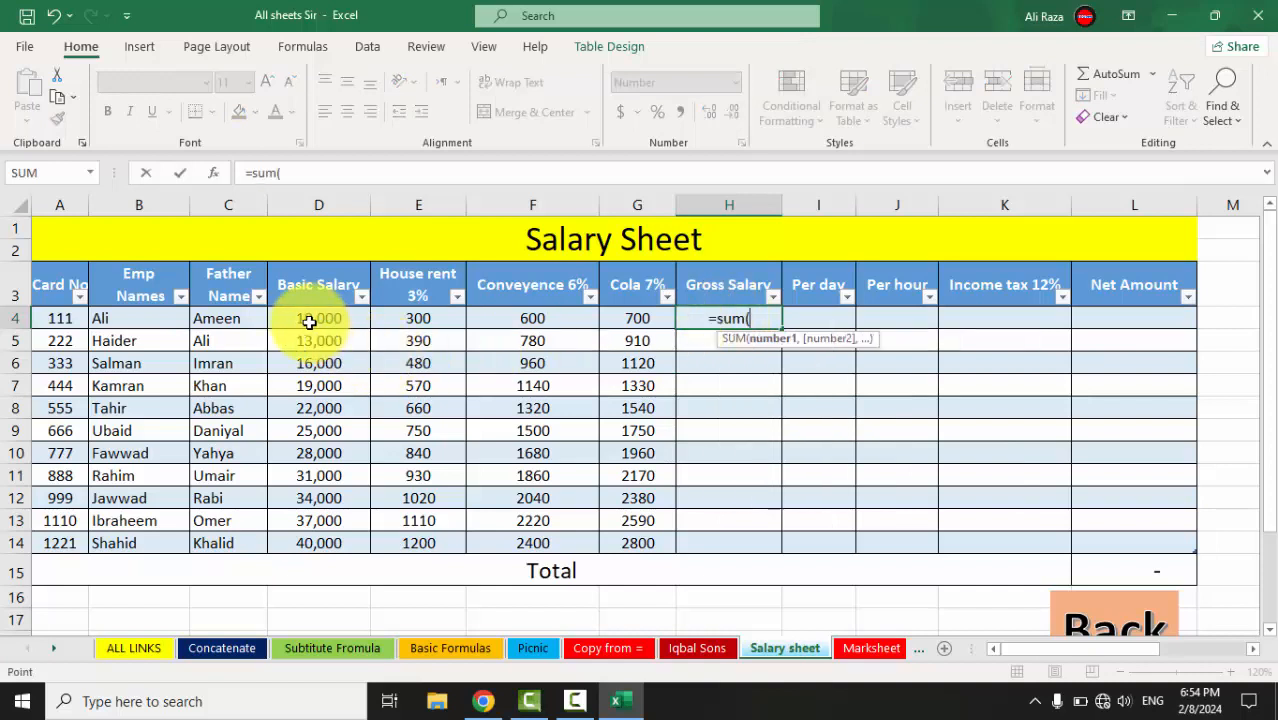
pyautogui.moveTo(308, 320); pyautogui.dragTo(610, 322)
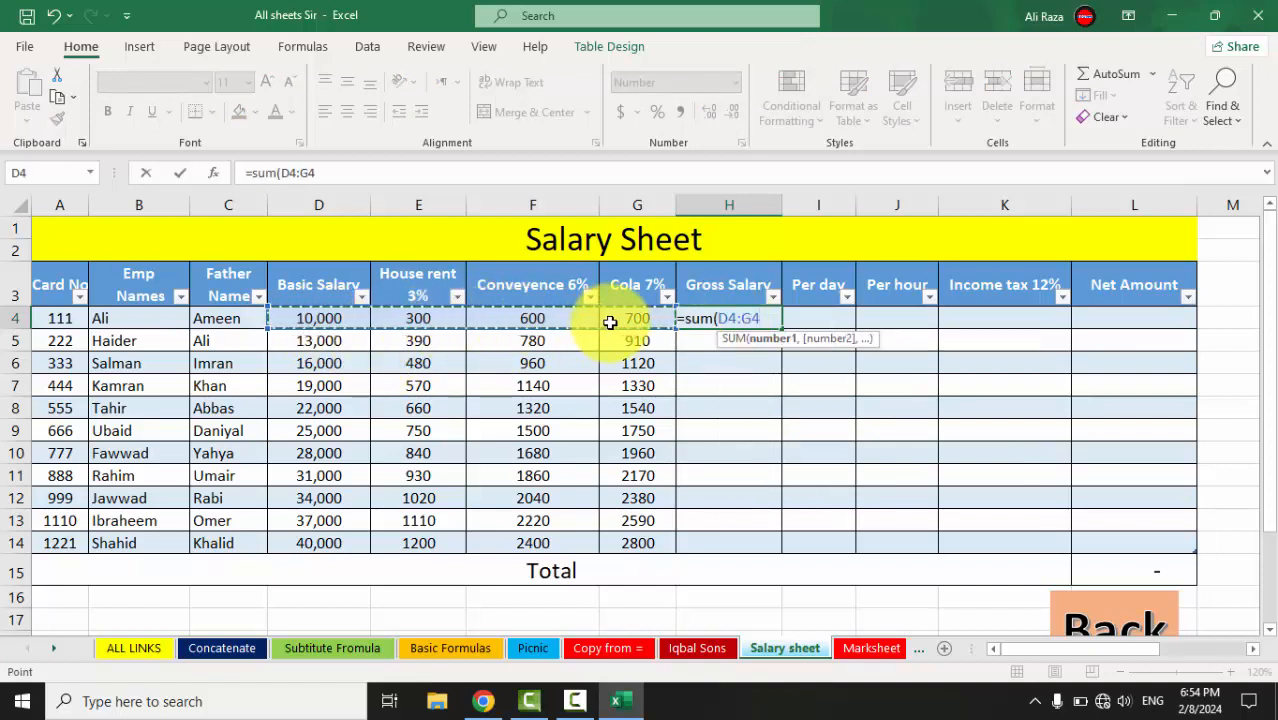
pyautogui.press('Return')
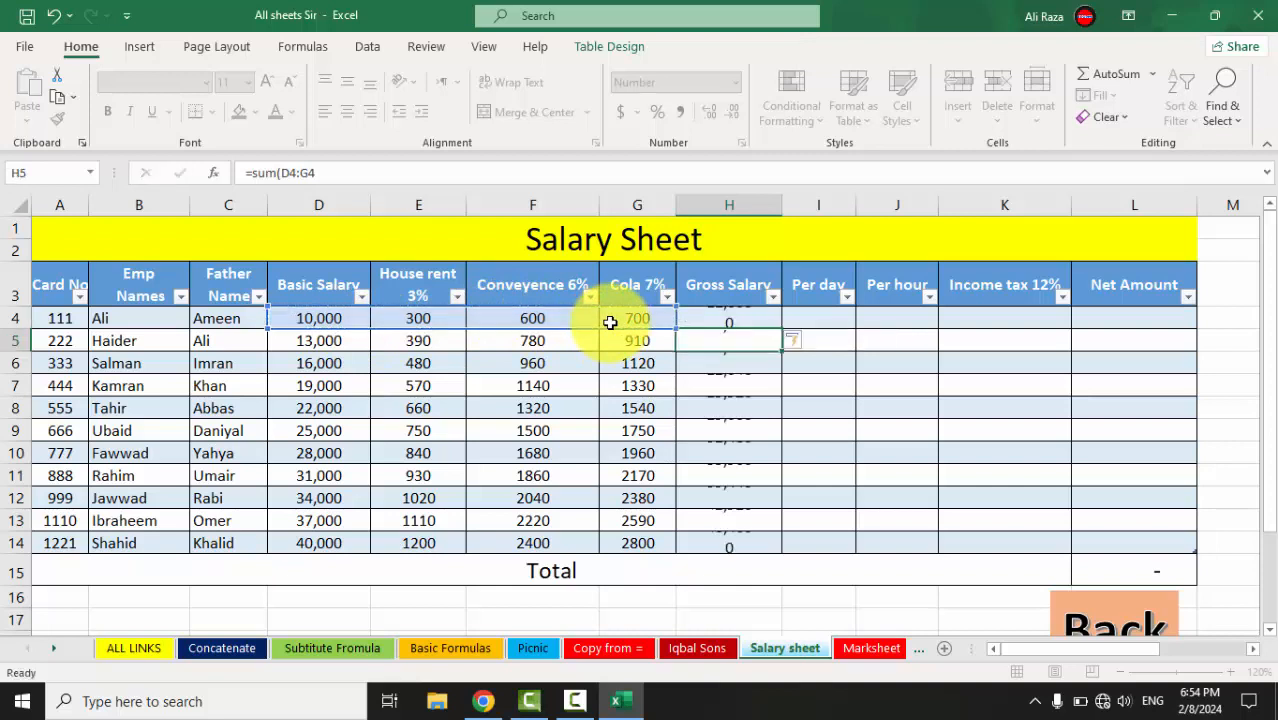
# Review the Gross Salary formula in H4 together with the basic salary and allowance cells it adds
pyautogui.click(730, 318)
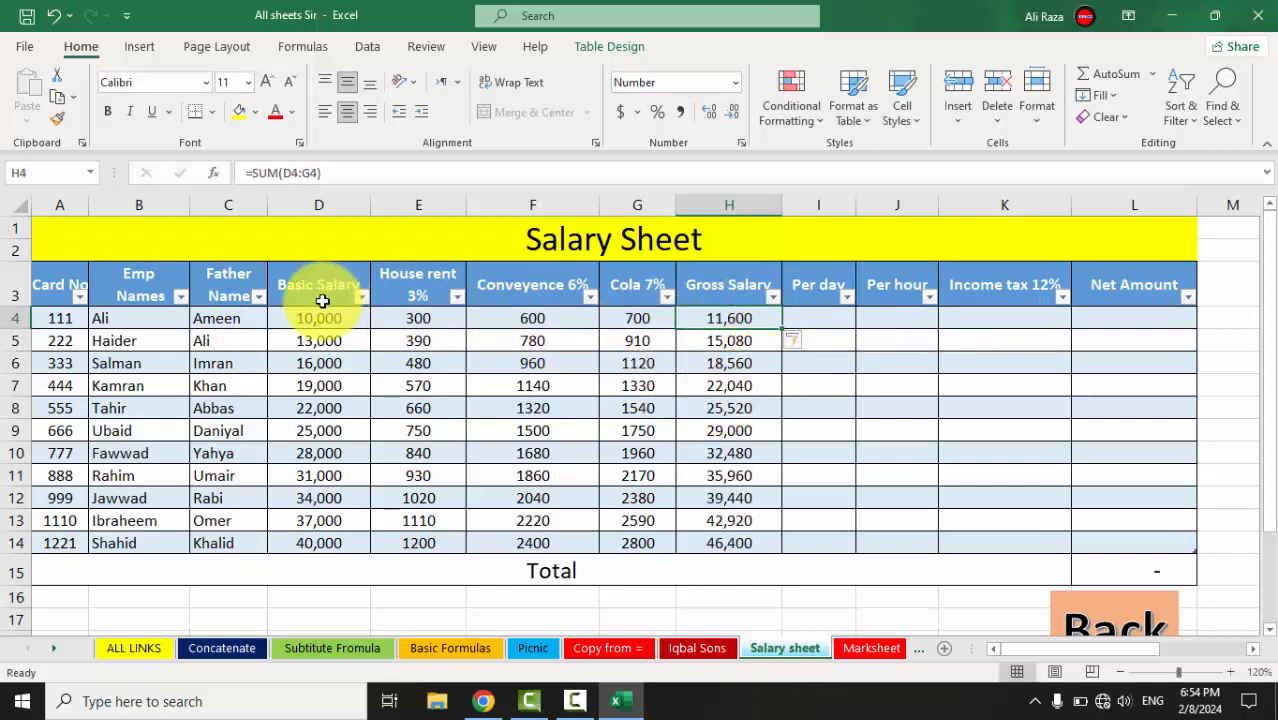
pyautogui.click(306, 331)
pyautogui.moveTo(388, 322); pyautogui.dragTo(624, 328)
pyautogui.click(728, 322)
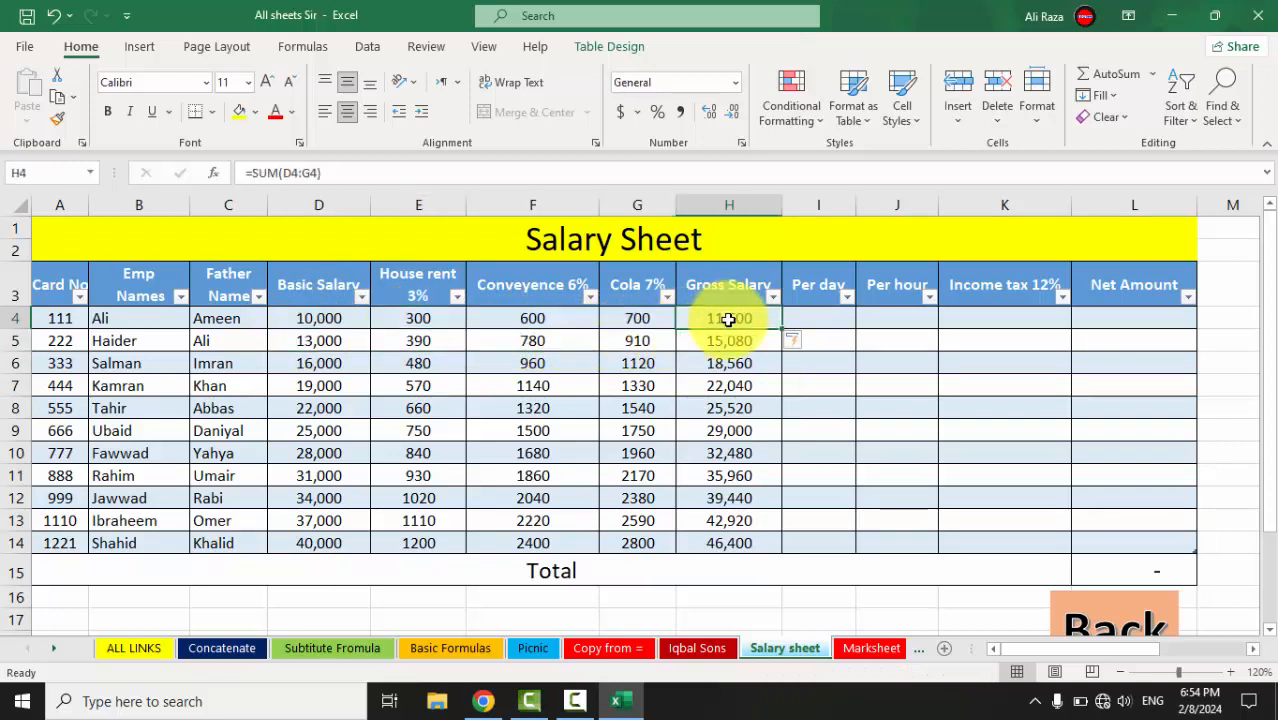
# Fill the Per day column by entering the formula =D4/30 in I4, based on the basic salary
pyautogui.click(816, 324)
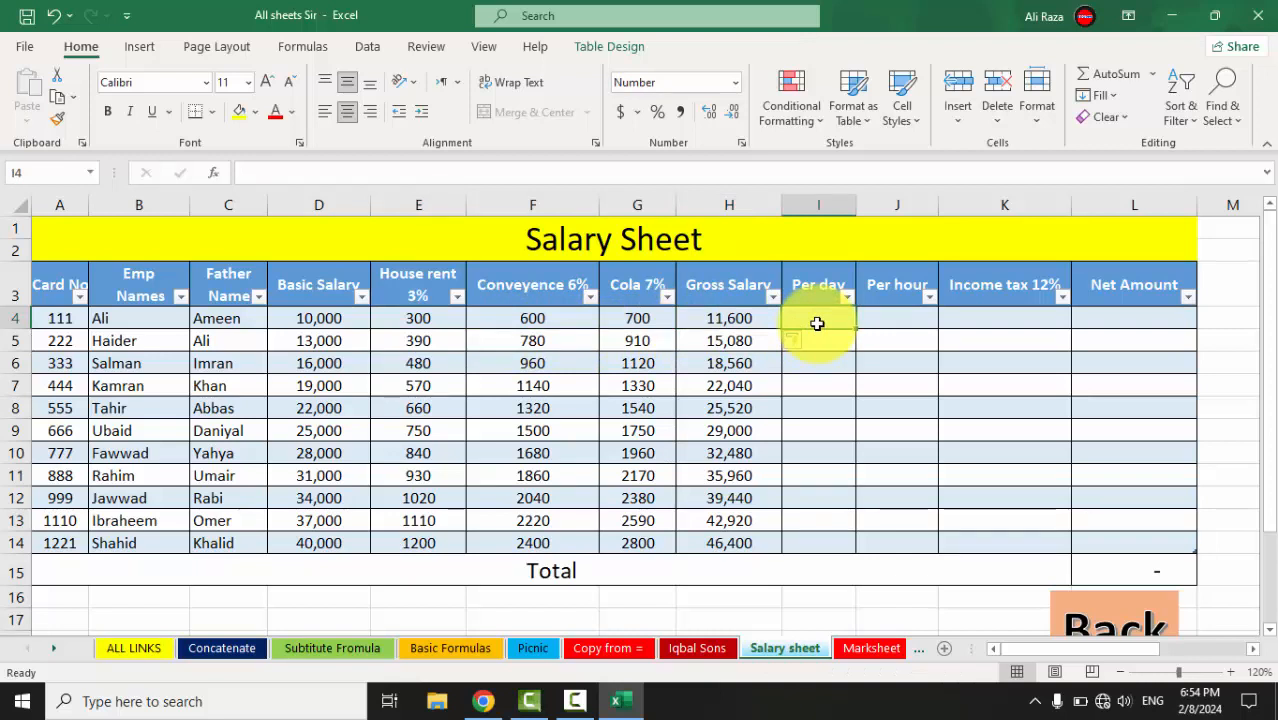
pyautogui.click(323, 311)
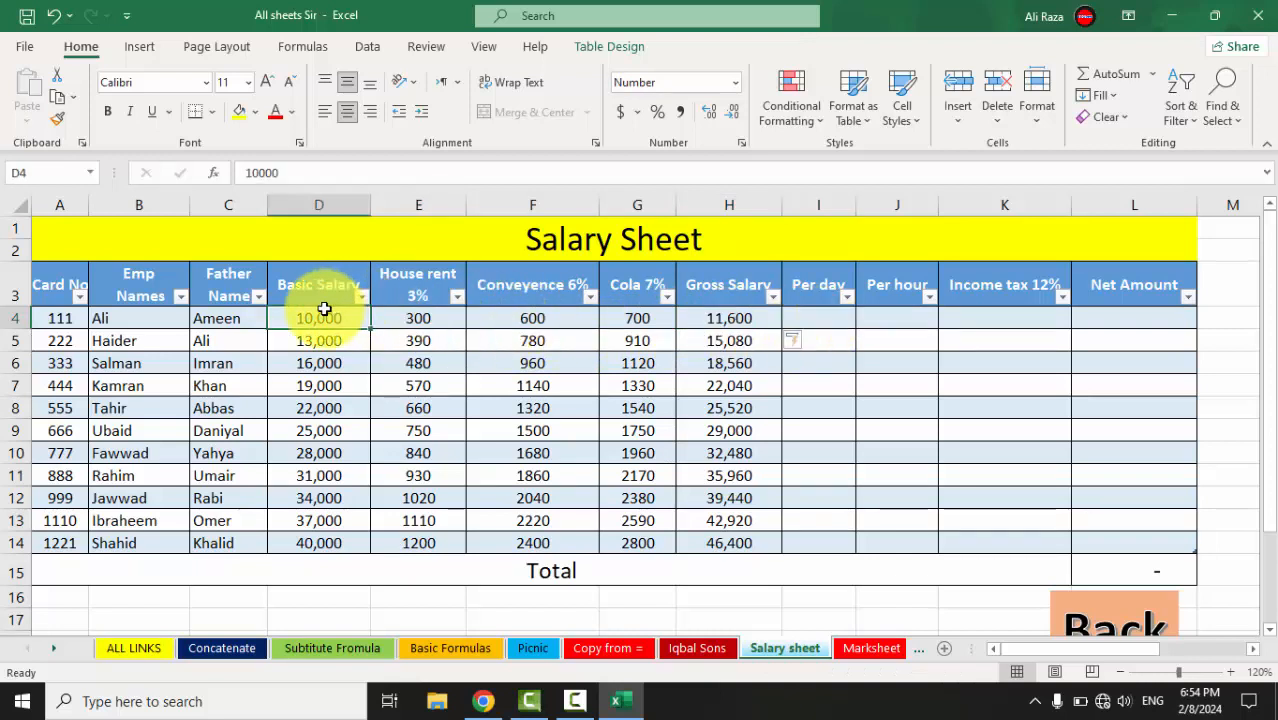
pyautogui.click(830, 316)
pyautogui.write('=')
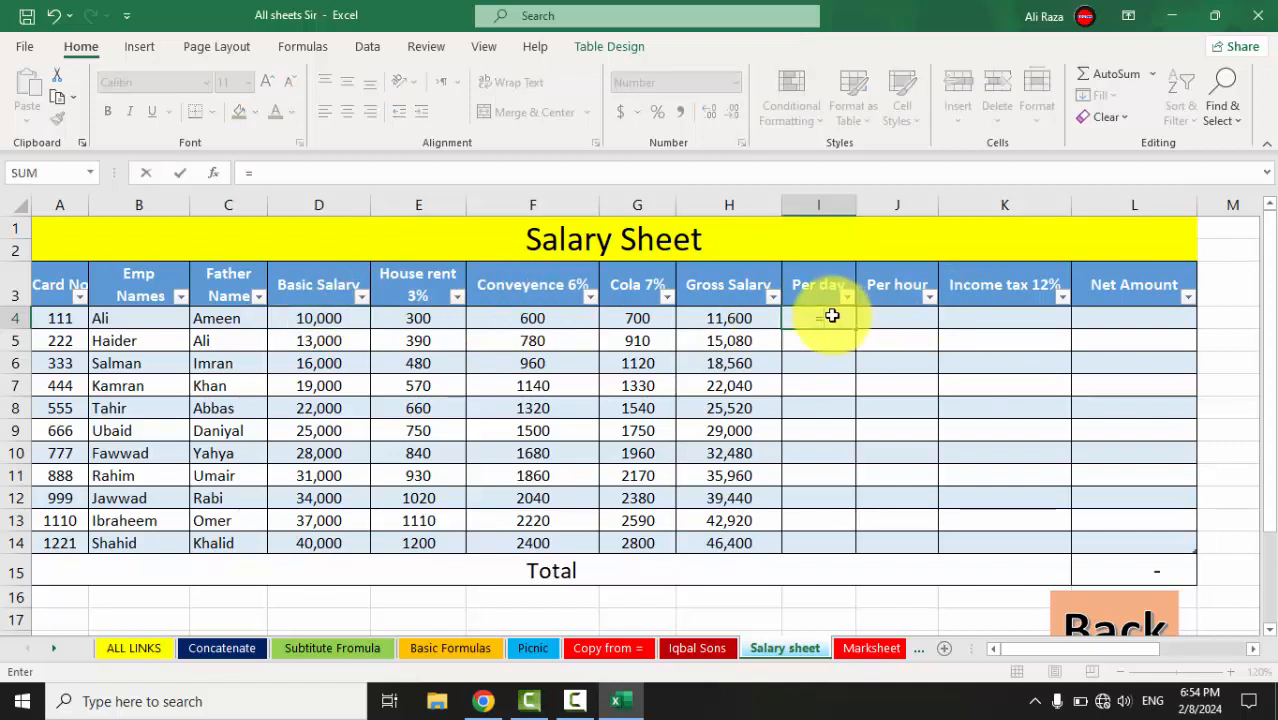
pyautogui.click(311, 321)
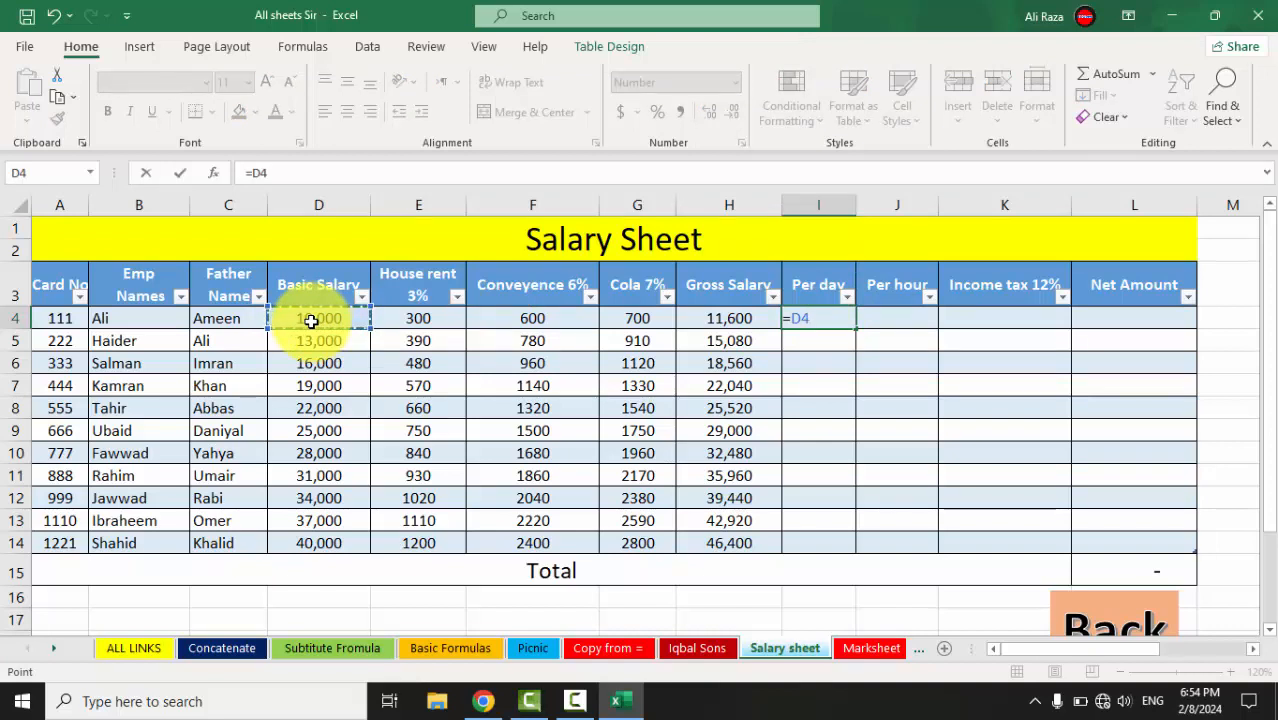
pyautogui.write('/30')
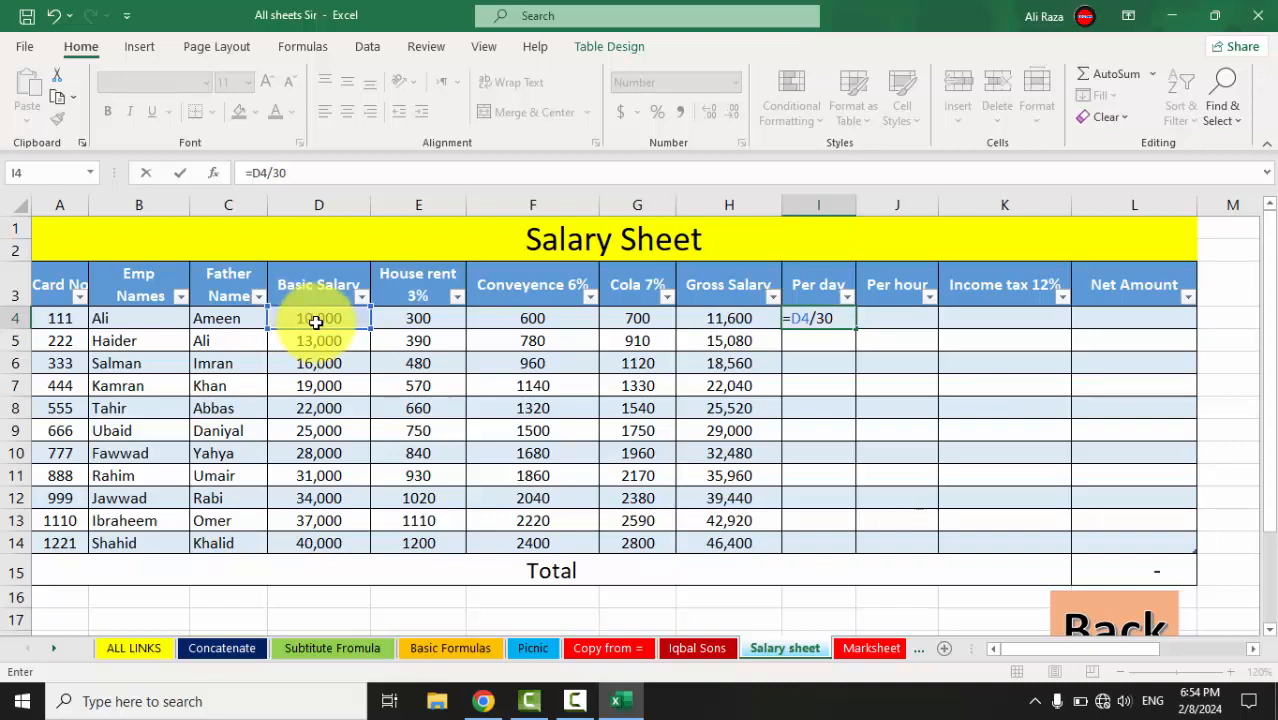
pyautogui.press('Return')
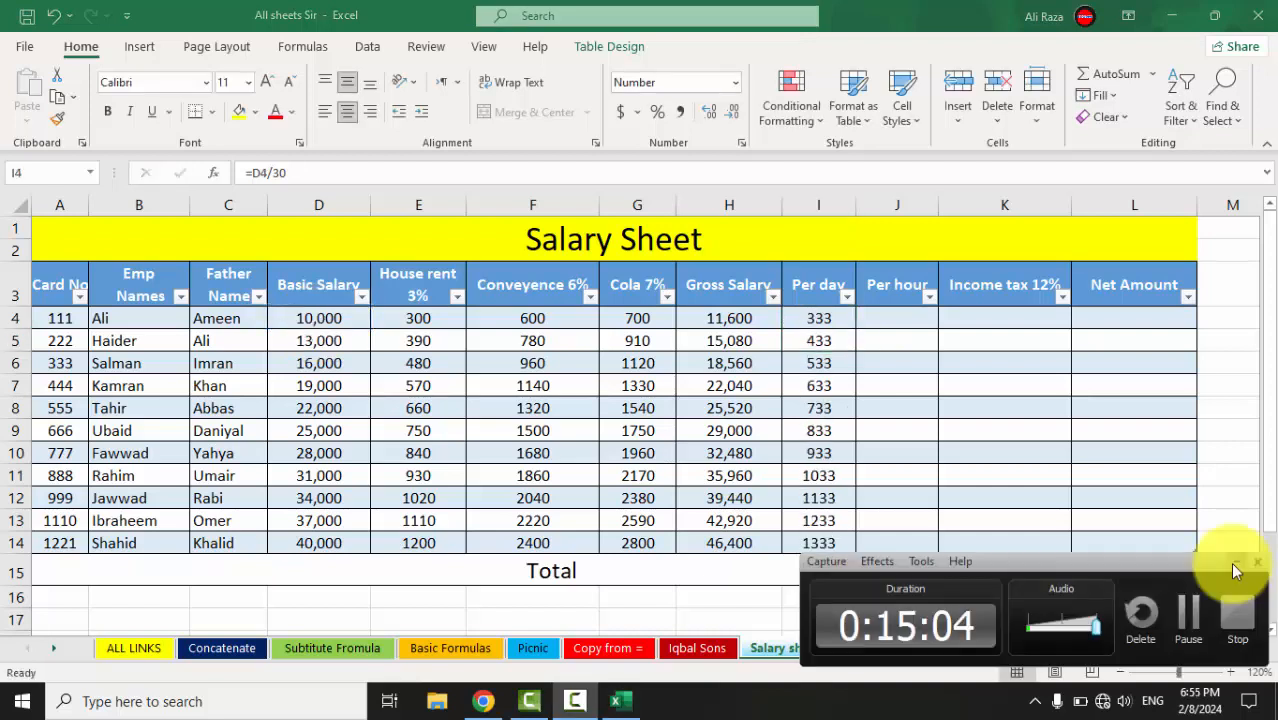
pyautogui.click(820, 318)
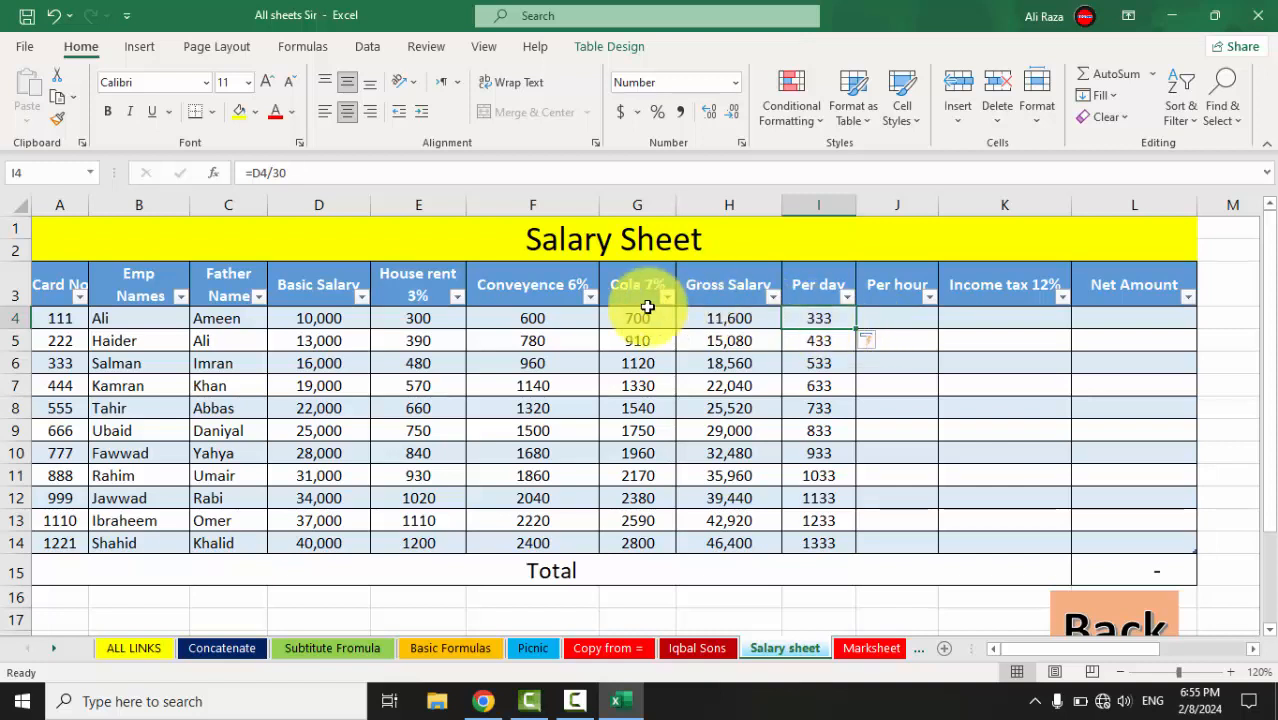
pyautogui.click(340, 318)
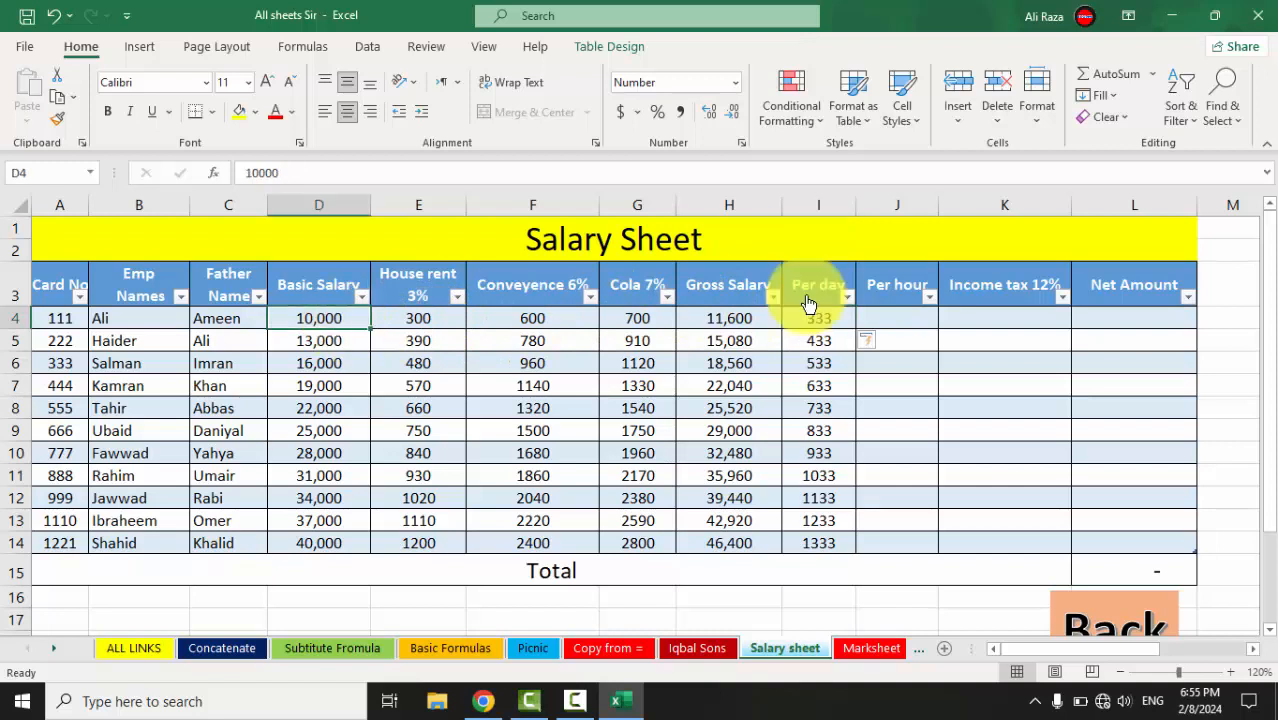
# Fill the Per hour column by entering the formula =I4/8 in J4
pyautogui.click(884, 324)
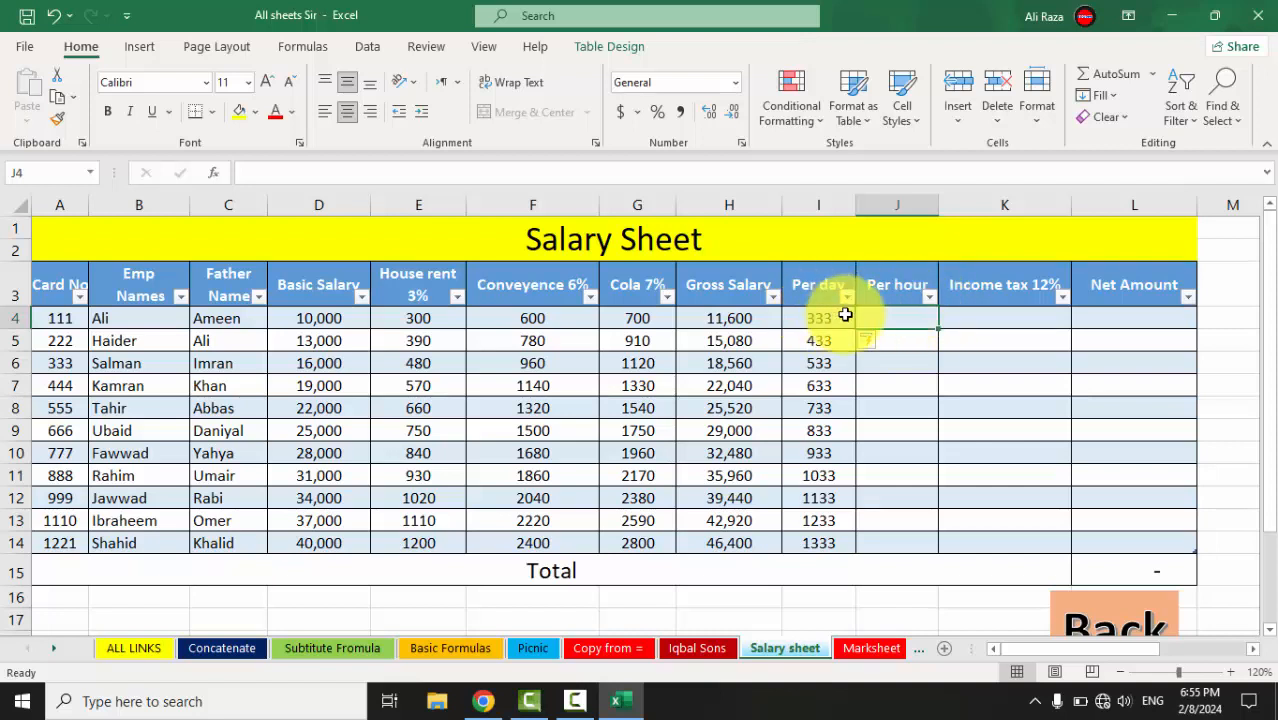
pyautogui.write('=')
pyautogui.press('Left')
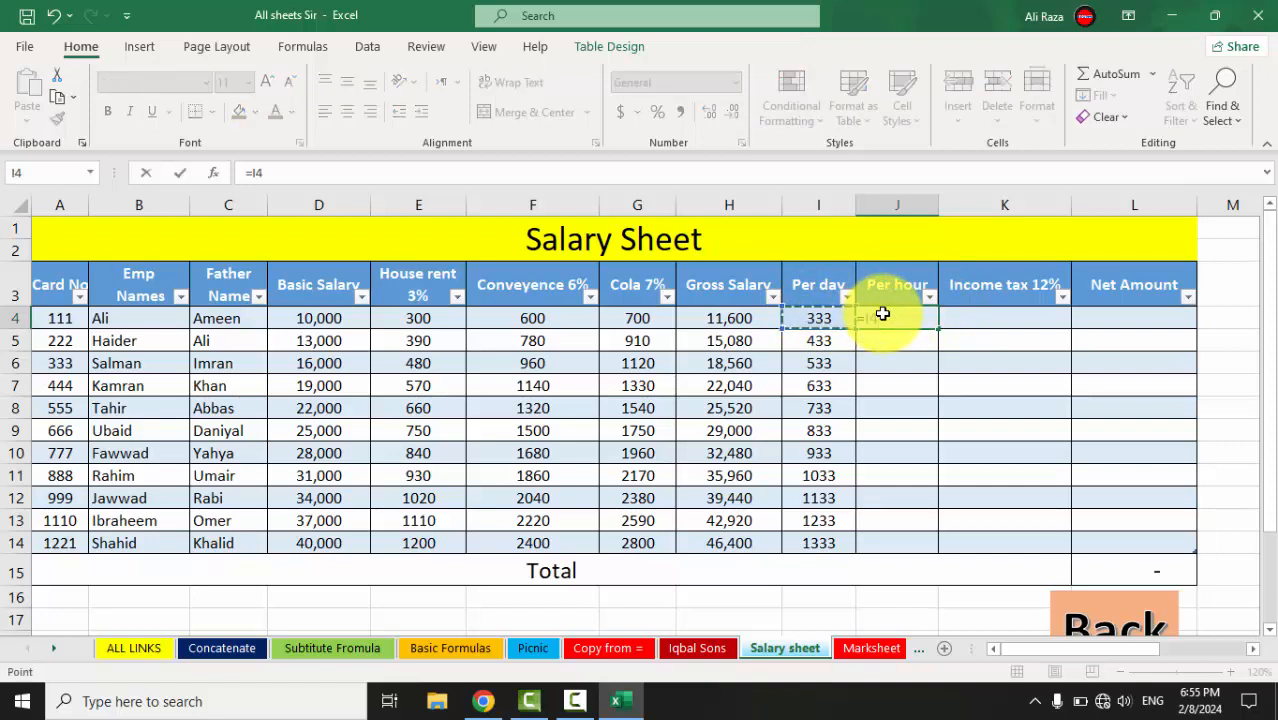
pyautogui.write('/')
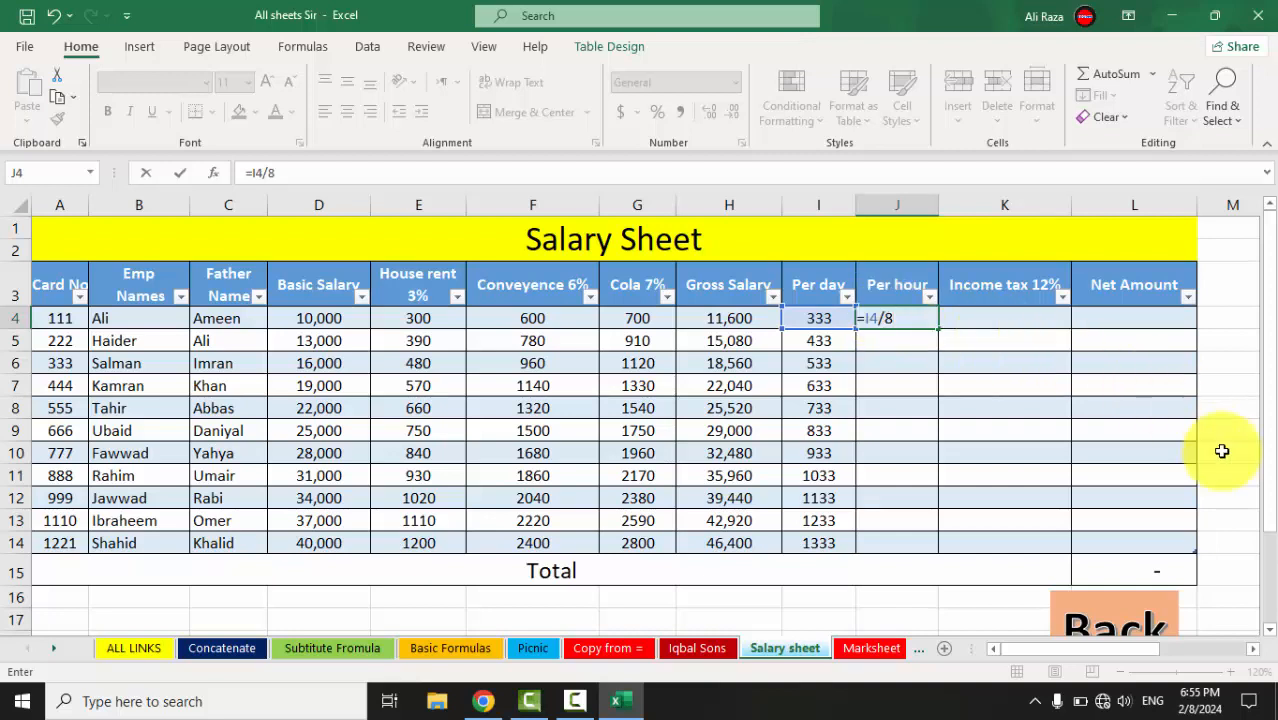
pyautogui.write('8')
pyautogui.press('Return')
# Reduce the Per hour values in J4:J14 to whole numbers with no decimal places
pyautogui.click(900, 318)
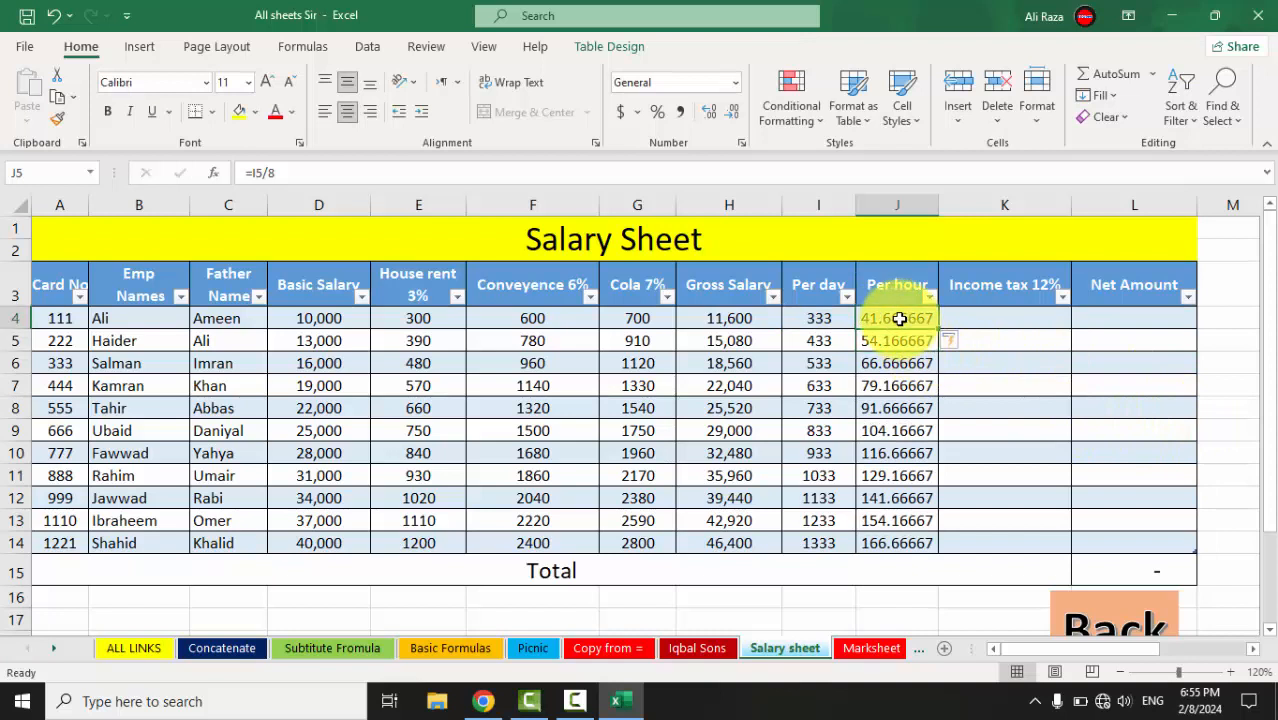
pyautogui.moveTo(897, 318); pyautogui.dragTo(902, 522)
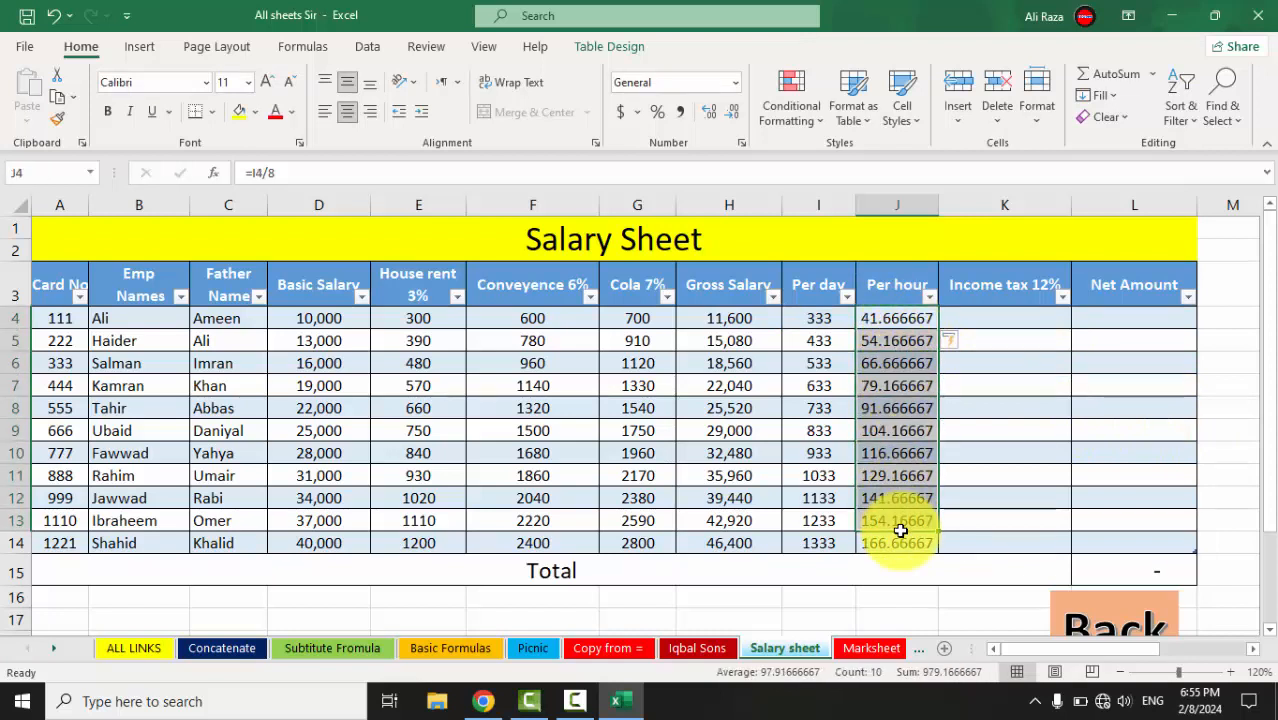
pyautogui.moveTo(884, 314); pyautogui.dragTo(876, 536)
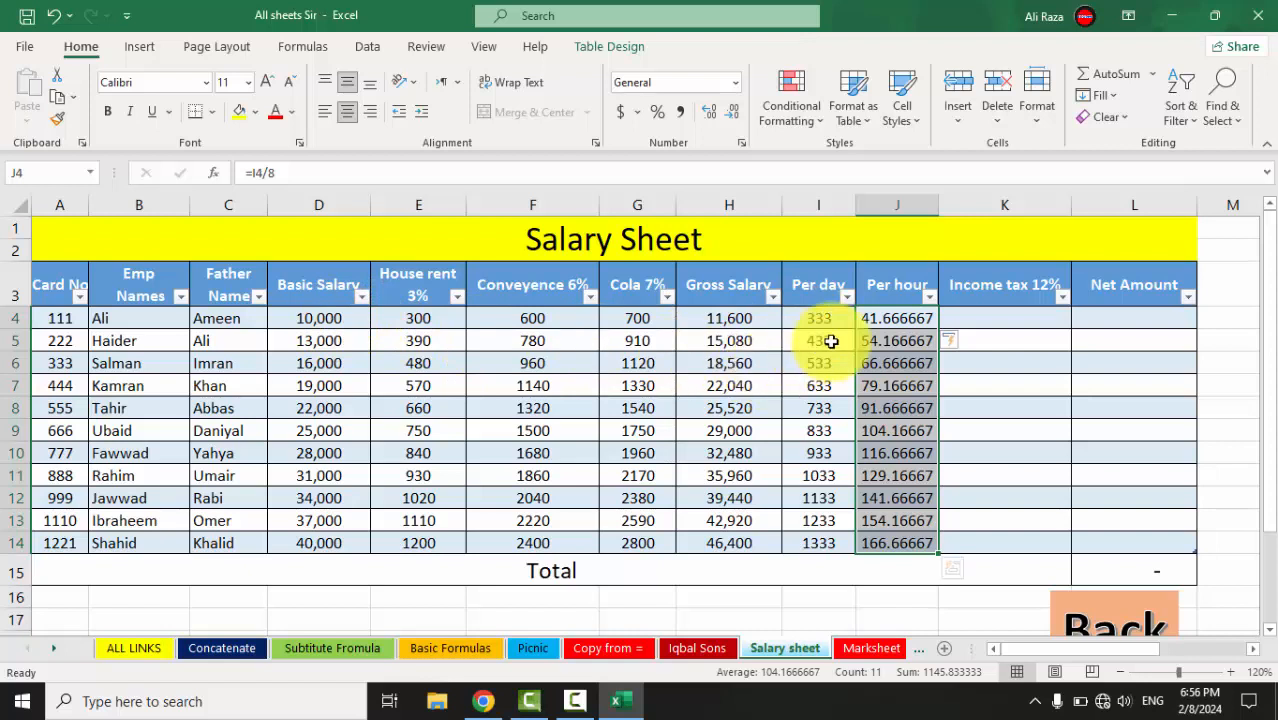
pyautogui.click(735, 112)
pyautogui.click(735, 112)
pyautogui.click(735, 112)
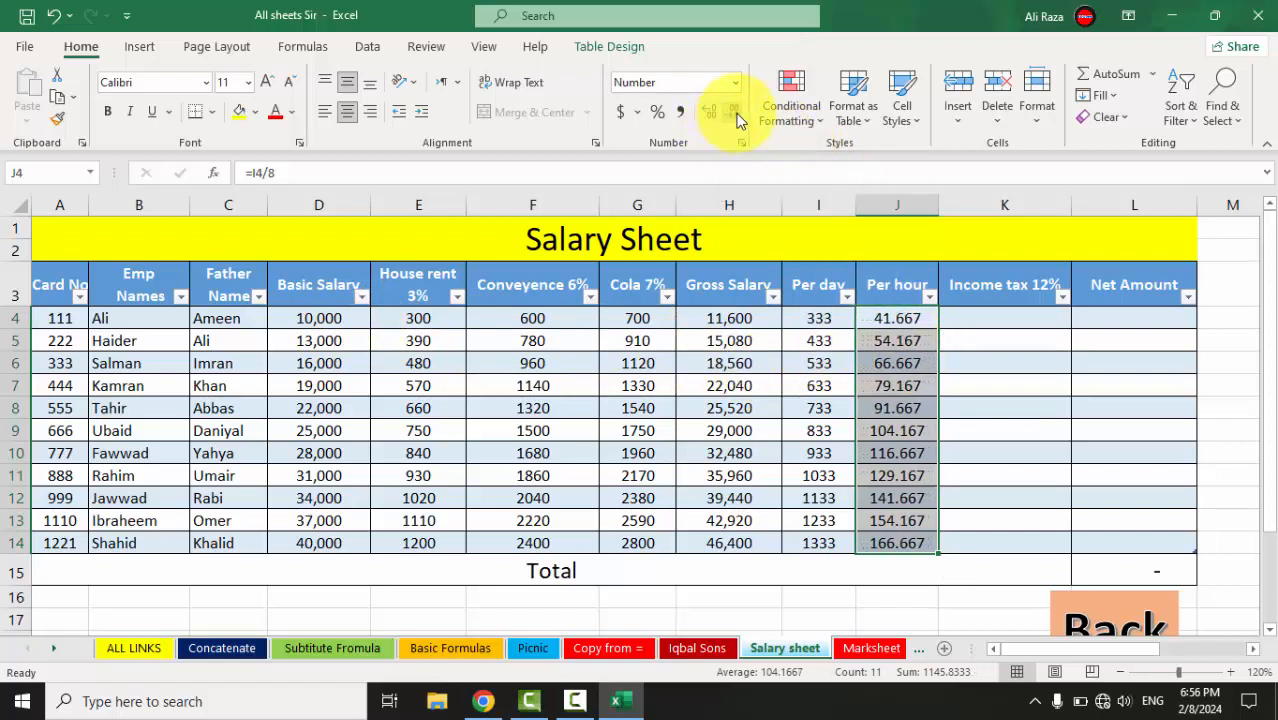
pyautogui.click(735, 112)
pyautogui.click(735, 112)
pyautogui.click(735, 112)
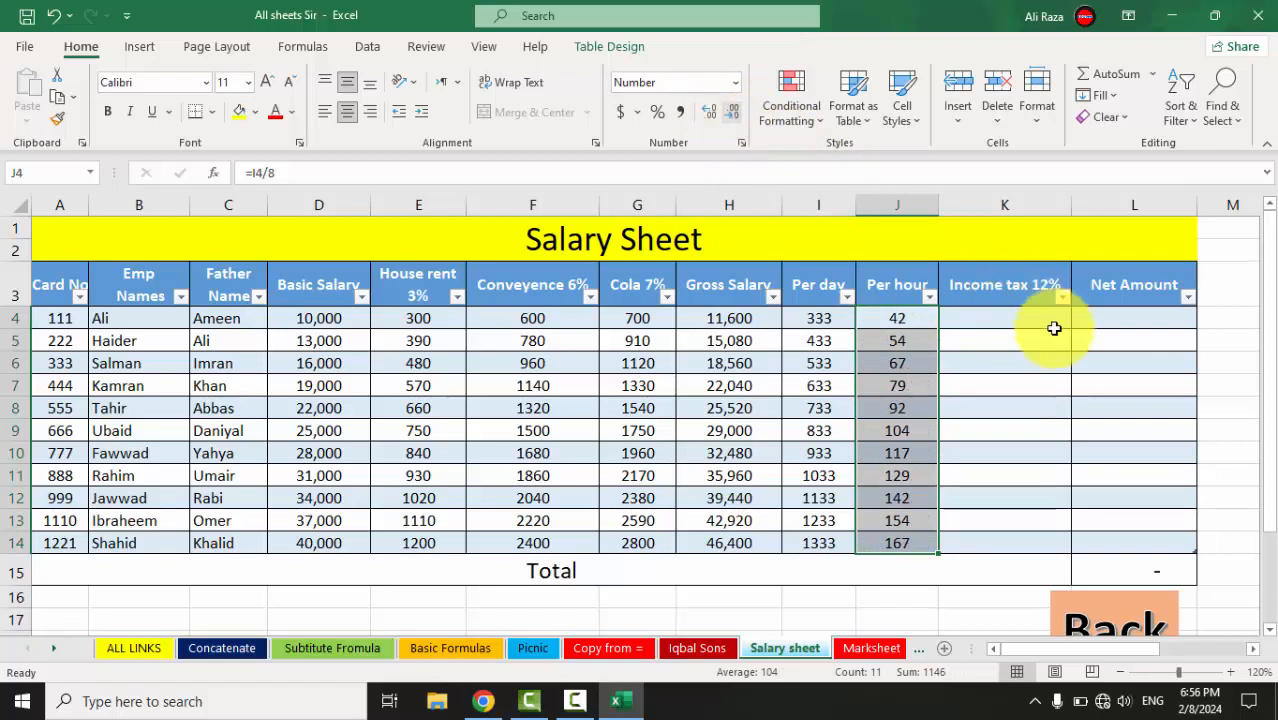
# Fill the Income tax 12% column by entering the formula =D4*12% in K4
pyautogui.click(1000, 316)
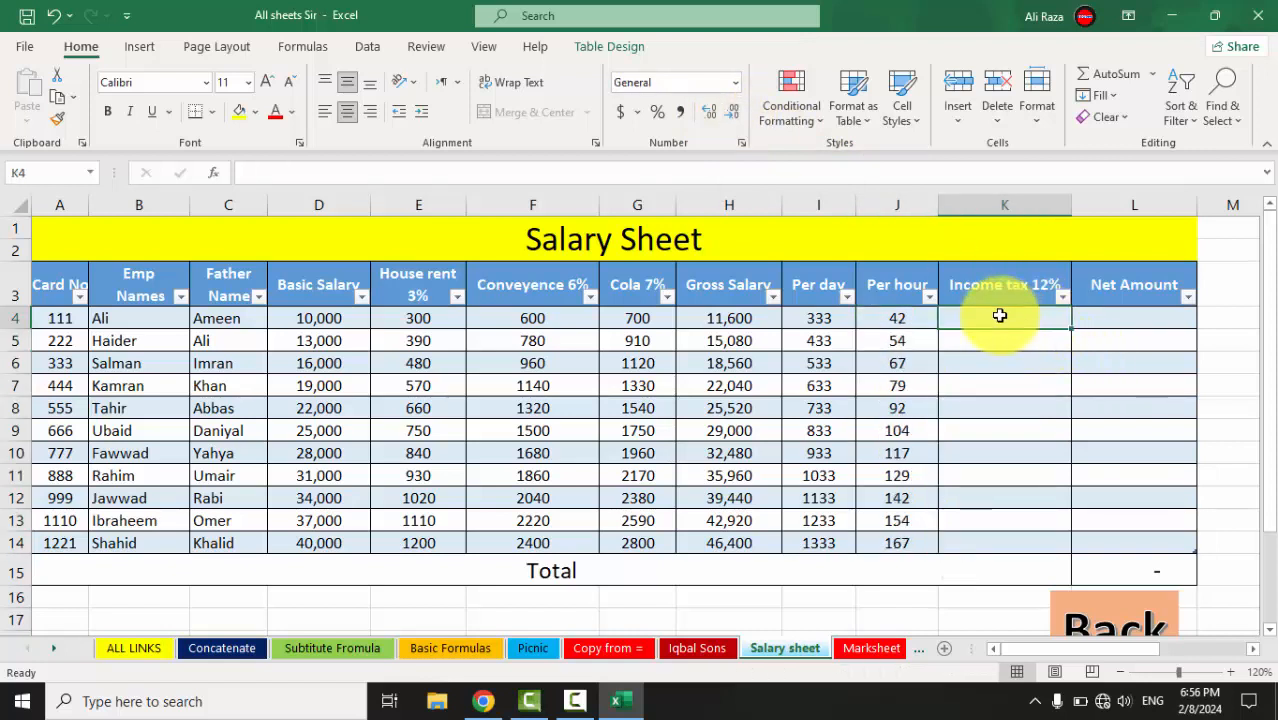
pyautogui.write('=')
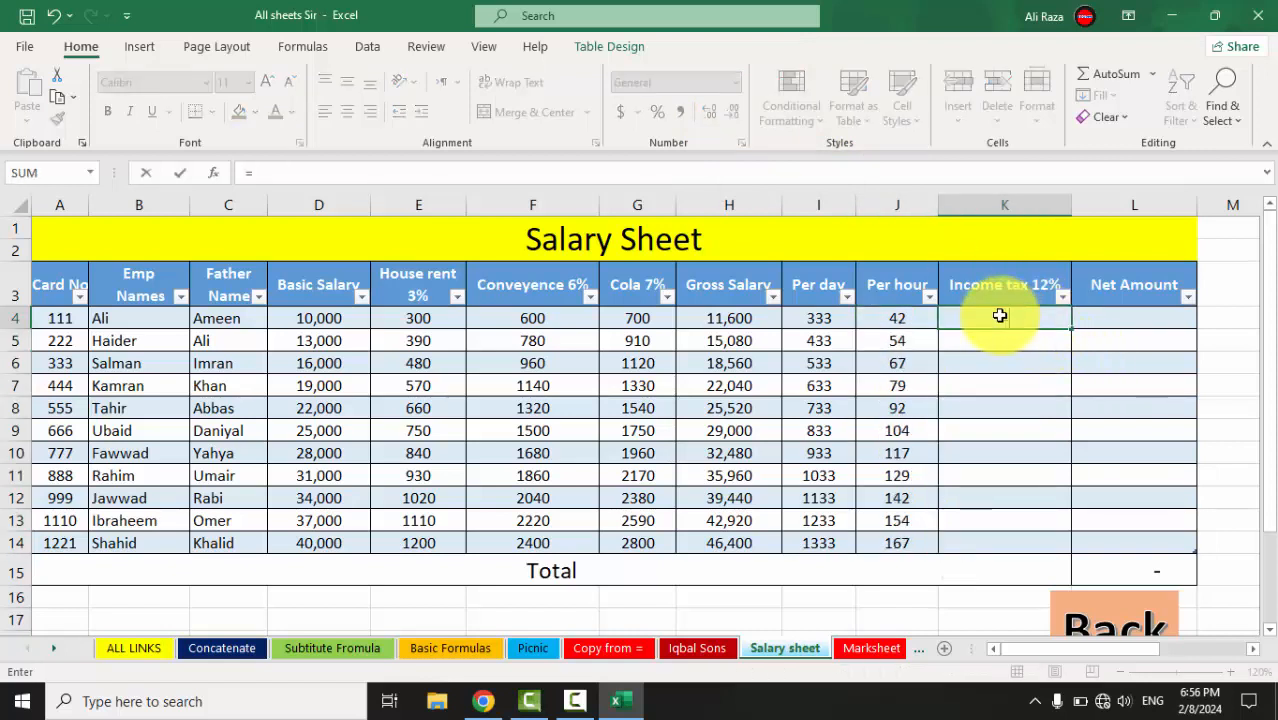
pyautogui.click(342, 317)
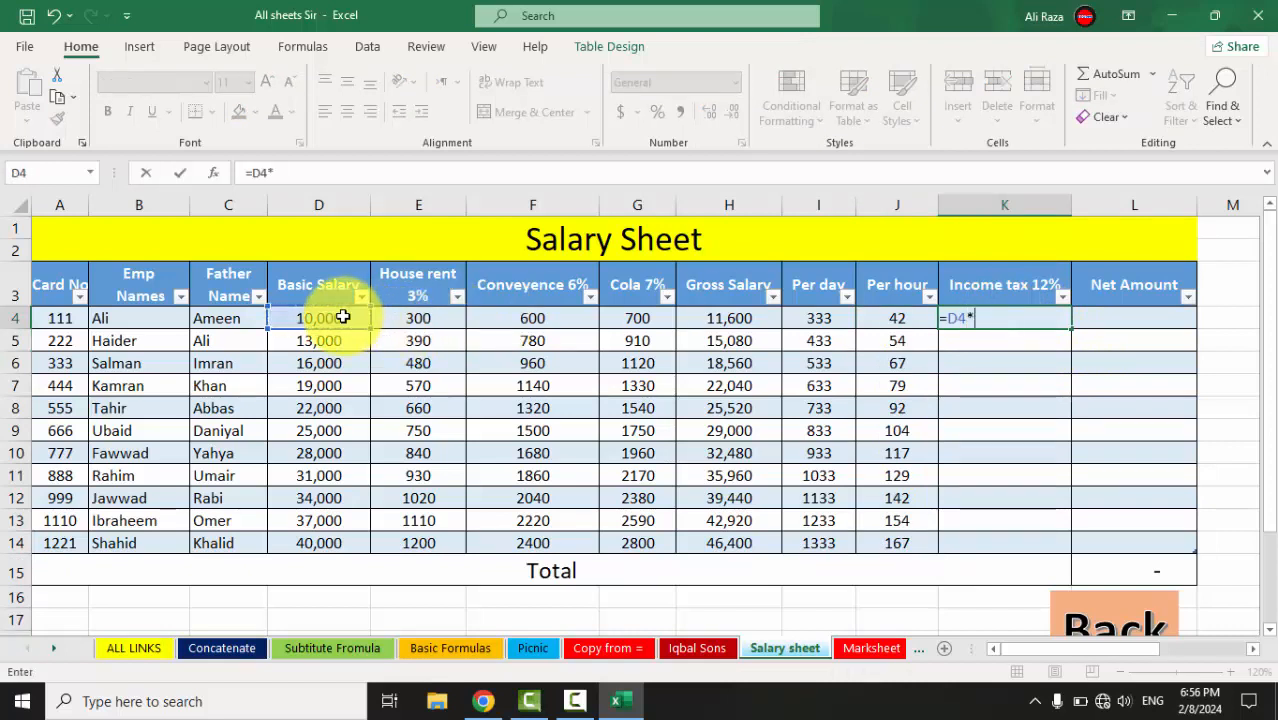
pyautogui.write('*12%')
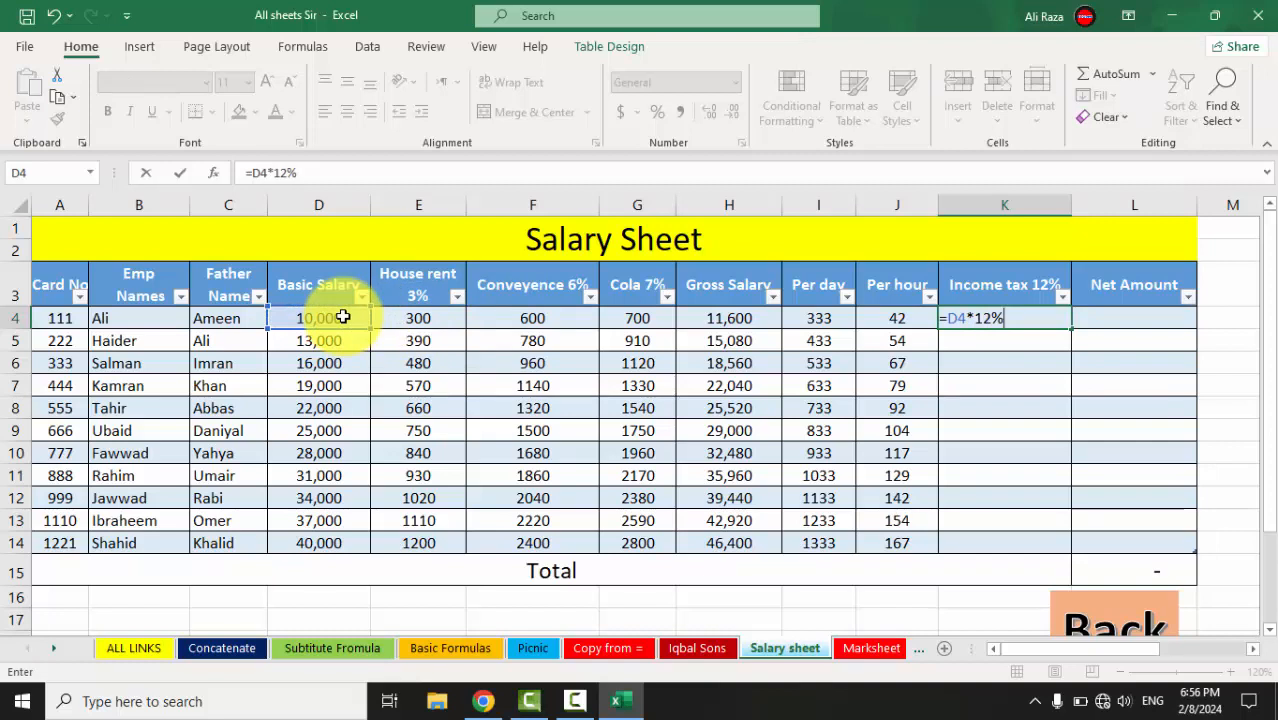
pyautogui.press('Return')
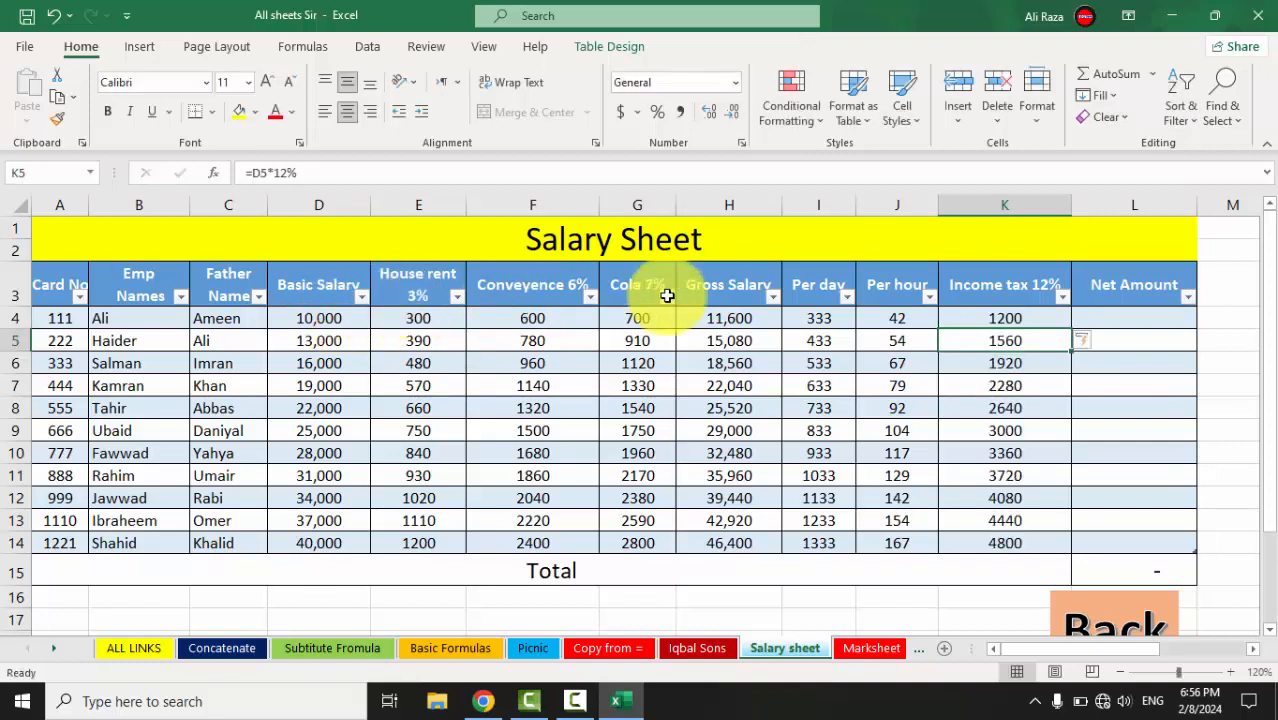
# Review the income tax values in K4:K14 against the basic salary and gross salary in row 4
pyautogui.click(1127, 314)
pyautogui.click(944, 320)
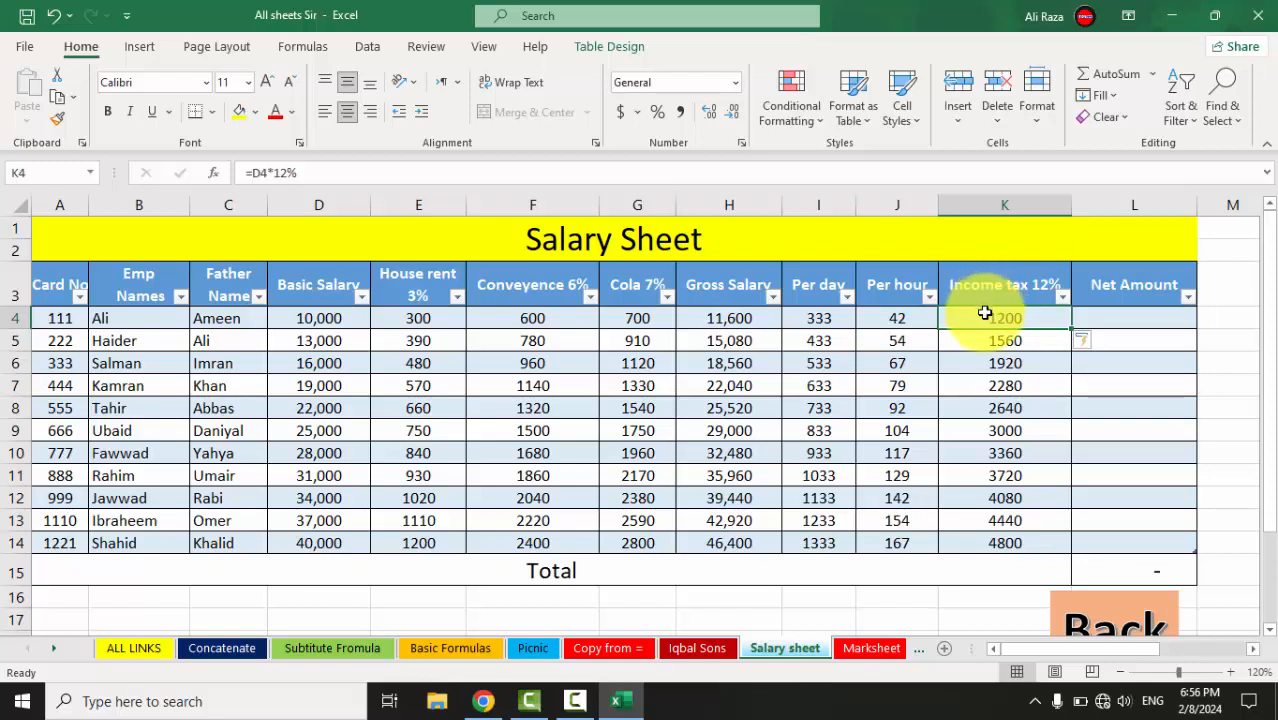
pyautogui.moveTo(995, 371); pyautogui.dragTo(995, 538)
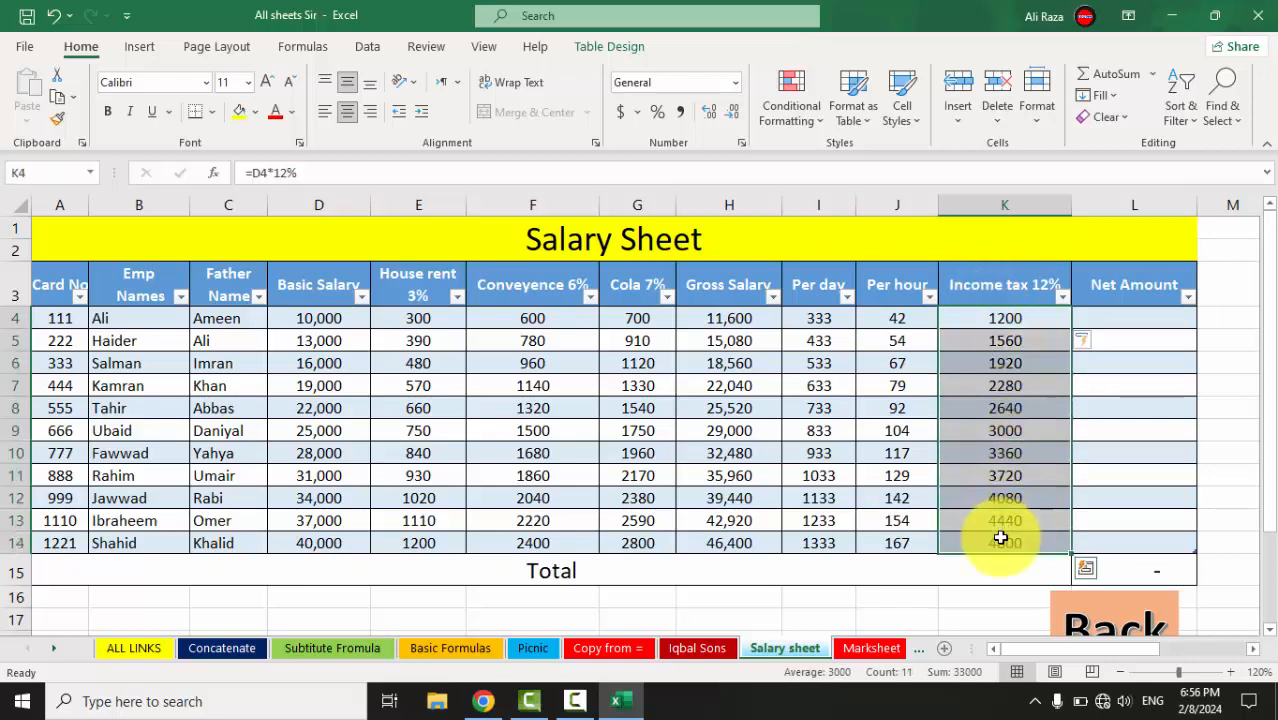
pyautogui.click(1000, 538)
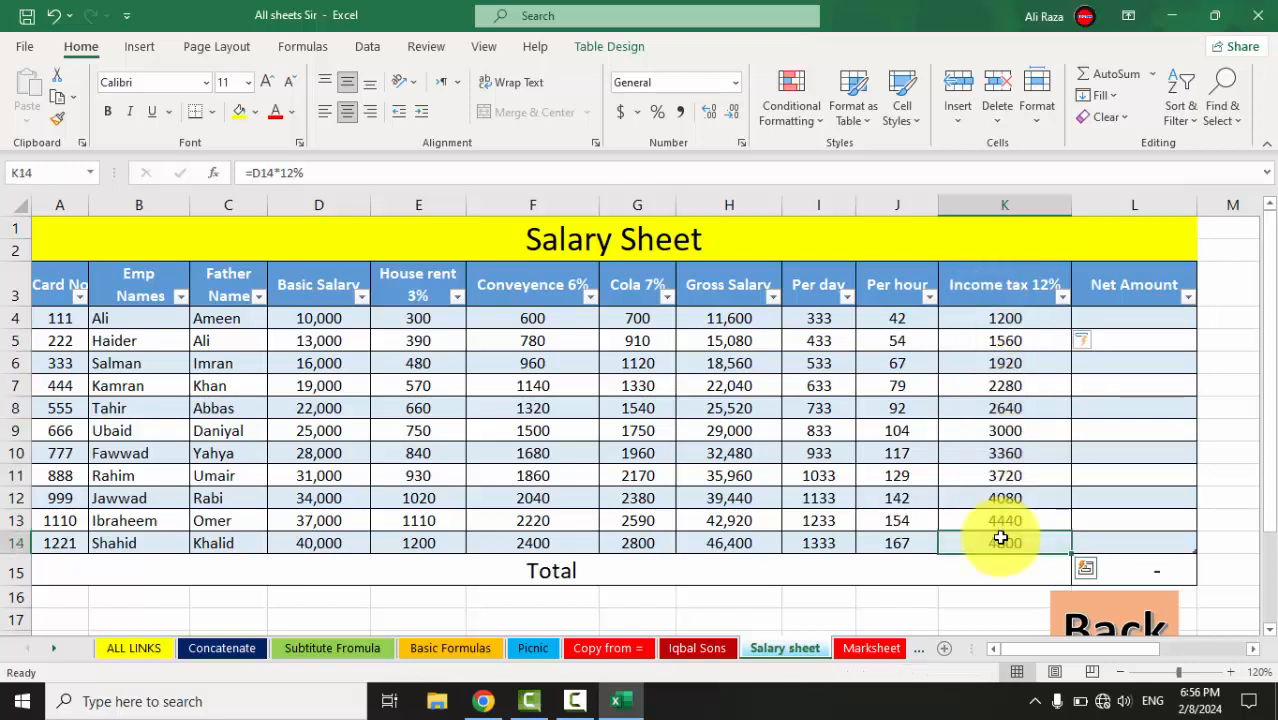
pyautogui.click(717, 320)
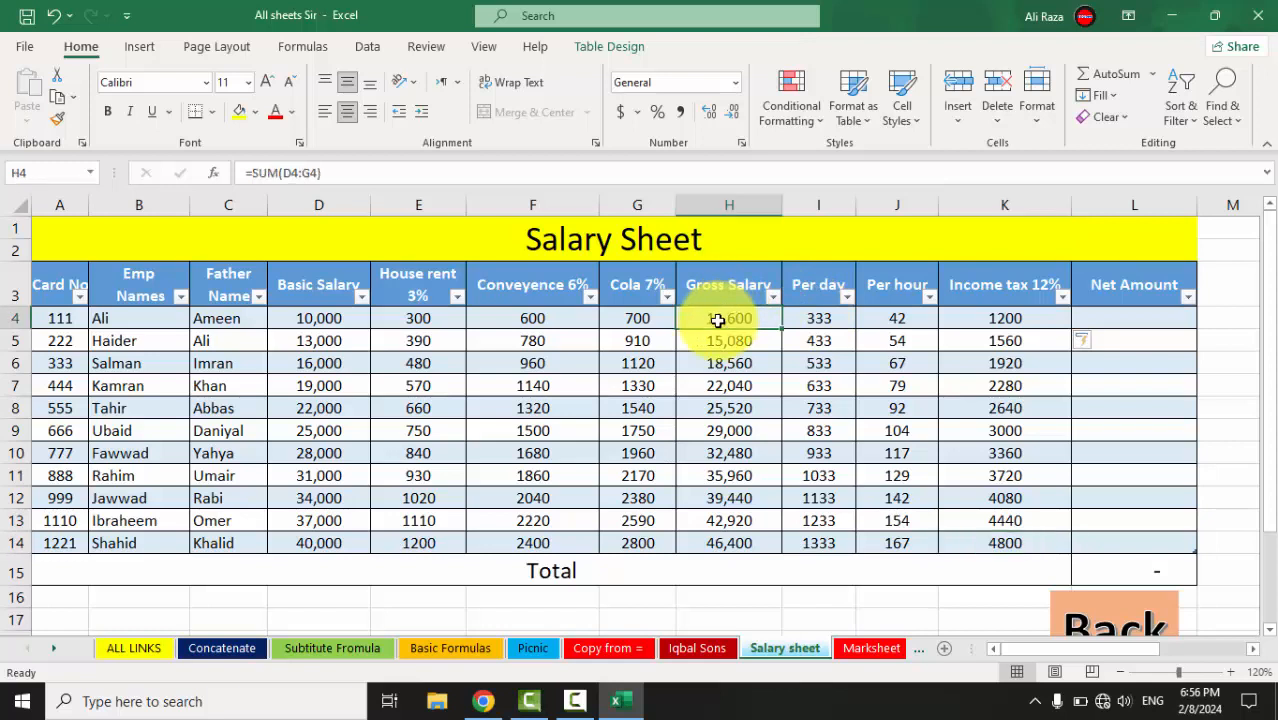
pyautogui.click(326, 314)
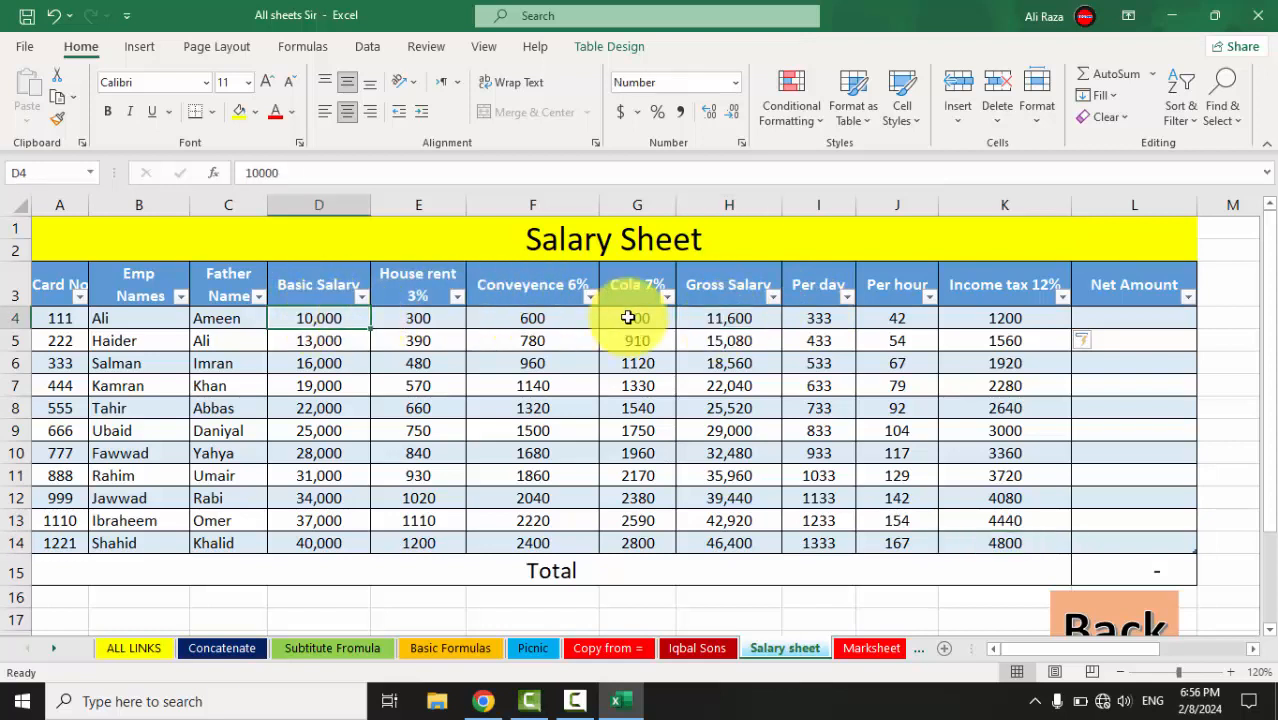
pyautogui.click(724, 317)
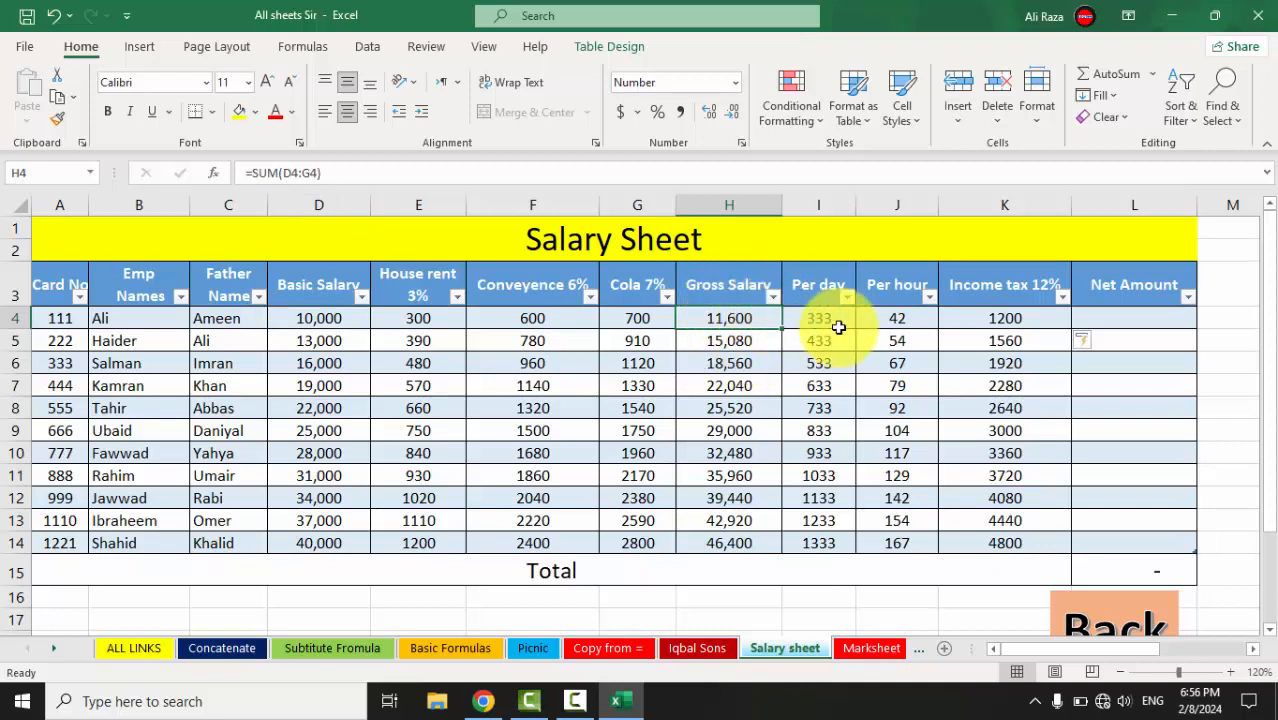
pyautogui.click(983, 318)
# Fill the Net Amount column by entering =H4-K4 in L4, subtracting the income tax from the gross salary
pyautogui.click(1153, 317)
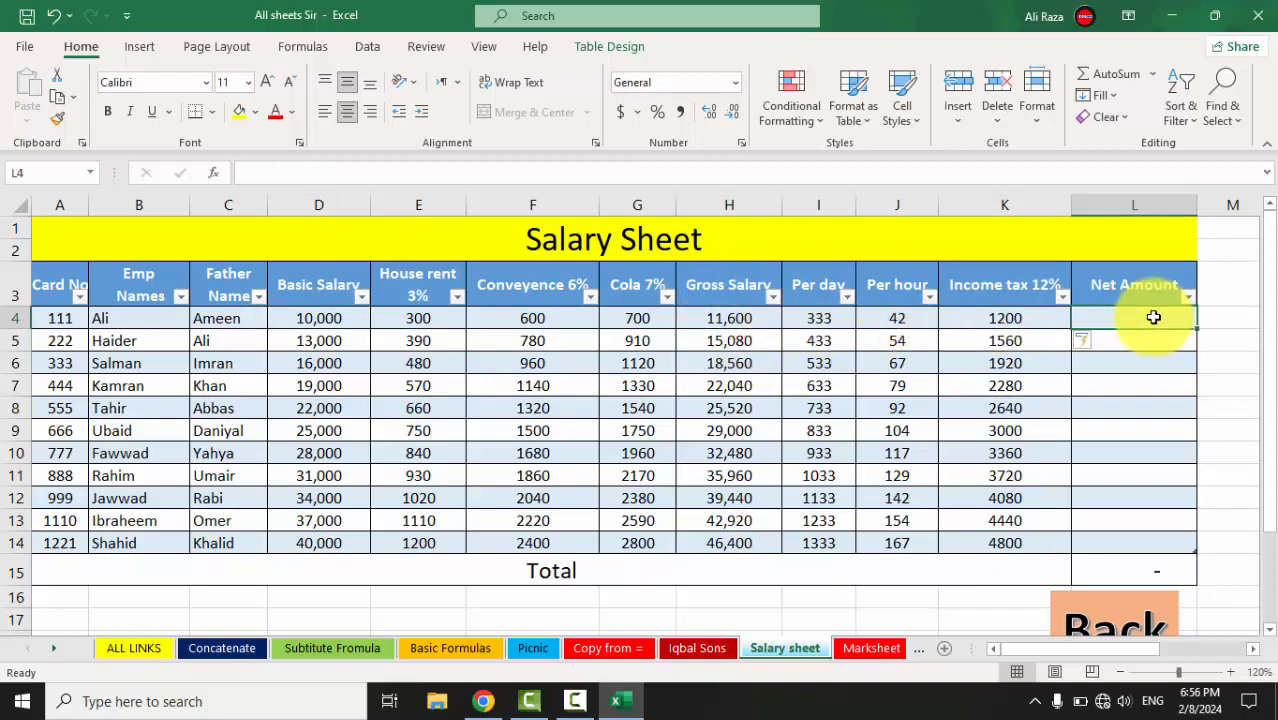
pyautogui.write('=')
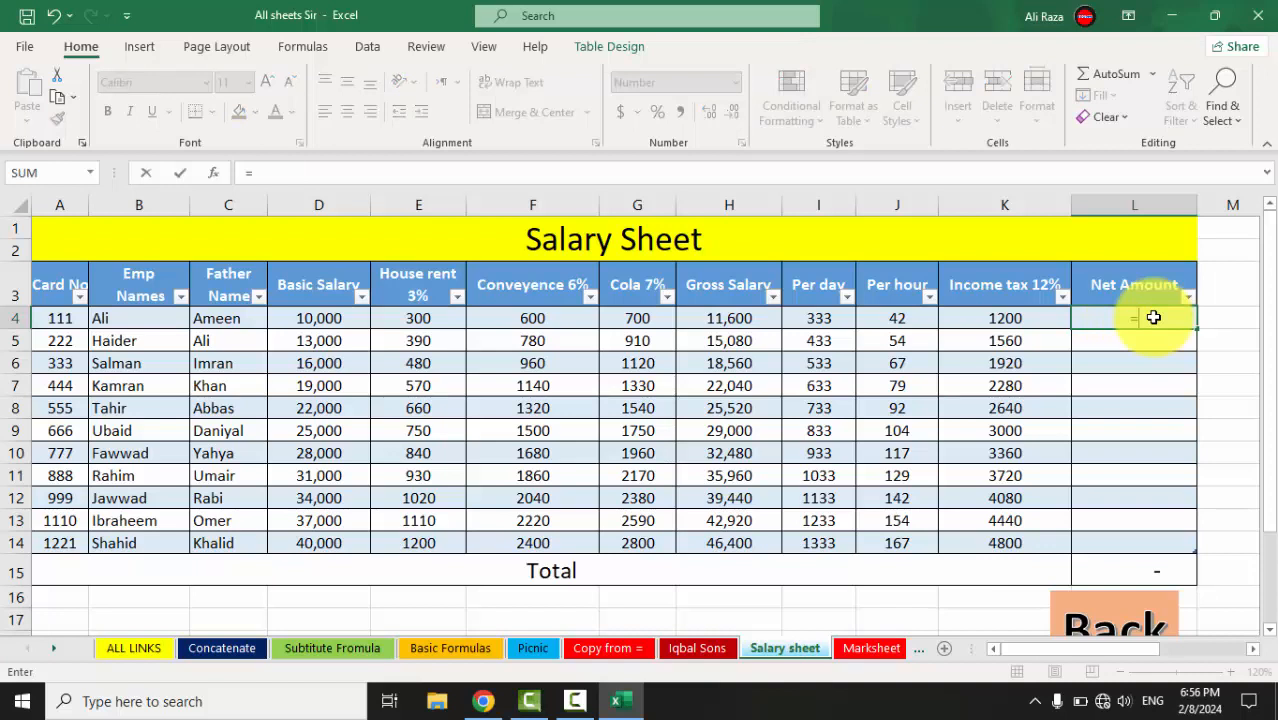
pyautogui.click(722, 320)
pyautogui.write('-')
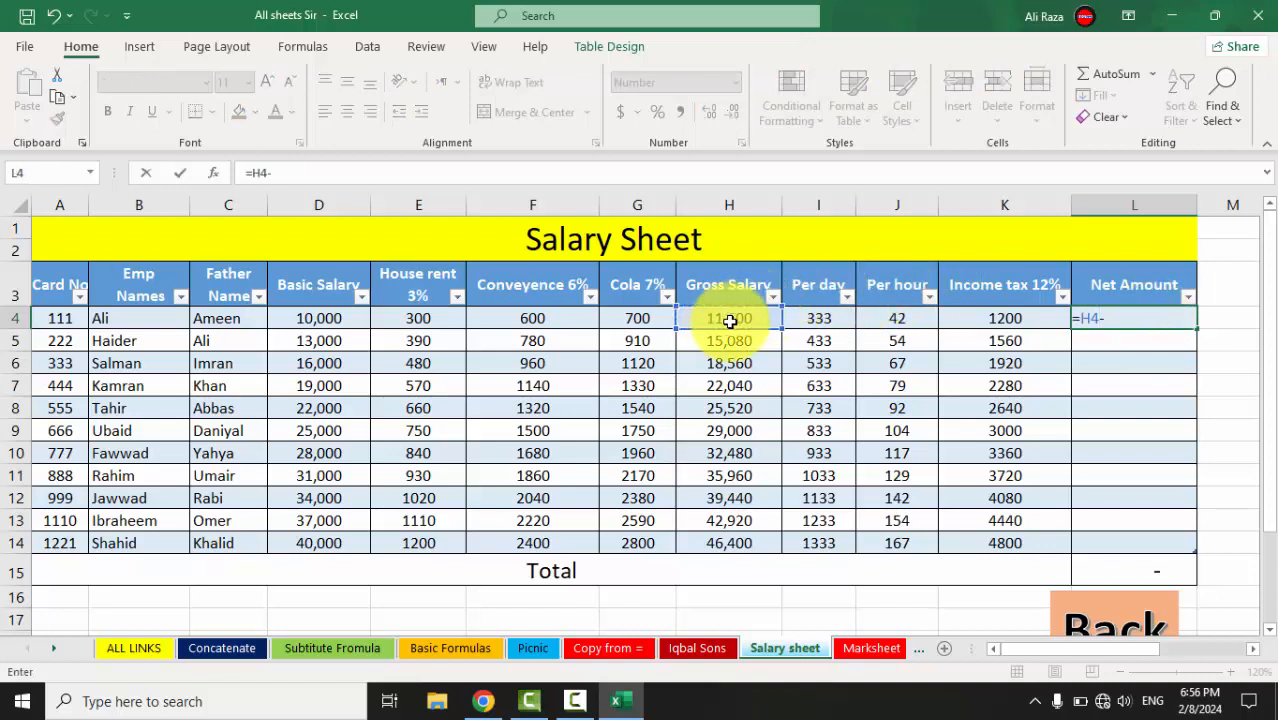
pyautogui.click(961, 320)
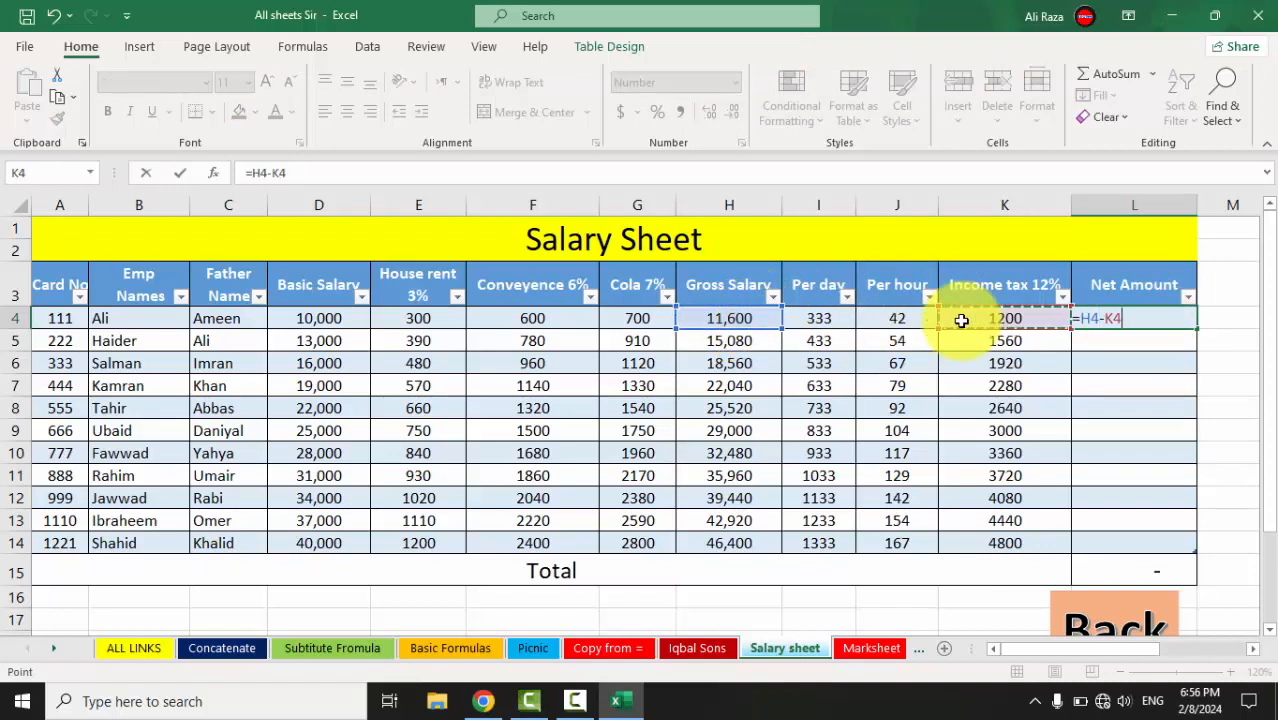
pyautogui.press('Return')
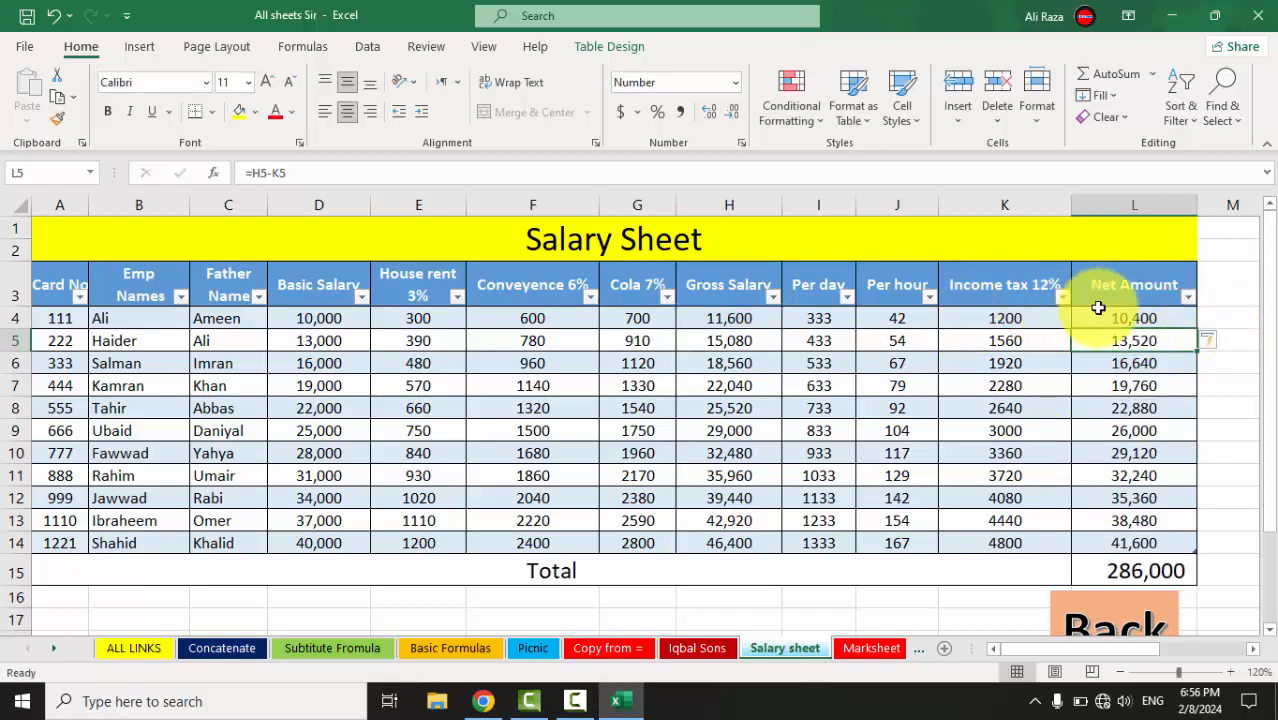
# Review row 4 of the salary table from Basic Salary through Net Amount, checking the formula behind each calculated column
pyautogui.click(325, 320)
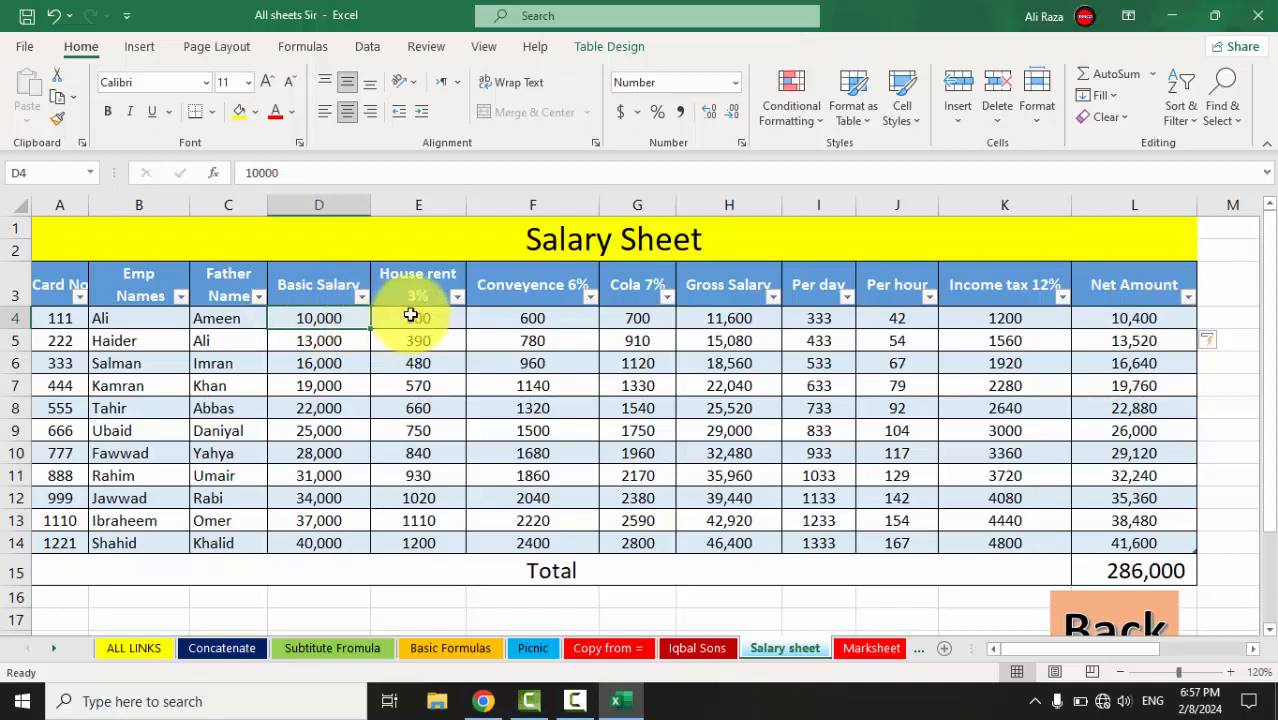
pyautogui.moveTo(416, 316); pyautogui.dragTo(634, 313)
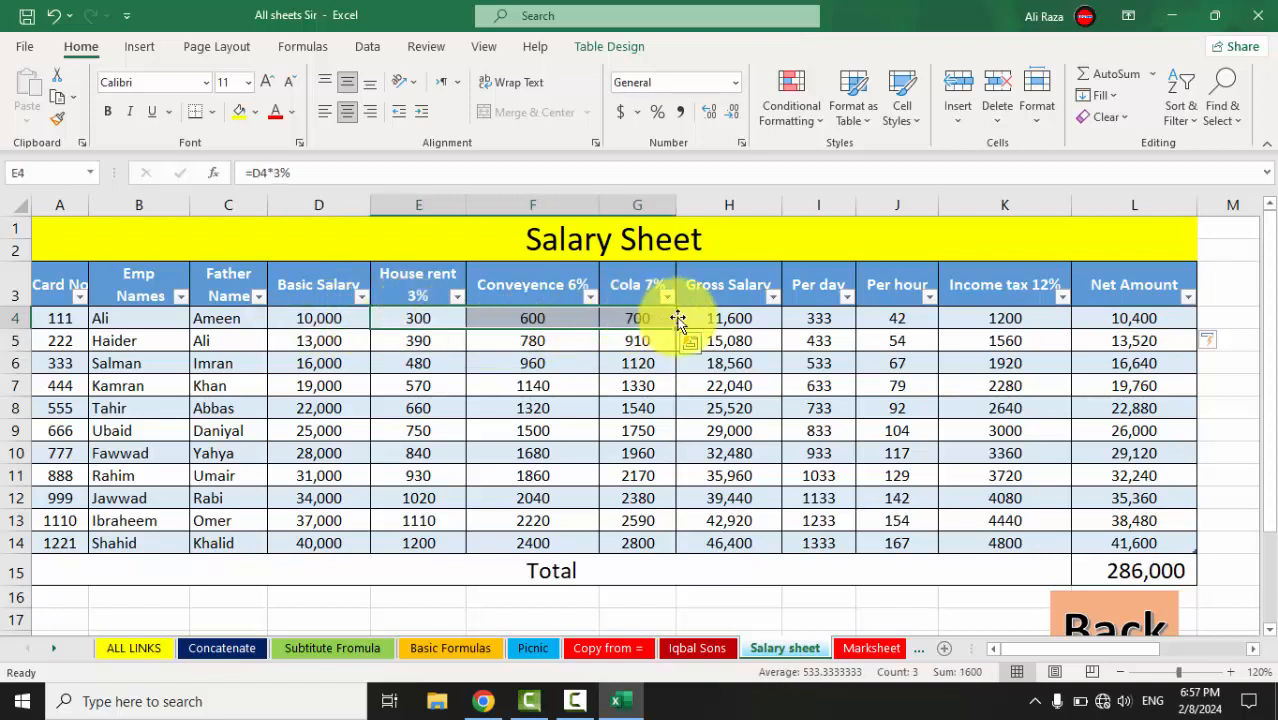
pyautogui.click(696, 319)
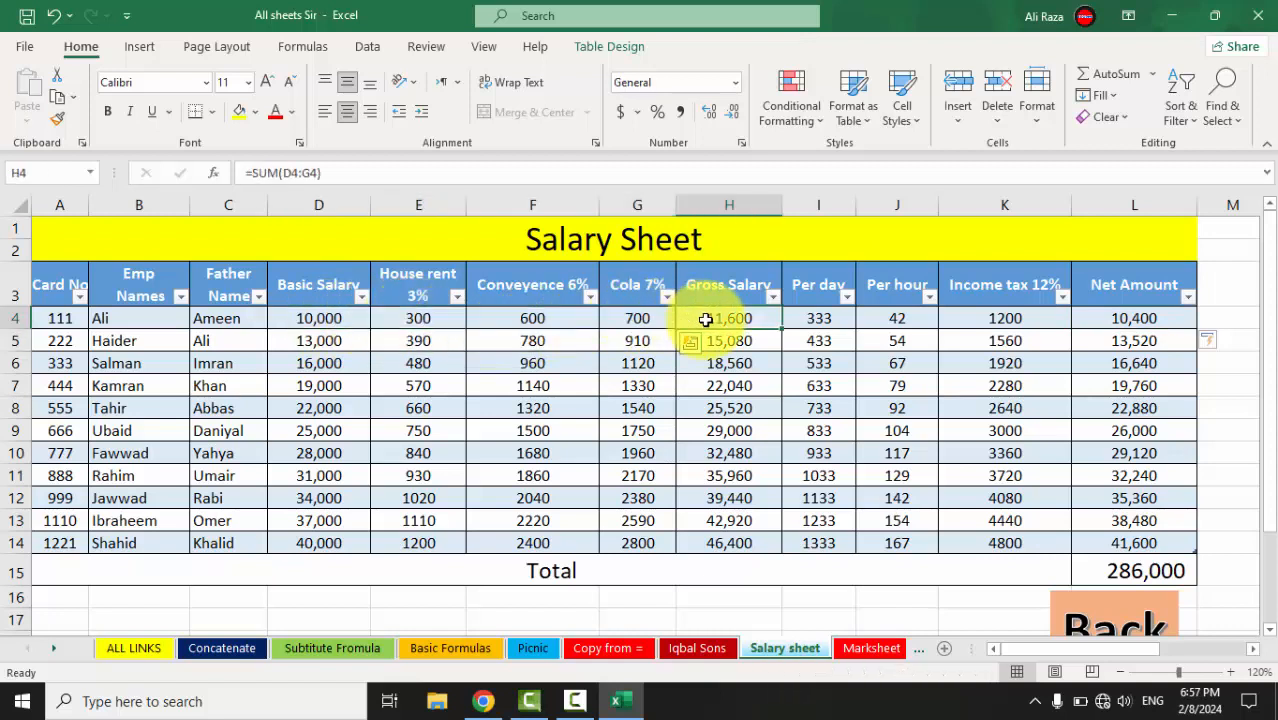
pyautogui.click(819, 319)
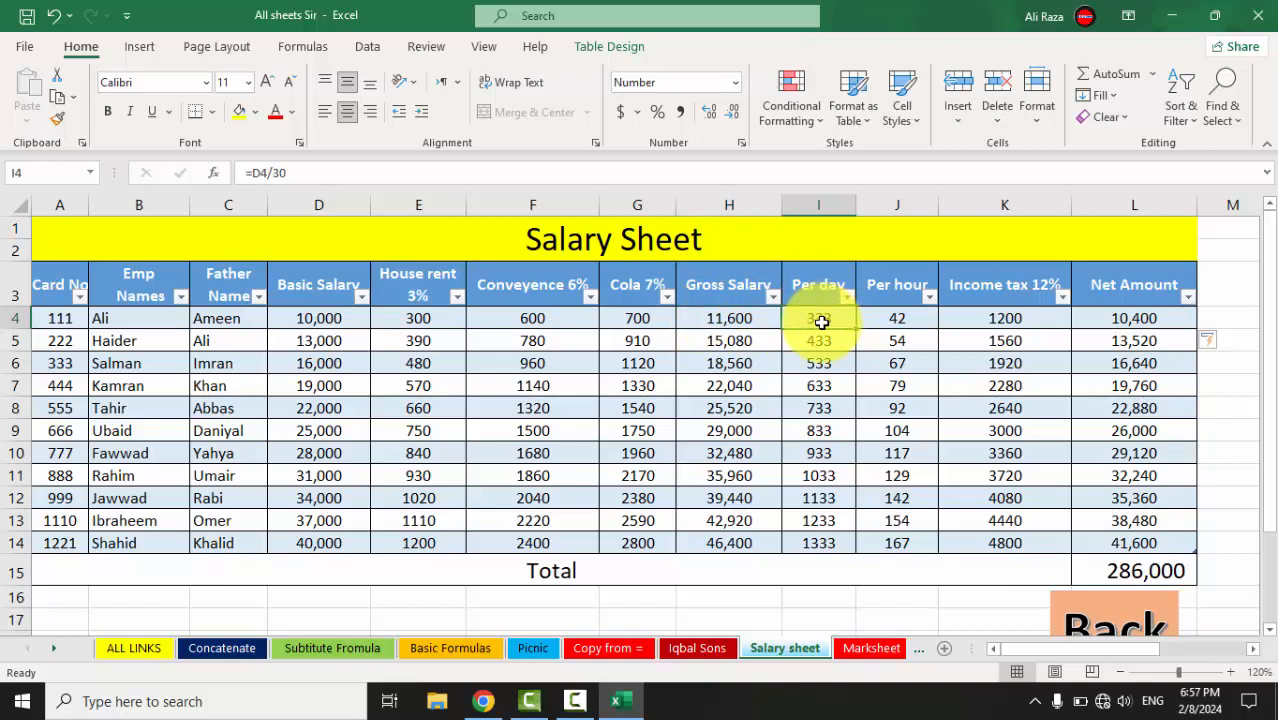
pyautogui.click(887, 323)
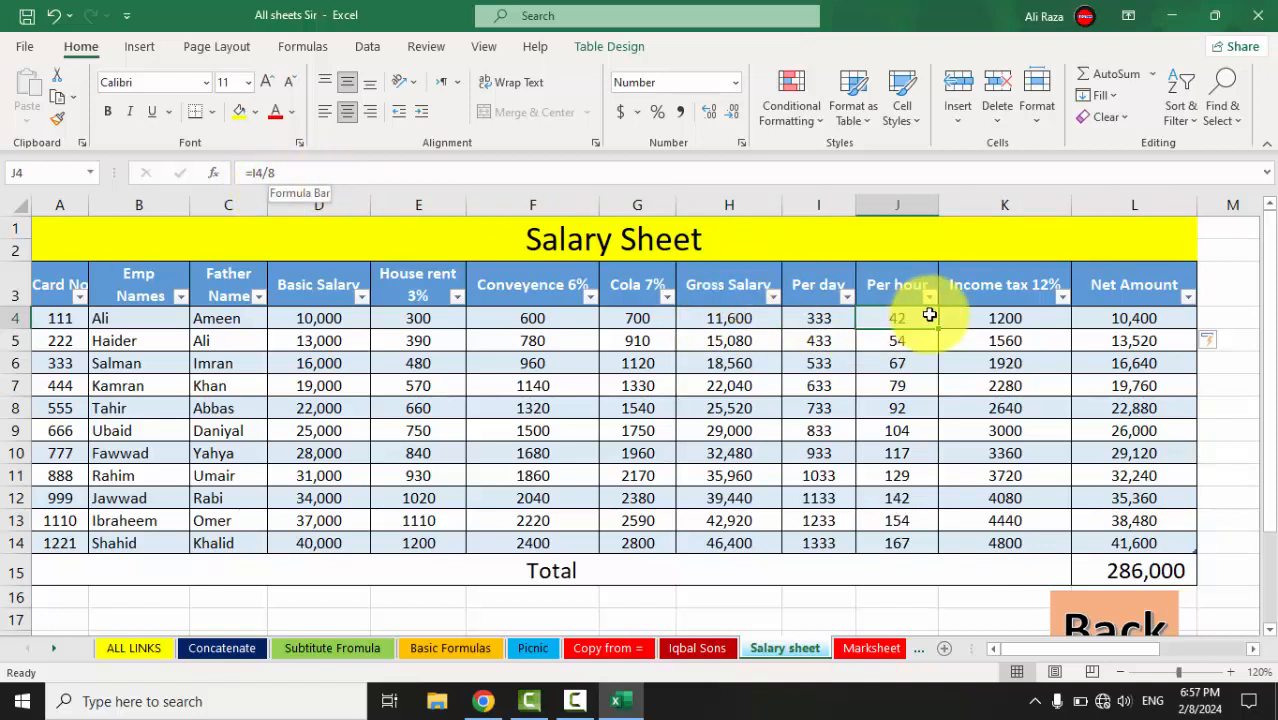
pyautogui.click(992, 321)
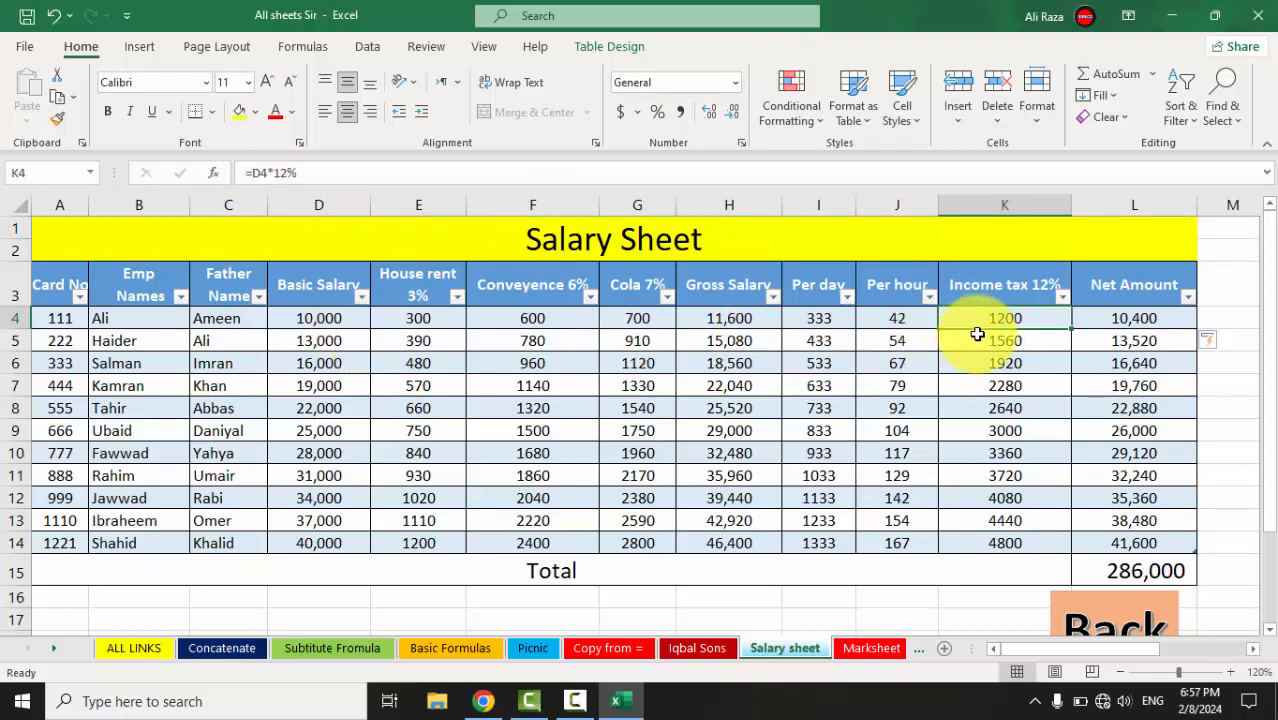
pyautogui.click(1117, 328)
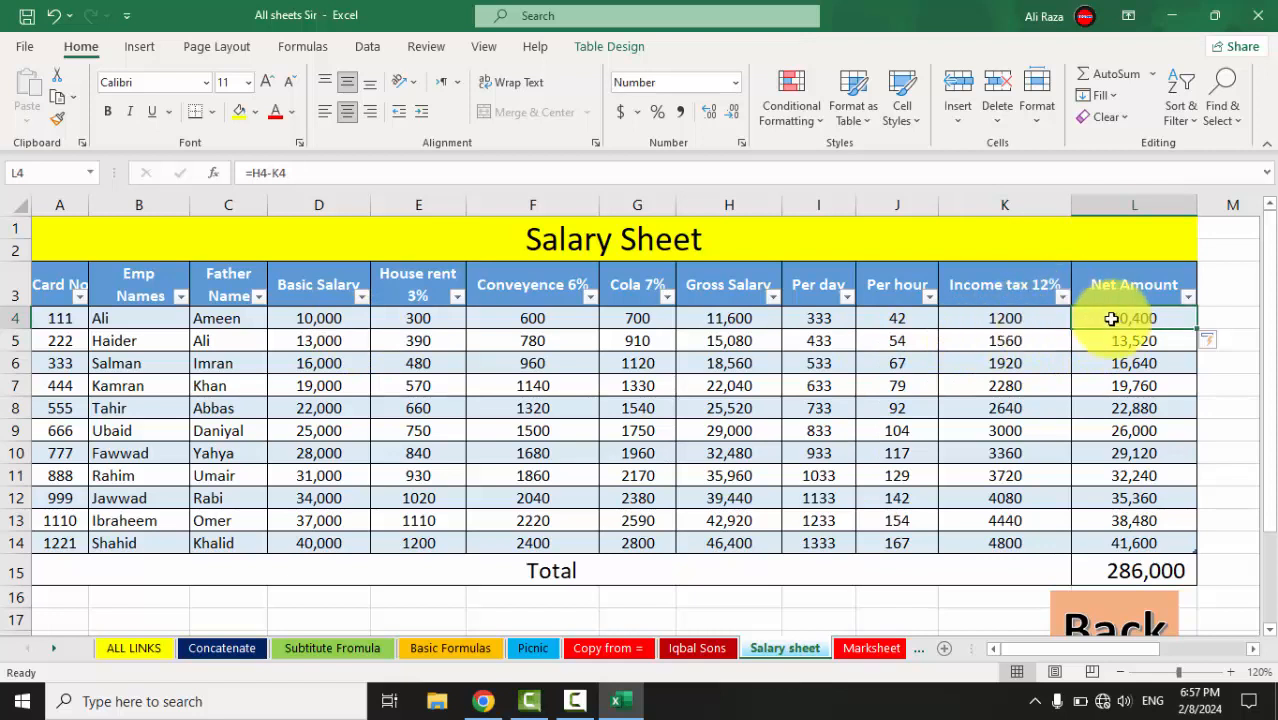
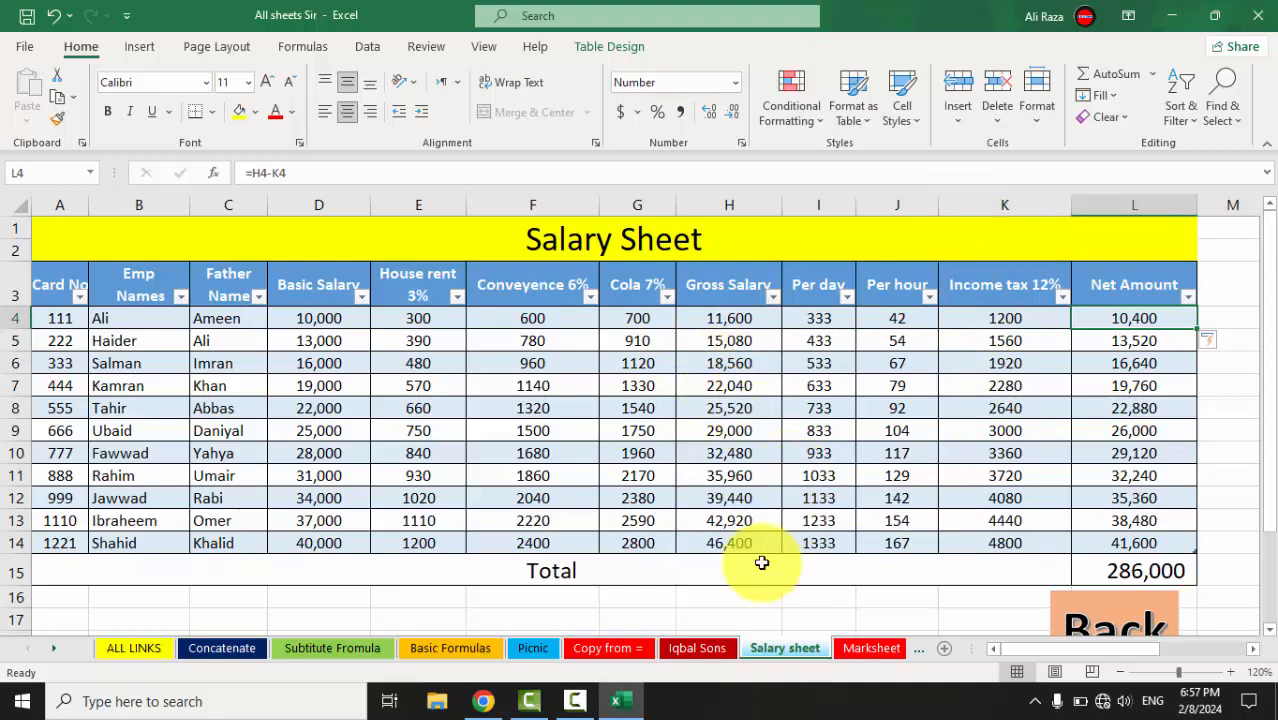
# Open the Marksheet sheet and go through its headings from Roll No to Obtain Mark
pyautogui.click(850, 645)
pyautogui.click(396, 548)
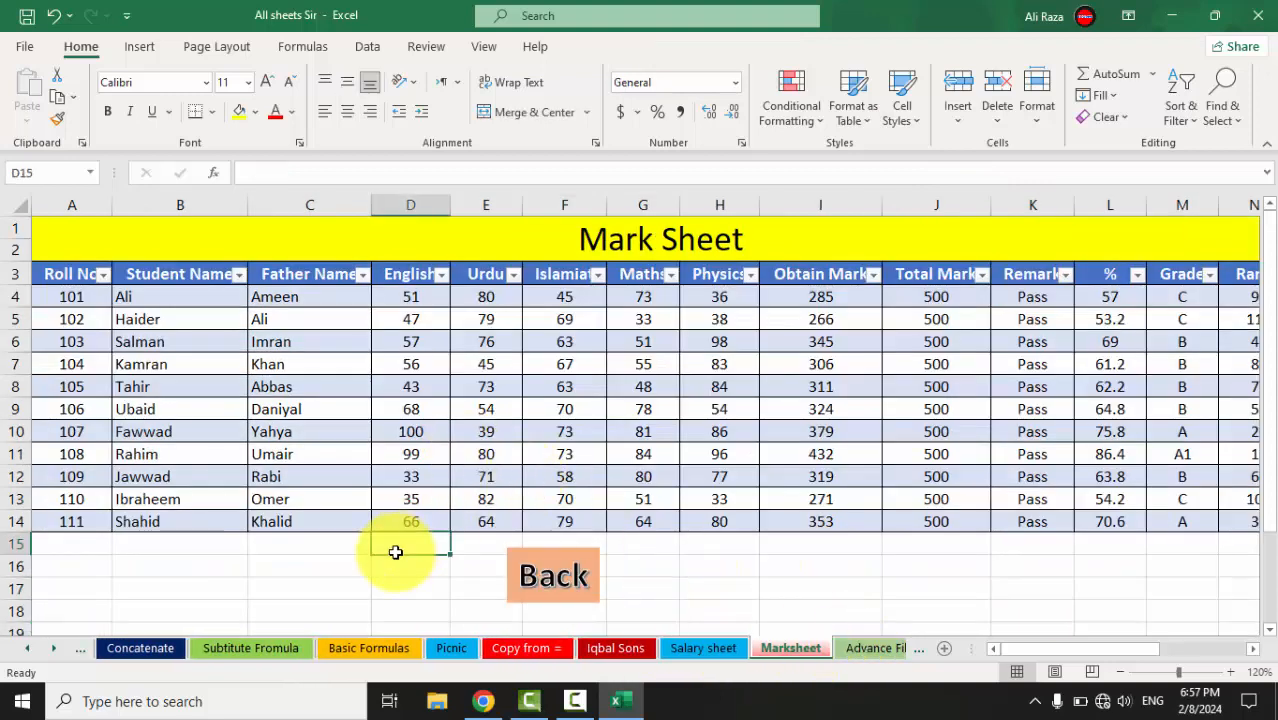
pyautogui.click(64, 276)
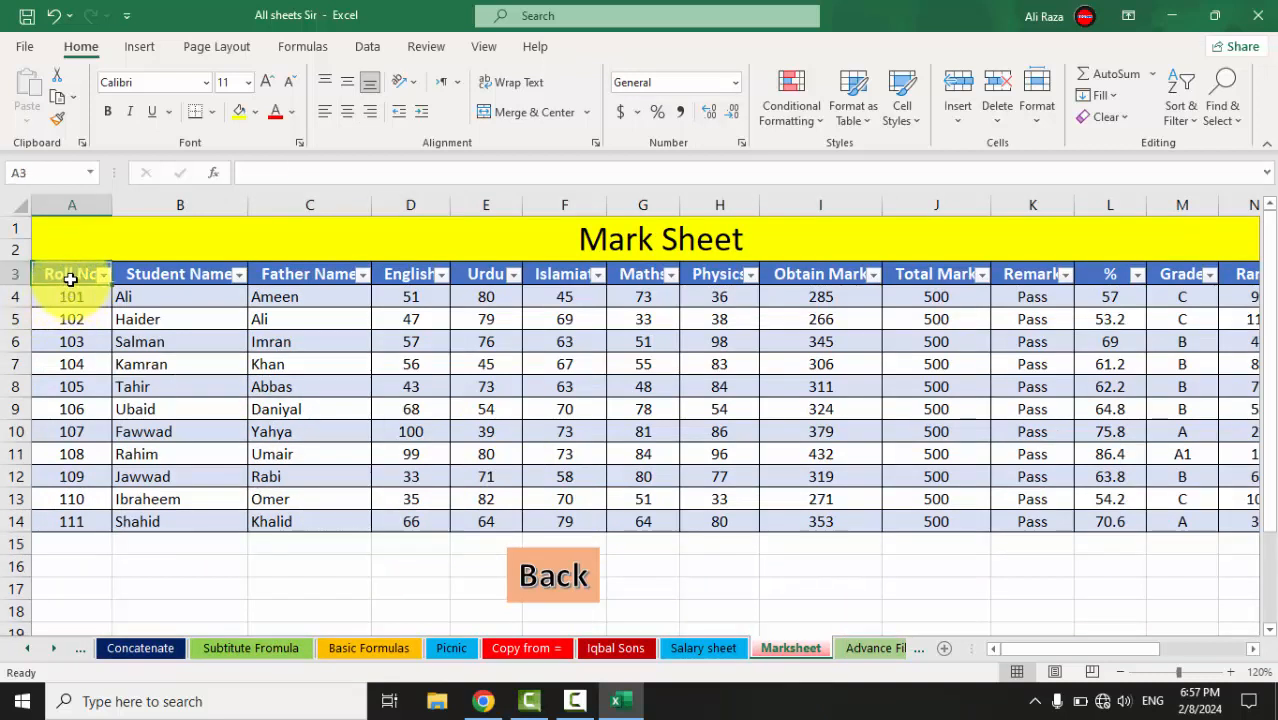
pyautogui.click(174, 279)
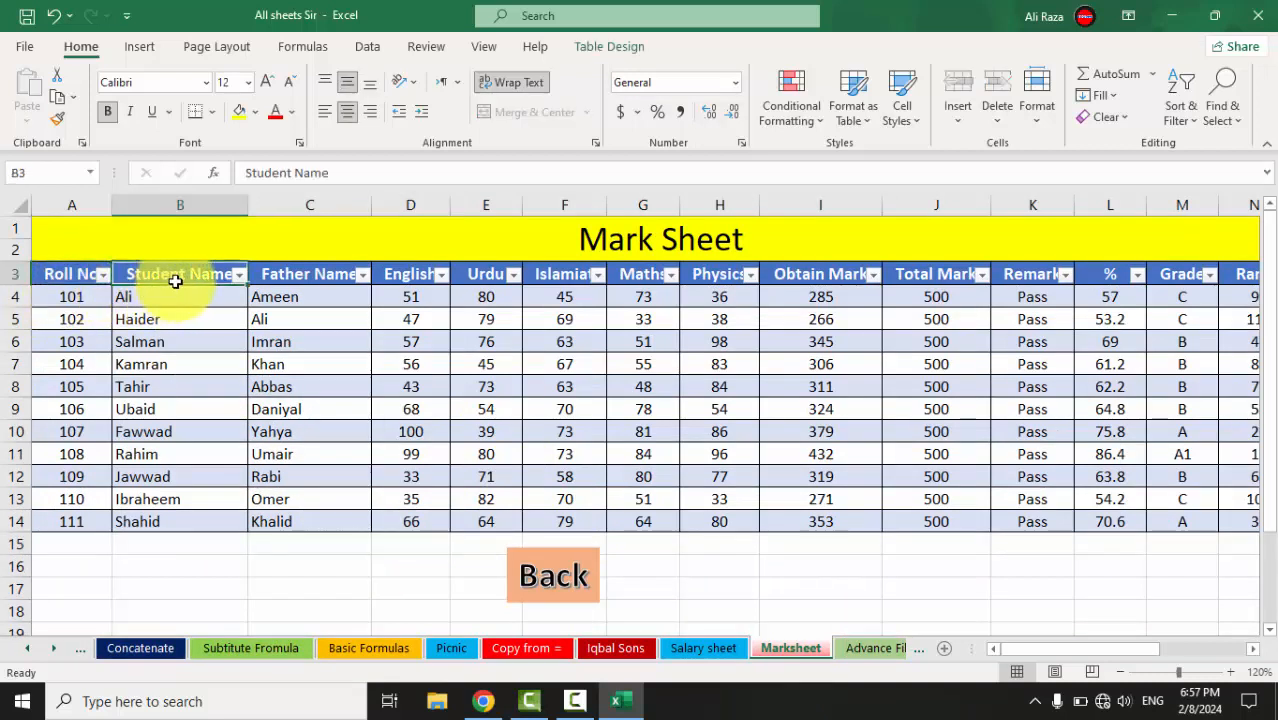
pyautogui.click(307, 272)
pyautogui.moveTo(410, 274); pyautogui.dragTo(776, 274)
pyautogui.click(776, 274)
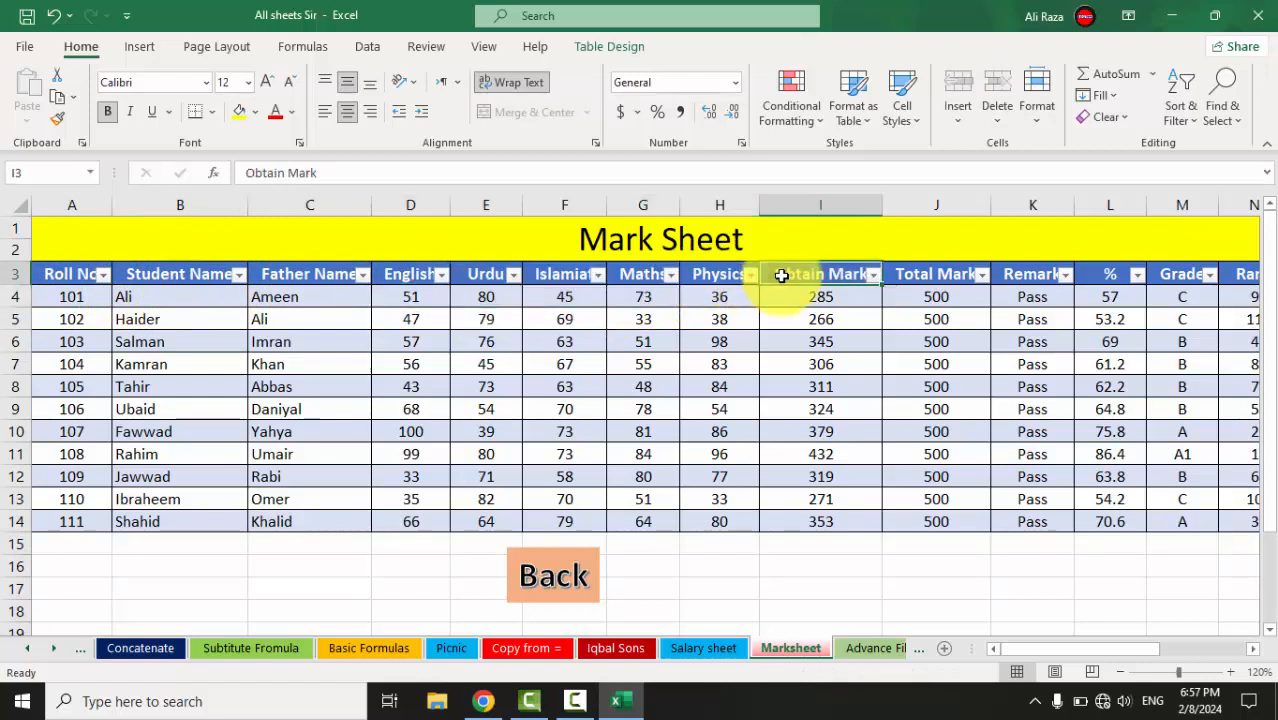
# Examine how the Obtain Mark and Total Mark entries in row 4 relate to the five subject columns, English to Physics
pyautogui.click(413, 299)
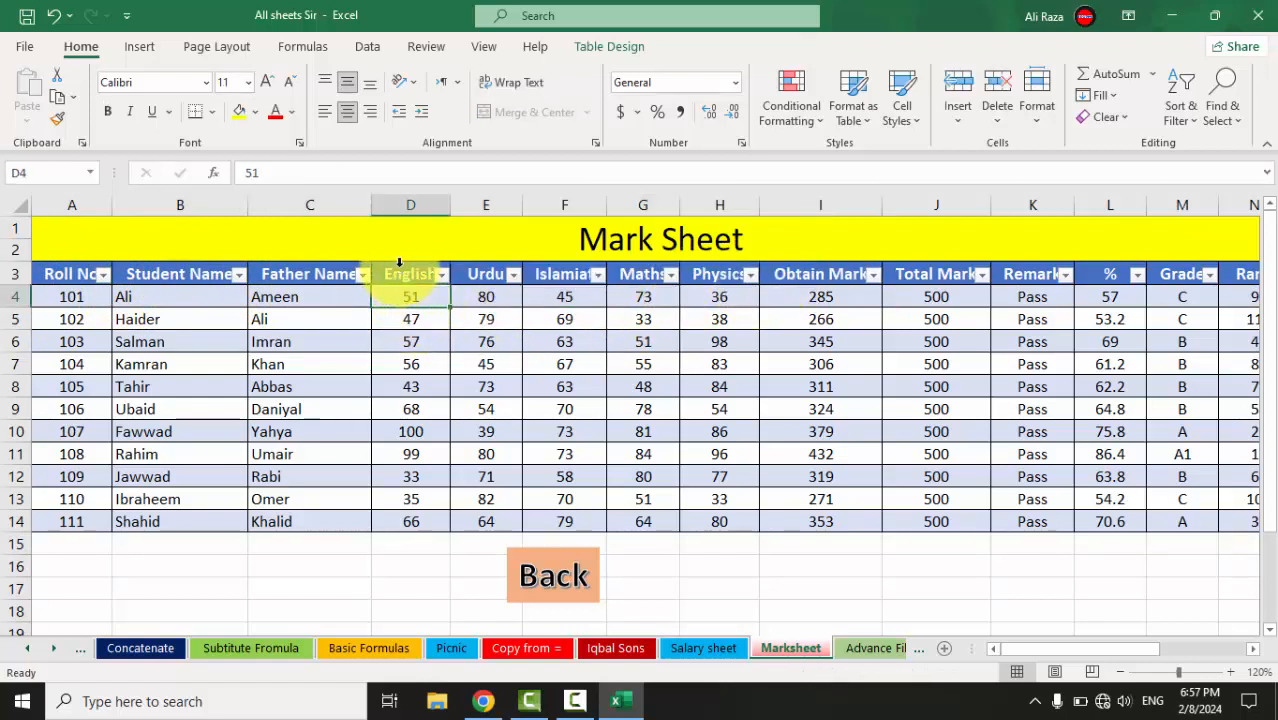
pyautogui.click(489, 296)
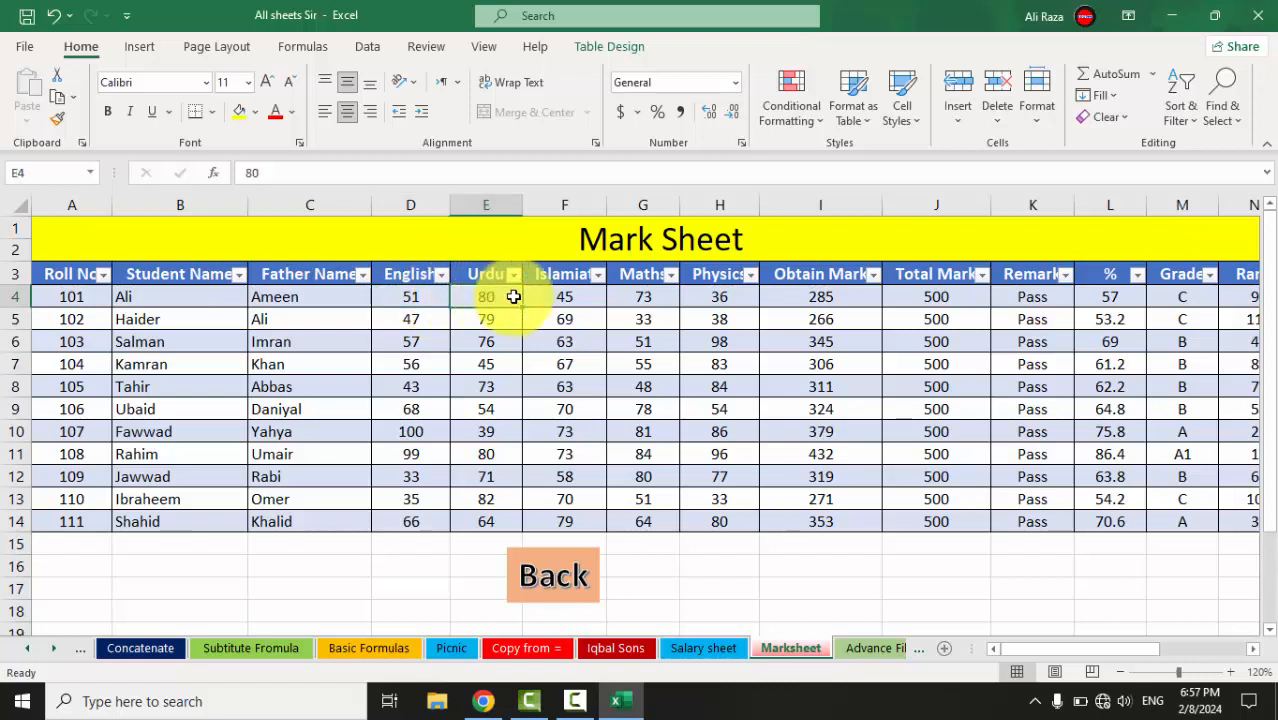
pyautogui.click(820, 296)
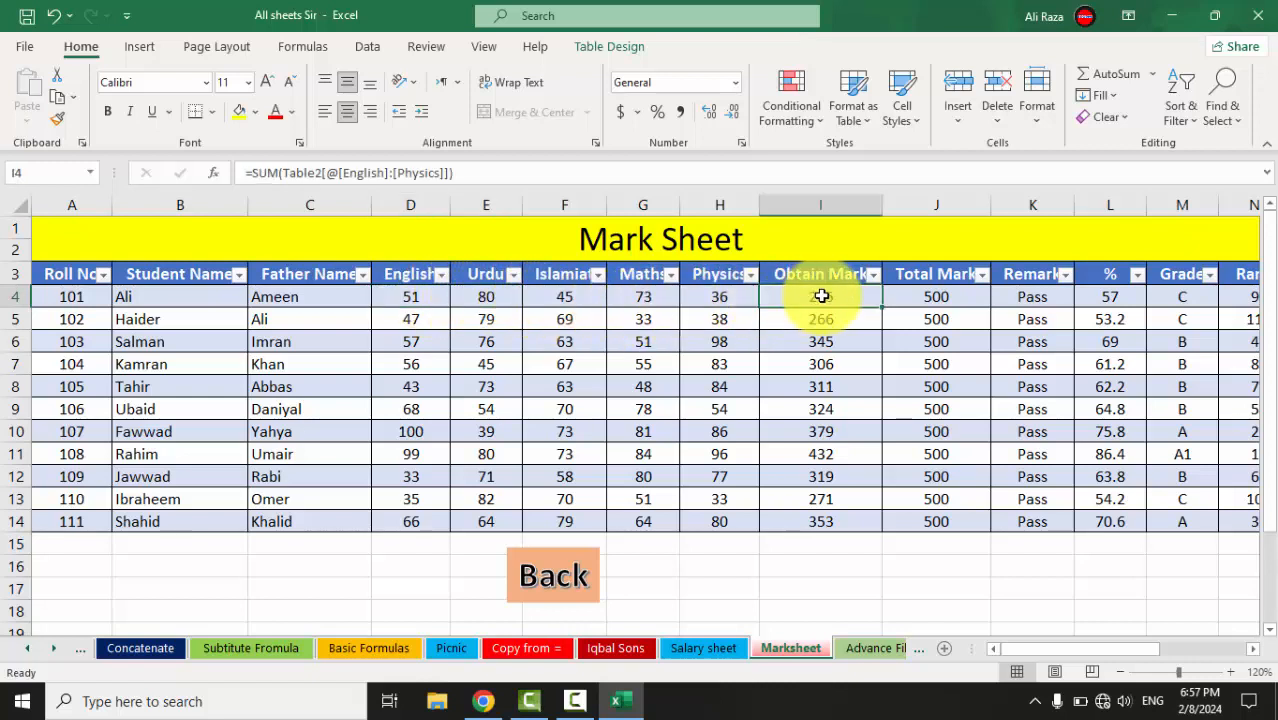
pyautogui.click(927, 296)
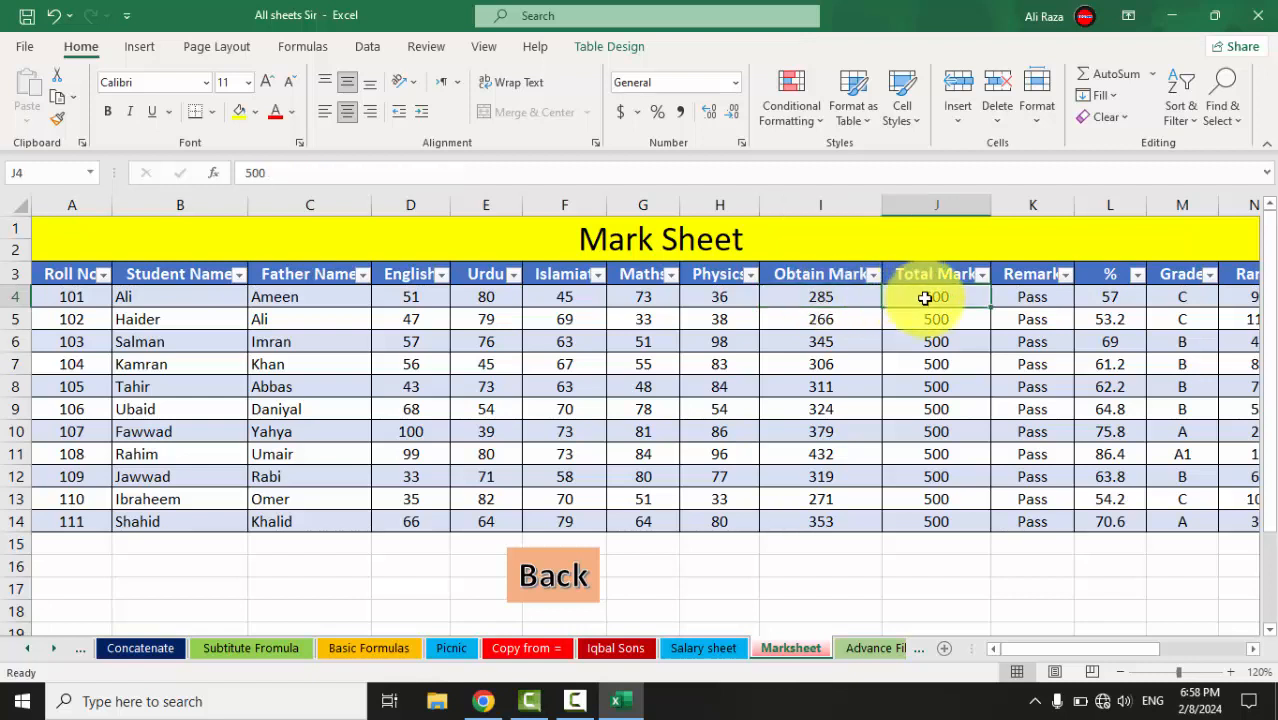
pyautogui.click(384, 273)
pyautogui.moveTo(400, 273); pyautogui.dragTo(466, 277)
pyautogui.click(550, 274)
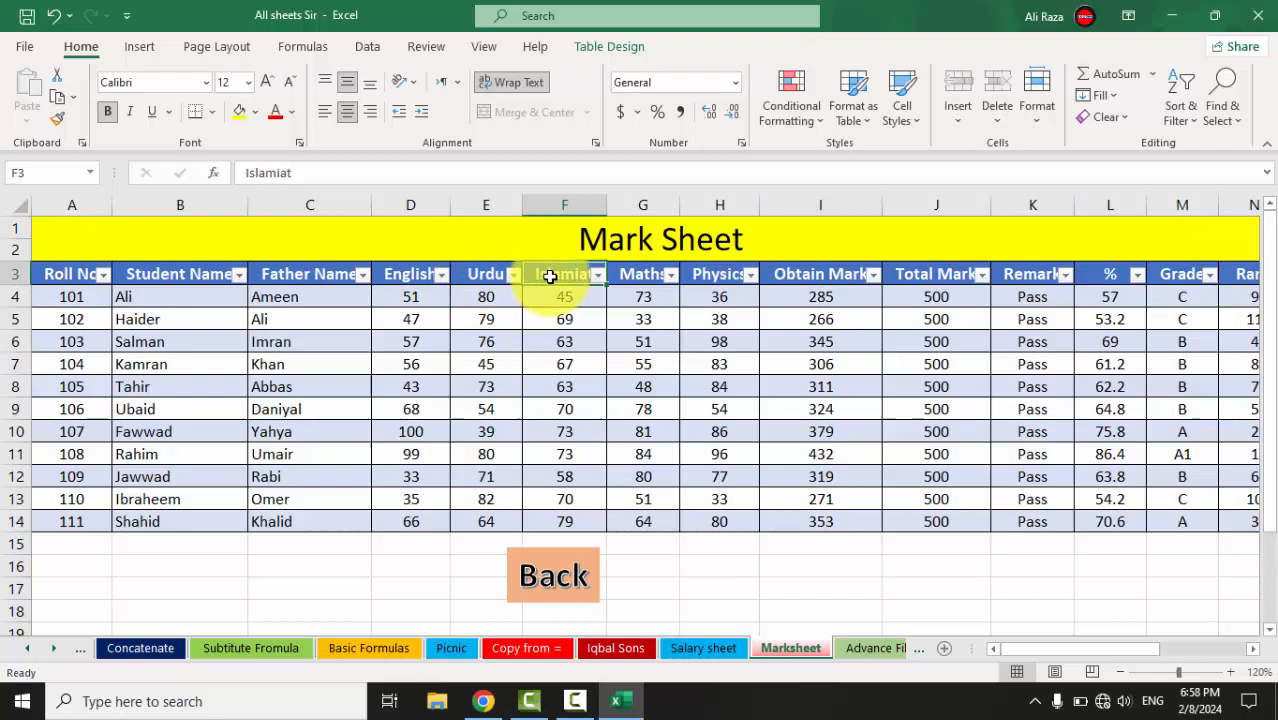
pyautogui.click(637, 278)
pyautogui.moveTo(637, 278); pyautogui.dragTo(719, 277)
pyautogui.click(893, 293)
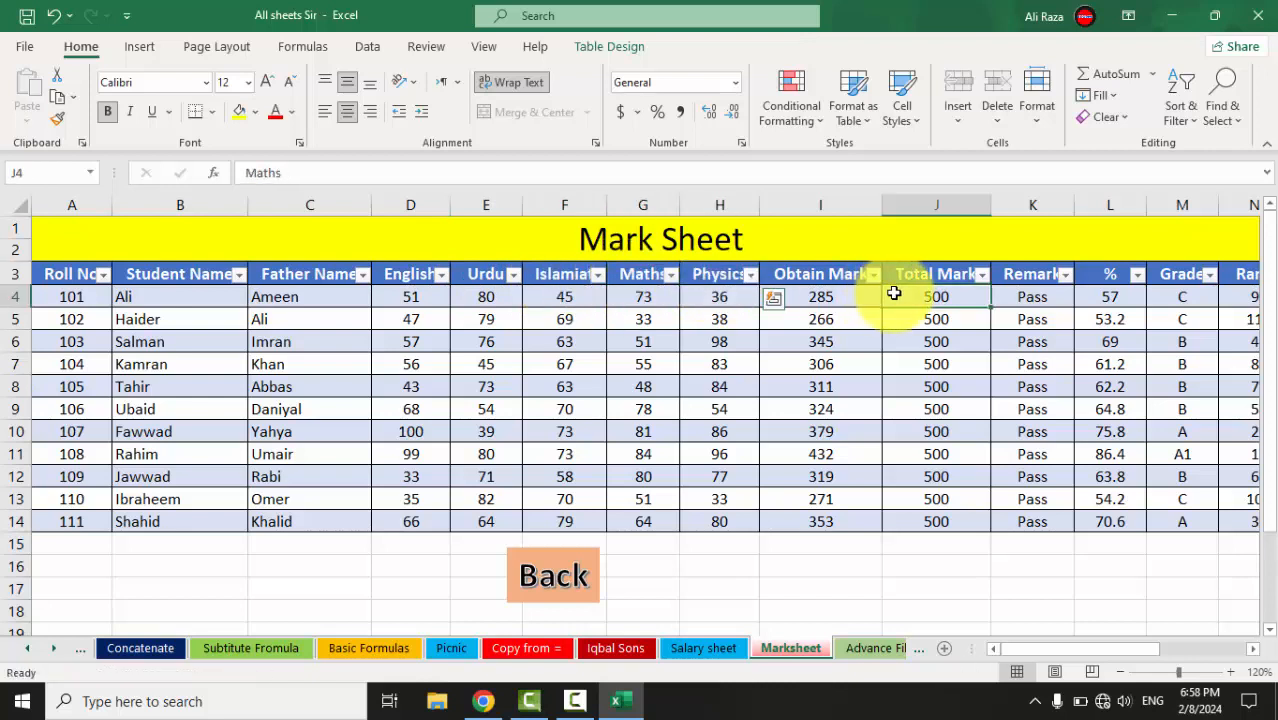
pyautogui.click(824, 301)
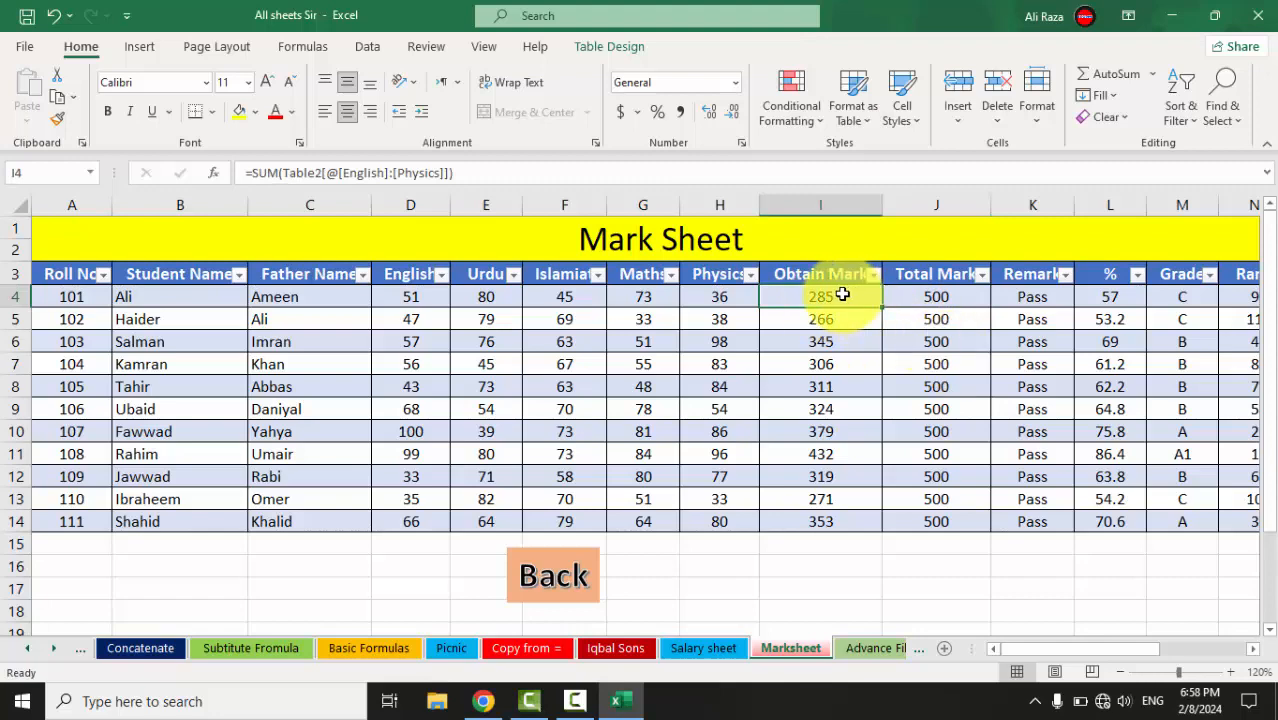
# Clear the contents of I4:N14, covering the Obtain Mark through Rank columns
pyautogui.moveTo(841, 291); pyautogui.dragTo(1051, 522)
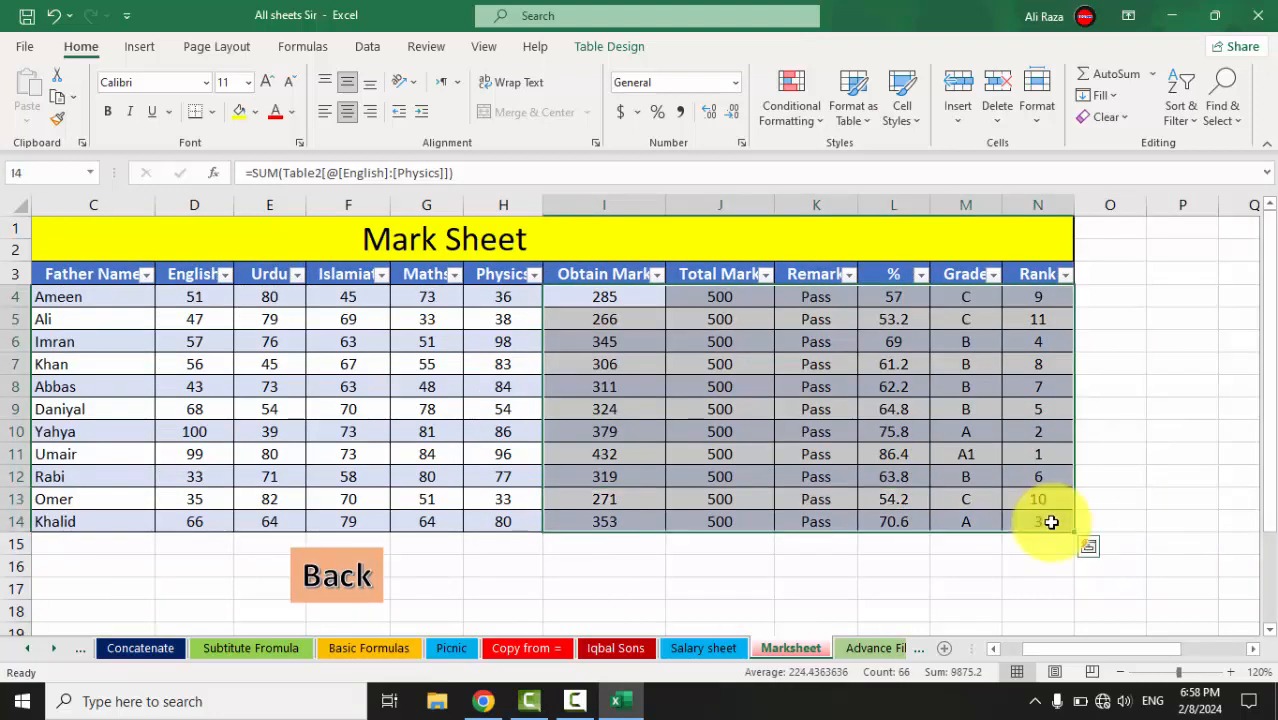
pyautogui.press('Delete')
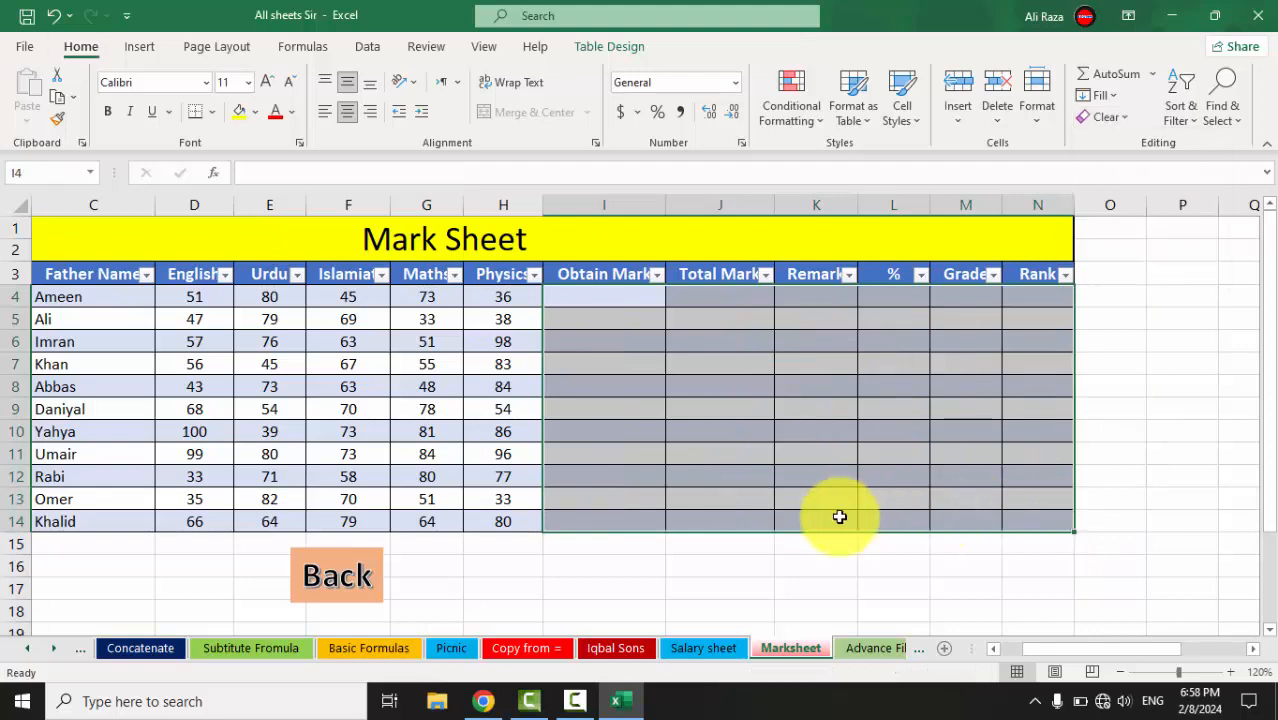
pyautogui.hscroll(-2, 830, 517)
pyautogui.hscroll(2, 840, 517)
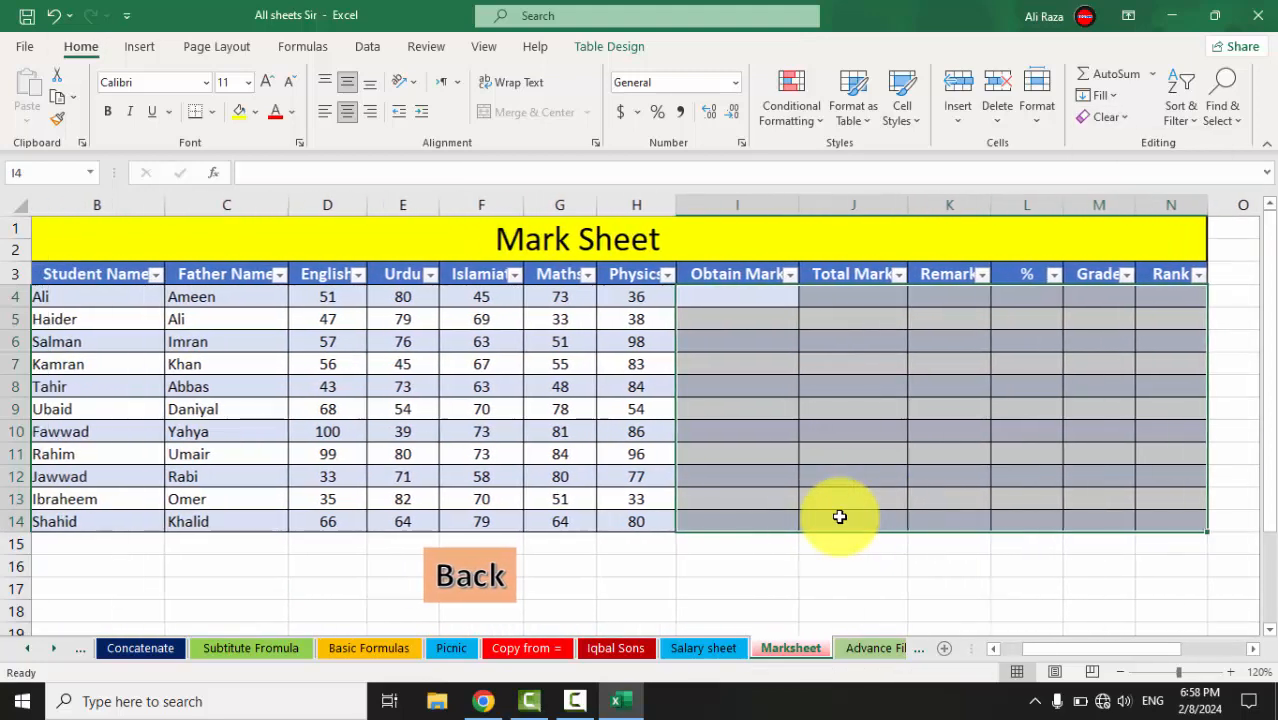
pyautogui.hscroll(1, 840, 517)
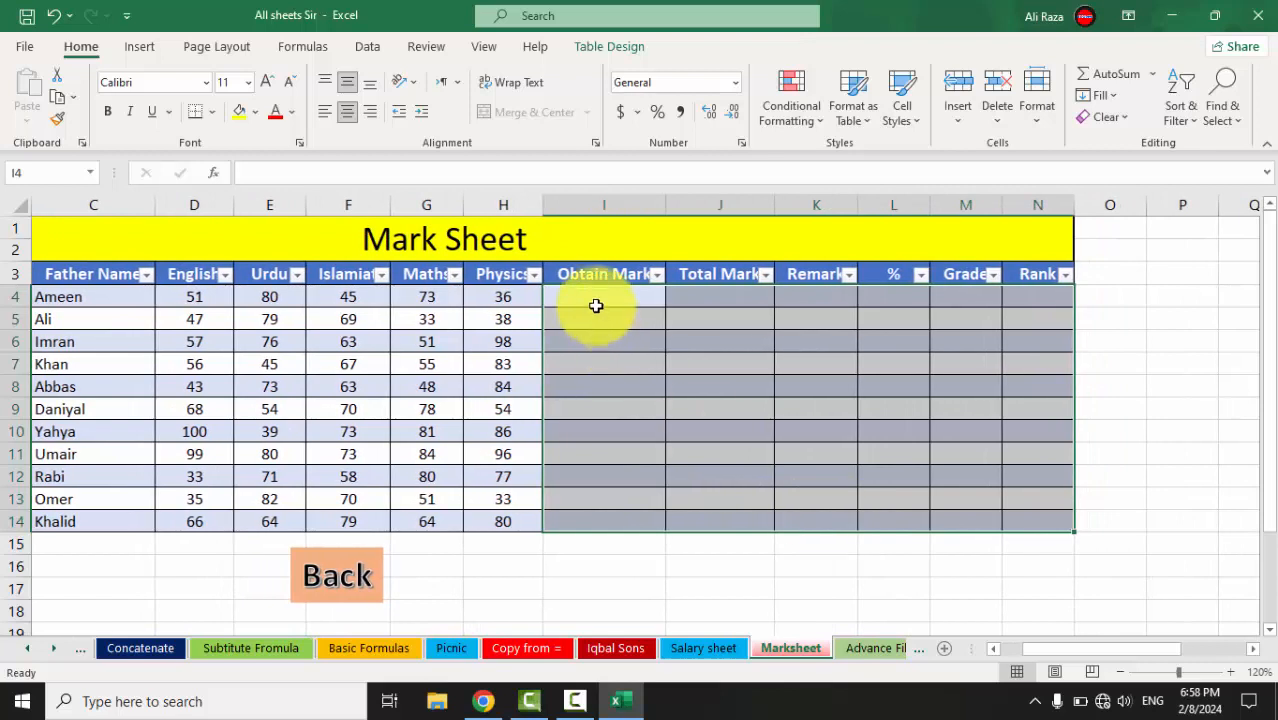
# Fill the Obtain Mark column by entering the formula =SUM(D4:H4) in I4
pyautogui.click(596, 303)
pyautogui.write('=s')
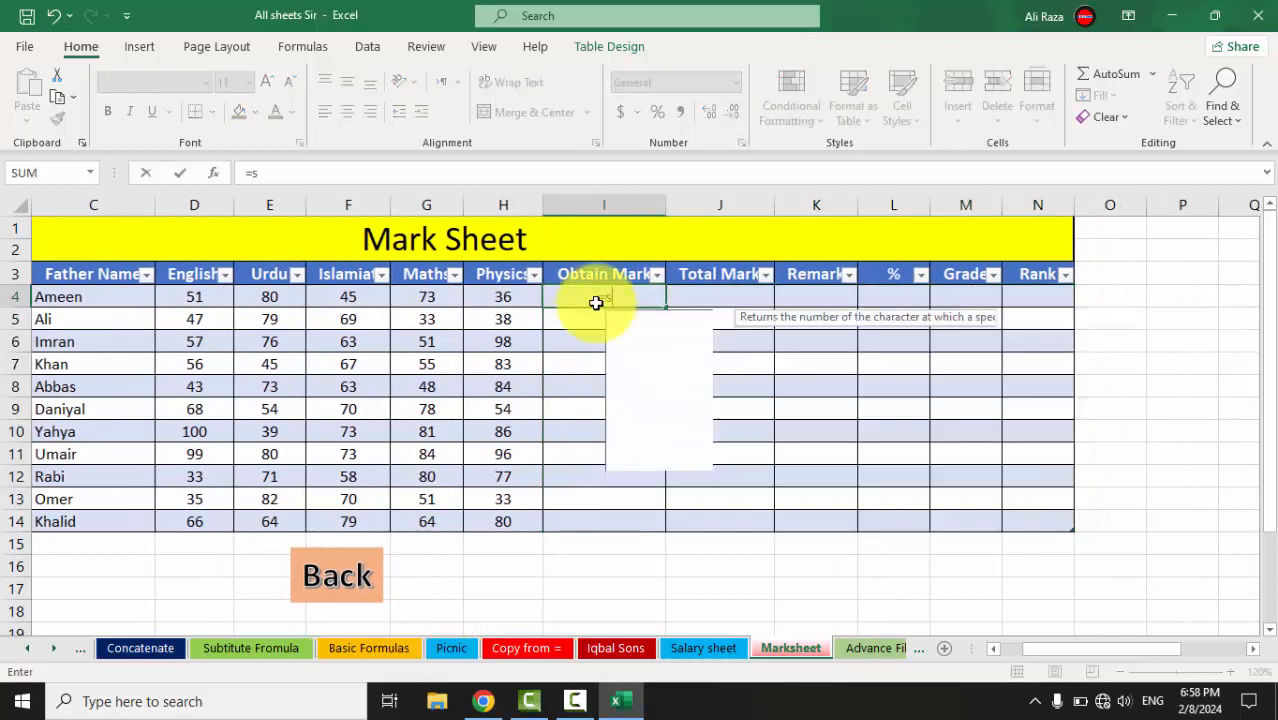
pyautogui.write('um(')
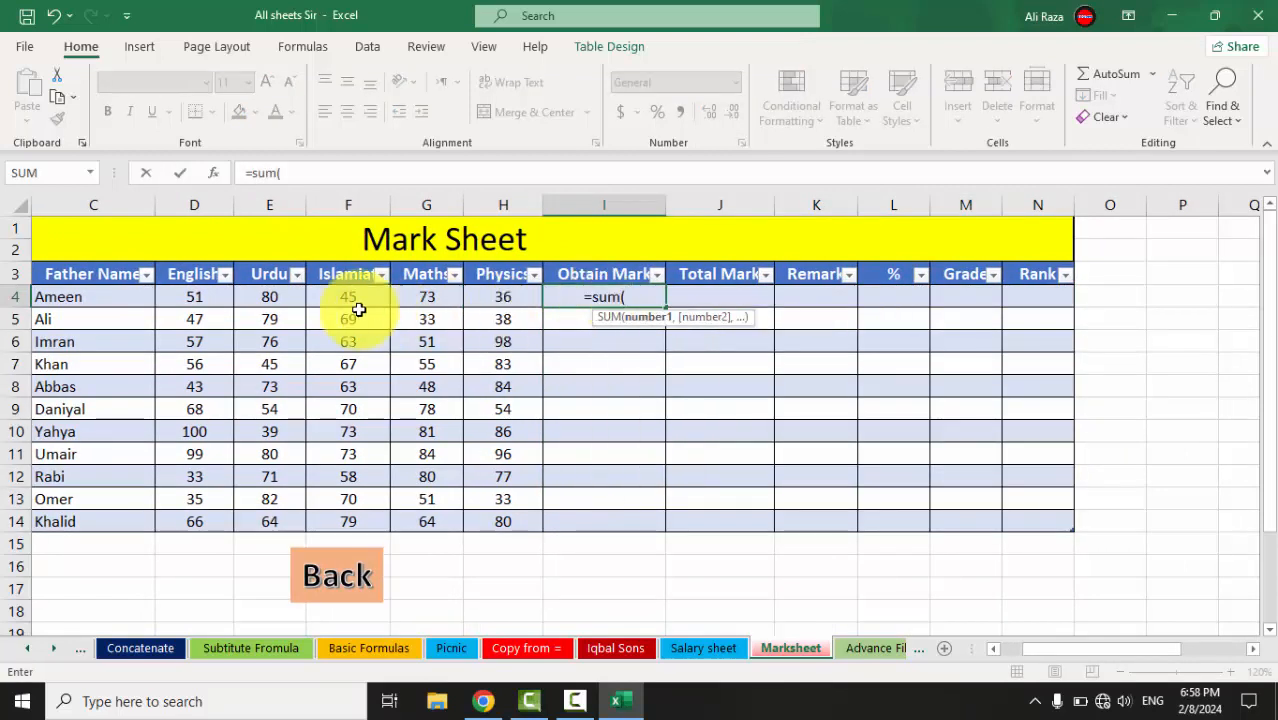
pyautogui.click(212, 296)
pyautogui.moveTo(393, 305); pyautogui.dragTo(503, 296)
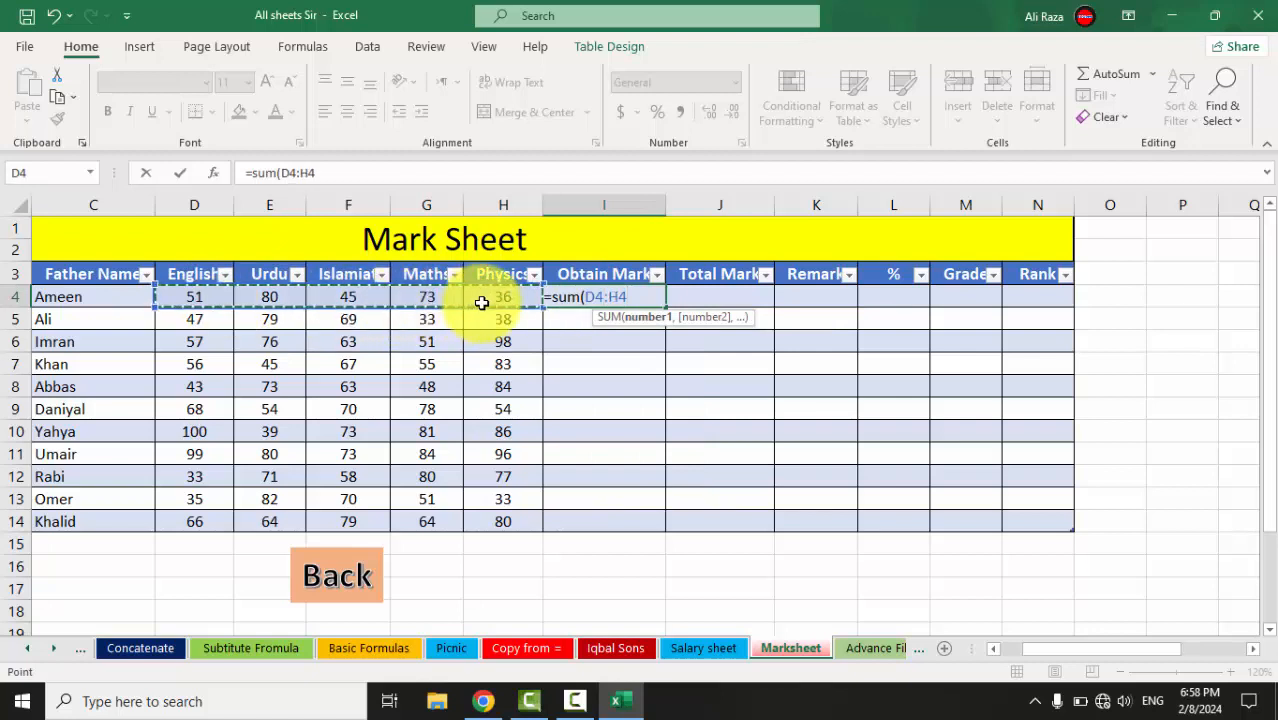
pyautogui.press('Return')
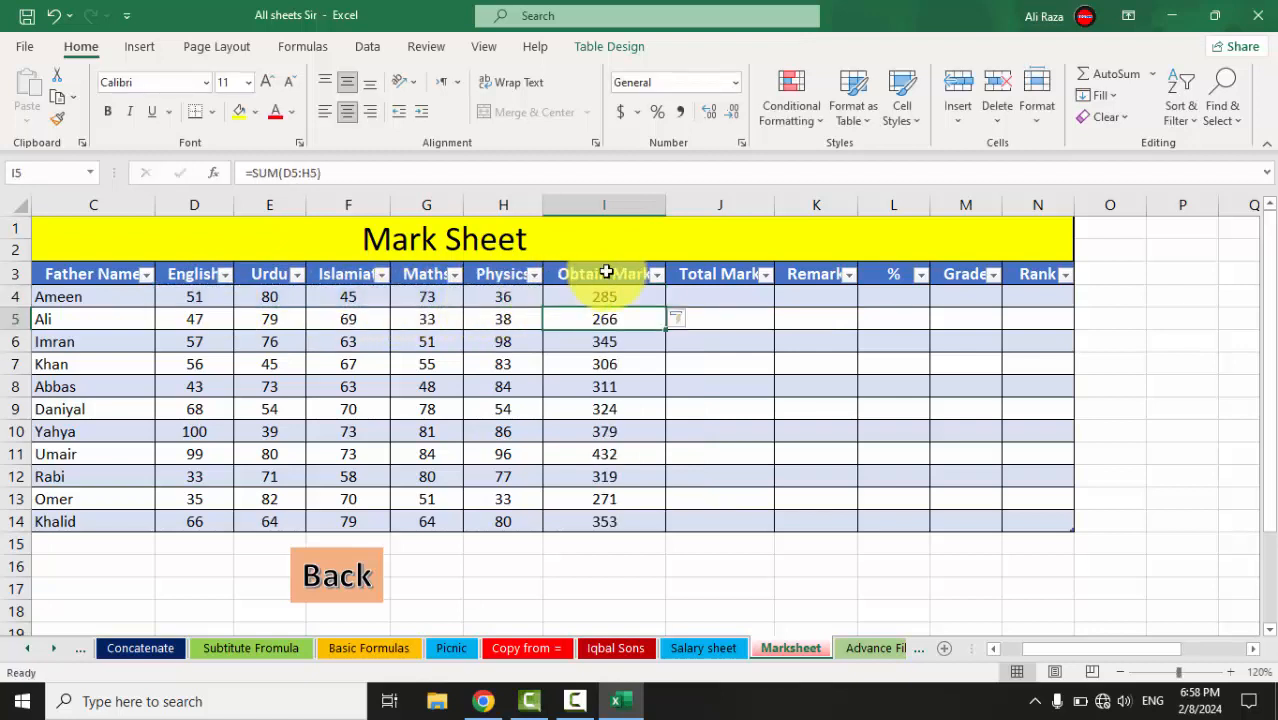
pyautogui.click(718, 310)
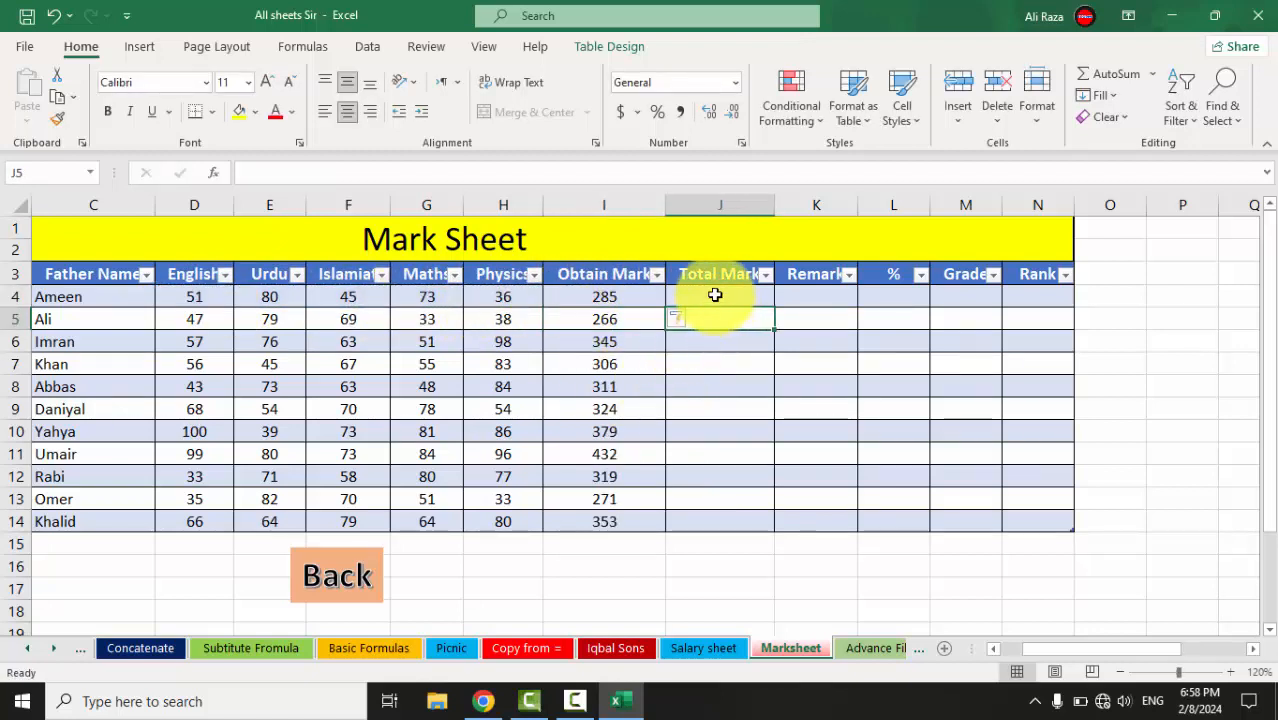
pyautogui.write('5')
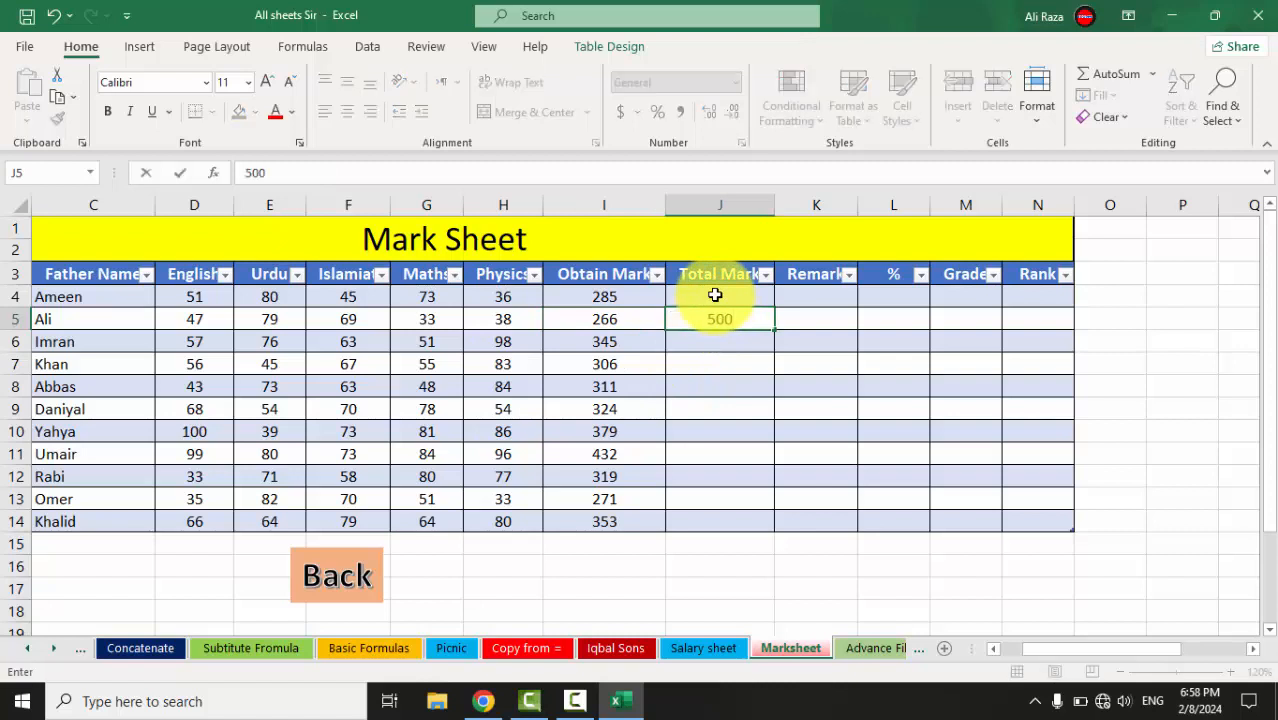
pyautogui.write('00')
pyautogui.press('Return')
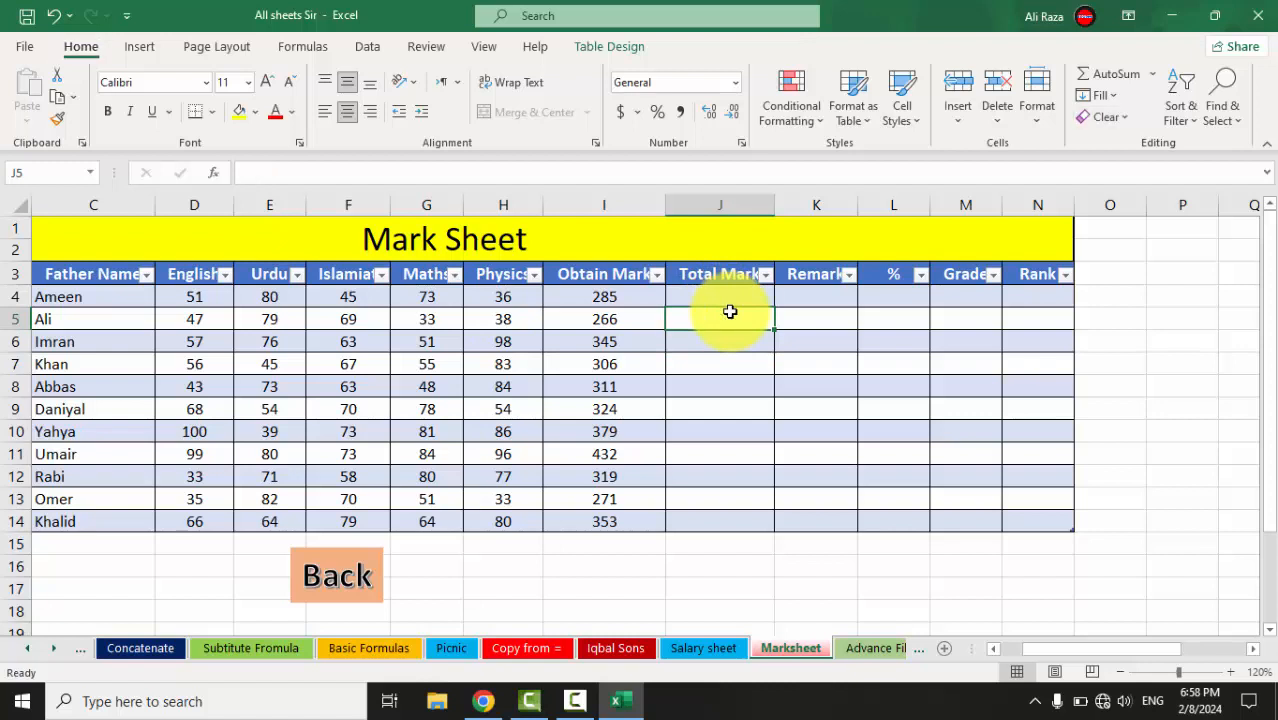
pyautogui.press('Delete')
# Enter 500 as the Total Mark in J4 and copy it down the column to J14
pyautogui.press('Up')
pyautogui.write('500')
pyautogui.press('Escape')
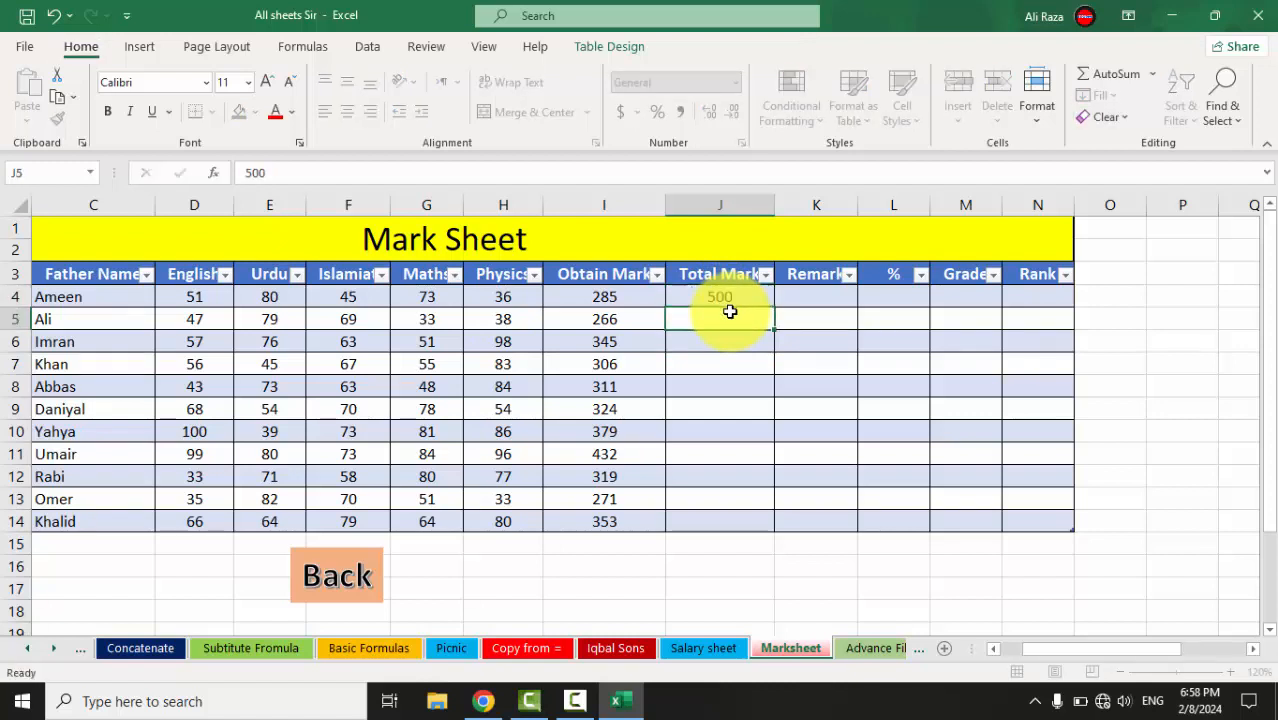
pyautogui.moveTo(730, 298); pyautogui.dragTo(767, 305)
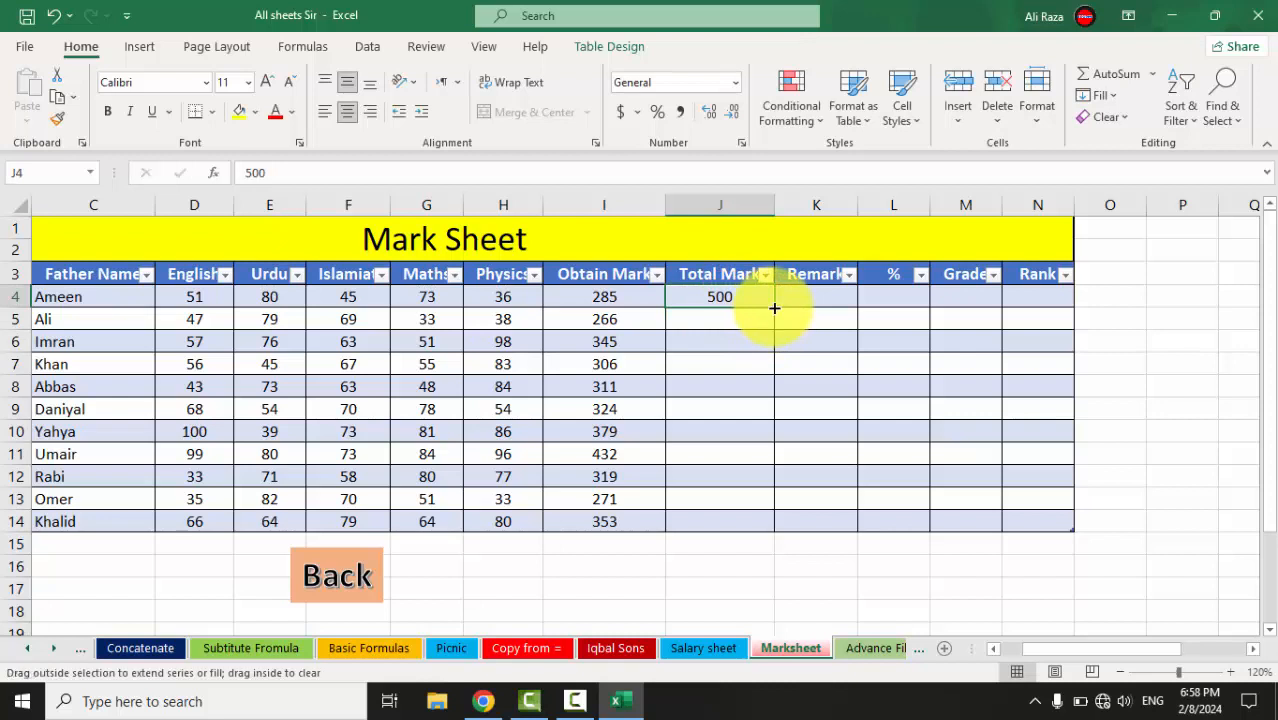
pyautogui.doubleClick(774, 308)
# Begin an IF formula in Remarks cell K4 with an OR test for any mark in D4, E4, F4, G4 or H4 below 33
pyautogui.click(819, 293)
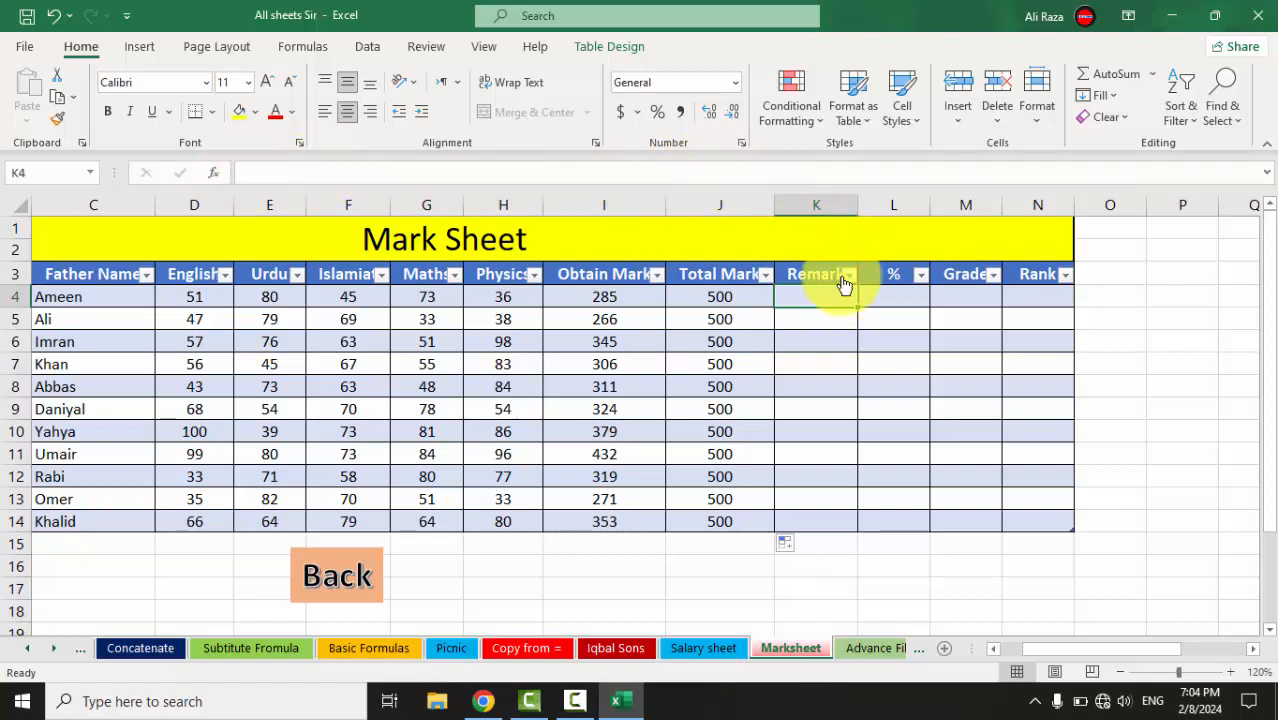
pyautogui.write('=')
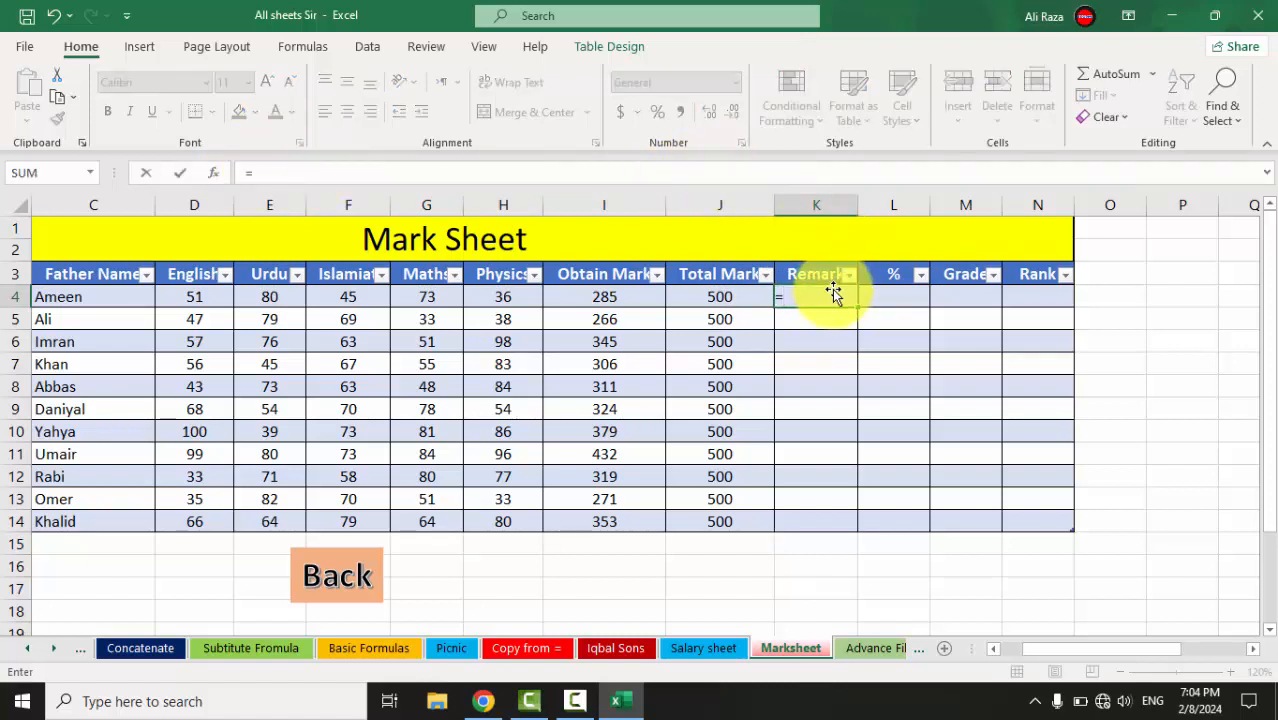
pyautogui.write('if(')
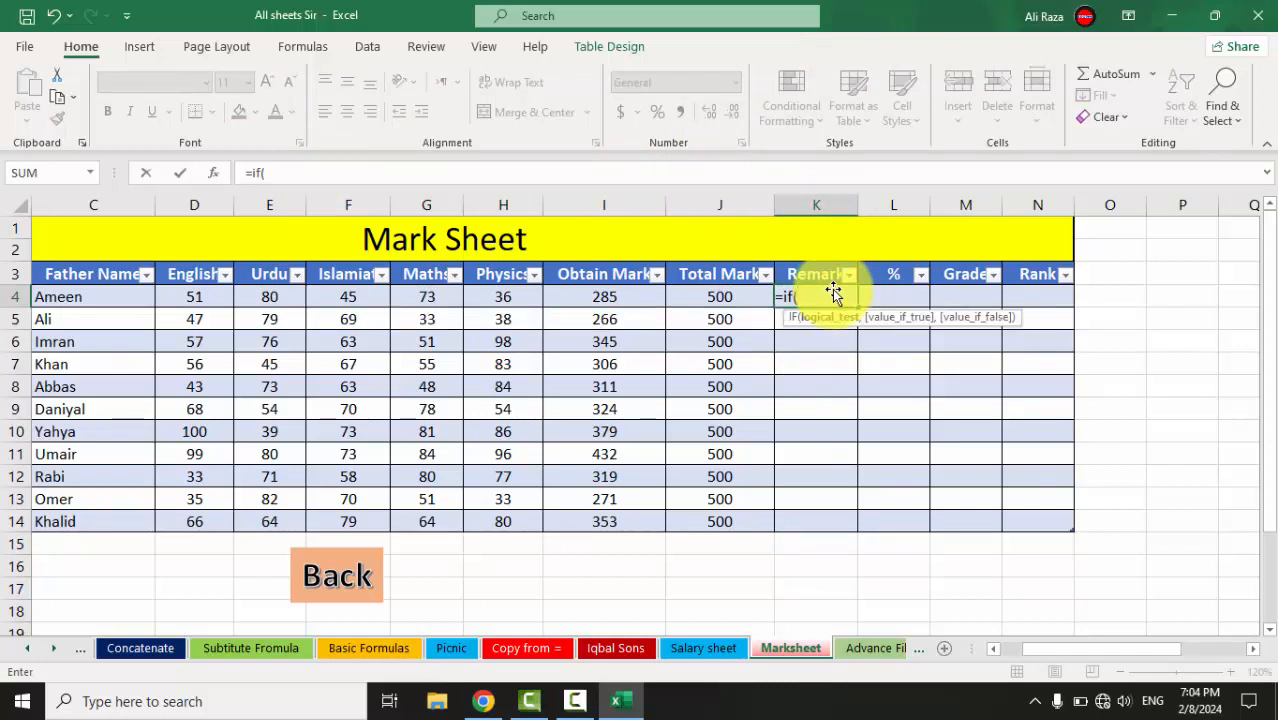
pyautogui.write('or')
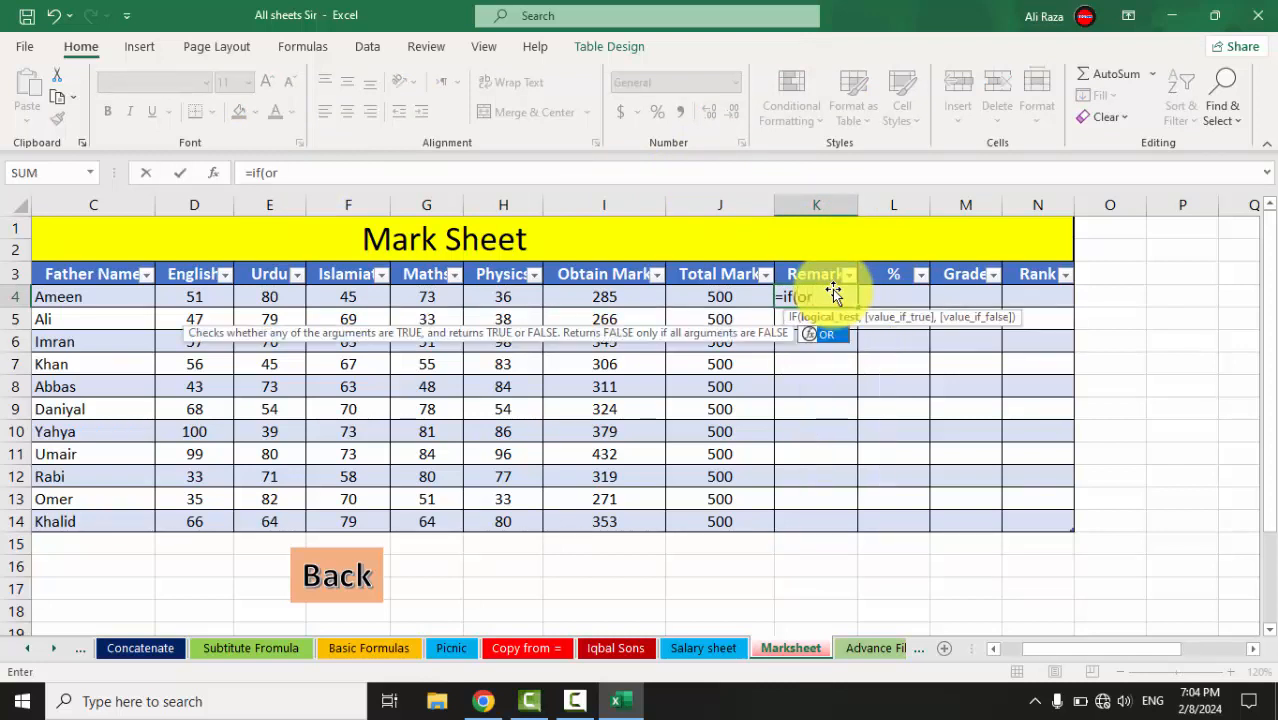
pyautogui.write('(')
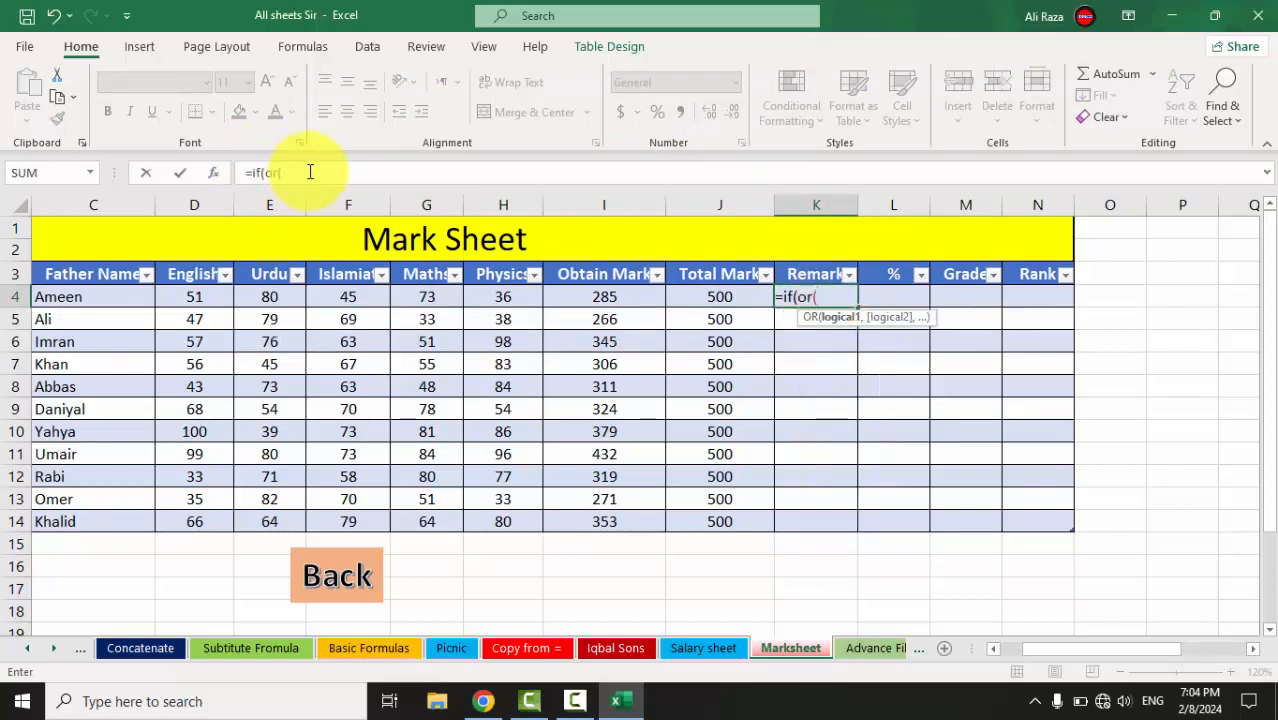
pyautogui.click(211, 299)
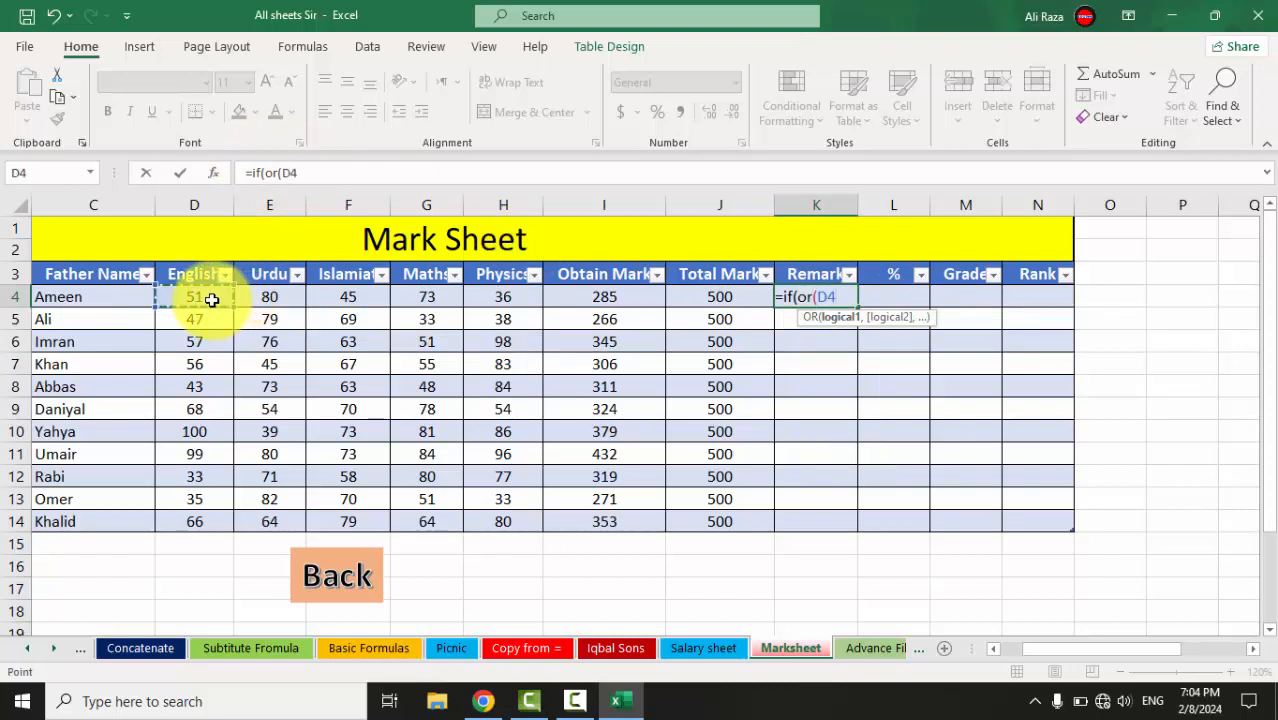
pyautogui.write('<33,')
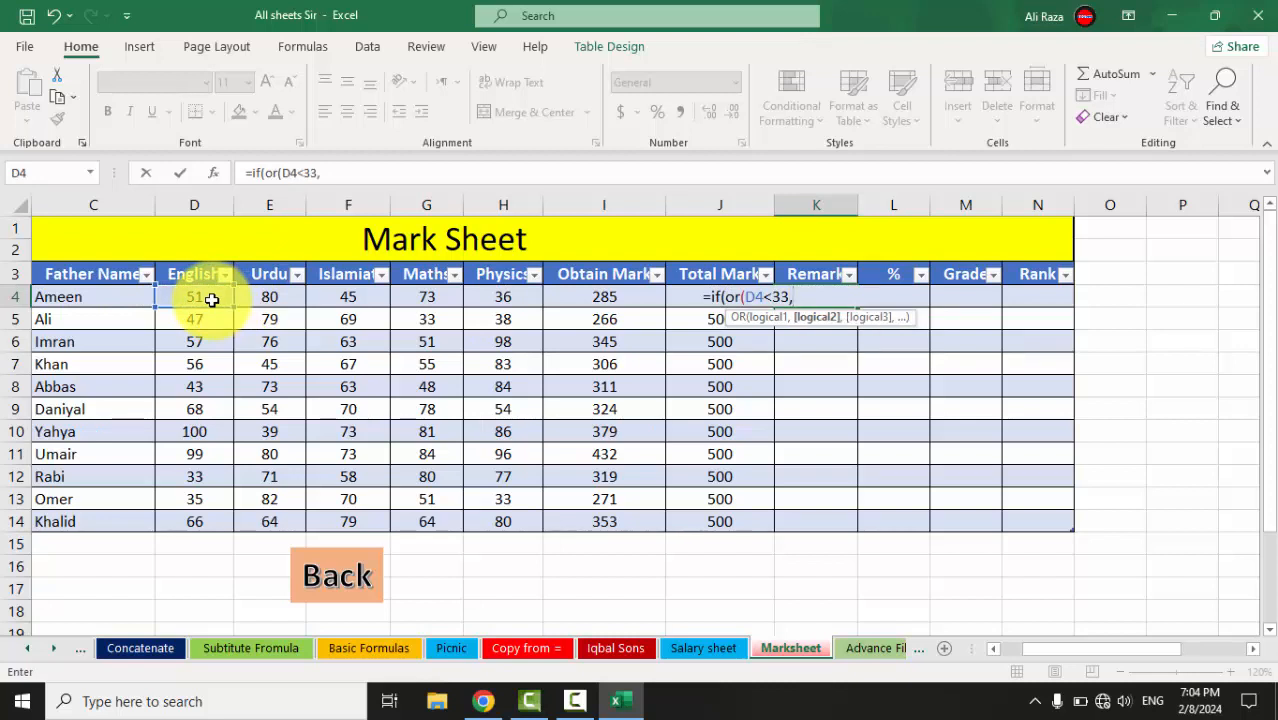
pyautogui.click(272, 300)
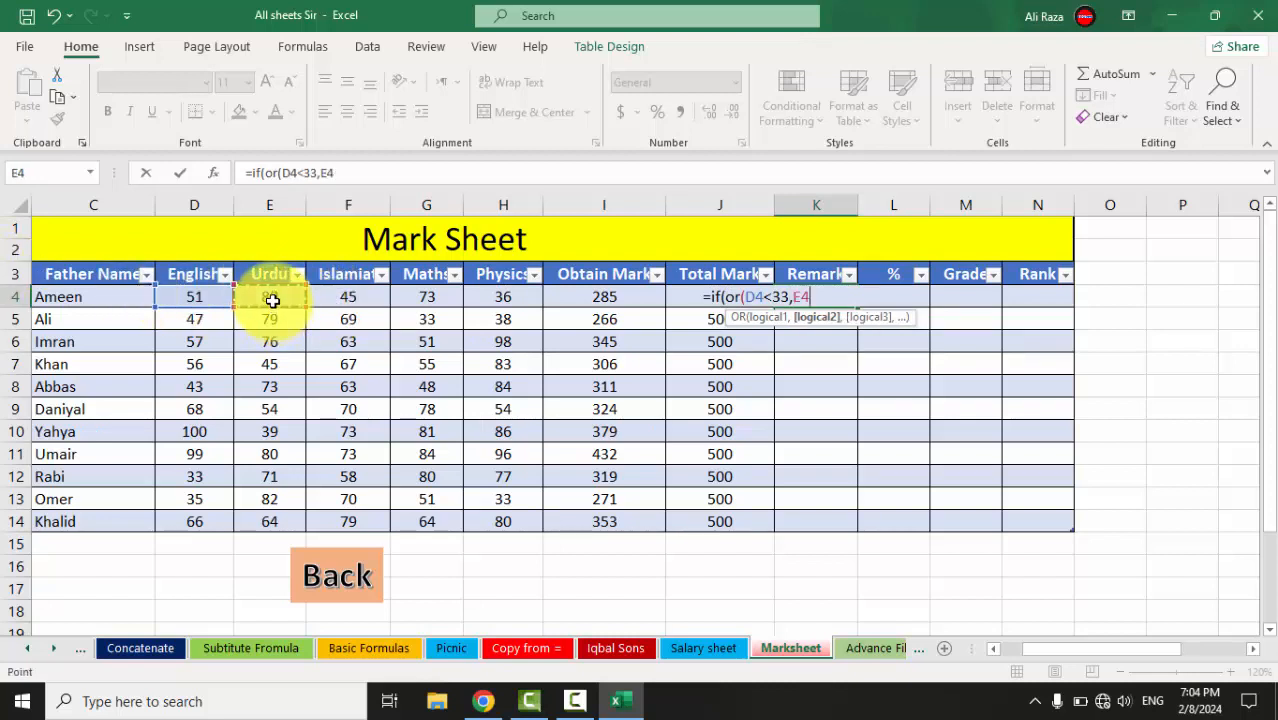
pyautogui.write('<33,')
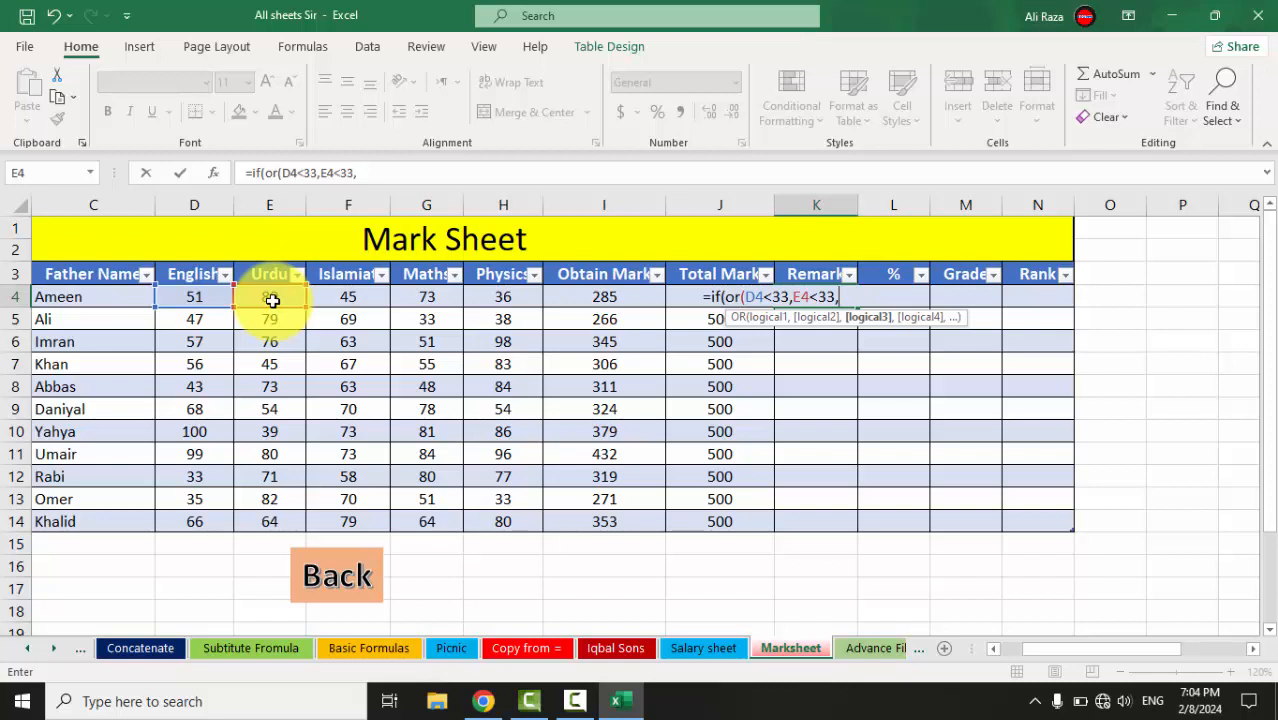
pyautogui.click(336, 303)
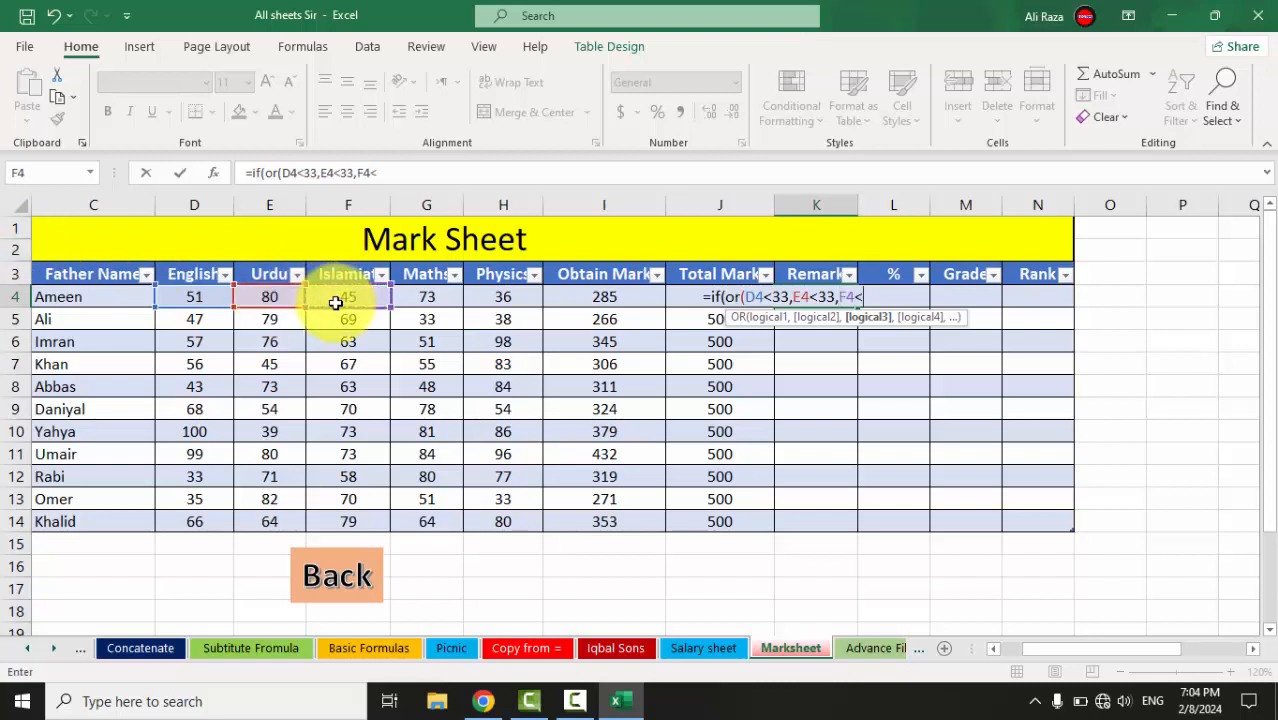
pyautogui.write('<33')
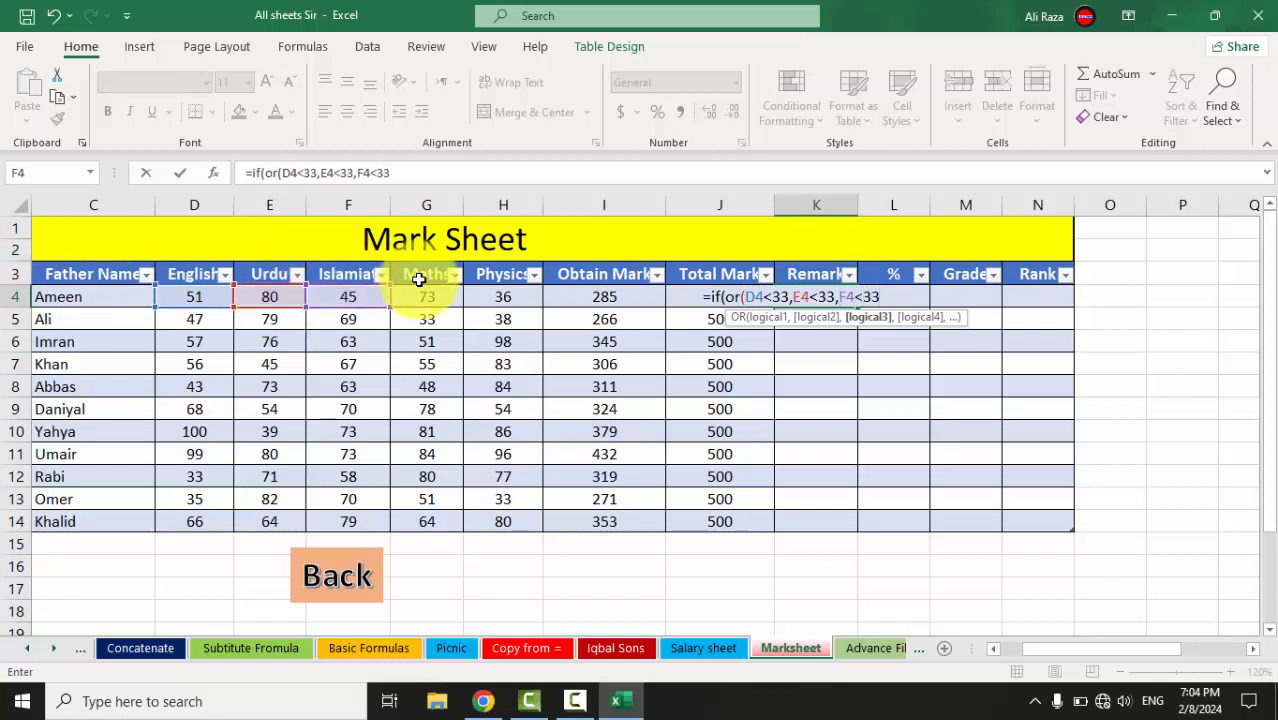
pyautogui.write(',')
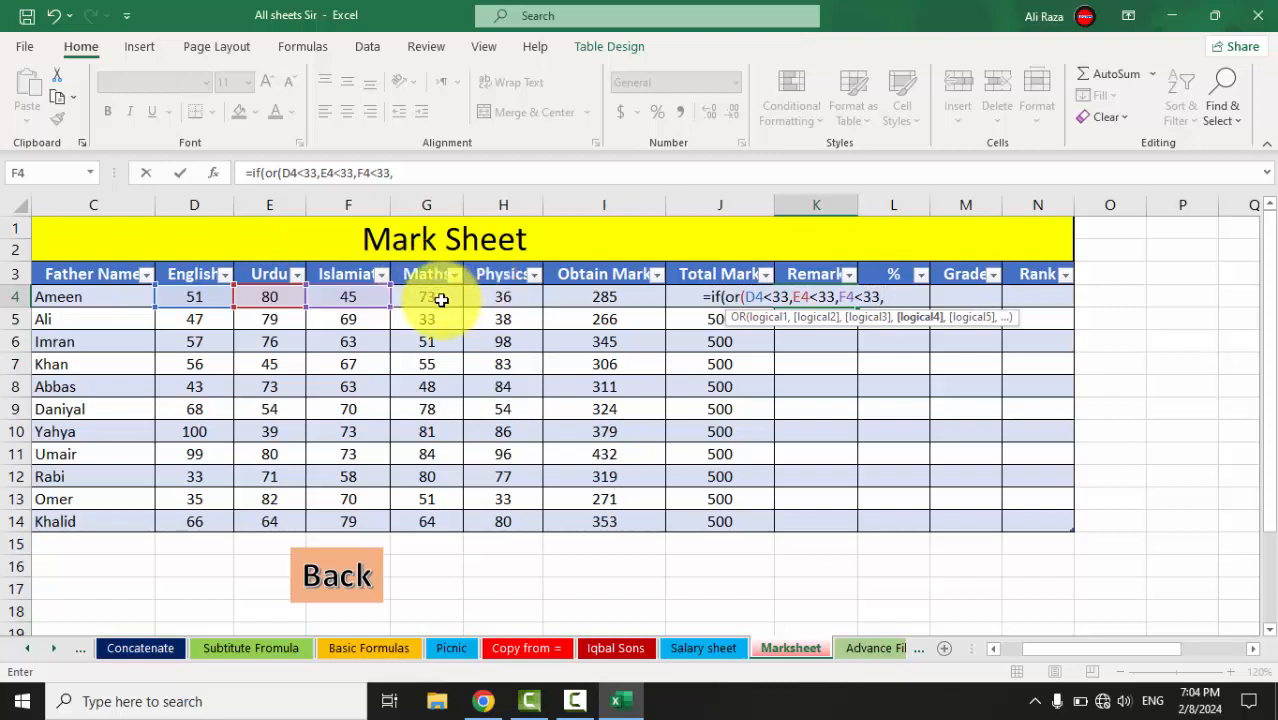
pyautogui.click(441, 299)
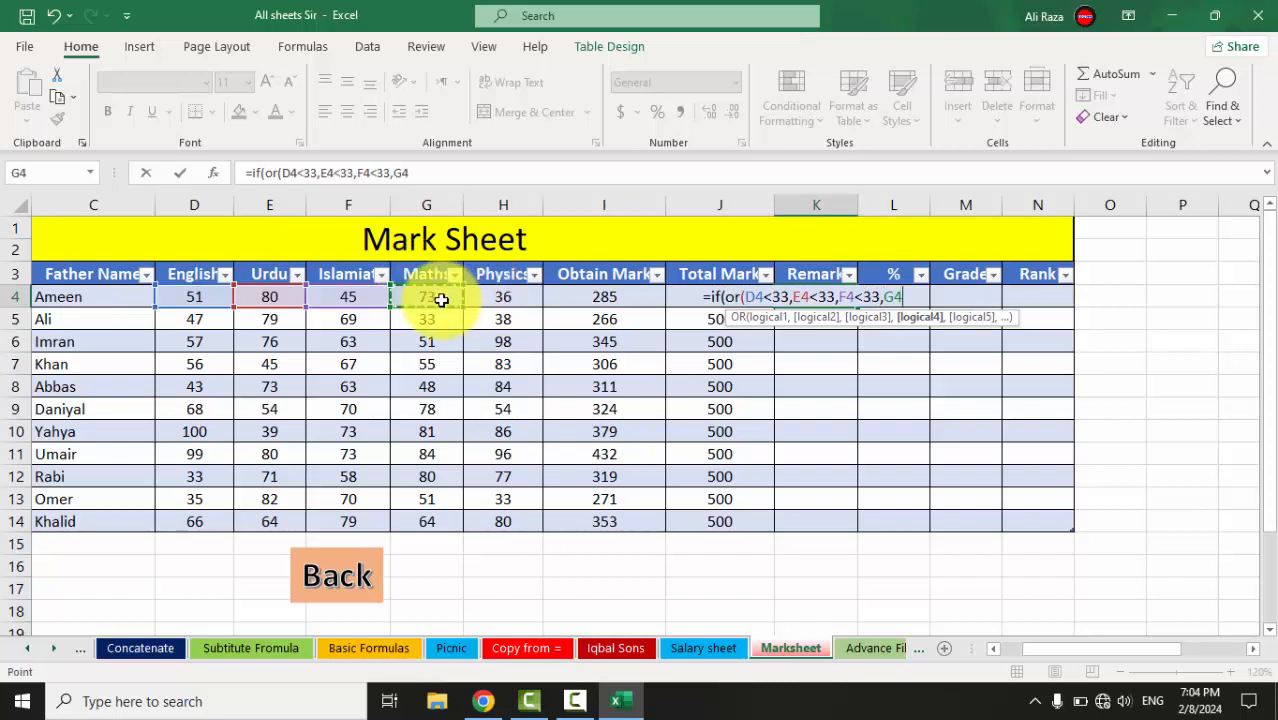
pyautogui.write('<33')
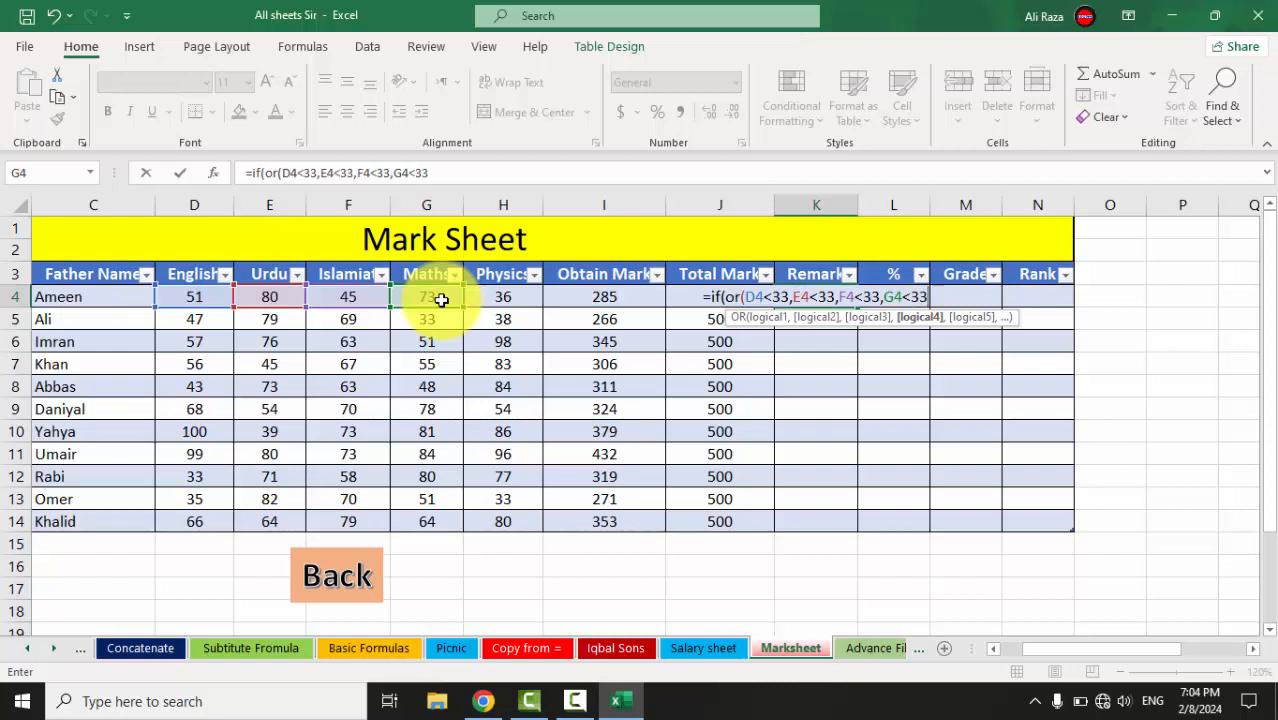
pyautogui.write(',')
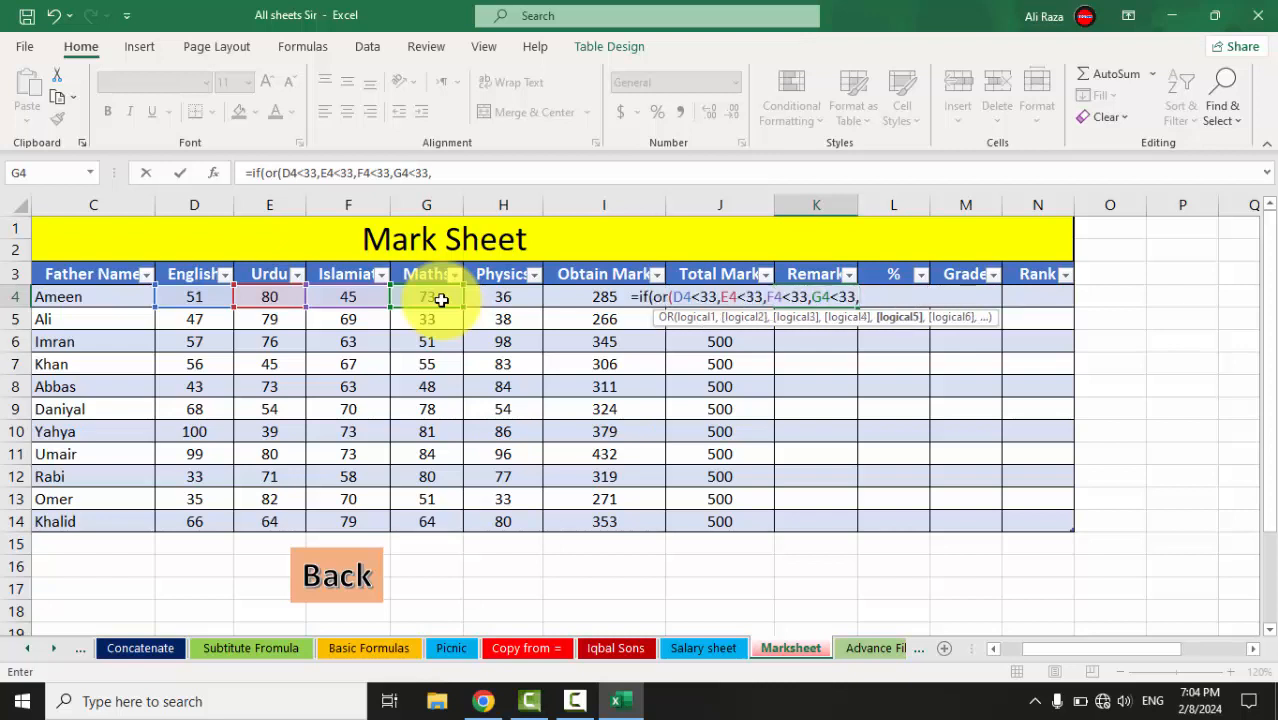
pyautogui.click(501, 289)
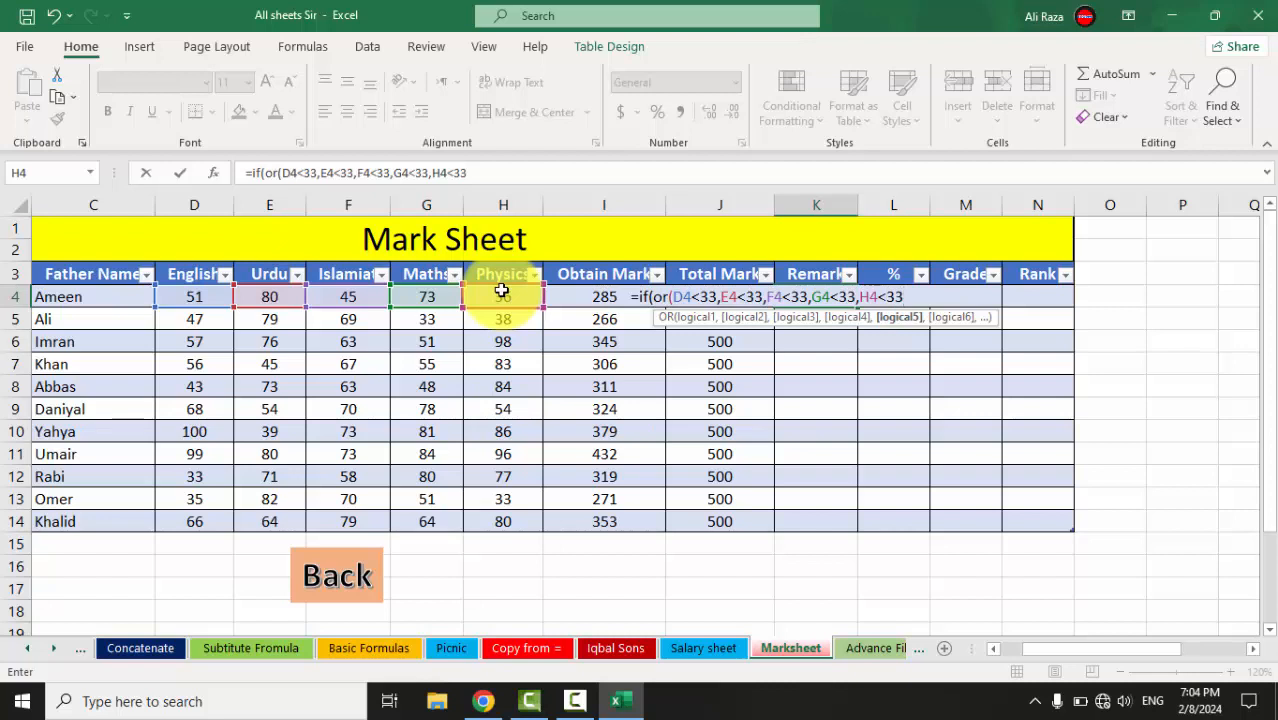
pyautogui.write('<33)')
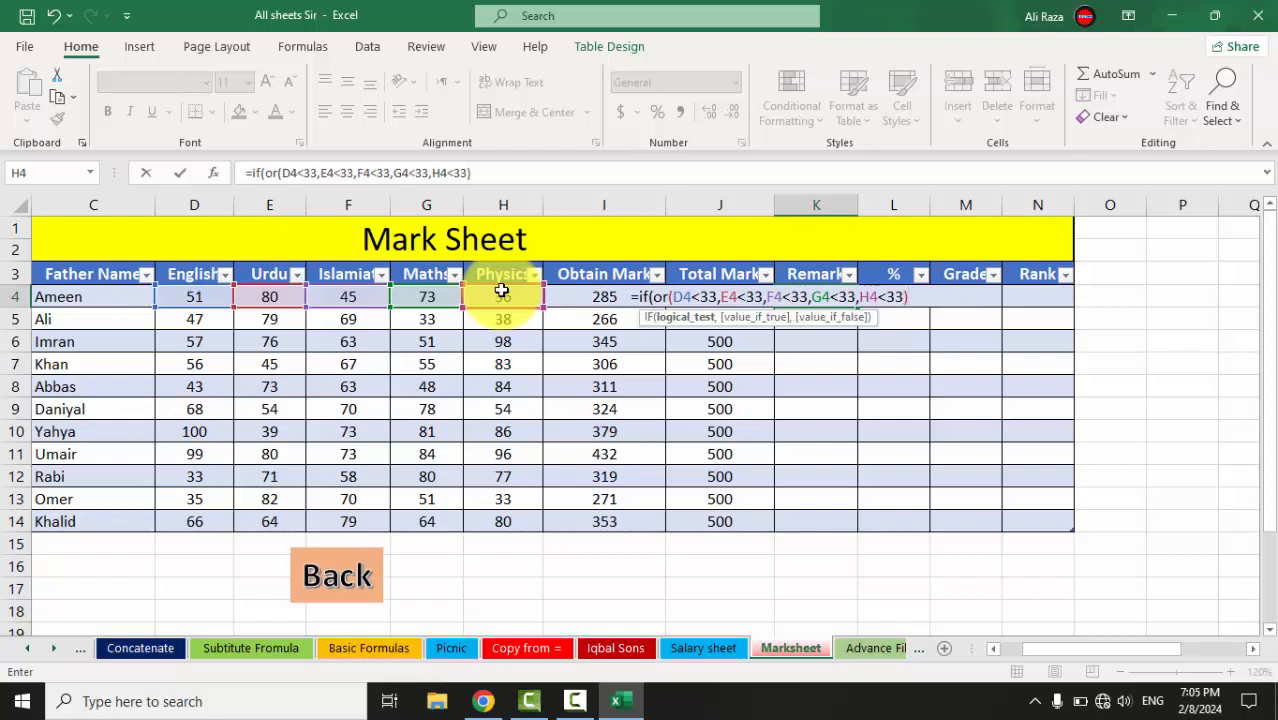
# Complete the K4 formula with "Fail" as the true result and "Pass" as the false result, and enter it for the Remarks column
pyautogui.write(',')
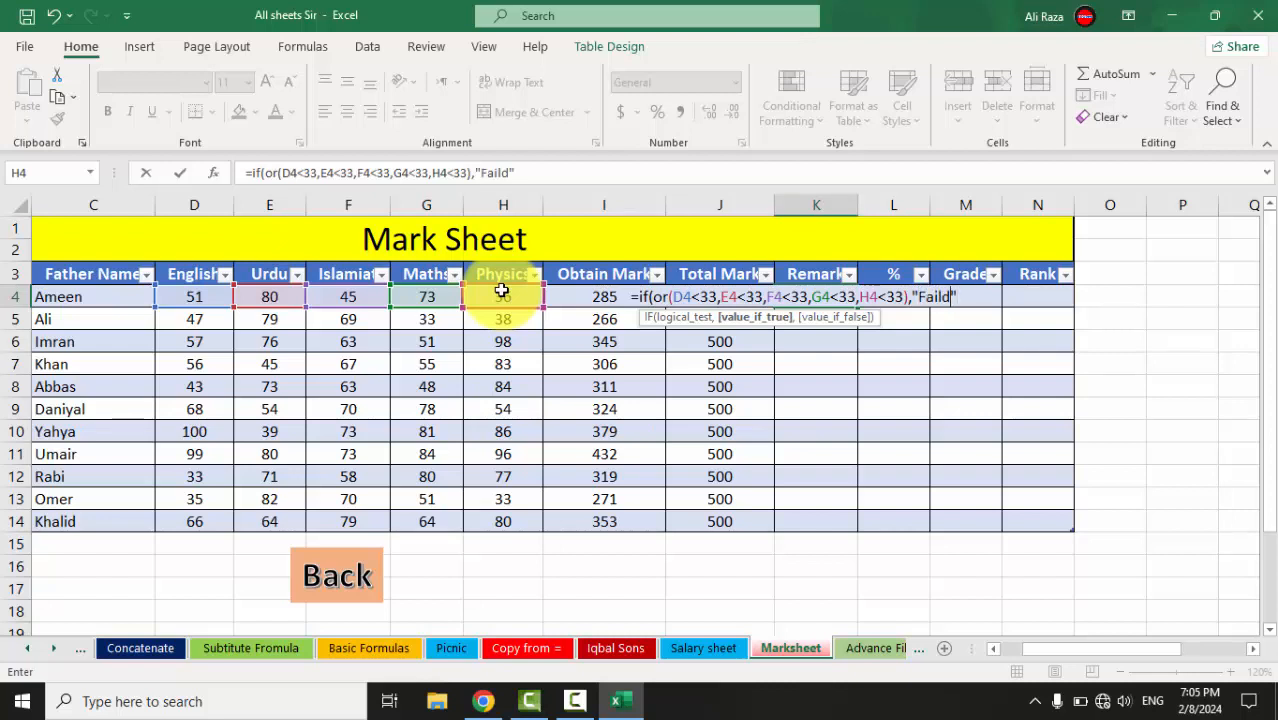
pyautogui.write('"Fail","Pass')
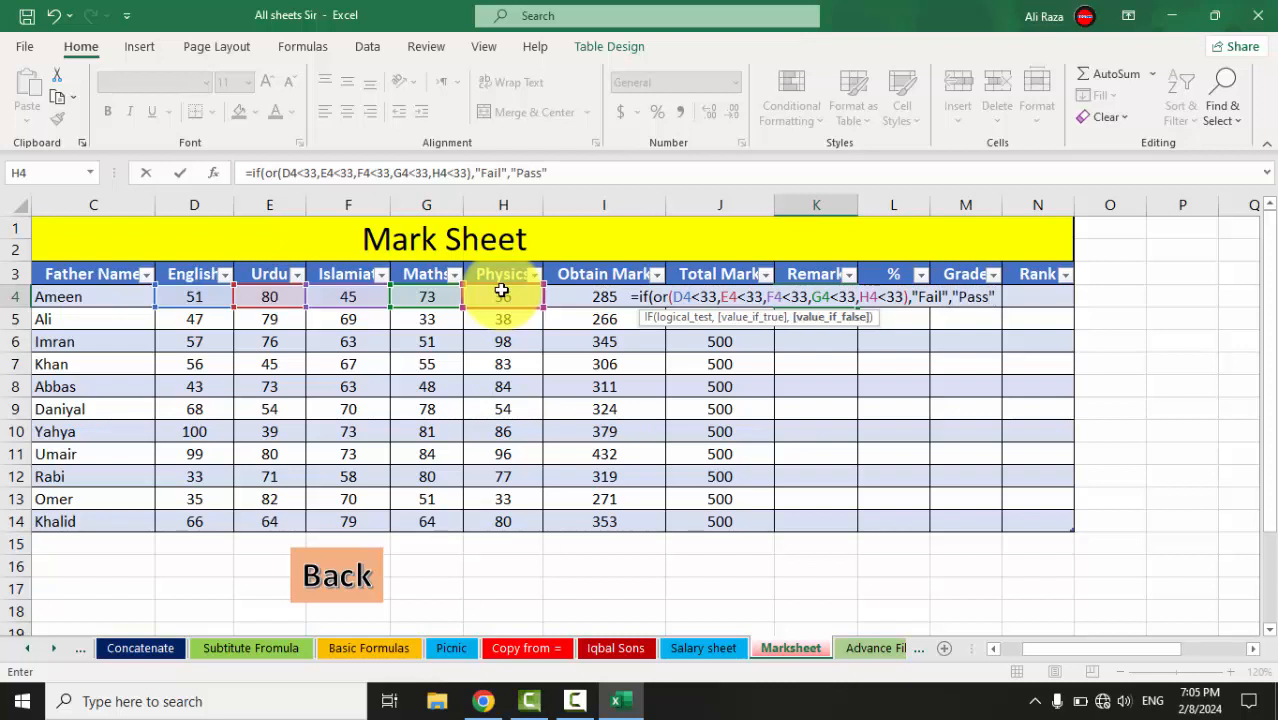
pyautogui.write('")')
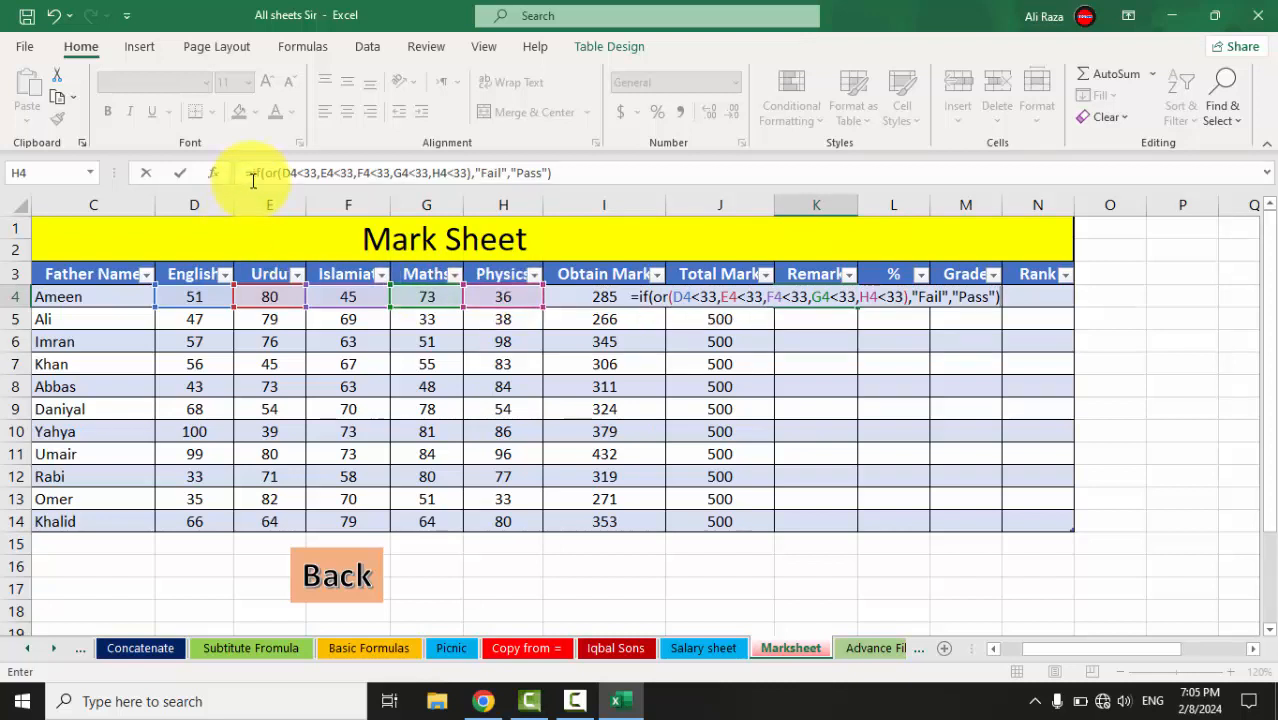
pyautogui.click(265, 177)
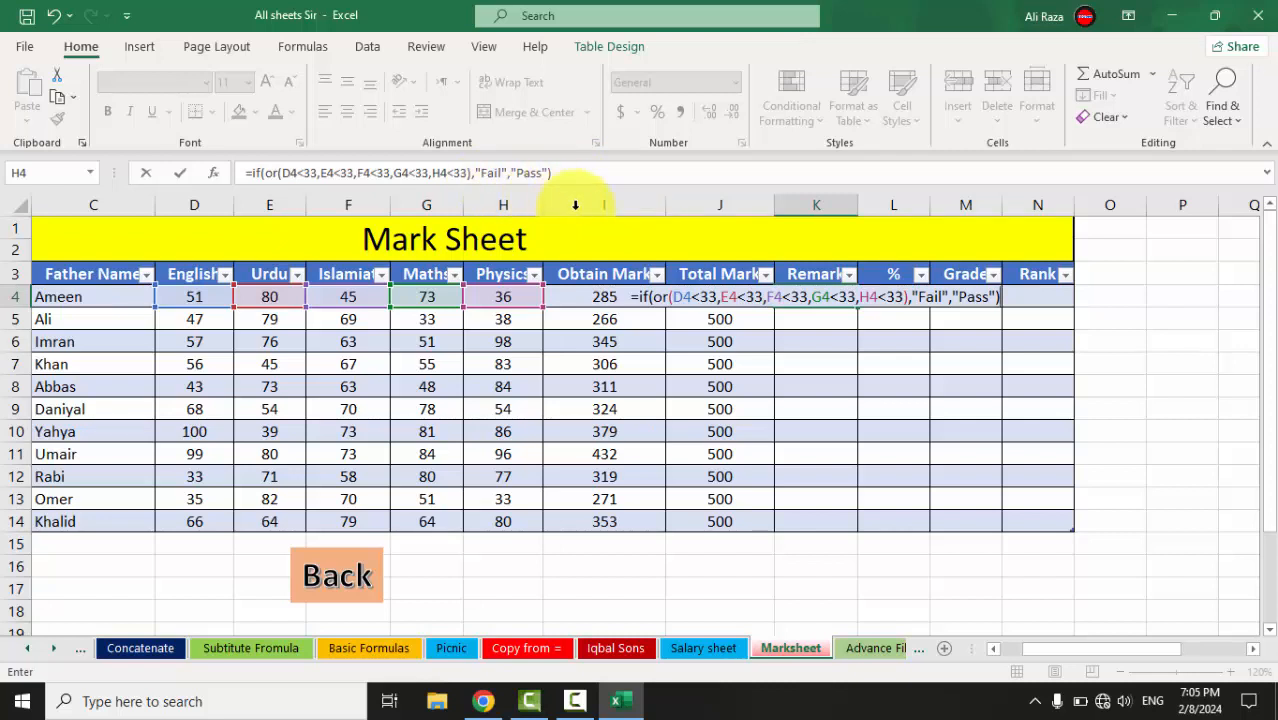
pyautogui.press('Return')
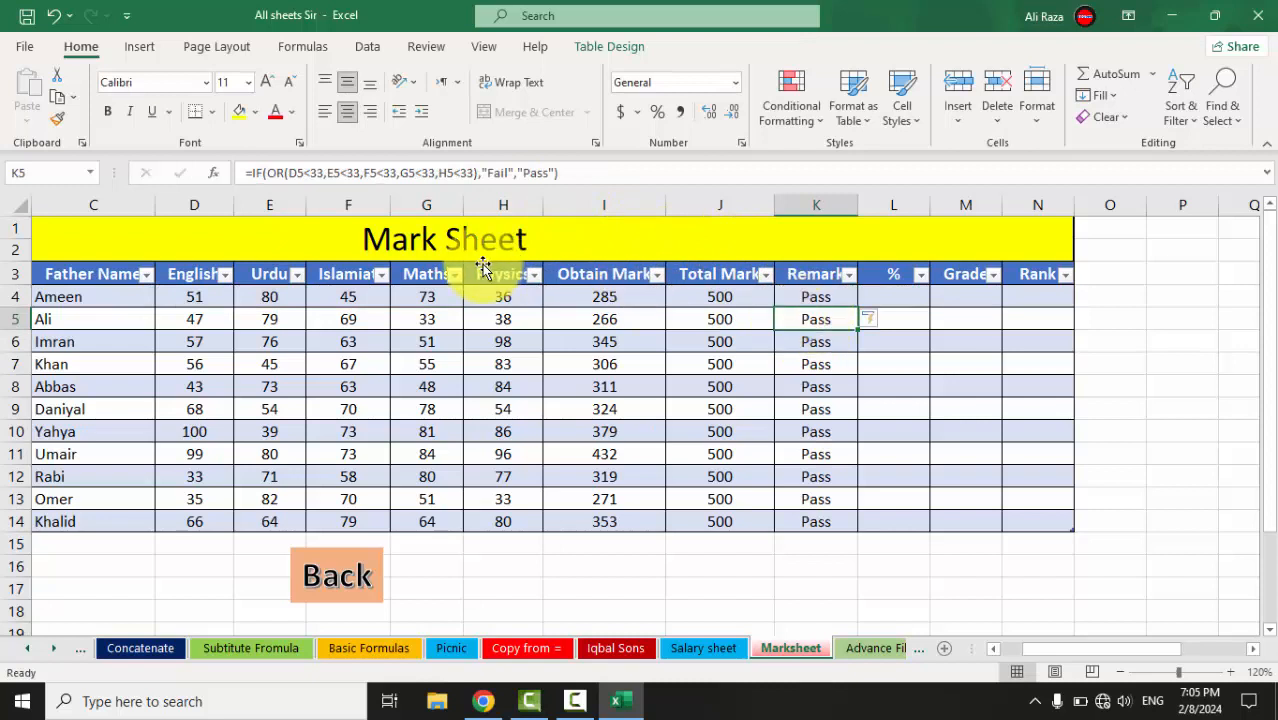
# Set the Maths mark in G4 to 20 and check the Remarks result in K4
pyautogui.click(421, 295)
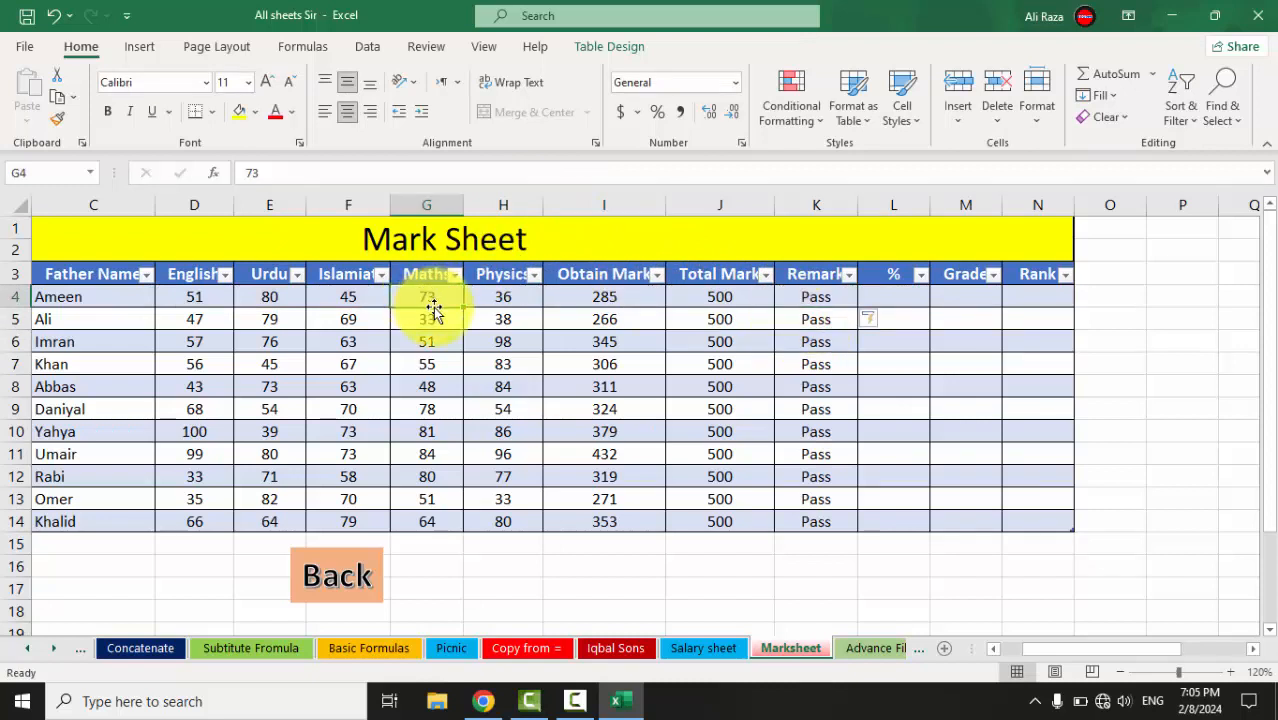
pyautogui.write('20')
pyautogui.press('Return')
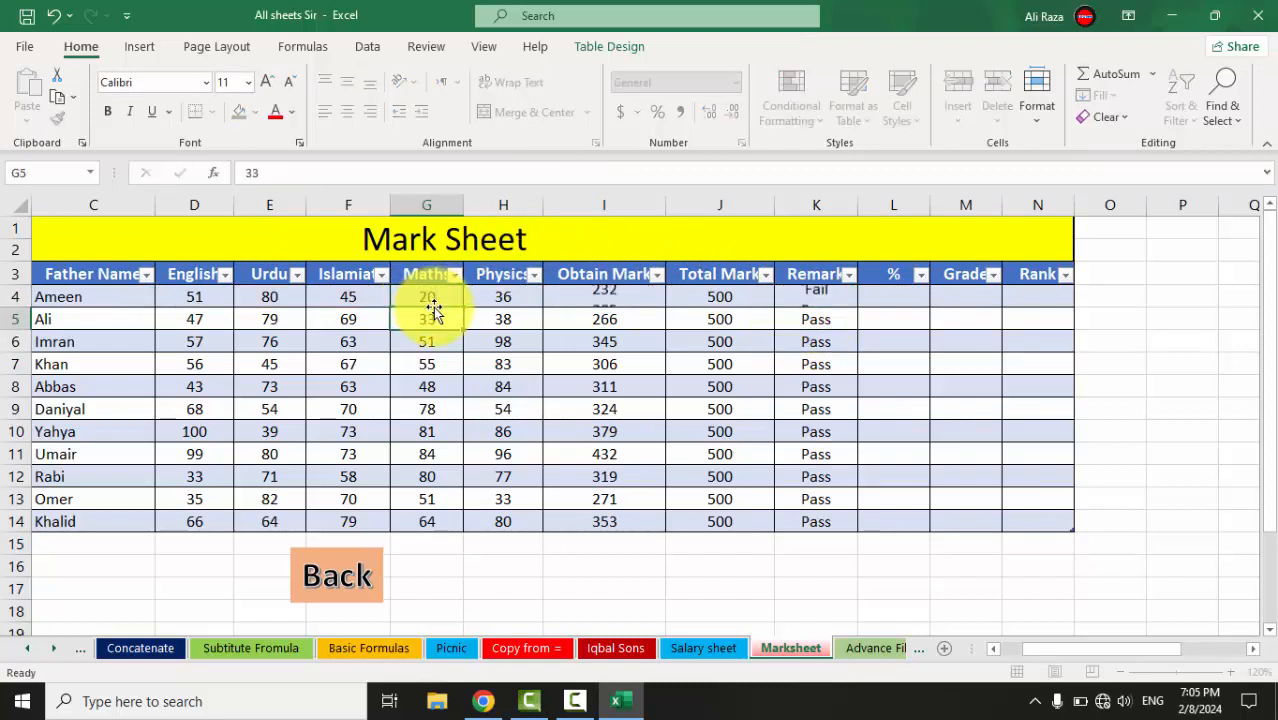
pyautogui.click(806, 297)
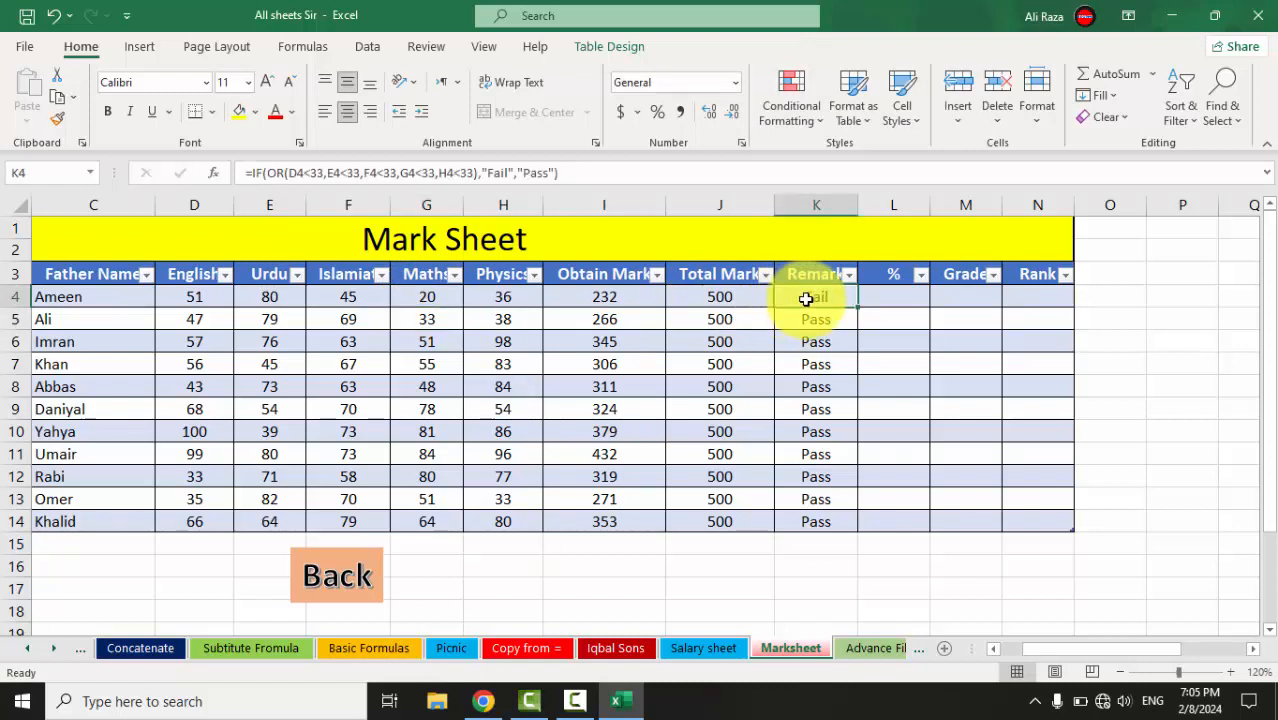
# Fill the % column by entering the formula =I4/J4*200 in L4
pyautogui.click(919, 297)
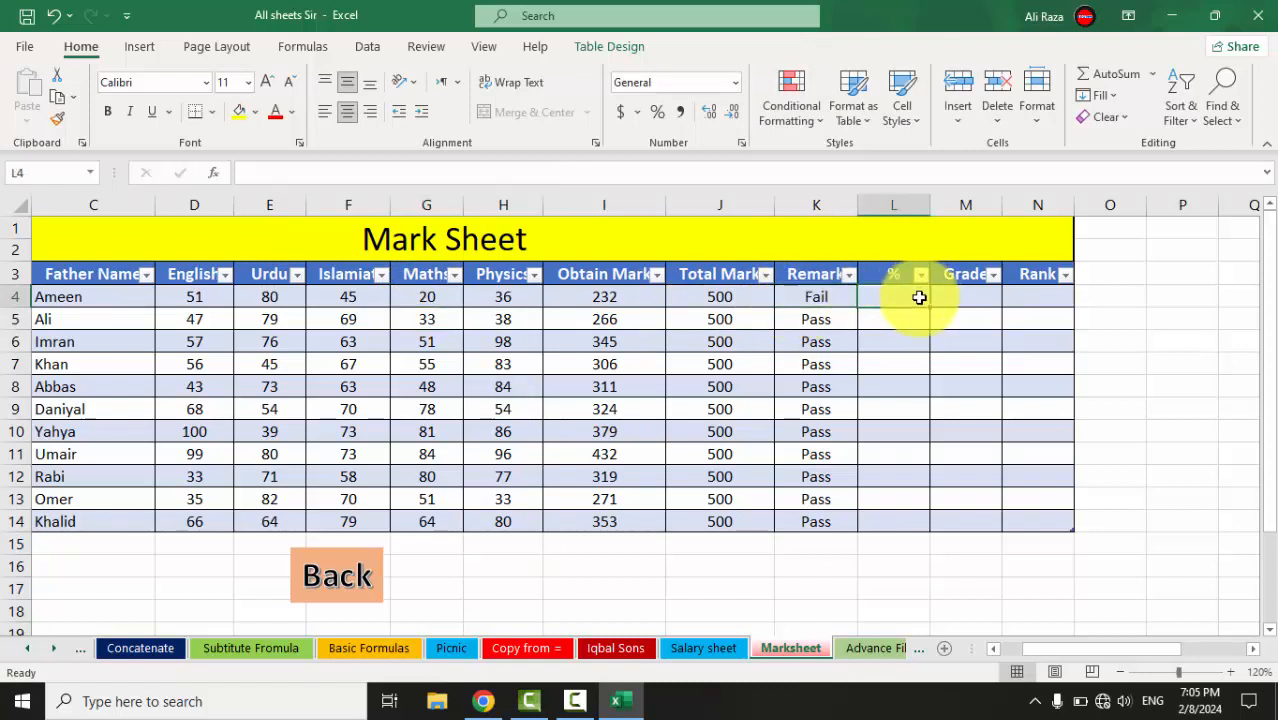
pyautogui.write('=')
pyautogui.press('Left')
pyautogui.press('Left')
pyautogui.press('Left')
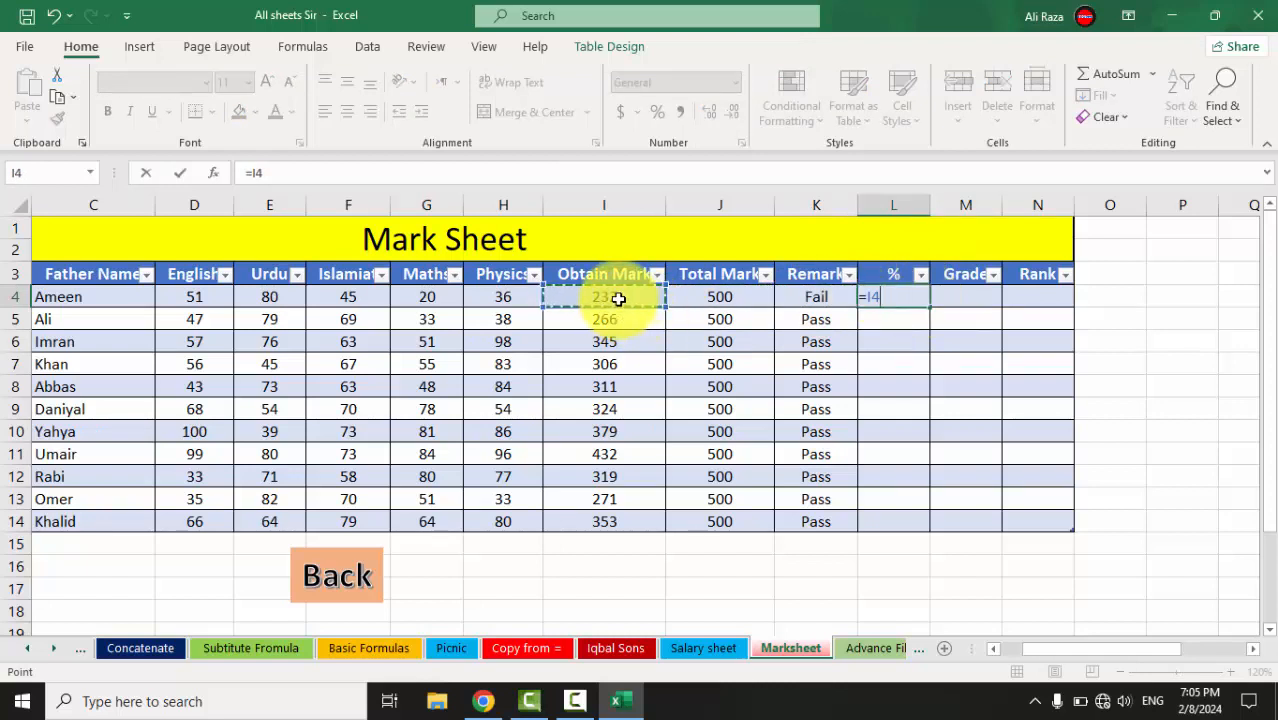
pyautogui.write('/')
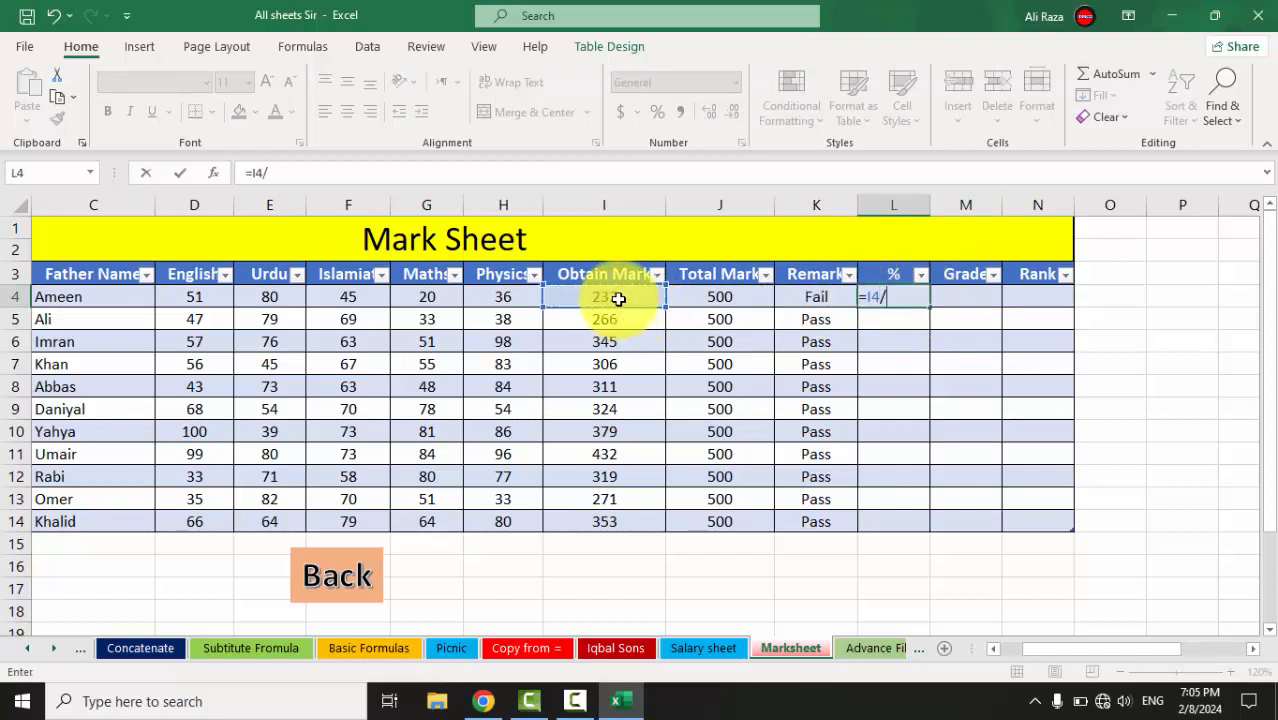
pyautogui.click(693, 298)
pyautogui.write('*')
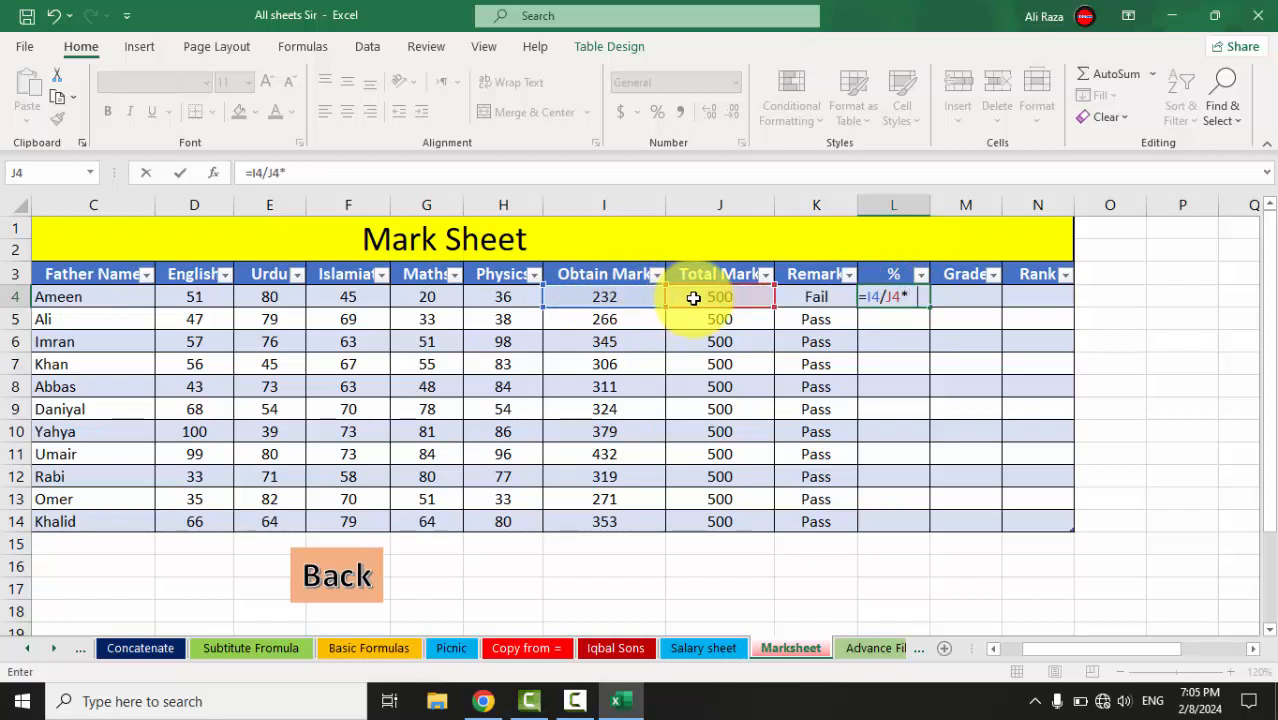
pyautogui.write('200')
pyautogui.press('Return')
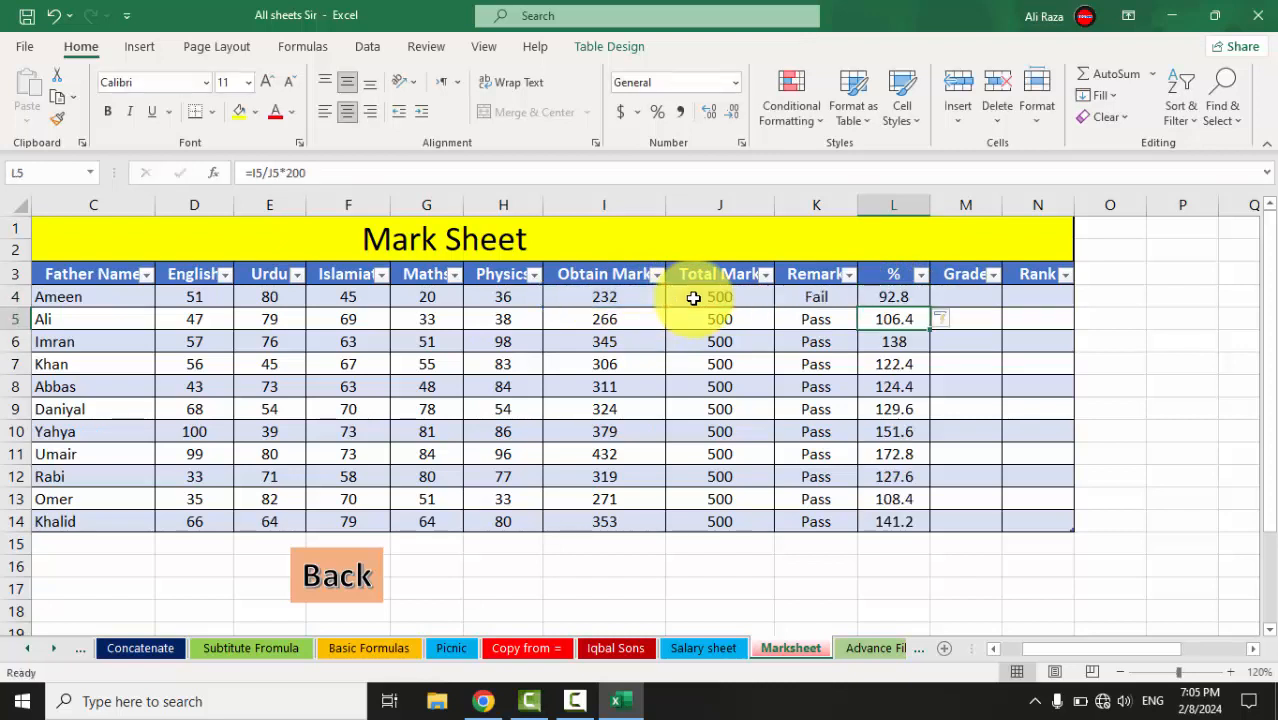
# Display the percentages in L4:L14 without decimal places and select the first Grade cell, M4
pyautogui.moveTo(893, 297); pyautogui.dragTo(893, 518)
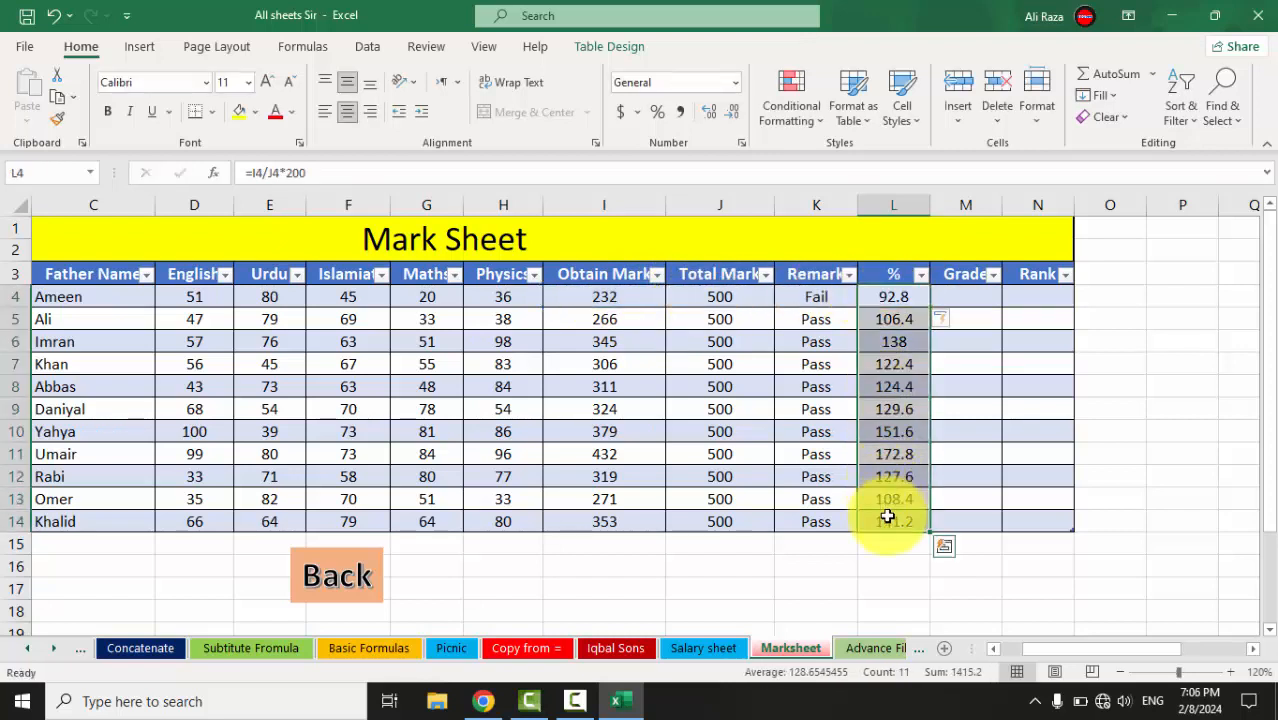
pyautogui.click(730, 118)
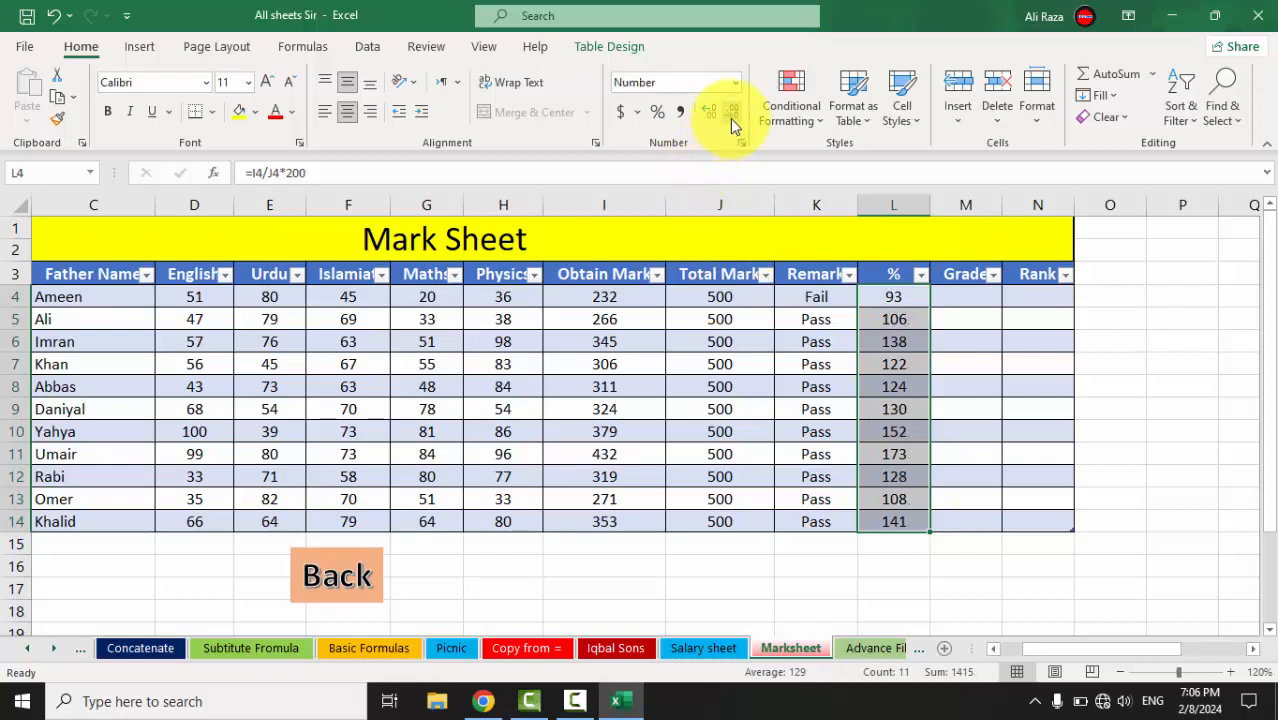
pyautogui.click(943, 310)
pyautogui.click(956, 297)
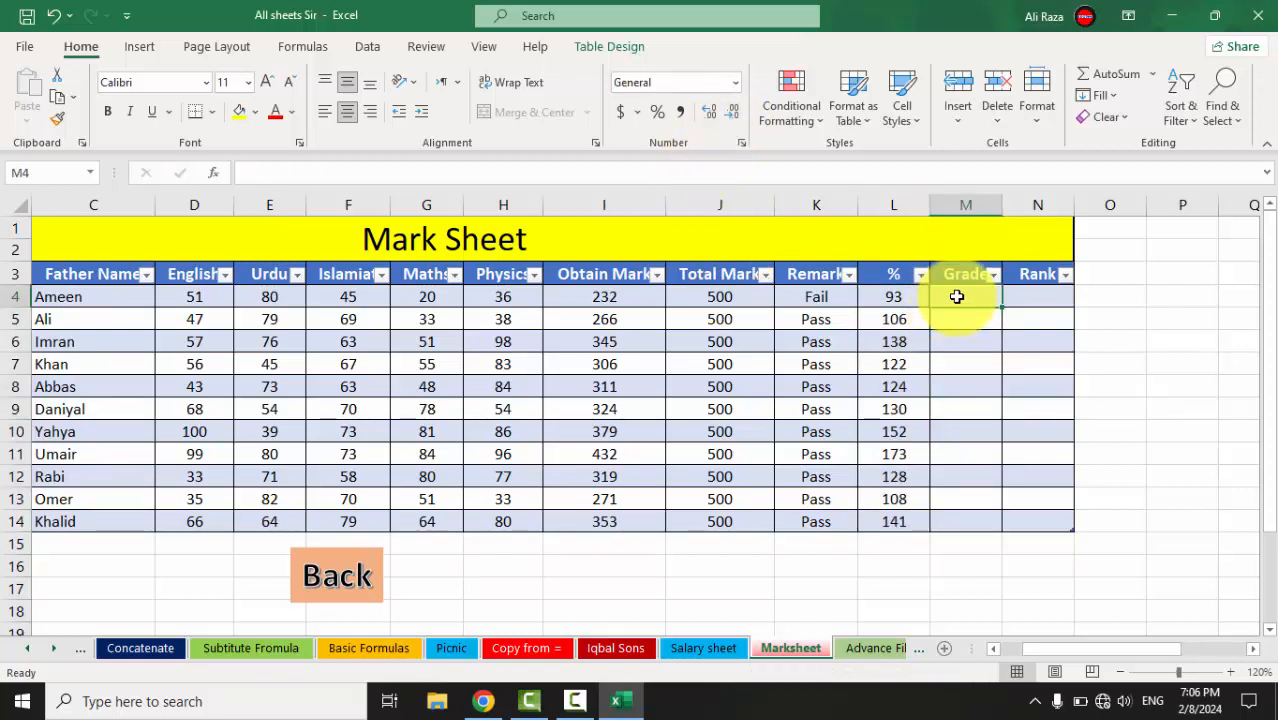
# Remove the filter arrows from the Marksheet table's header row, C3:N3
pyautogui.click(75, 280)
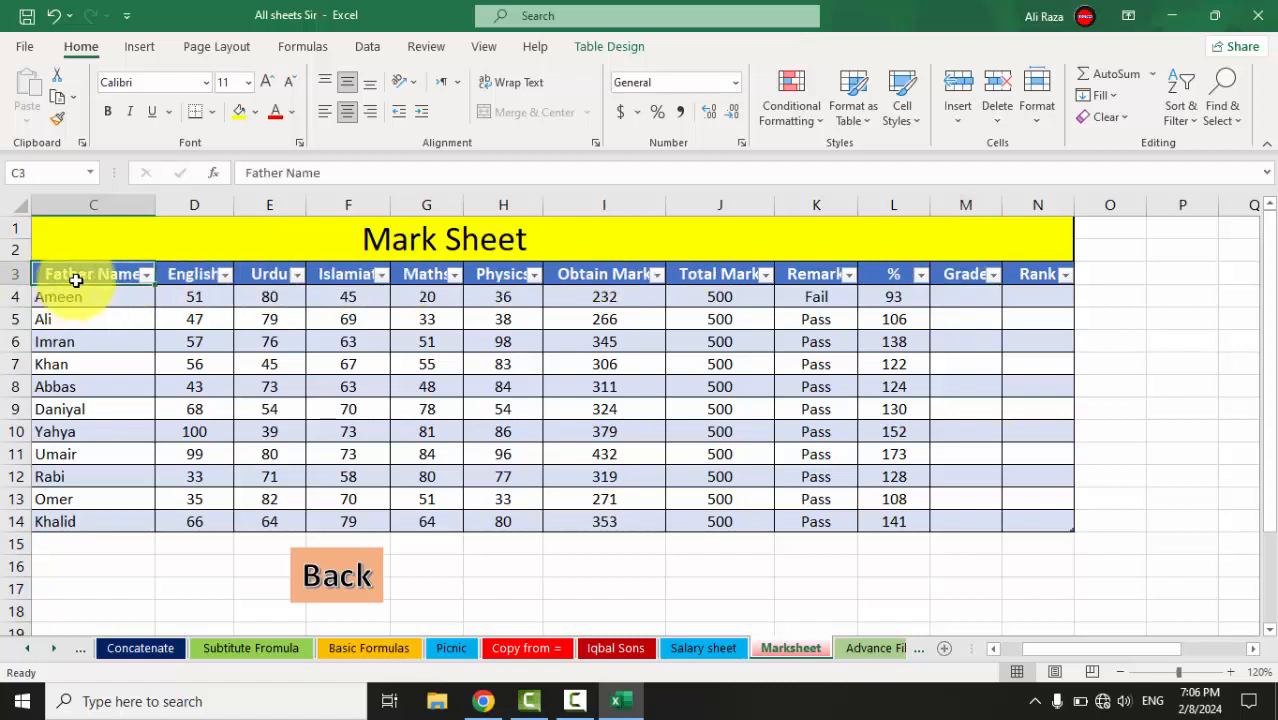
pyautogui.moveTo(75, 280); pyautogui.dragTo(1037, 276)
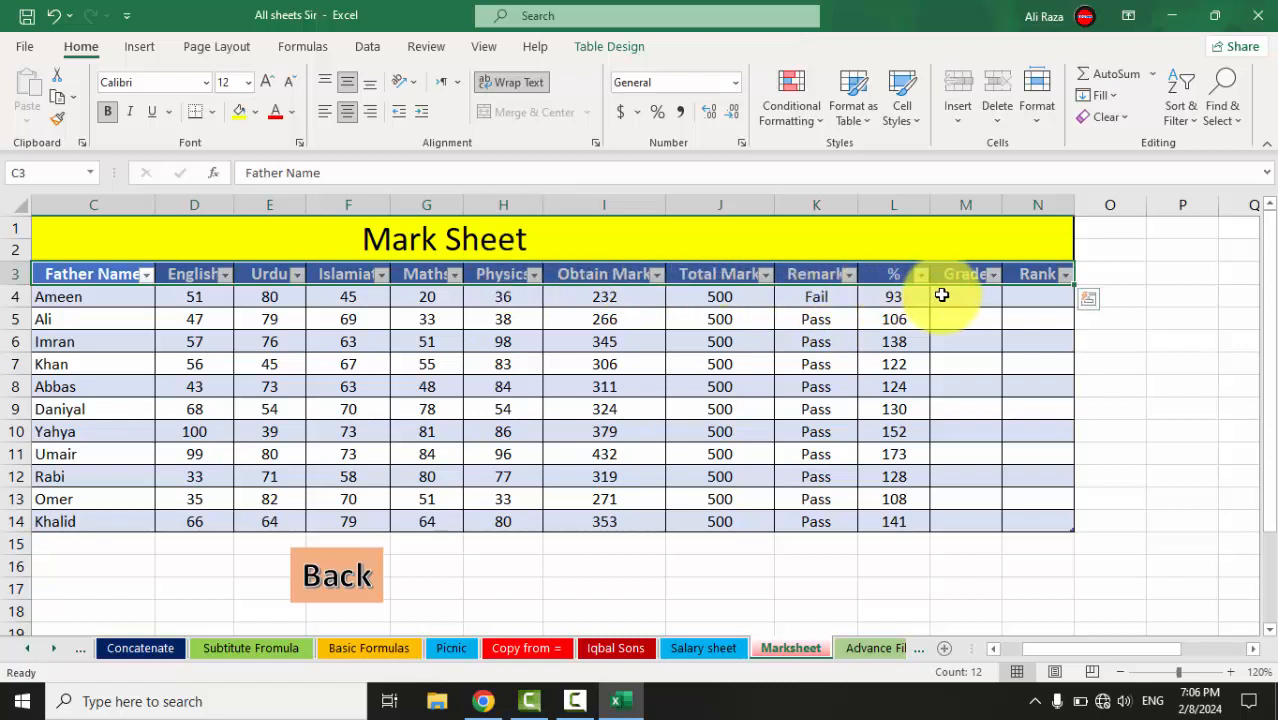
pyautogui.hotkey('ctrl', 'shift', 'l')
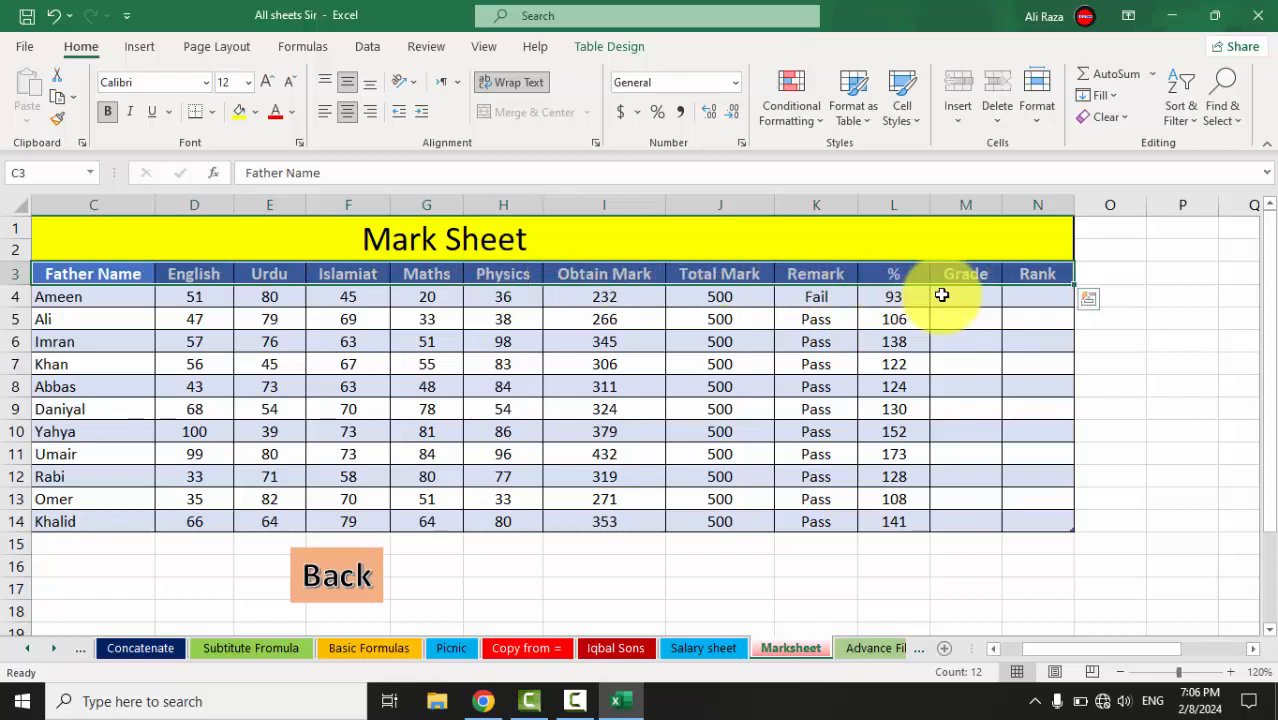
# Begin the Grade formula in M4 as =if(L4>=80,"A+", using the % cell for the test
pyautogui.click(964, 300)
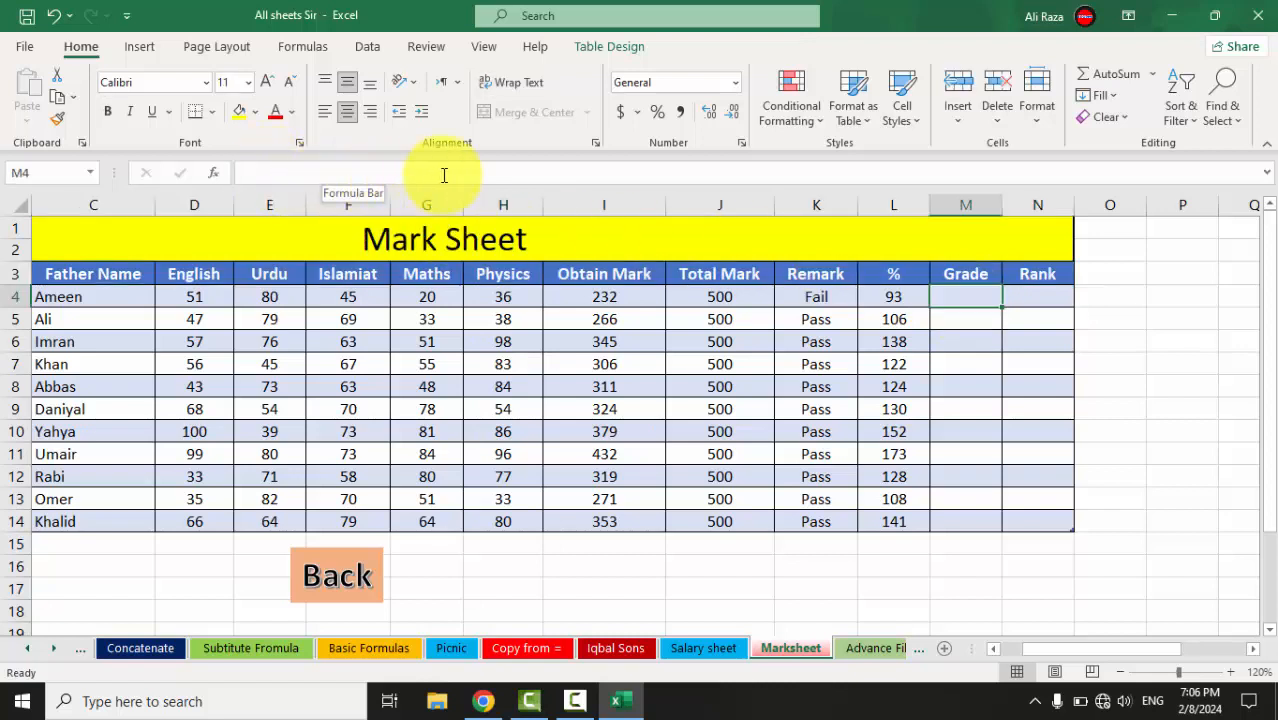
pyautogui.write('=if')
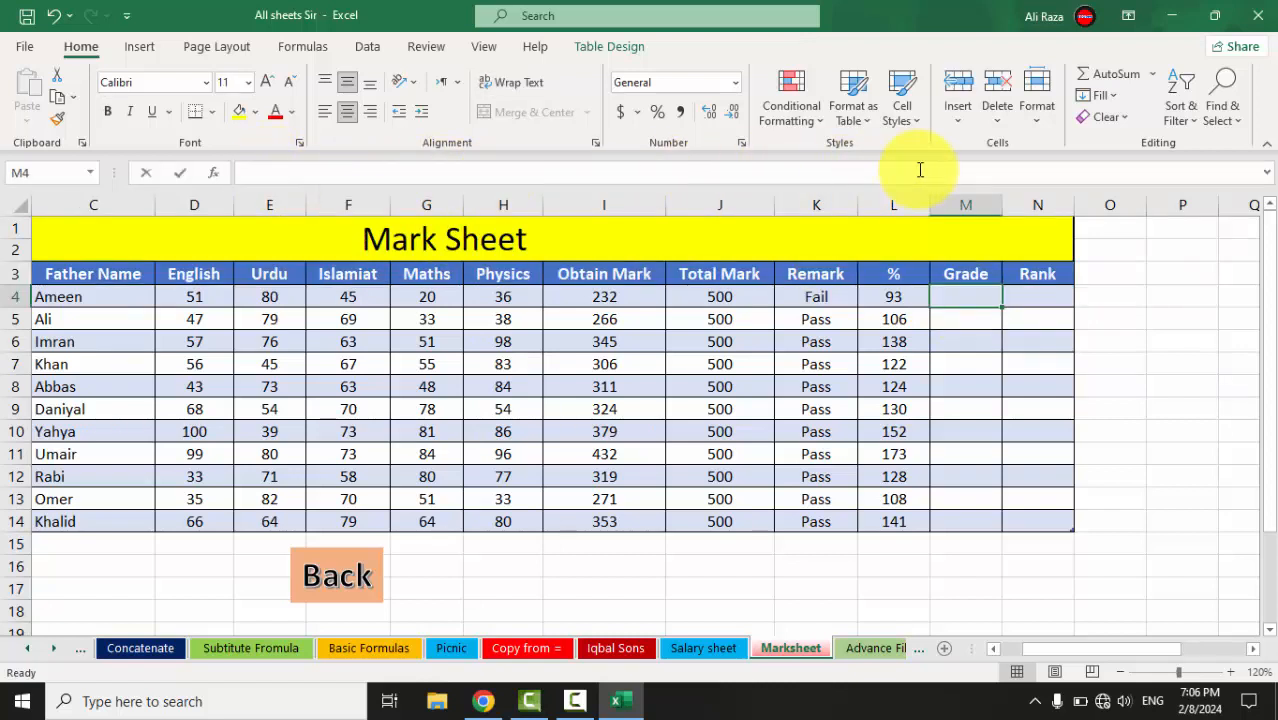
pyautogui.write('(')
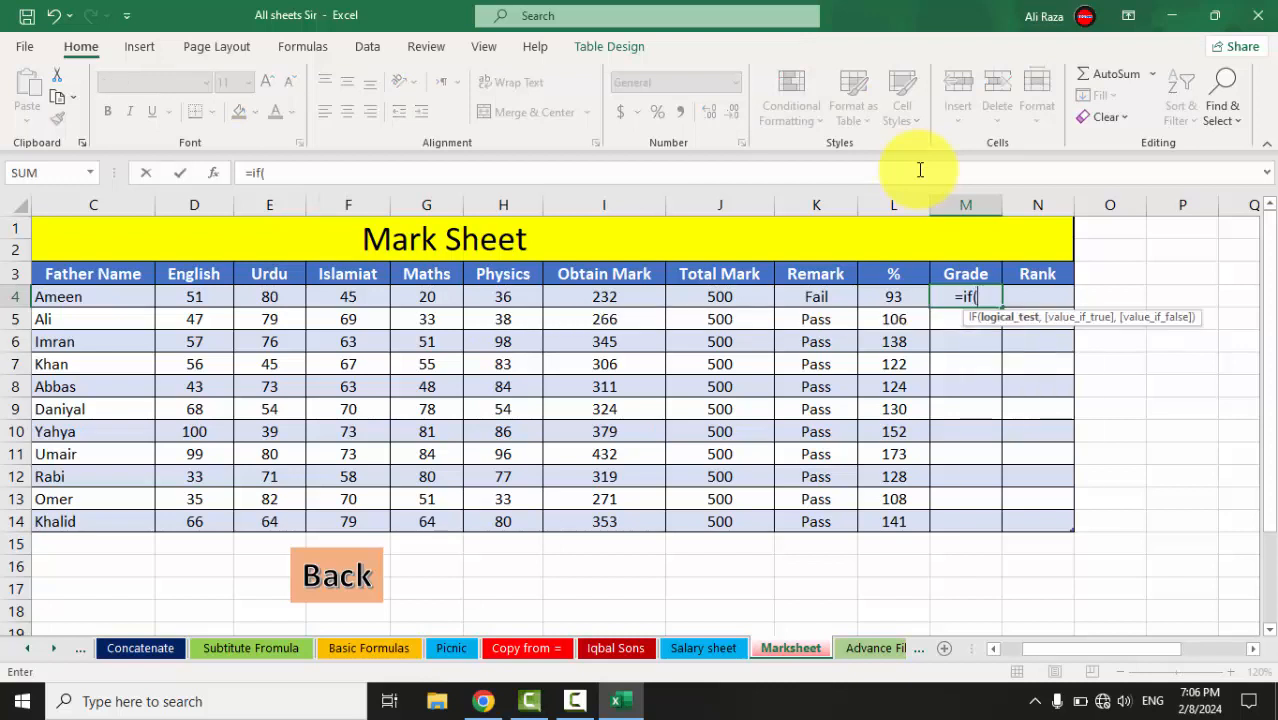
pyautogui.click(893, 299)
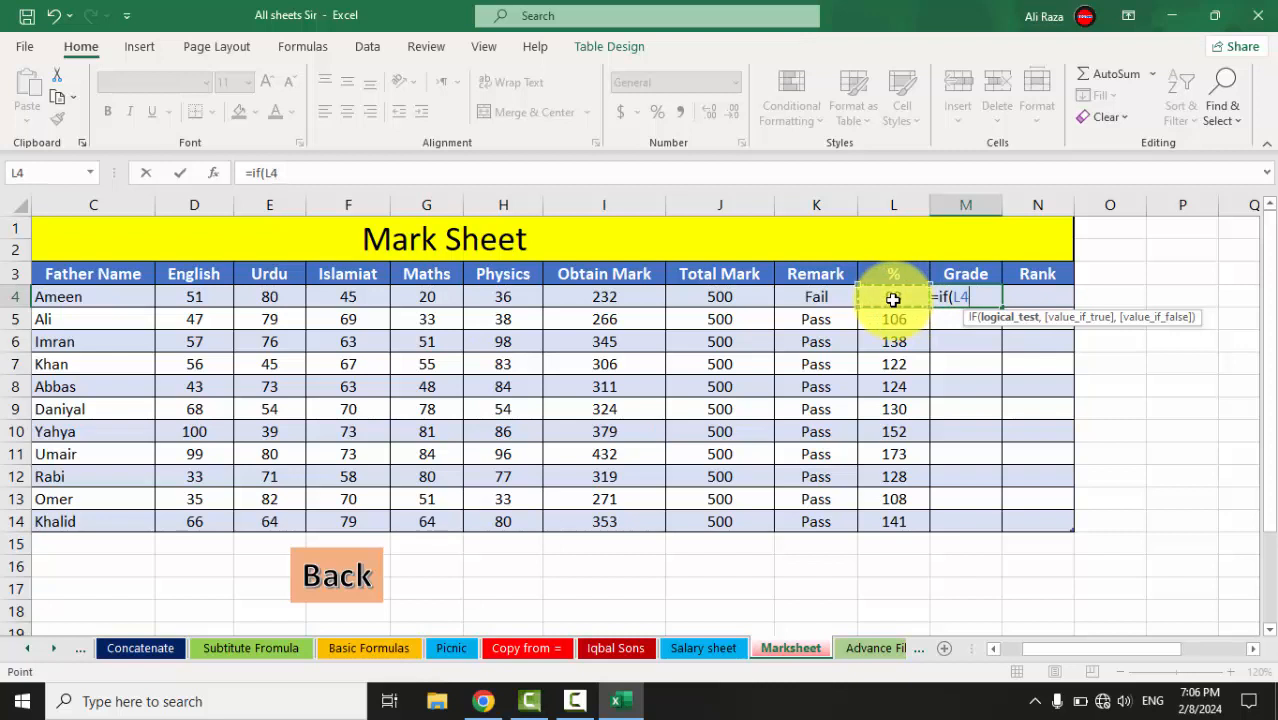
pyautogui.write('>')
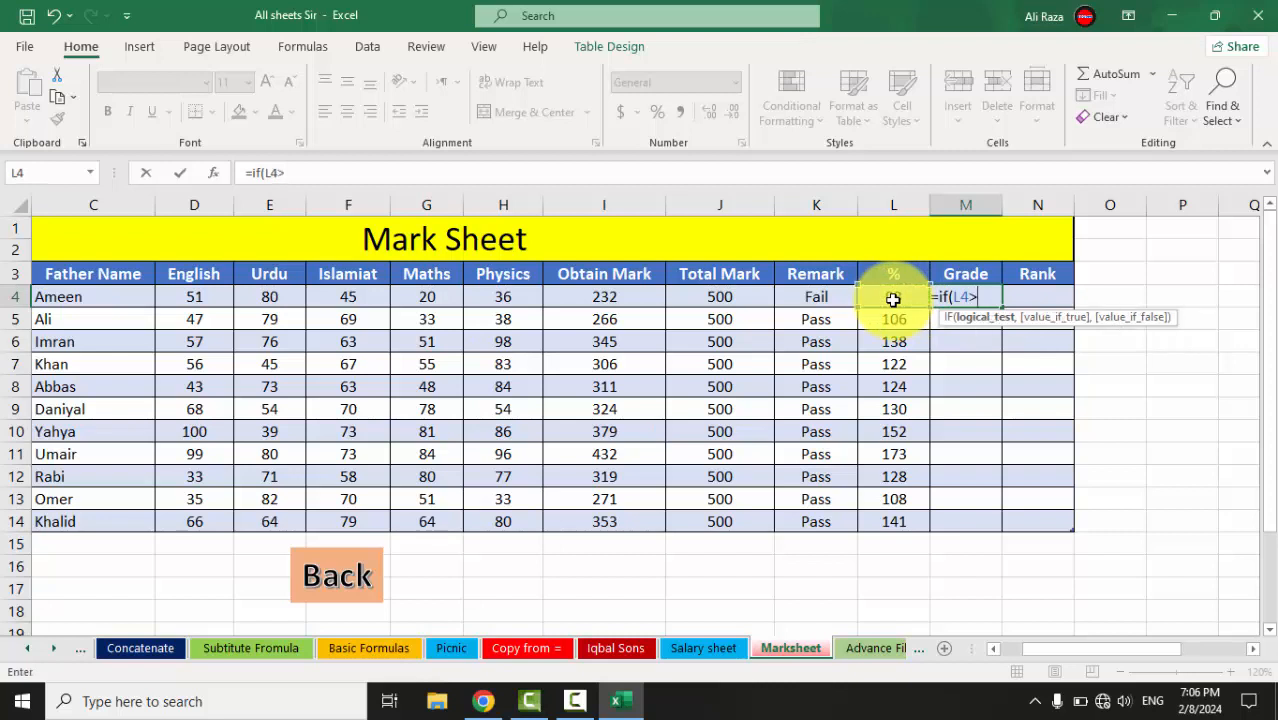
pyautogui.write('=80,')
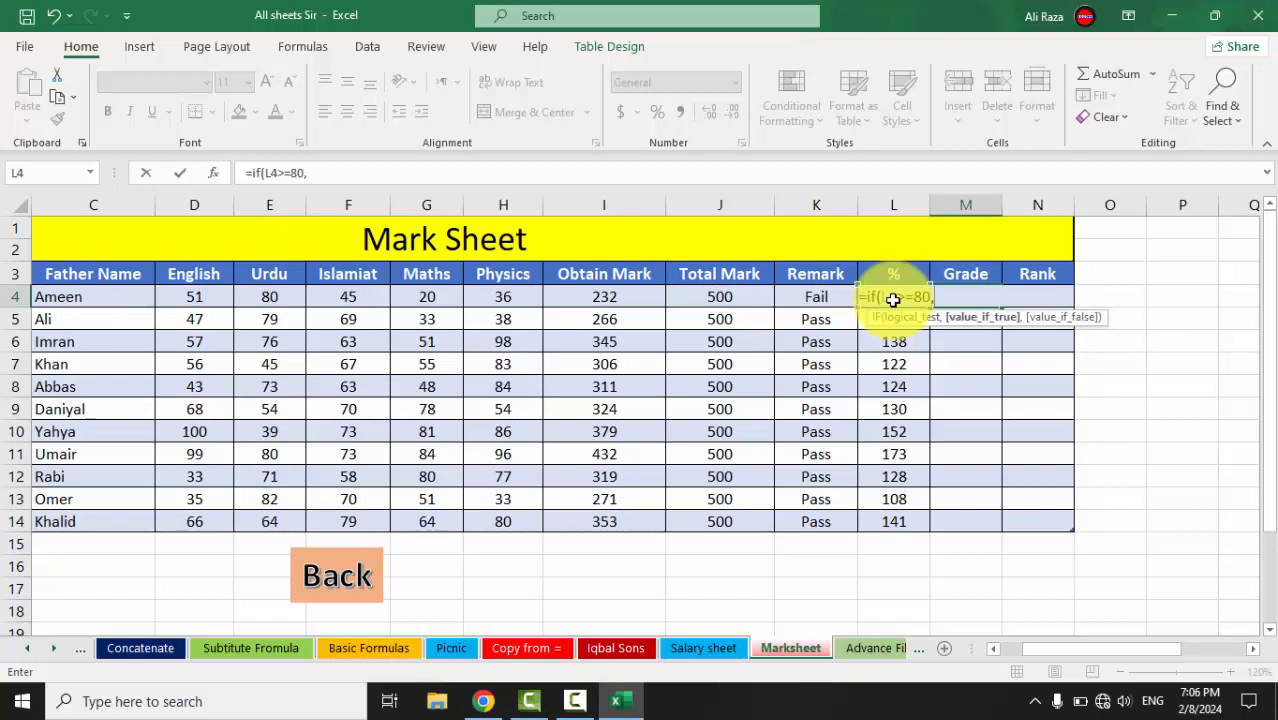
pyautogui.press('Right')
pyautogui.press('BackSpace')
pyautogui.write('"A+",')
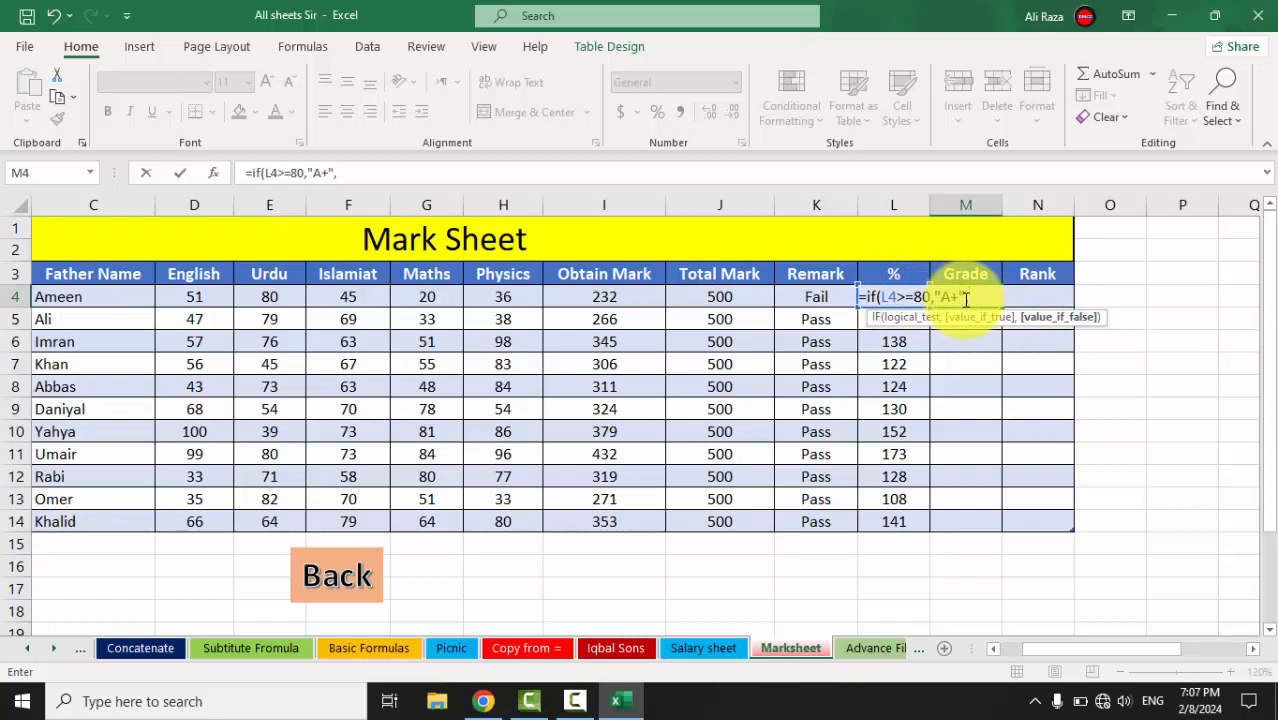
# Repeat the if(L4>=80,"A+" condition four more times in the M4 formula, drop the trailing comma and close it with five parentheses
pyautogui.click(252, 176)
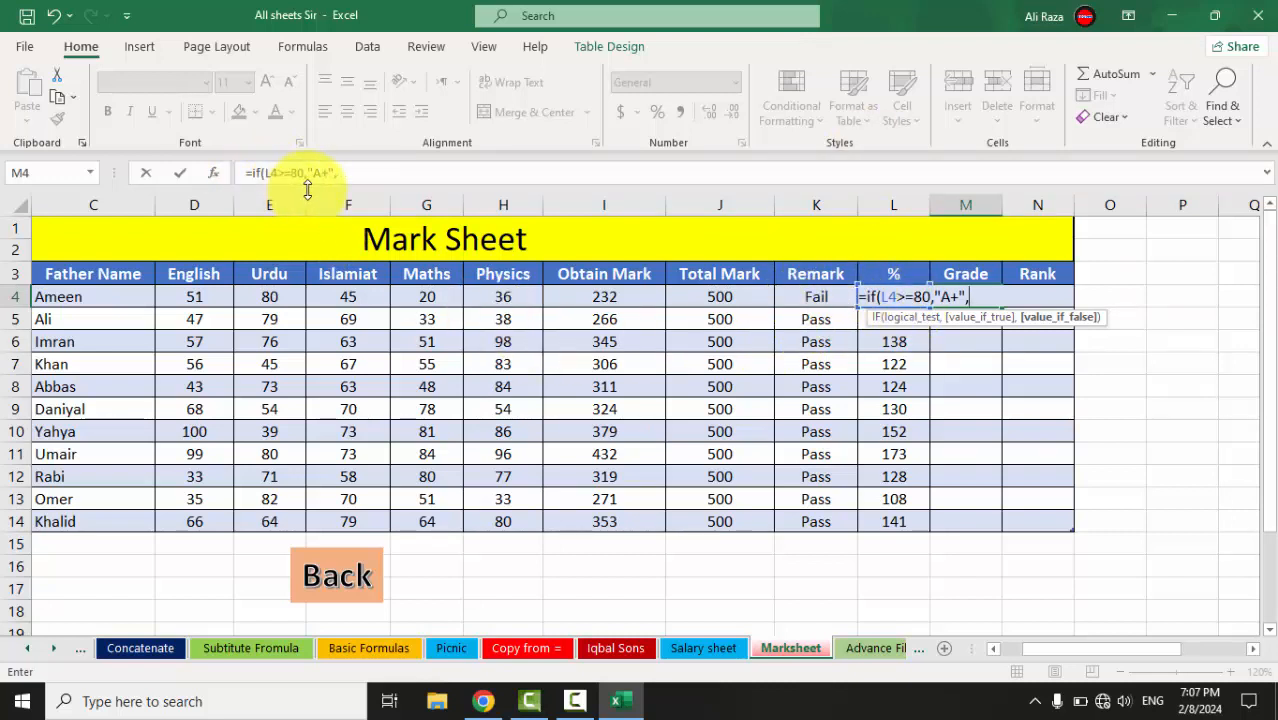
pyautogui.moveTo(345, 172)
pyautogui.mouseDown()
pyautogui.moveTo(255, 175)
pyautogui.moveTo(352, 171)
pyautogui.mouseUp()
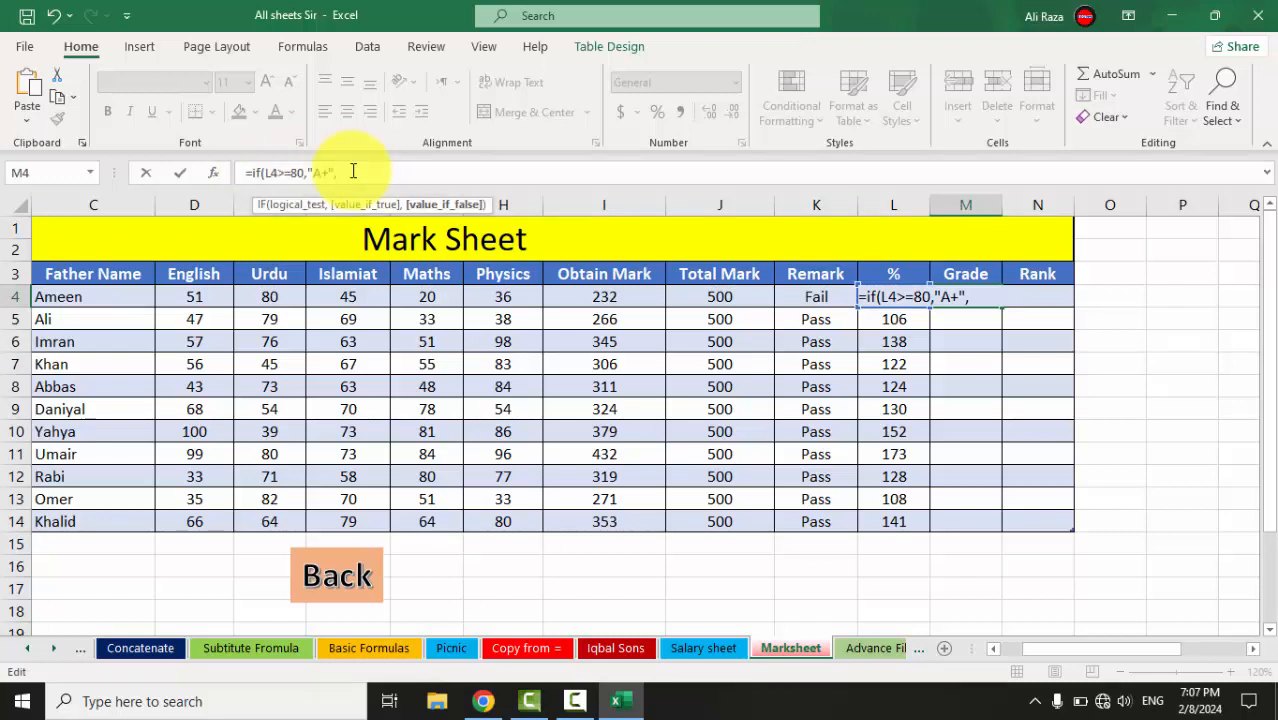
pyautogui.write('if(L4>=80,"A+",')
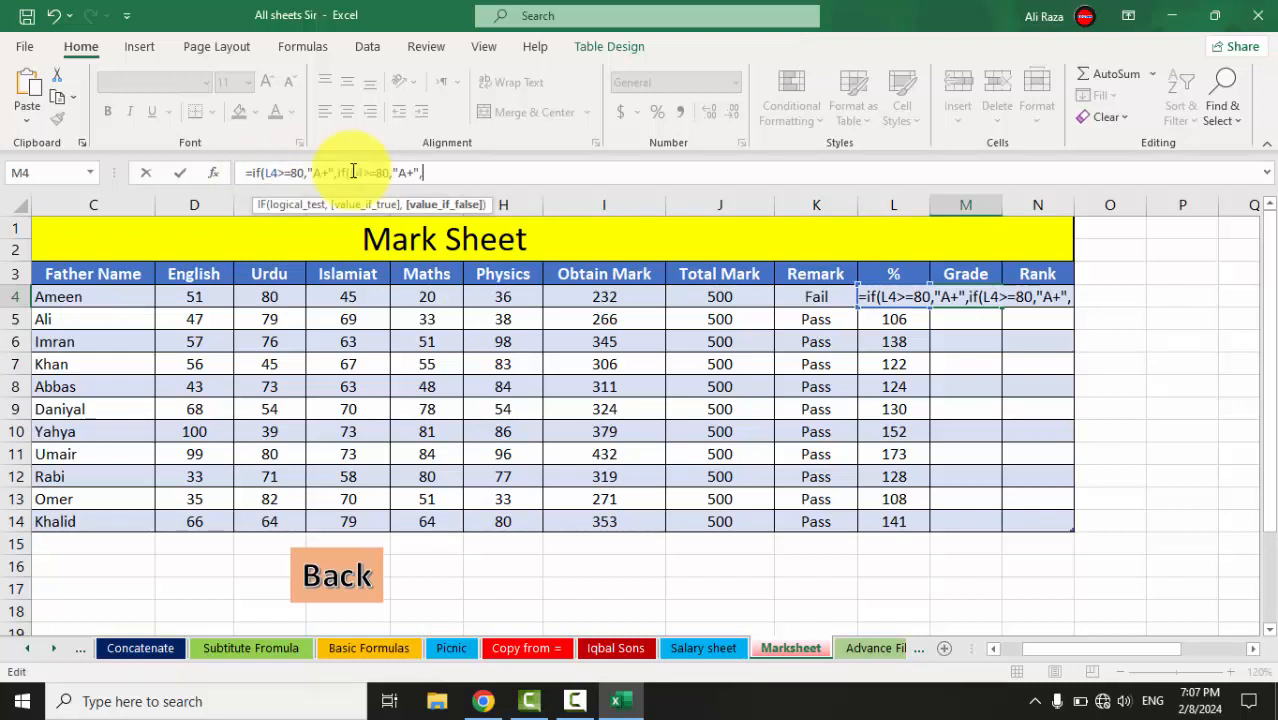
pyautogui.write('if(L4>=80,"A+",')
pyautogui.write('if(L4>=80,"A+",')
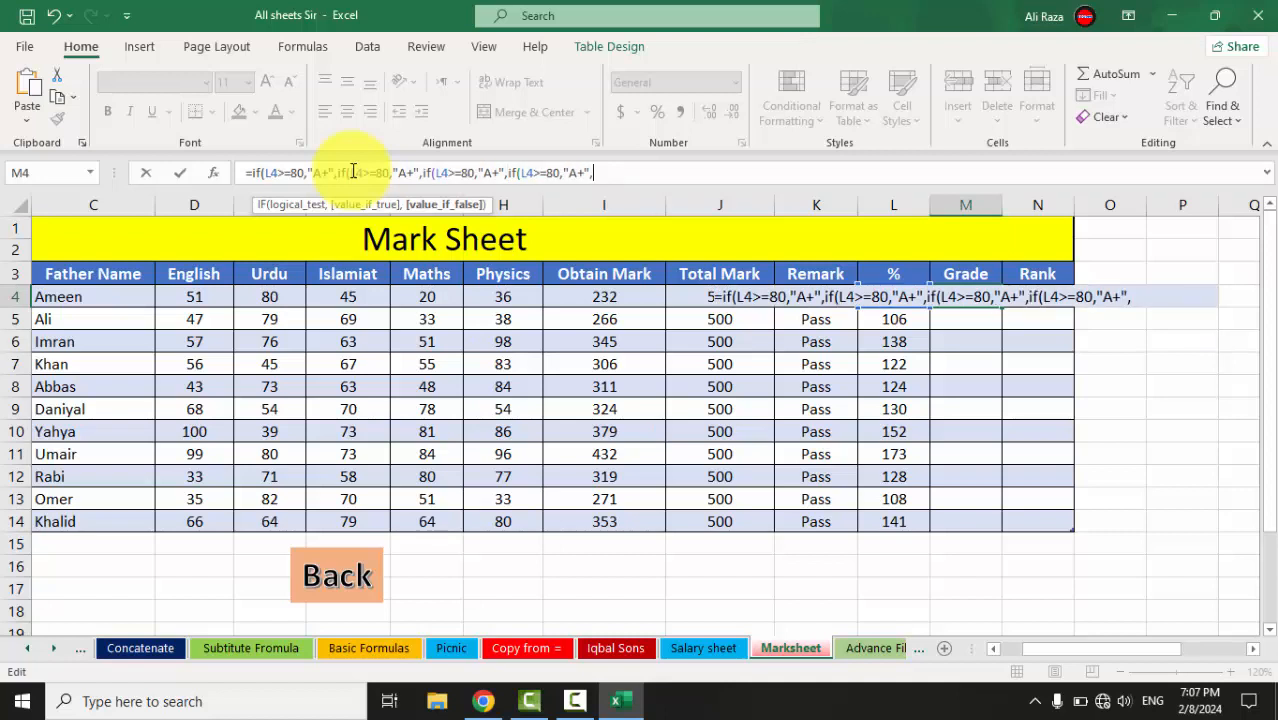
pyautogui.write('if(L4>=80,"A+",')
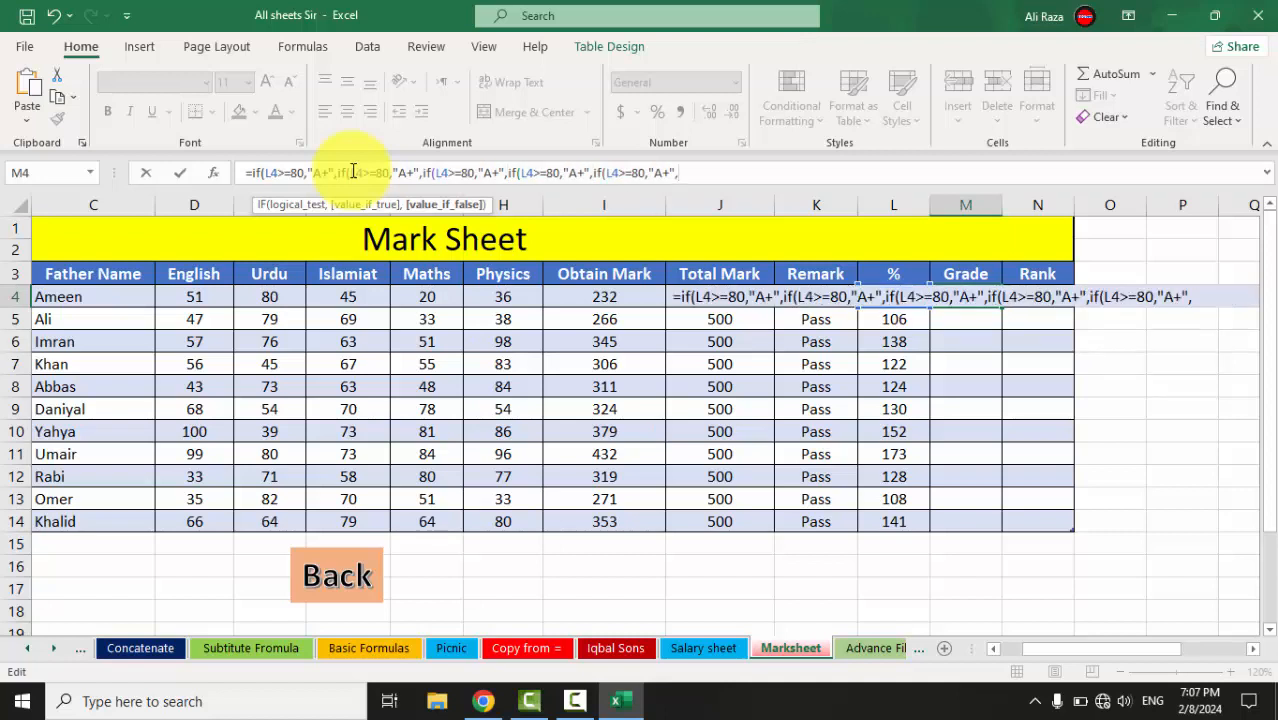
pyautogui.press('BackSpace')
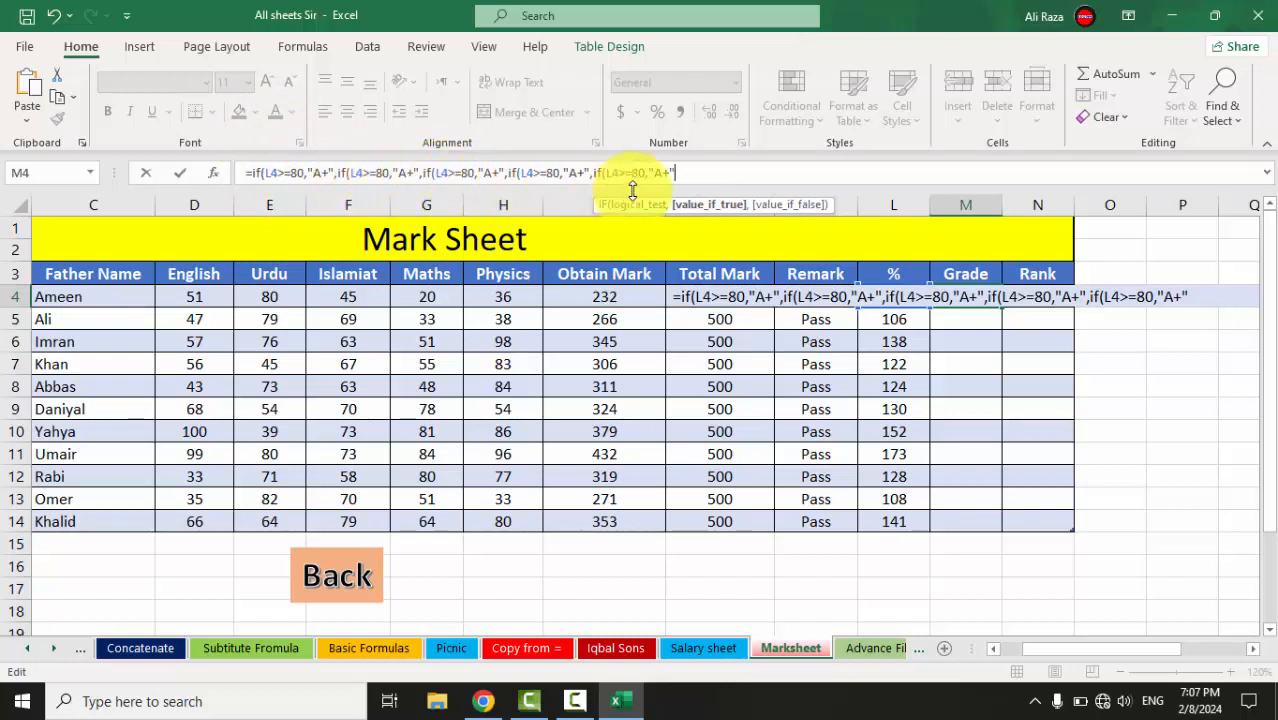
pyautogui.write('))))')
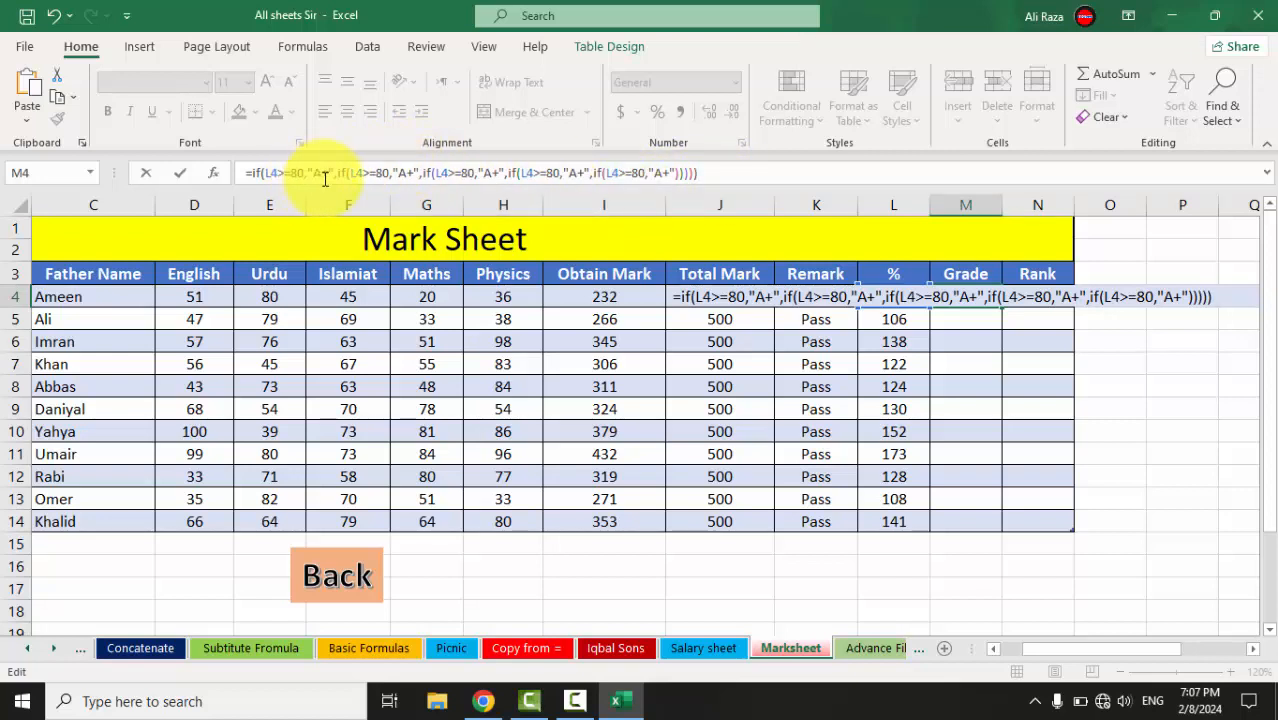
# Change the second condition of the M4 formula to L4>=70 with the grade "A"
pyautogui.click(381, 172)
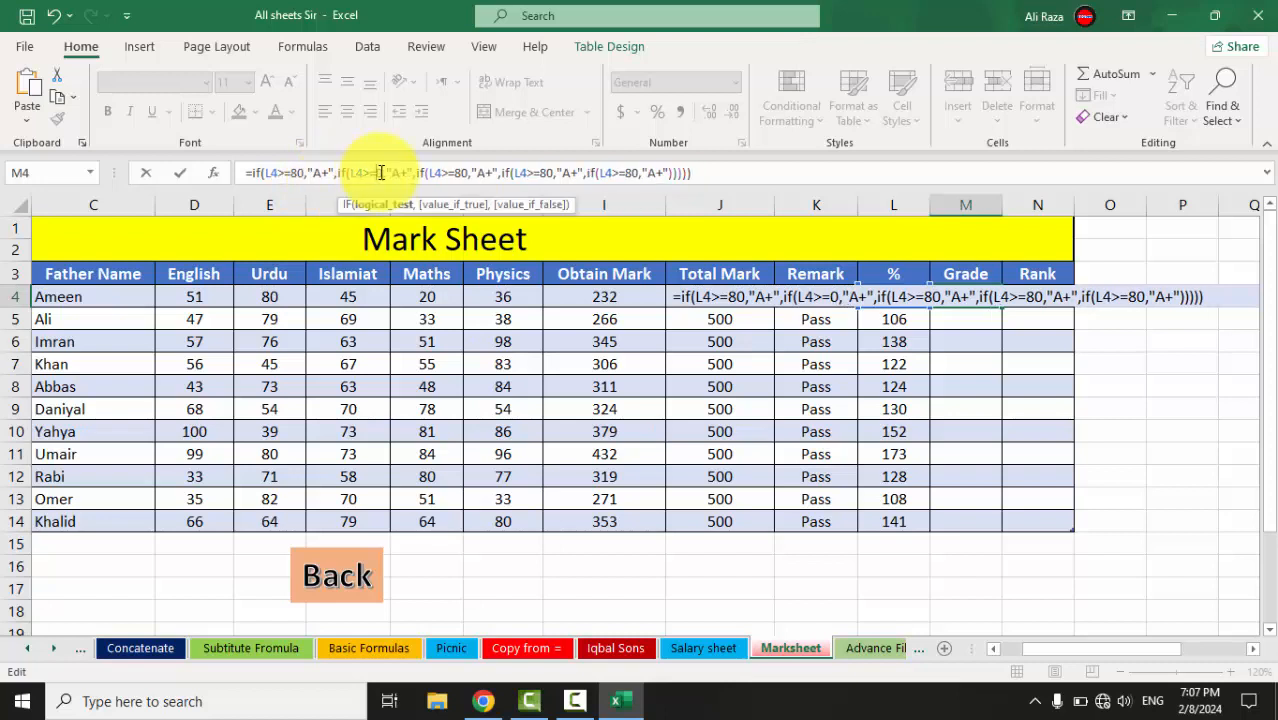
pyautogui.press('BackSpace')
pyautogui.write('7')
pyautogui.click(413, 172)
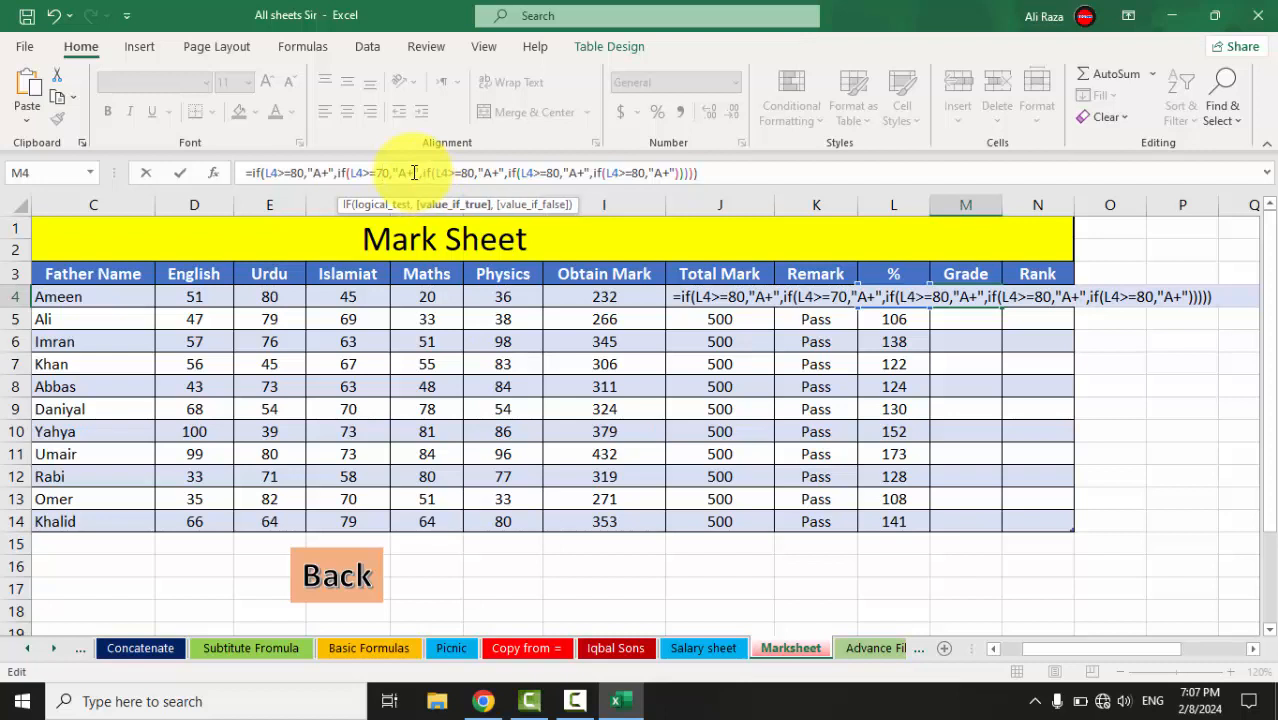
pyautogui.press('BackSpace')
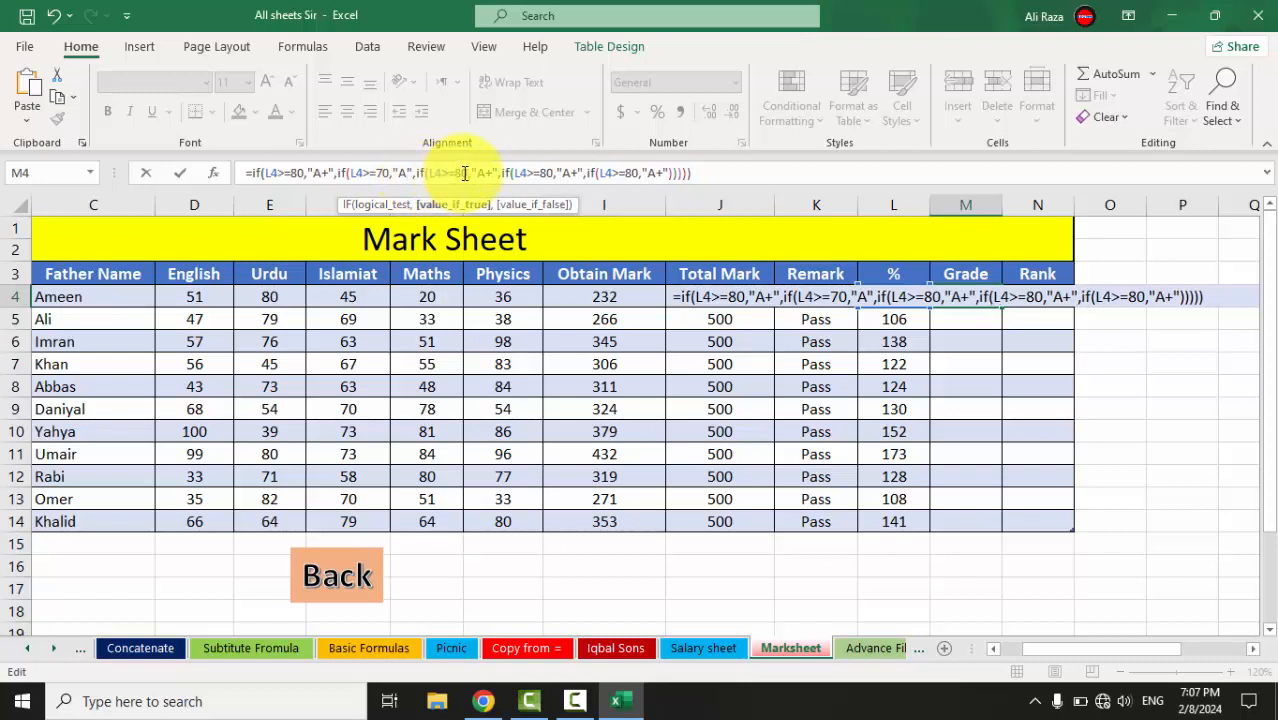
# Change the third condition of the M4 formula to L4>=60 with the grade "B"
pyautogui.click(464, 173)
pyautogui.press('BackSpace')
pyautogui.write('6')
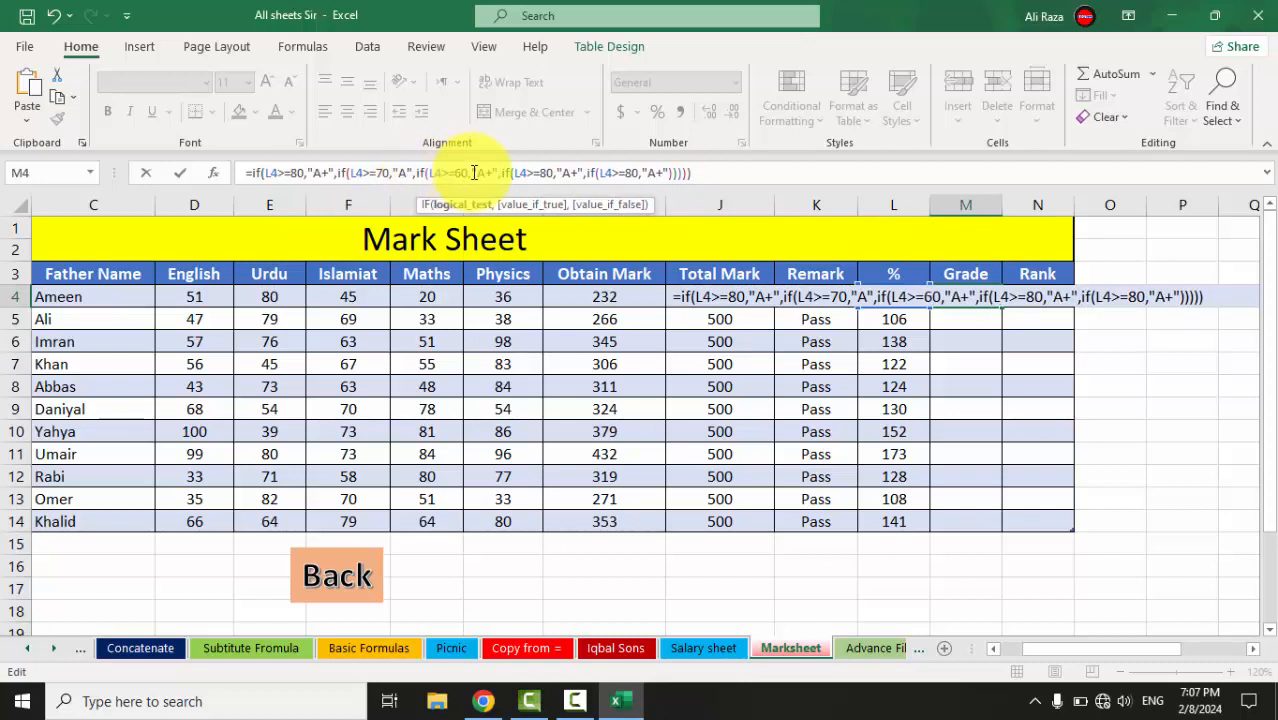
pyautogui.click(491, 172)
pyautogui.press('BackSpace')
pyautogui.press('BackSpace')
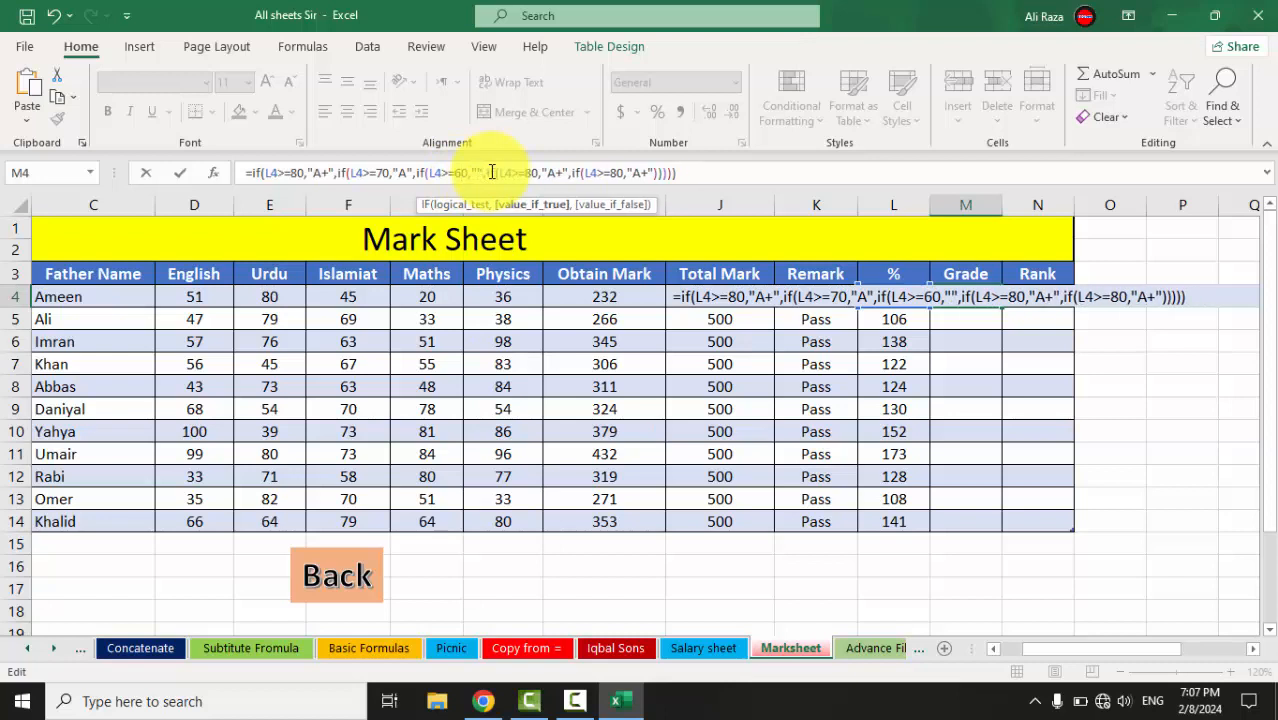
pyautogui.write('B')
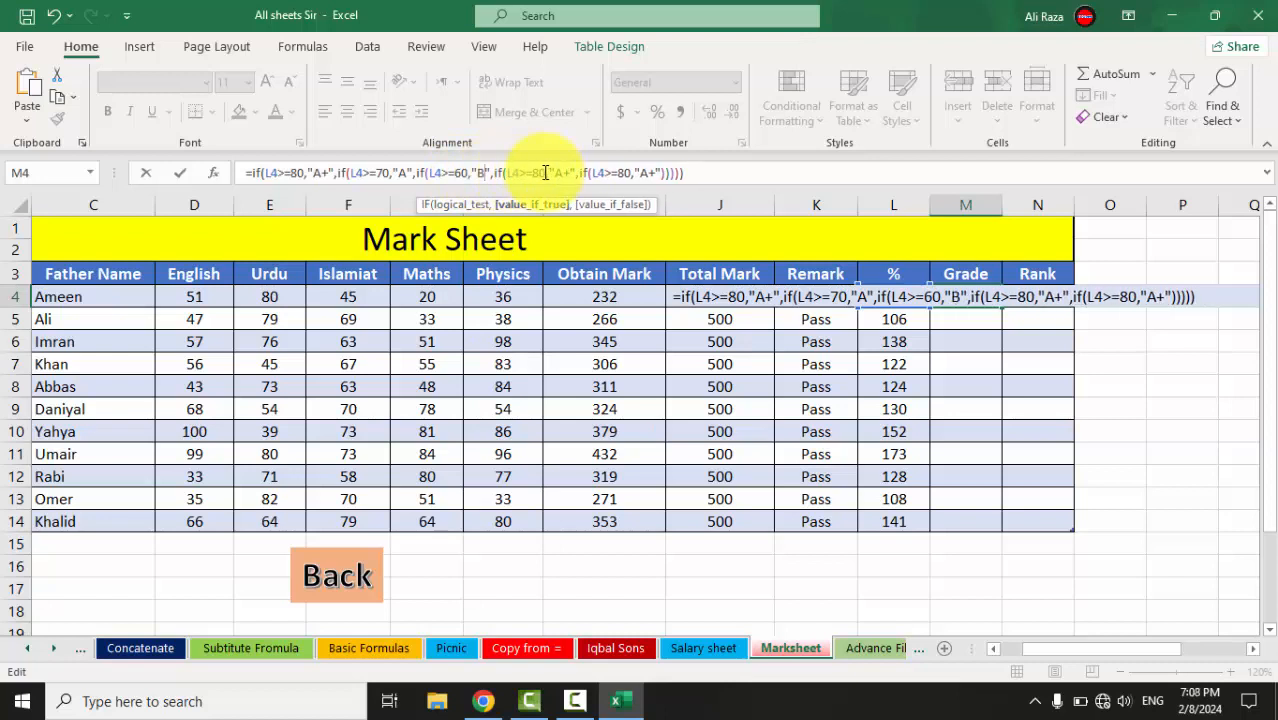
# Change the fourth condition of the M4 formula to L4>=50 with the grade "C"
pyautogui.click(541, 172)
pyautogui.press('BackSpace')
pyautogui.write('5')
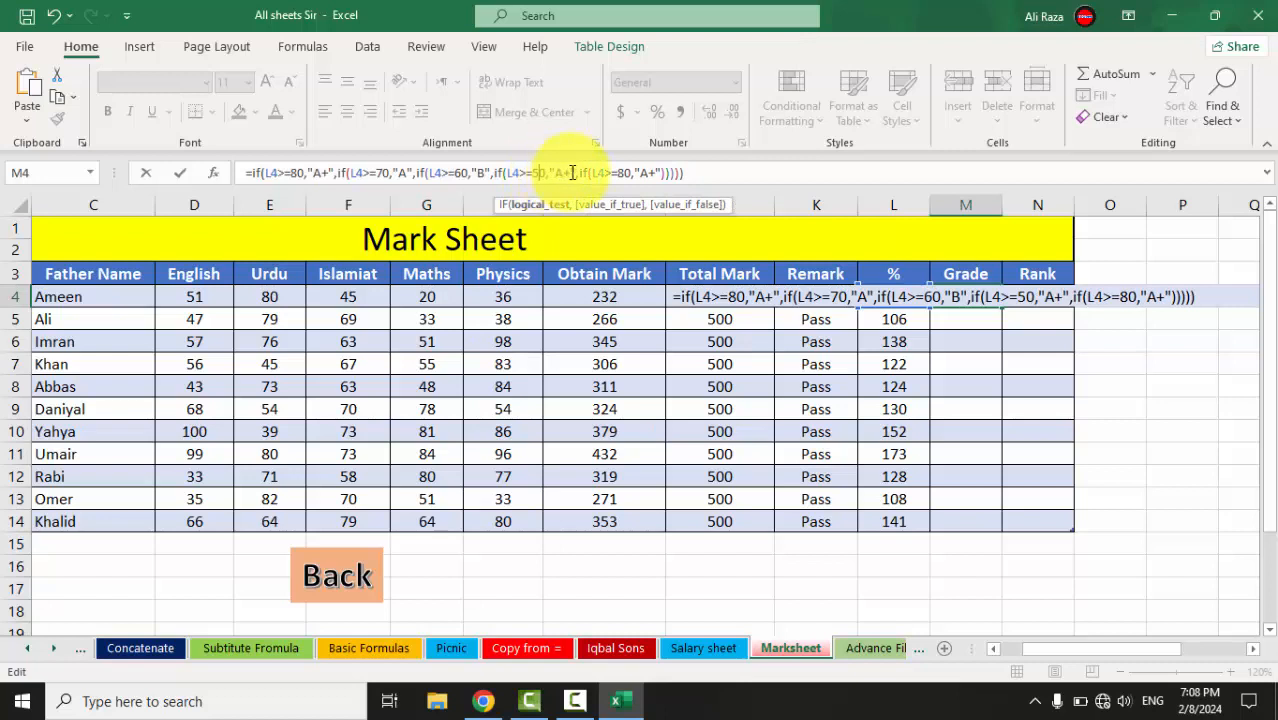
pyautogui.click(572, 172)
pyautogui.press('BackSpace')
pyautogui.press('BackSpace')
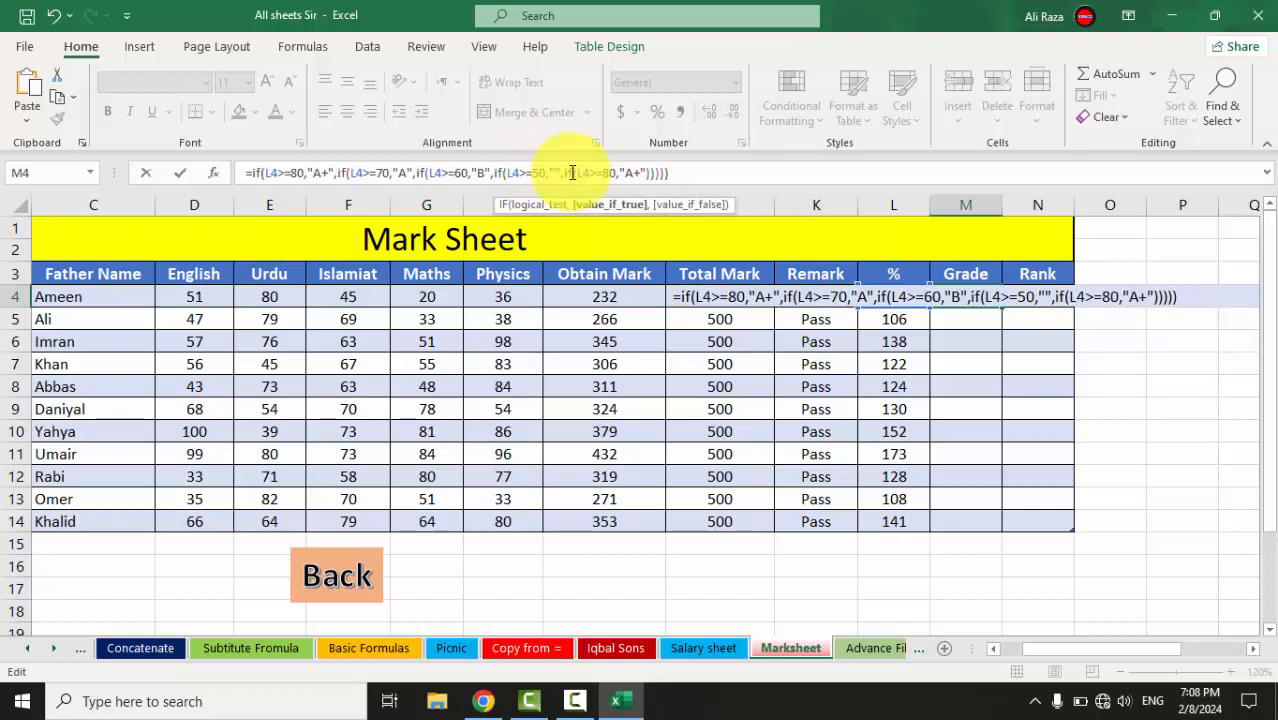
pyautogui.write('C')
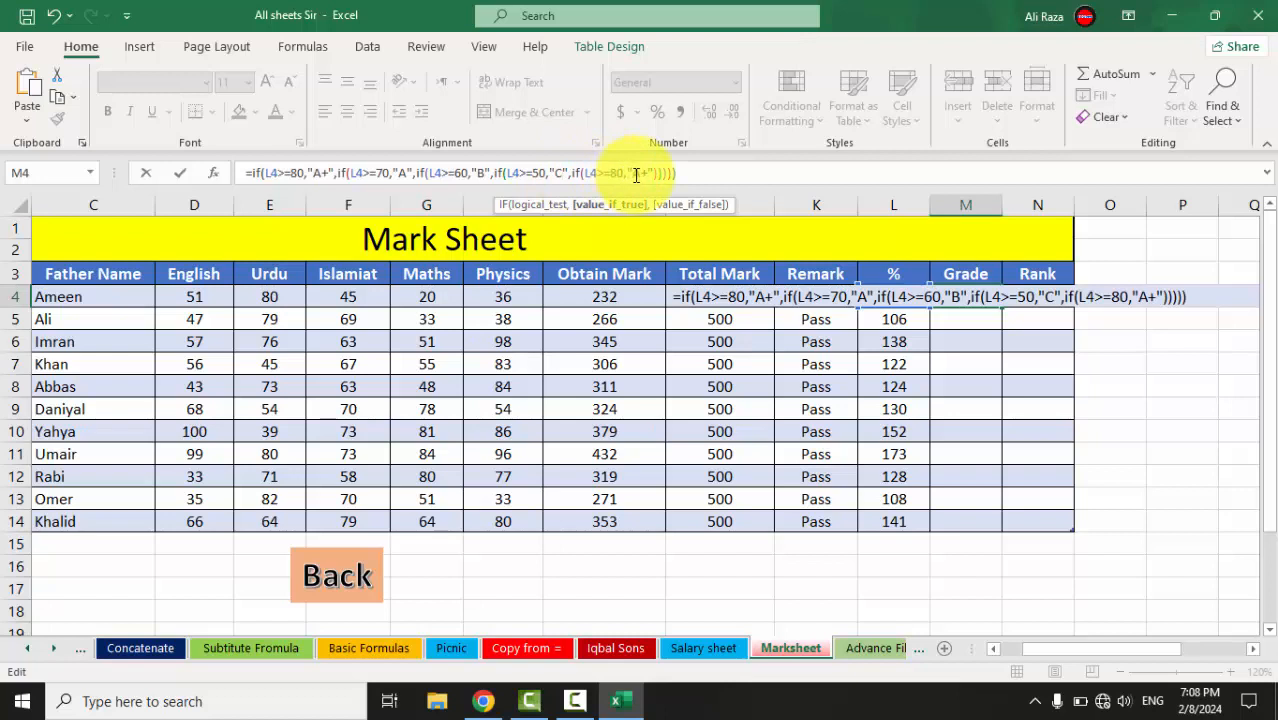
# Change the fifth condition of the M4 formula to L4>=40 with the grade "D" and enter the formula for the Grade column
pyautogui.click(622, 175)
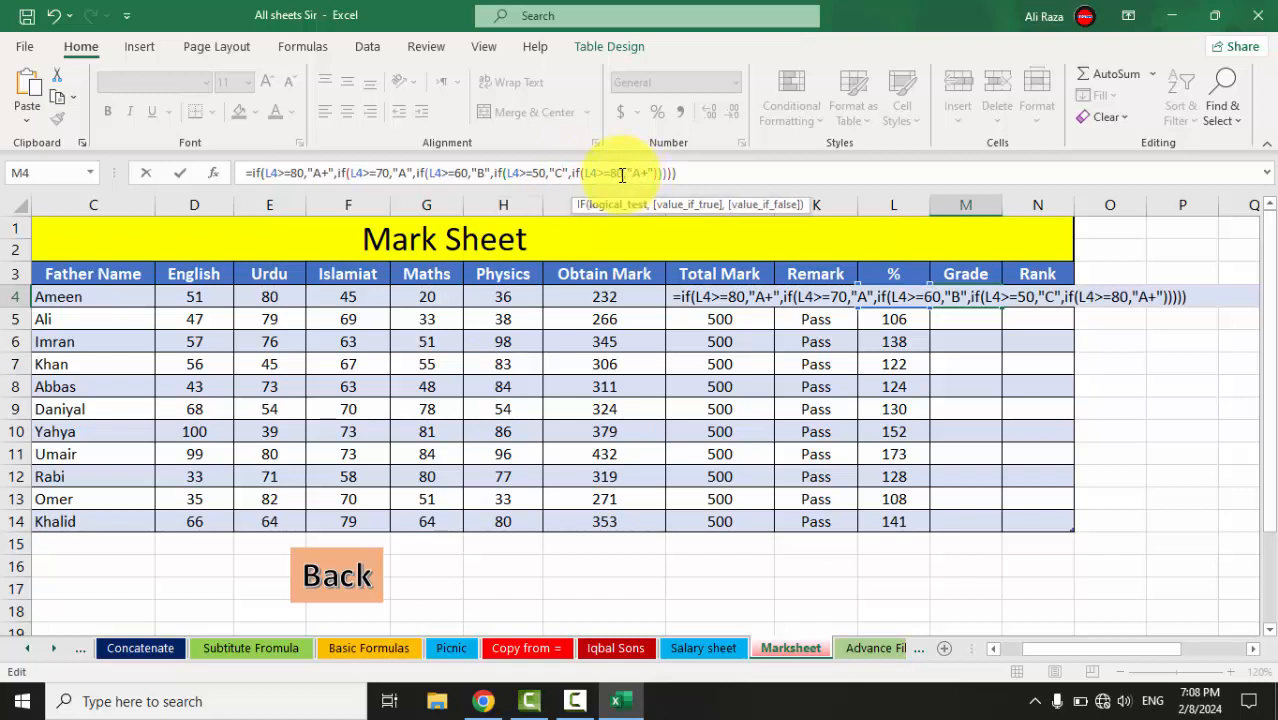
pyautogui.press('BackSpace')
pyautogui.write('4')
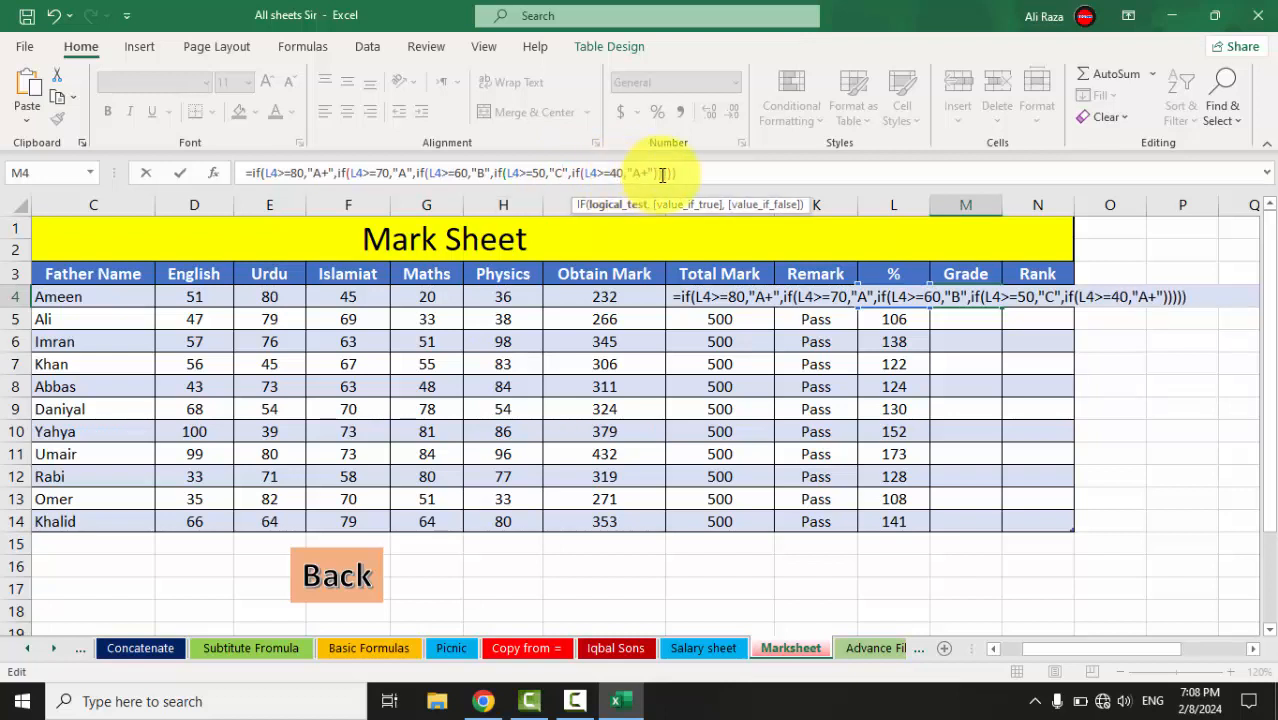
pyautogui.click(653, 174)
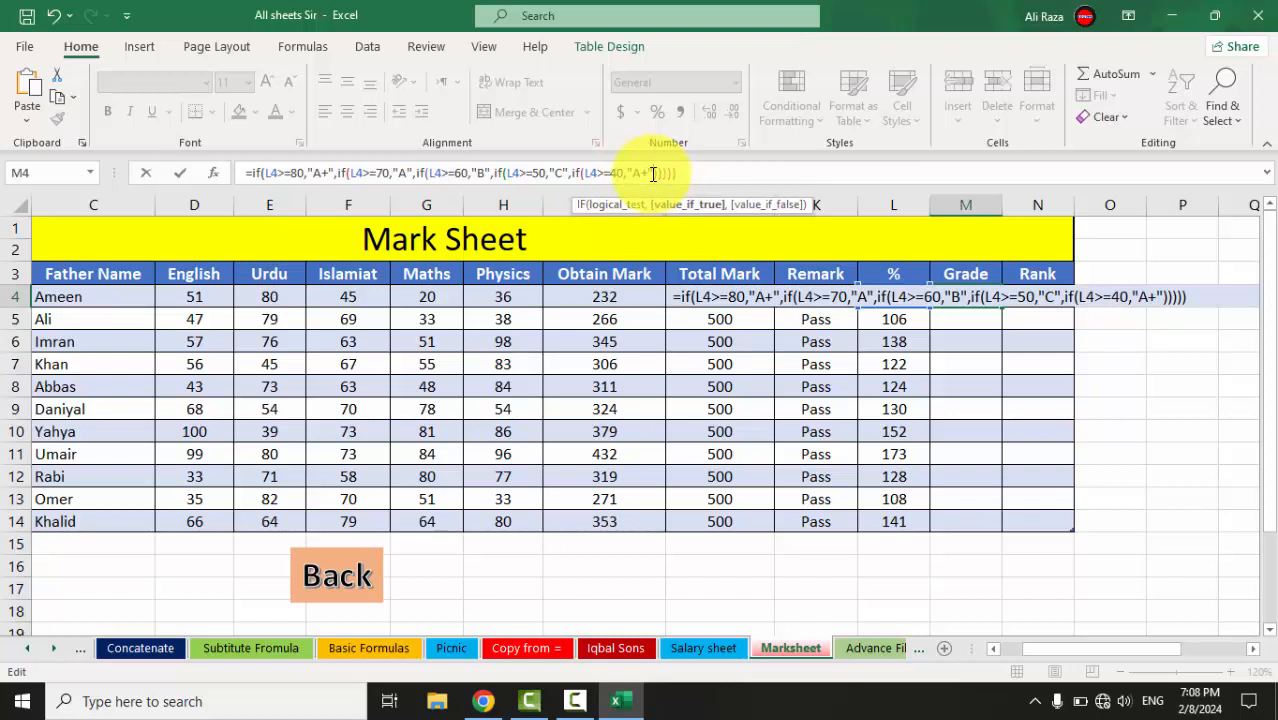
pyautogui.press('BackSpace')
pyautogui.press('BackSpace')
pyautogui.write('D')
pyautogui.press('Return')
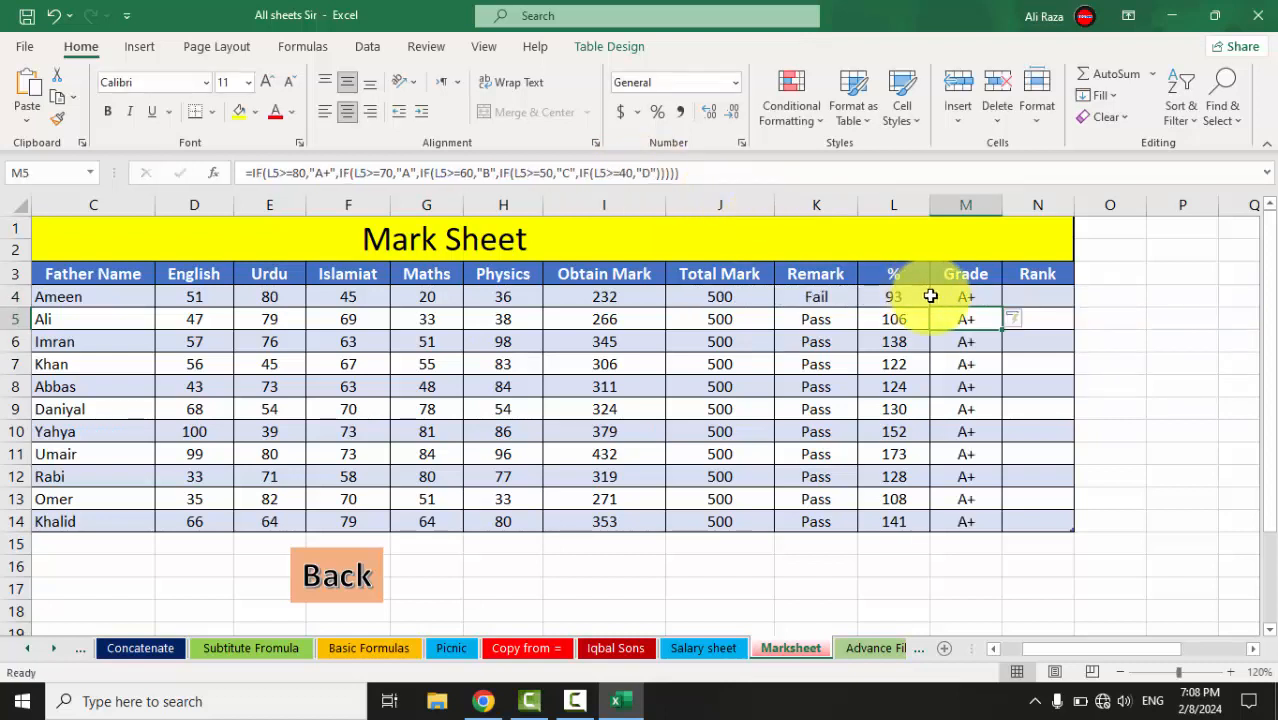
# Set the Urdu mark in E4 to 10 to test the grade formula
pyautogui.click(244, 304)
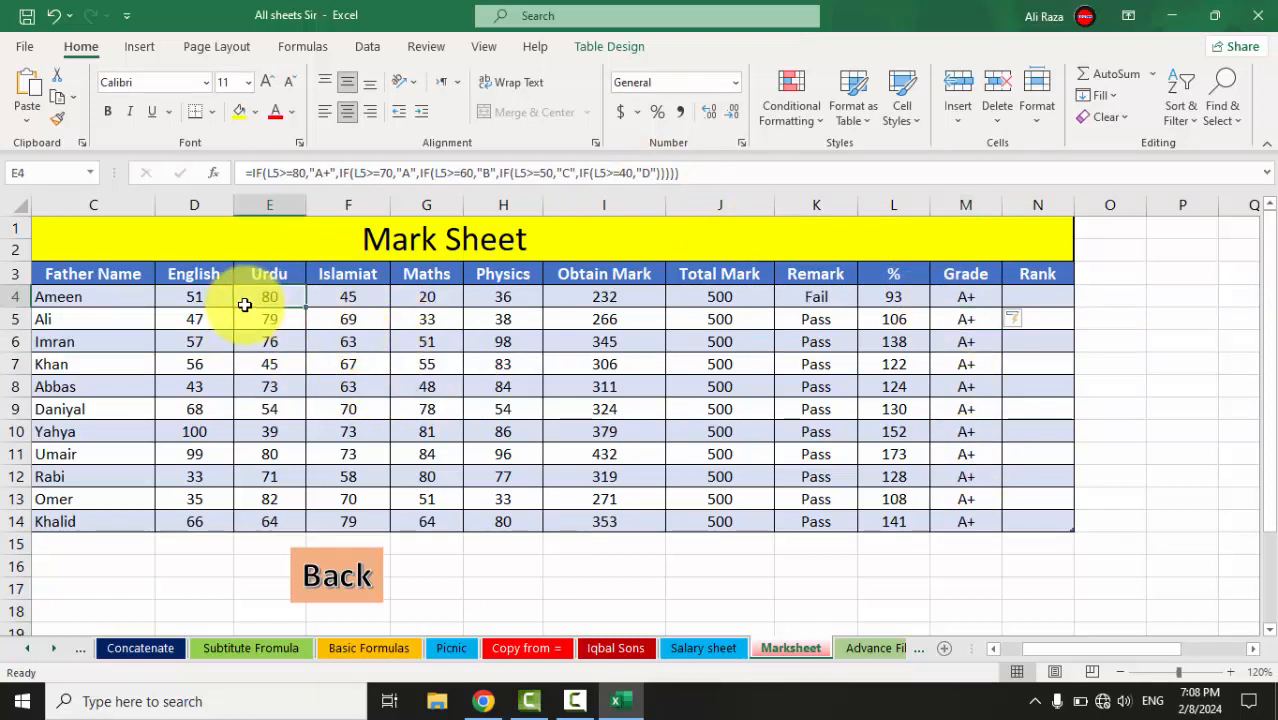
pyautogui.write('10')
pyautogui.press('Return')
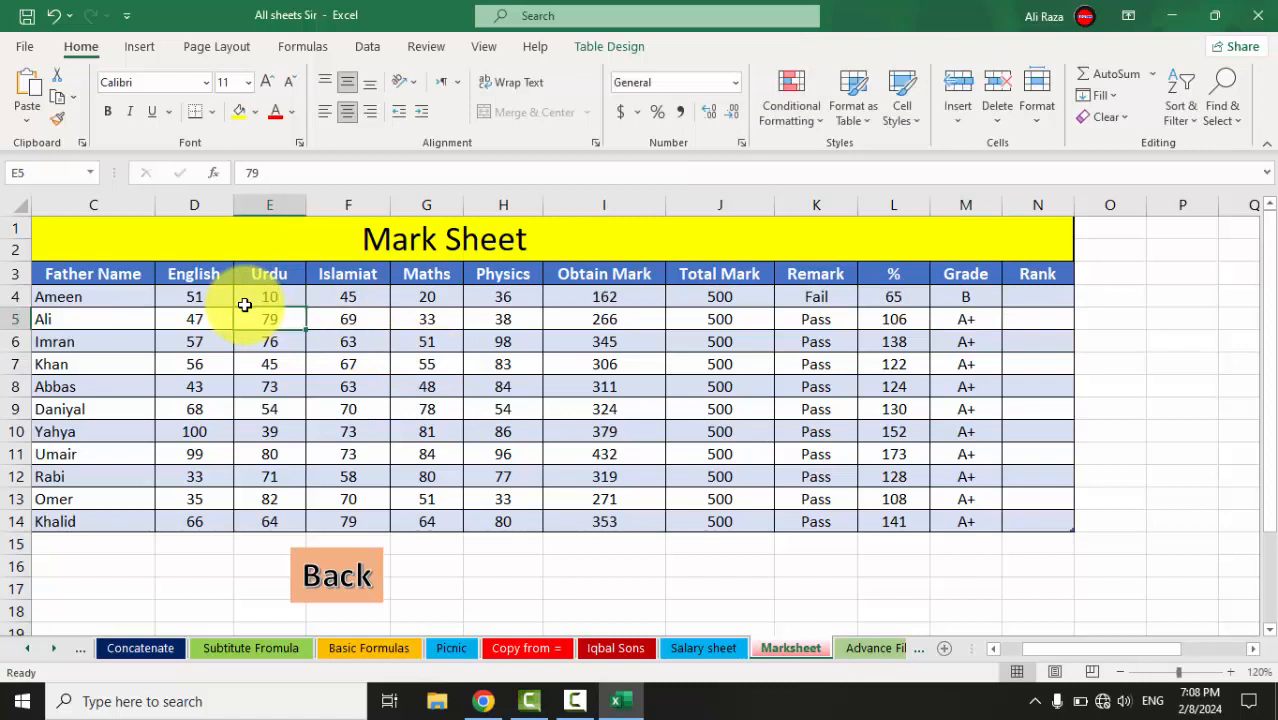
# Set the Islamiat mark in F9 and the Maths mark in G9 to 5 each to test the grade in row 9
pyautogui.click(315, 406)
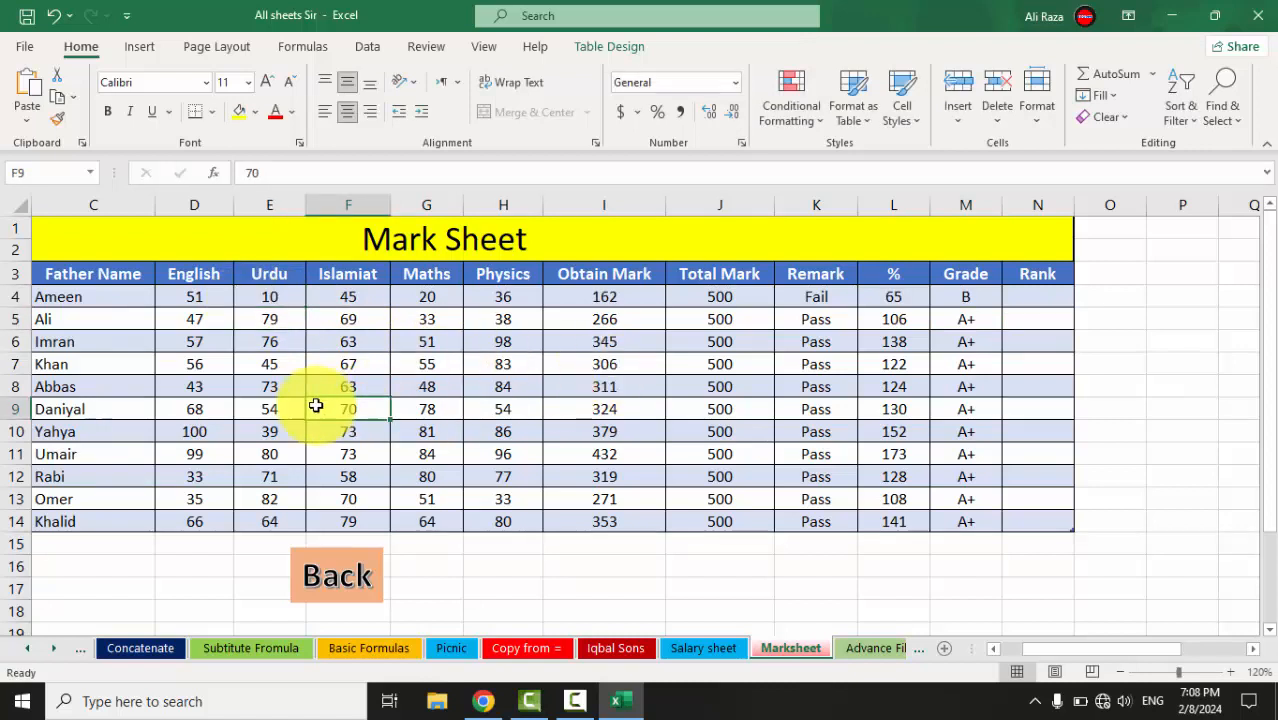
pyautogui.write('5')
pyautogui.press('Tab')
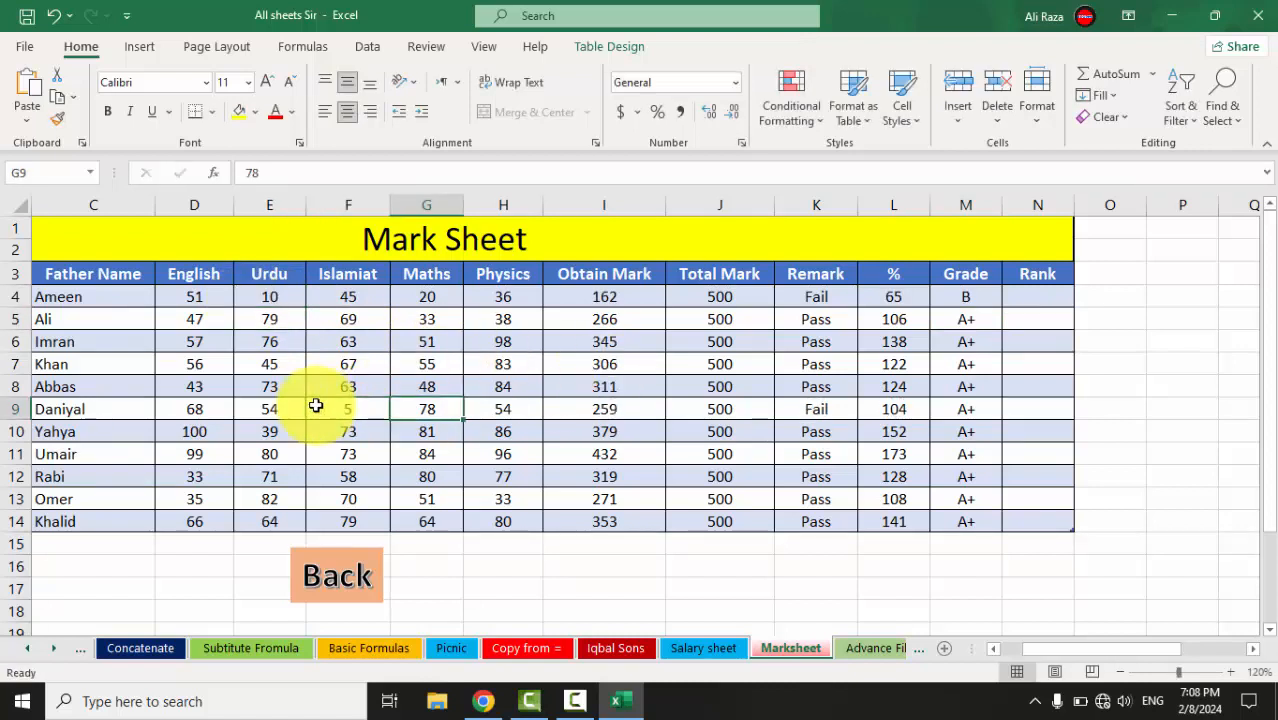
pyautogui.write('5')
pyautogui.press('Tab')
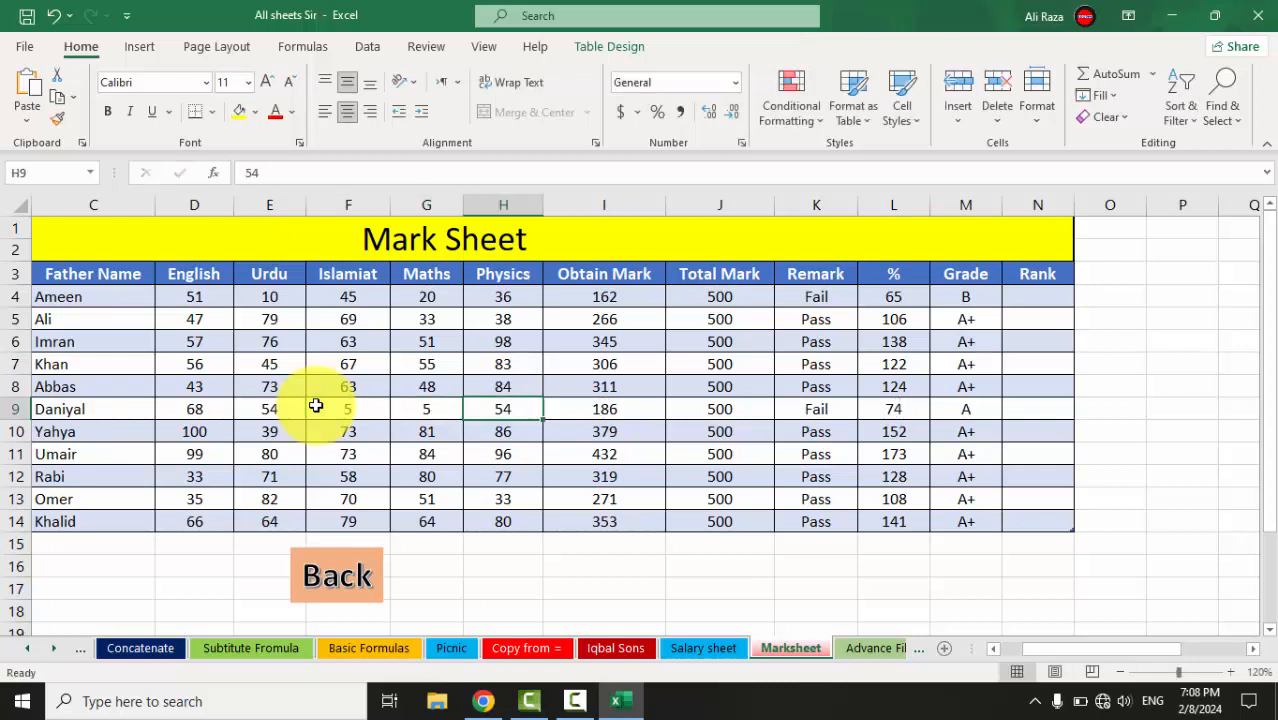
# Set the Physics mark in H9 and the English mark in D9 to 5 each to test the grade in row 9
pyautogui.press('Tab')
pyautogui.hotkey('shift', 'Tab')
pyautogui.write('5')
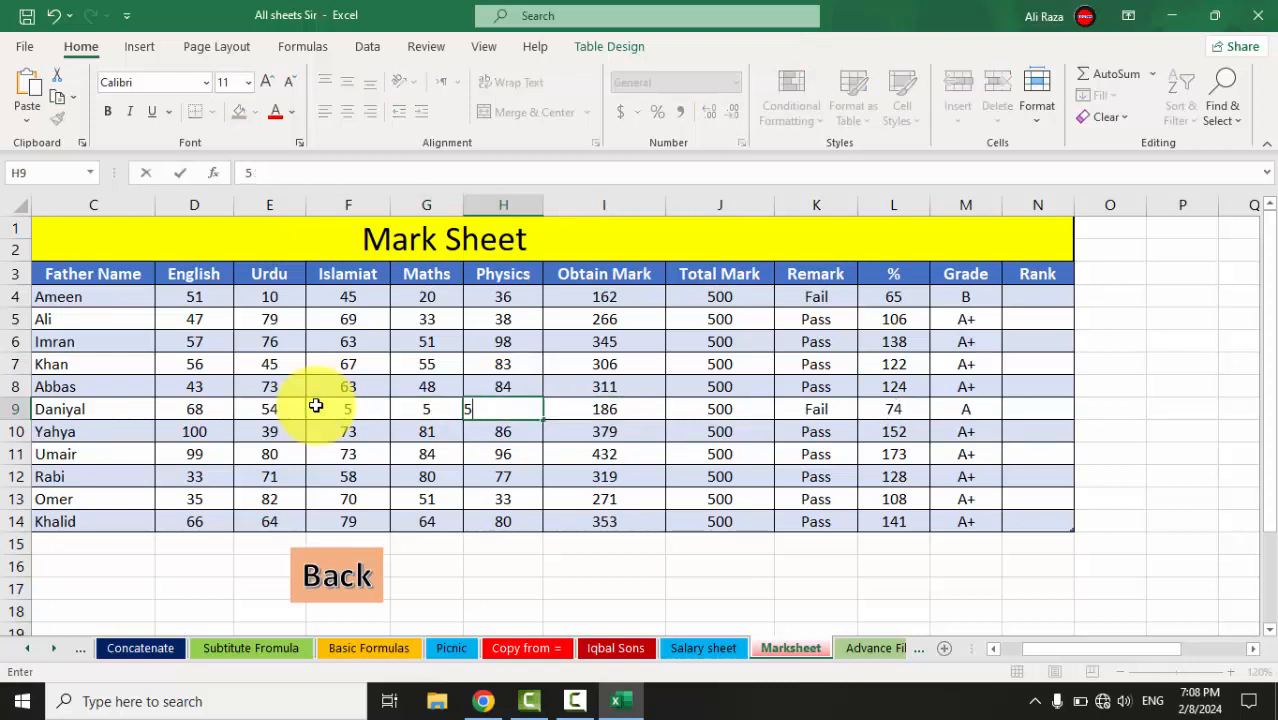
pyautogui.hotkey('shift', 'Tab')
pyautogui.hotkey('shift', 'Tab')
pyautogui.hotkey('shift', 'Tab')
pyautogui.hotkey('shift', 'Tab')
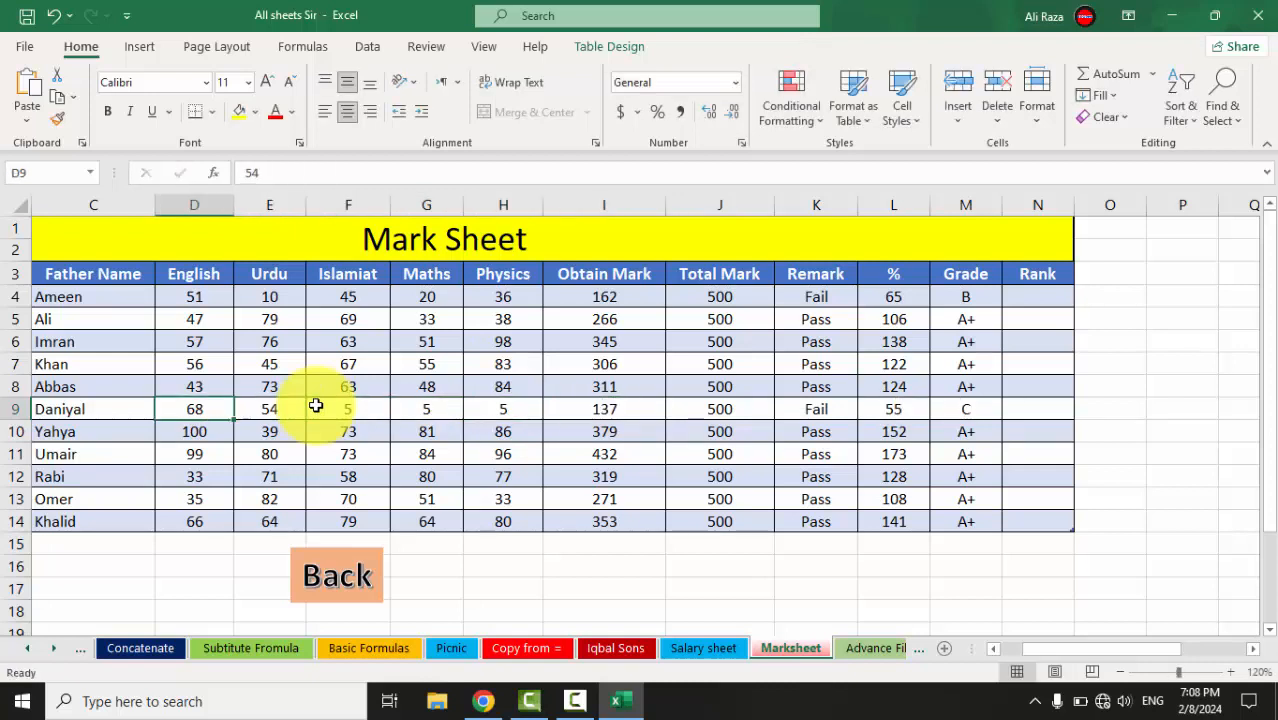
pyautogui.write('5')
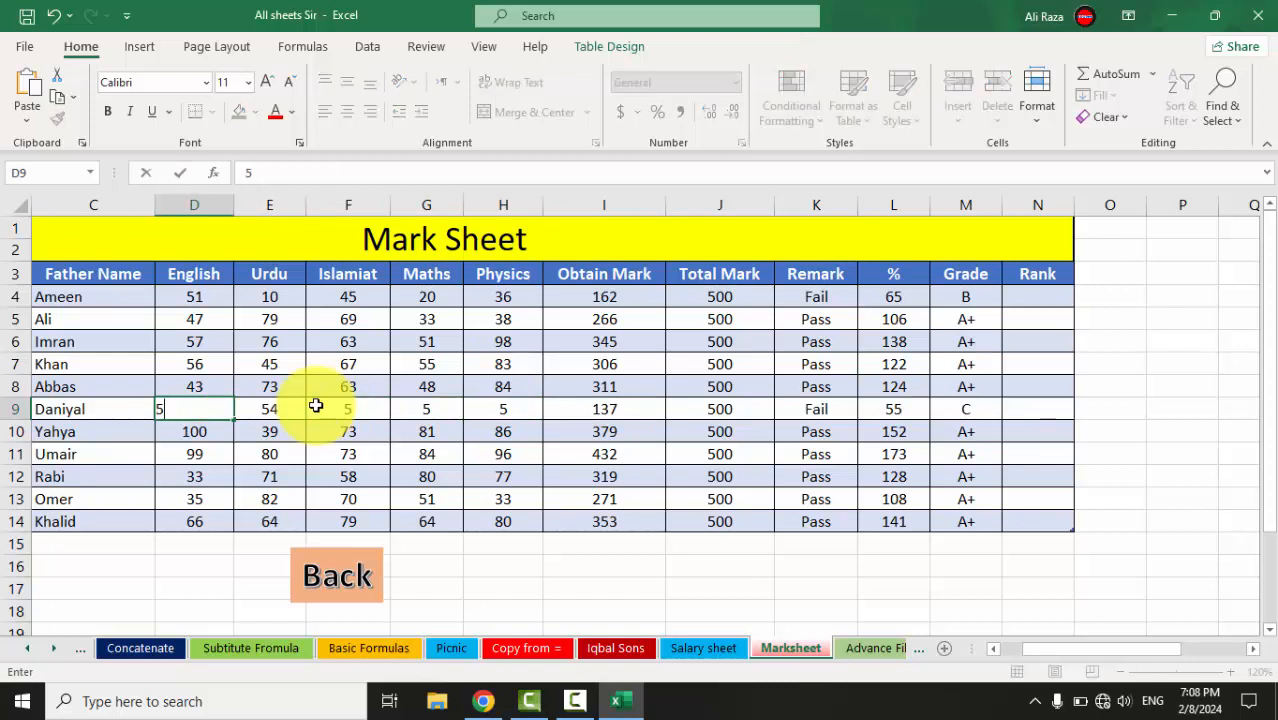
pyautogui.press('Tab')
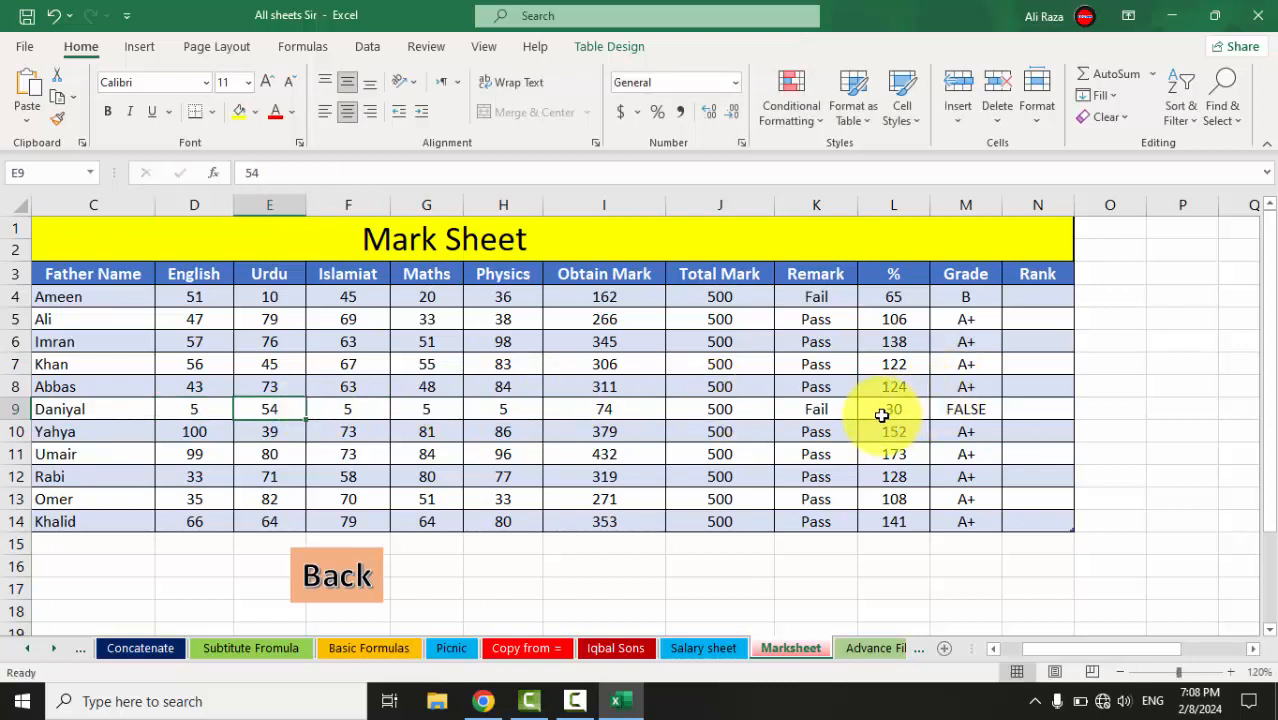
# Insert another nested IF after the "D" result in the M7 grade formula, with an extra closing parenthesis at the end
pyautogui.click(958, 366)
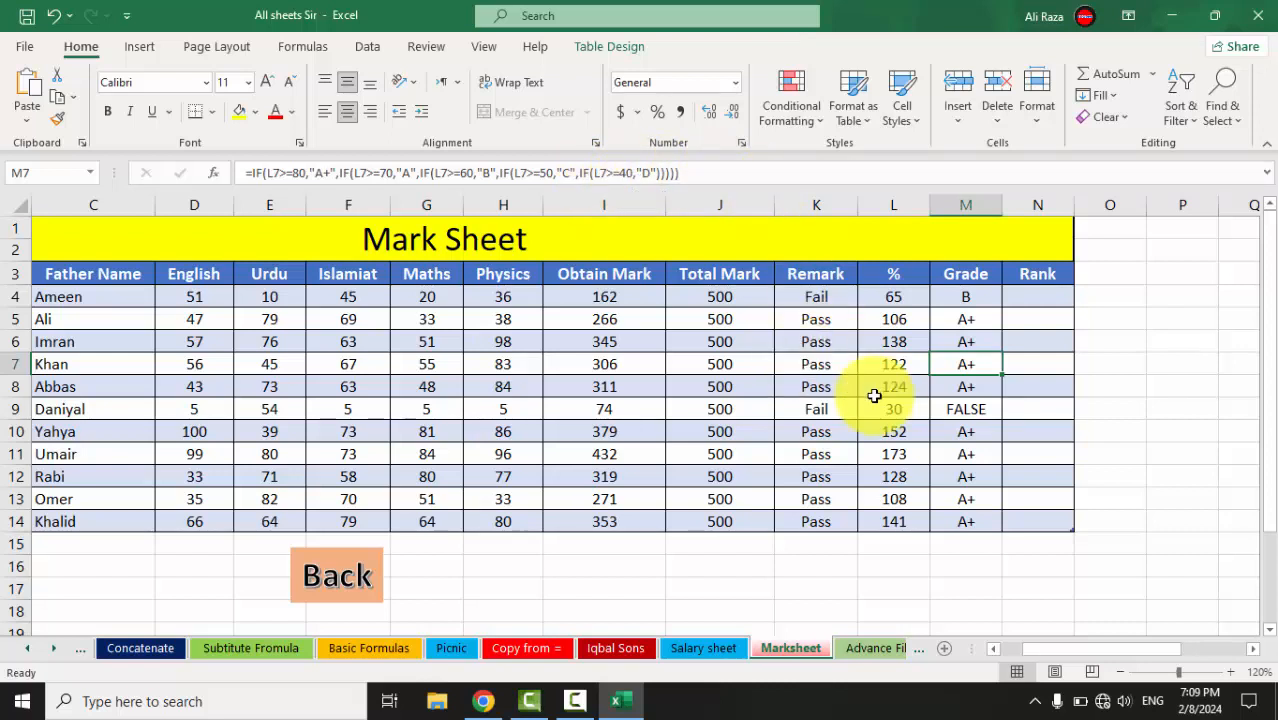
pyautogui.click(728, 172)
pyautogui.write(')')
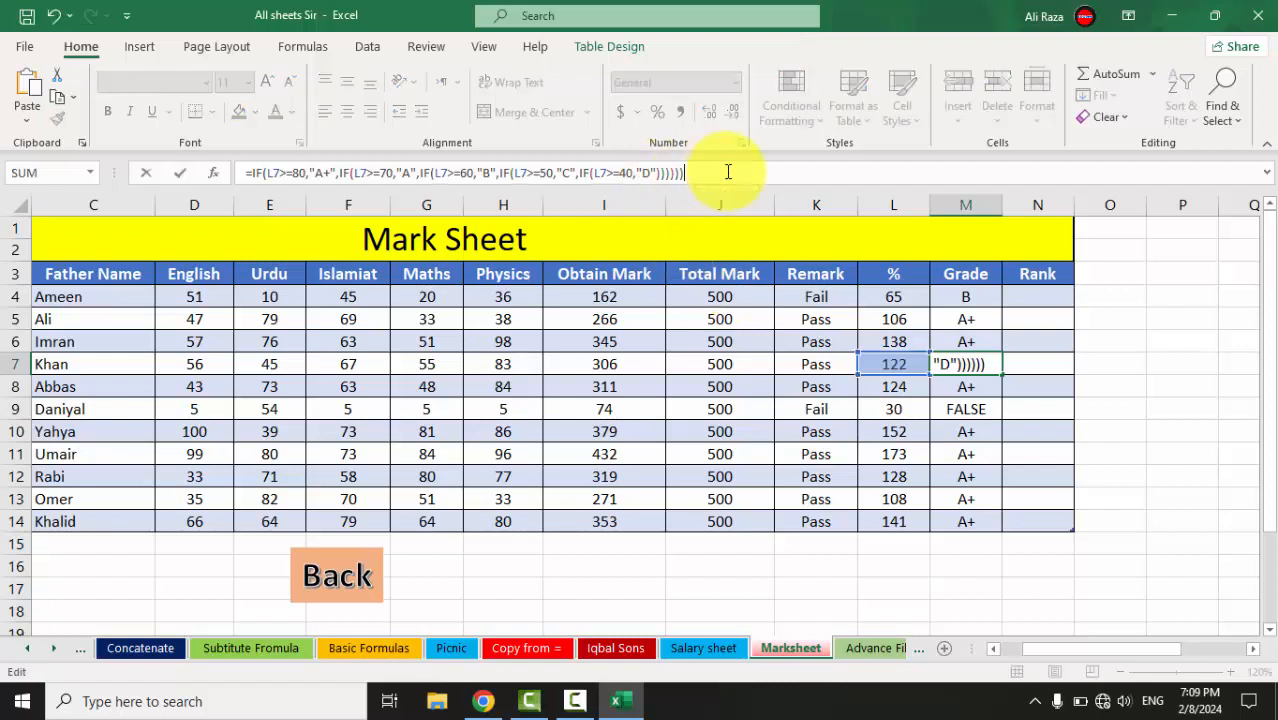
pyautogui.click(656, 171)
pyautogui.write(',')
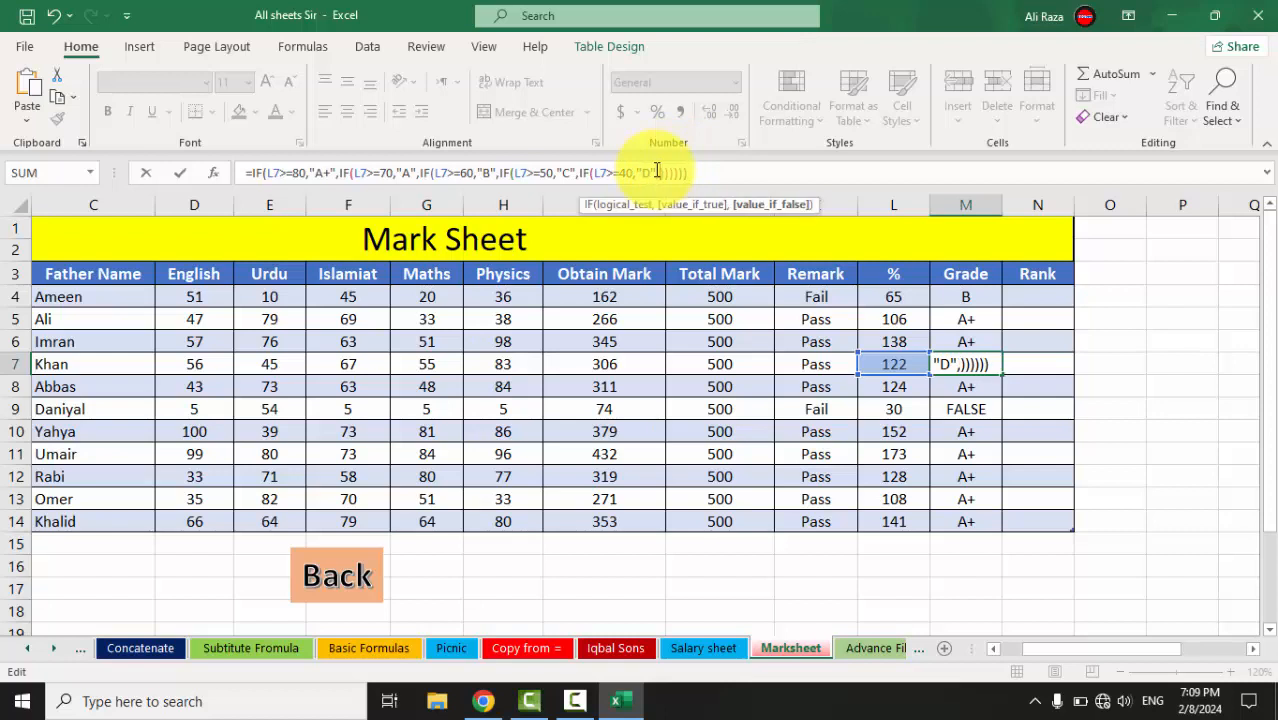
pyautogui.write('if(')
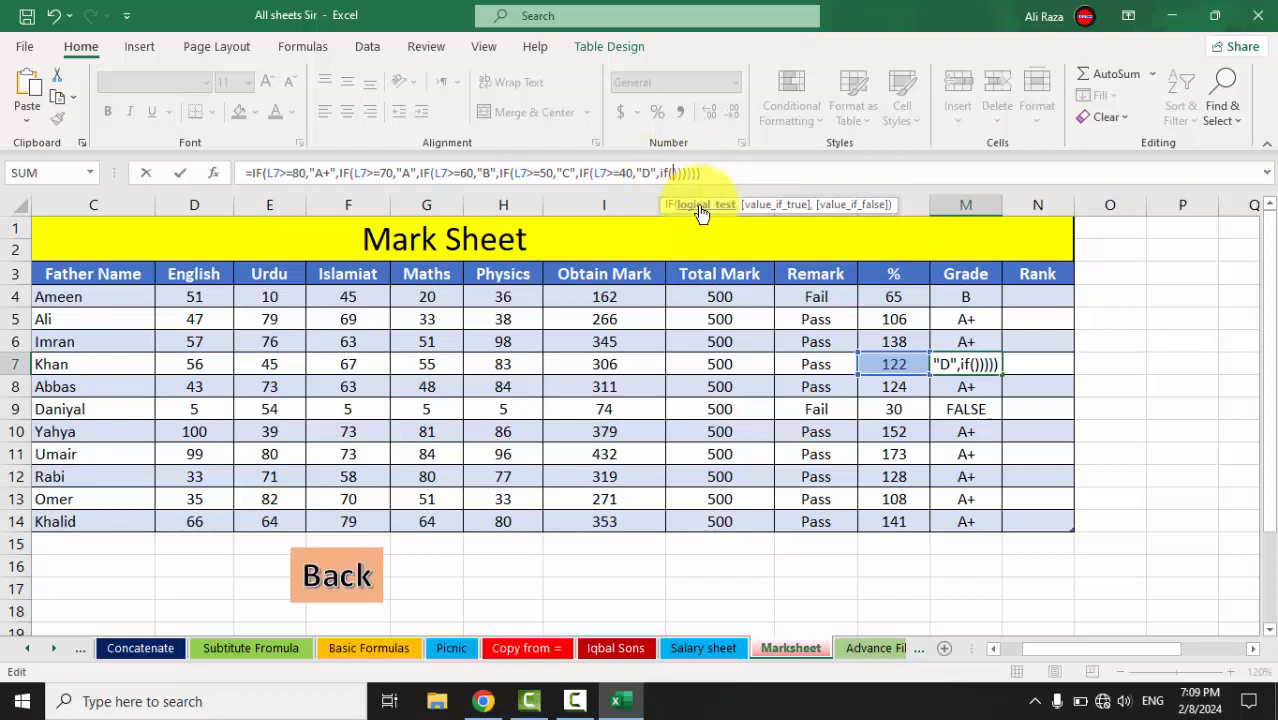
# Enter L4>=30 as the condition of the new nested IF in M7, followed by quotation marks for its result
pyautogui.write('l4')
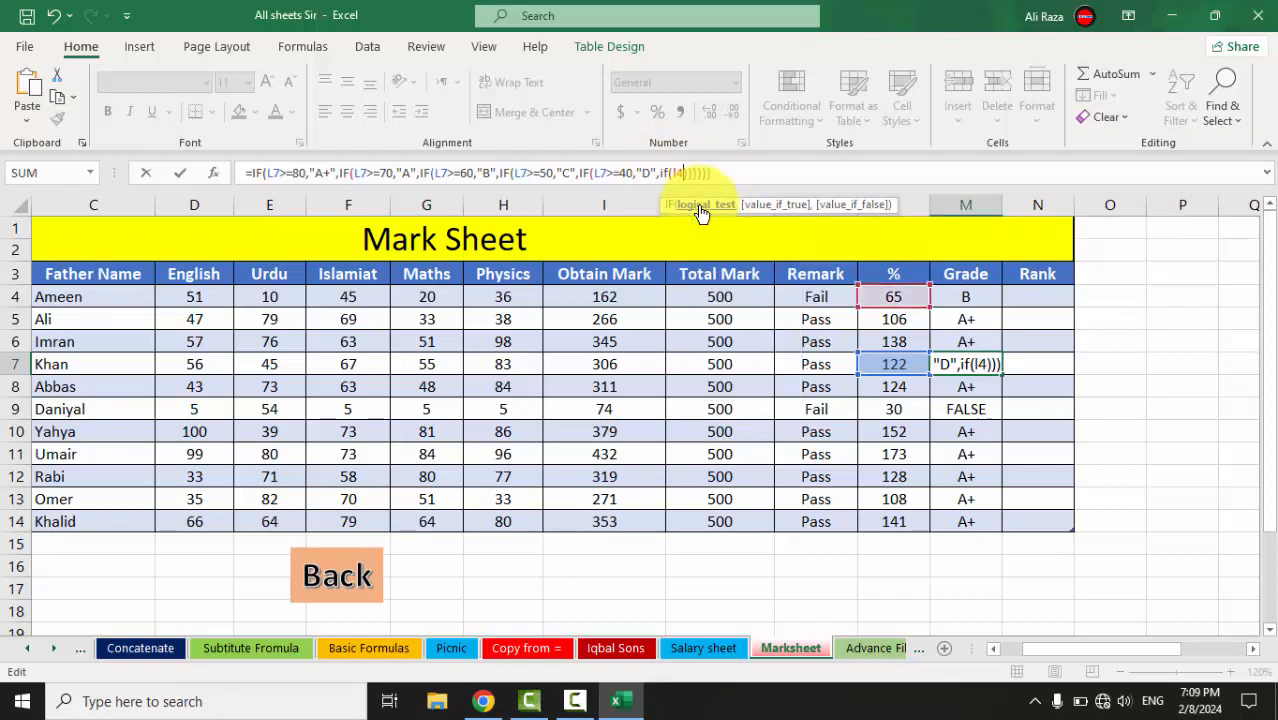
pyautogui.write('>')
pyautogui.press('BackSpace')
pyautogui.press('BackSpace')
pyautogui.press('BackSpace')
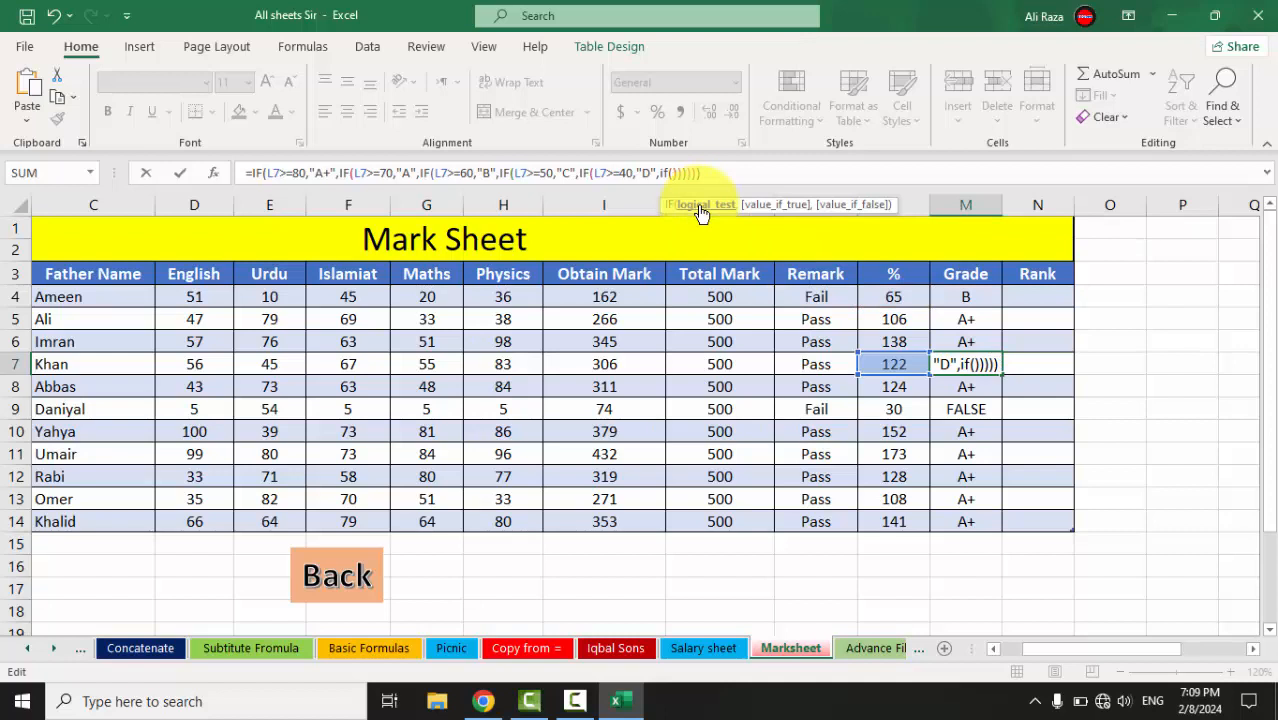
pyautogui.write('L')
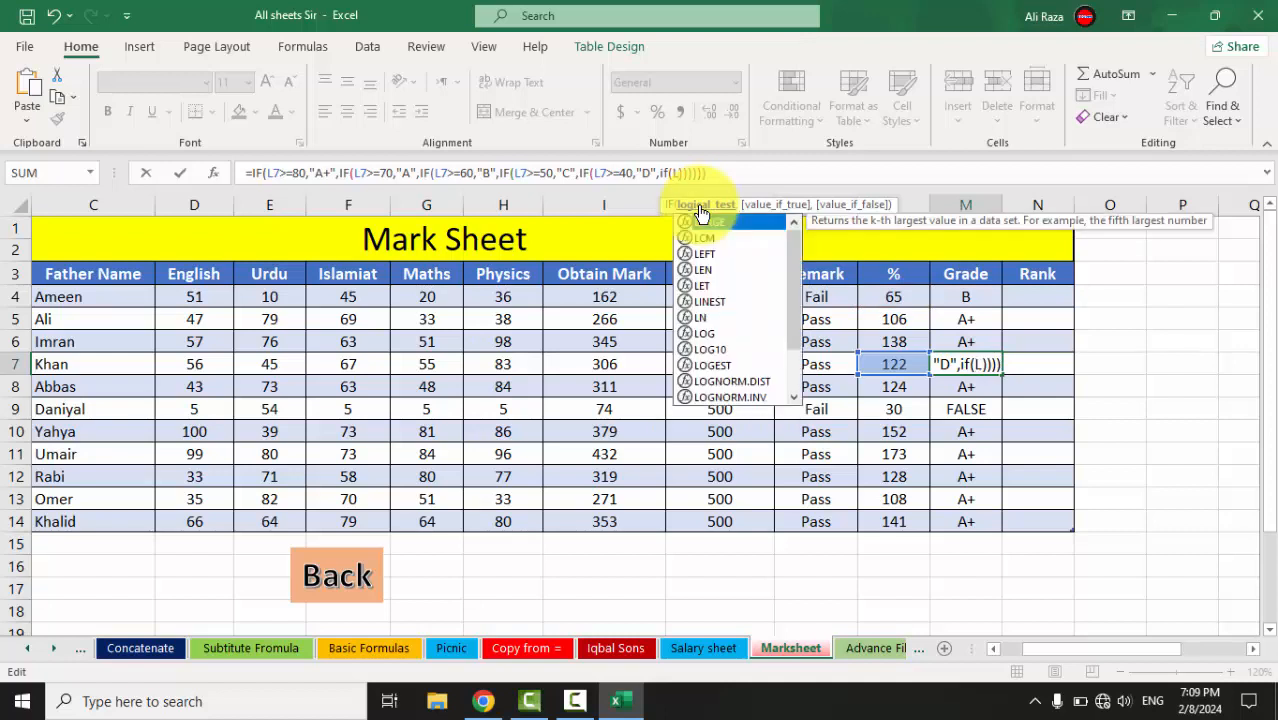
pyautogui.write('4>')
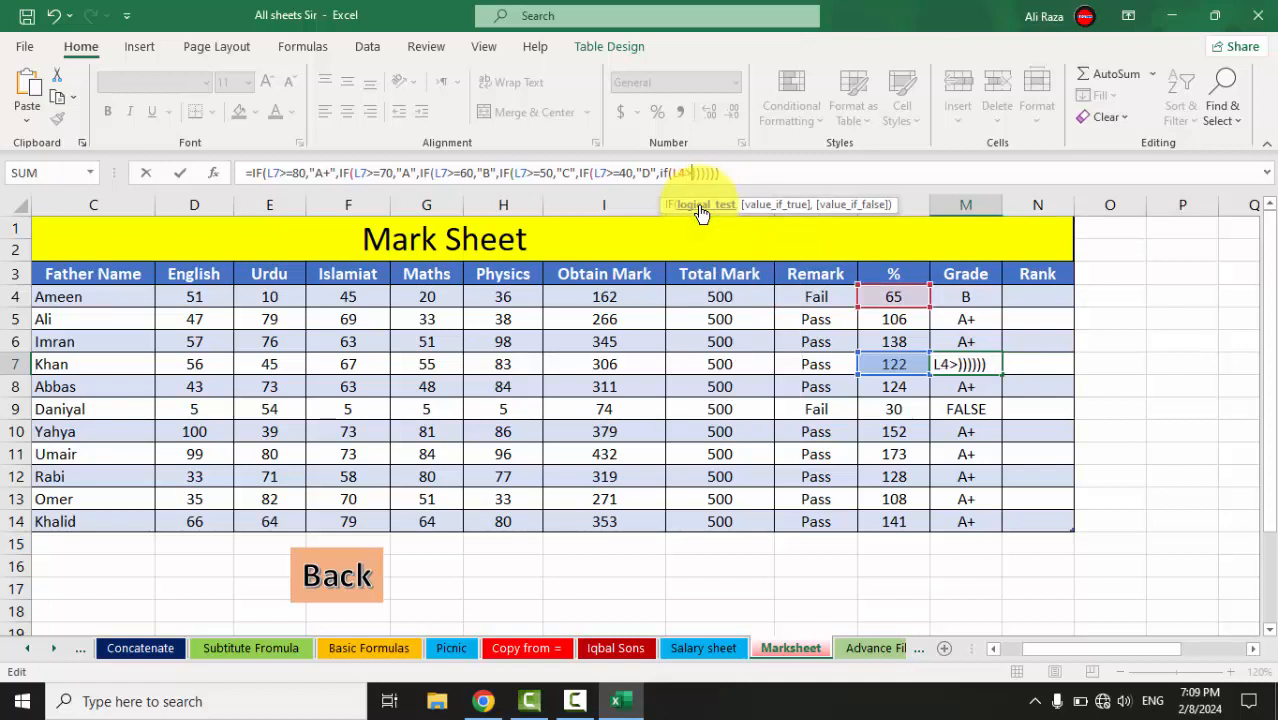
pyautogui.write('=30')
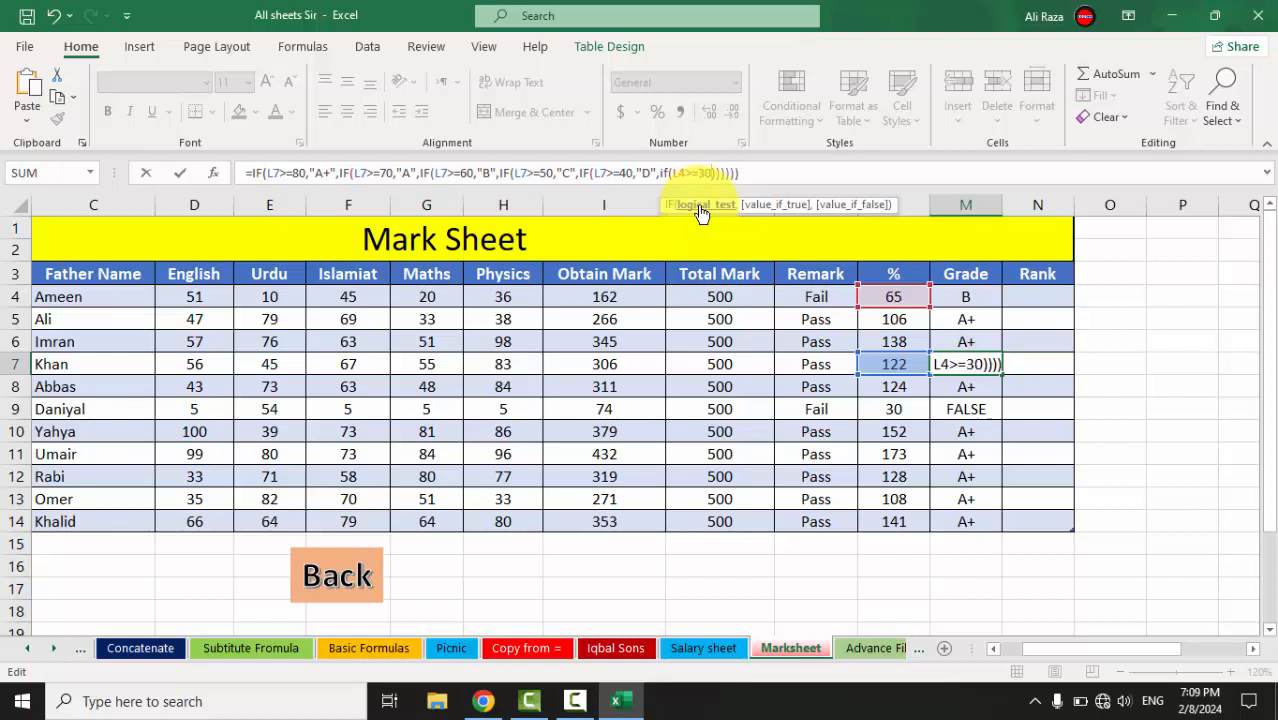
pyautogui.write(',')
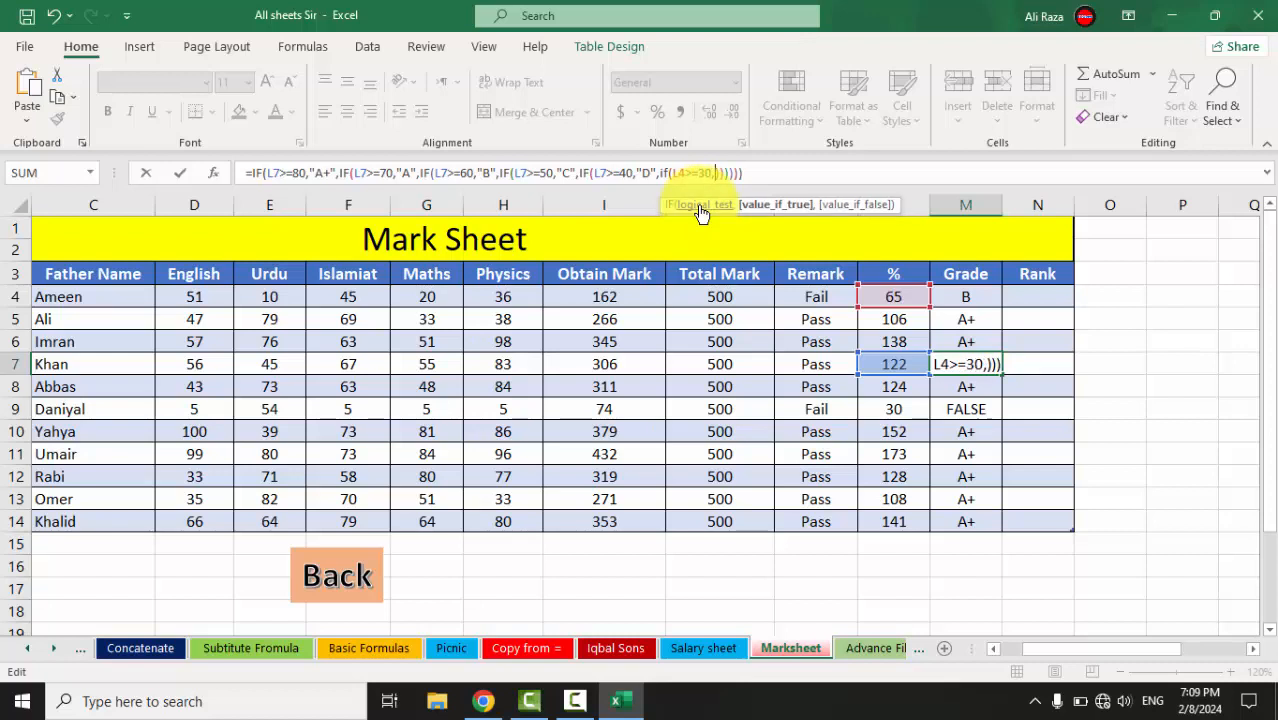
pyautogui.write('""')
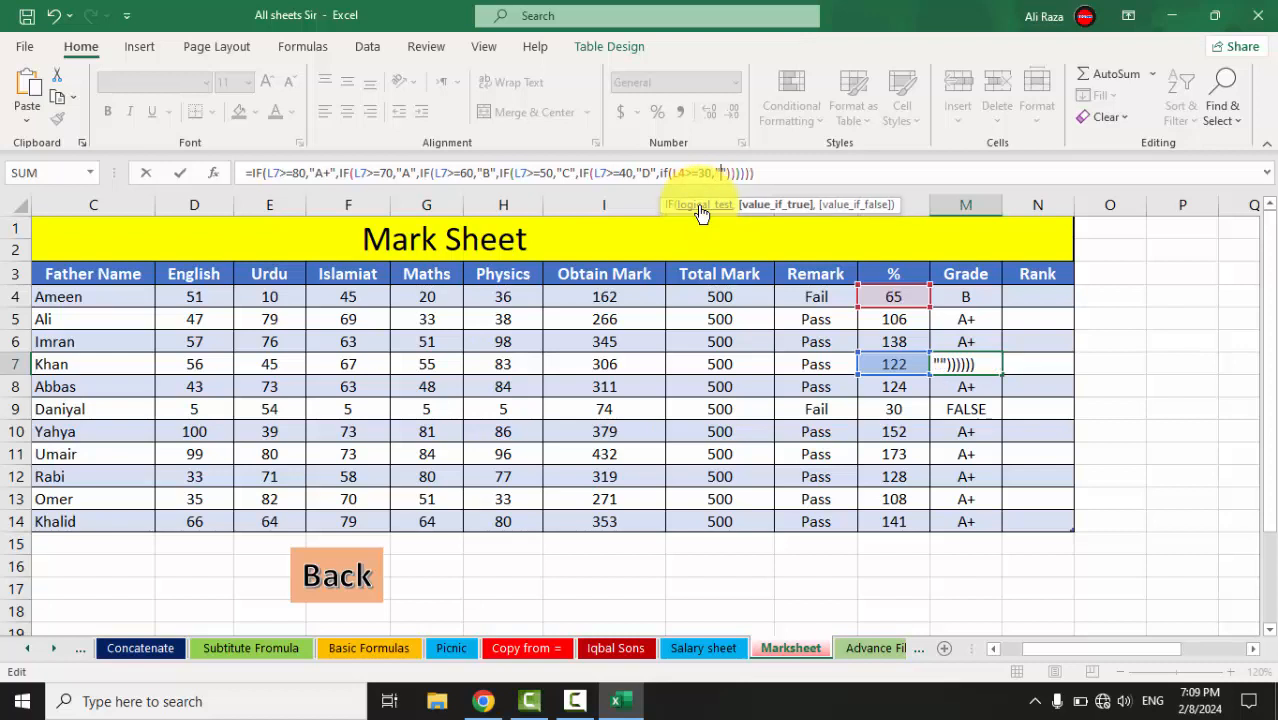
# Complete the grade formula in M7 with "Promoted" as the result of the L4>=30 test, and widen the Grade column to fit its text
pyautogui.write('Promoted')
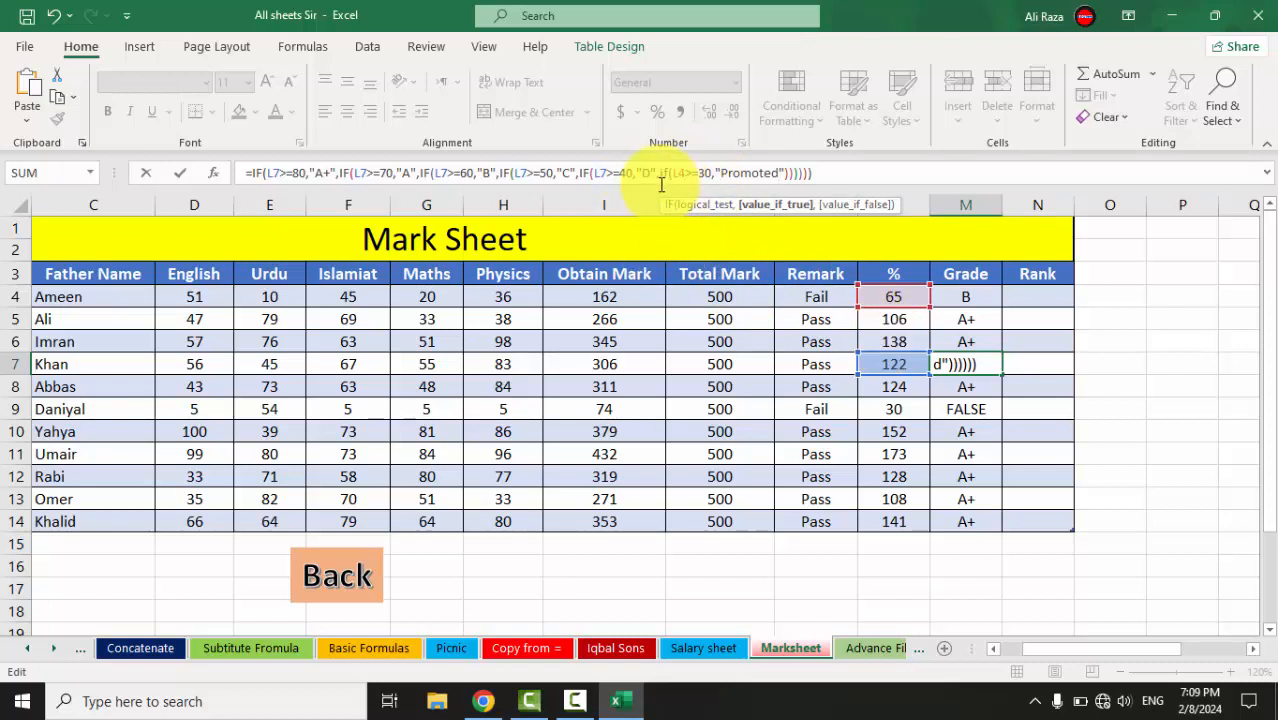
pyautogui.press('Return')
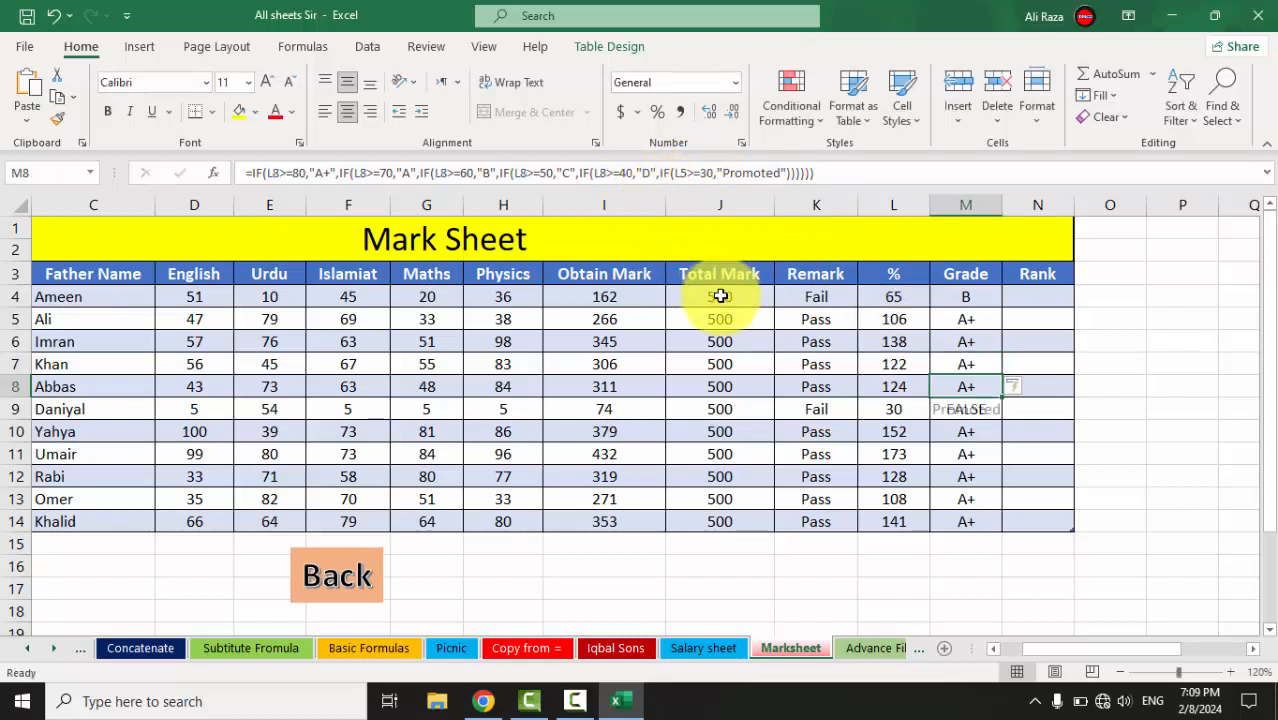
pyautogui.click(979, 413)
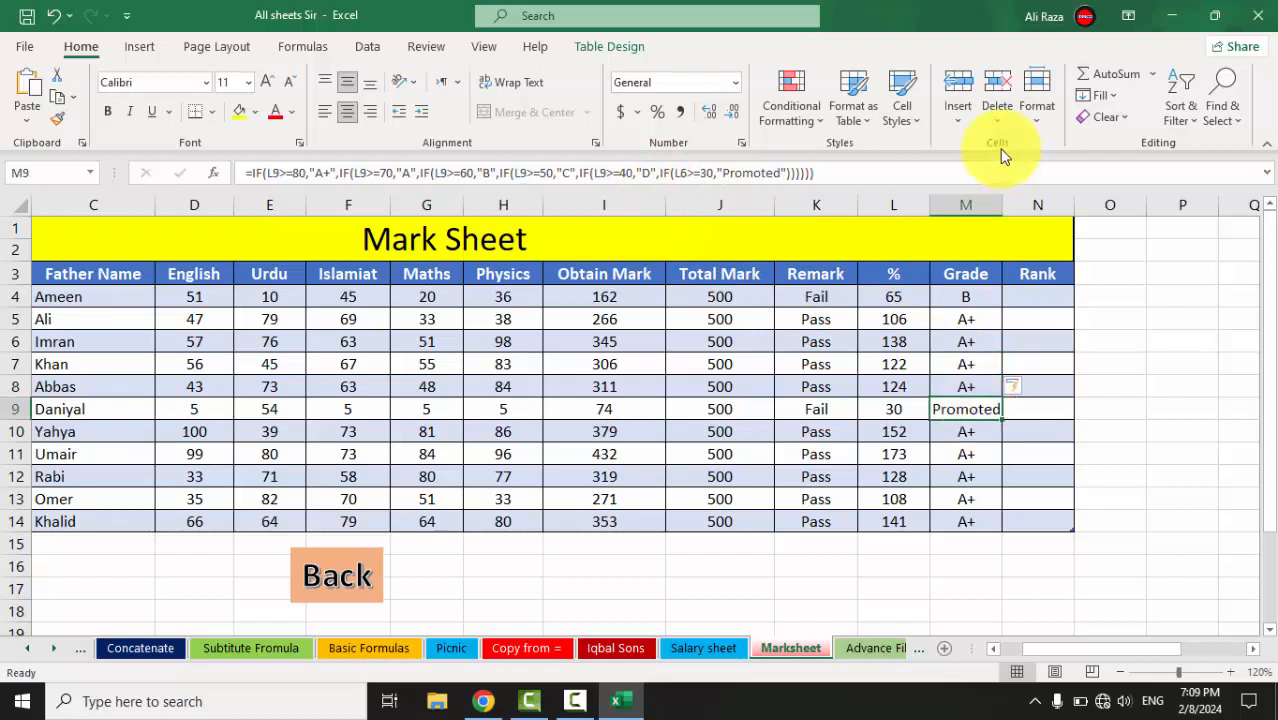
pyautogui.moveTo(1010, 199); pyautogui.dragTo(1010, 199)
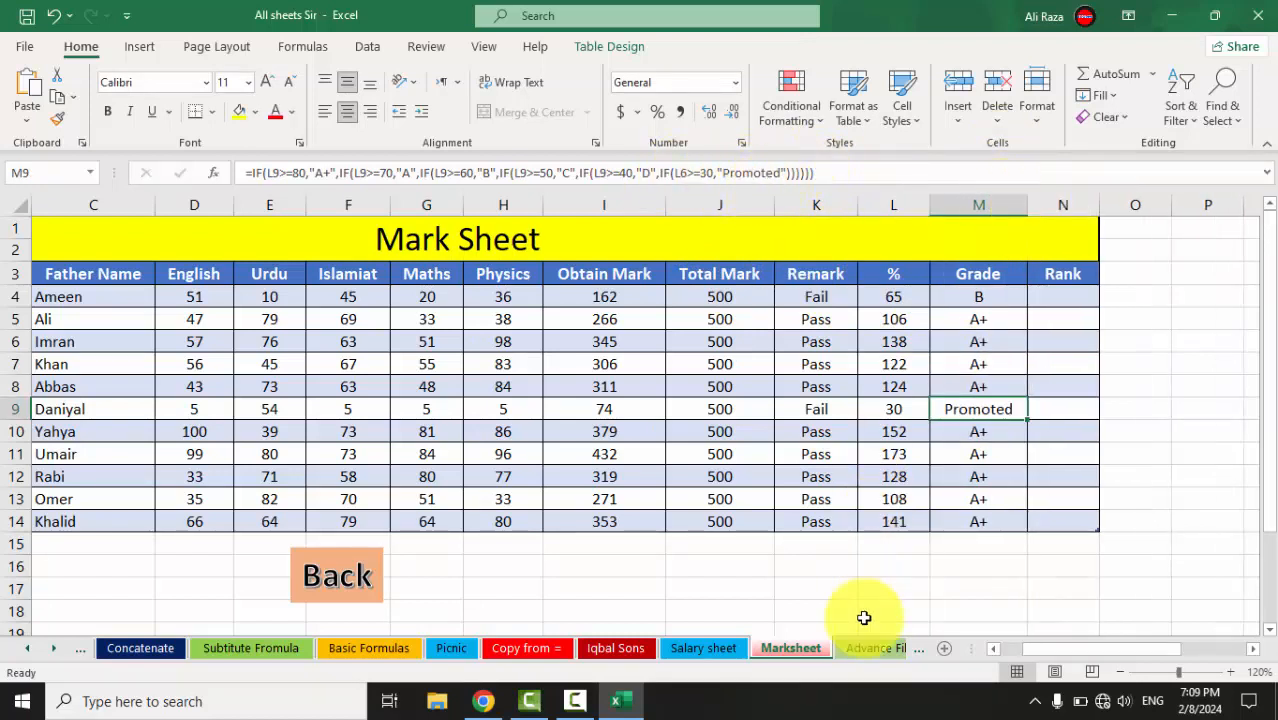
pyautogui.click(565, 703)
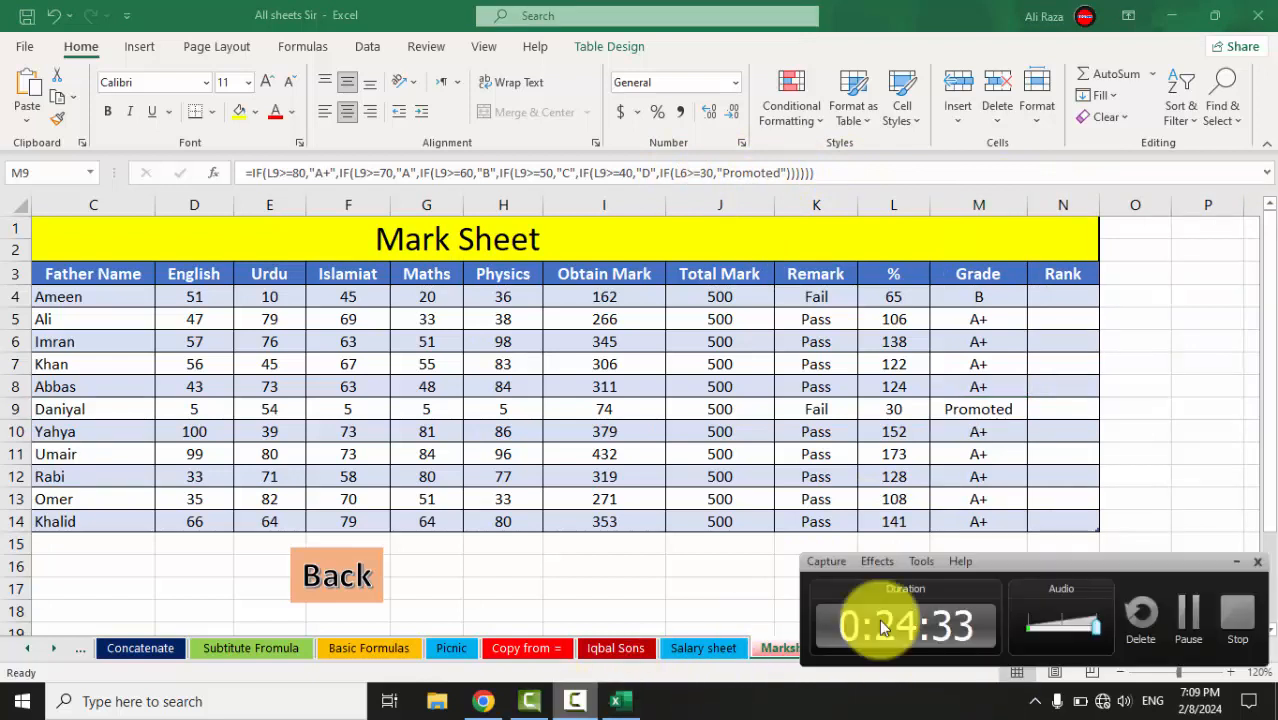
pyautogui.click(1192, 612)
pyautogui.click(1195, 612)
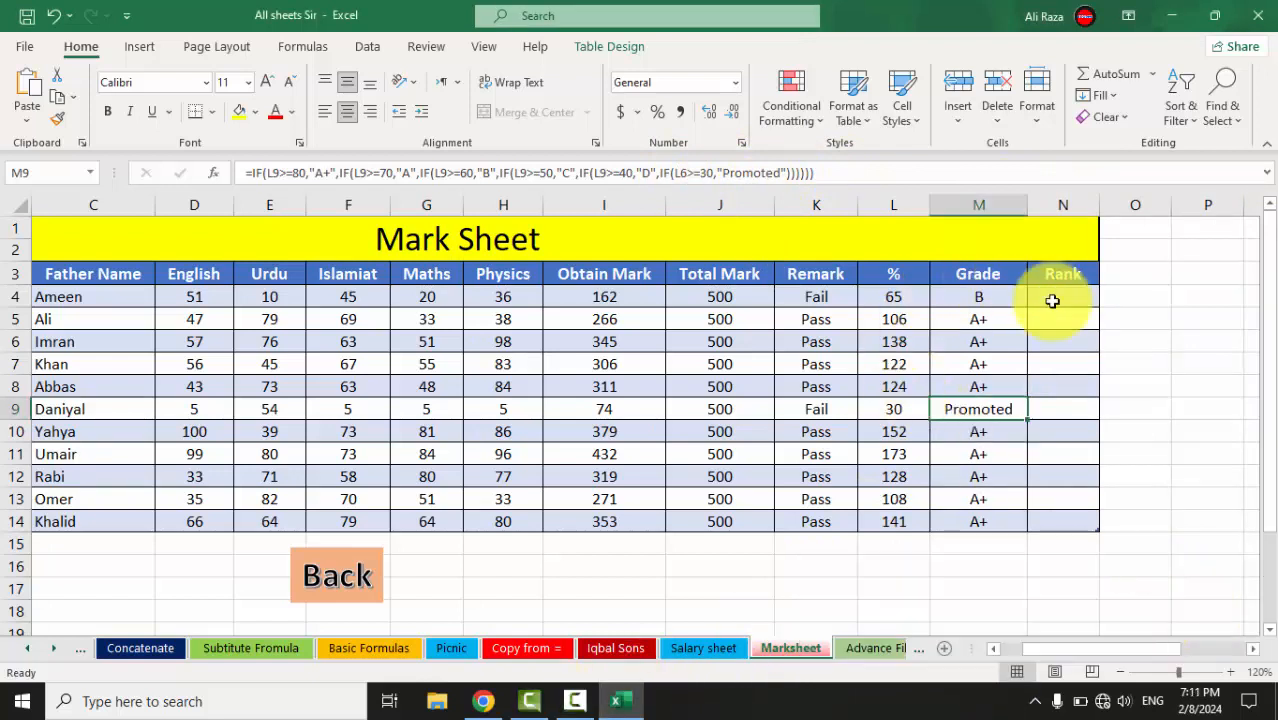
# Enter a RANK formula in N4 that ranks the obtained mark in I4 against the range I4:I14
pyautogui.click(1060, 290)
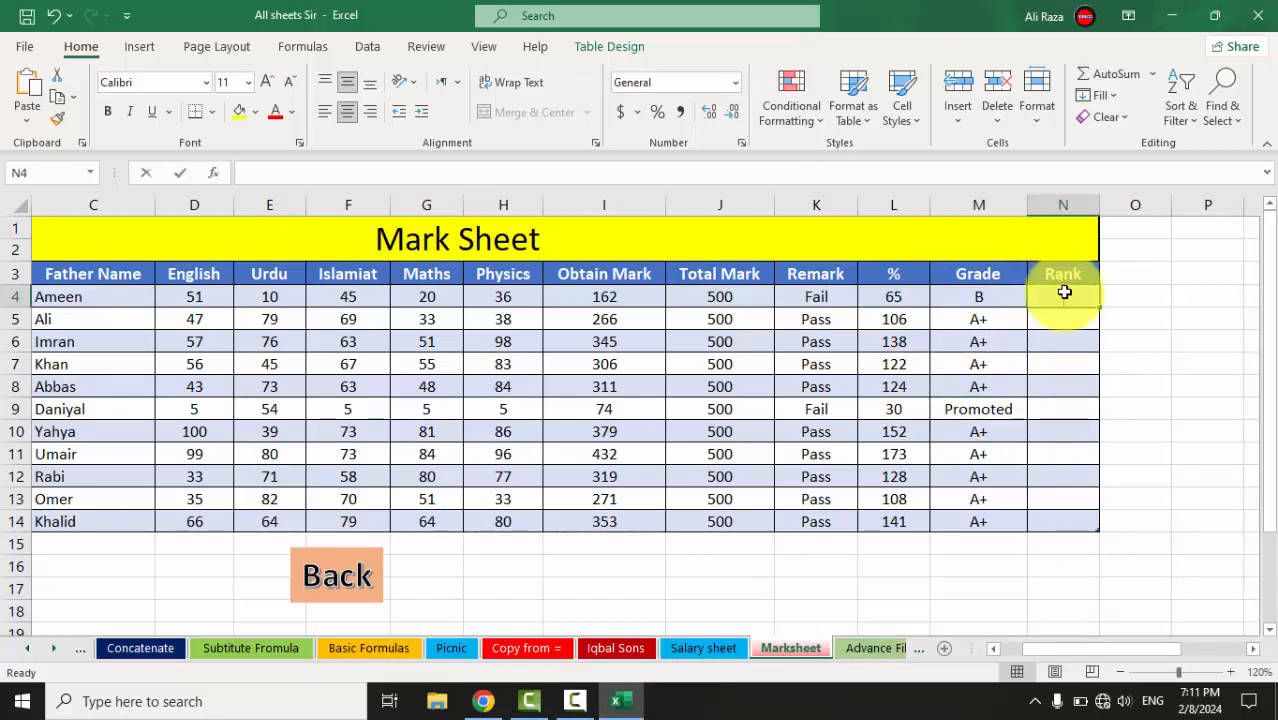
pyautogui.write('=rank')
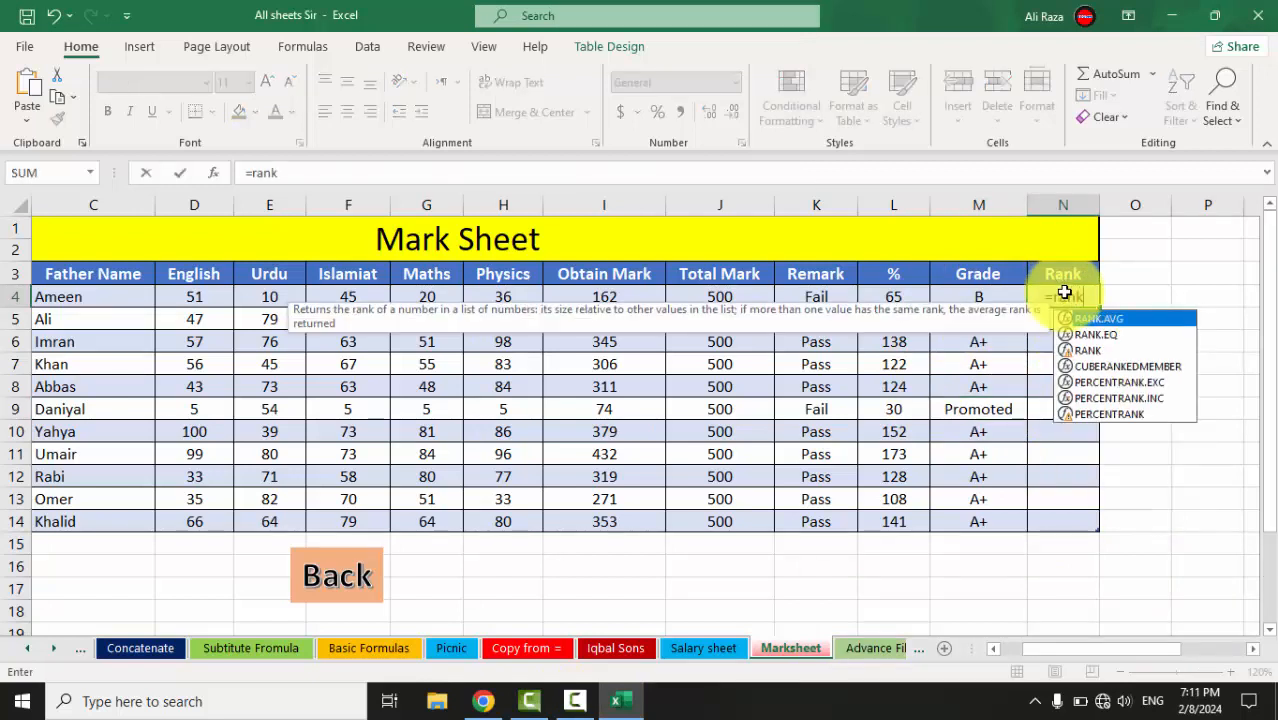
pyautogui.write('(')
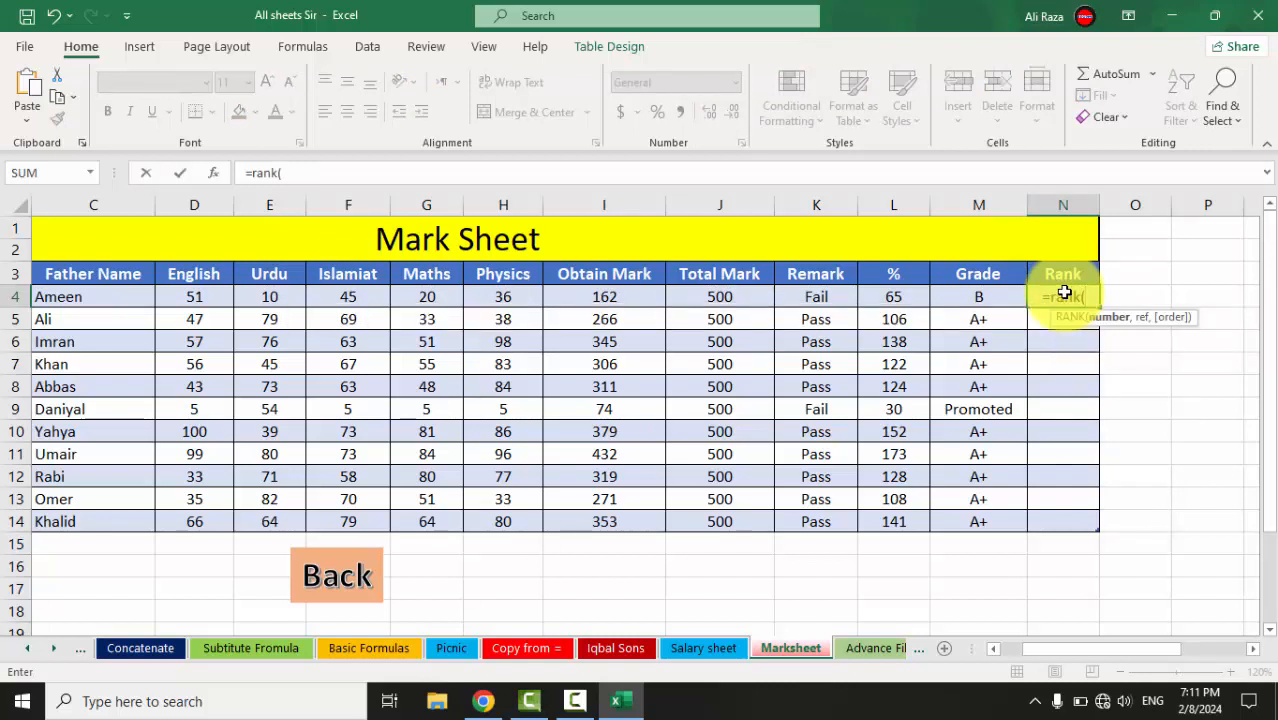
pyautogui.click(620, 300)
pyautogui.write(',')
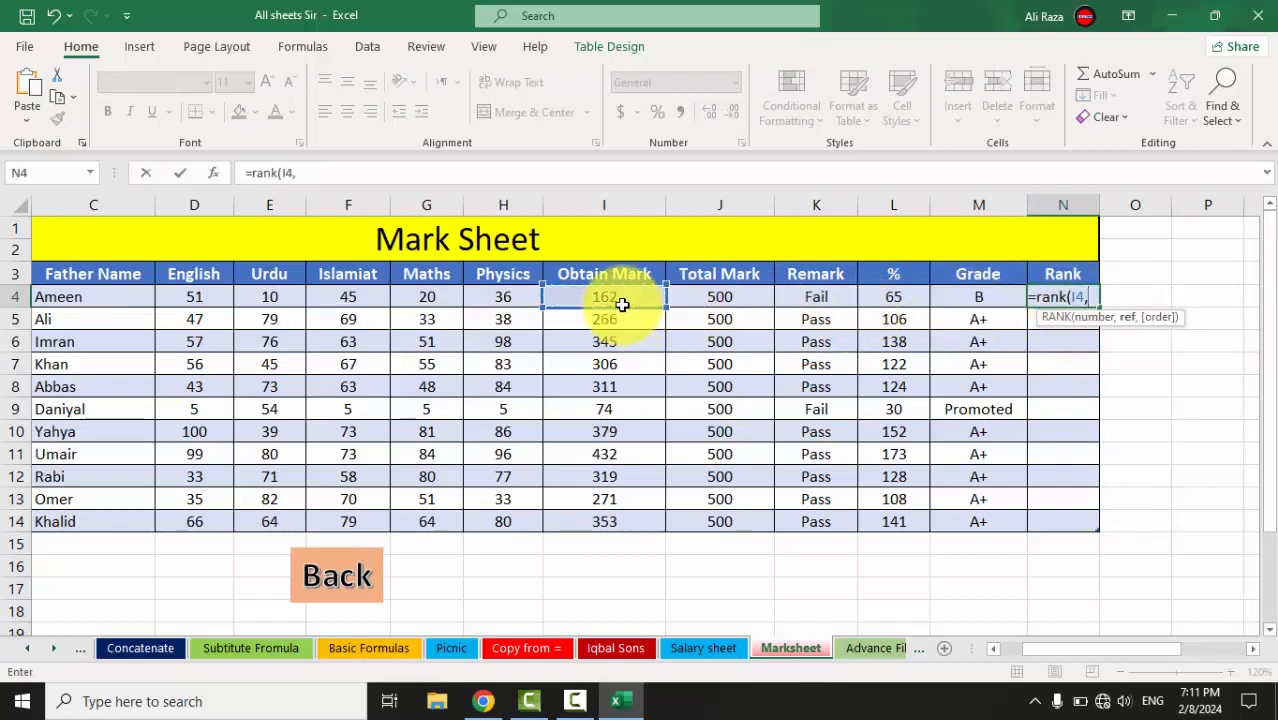
pyautogui.moveTo(597, 297); pyautogui.dragTo(610, 513)
pyautogui.press('Return')
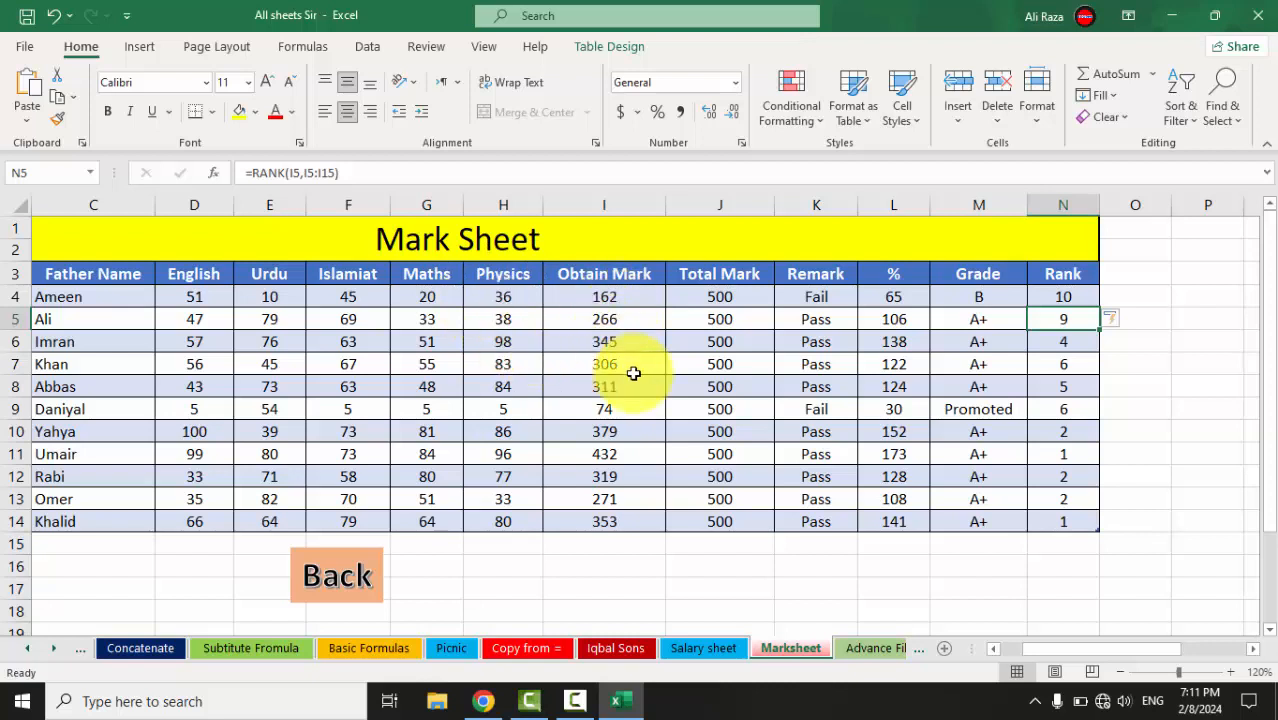
# Look through the Advance Filter worksheet and hide it from the workbook
pyautogui.click(812, 297)
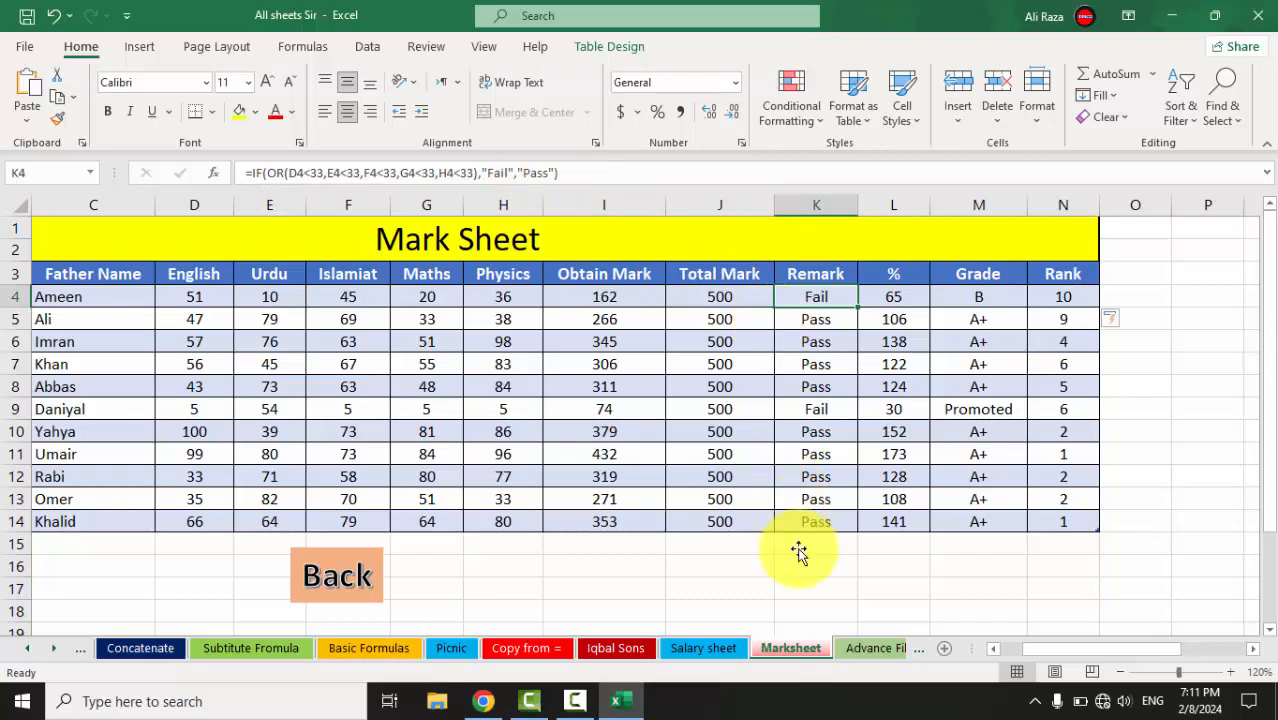
pyautogui.click(870, 648)
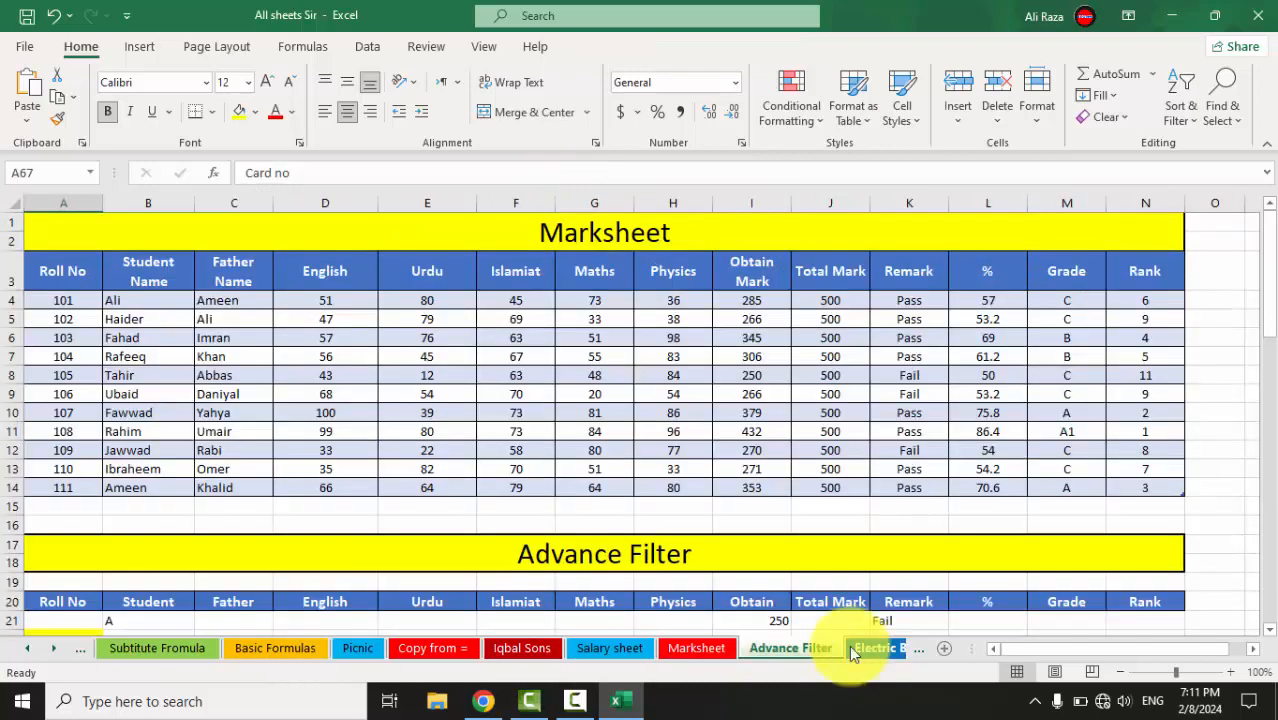
pyautogui.scroll(-3, 678, 390)
pyautogui.scroll(-8, 682, 390)
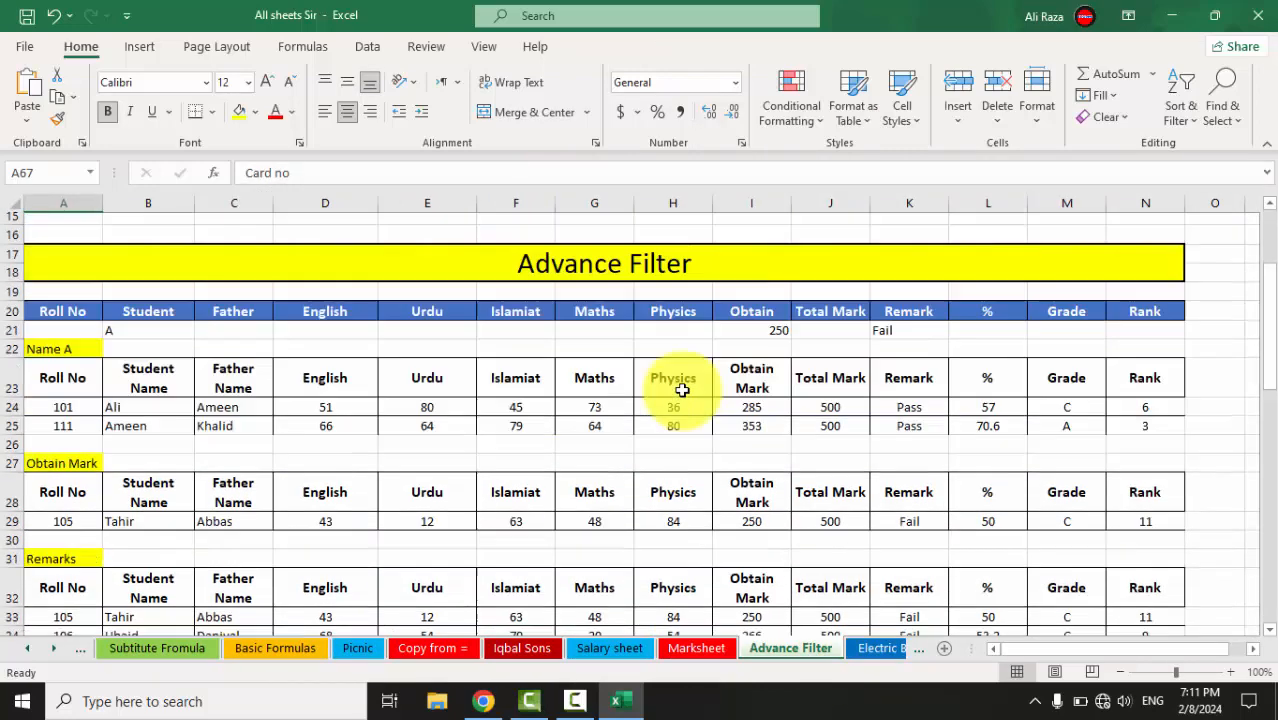
pyautogui.scroll(-2, 682, 390)
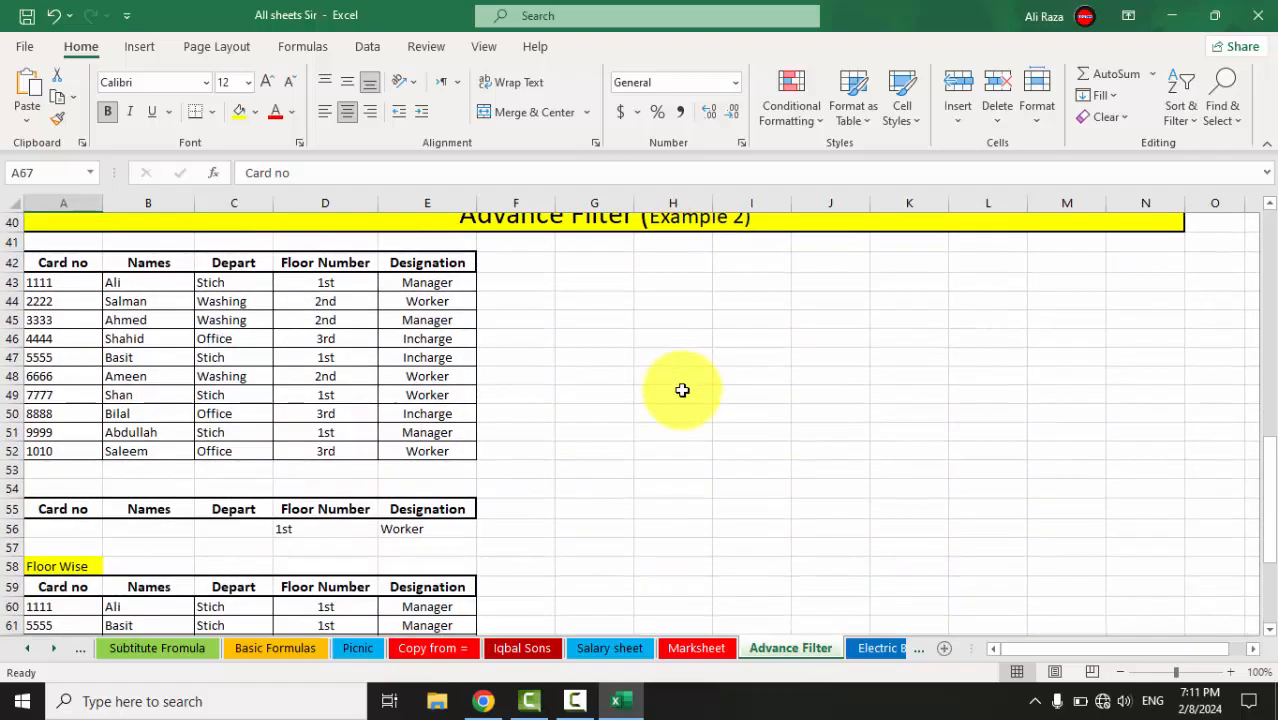
pyautogui.scroll(13, 682, 390)
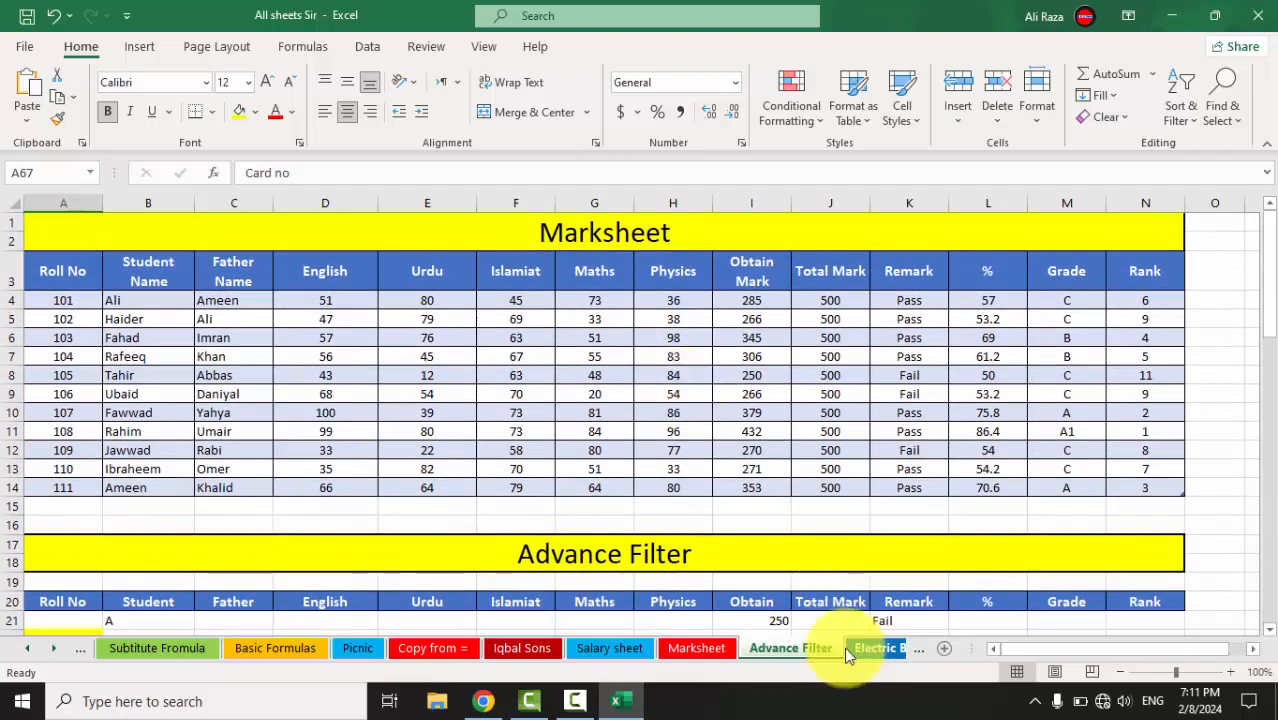
pyautogui.rightClick(810, 646)
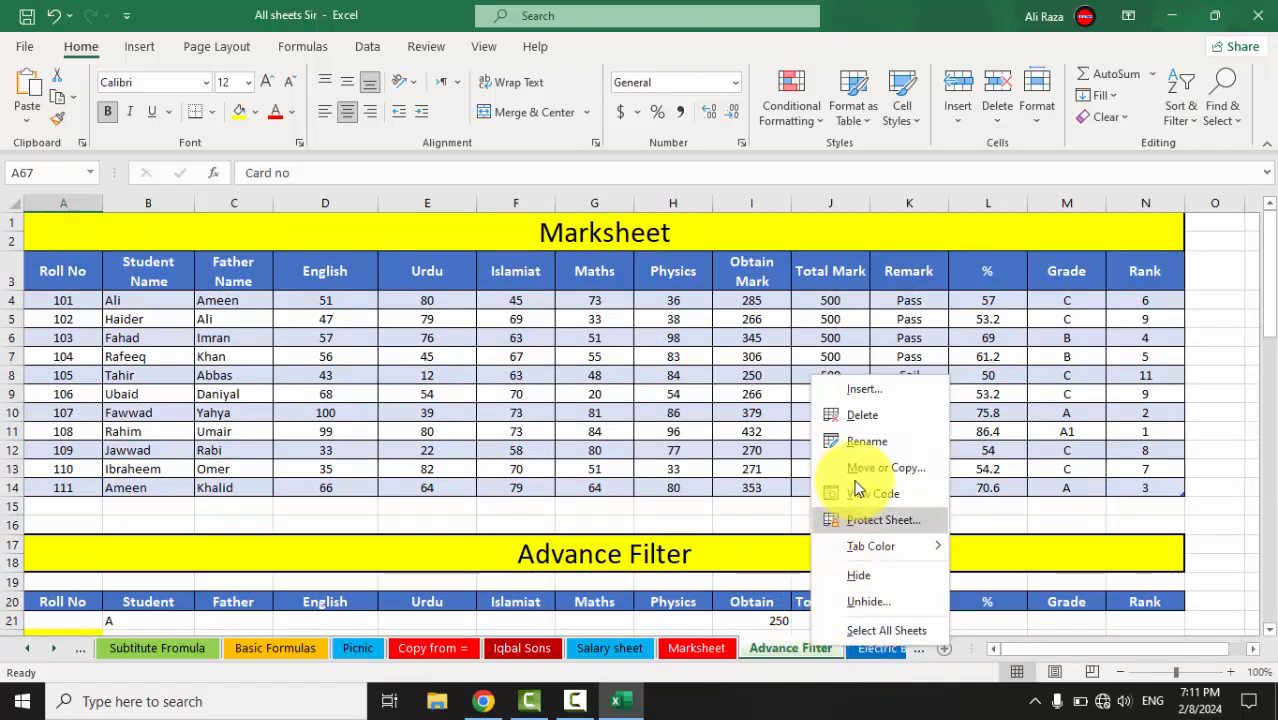
pyautogui.click(880, 575)
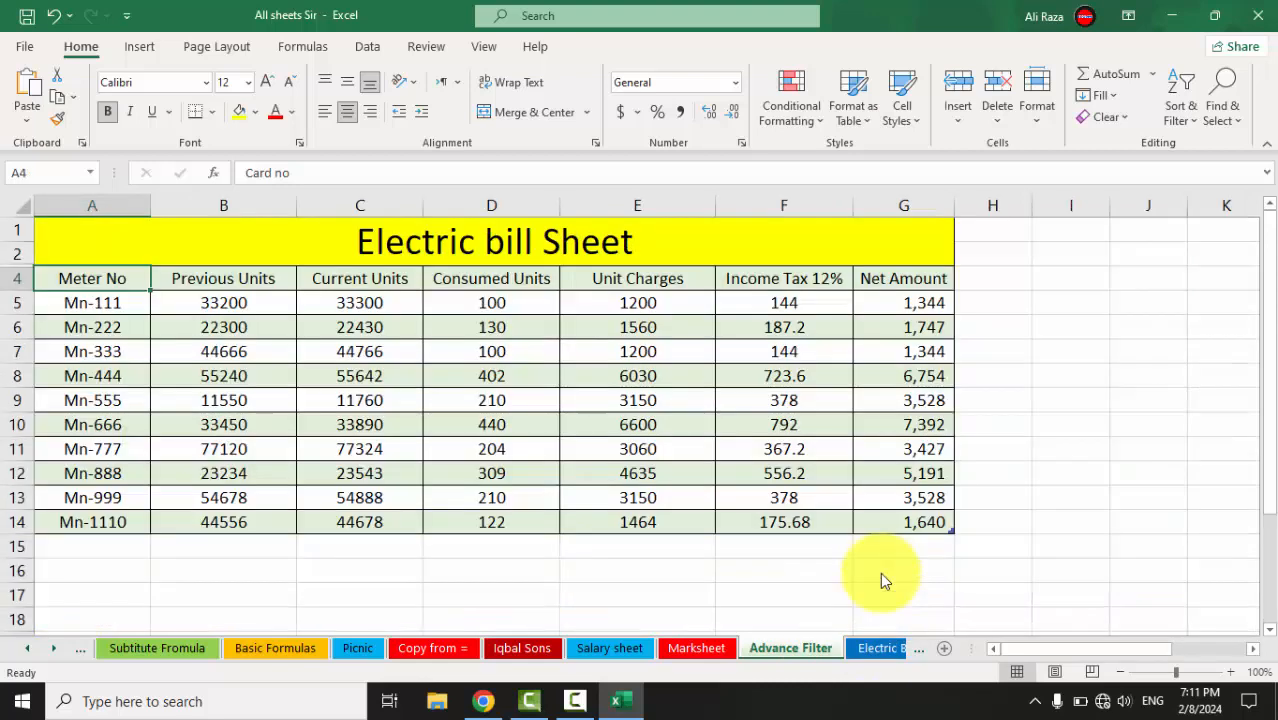
# Examine the column headings of the Electric Bill sheet one by one, from Meter No to Net Amount
pyautogui.click(183, 298)
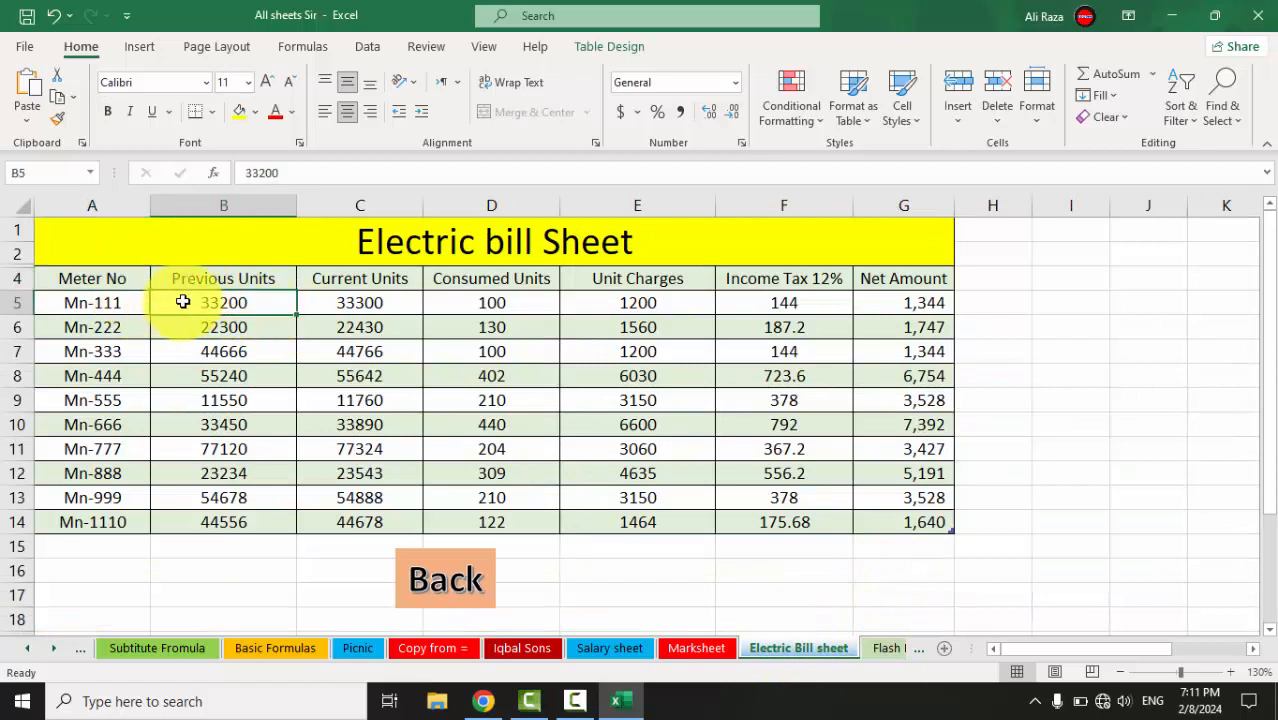
pyautogui.click(108, 277)
pyautogui.click(221, 279)
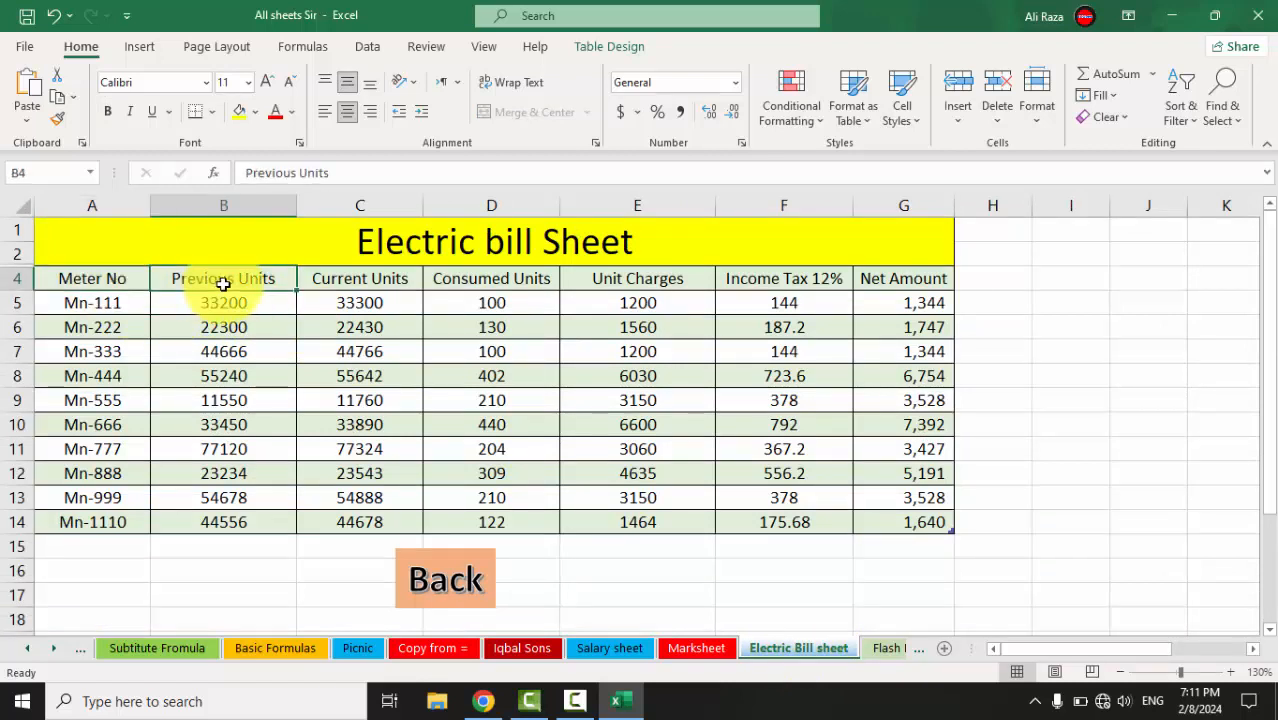
pyautogui.click(305, 283)
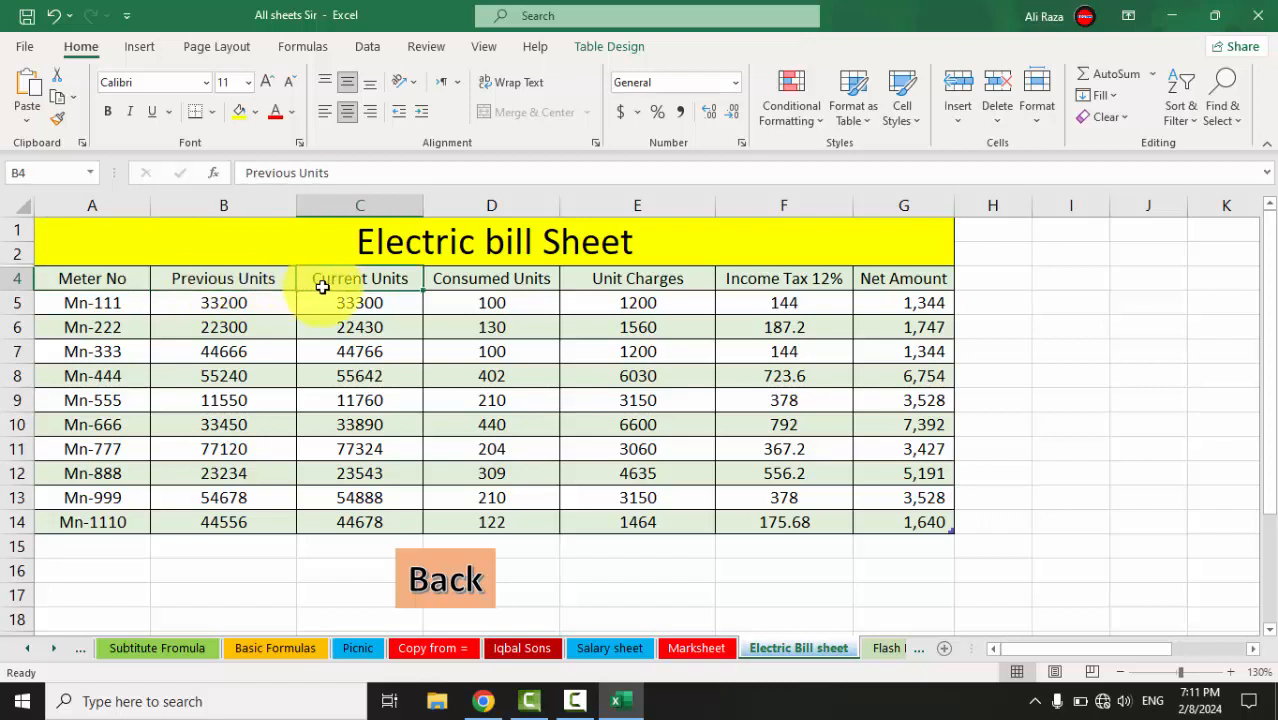
pyautogui.click(463, 284)
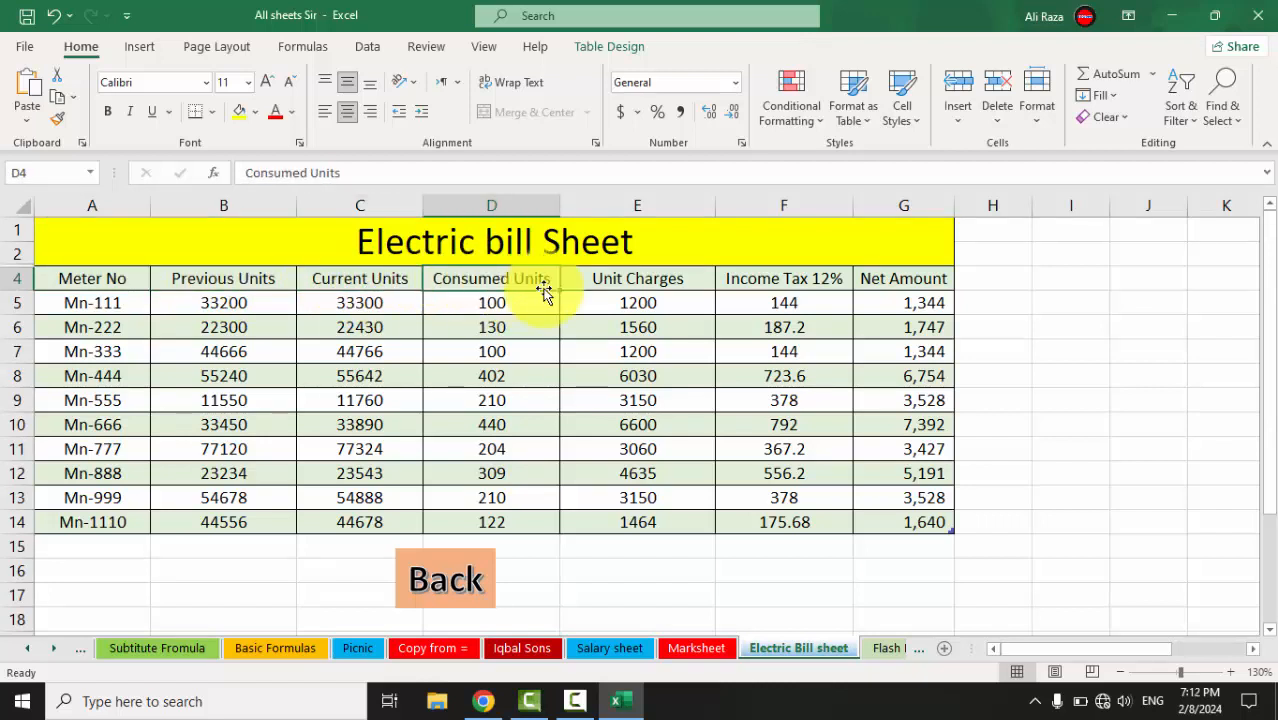
pyautogui.click(610, 285)
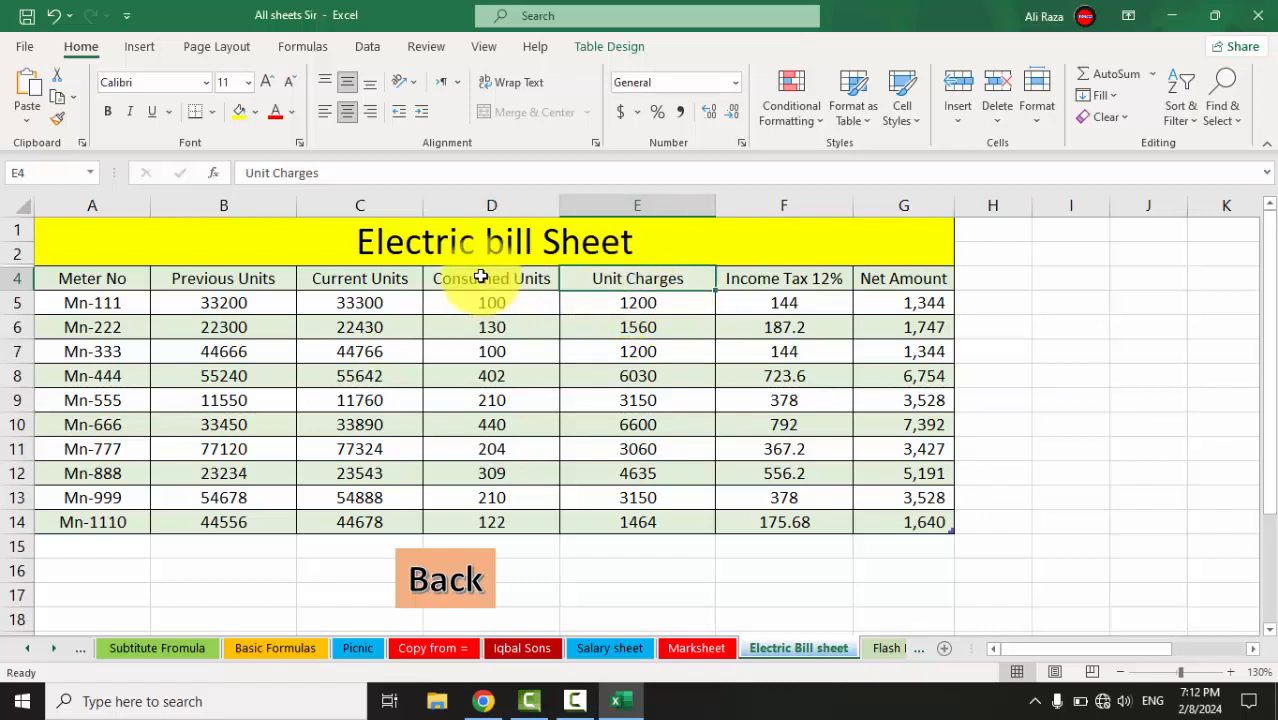
pyautogui.click(757, 286)
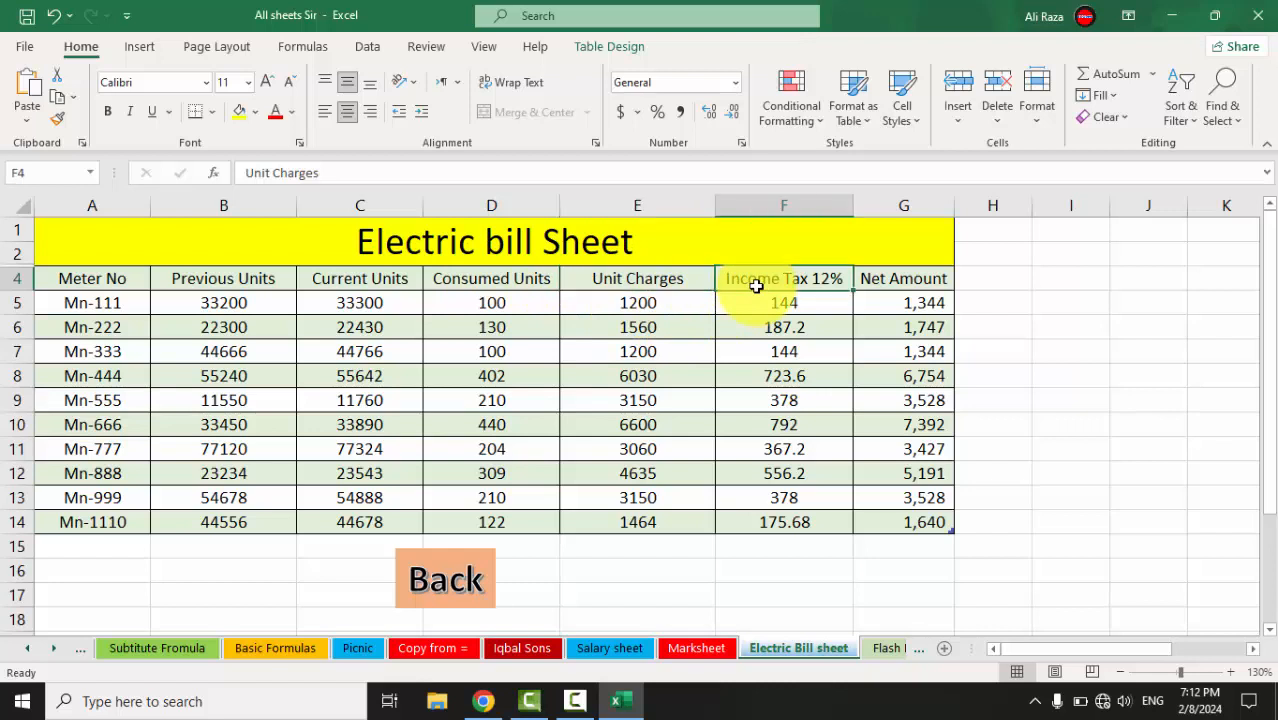
pyautogui.click(870, 283)
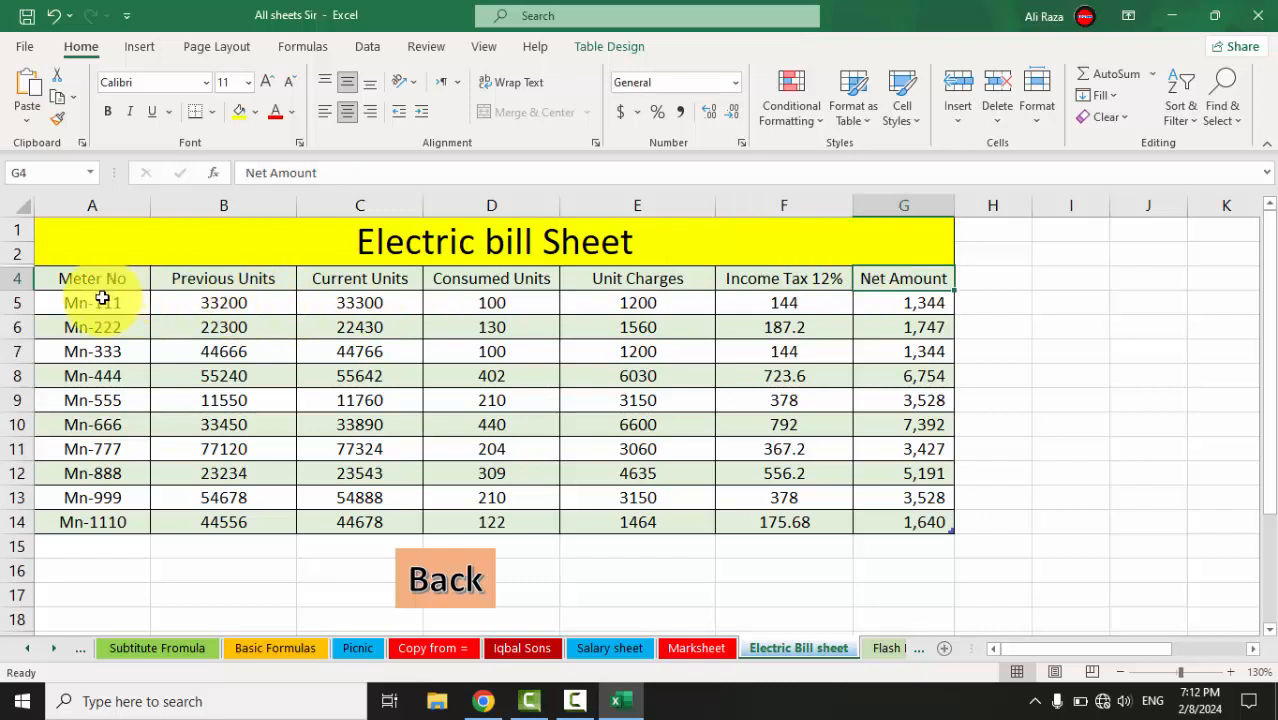
# Clear all meter numbers in A5:A14 of the Electric Bill sheet
pyautogui.moveTo(102, 298); pyautogui.dragTo(105, 518)
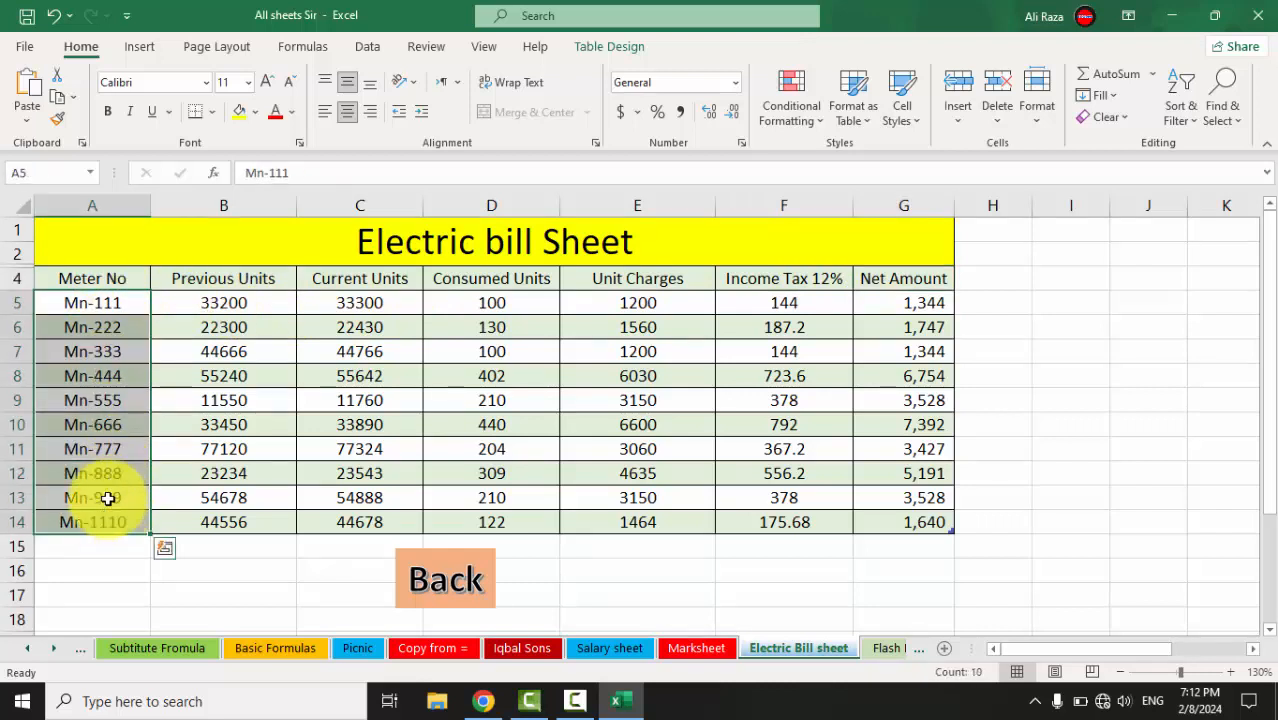
pyautogui.click(97, 305)
pyautogui.moveTo(97, 307); pyautogui.dragTo(100, 515)
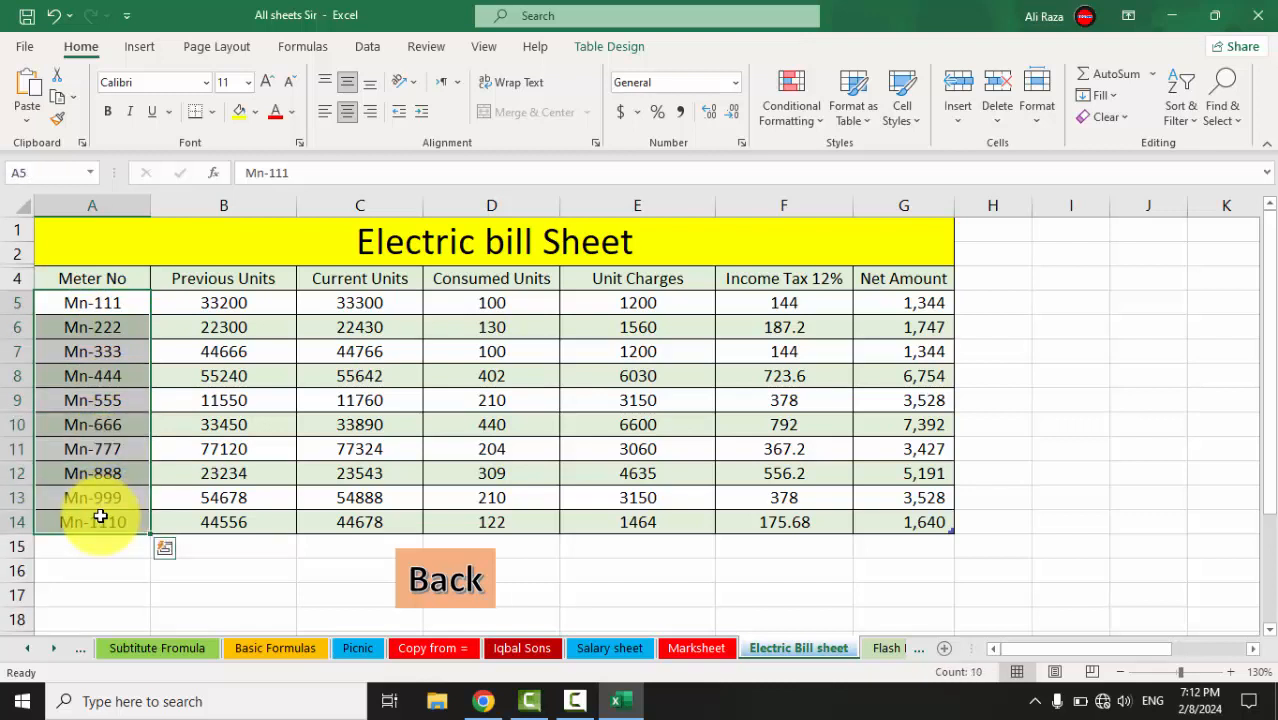
pyautogui.press('Delete')
# Enter Mn-111 in A5 and Mn-222 in A6 as the first two meter numbers
pyautogui.click(103, 302)
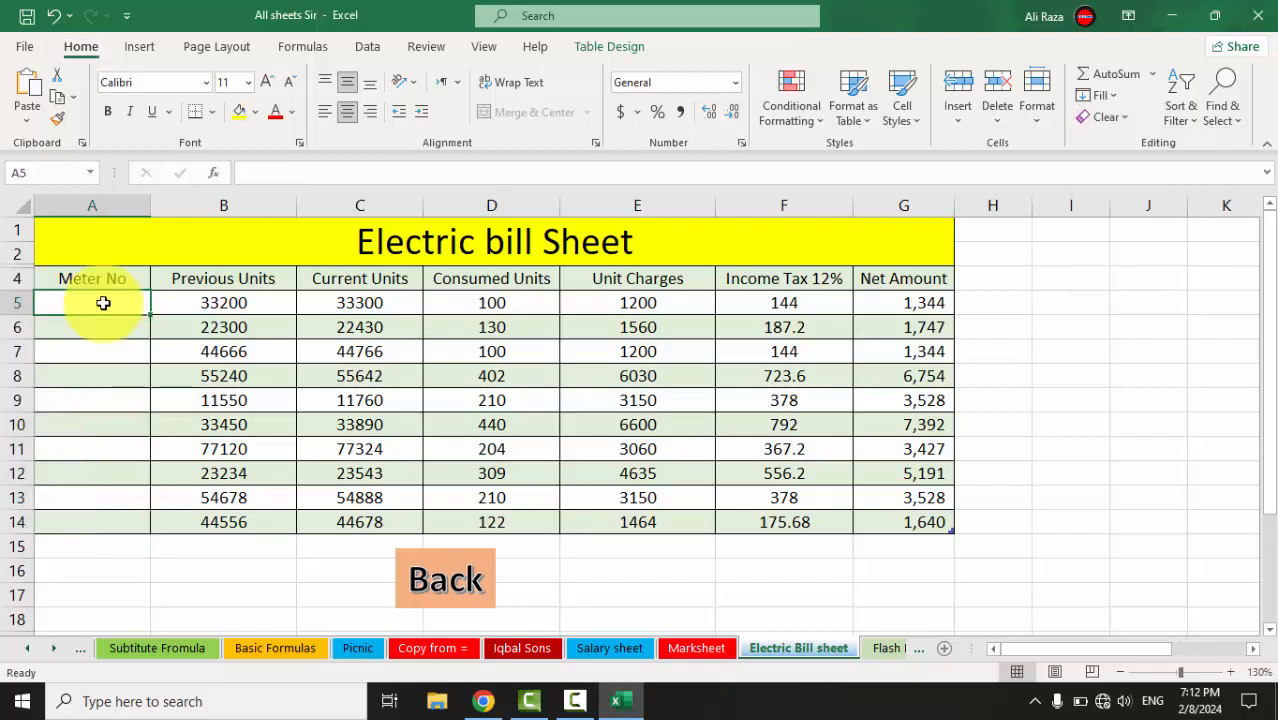
pyautogui.write('Mn-111')
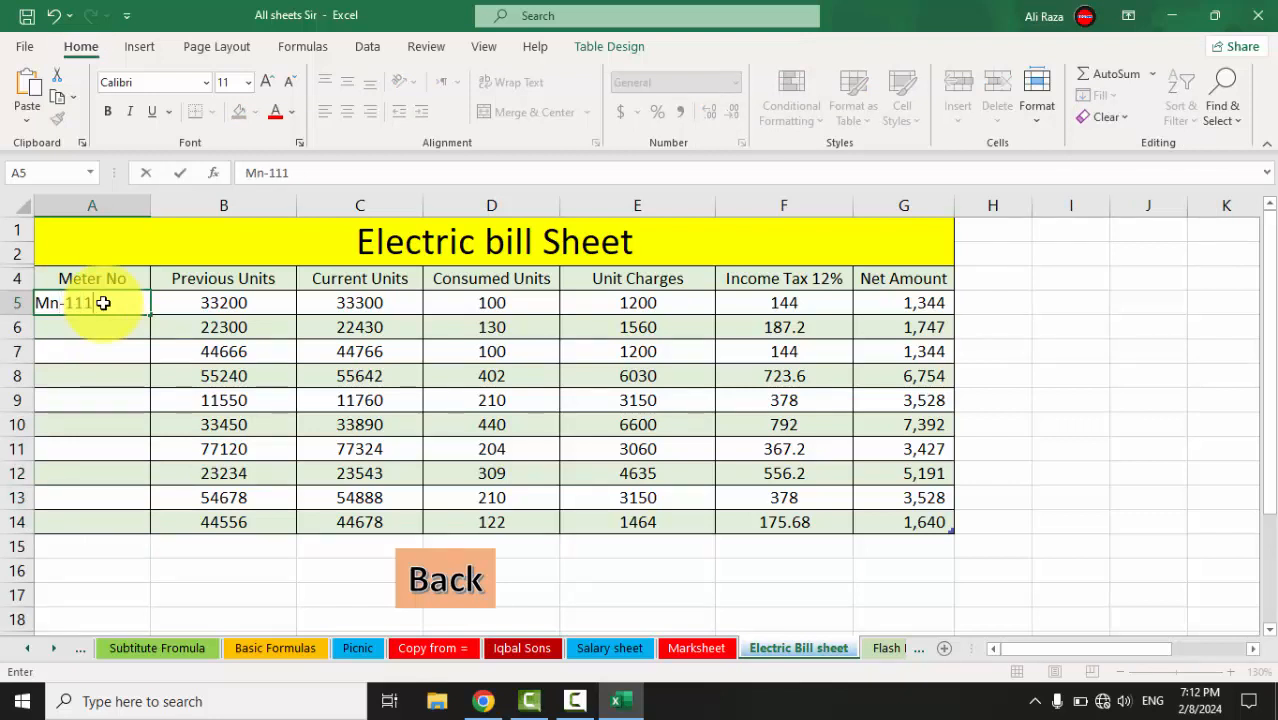
pyautogui.hotkey('ctrl', 'Return')
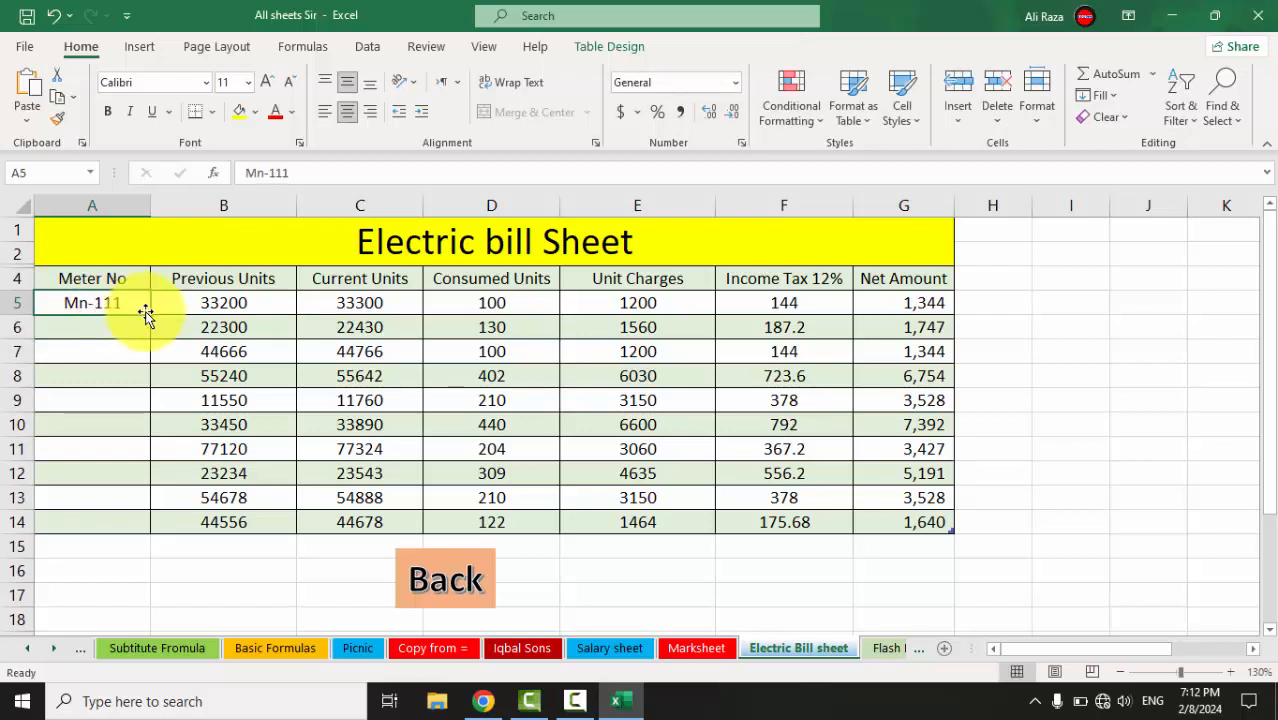
pyautogui.click(110, 332)
pyautogui.write('M')
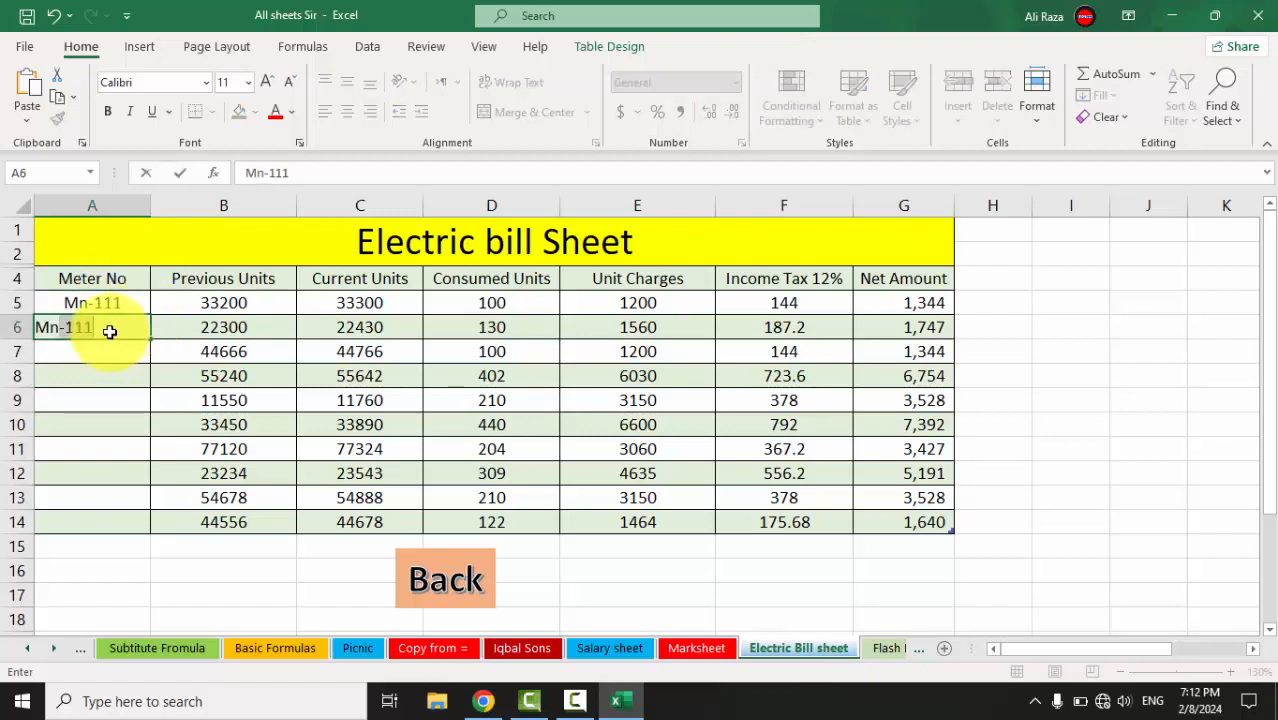
pyautogui.press('BackSpace')
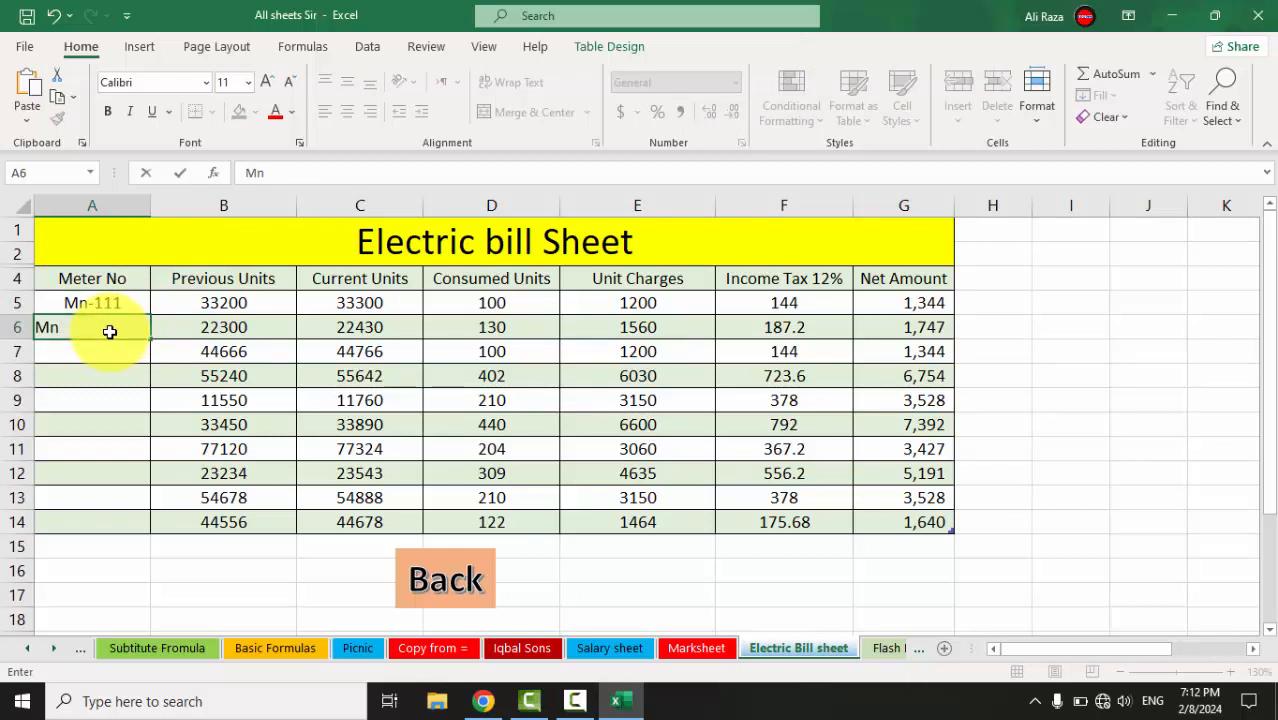
pyautogui.write('n-222')
pyautogui.press('Return')
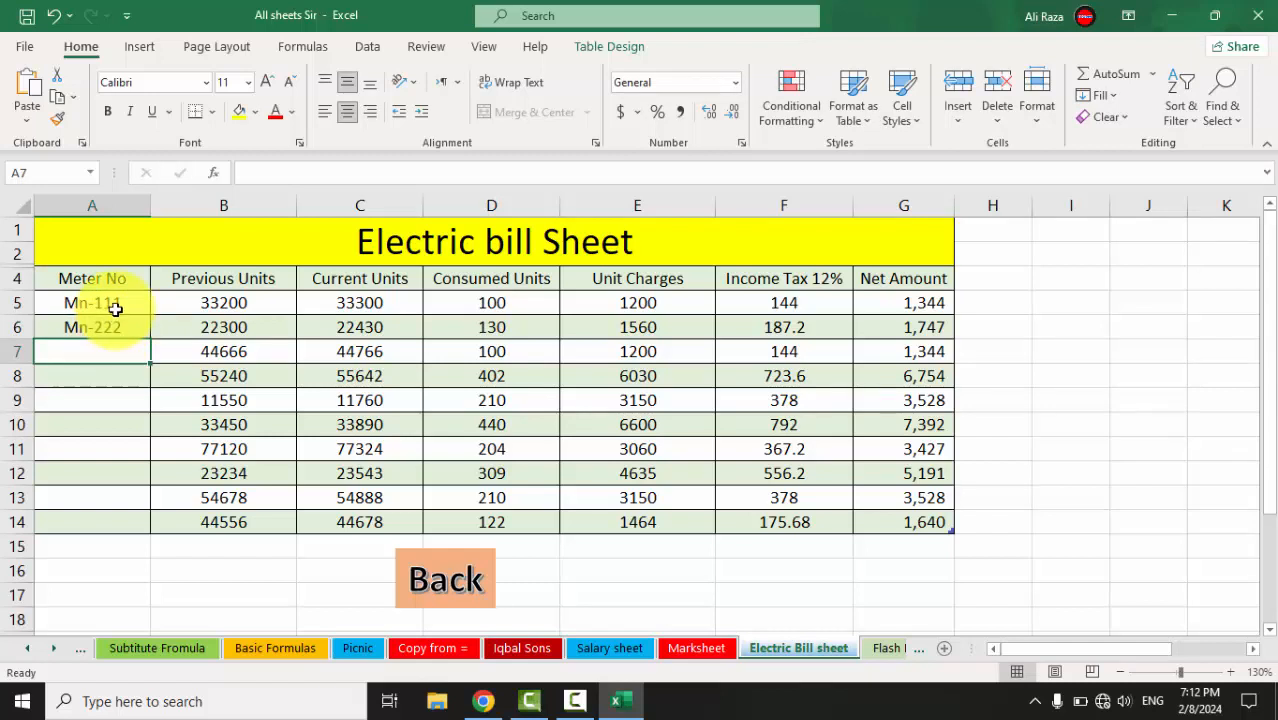
# Fill the meter number series from A5:A6 down to A14 and show the fill options
pyautogui.moveTo(113, 305); pyautogui.dragTo(116, 323)
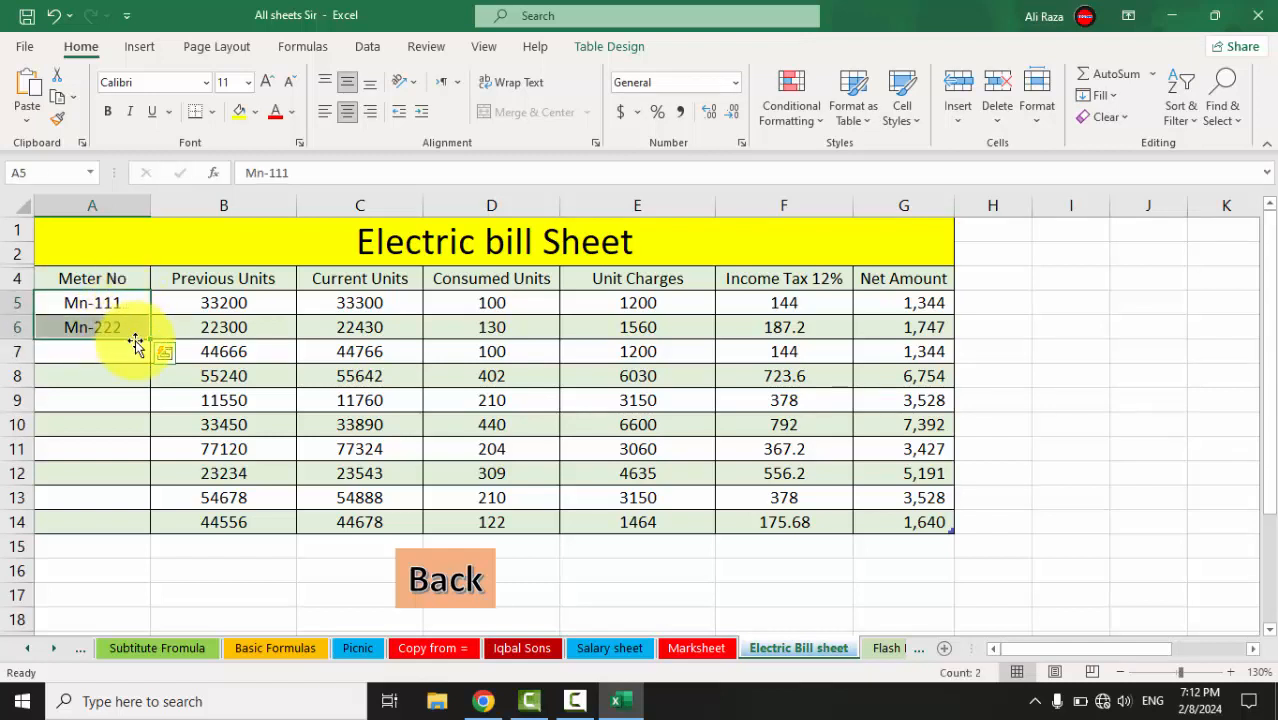
pyautogui.moveTo(148, 343); pyautogui.dragTo(126, 534)
pyautogui.click(176, 549)
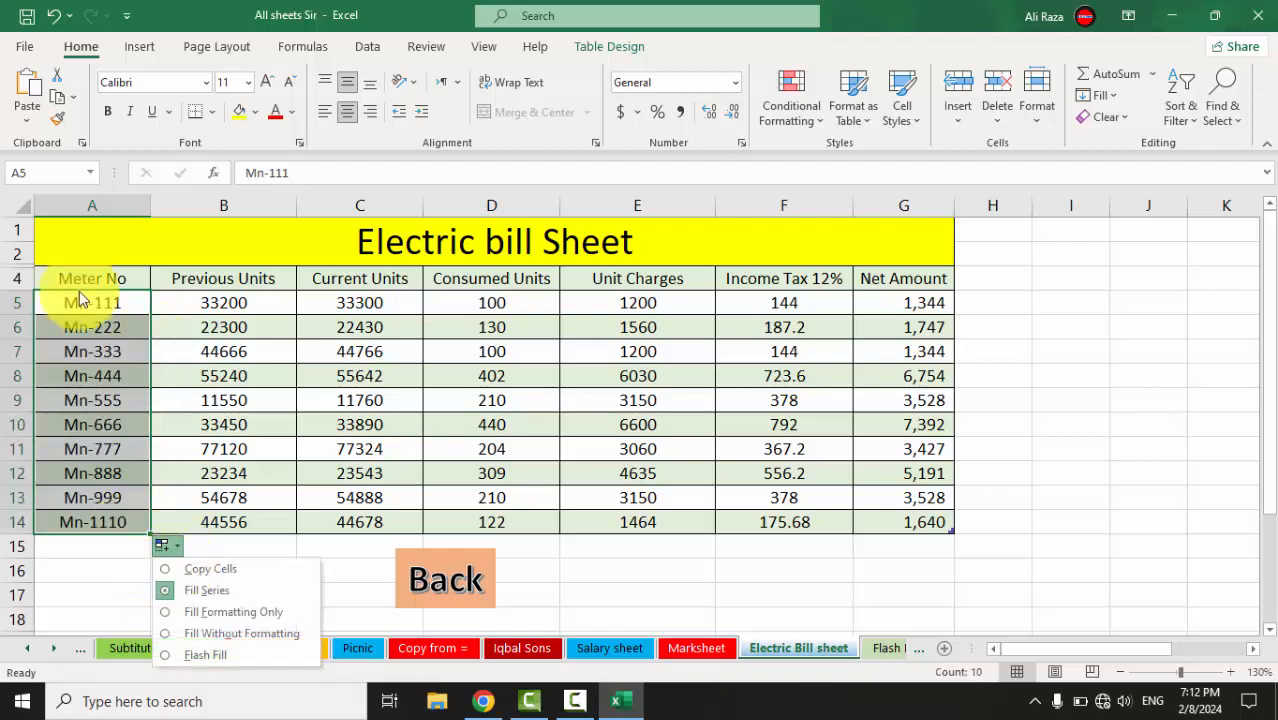
# Examine the Previous Units and Current Units columns, comparing the first meter's readings in B5 and C5
pyautogui.moveTo(223, 302); pyautogui.dragTo(328, 585)
pyautogui.click(254, 372)
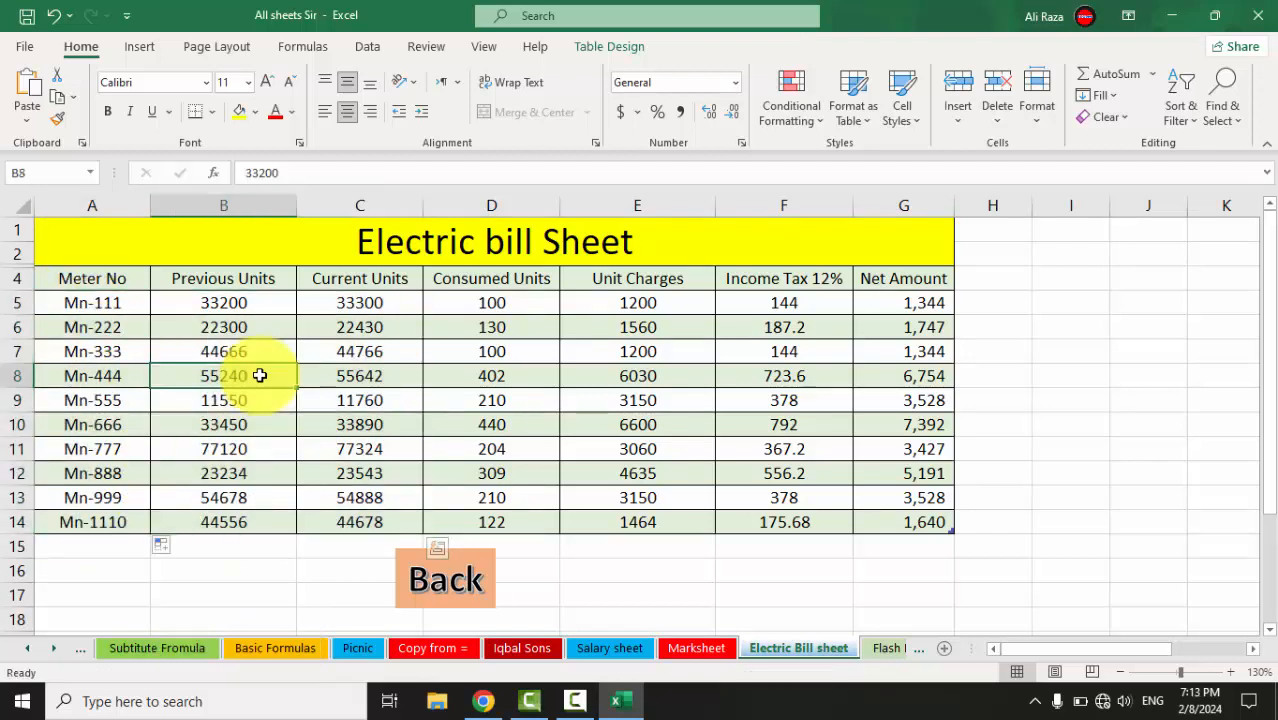
pyautogui.click(227, 282)
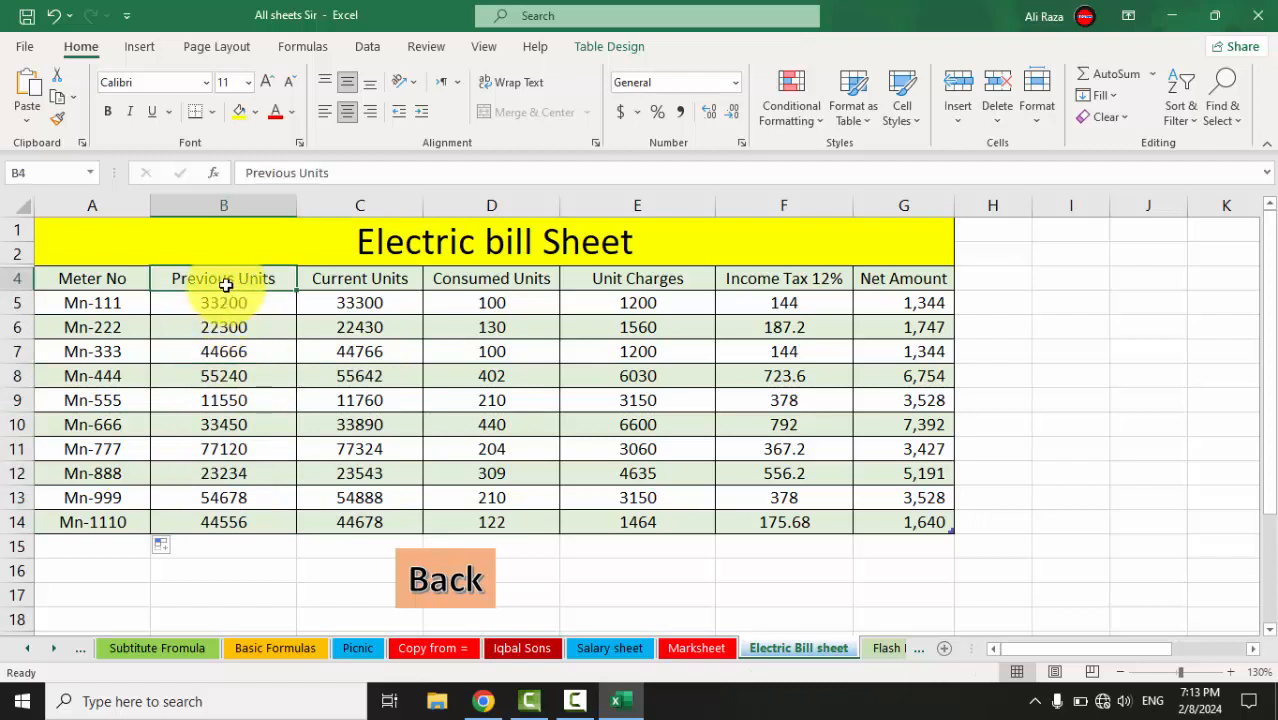
pyautogui.click(337, 282)
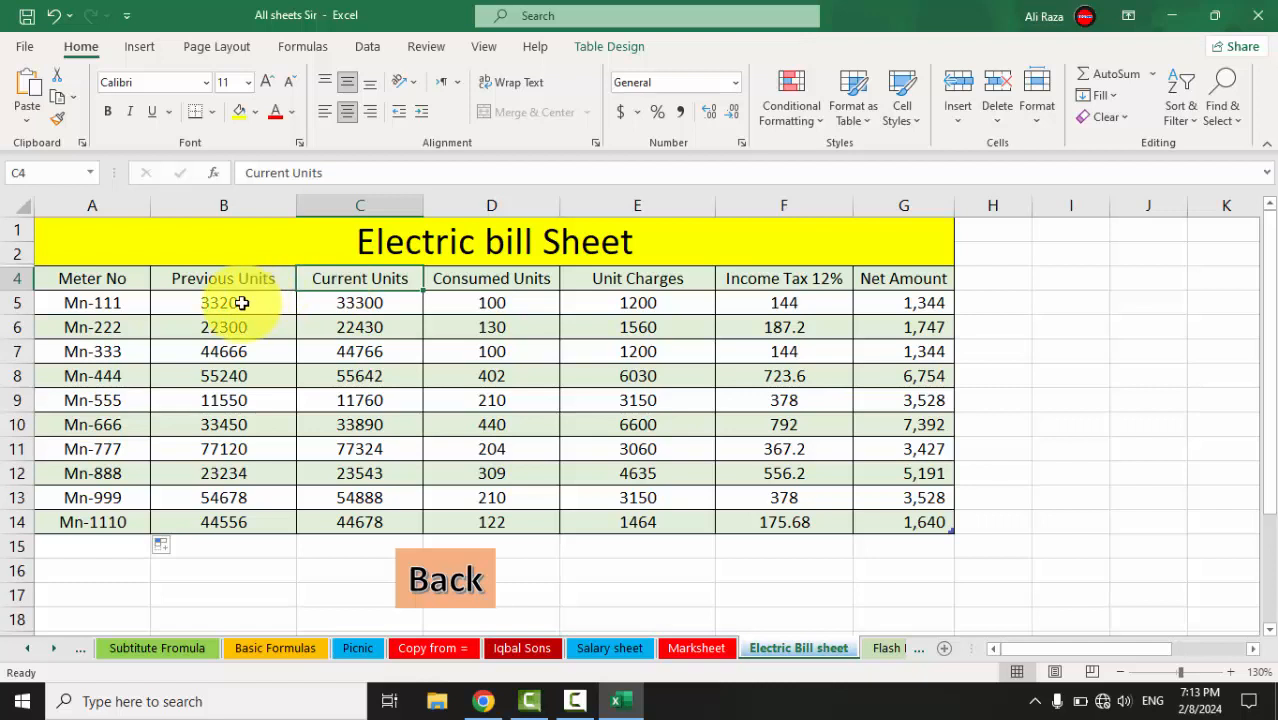
pyautogui.moveTo(242, 302); pyautogui.dragTo(365, 518)
pyautogui.click(363, 521)
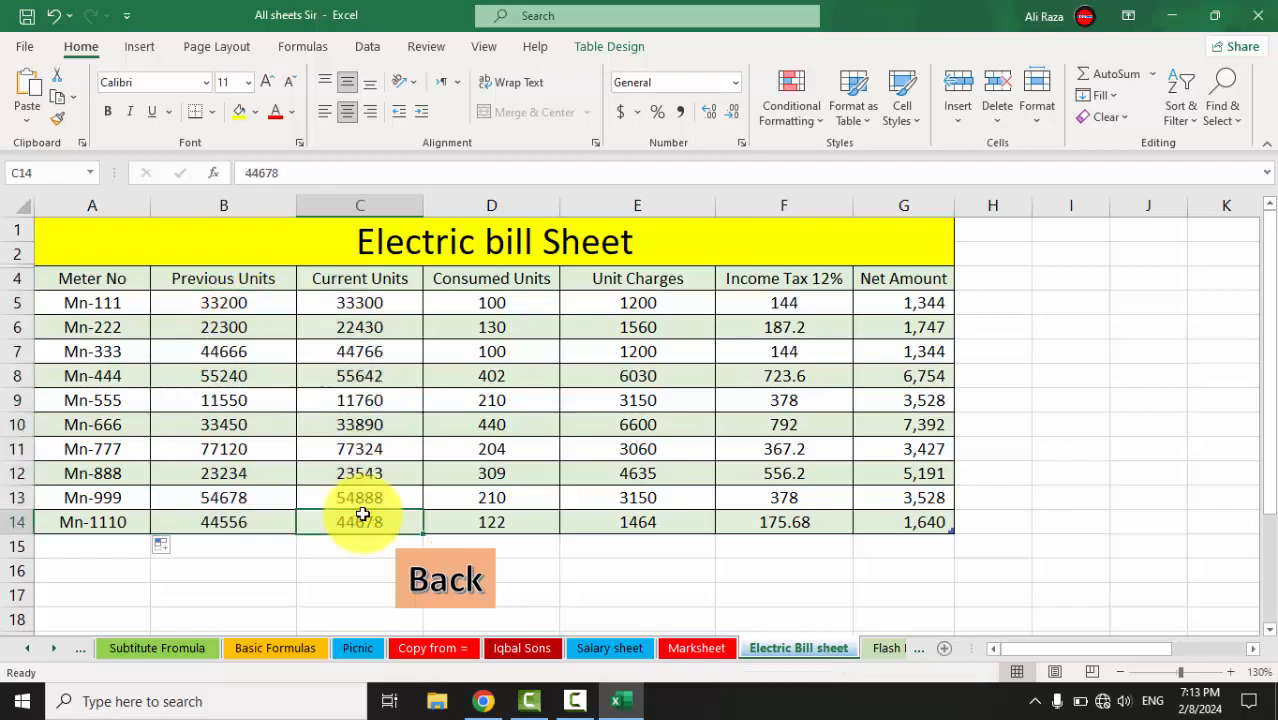
pyautogui.click(263, 305)
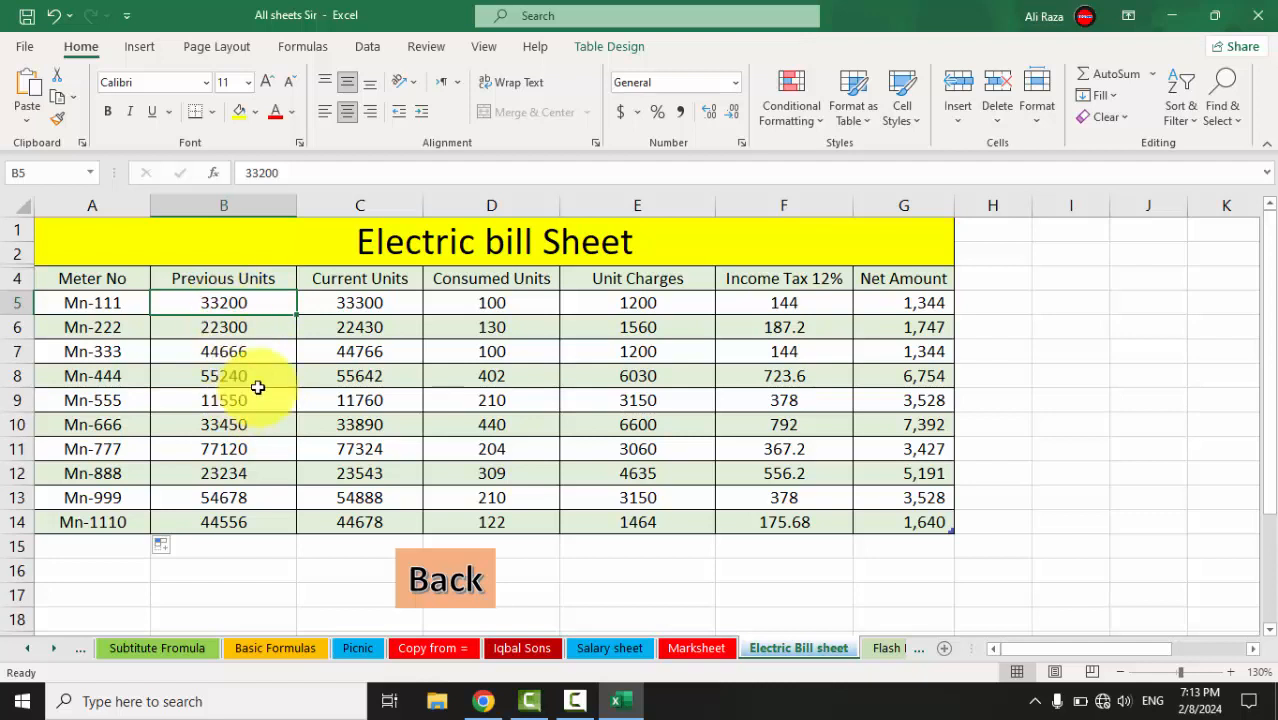
pyautogui.click(340, 306)
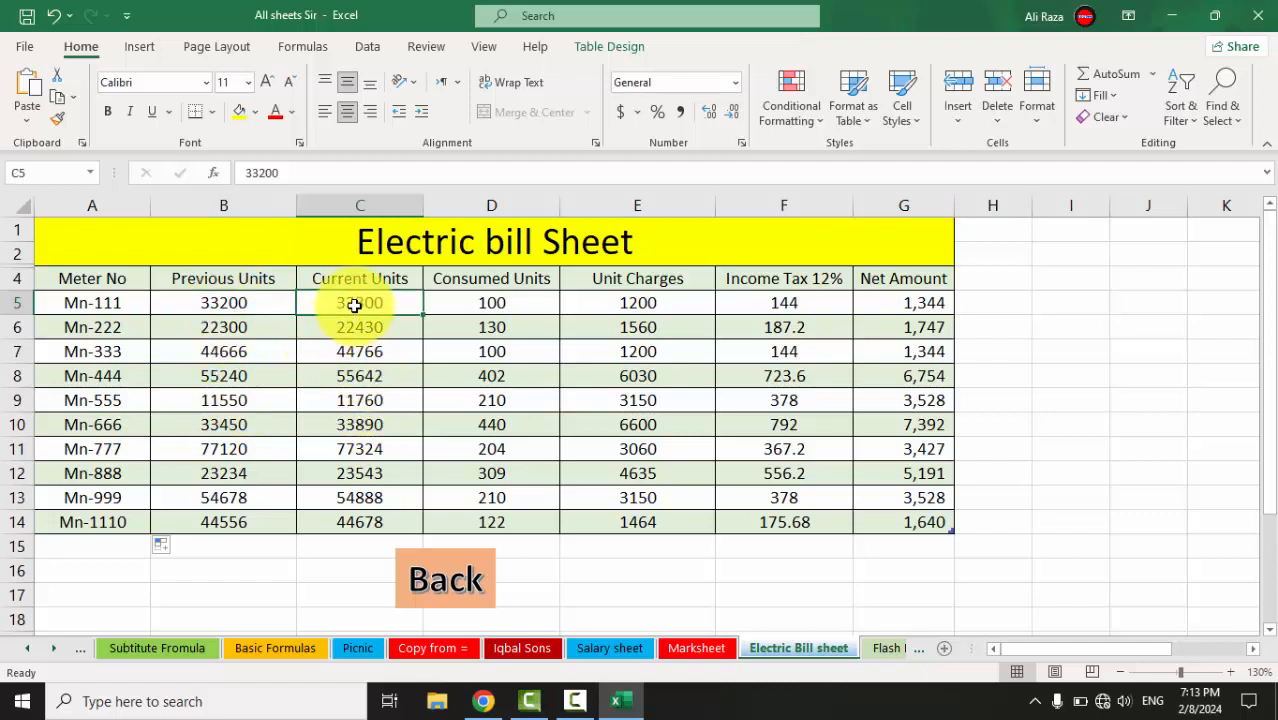
pyautogui.click(252, 302)
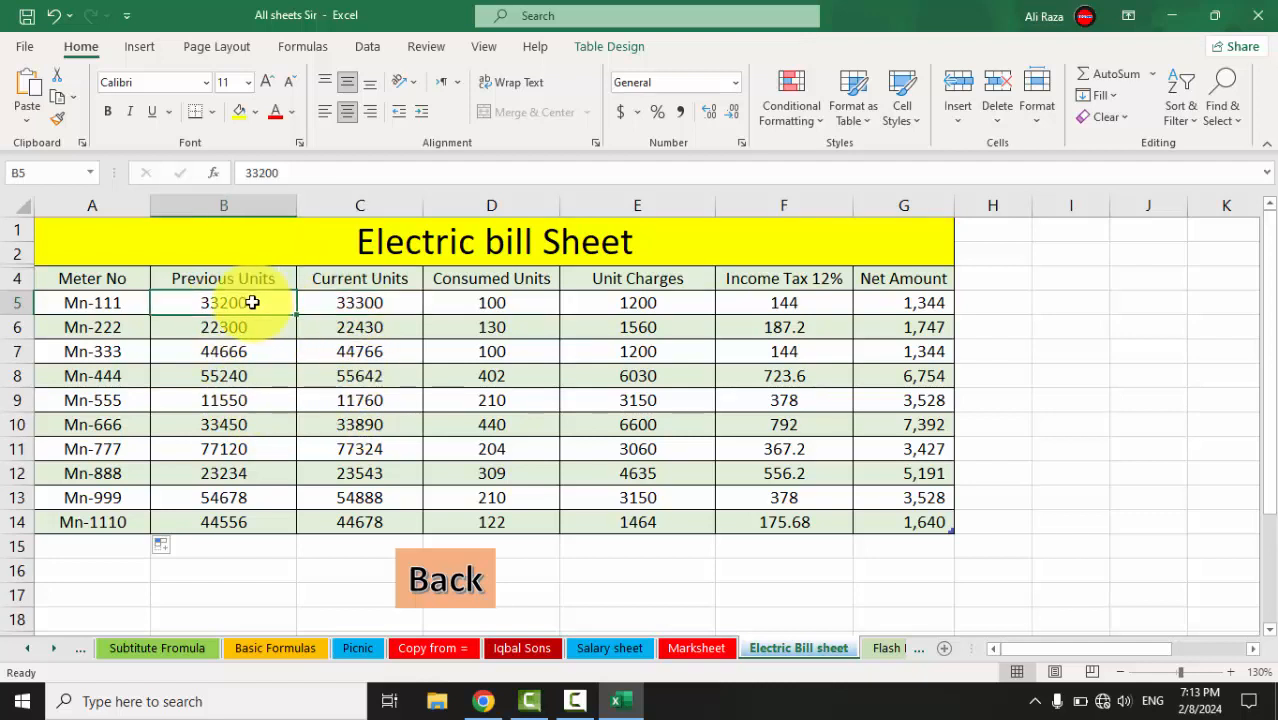
pyautogui.click(351, 305)
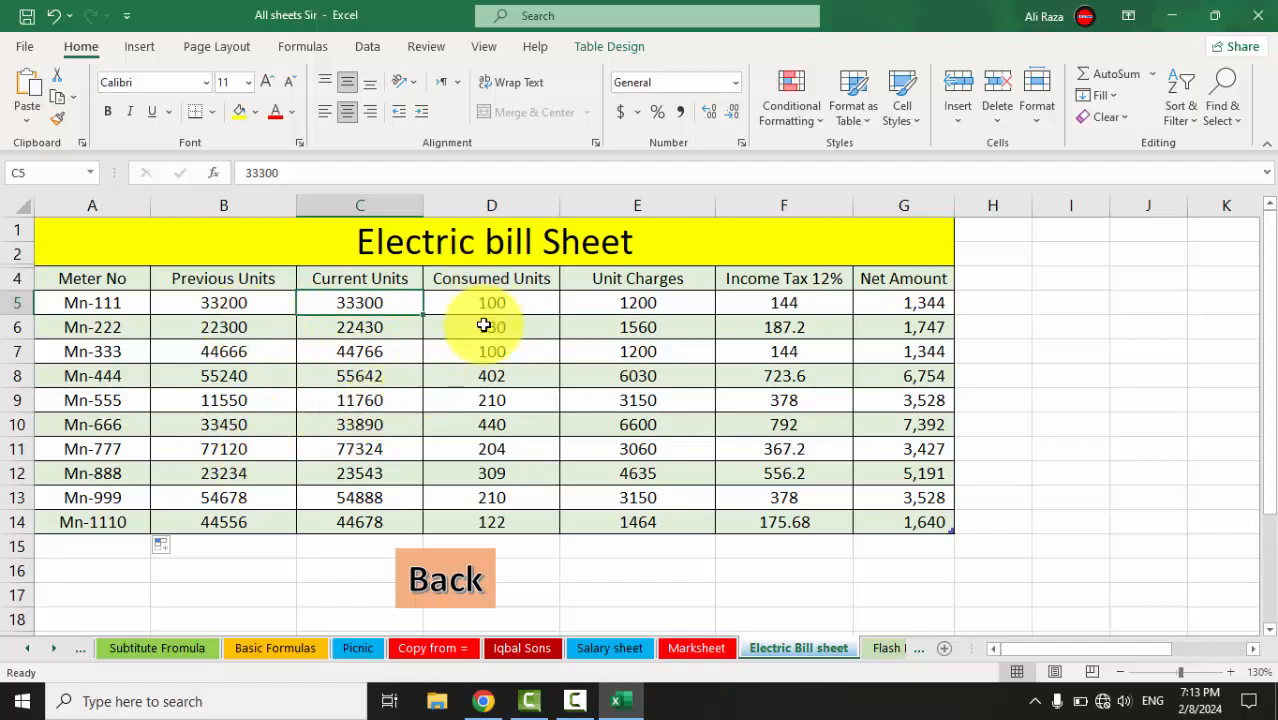
# Clear the first meter's Consumed Units, Unit Charges, Income Tax and Net Amount in D5:G5
pyautogui.click(512, 303)
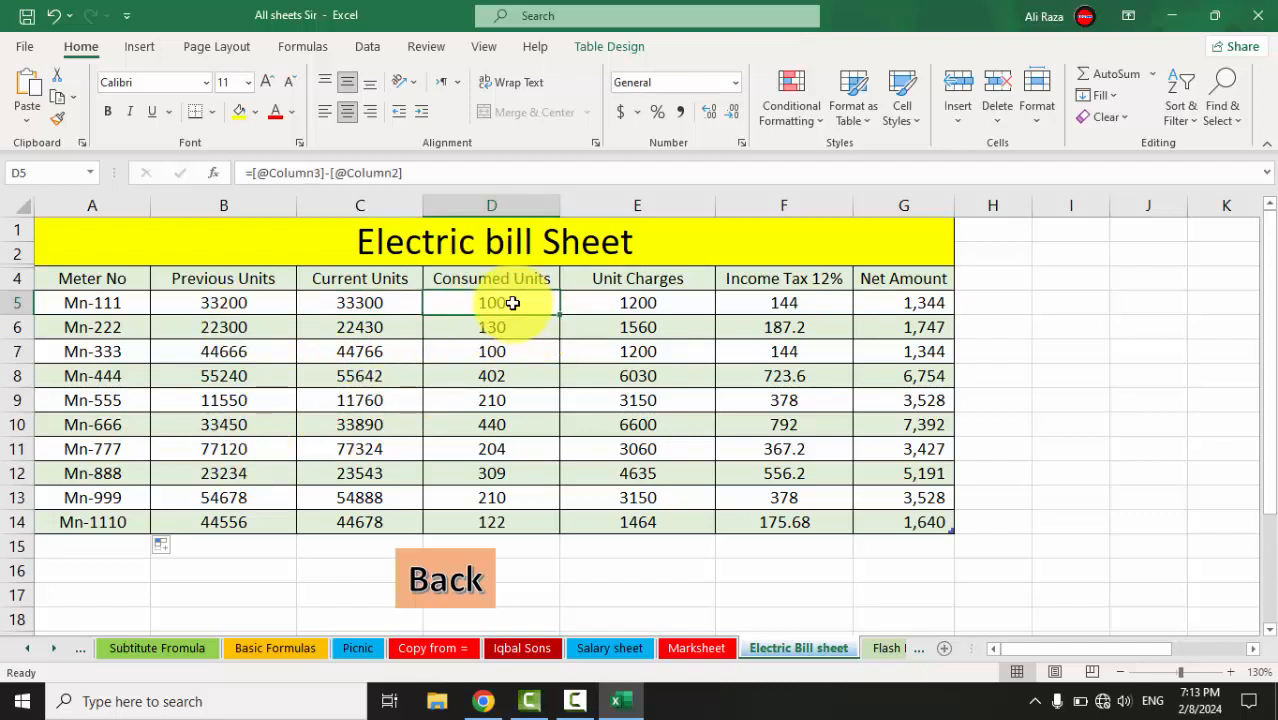
pyautogui.moveTo(512, 303); pyautogui.dragTo(877, 293)
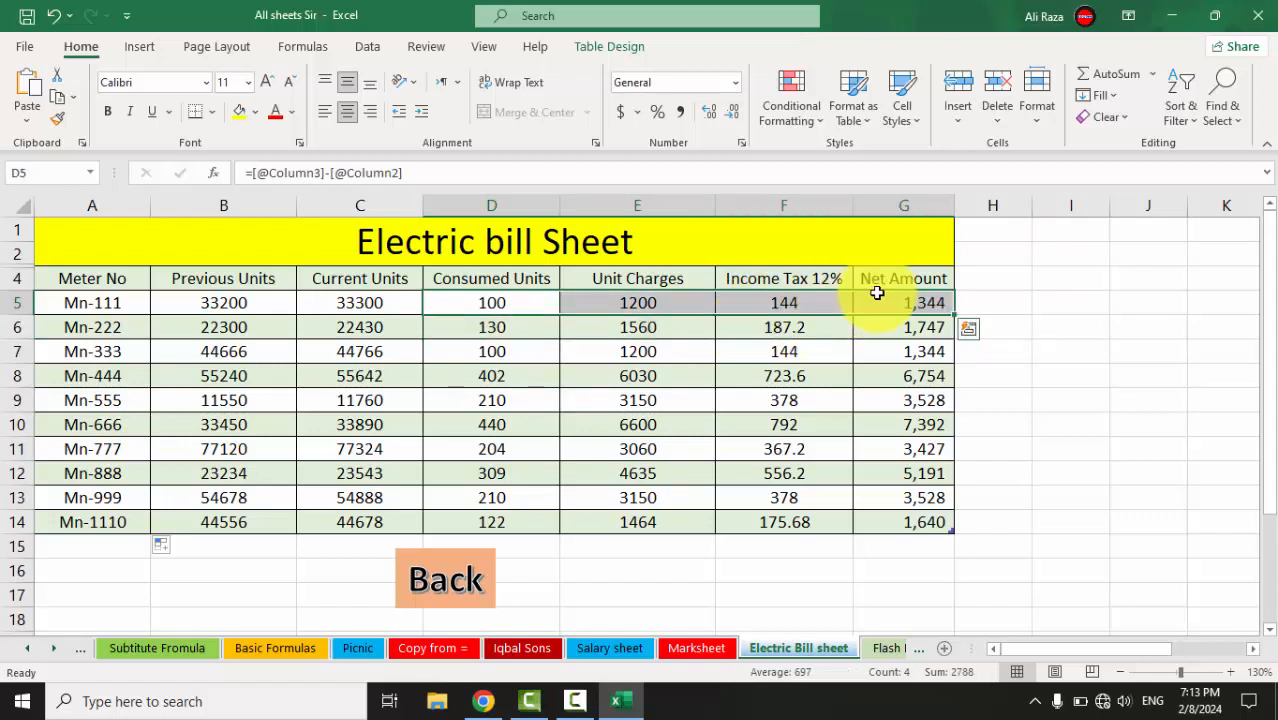
pyautogui.hotkey('alt', 'h')
pyautogui.press('e')
pyautogui.press('a')
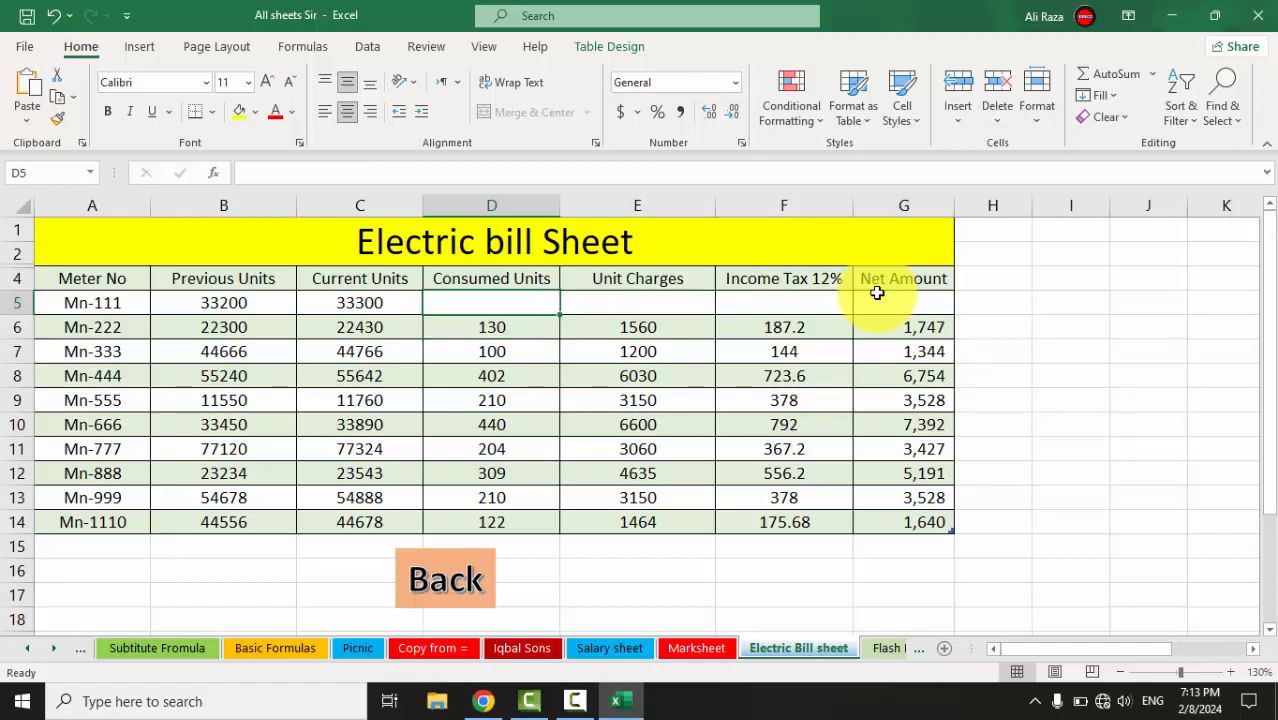
# Enter the formula =C5-B5 in D5 to calculate the first meter's consumed units
pyautogui.write('=')
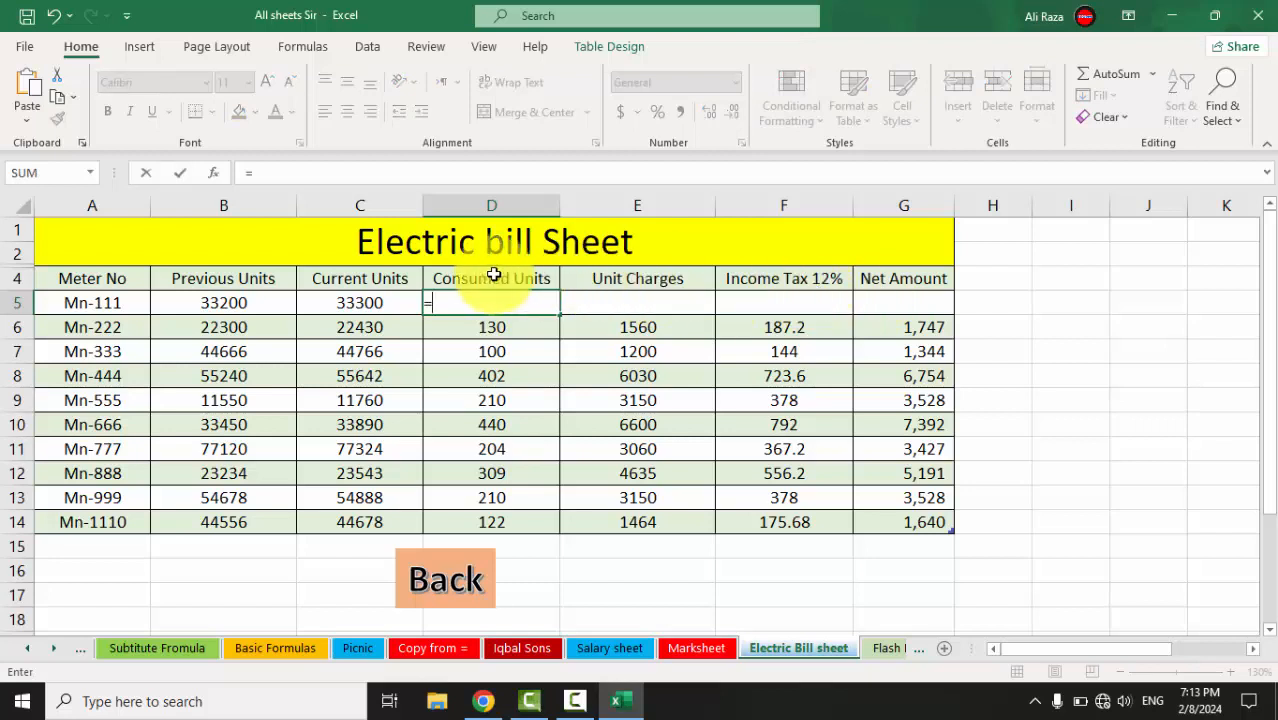
pyautogui.click(364, 306)
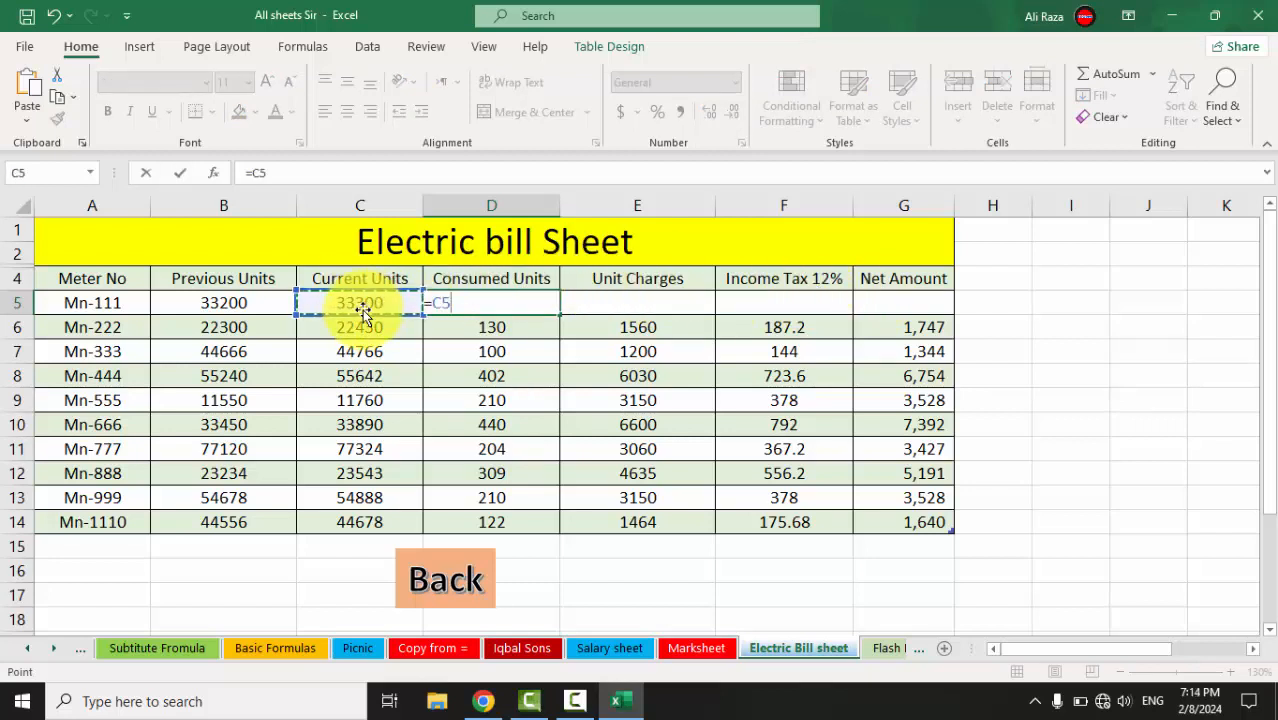
pyautogui.click(240, 306)
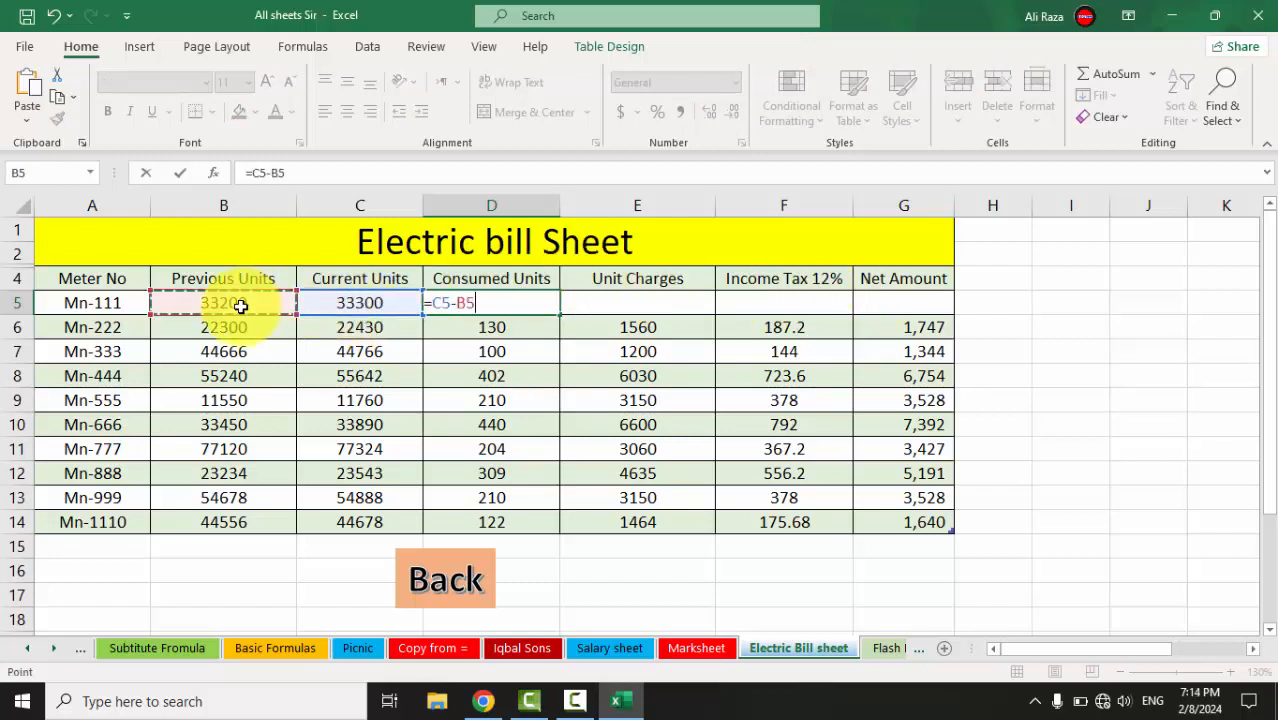
pyautogui.press('Return')
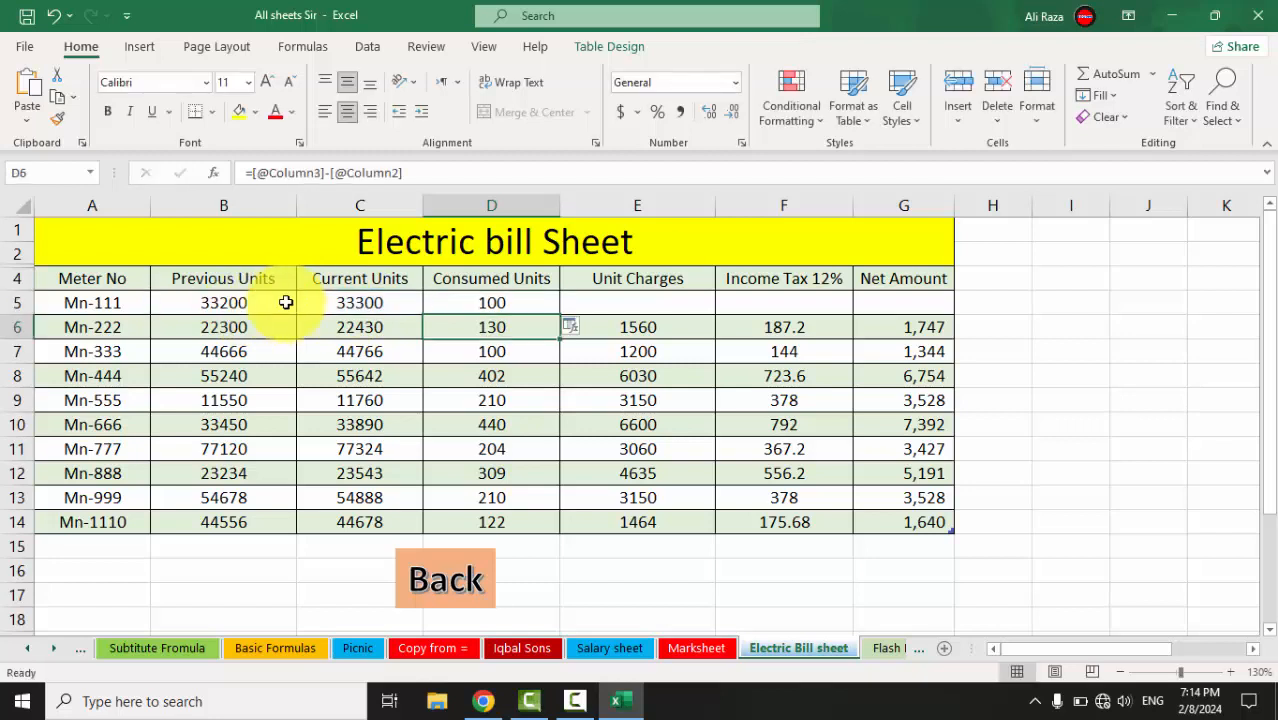
pyautogui.click(500, 297)
# Enter =IF(D5<200,D5*12,D5*15) in E5 to calculate the first meter's unit charges
pyautogui.click(610, 310)
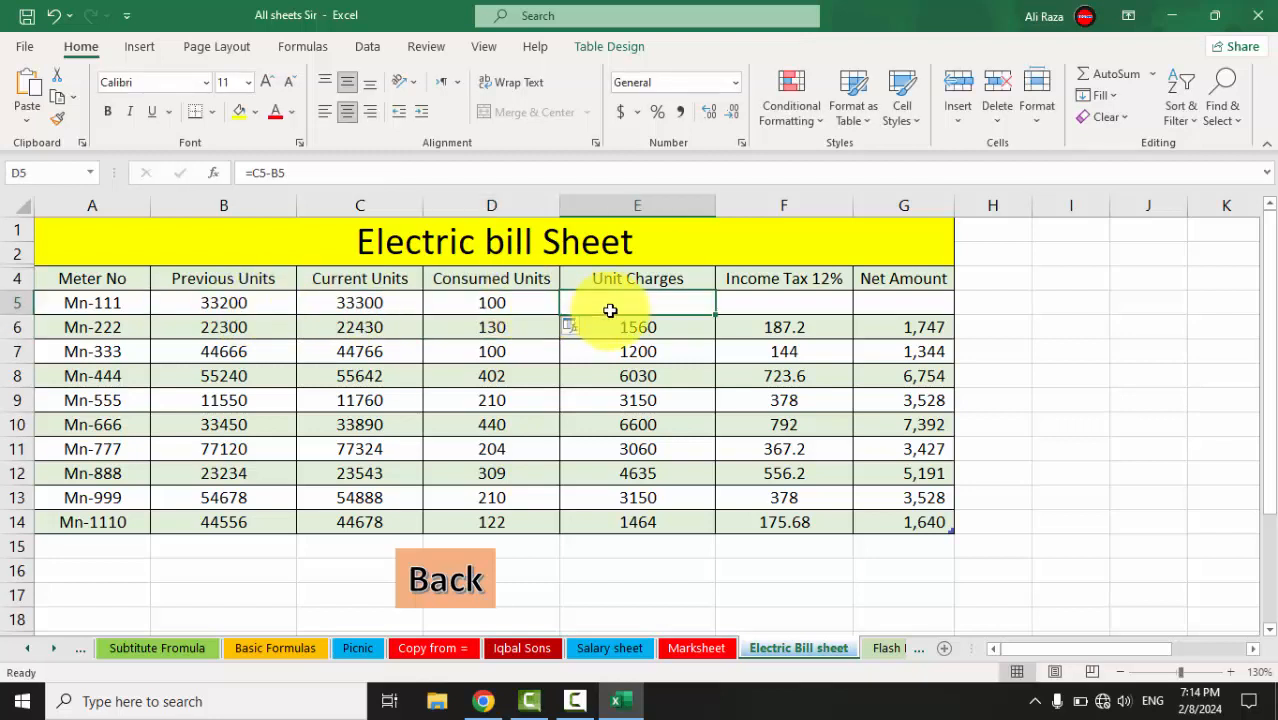
pyautogui.click(515, 308)
pyautogui.click(604, 298)
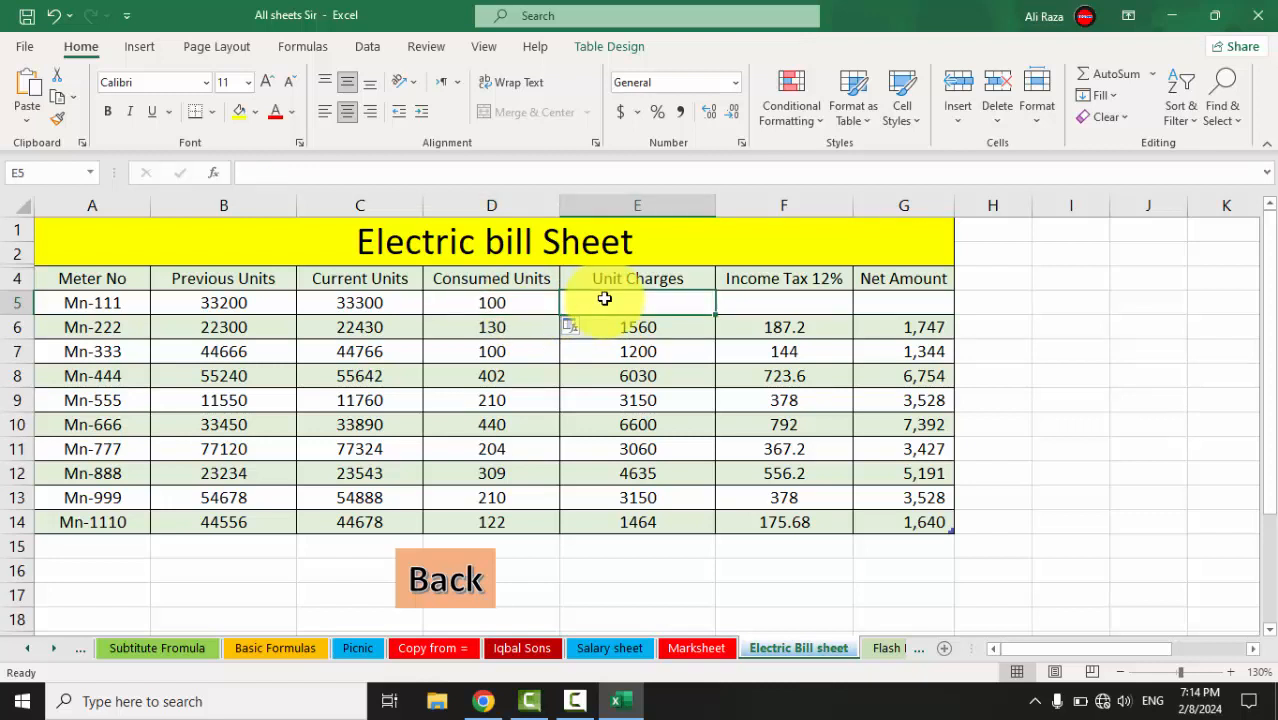
pyautogui.write('=if(')
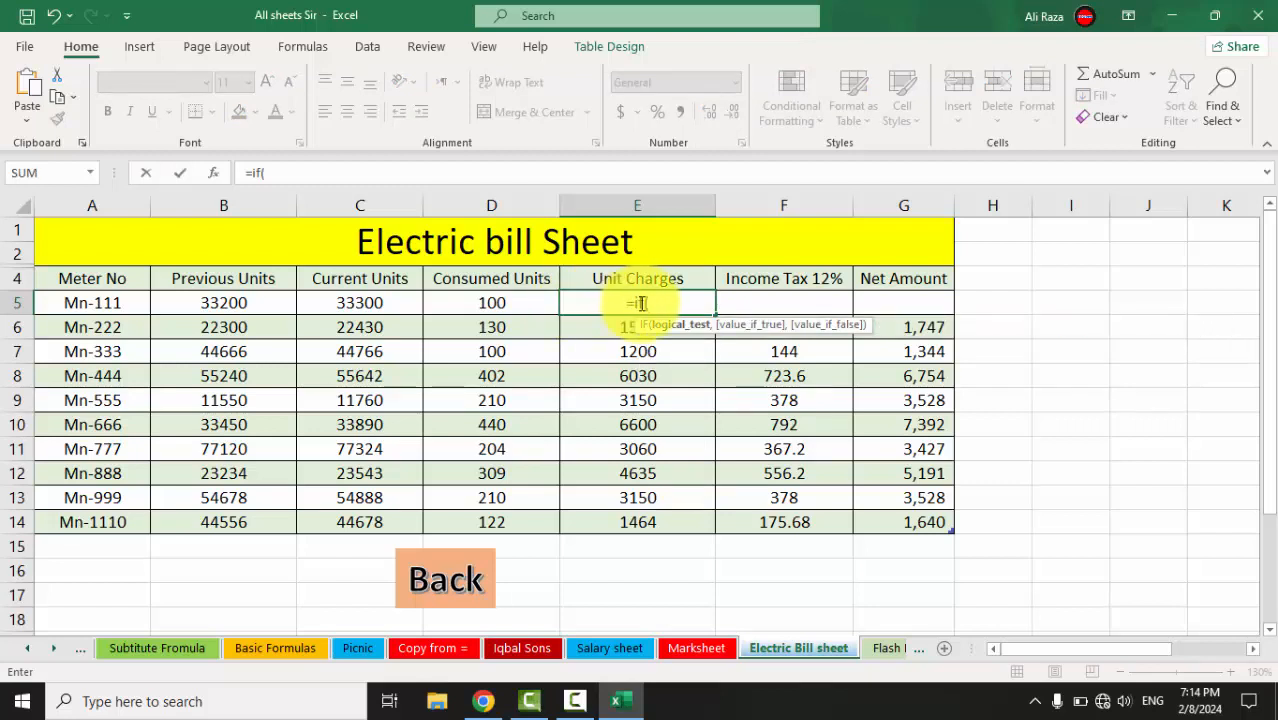
pyautogui.click(497, 302)
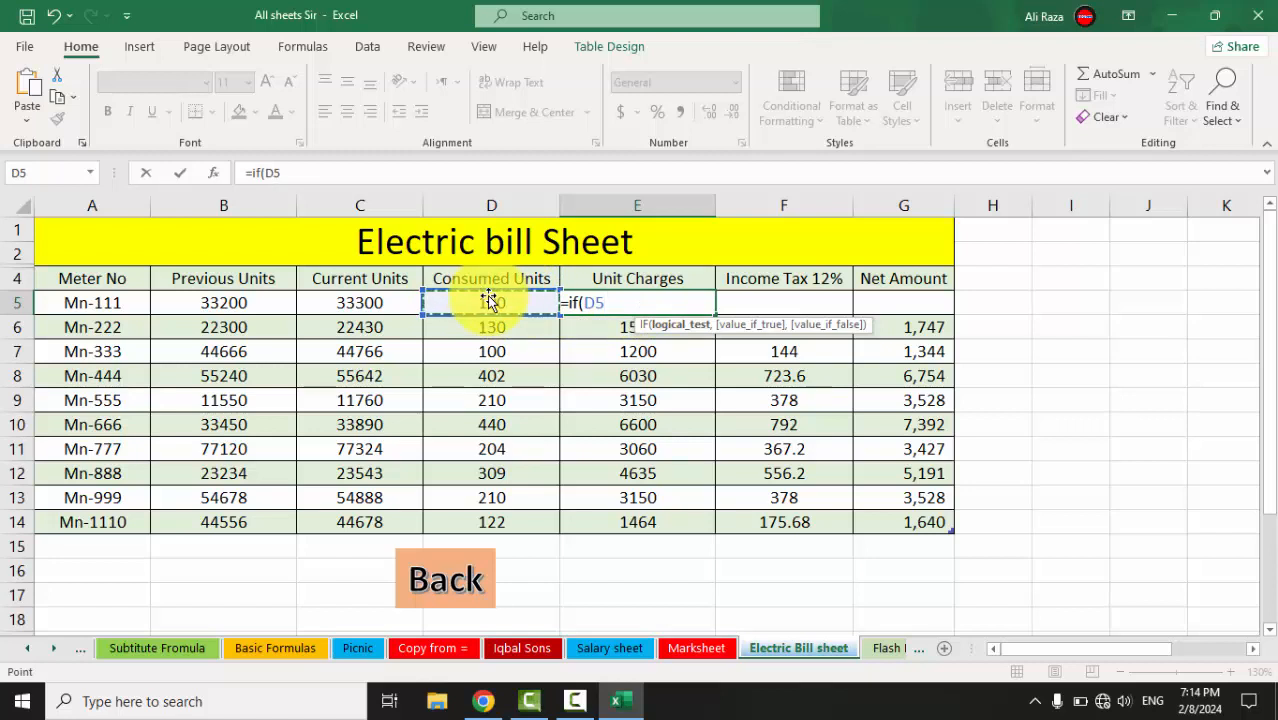
pyautogui.write('<20')
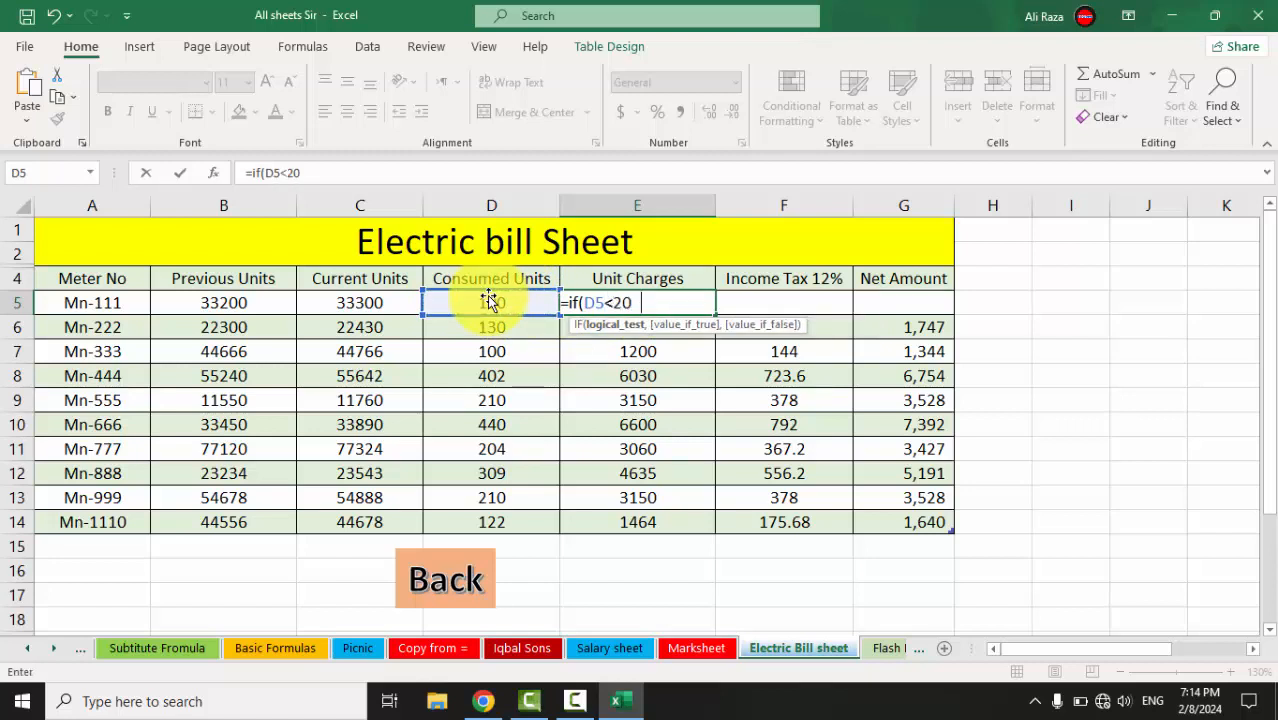
pyautogui.write('0,')
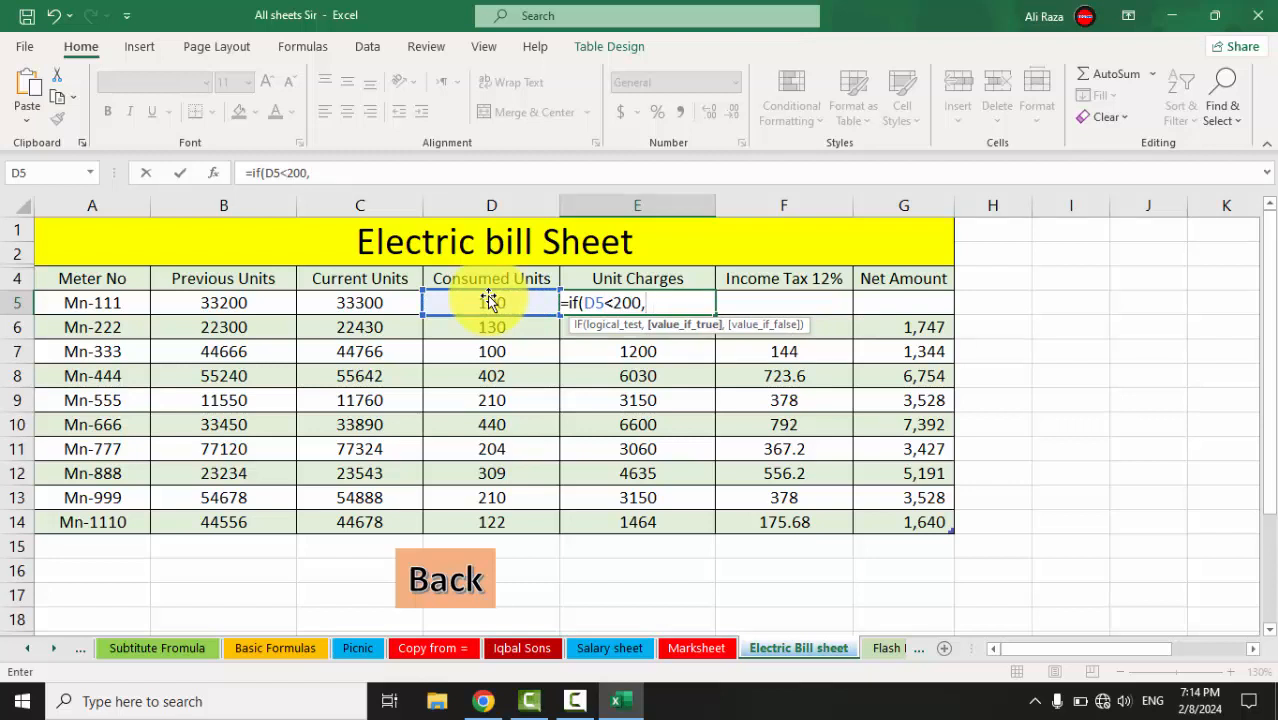
pyautogui.click(482, 301)
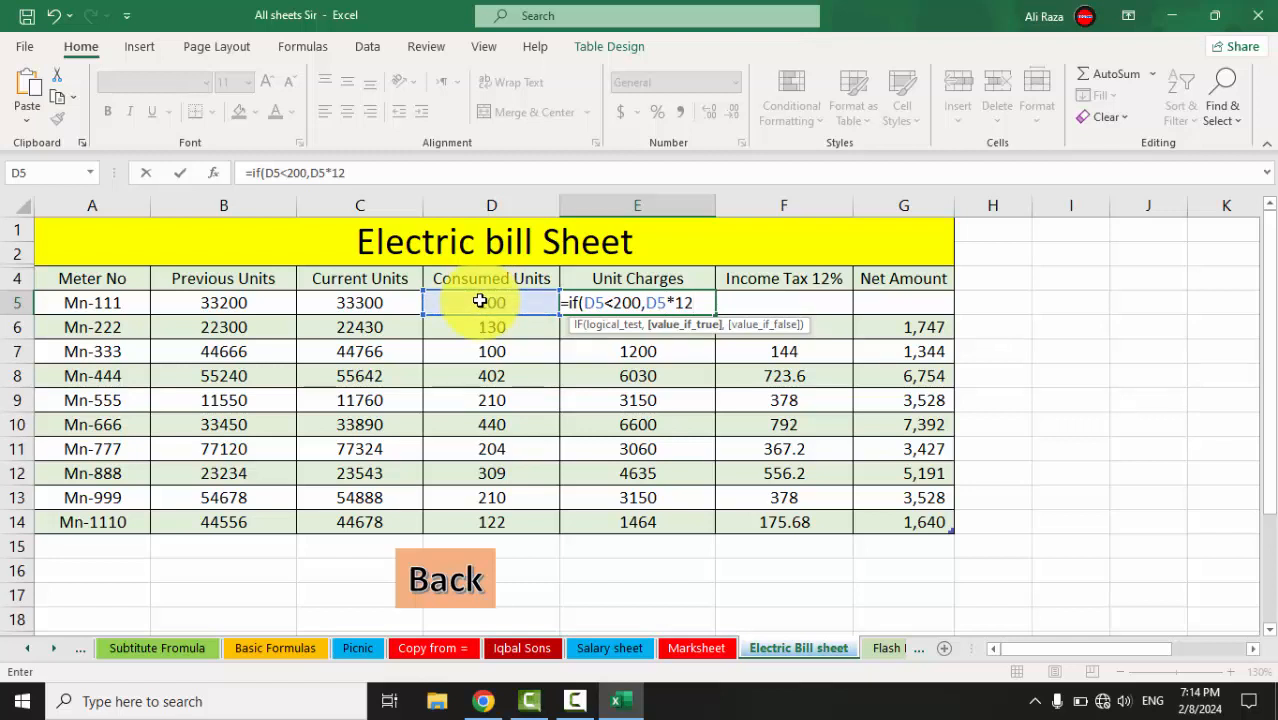
pyautogui.write('*12,')
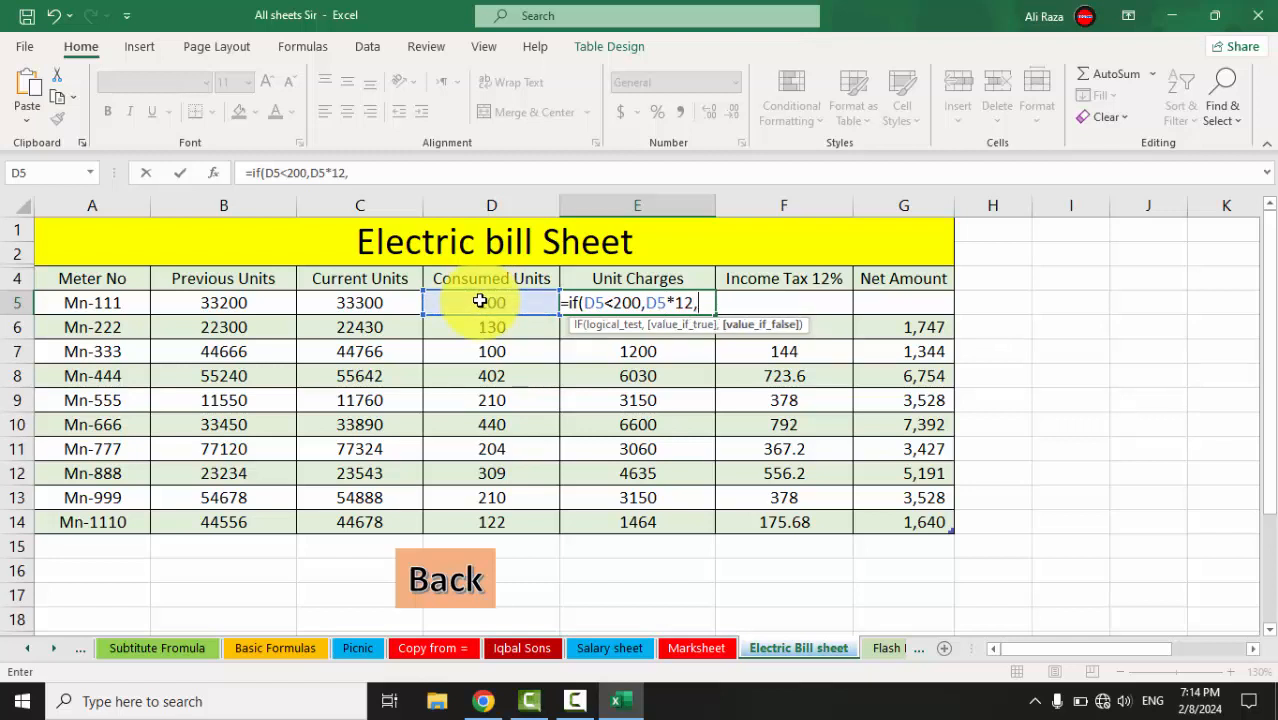
pyautogui.click(480, 301)
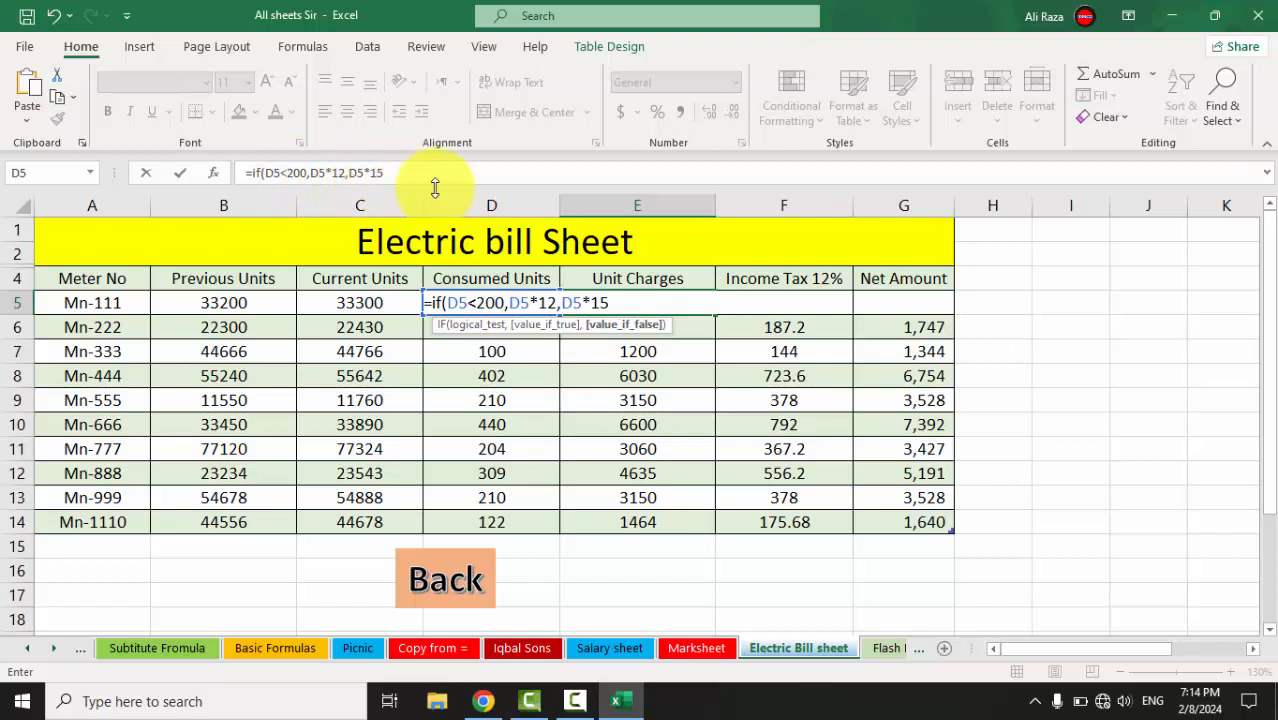
pyautogui.press('Return')
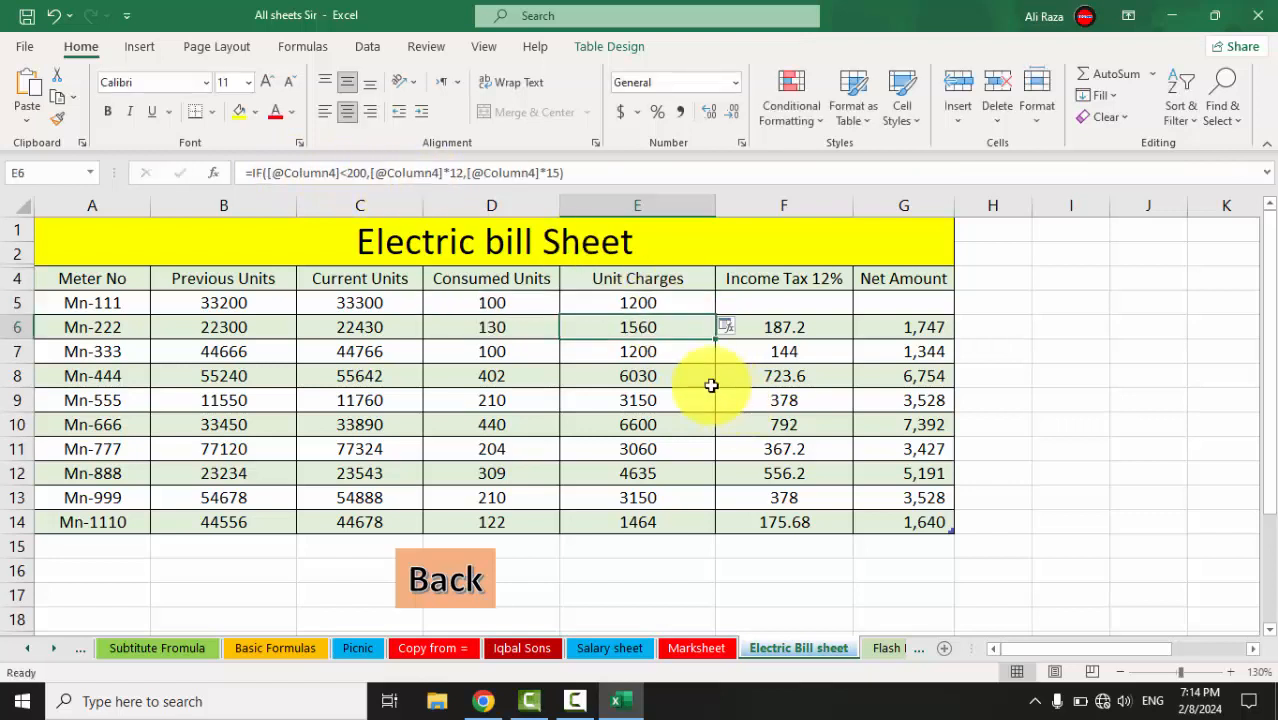
pyautogui.click(659, 305)
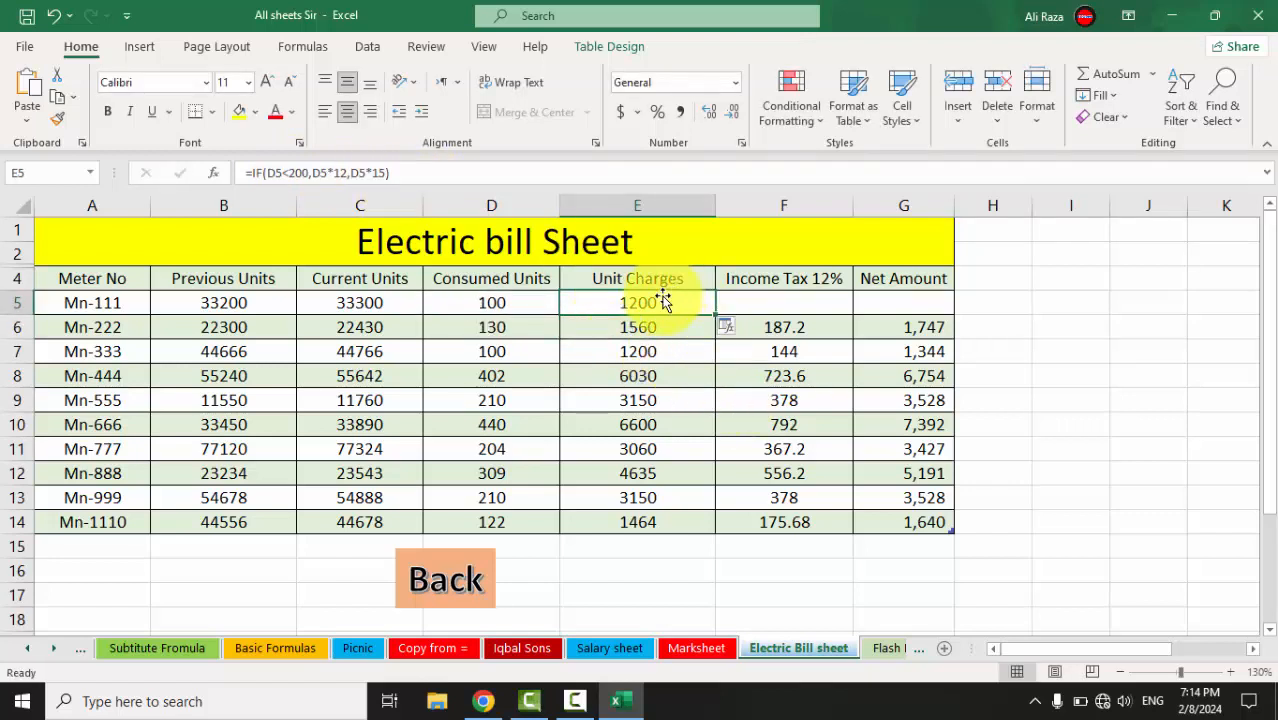
# Enter the formula =E5*12% in F5 to calculate the income tax on the first meter's unit charges
pyautogui.click(767, 310)
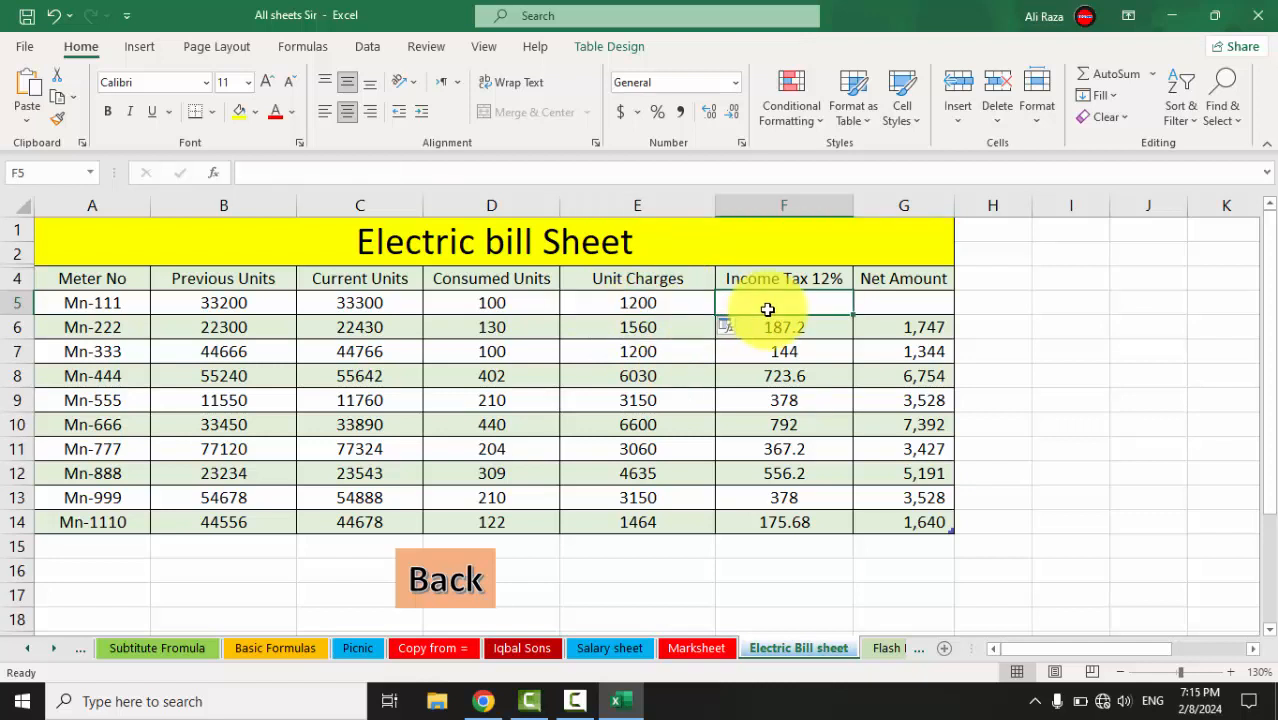
pyautogui.write('=')
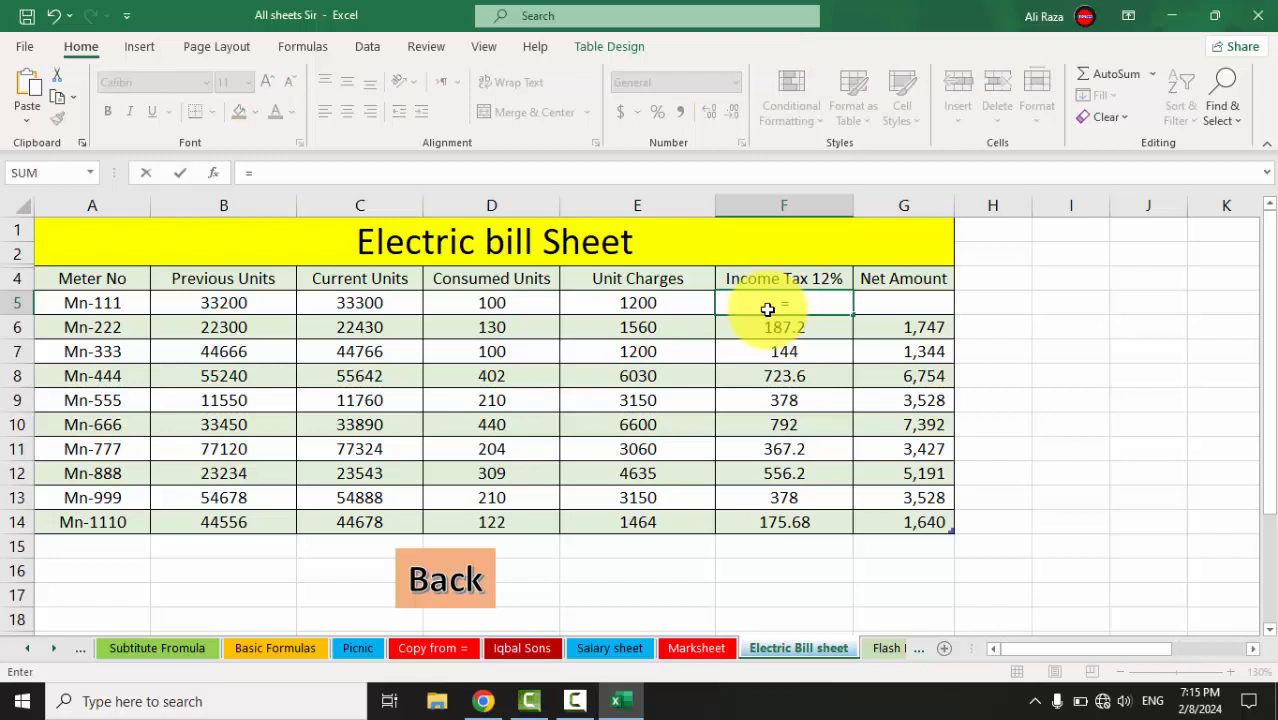
pyautogui.press('Left')
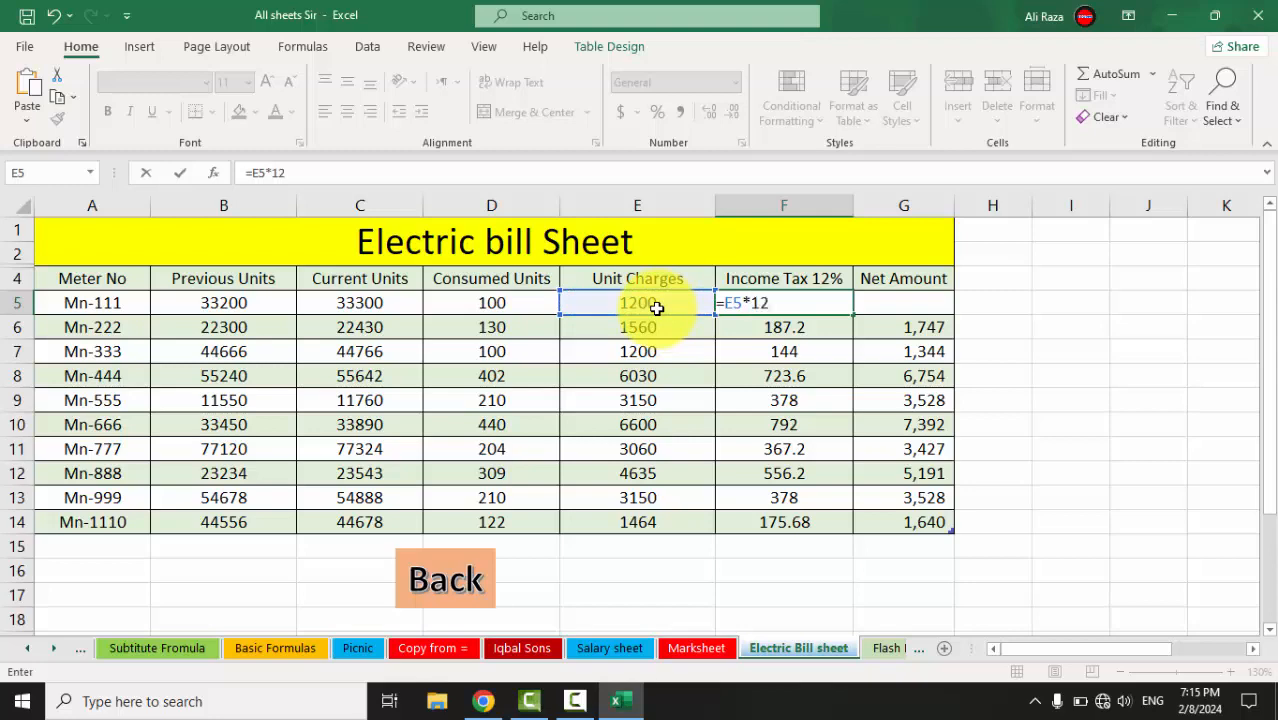
pyautogui.press('super')
pyautogui.write('%')
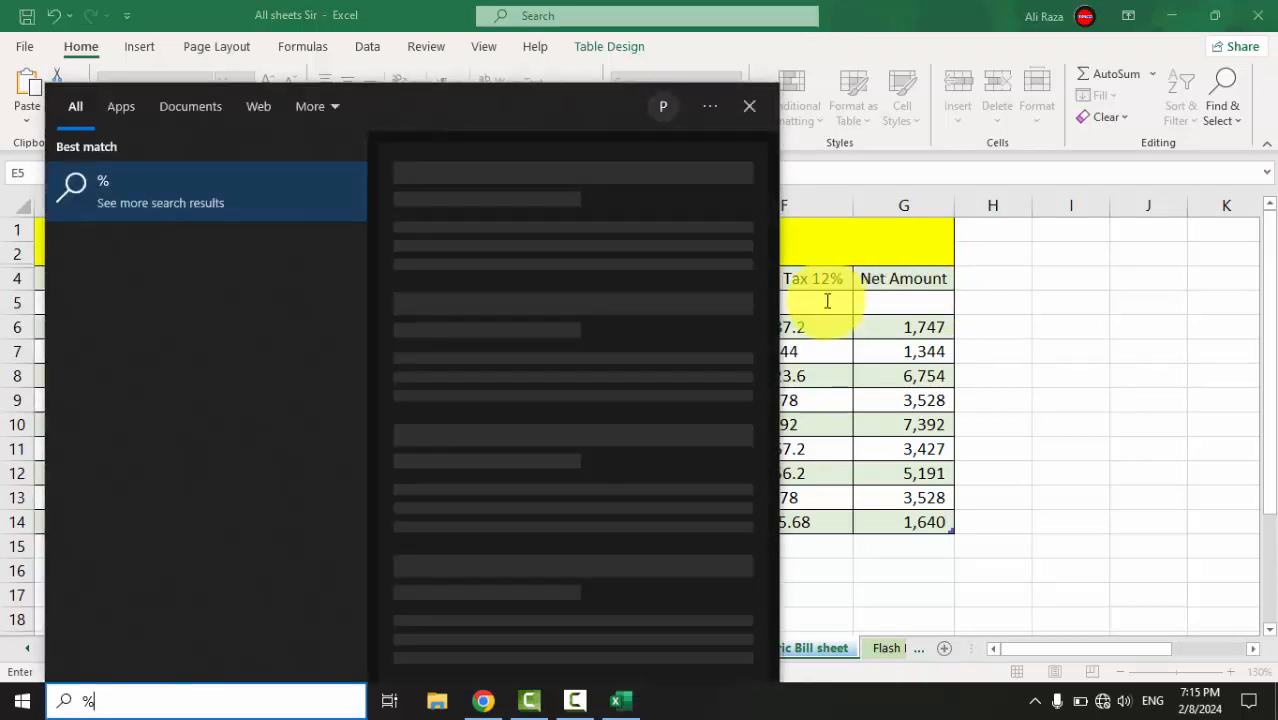
pyautogui.press('Escape')
pyautogui.write('*12')
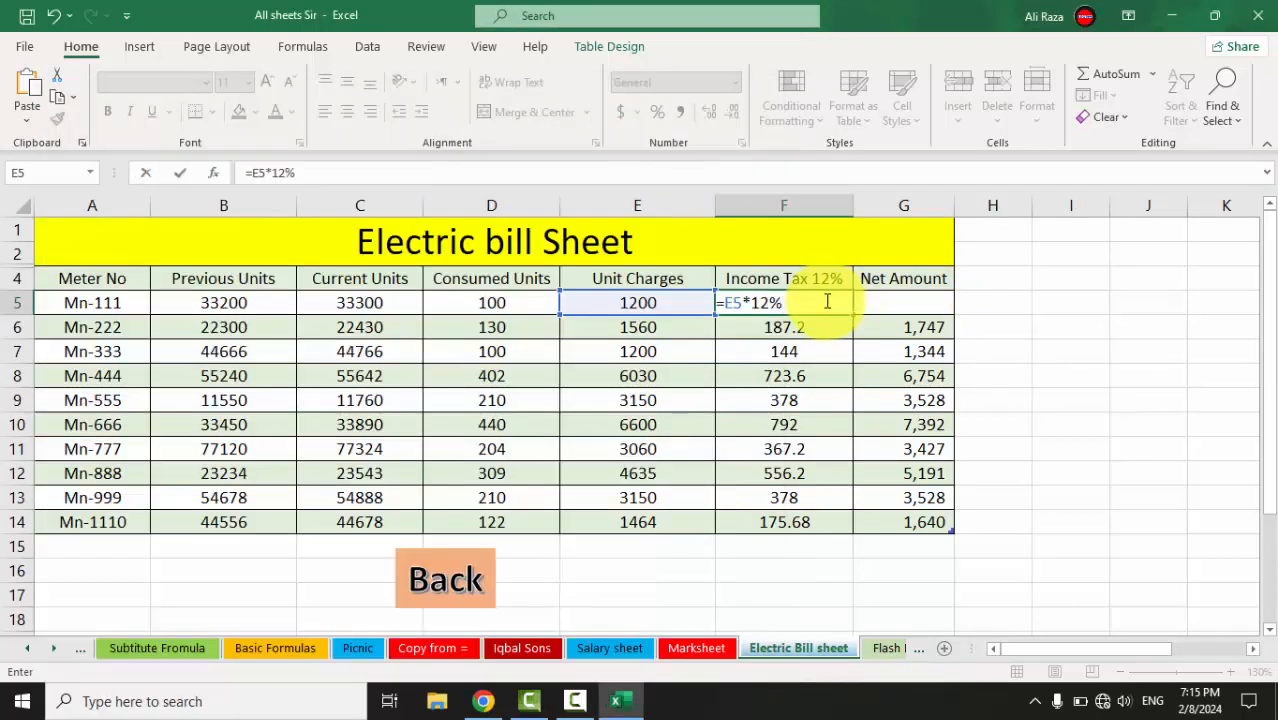
pyautogui.write('%')
pyautogui.press('Return')
pyautogui.click(788, 306)
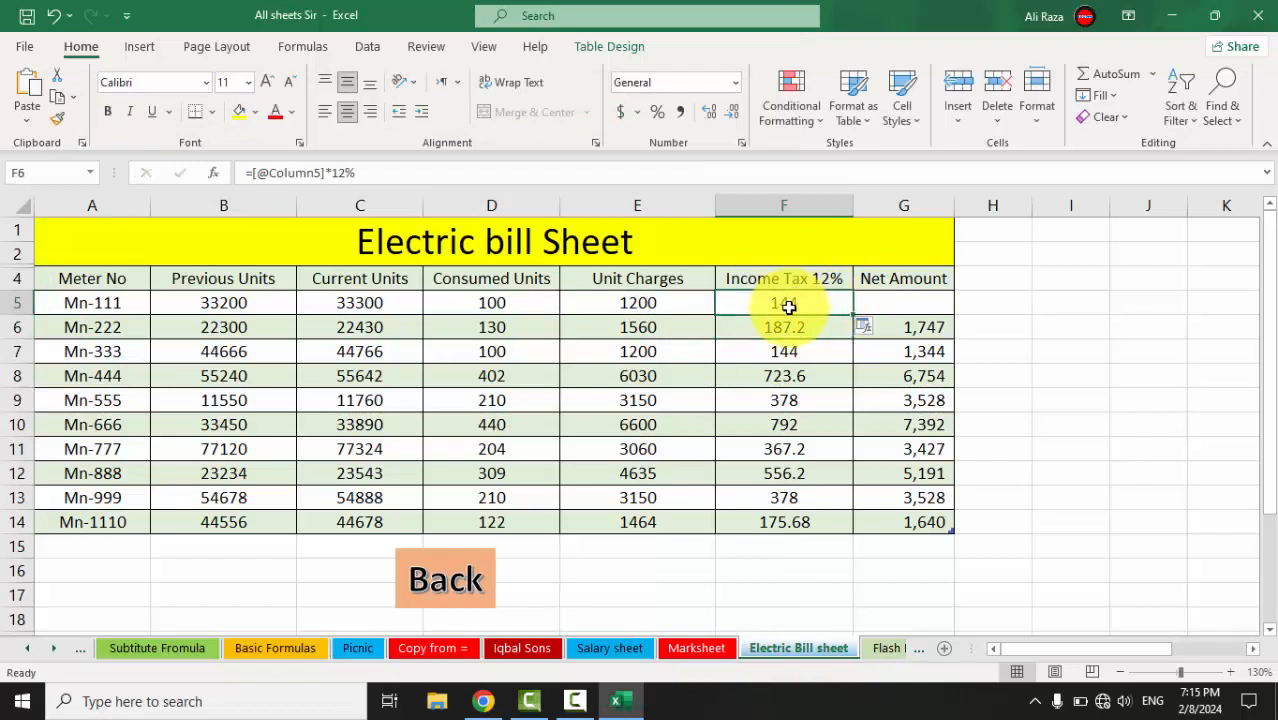
# Enter the formula =E5+F5 in G5 to calculate the first meter's net amount
pyautogui.click(868, 300)
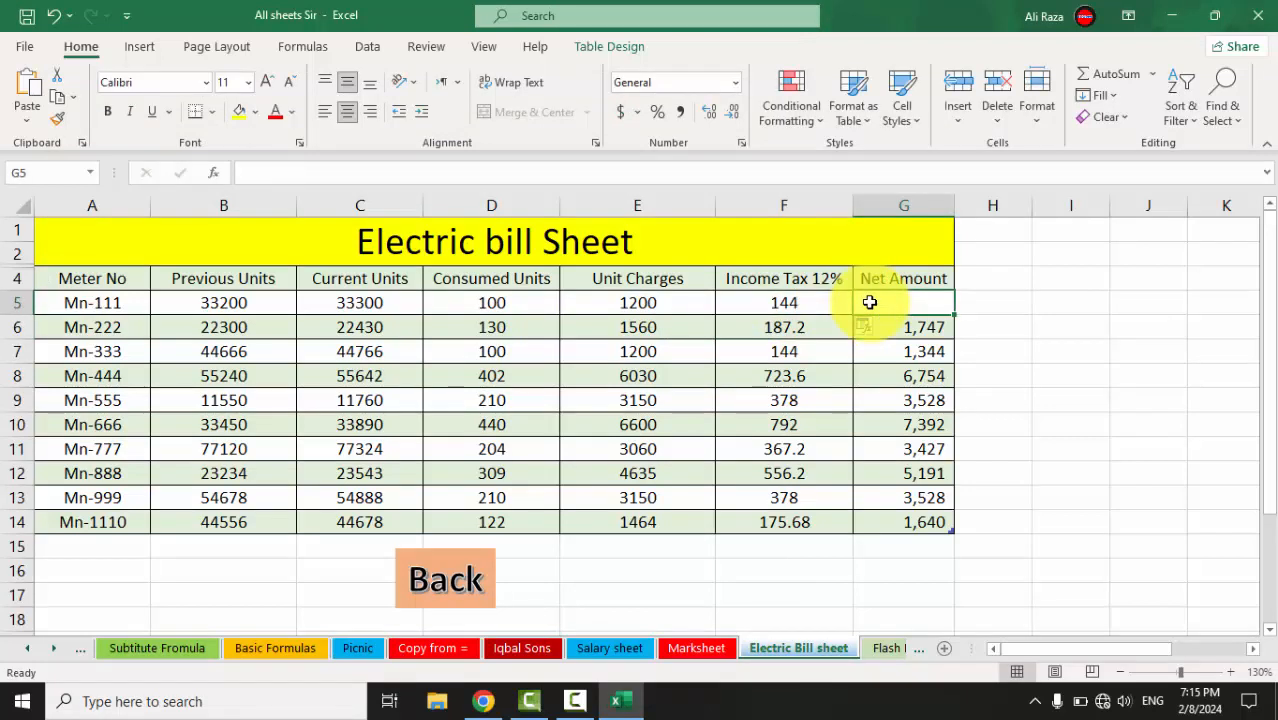
pyautogui.click(783, 306)
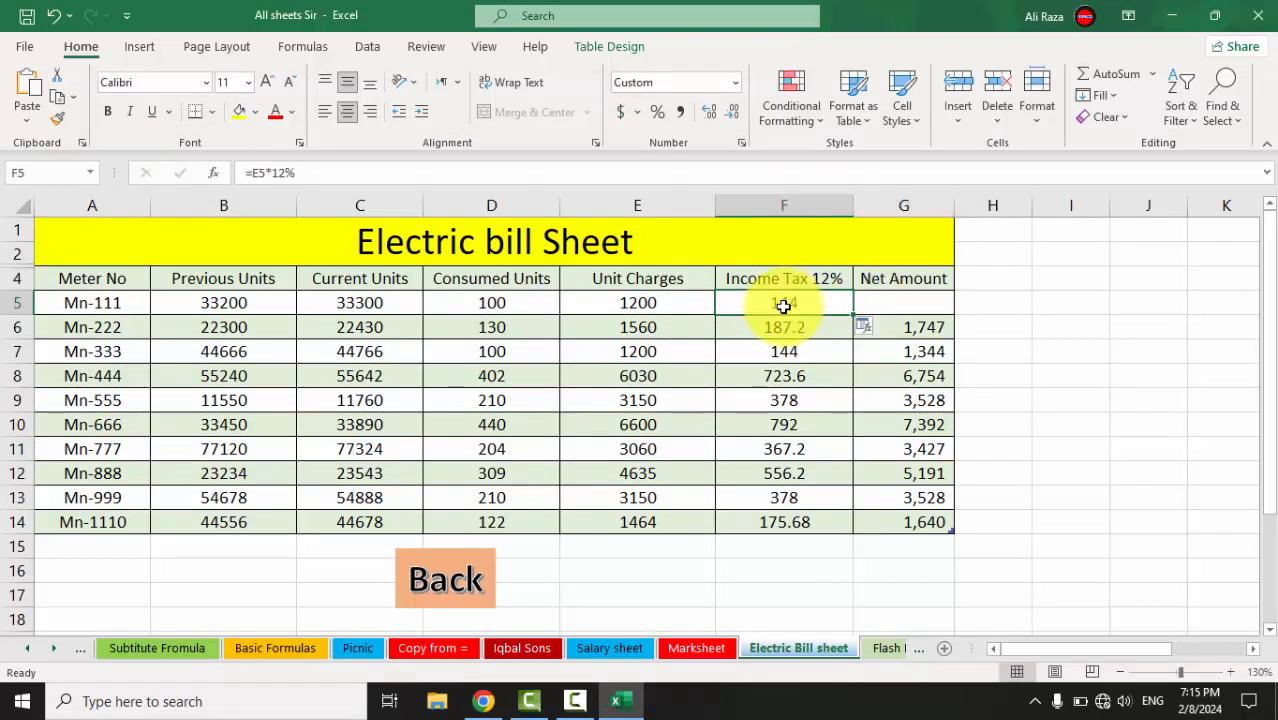
pyautogui.click(665, 306)
pyautogui.click(871, 307)
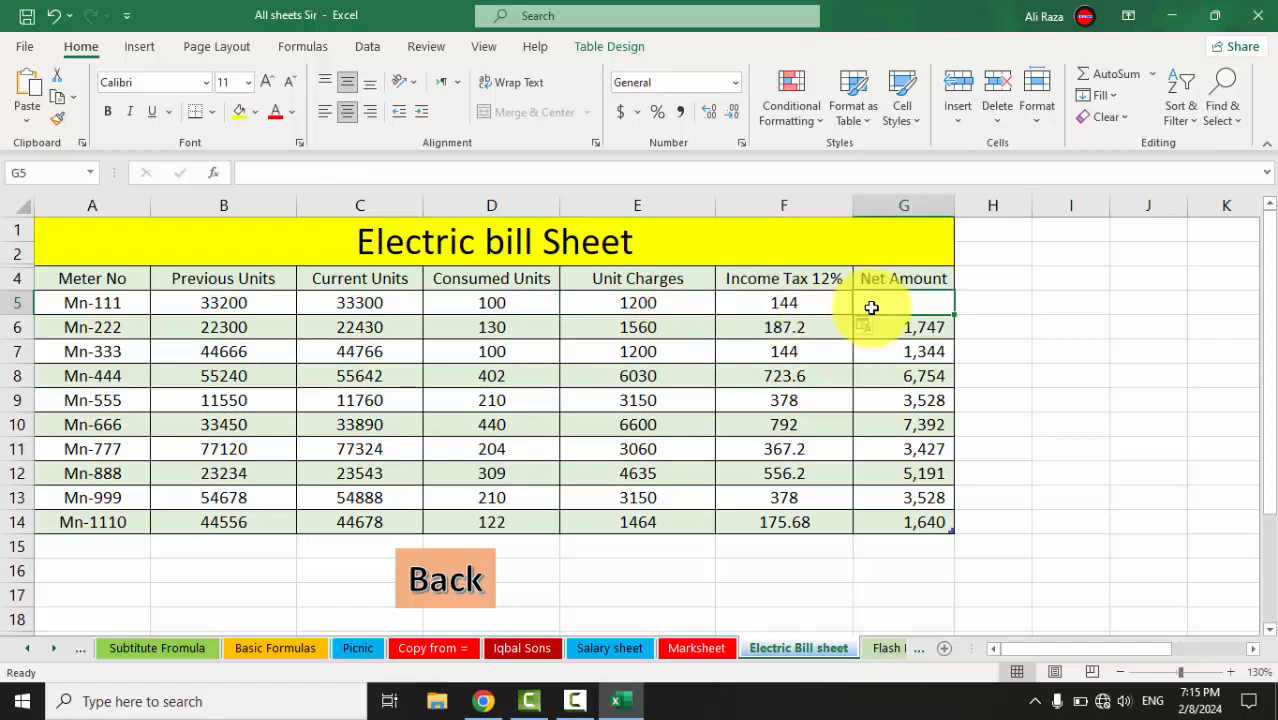
pyautogui.write('=')
pyautogui.press('Left')
pyautogui.press('Left')
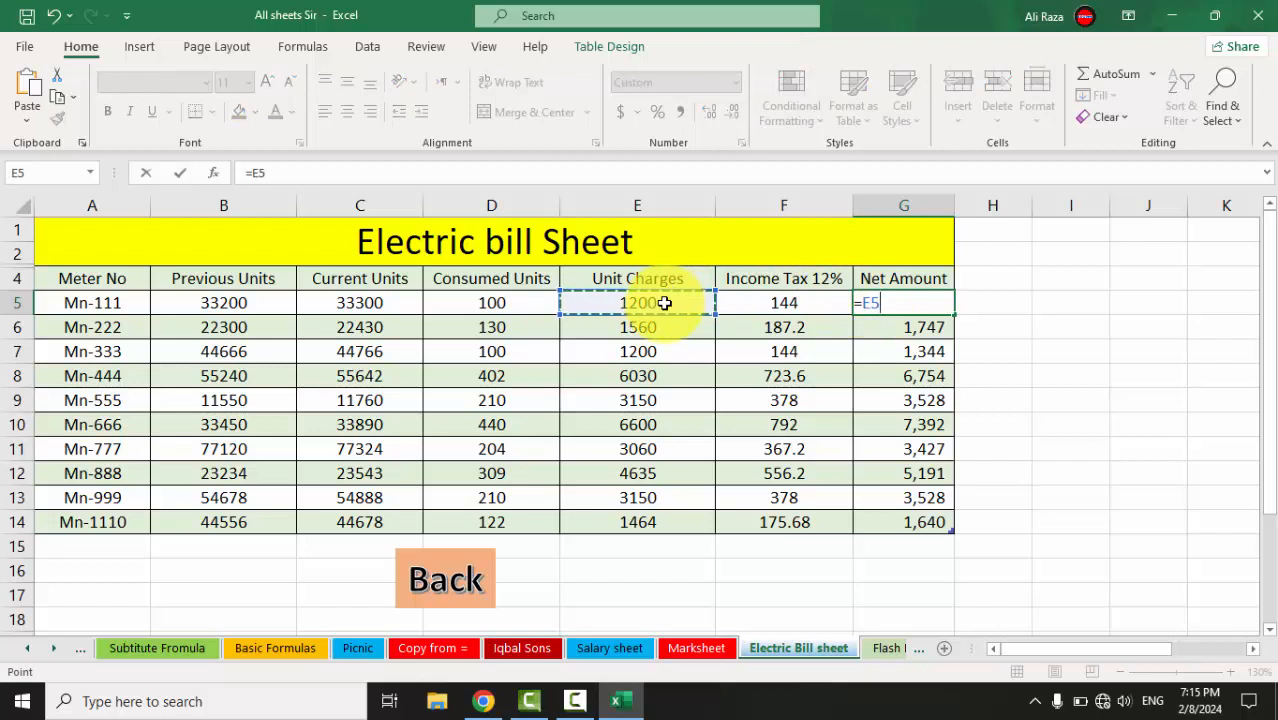
pyautogui.write('+')
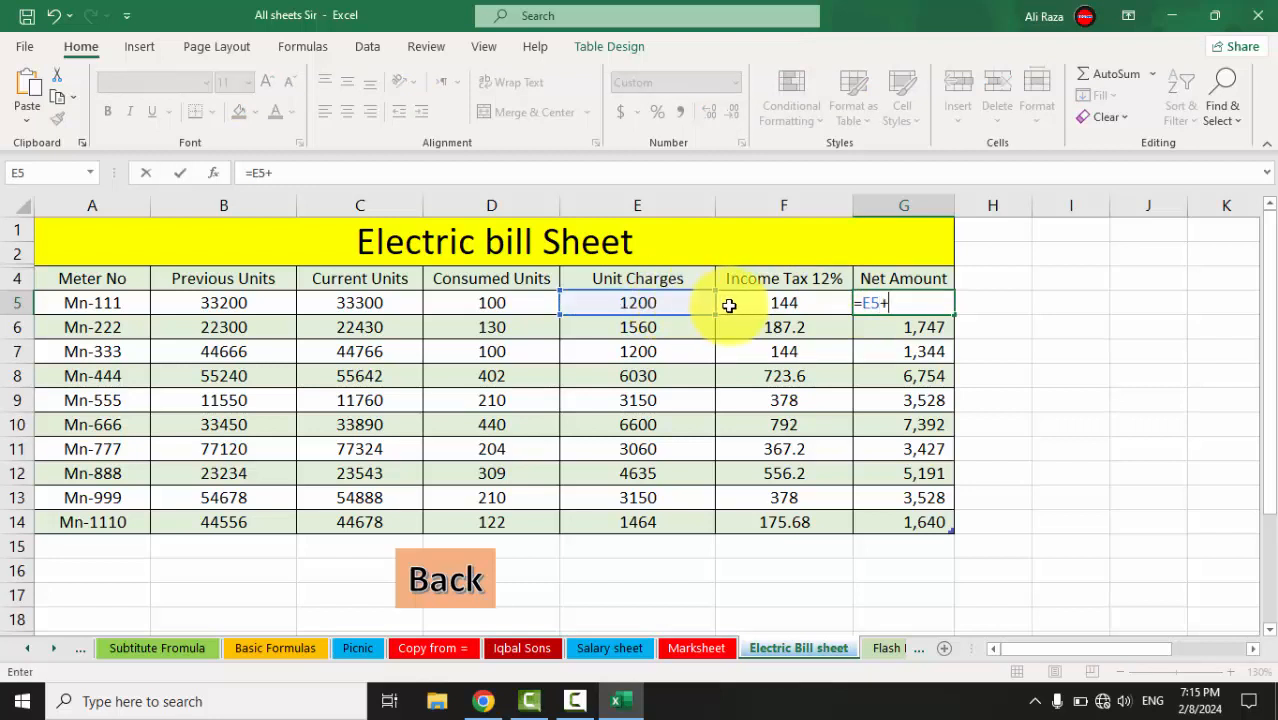
pyautogui.click(733, 305)
pyautogui.press('Return')
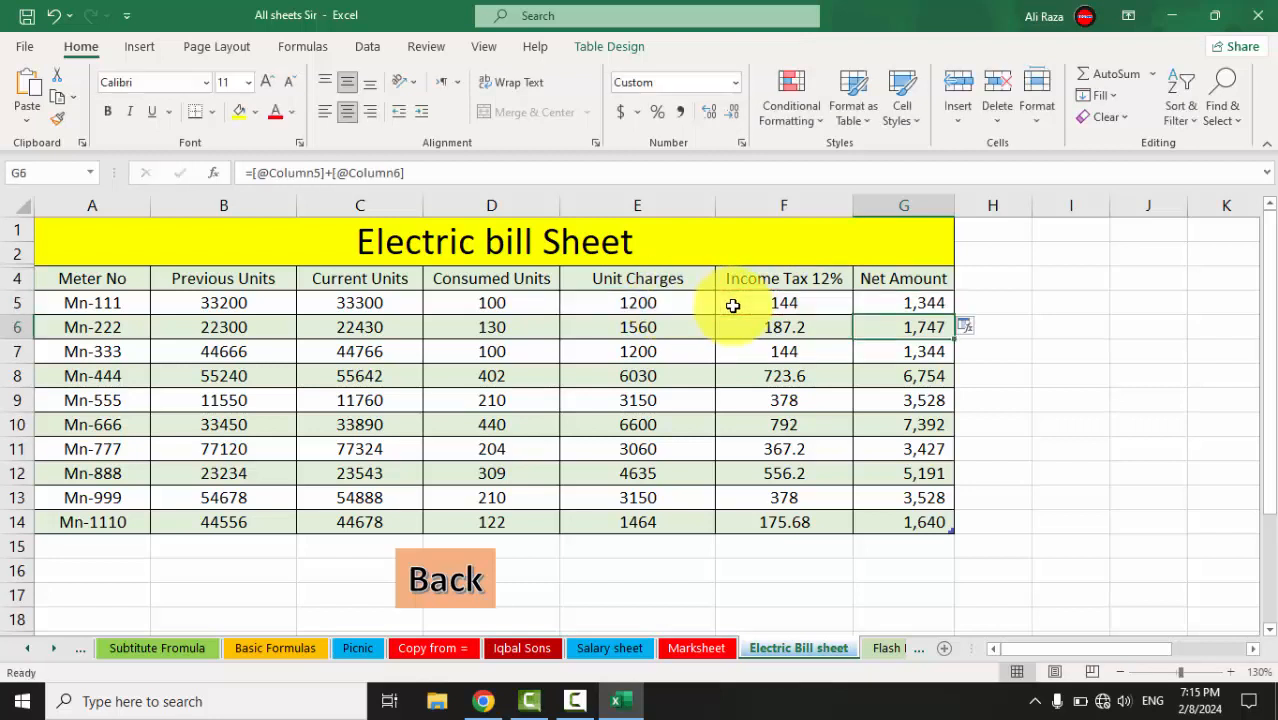
pyautogui.moveTo(918, 305); pyautogui.dragTo(935, 345)
pyautogui.moveTo(394, 304); pyautogui.dragTo(897, 494)
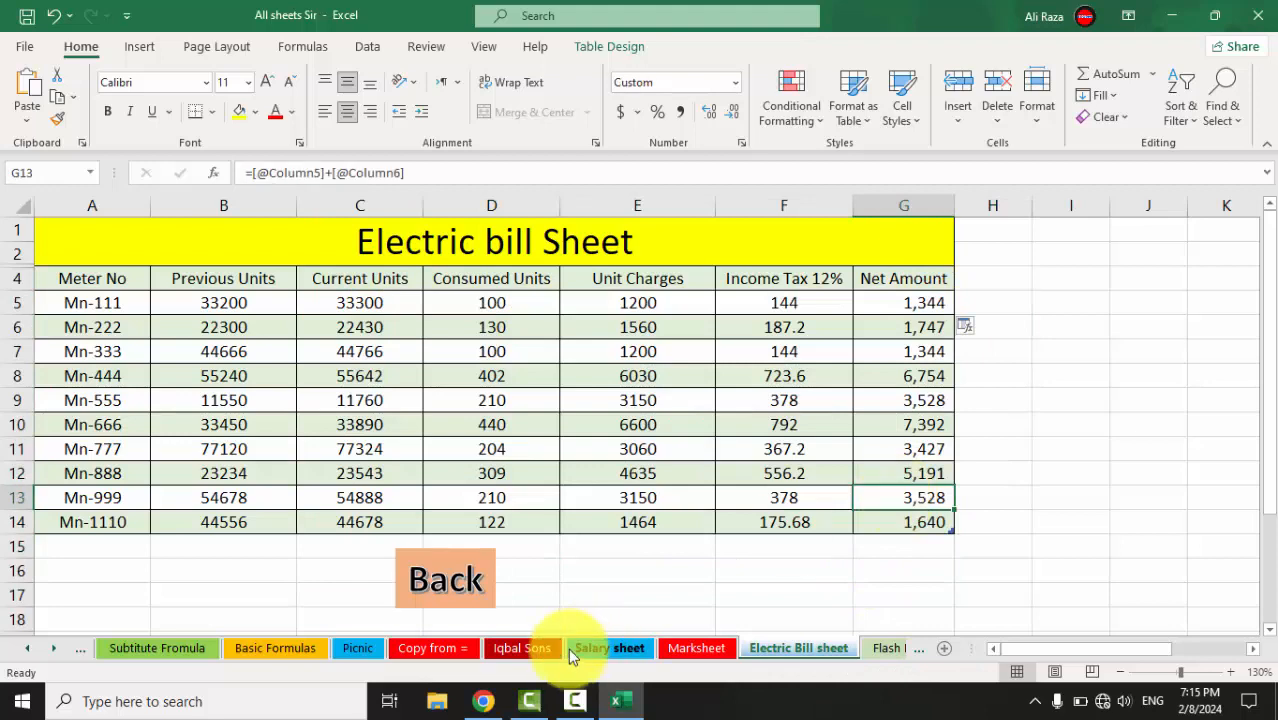
# Switch to the Flash Fill sheet and clear the Name, Number and Age entries in G4:I13
pyautogui.click(886, 649)
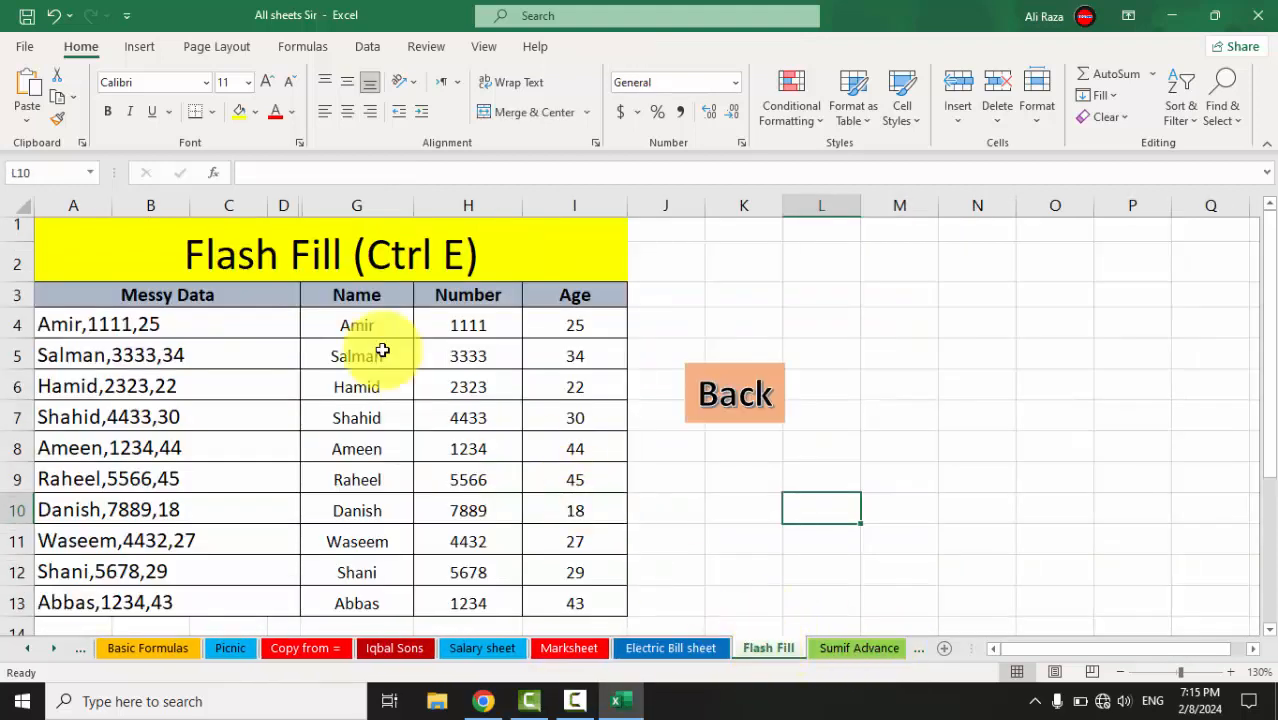
pyautogui.moveTo(340, 325); pyautogui.dragTo(566, 598)
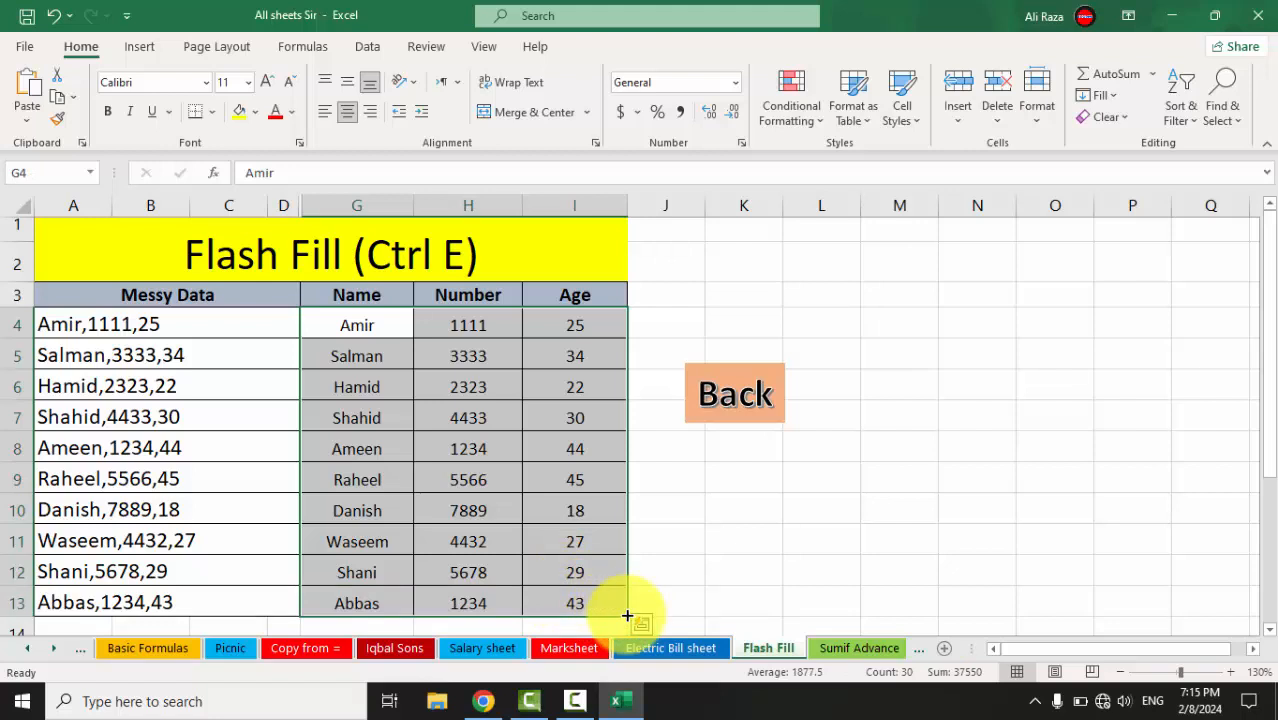
pyautogui.moveTo(627, 615); pyautogui.dragTo(335, 447)
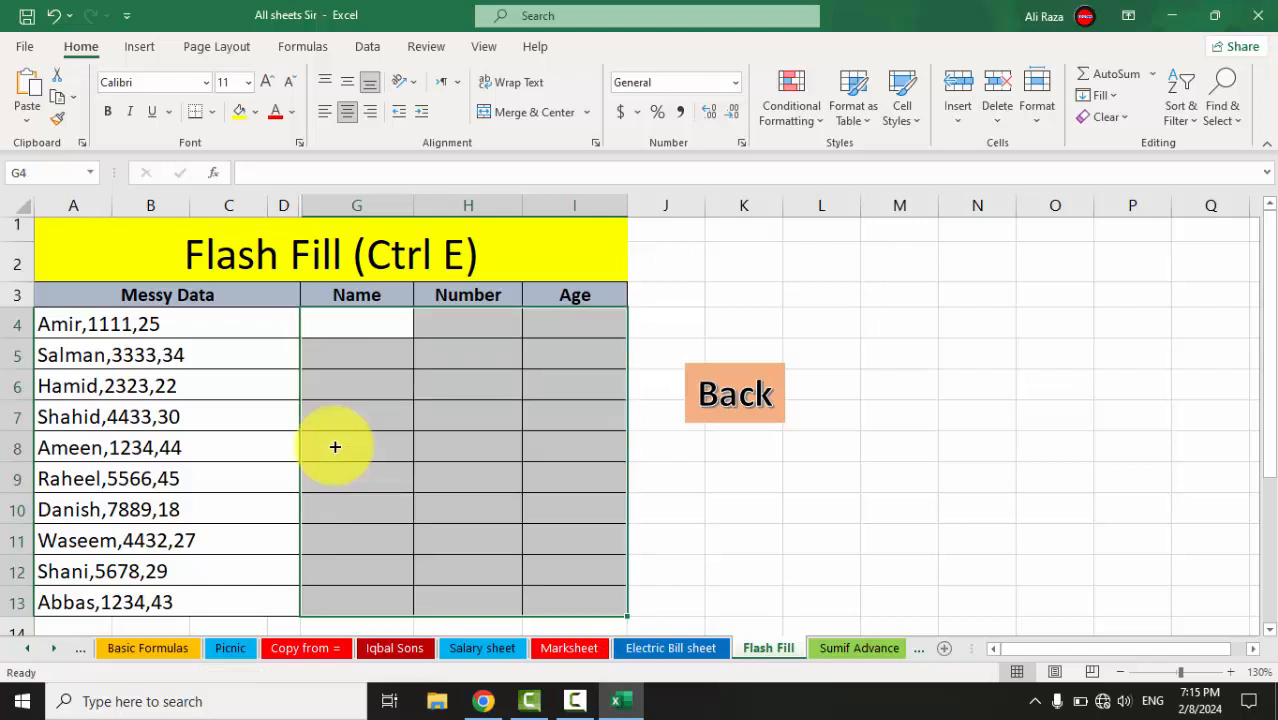
pyautogui.click(442, 397)
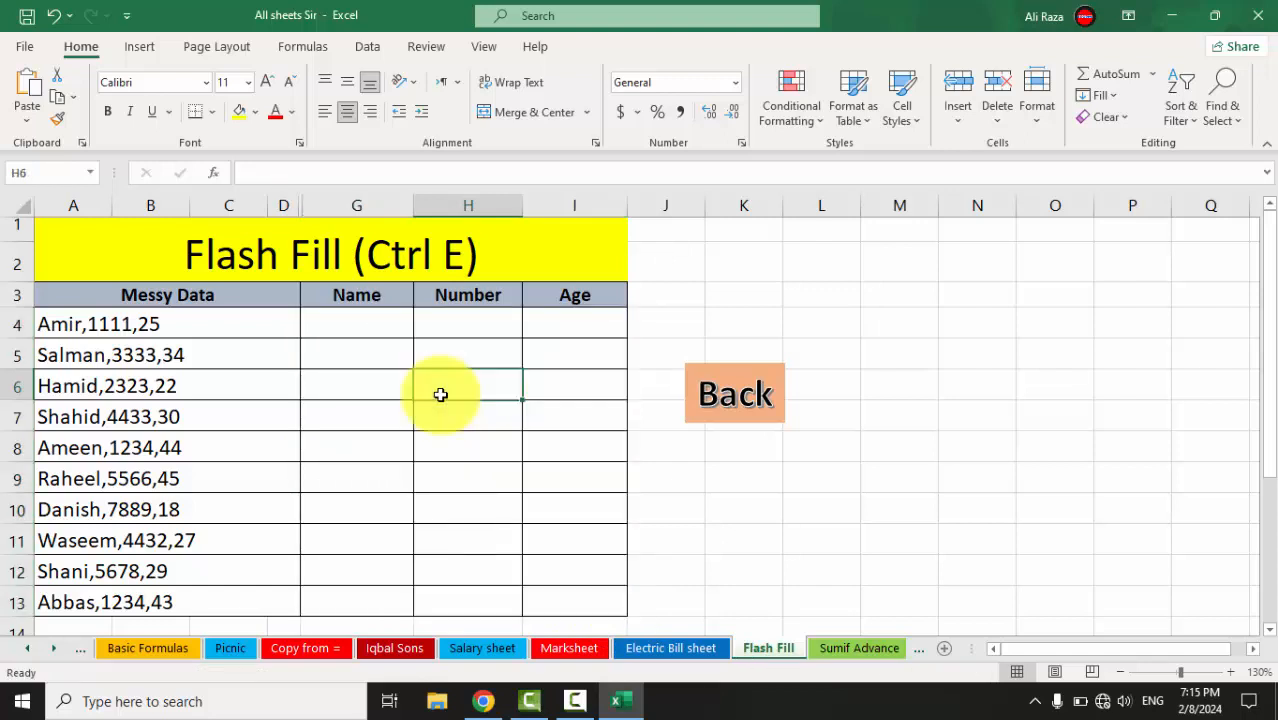
pyautogui.click(311, 316)
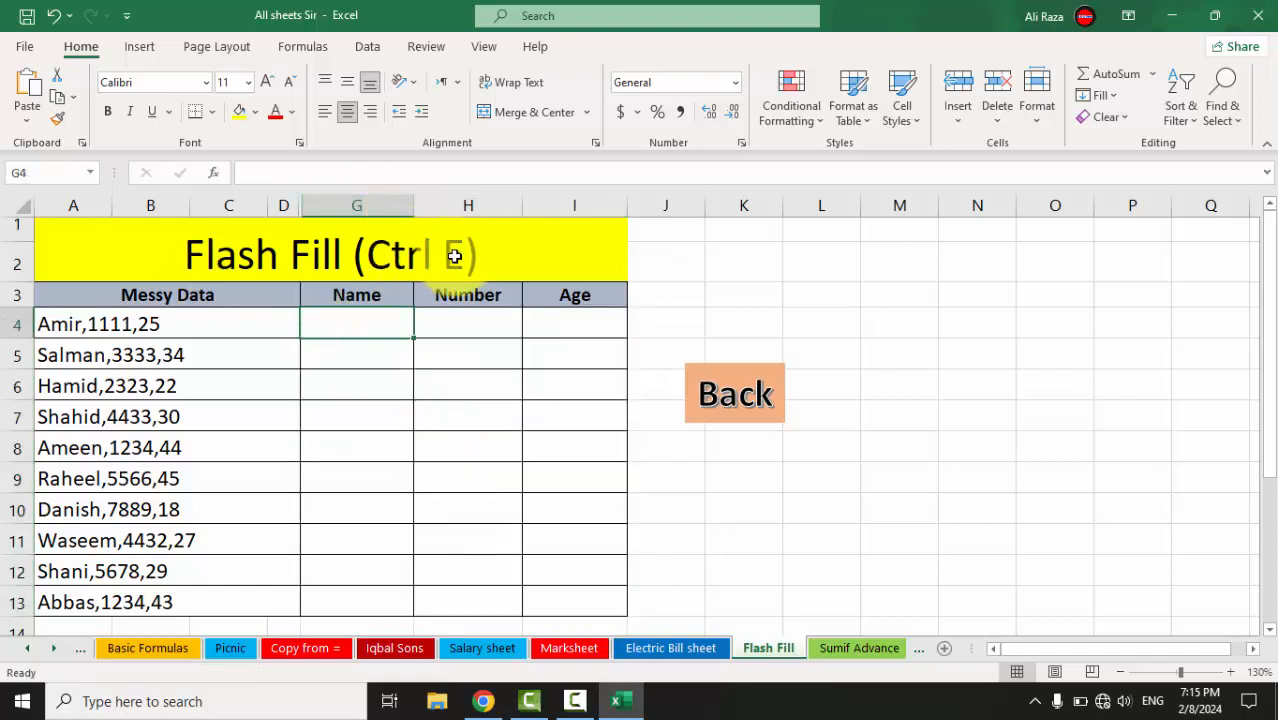
pyautogui.click(55, 322)
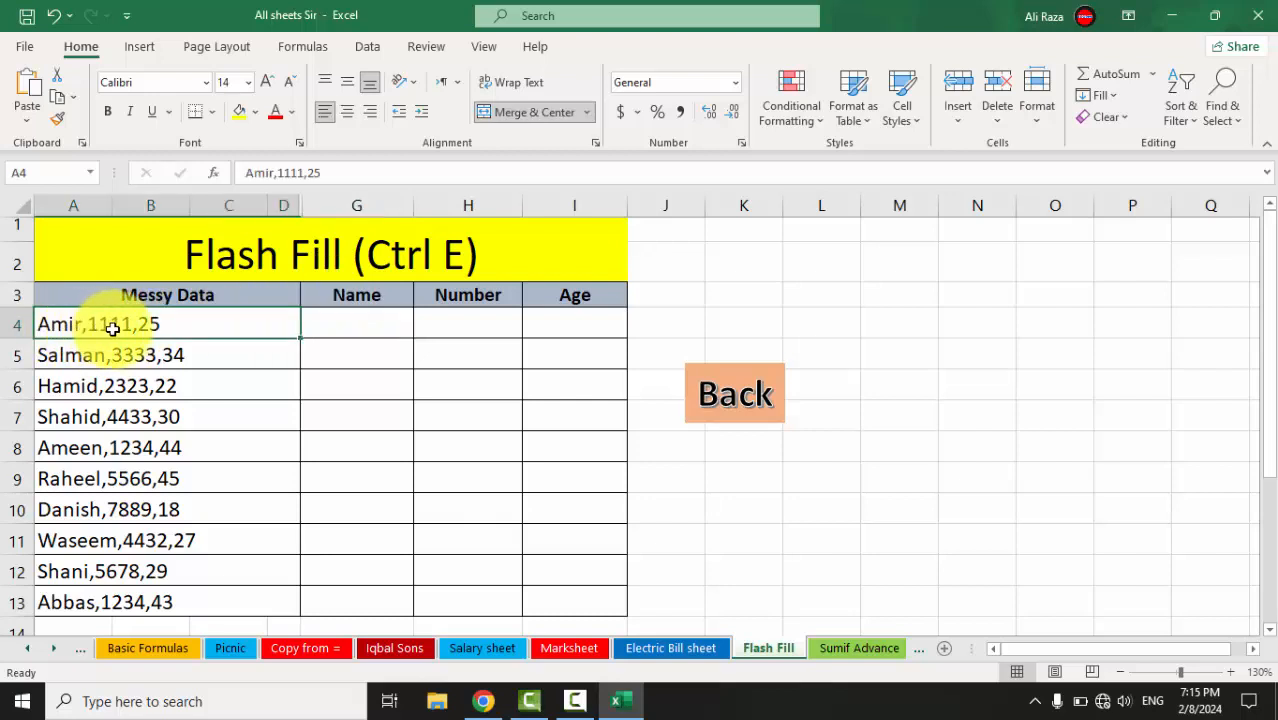
pyautogui.click(355, 324)
pyautogui.click(440, 324)
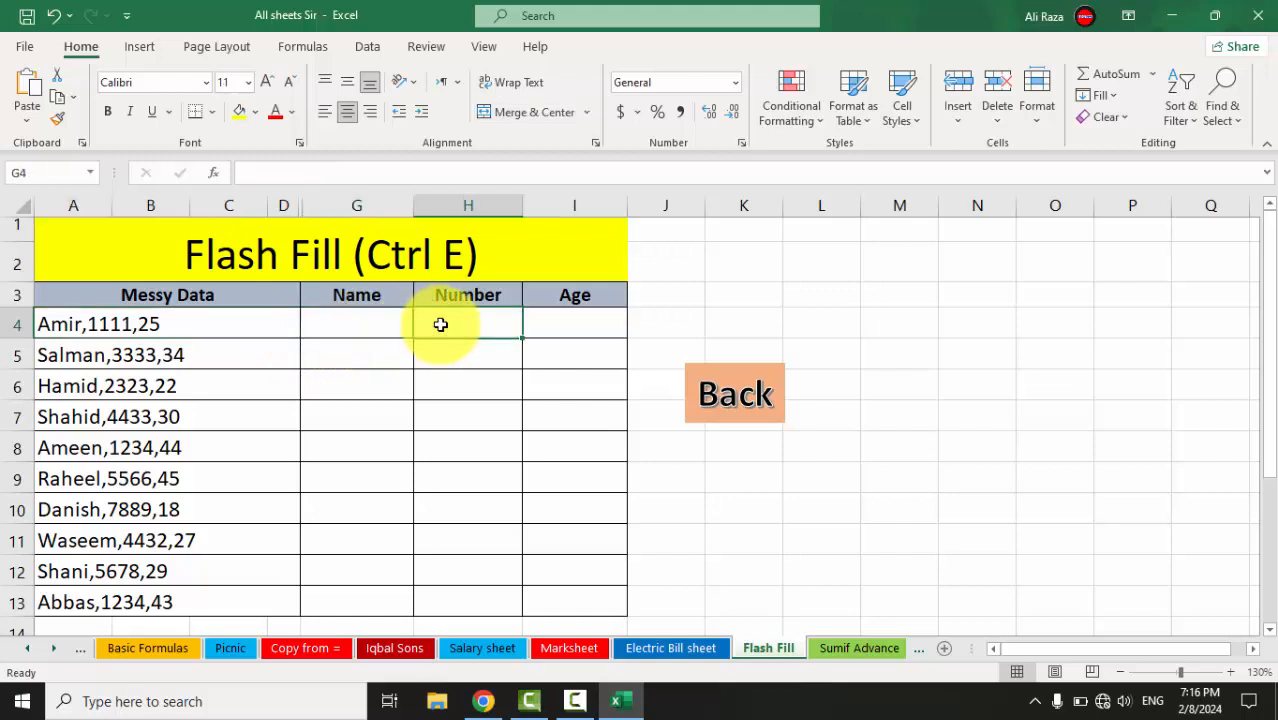
pyautogui.click(574, 317)
pyautogui.click(141, 327)
pyautogui.moveTo(141, 327); pyautogui.dragTo(120, 598)
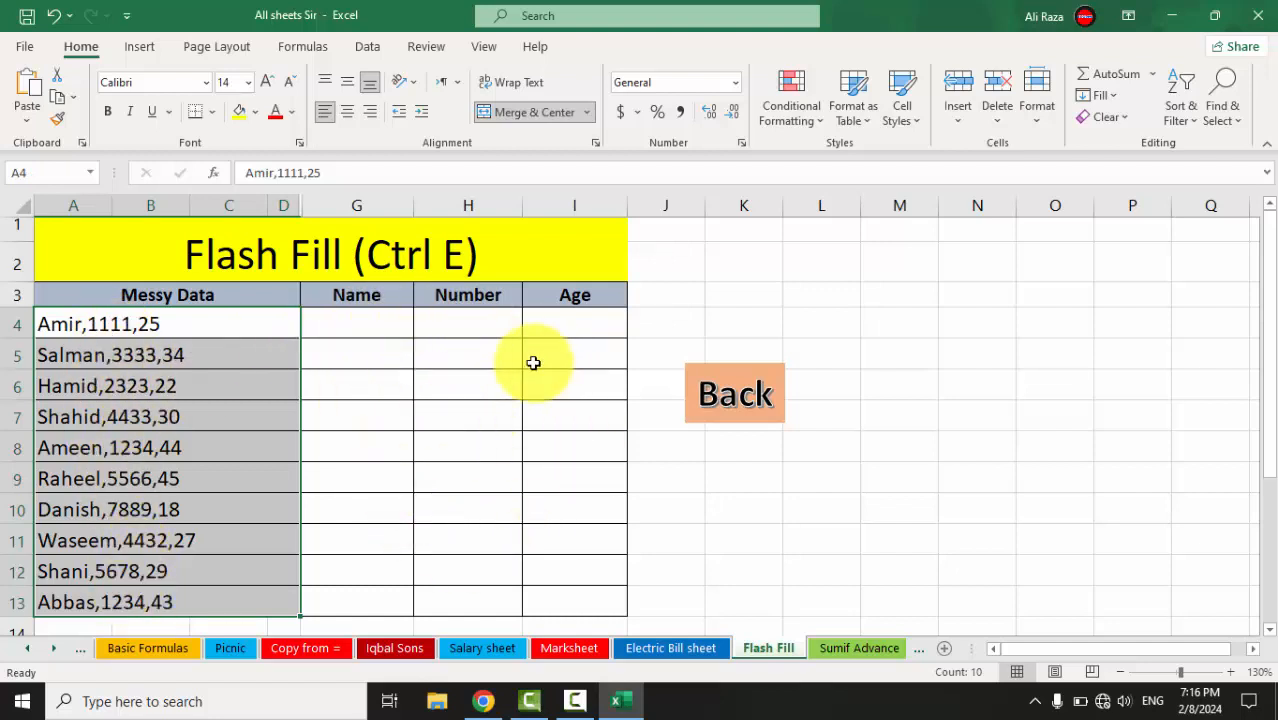
# Enter the name from the first messy record in G4 and use Flash Fill to complete the Name column down to G13
pyautogui.click(357, 341)
pyautogui.click(354, 327)
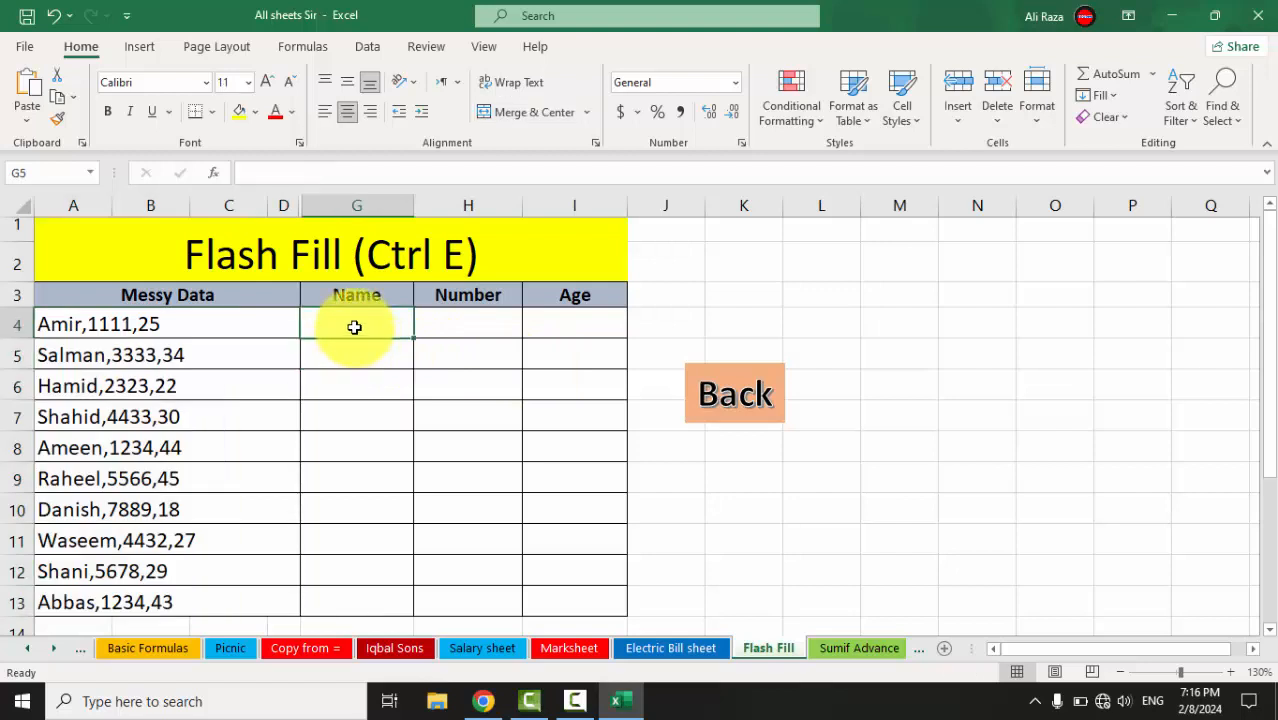
pyautogui.write('Ami')
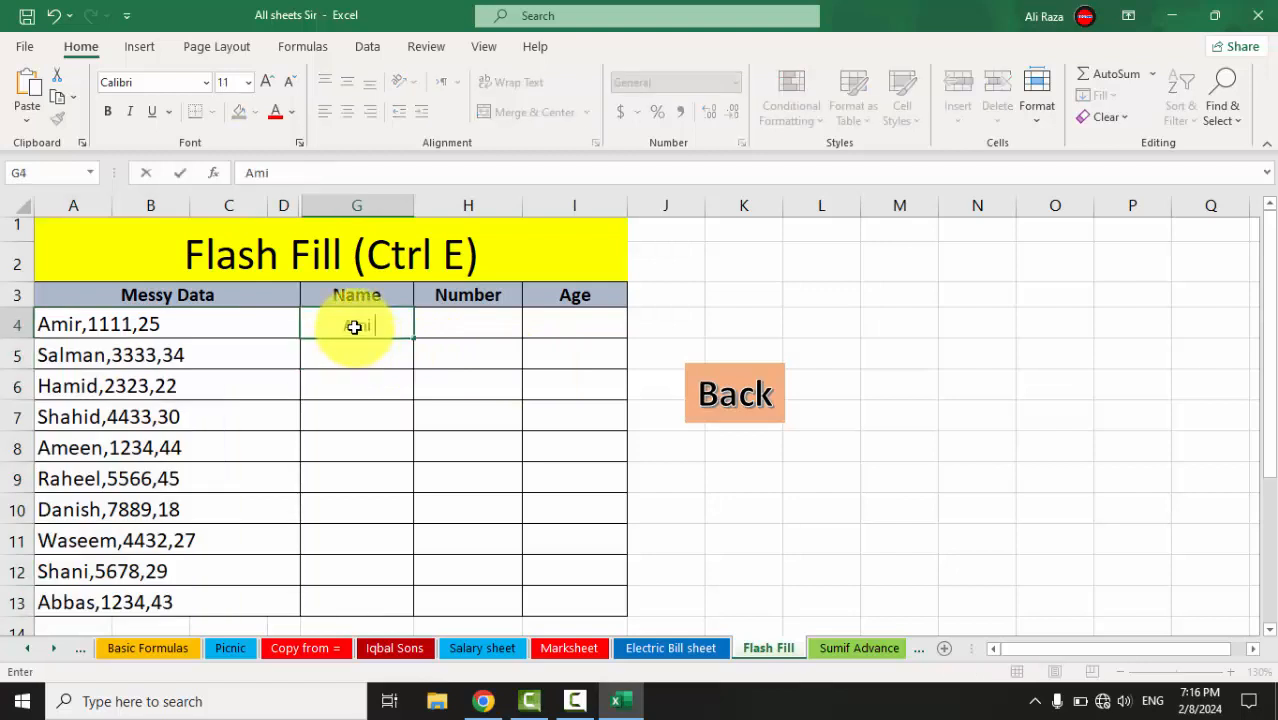
pyautogui.write('r')
pyautogui.click(442, 380)
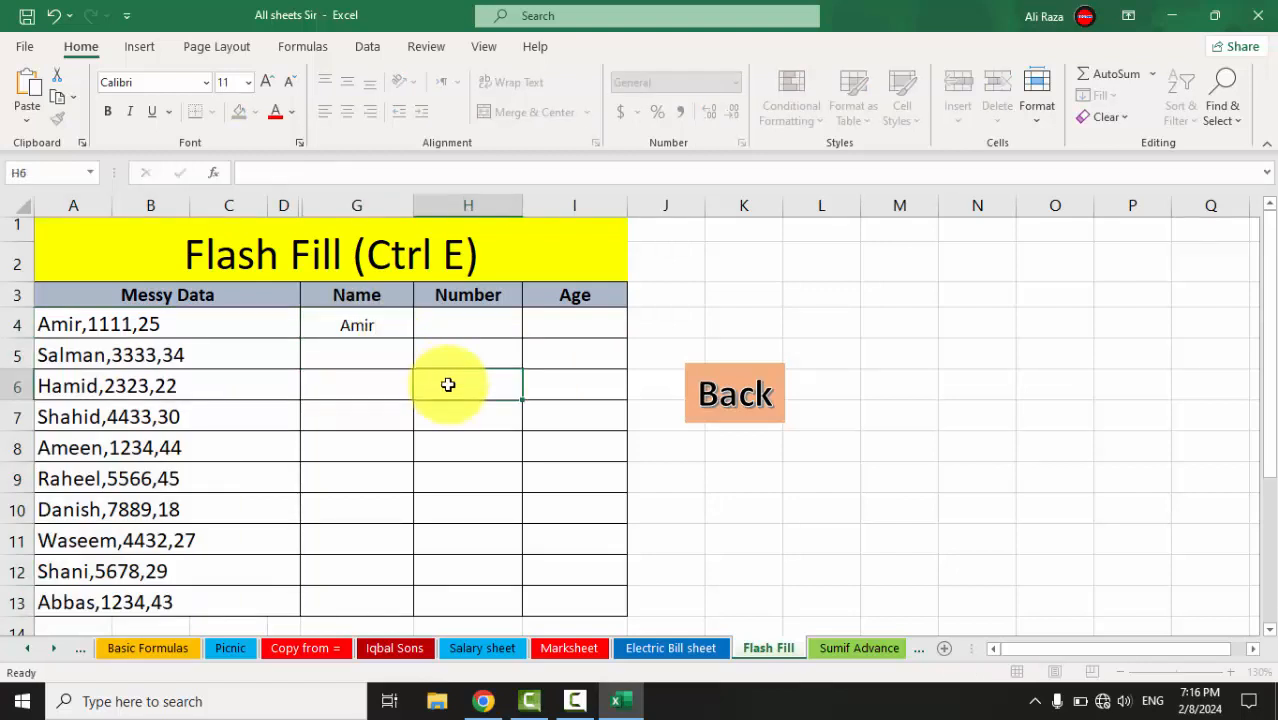
pyautogui.click(373, 323)
pyautogui.moveTo(375, 323); pyautogui.dragTo(372, 596)
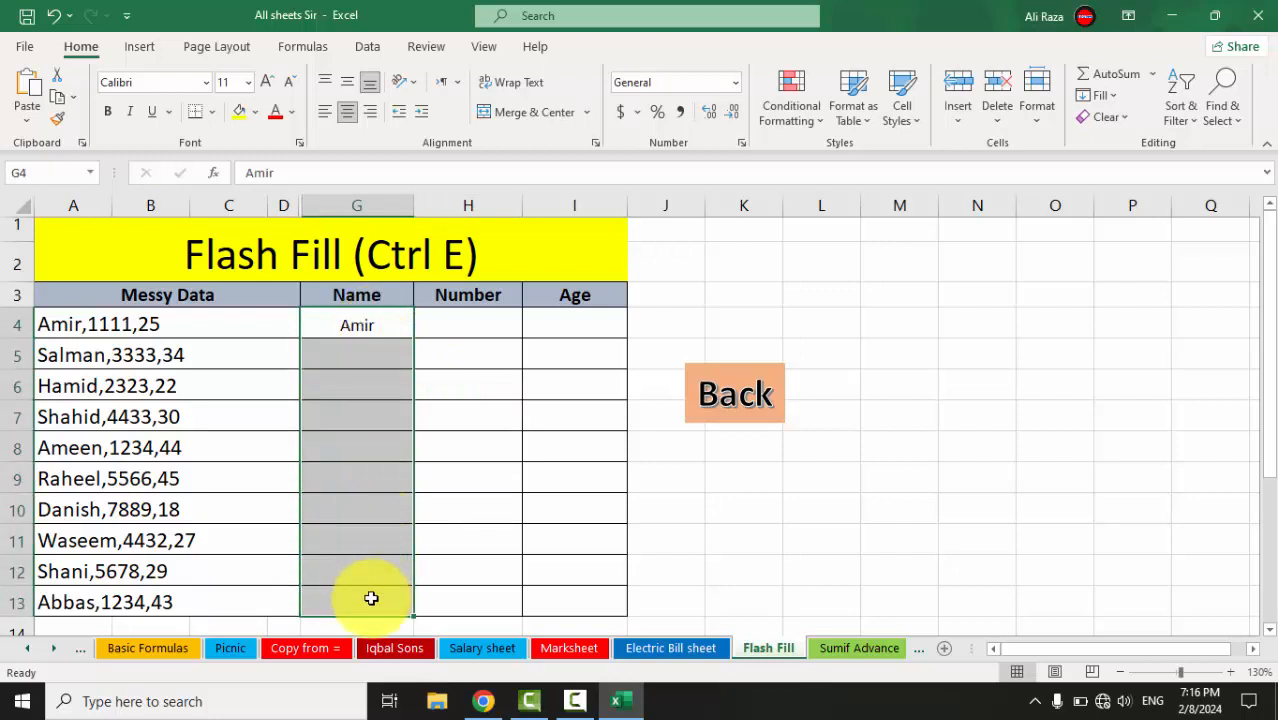
pyautogui.hotkey('ctrl', 'e')
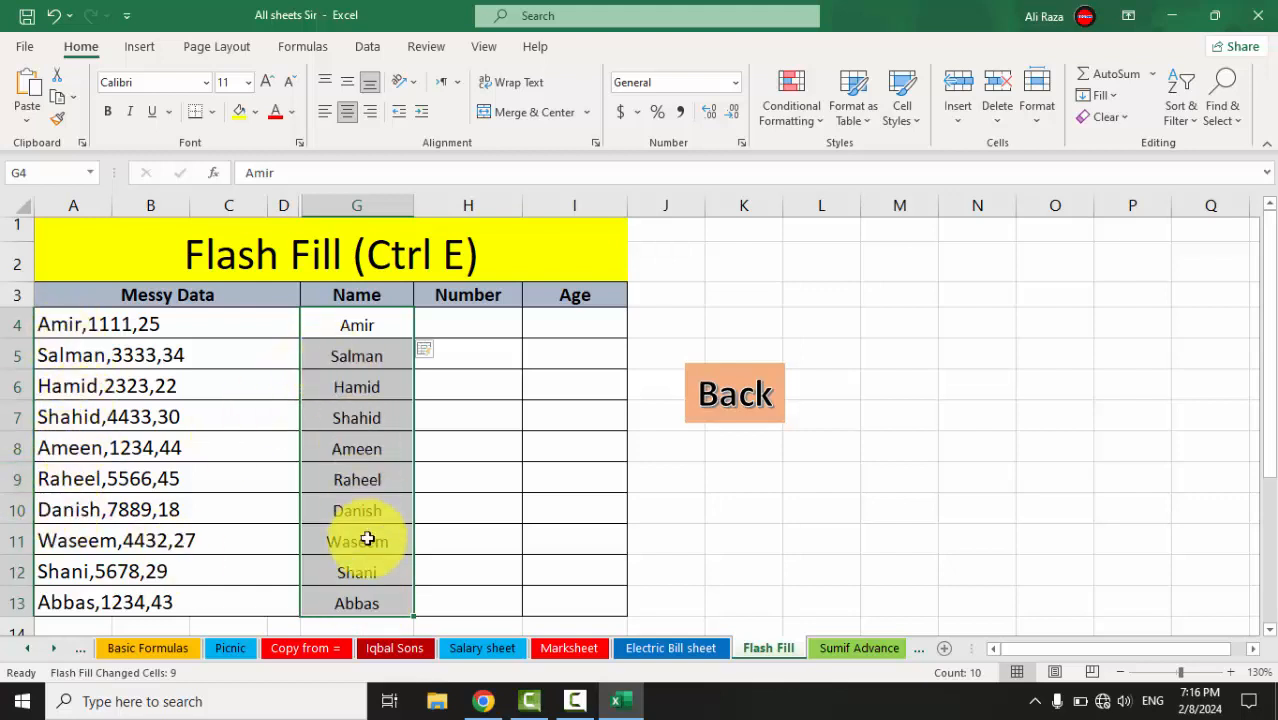
# Enter 1111 in H4 and use Flash Fill to complete the Number column down to H13
pyautogui.click(472, 324)
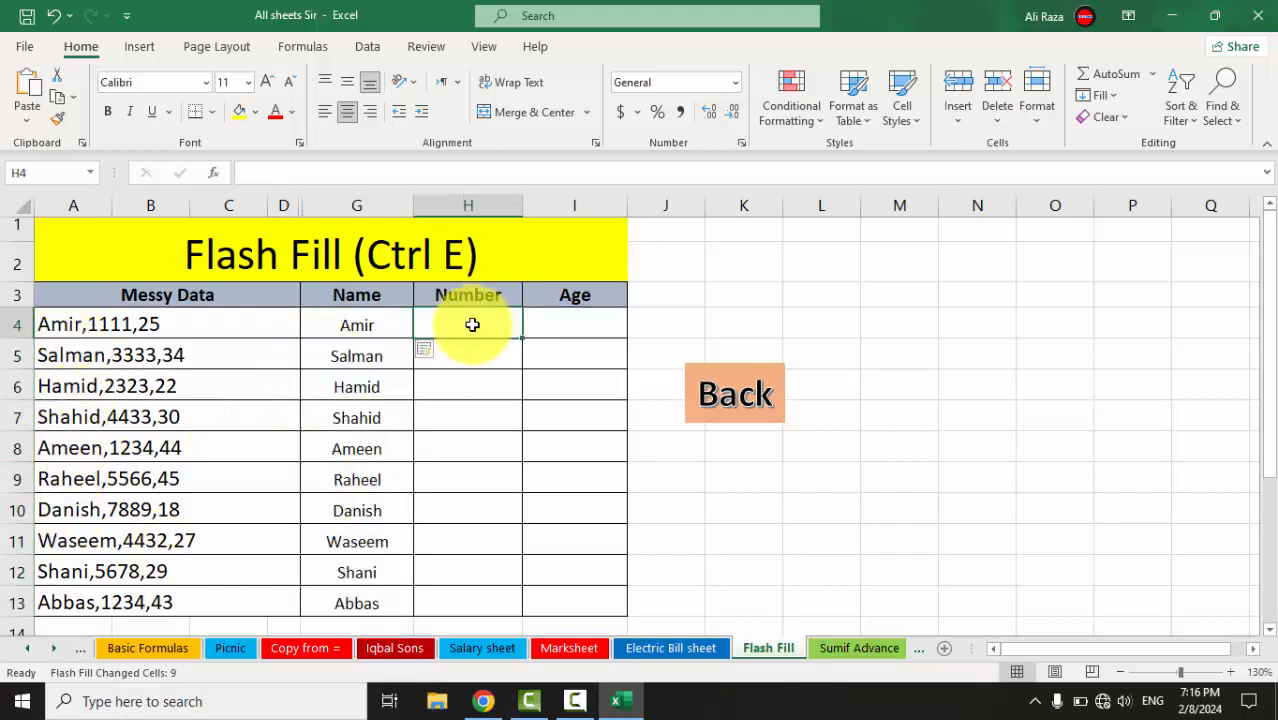
pyautogui.write('111')
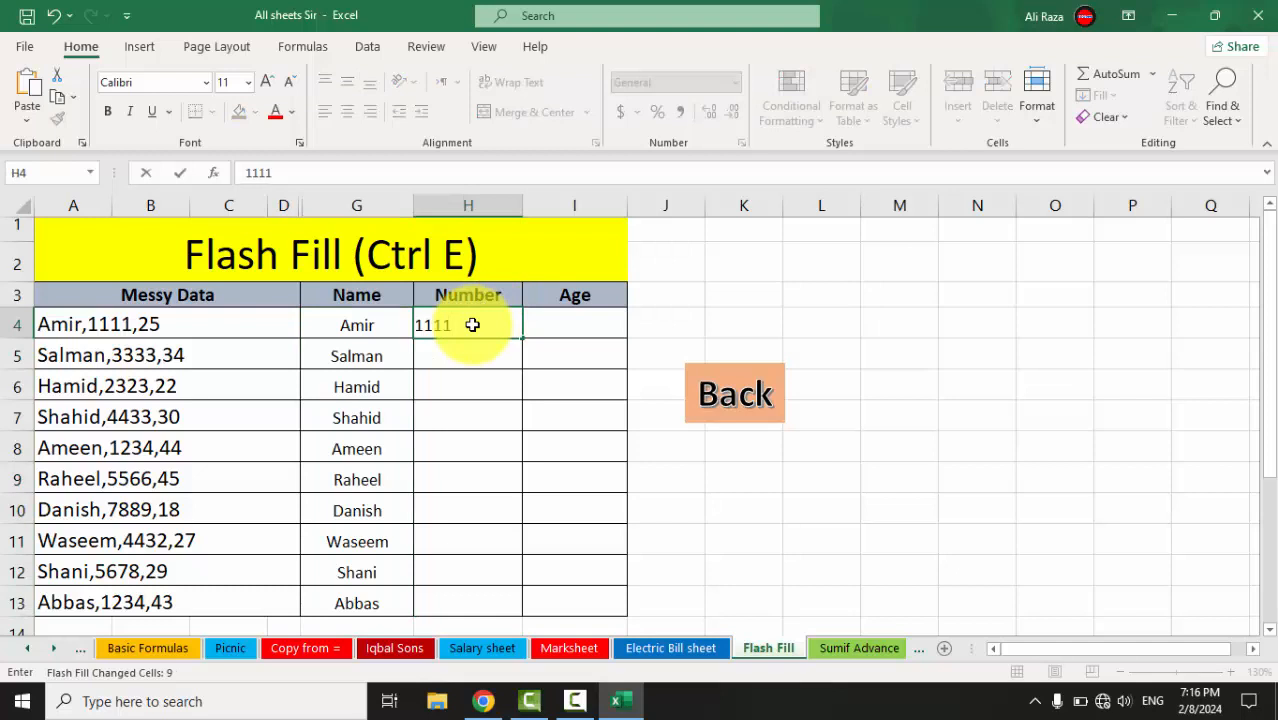
pyautogui.write('1')
pyautogui.press('Return')
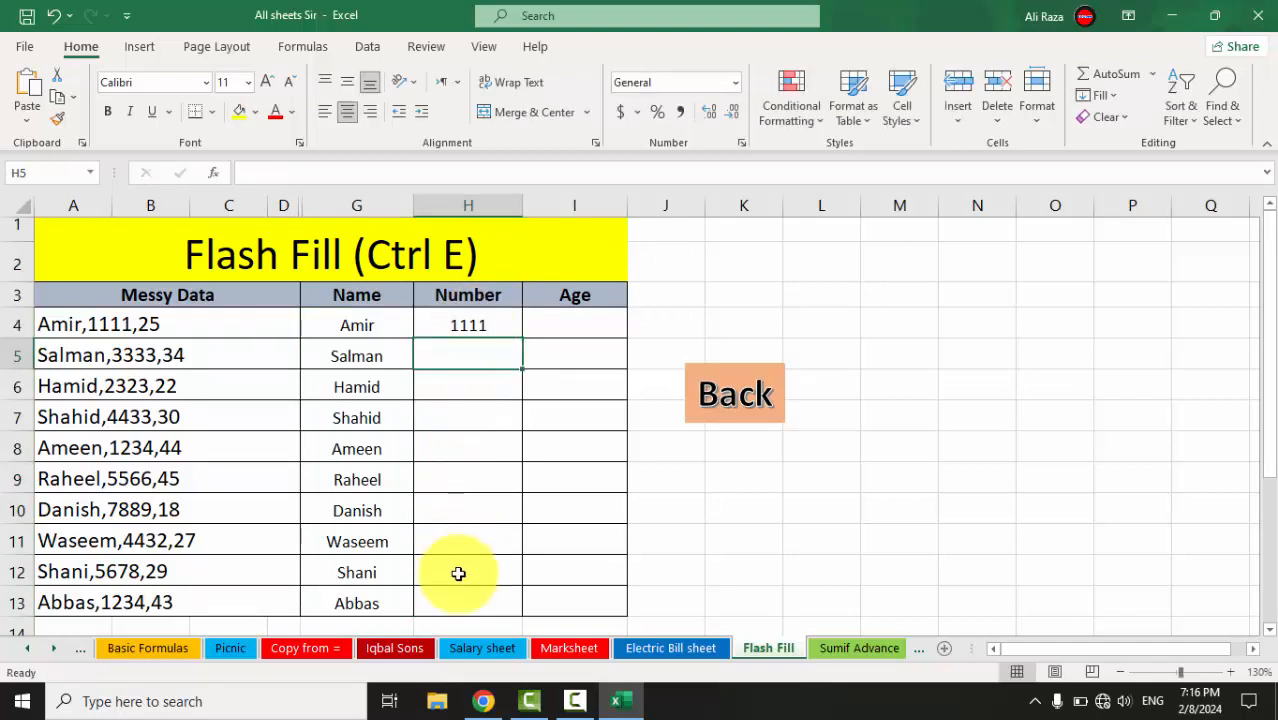
pyautogui.moveTo(468, 326); pyautogui.dragTo(475, 590)
pyautogui.hotkey('ctrl', 'e')
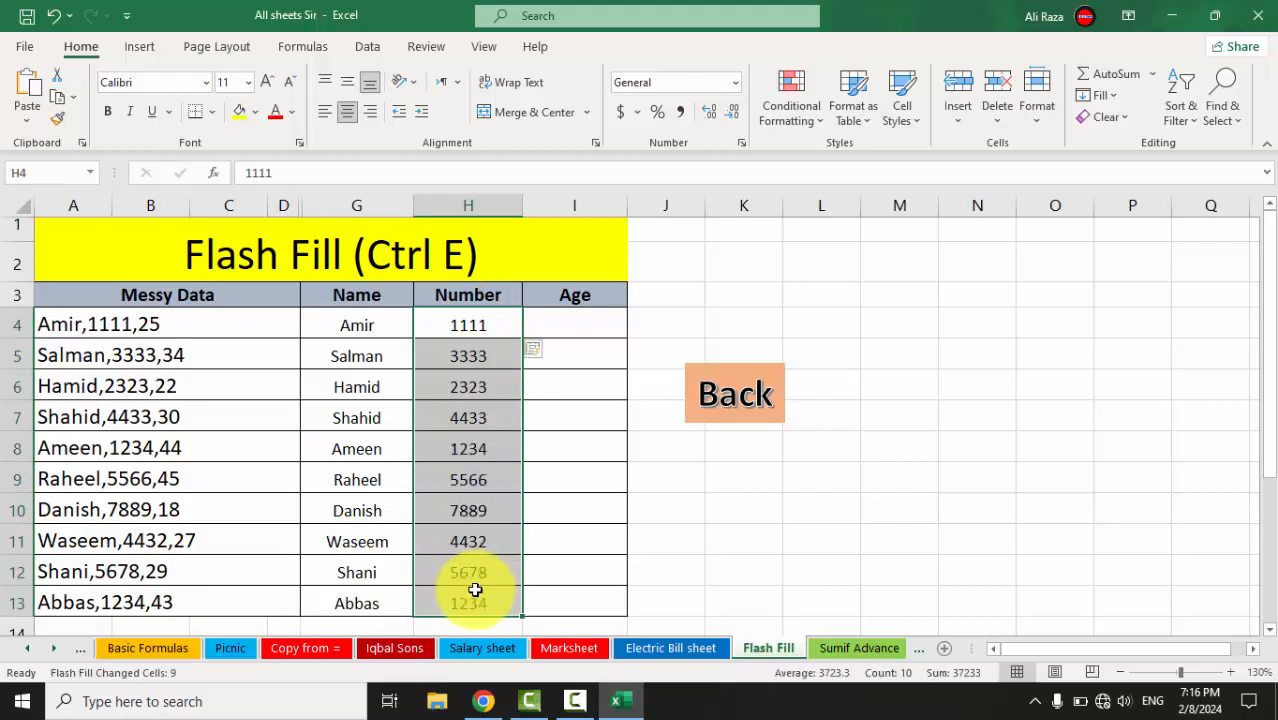
# Enter 25 in I4 and use Flash Fill to complete the Age column down to I13
pyautogui.click(584, 328)
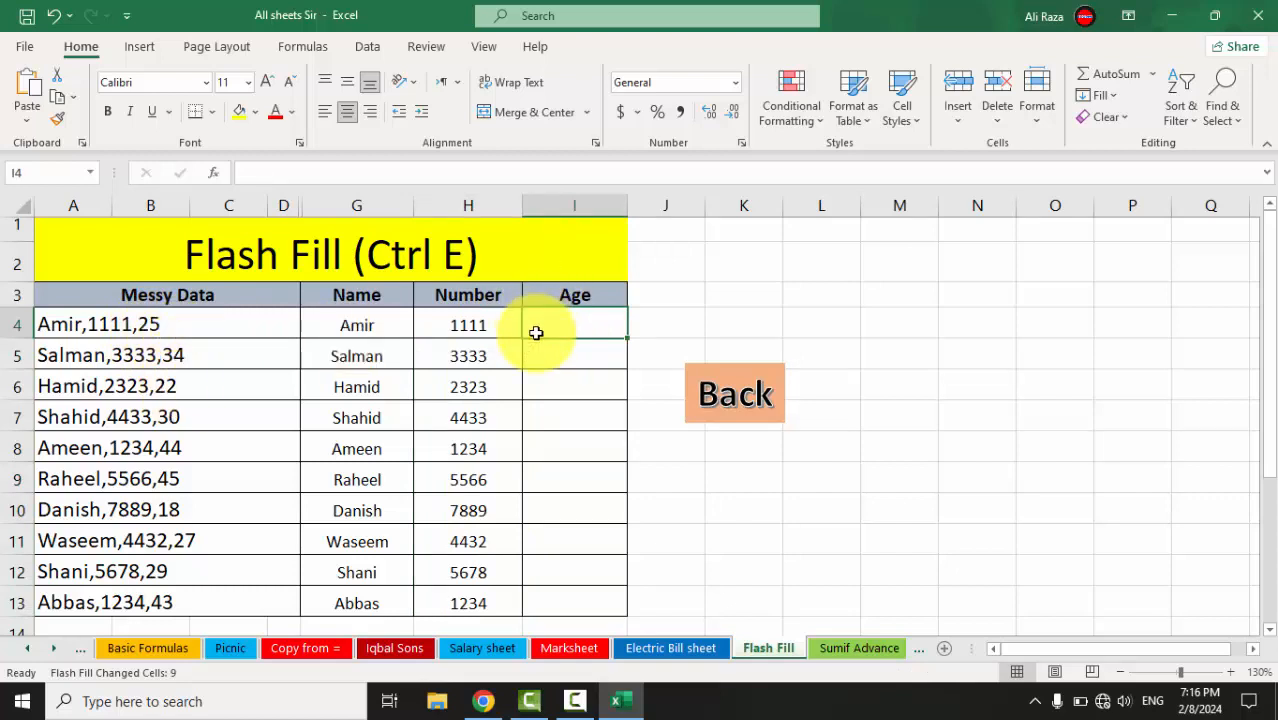
pyautogui.write('=')
pyautogui.press('Escape')
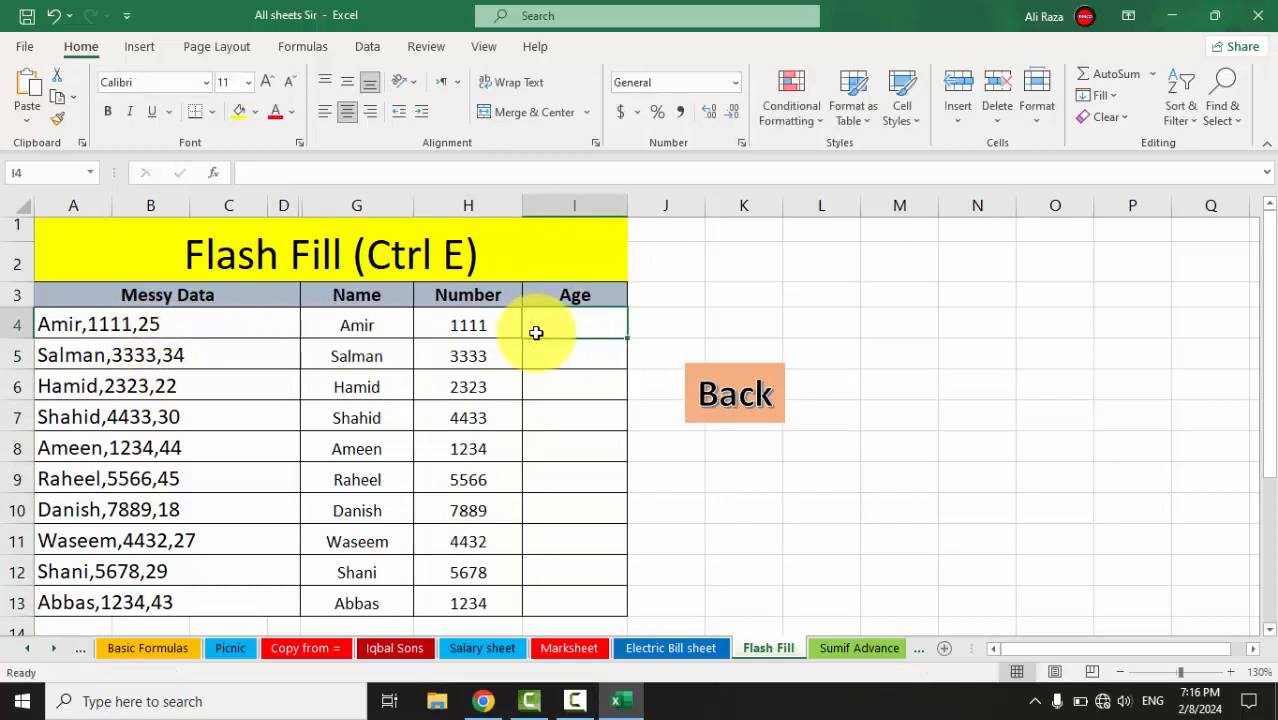
pyautogui.write('25')
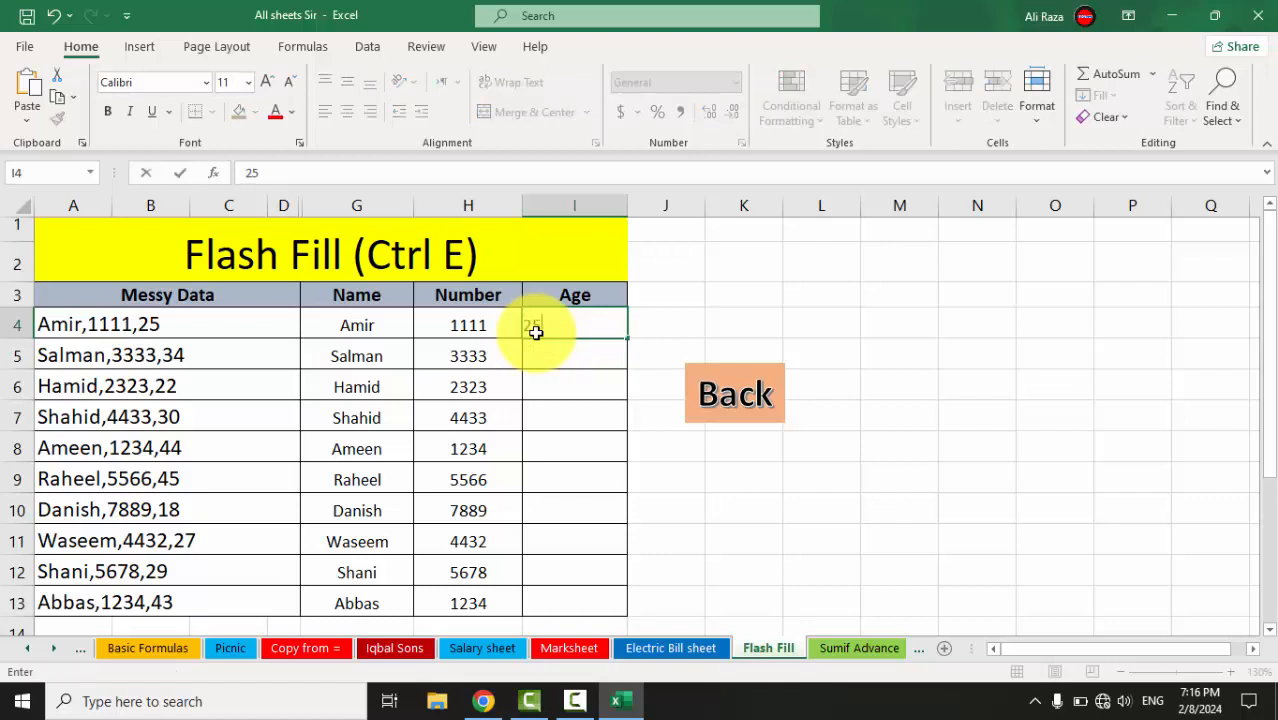
pyautogui.click(604, 367)
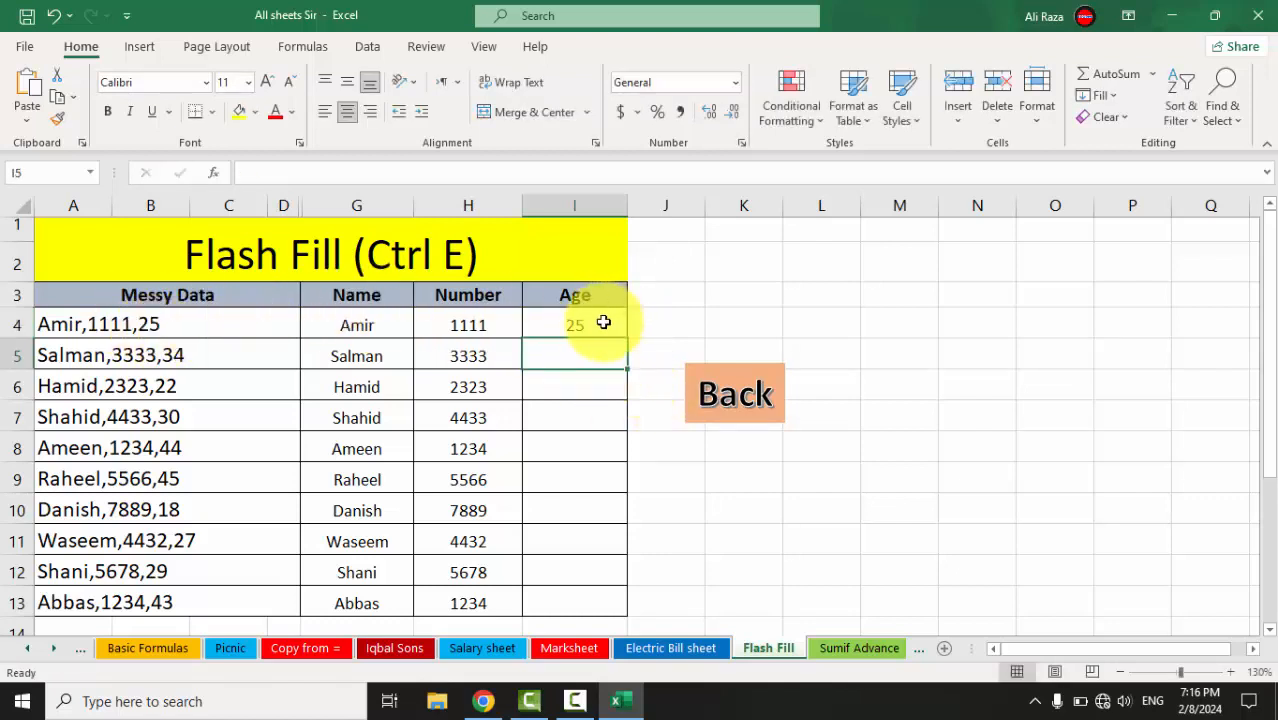
pyautogui.moveTo(604, 322); pyautogui.dragTo(597, 610)
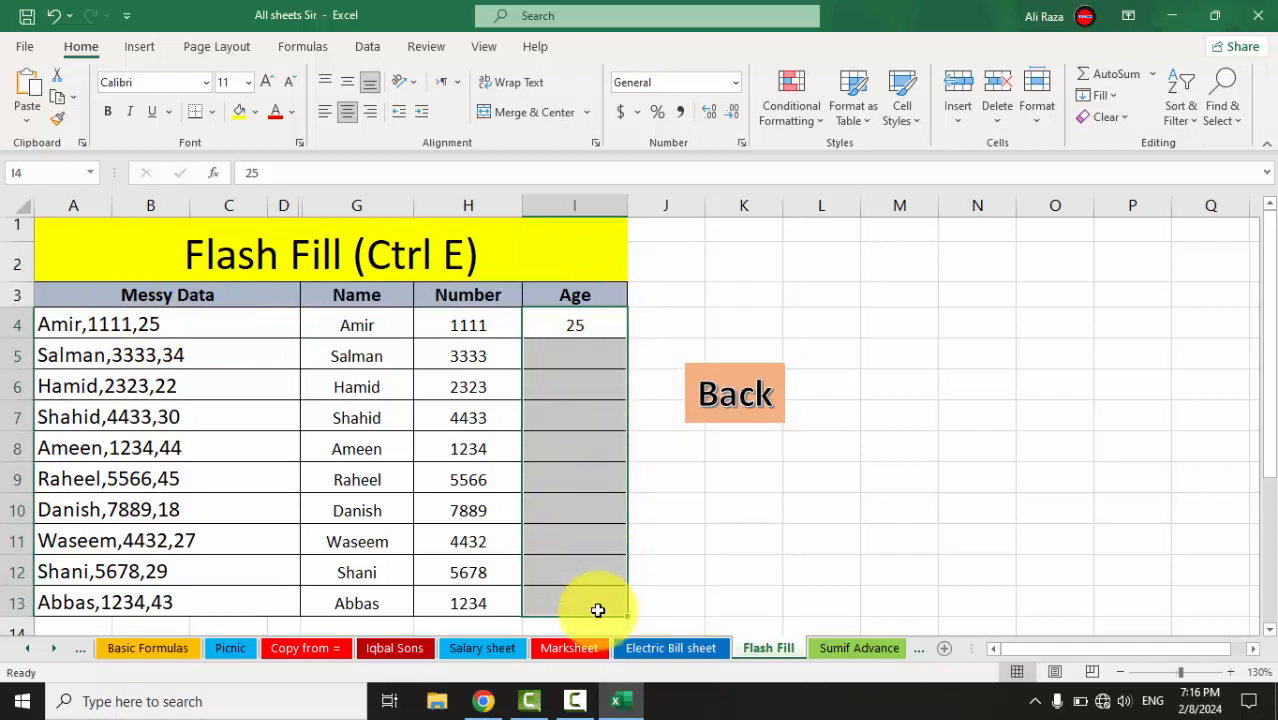
pyautogui.hotkey('ctrl', 'e')
pyautogui.click(865, 472)
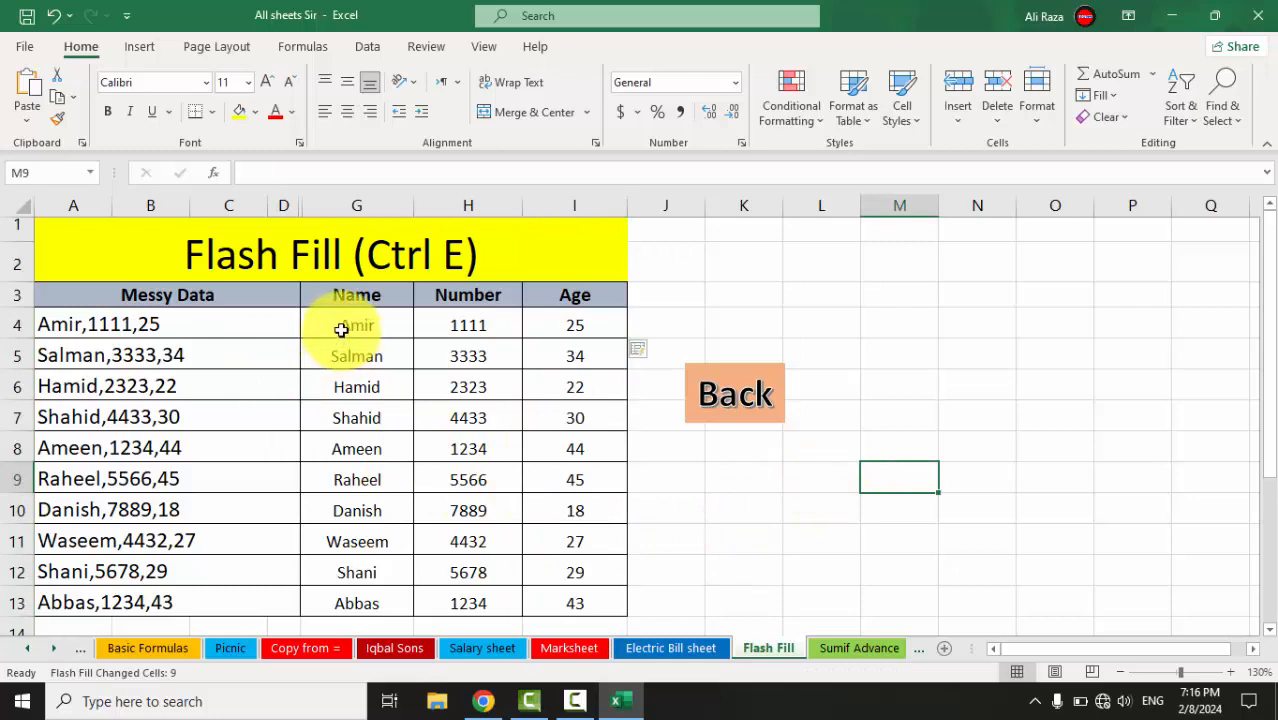
pyautogui.moveTo(340, 331); pyautogui.dragTo(583, 603)
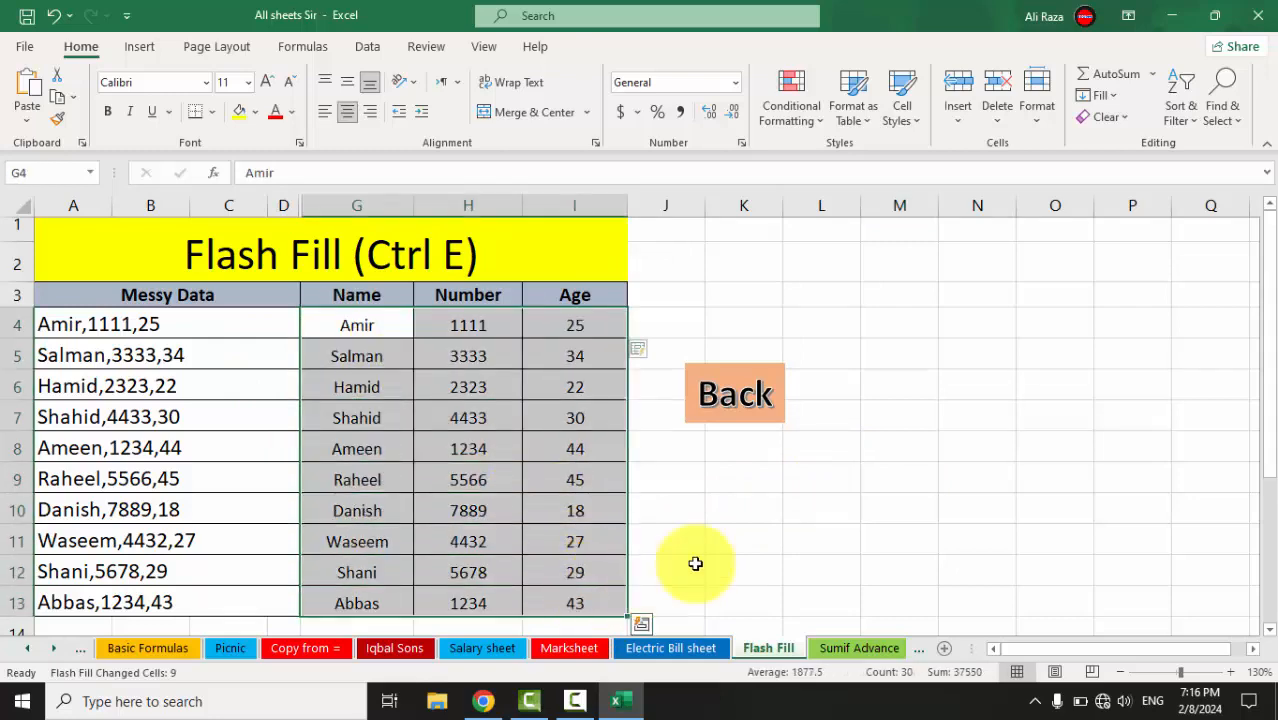
pyautogui.click(760, 547)
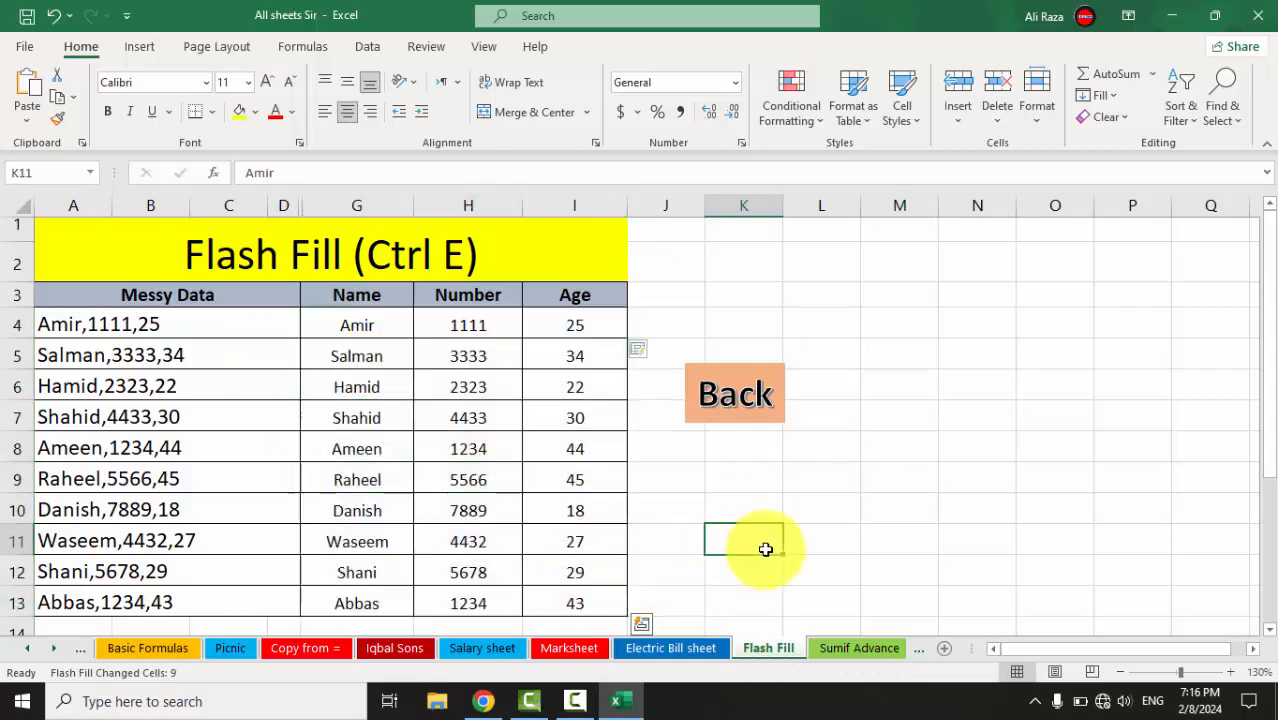
# Open the Sumif Advance sheet and hide it from the workbook
pyautogui.click(862, 650)
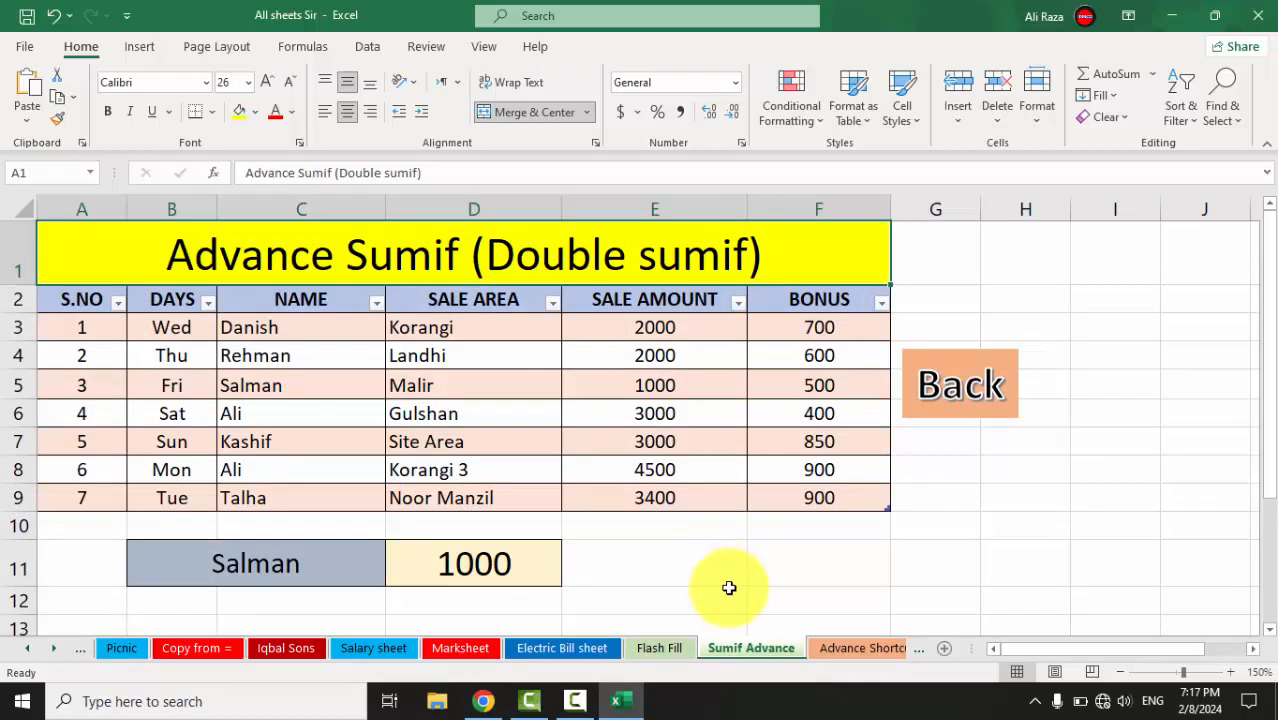
pyautogui.rightClick(740, 654)
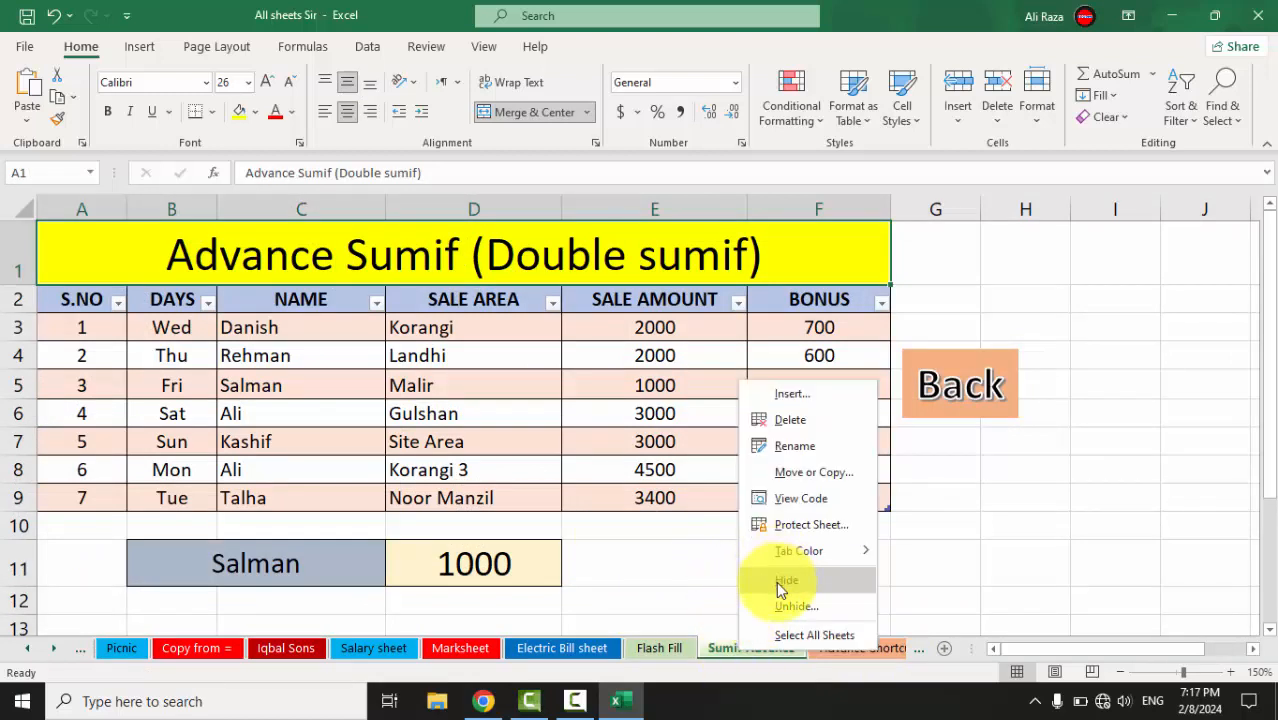
pyautogui.click(786, 580)
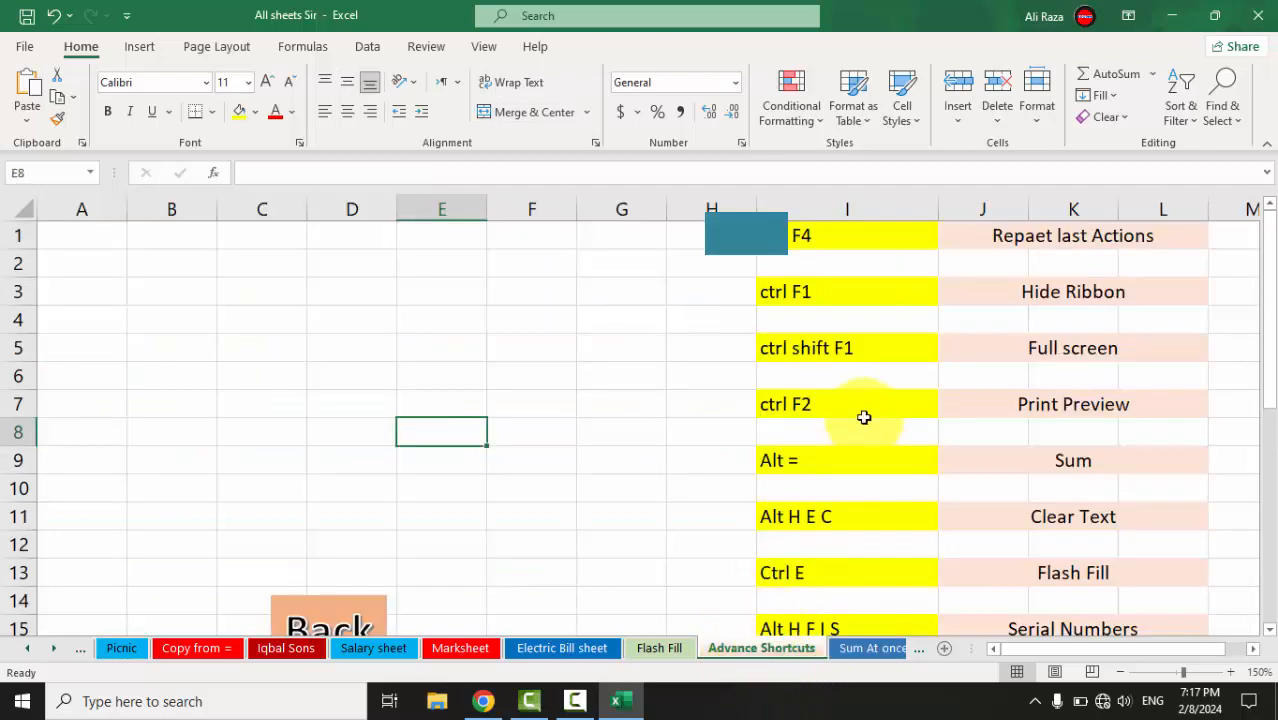
# Correct the spelling in J1 of the Advance Shortcuts sheet so it reads "Repeat last Actions"
pyautogui.click(790, 236)
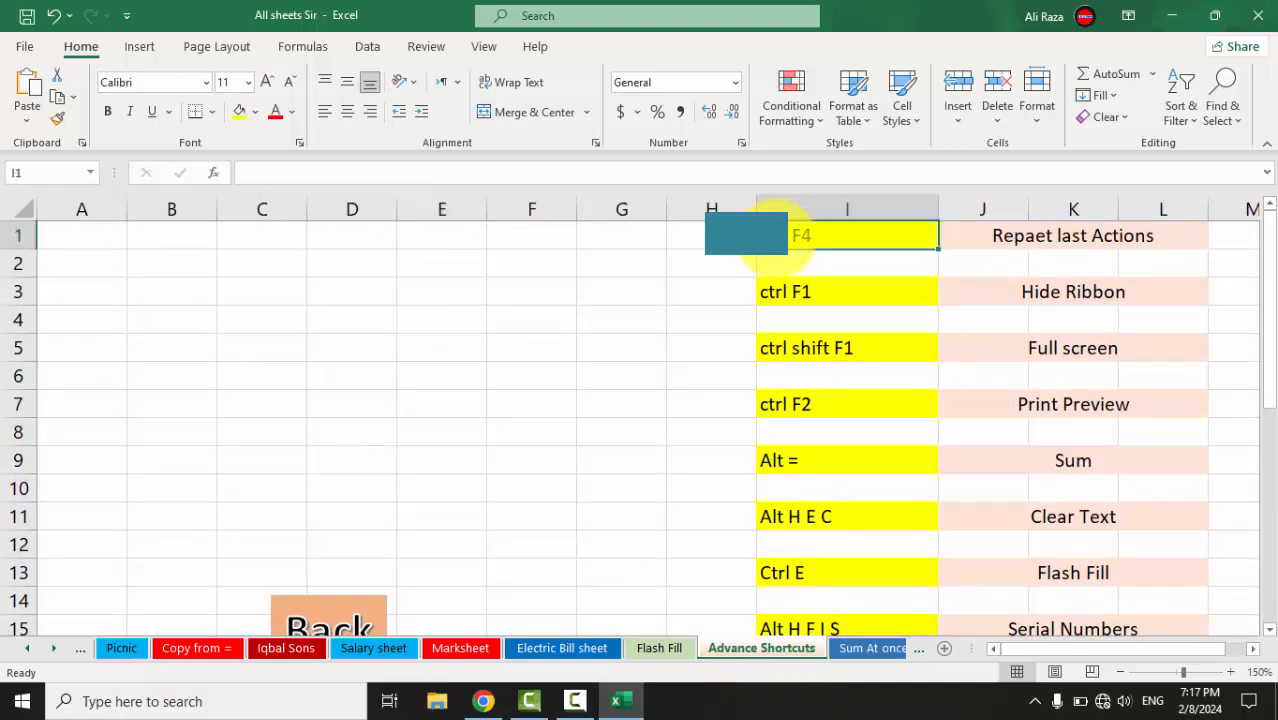
pyautogui.click(1029, 241)
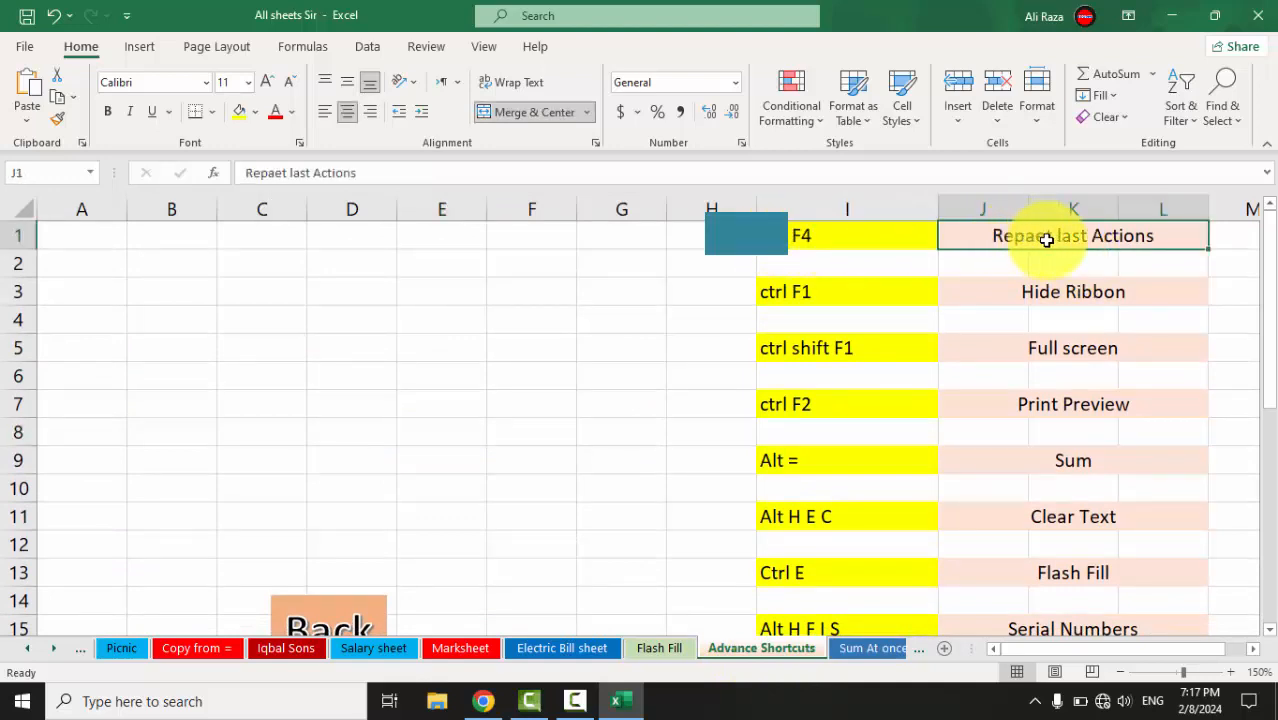
pyautogui.doubleClick(1040, 238)
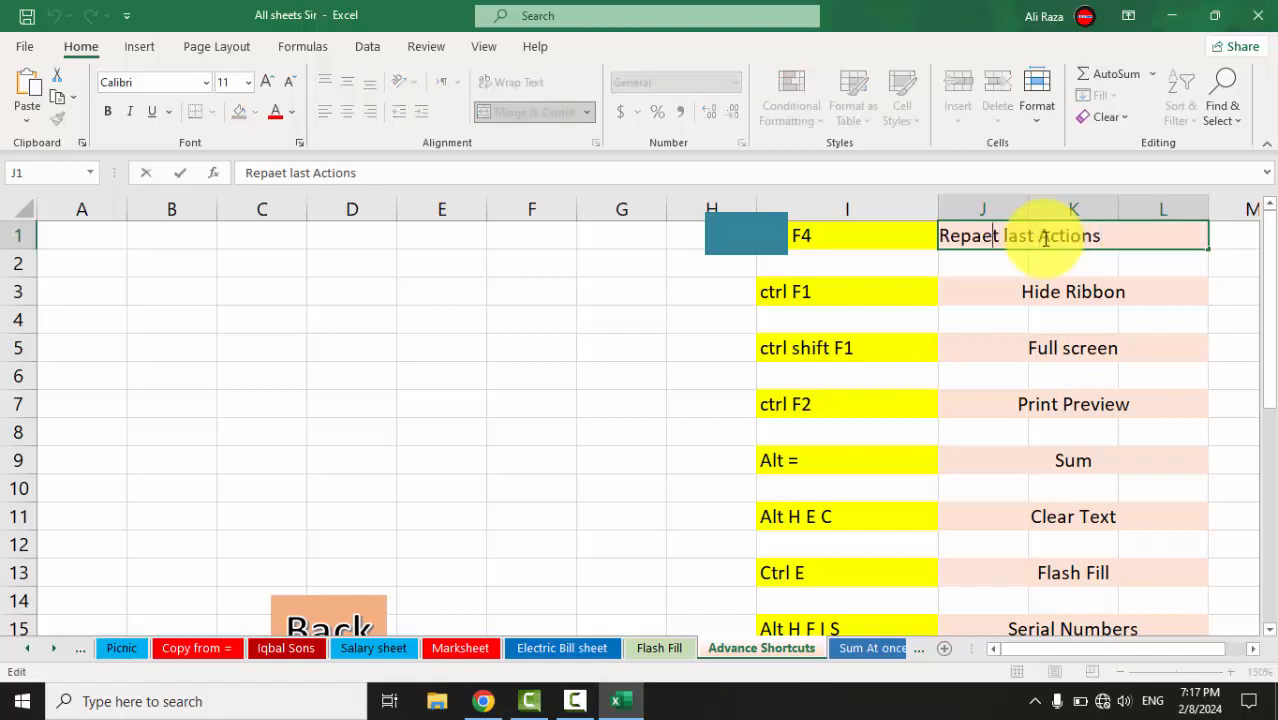
pyautogui.press('BackSpace')
pyautogui.press('BackSpace')
pyautogui.write('ea')
pyautogui.press('Return')
pyautogui.click(1055, 238)
pyautogui.moveTo(1055, 238); pyautogui.dragTo(840, 238)
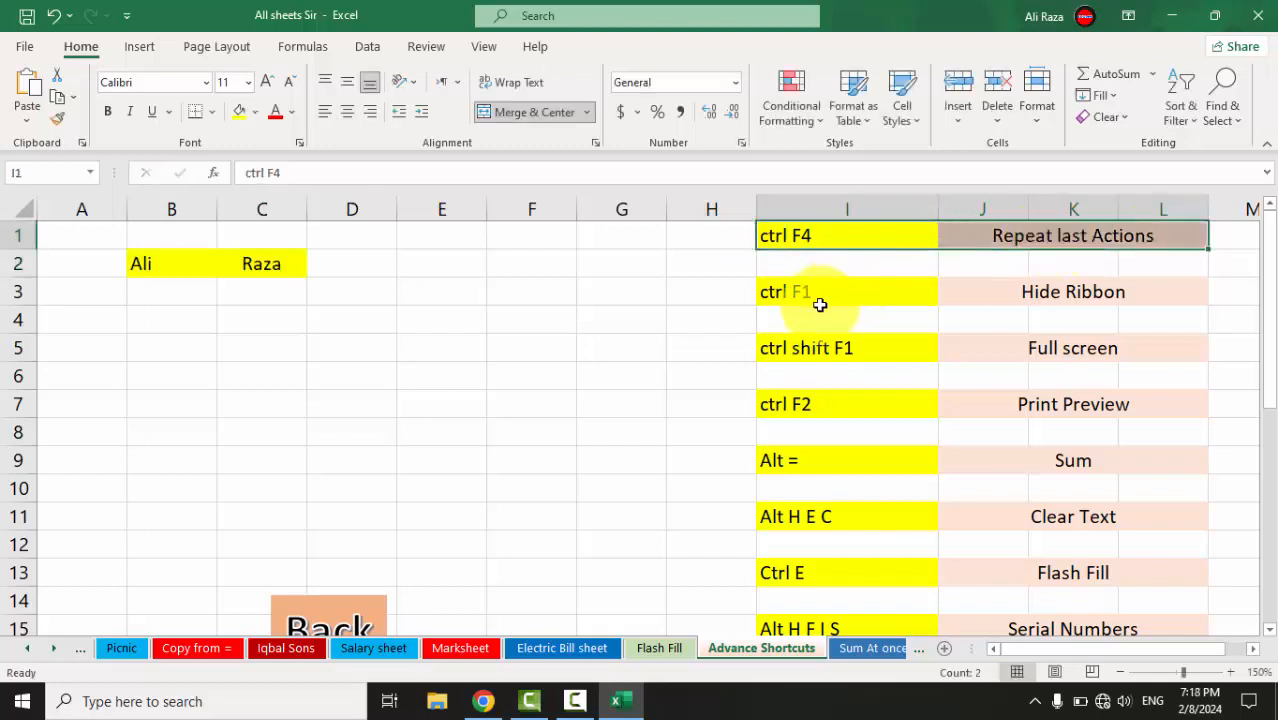
# Collapse and restore the ribbon several times, and switch the full-screen view on and off
pyautogui.click(820, 296)
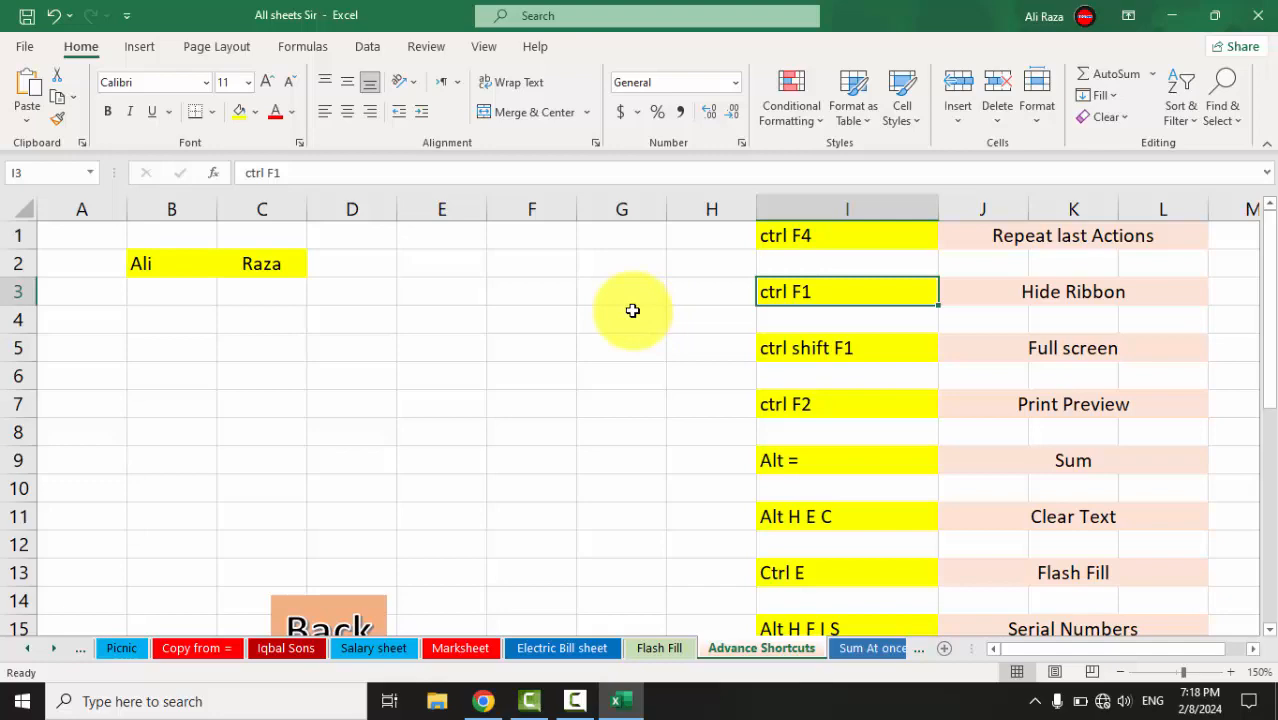
pyautogui.hotkey('ctrl', 'F1')
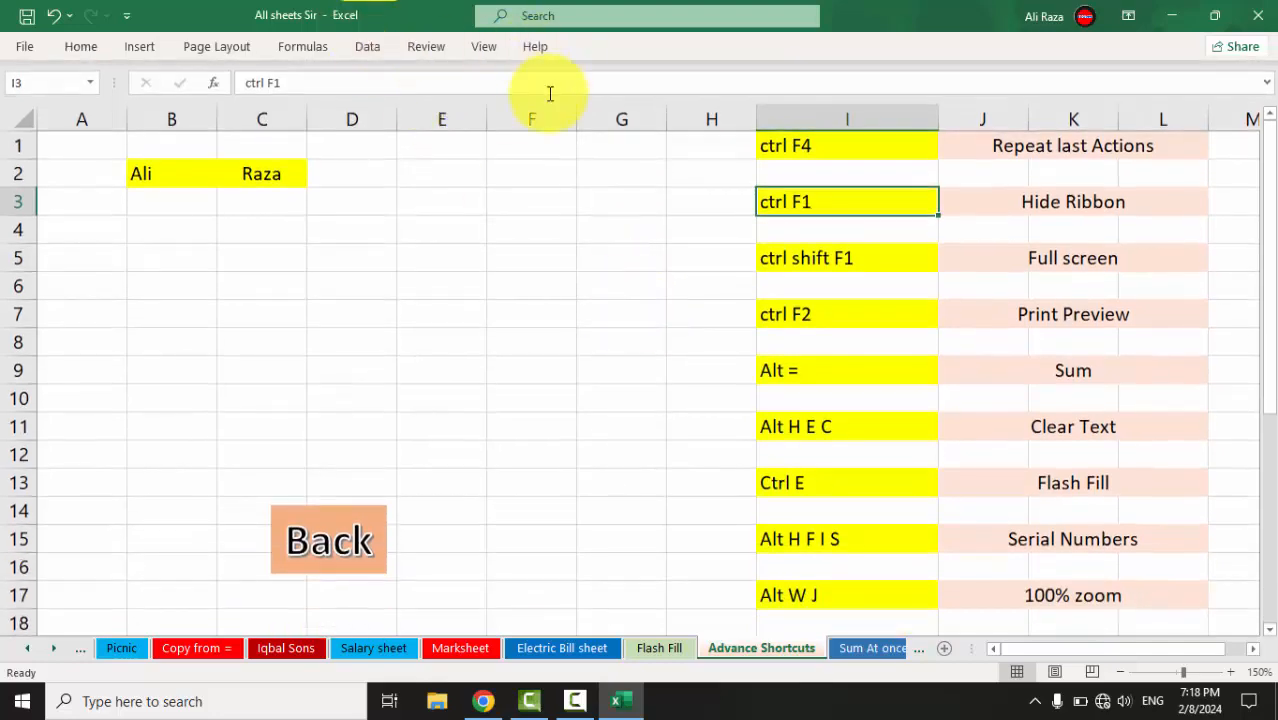
pyautogui.hotkey('ctrl', 'F1')
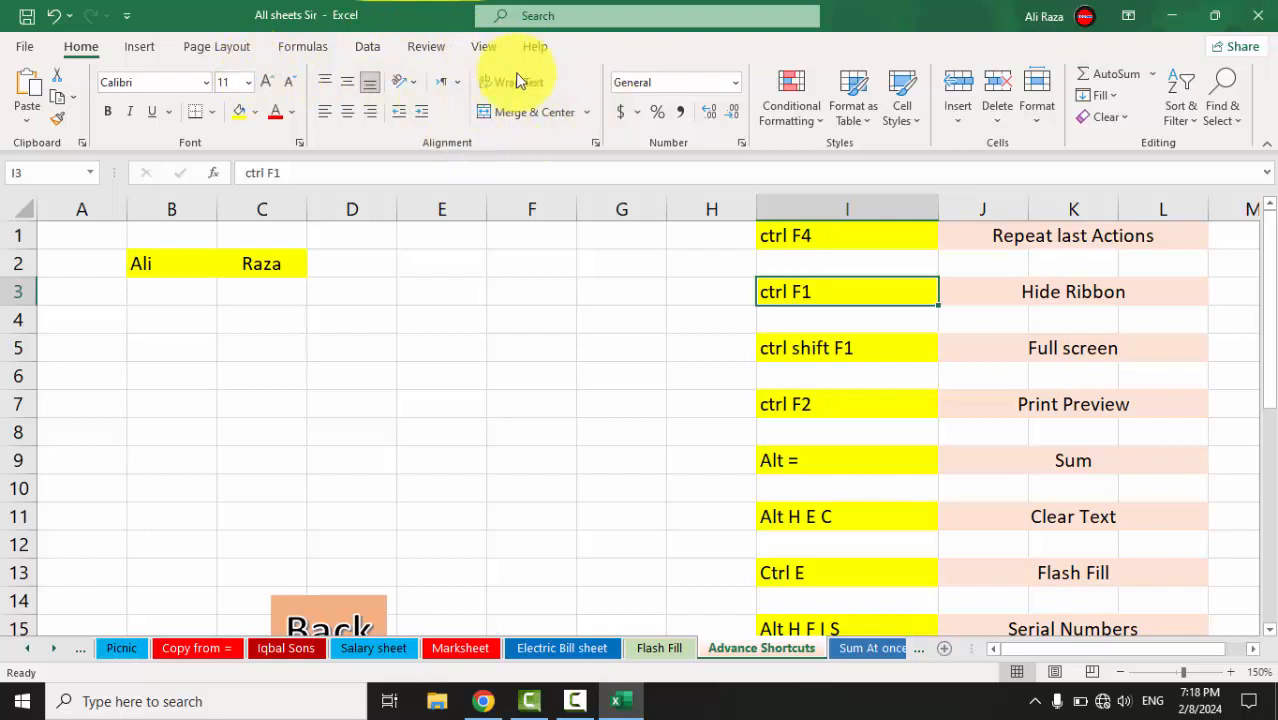
pyautogui.rightClick(491, 45)
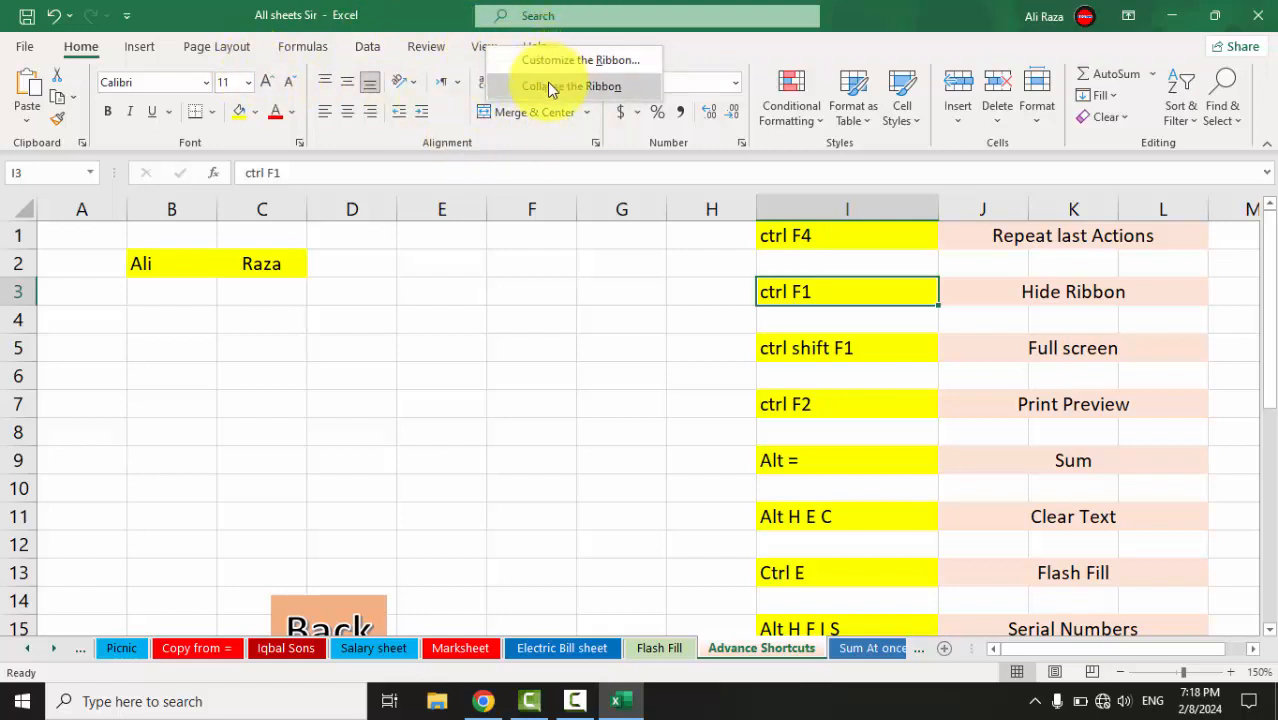
pyautogui.click(586, 85)
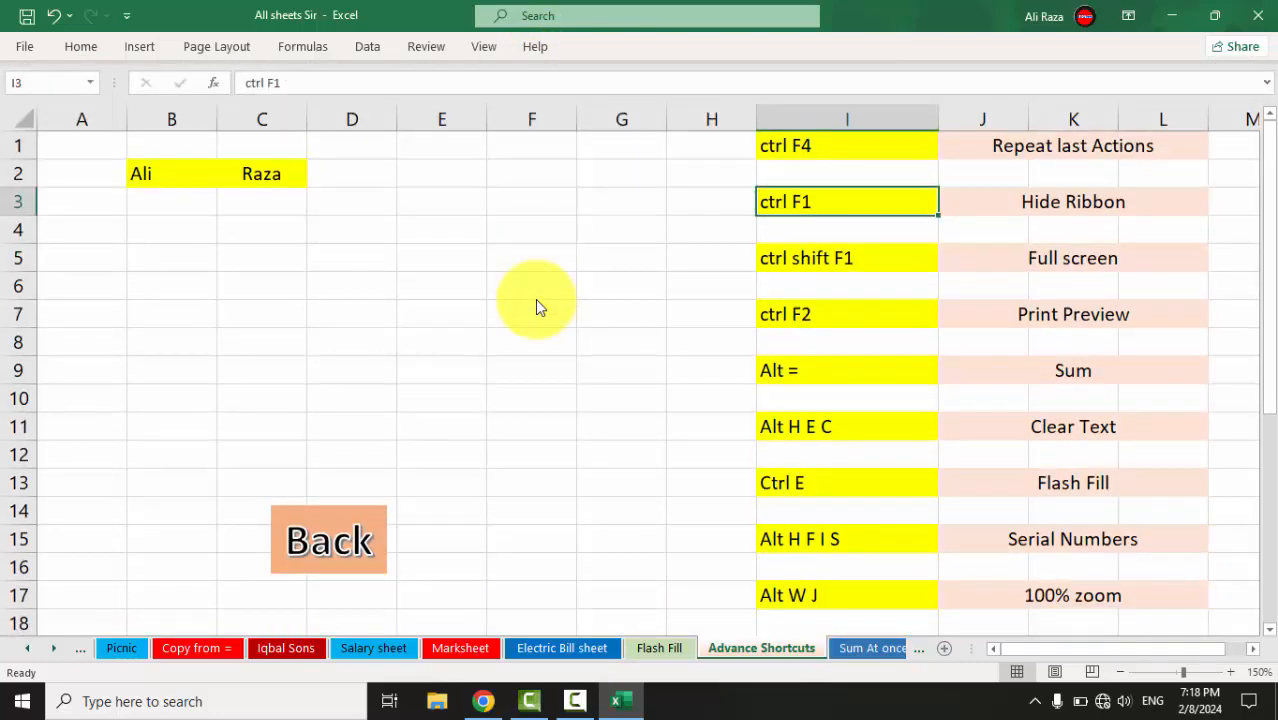
pyautogui.hotkey('ctrl', 'F1')
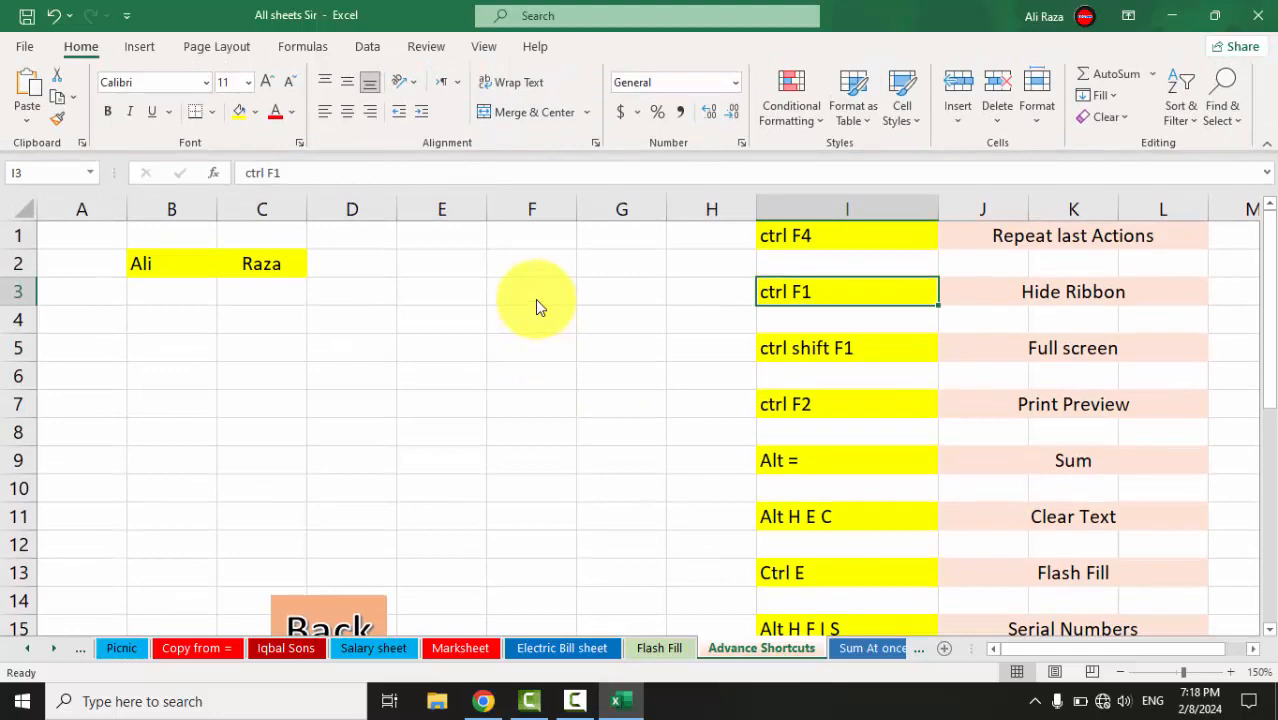
pyautogui.hotkey('ctrl', 'F1')
pyautogui.hotkey('ctrl', 'F1')
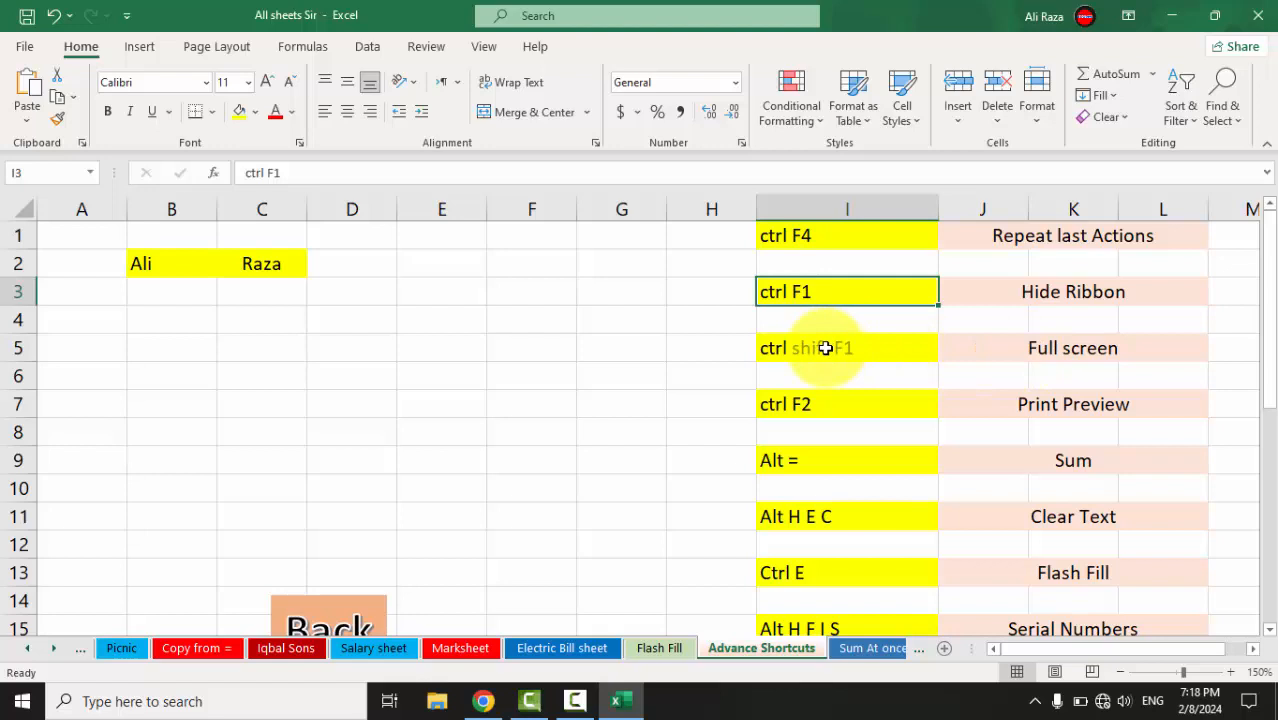
pyautogui.hotkey('ctrl', 'shift', 'F1')
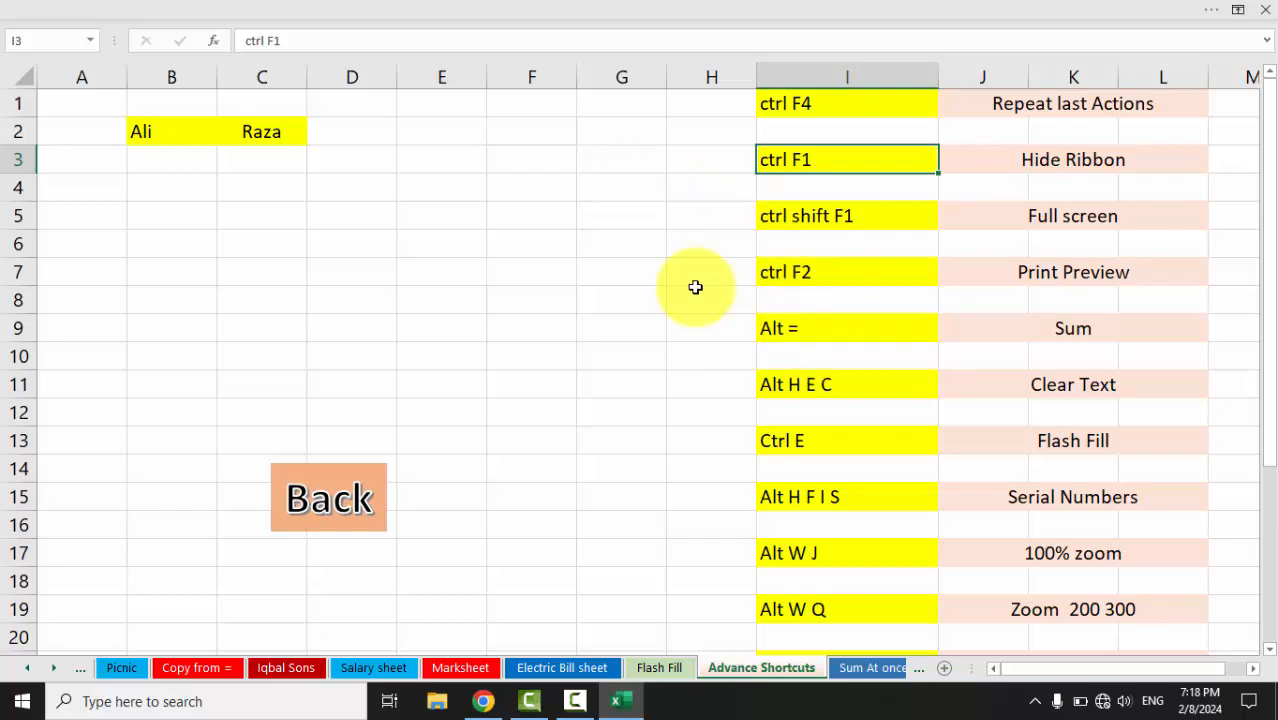
pyautogui.hotkey('ctrl', 'shift', 'F1')
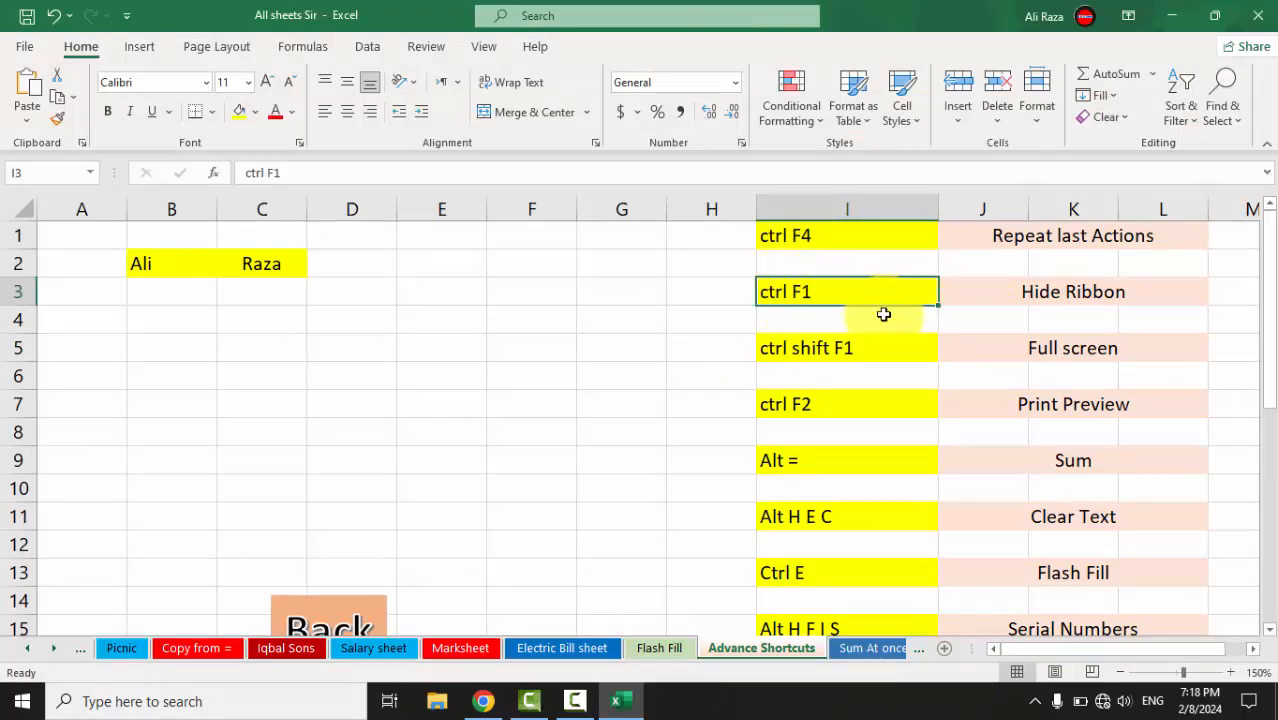
# Examine the print preview of the Advance Shortcuts sheet and return to the worksheet
pyautogui.click(795, 401)
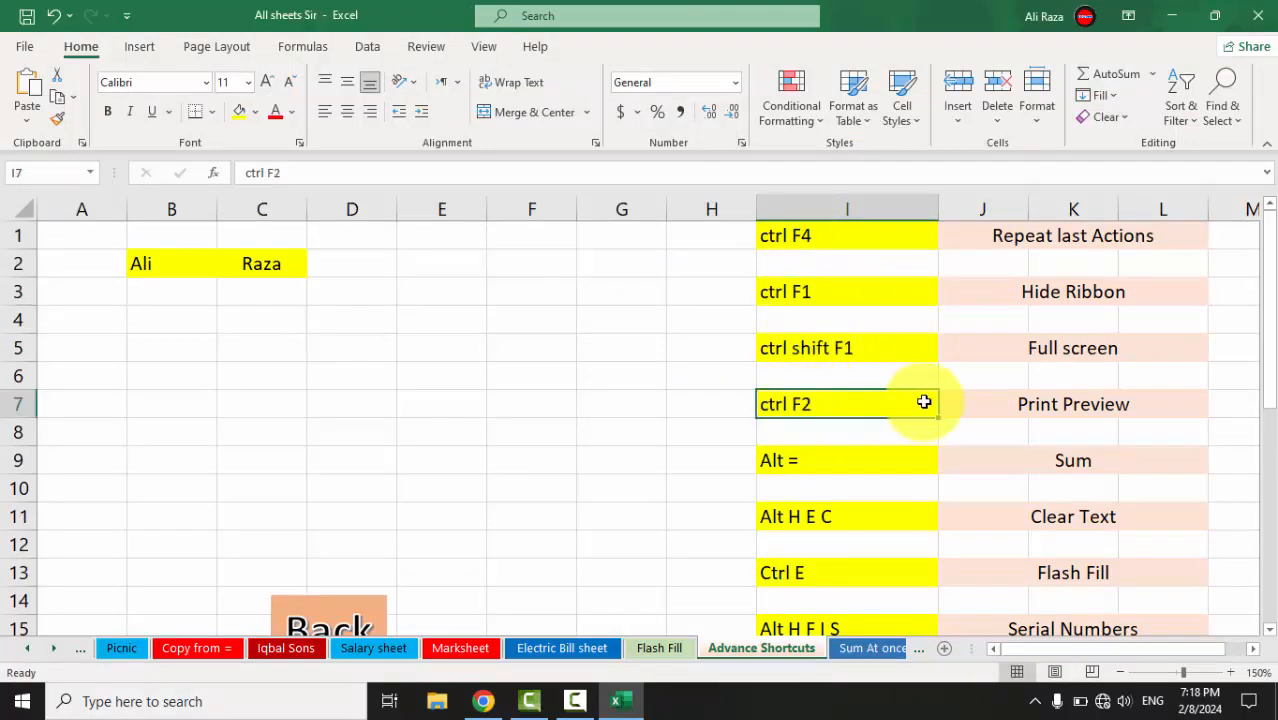
pyautogui.click(1068, 404)
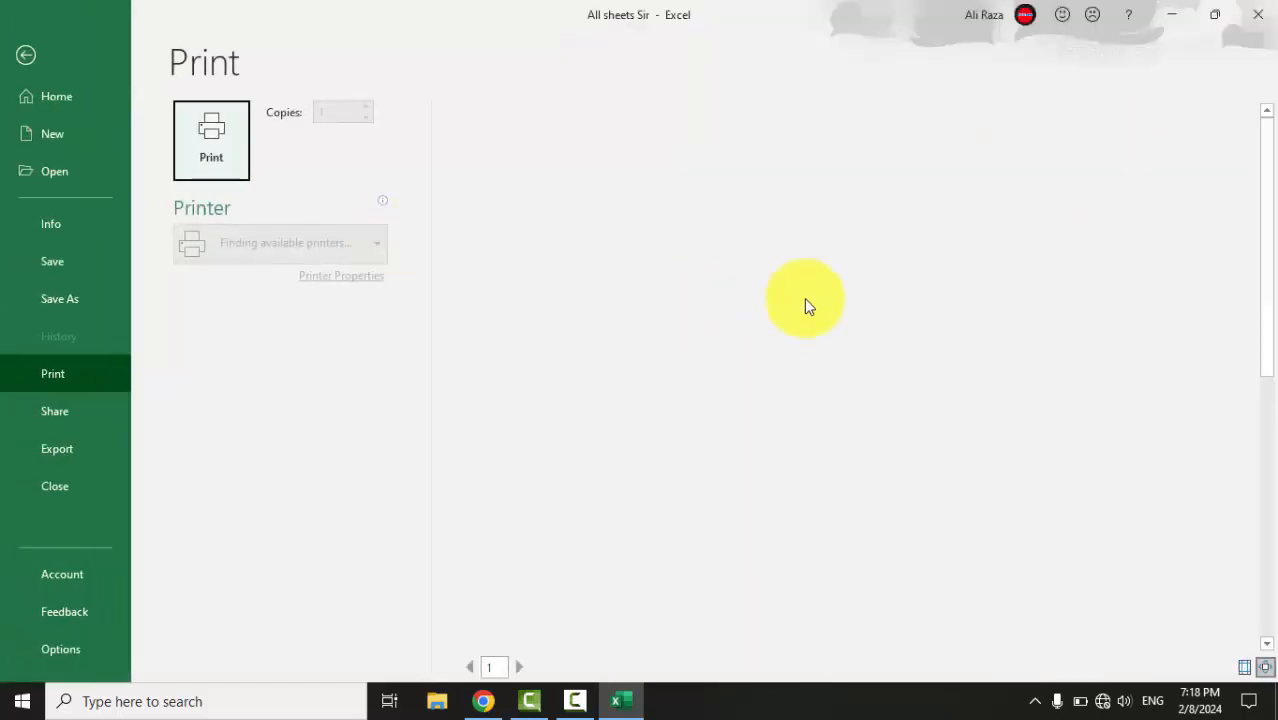
pyautogui.click(831, 272)
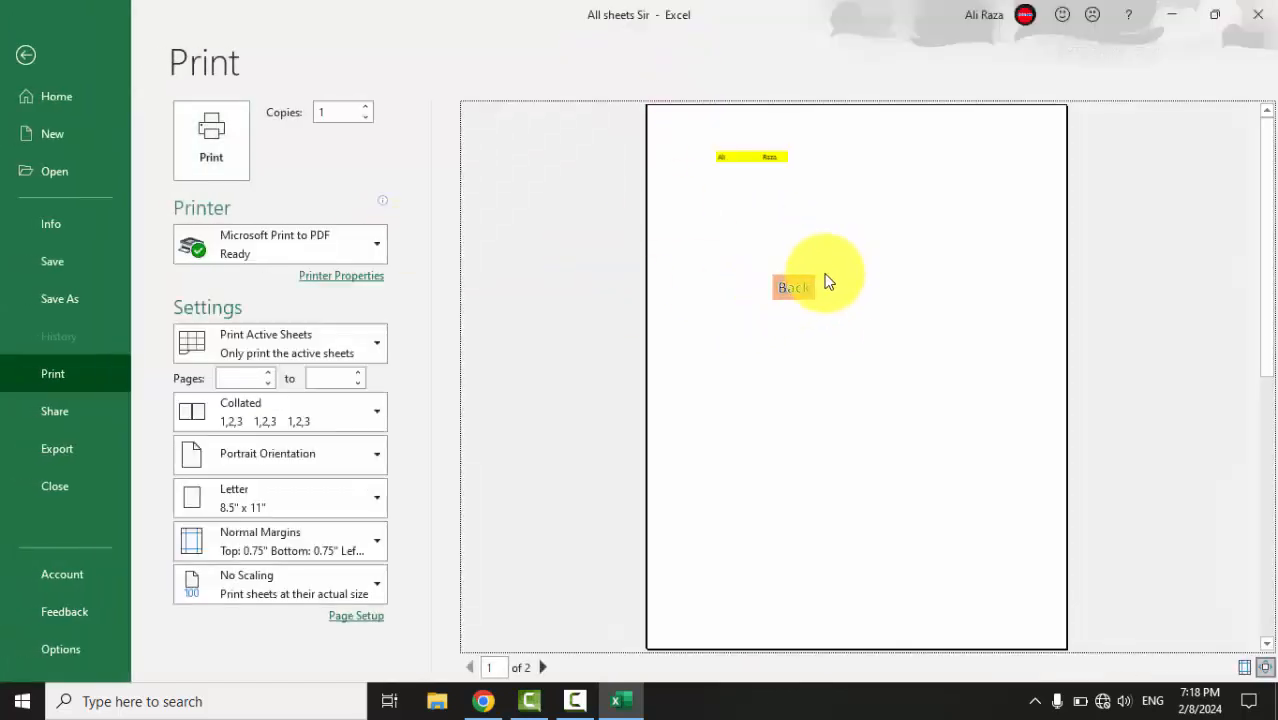
pyautogui.press('Escape')
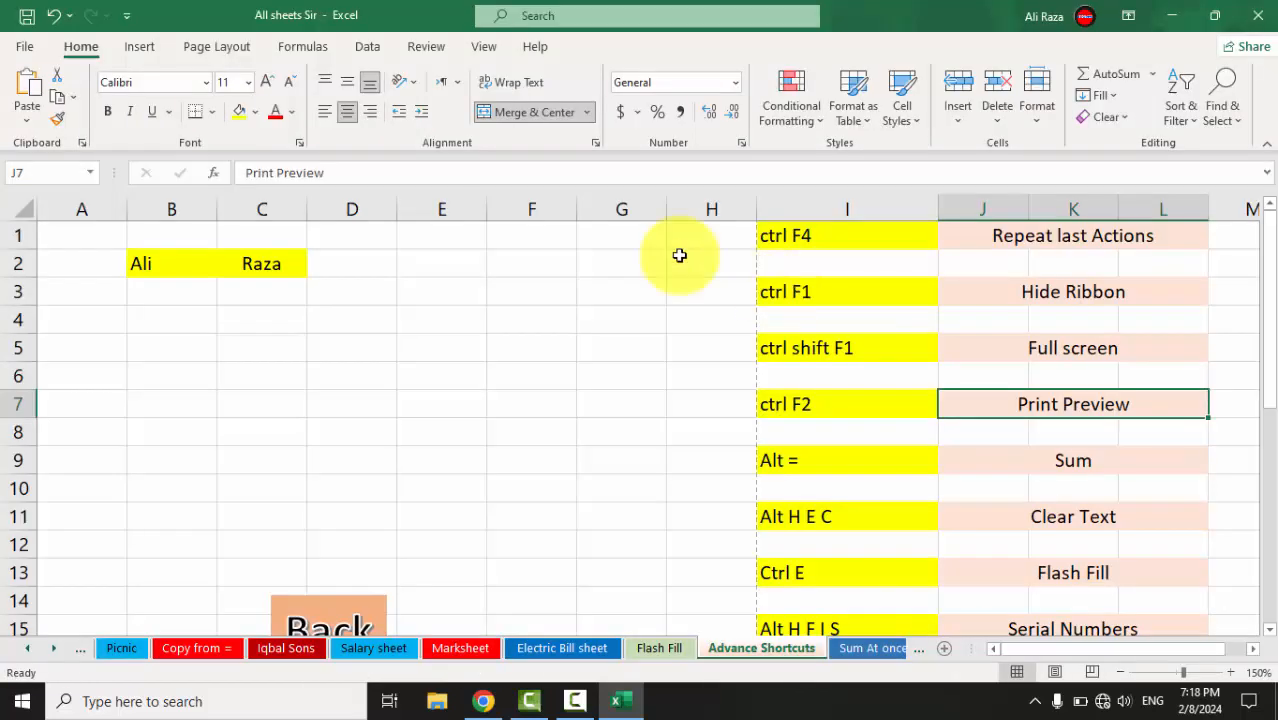
# Enter 5 in each of the cells E3, E4 and E5 and total them with AutoSum in E6
pyautogui.click(820, 480)
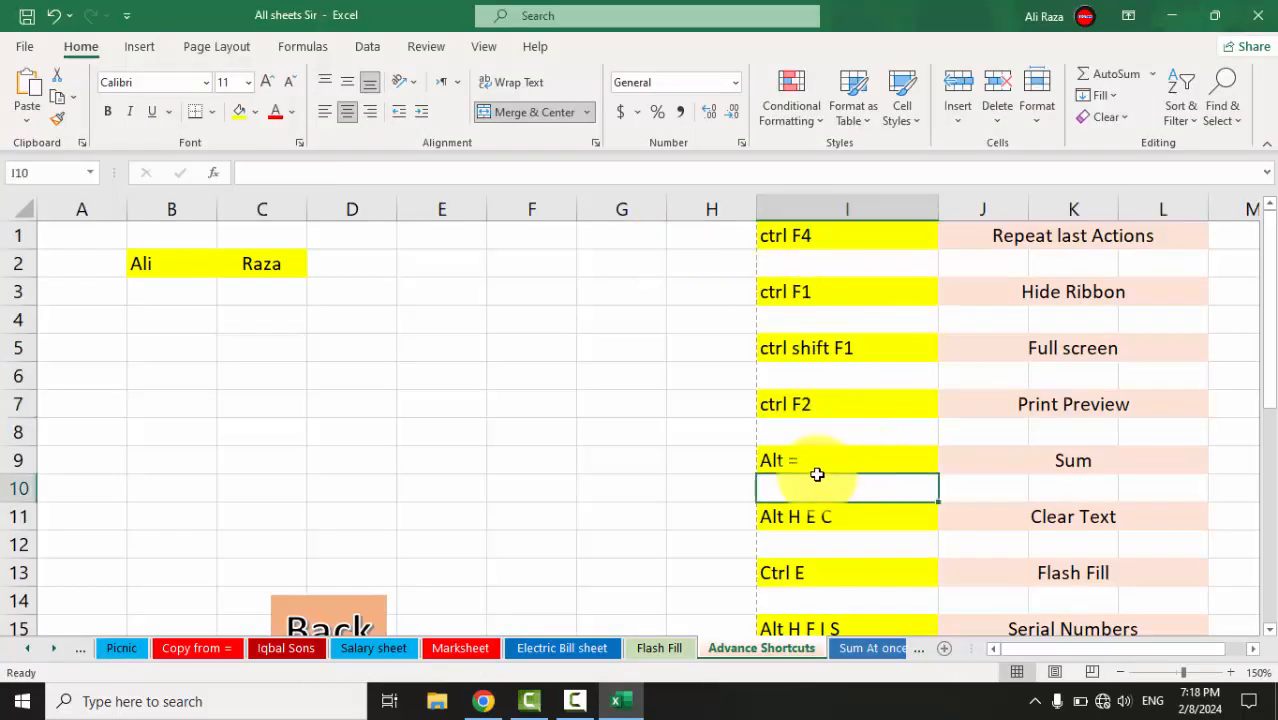
pyautogui.click(445, 291)
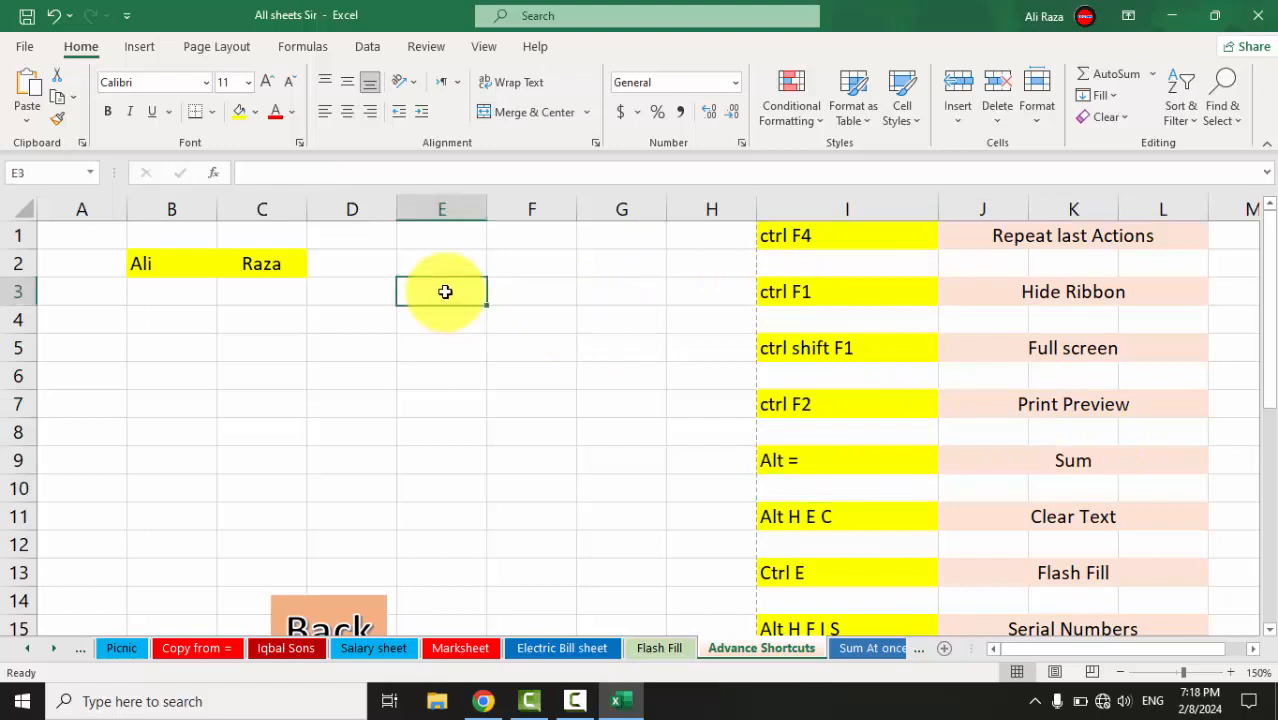
pyautogui.write('5')
pyautogui.press('Return')
pyautogui.write('5')
pyautogui.press('Return')
pyautogui.write('5')
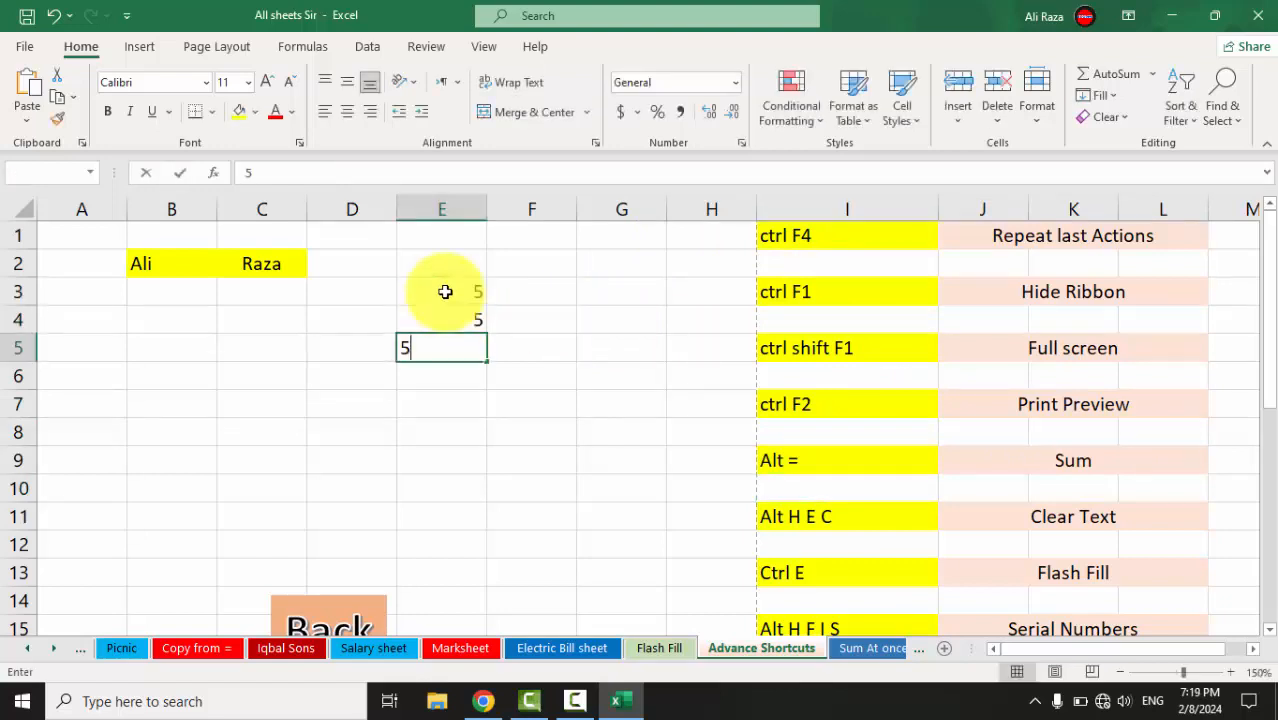
pyautogui.press('Return')
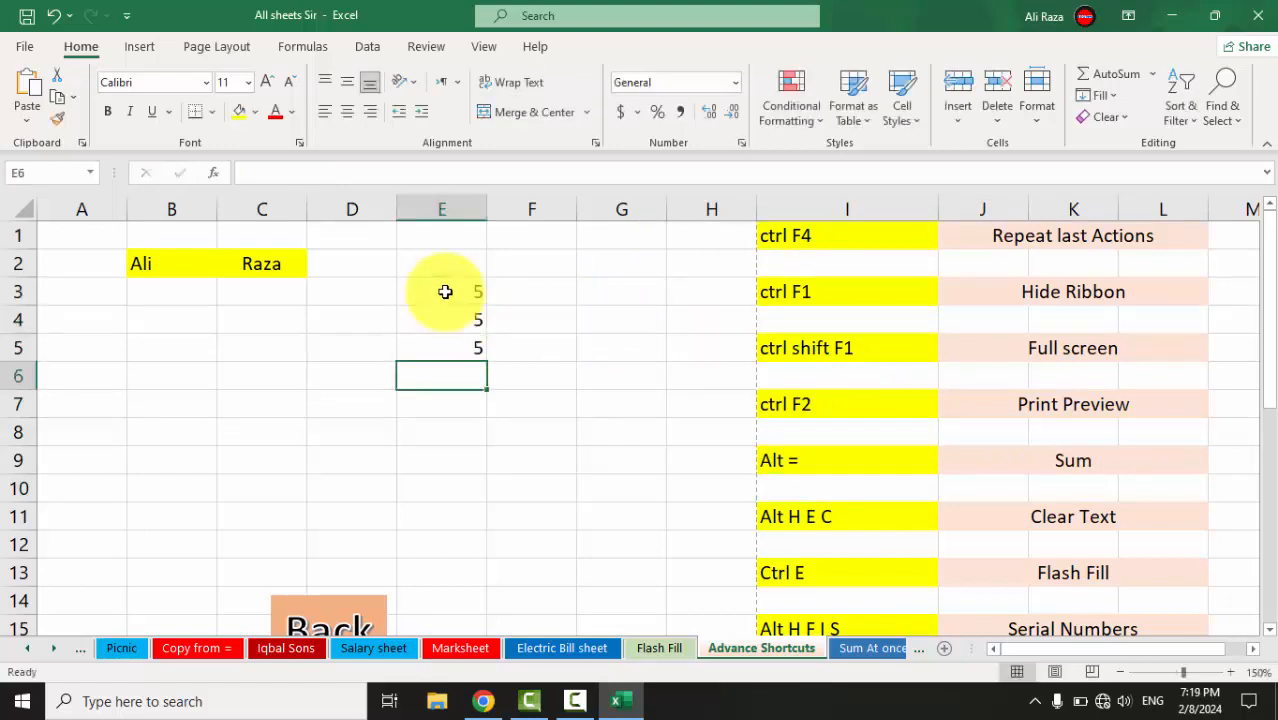
pyautogui.hotkey('alt', '=')
pyautogui.press('Return')
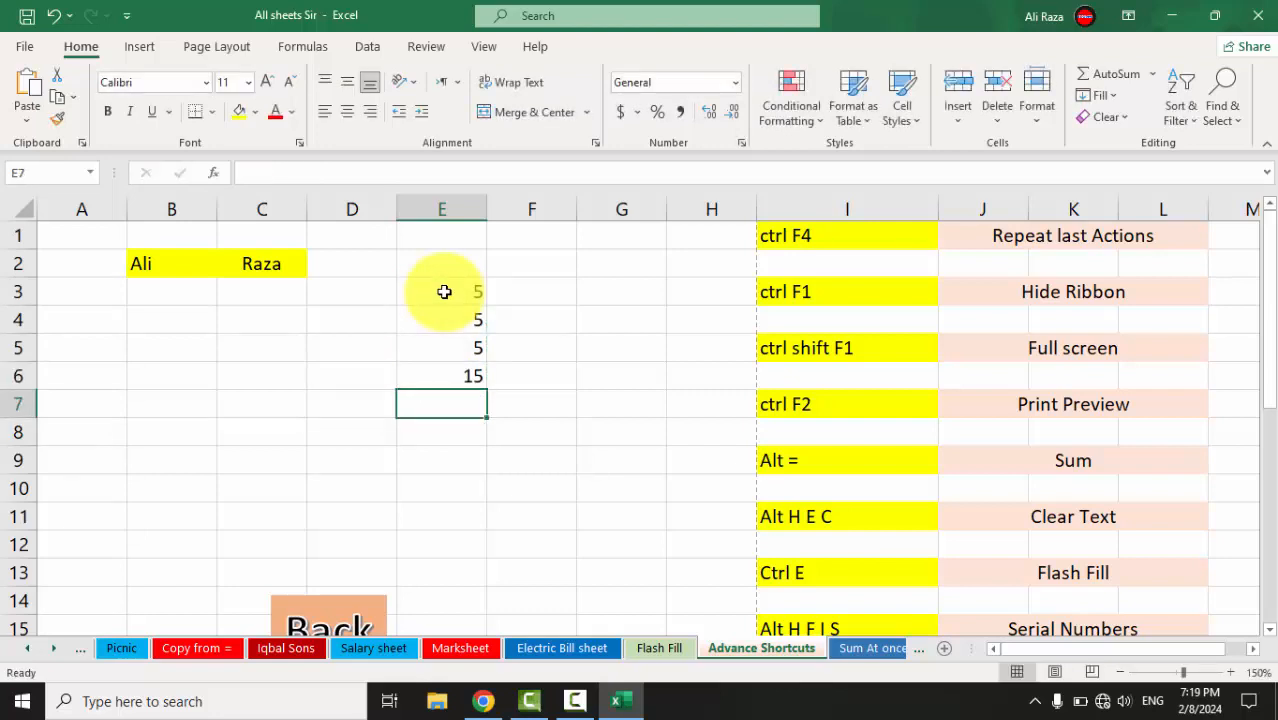
# Clear the contents of the sample numbers and their total in E3:E6
pyautogui.moveTo(445, 291); pyautogui.dragTo(473, 376)
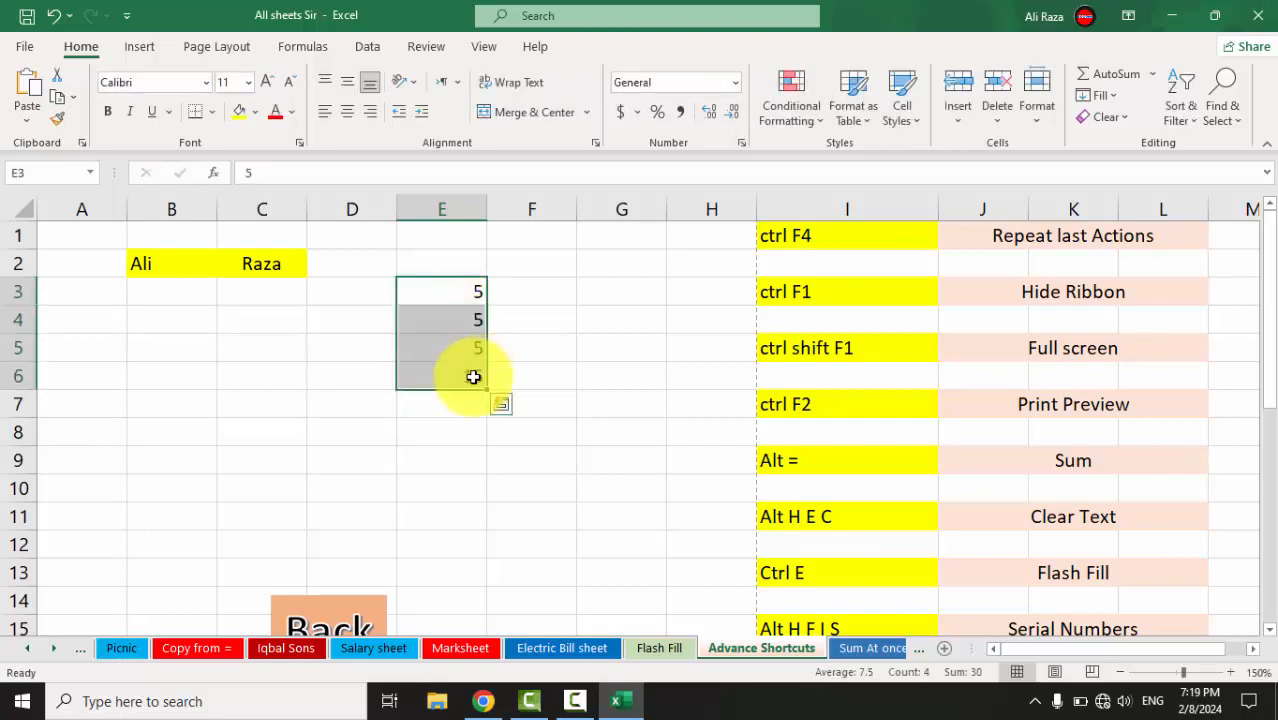
pyautogui.press('c')
pyautogui.press('Right')
pyautogui.press('Right')
pyautogui.press('Right')
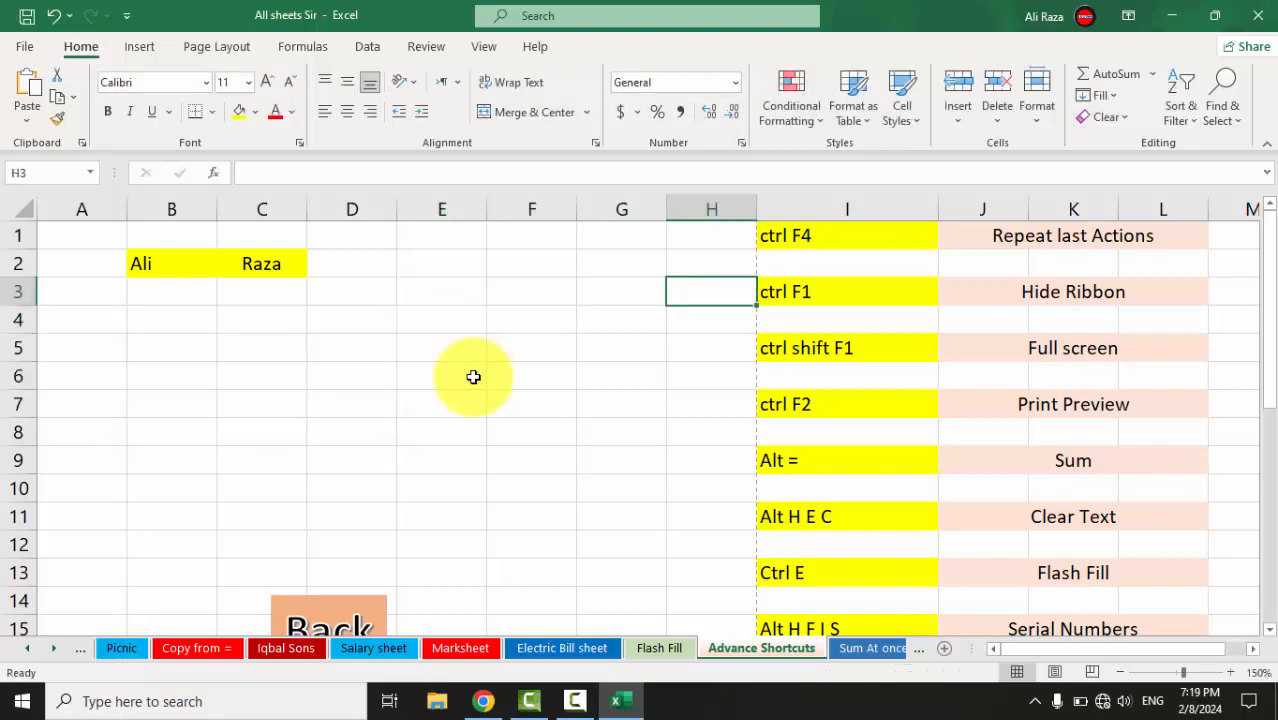
# Examine the shortcut list from the Clear Text entry down to the Serial Numbers entry
pyautogui.press('Down')
pyautogui.press('Down')
pyautogui.press('Down')
pyautogui.press('Down')
pyautogui.press('Down')
pyautogui.press('Down')
pyautogui.press('Down')
pyautogui.press('Down')
pyautogui.press('Right')
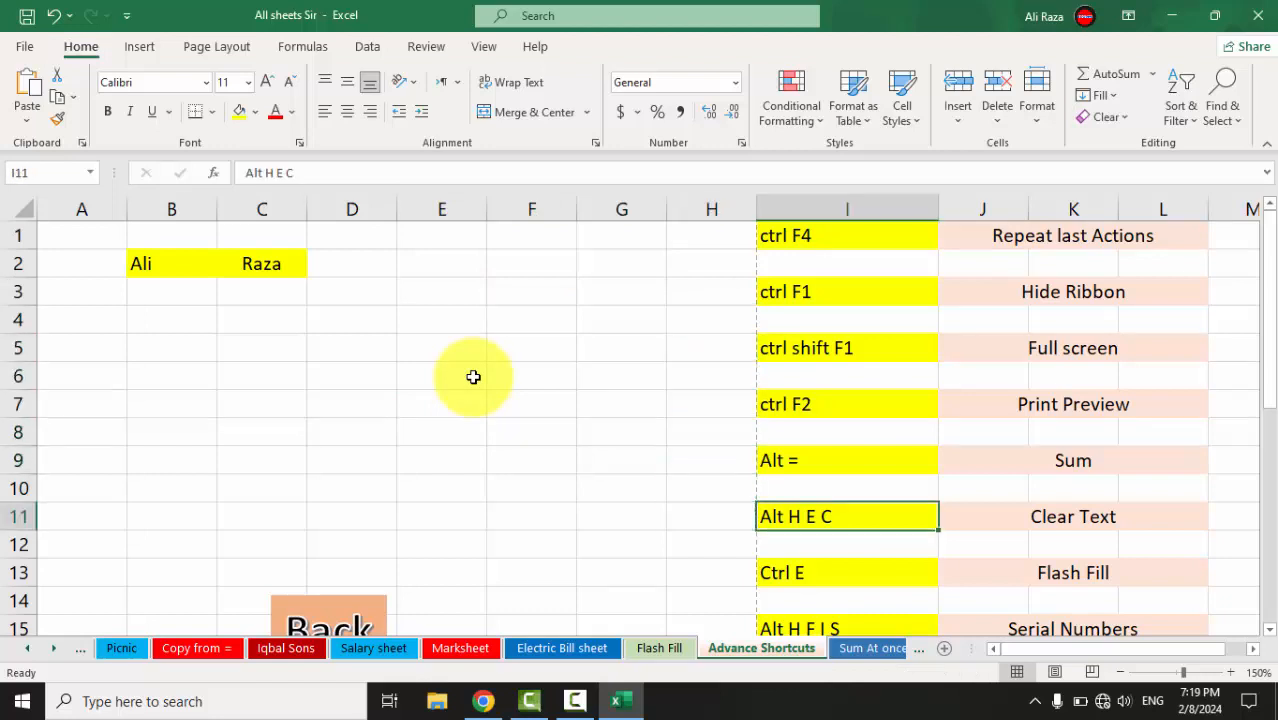
pyautogui.scroll(-1, 1047, 531)
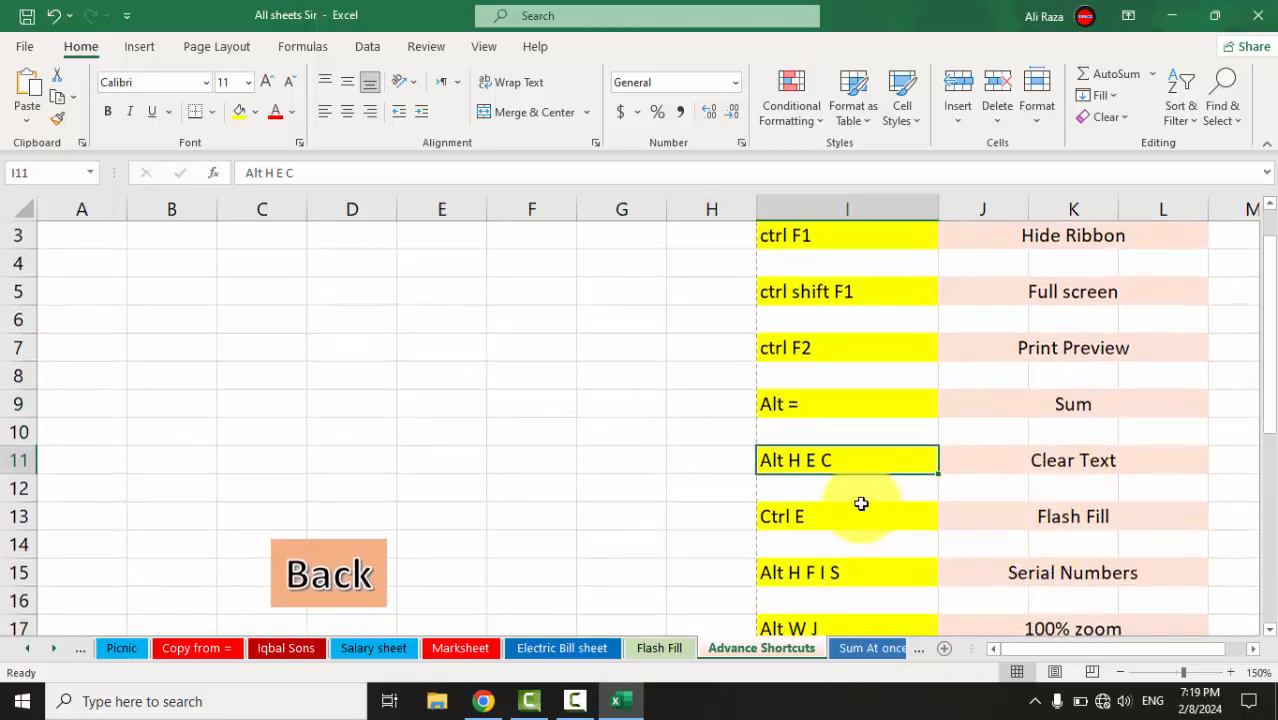
pyautogui.scroll(-2, 800, 460)
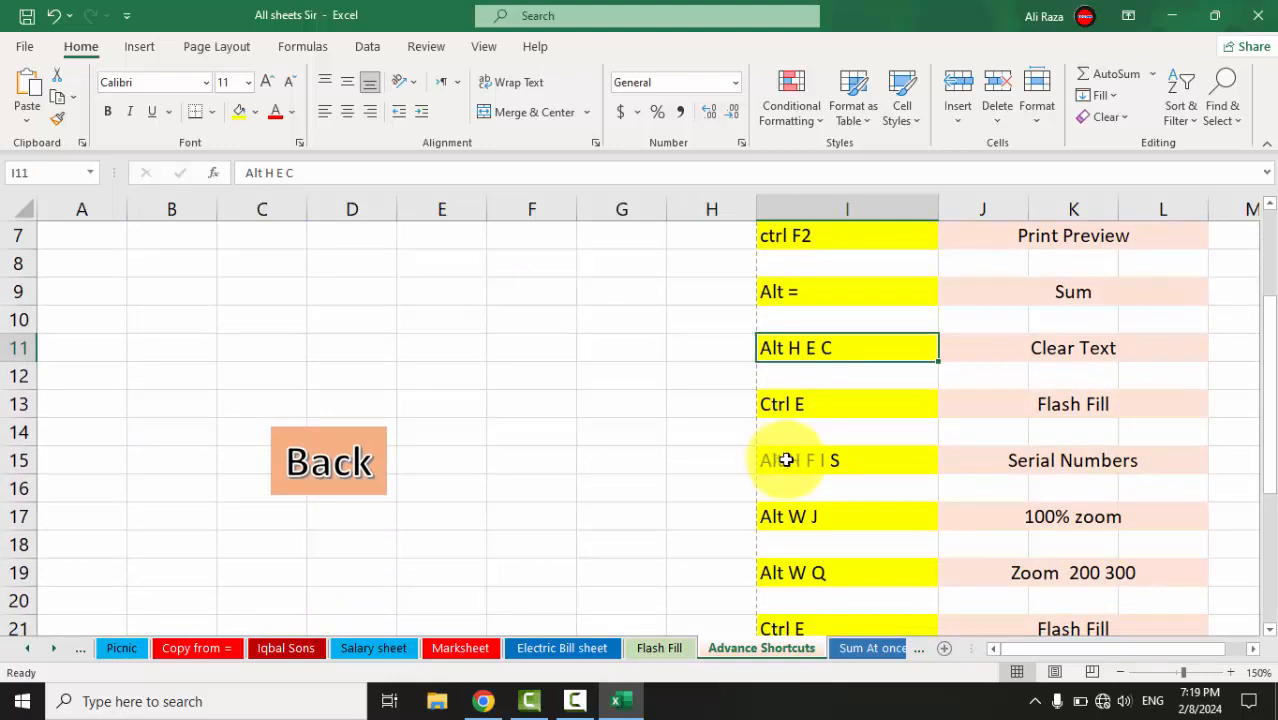
pyautogui.click(1012, 466)
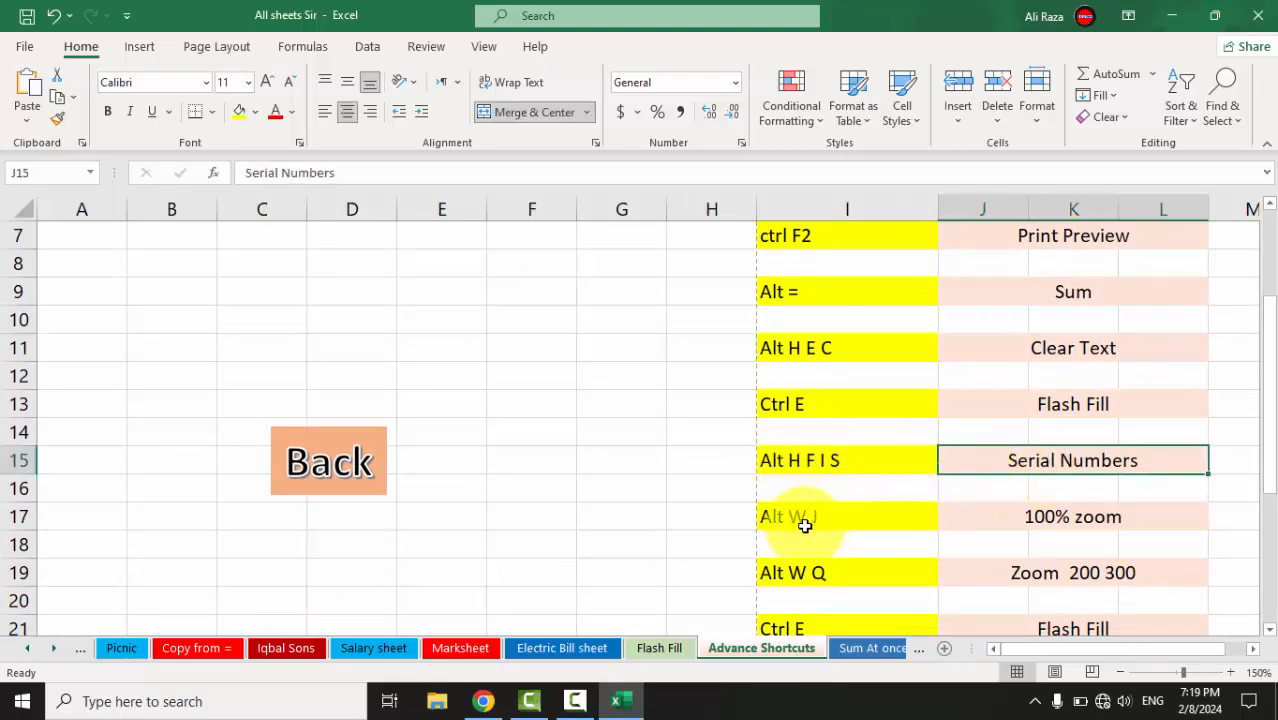
# Set the Advance Shortcuts sheet's zoom to 100%, as described by the 100% zoom entry
pyautogui.click(1087, 523)
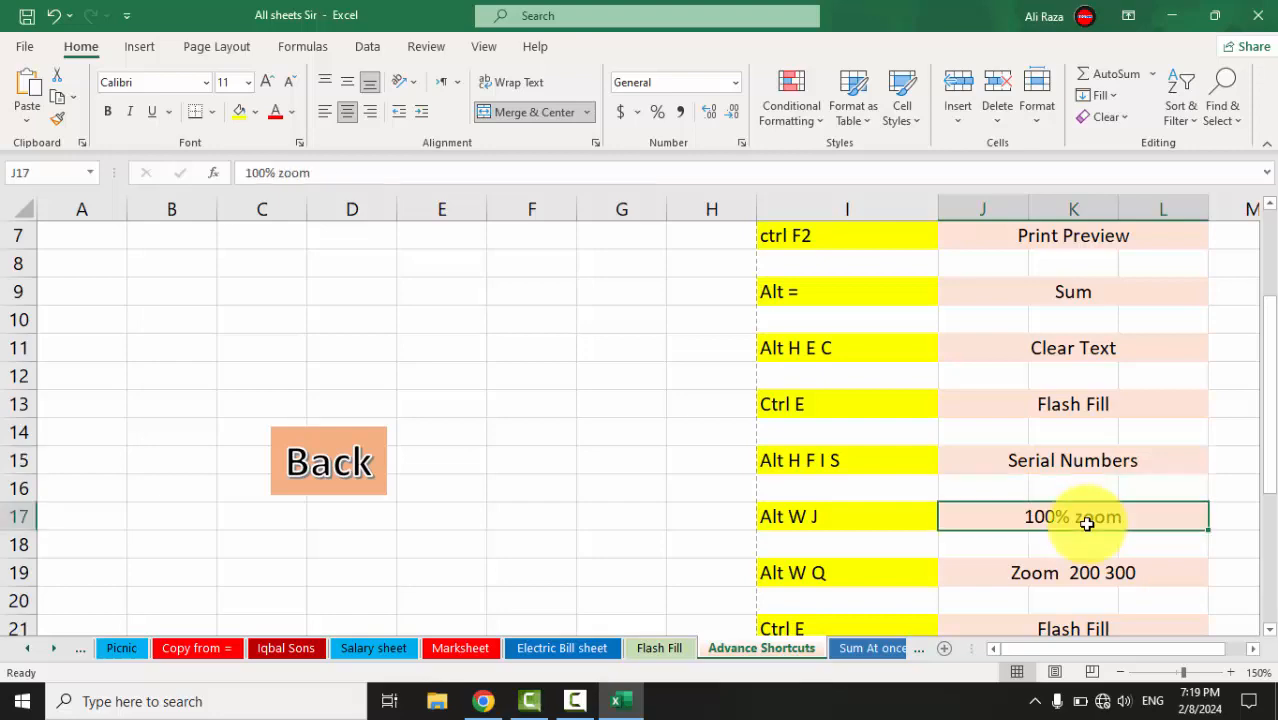
pyautogui.click(525, 355)
pyautogui.press('alt')
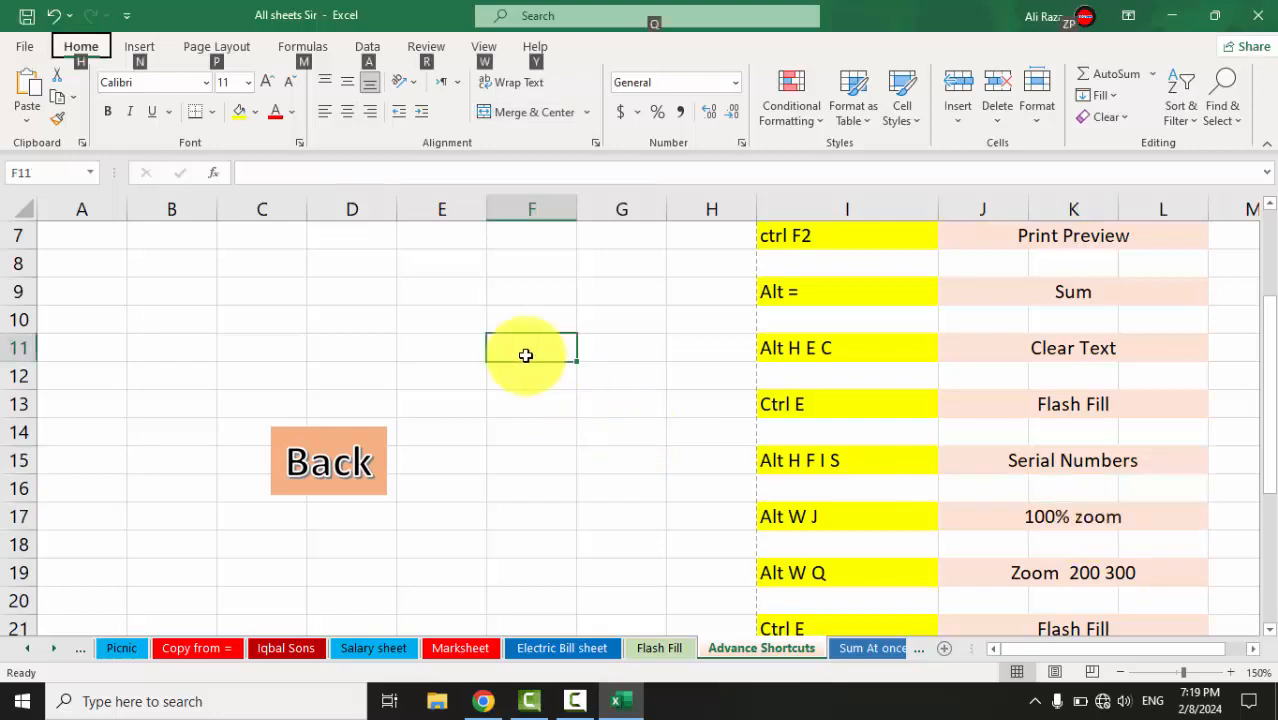
pyautogui.press('w')
pyautogui.press('j')
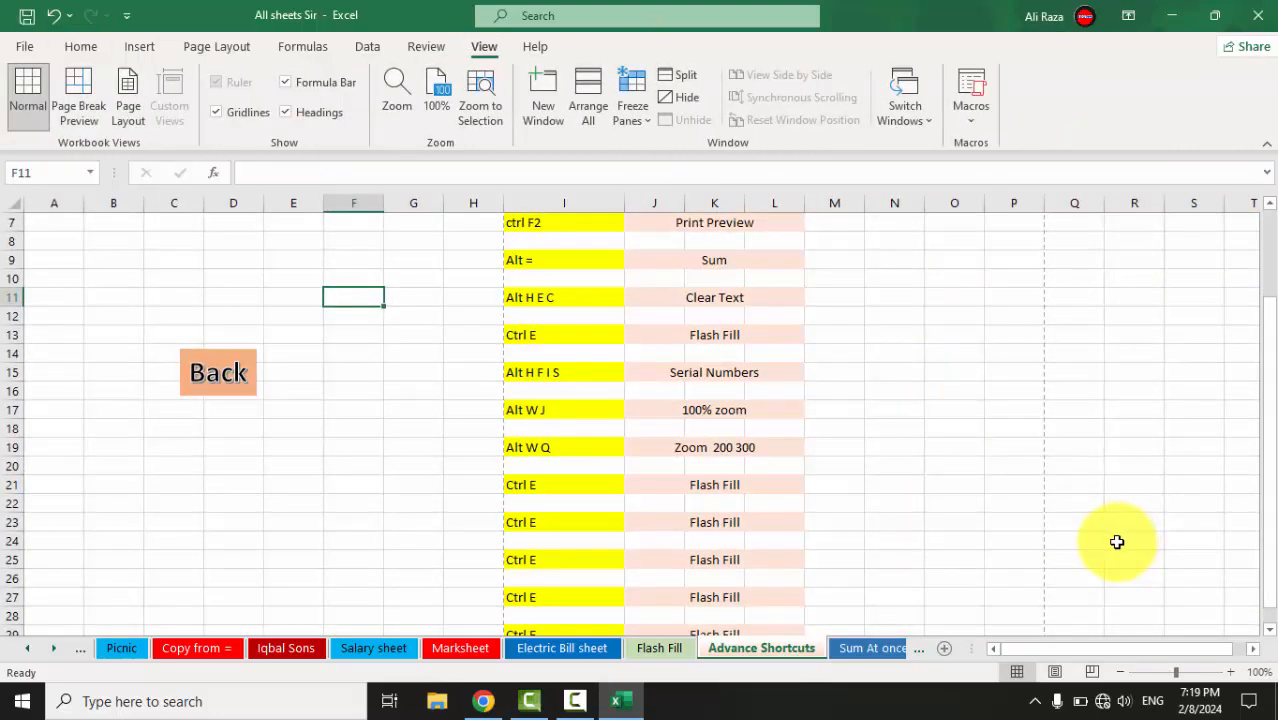
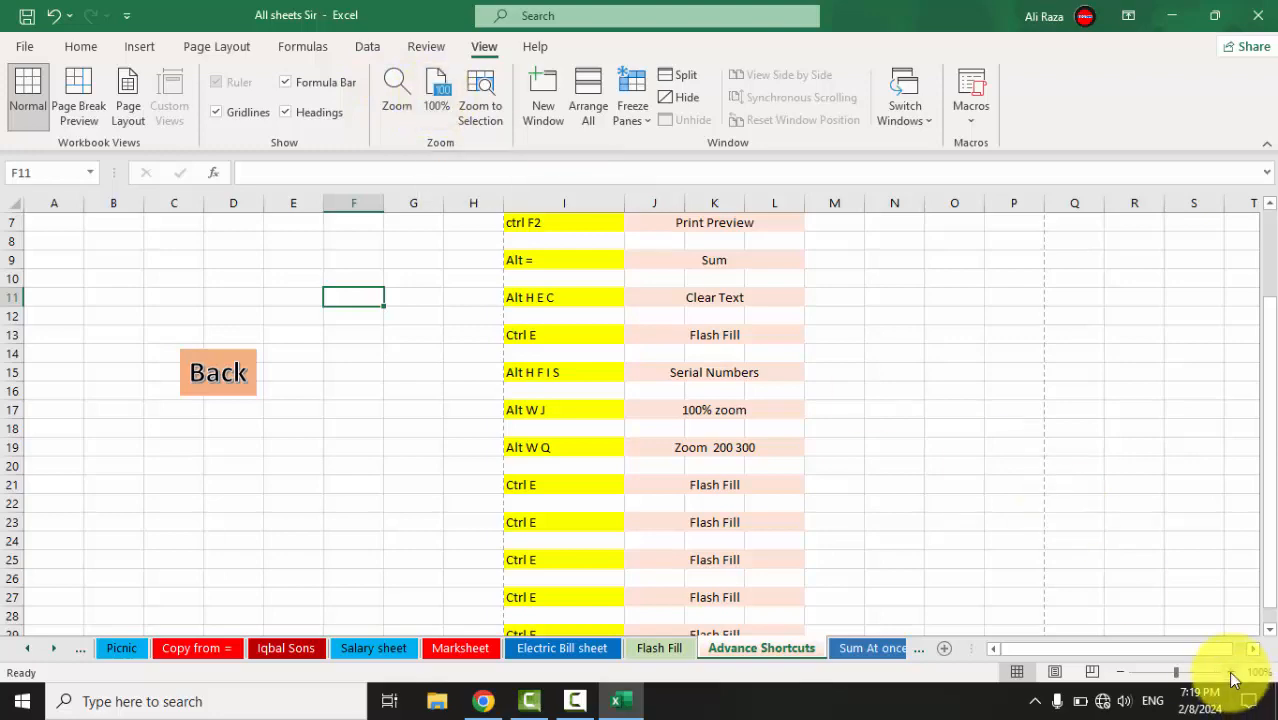
# Increase the sheet's zoom to 130%
pyautogui.click(1230, 672)
pyautogui.click(1230, 672)
pyautogui.click(1230, 672)
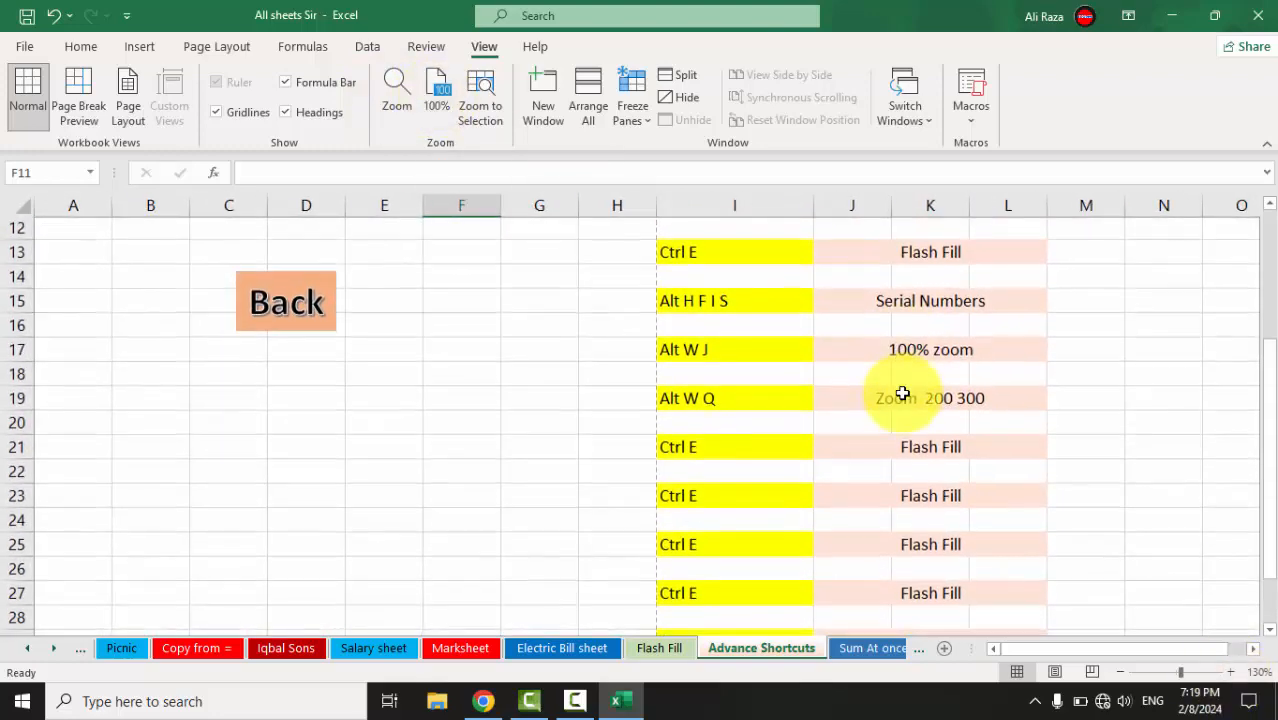
pyautogui.scroll(-1, 902, 393)
pyautogui.scroll(3, 902, 393)
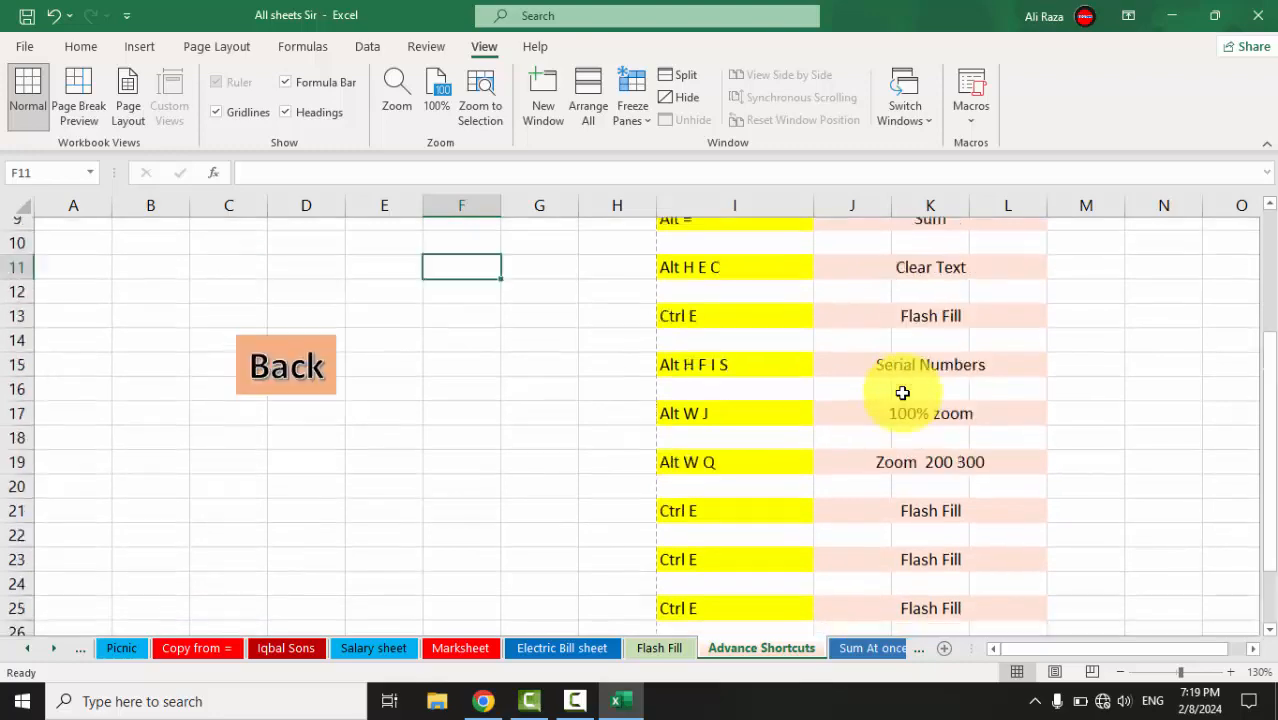
pyautogui.hotkey('ctrl', '-')
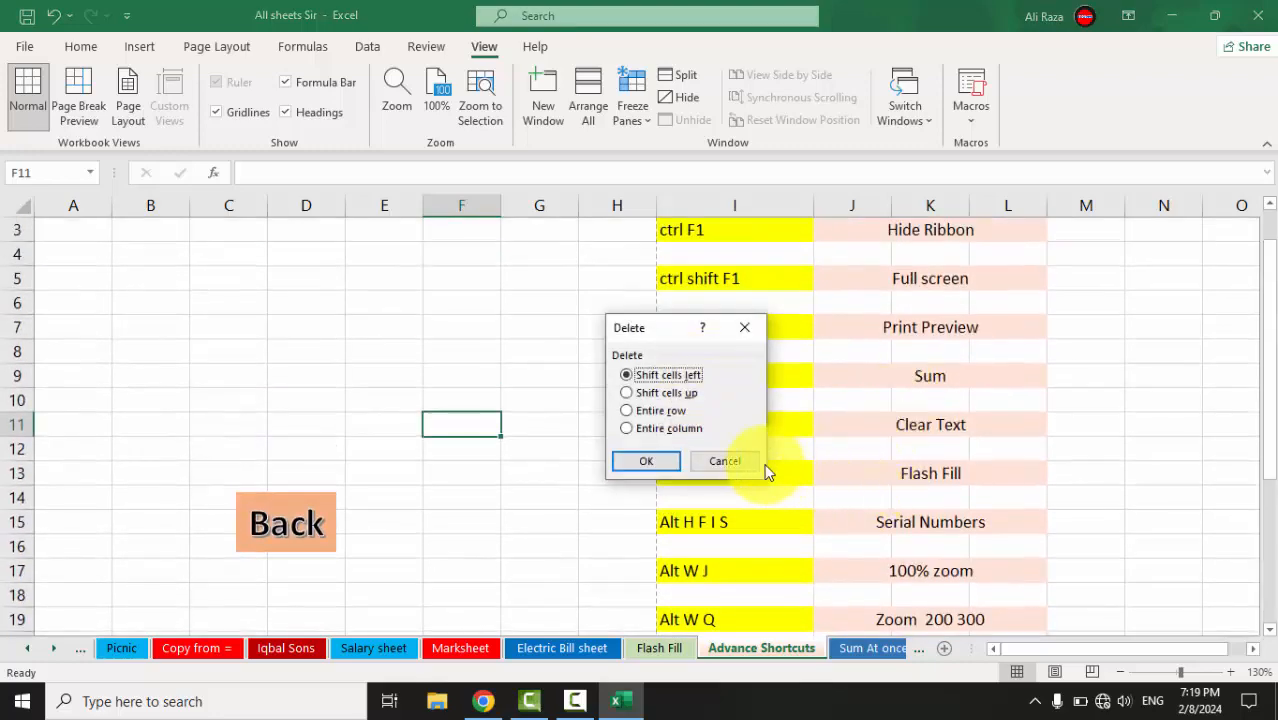
pyautogui.click(739, 458)
# Open the Zoom dialog described by the Zoom 200 300 entry to view its magnification options, and cancel it
pyautogui.scroll(-3, 853, 438)
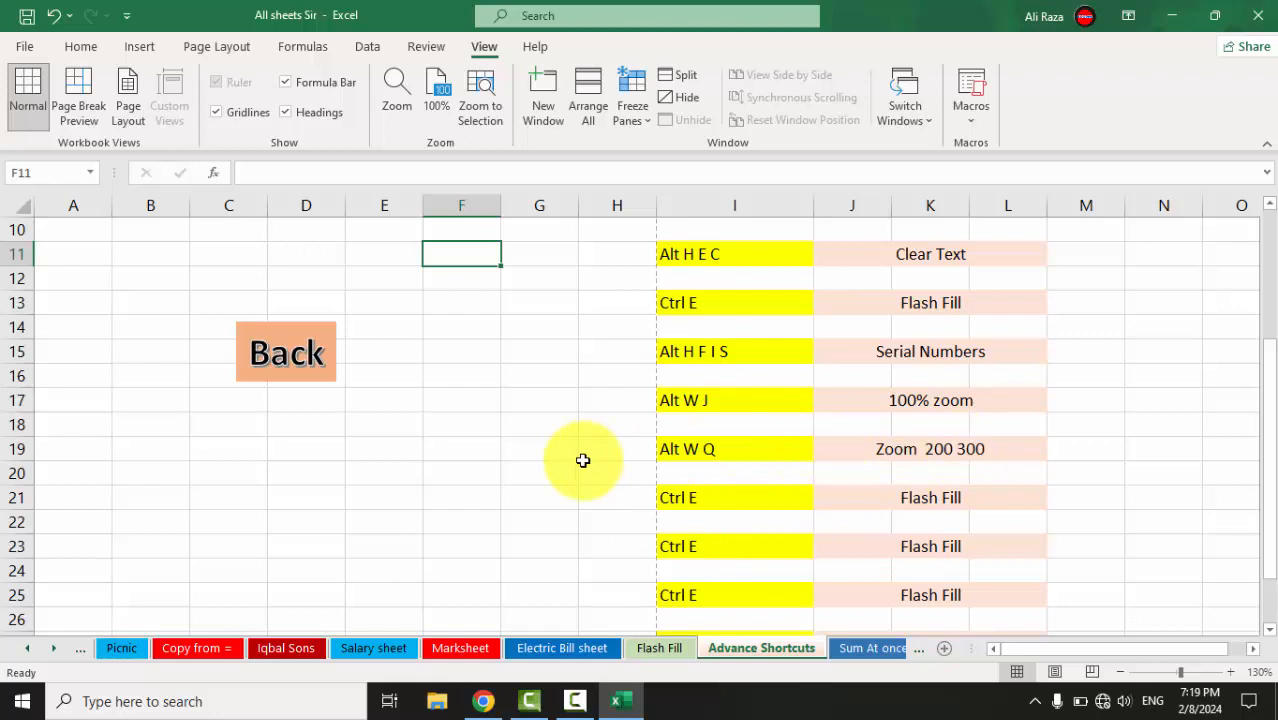
pyautogui.press('alt')
pyautogui.press('w')
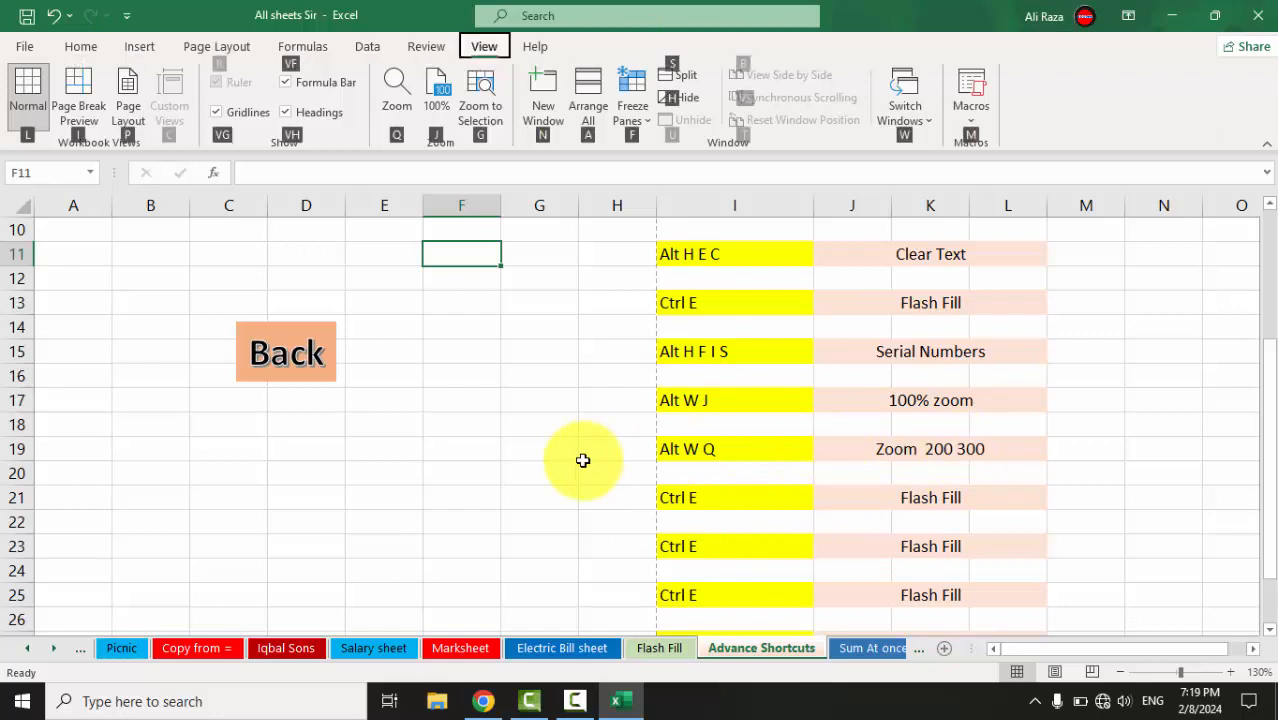
pyautogui.press('q')
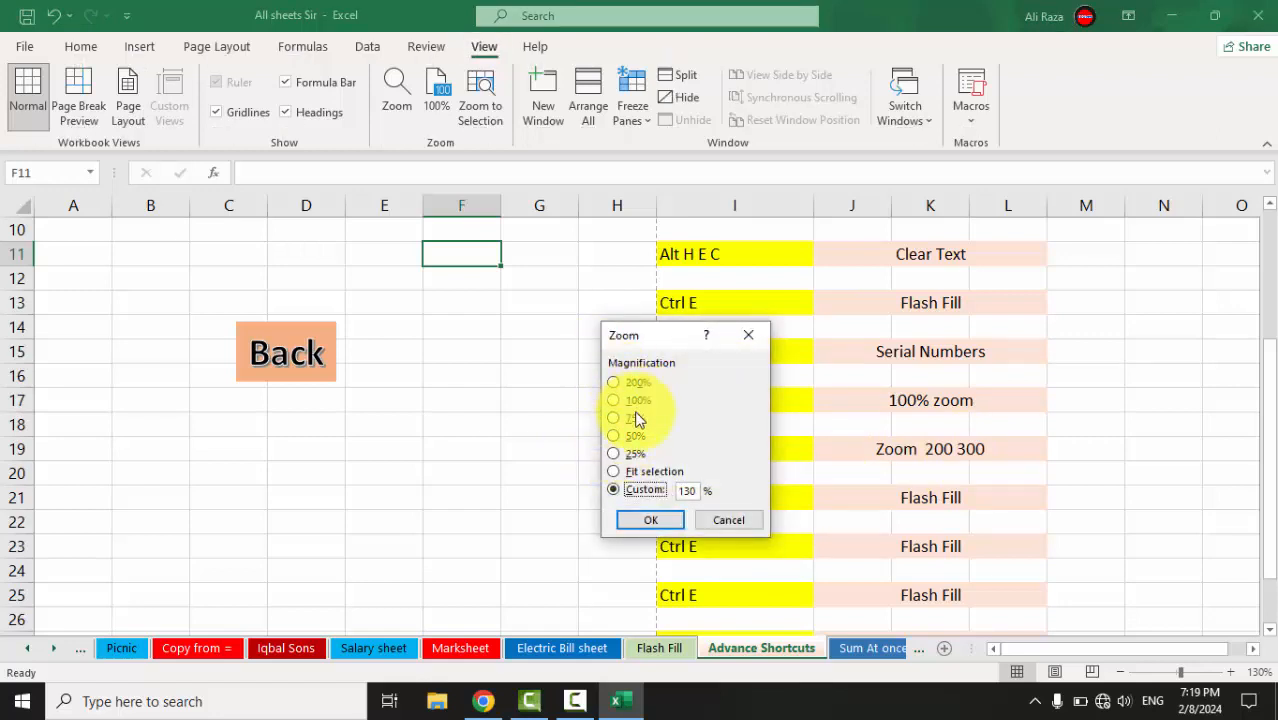
pyautogui.click(730, 518)
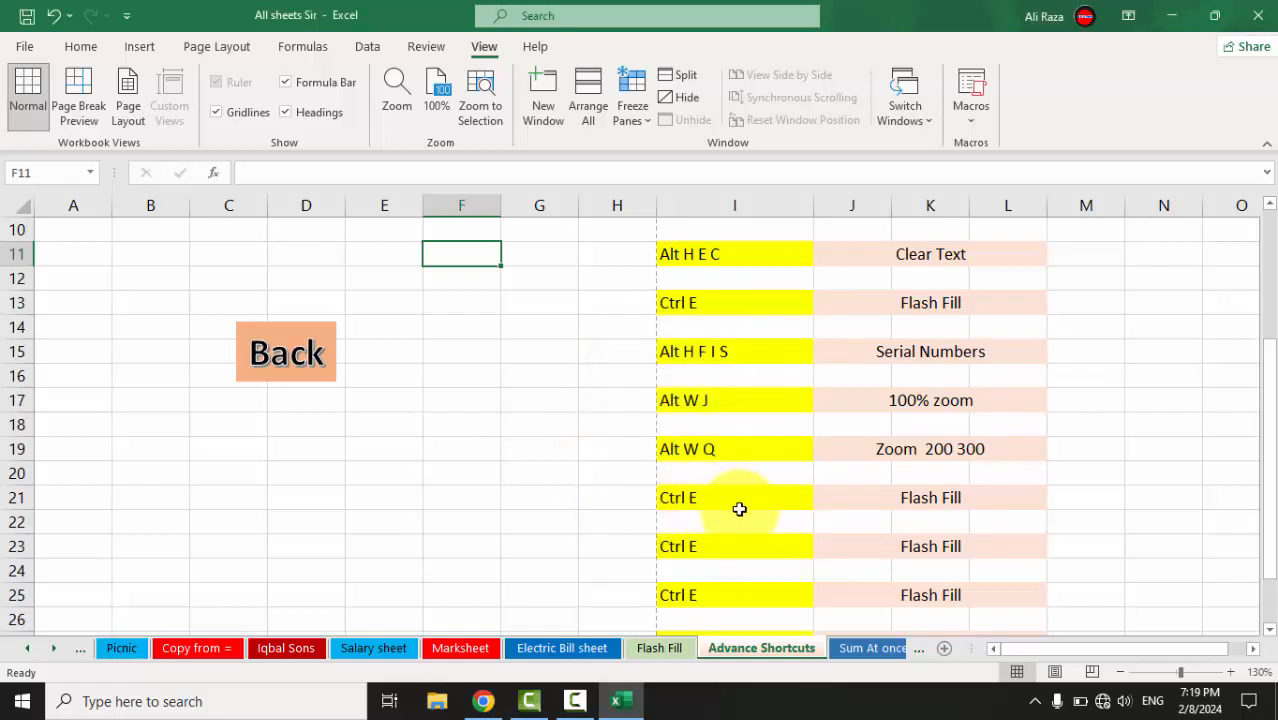
pyautogui.scroll(-2, 767, 543)
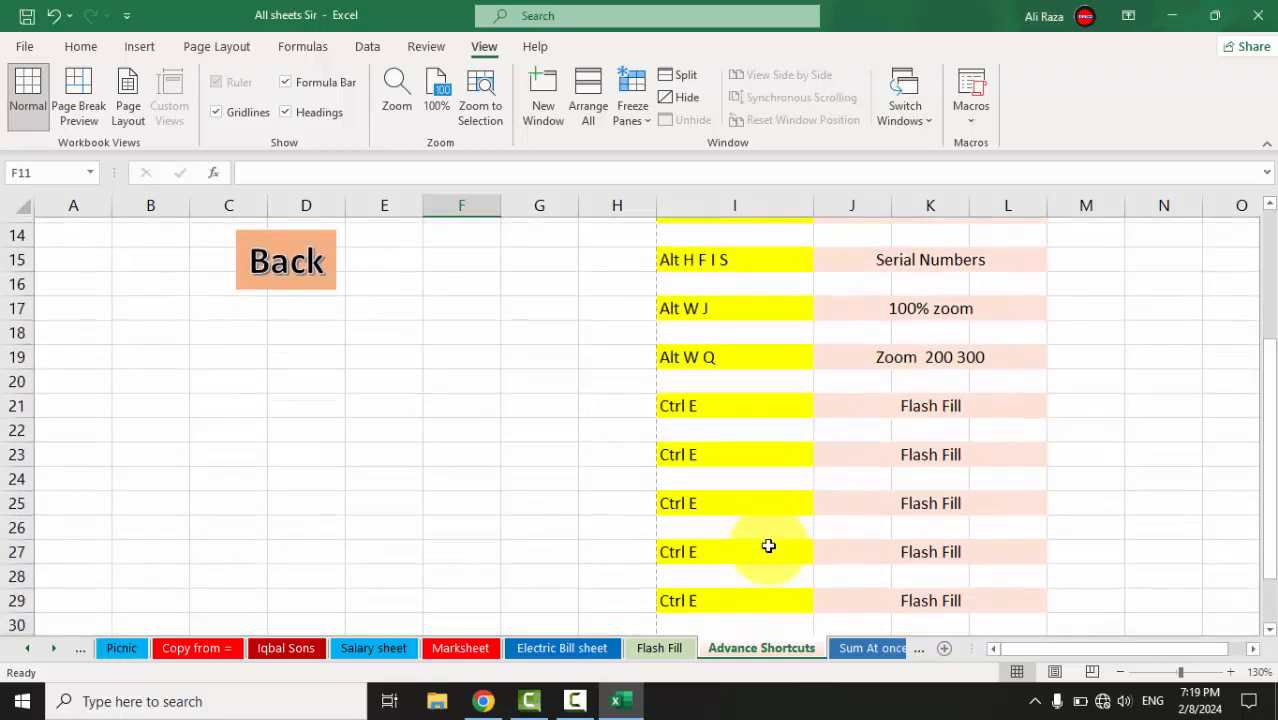
pyautogui.scroll(-1, 770, 494)
pyautogui.scroll(2, 773, 495)
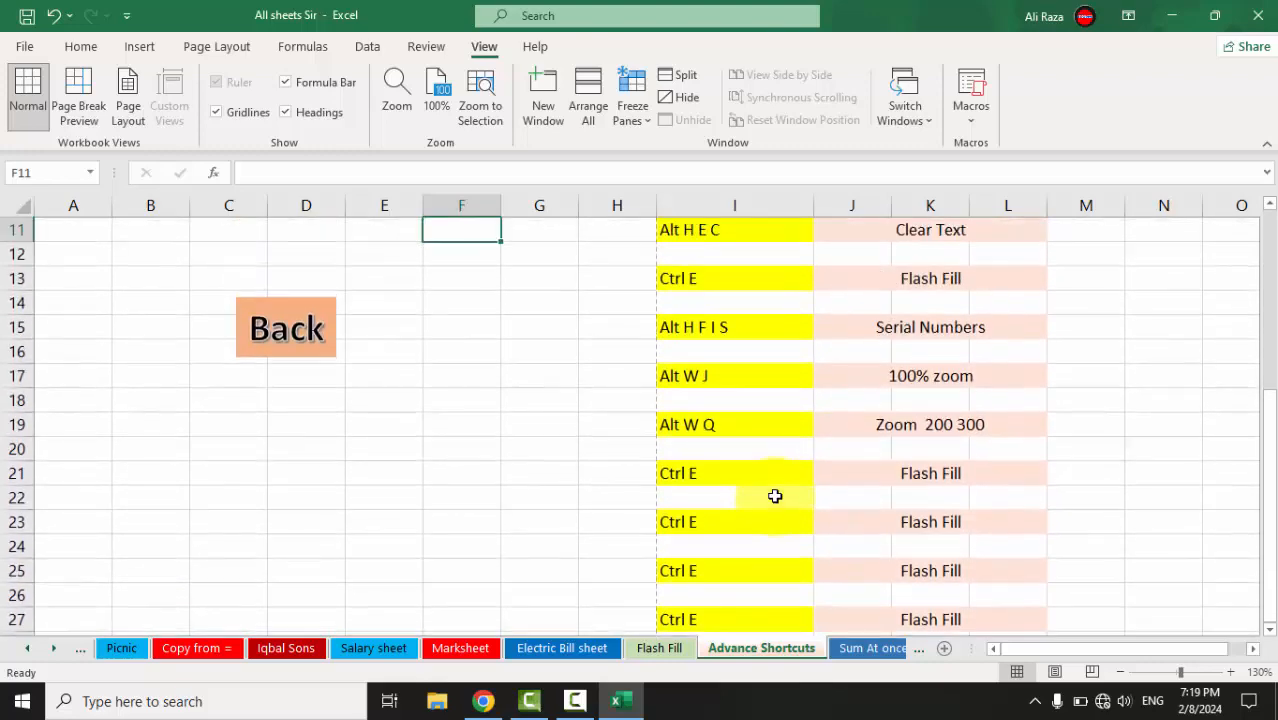
pyautogui.scroll(4, 774, 495)
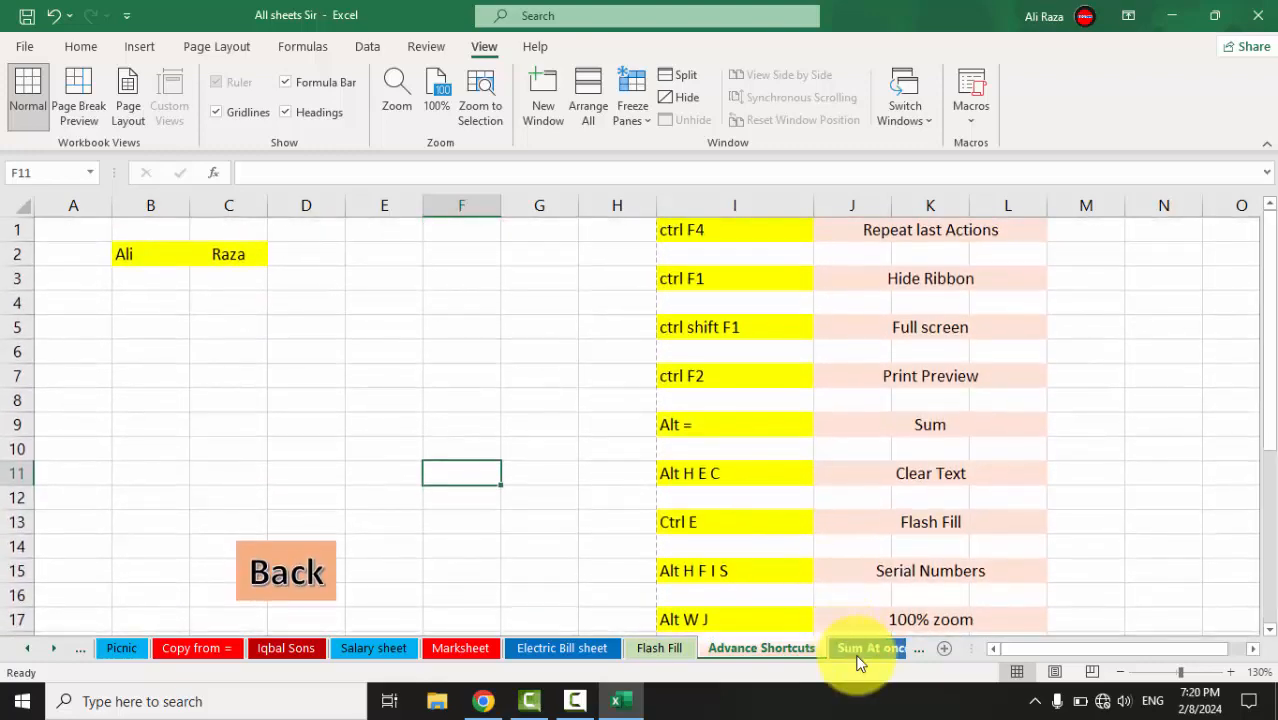
# On the Sum At once sheet, AutoSum all six number columns at once into A13, C13, E13, G13, I13 and K13
pyautogui.click(858, 650)
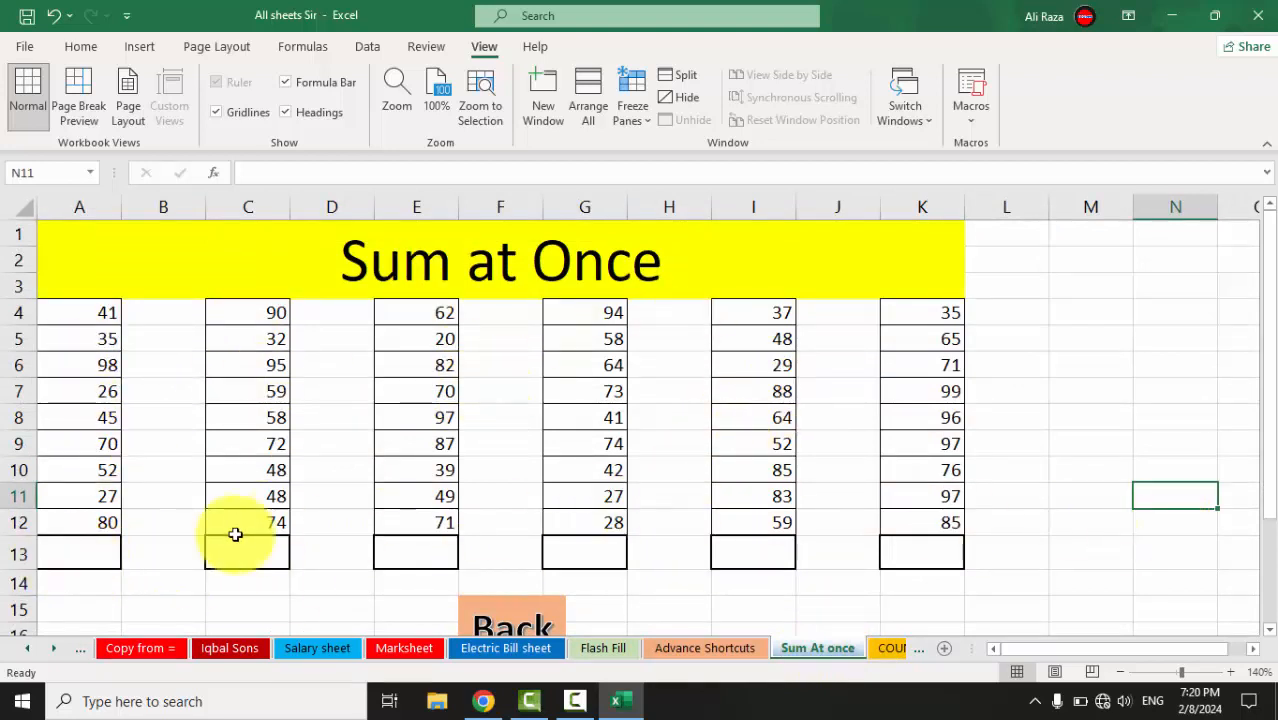
pyautogui.click(89, 548)
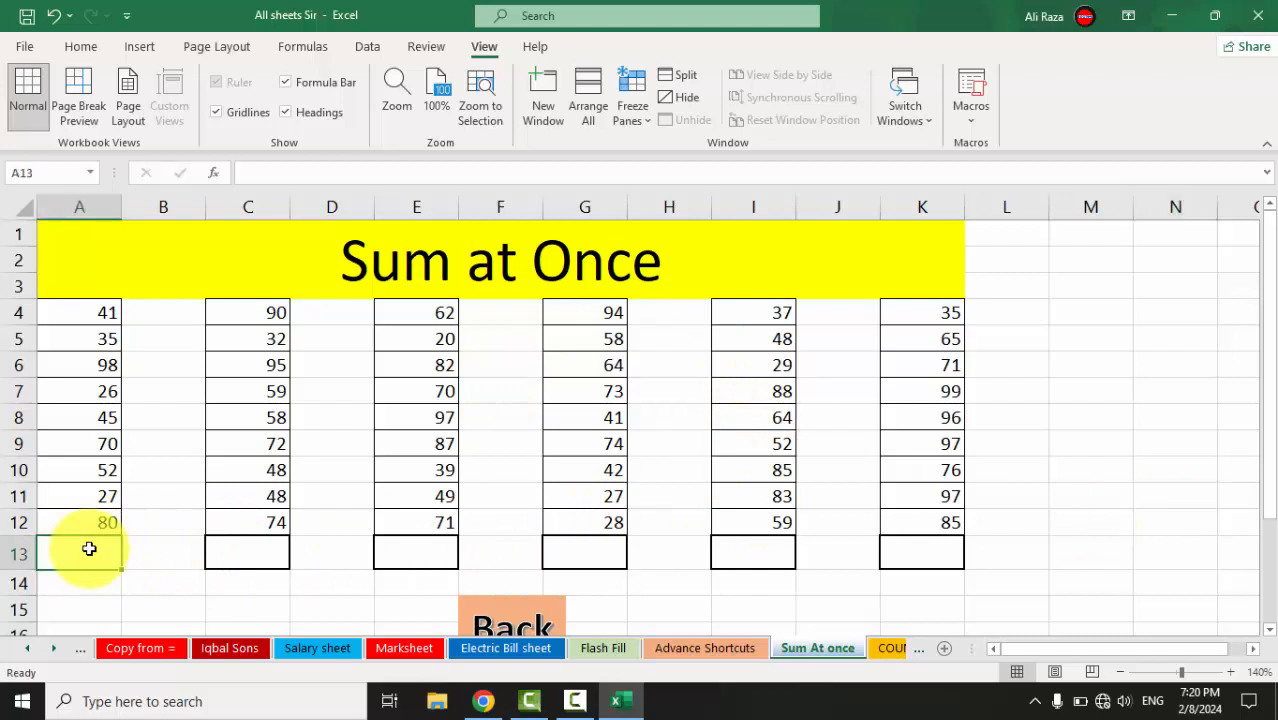
pyautogui.keyDown('ctrl'); pyautogui.click(240, 551); pyautogui.keyUp('ctrl')
pyautogui.keyDown('ctrl'); pyautogui.click(407, 554); pyautogui.keyUp('ctrl')
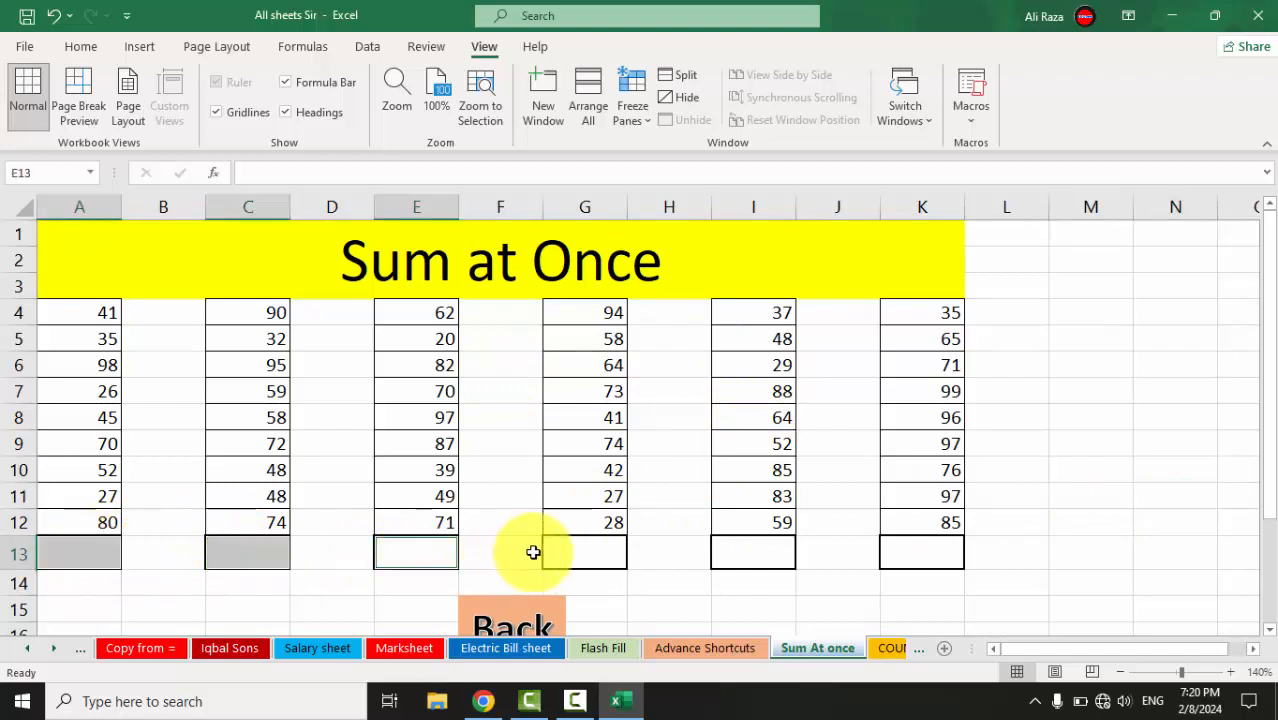
pyautogui.keyDown('ctrl'); pyautogui.click(579, 556); pyautogui.keyUp('ctrl')
pyautogui.keyDown('ctrl'); pyautogui.click(720, 554); pyautogui.keyUp('ctrl')
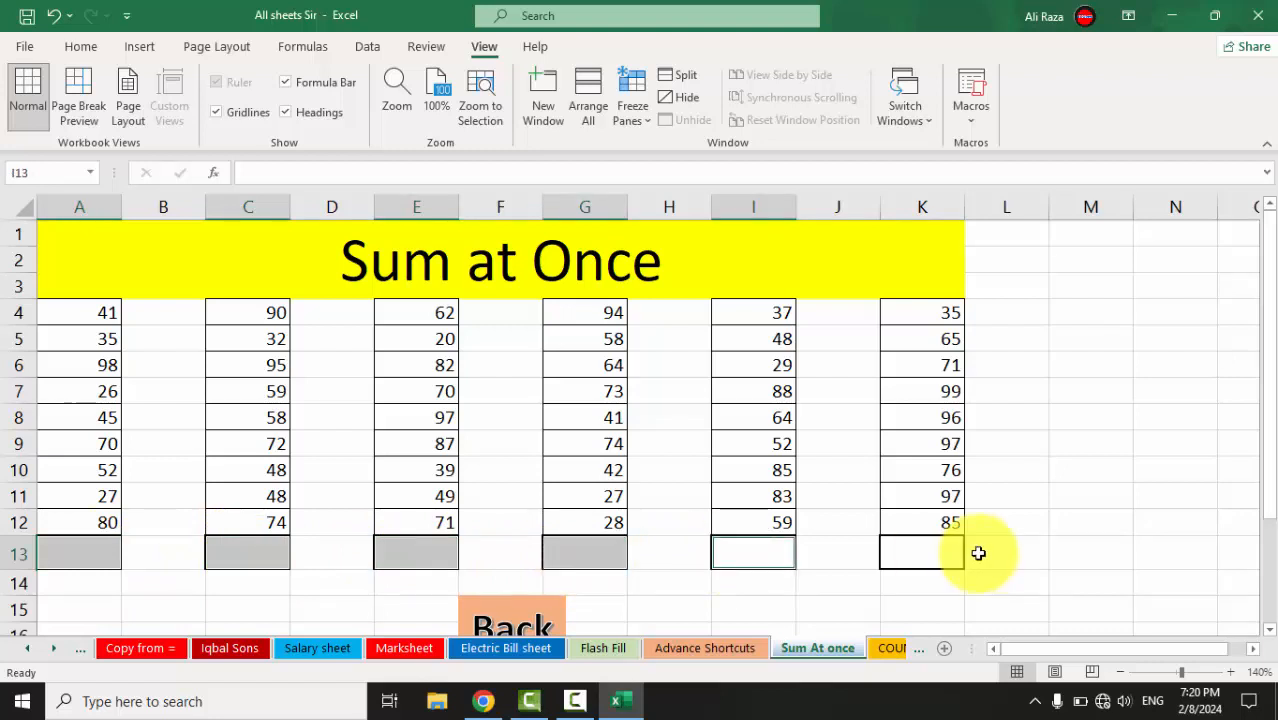
pyautogui.keyDown('ctrl'); pyautogui.click(916, 553); pyautogui.keyUp('ctrl')
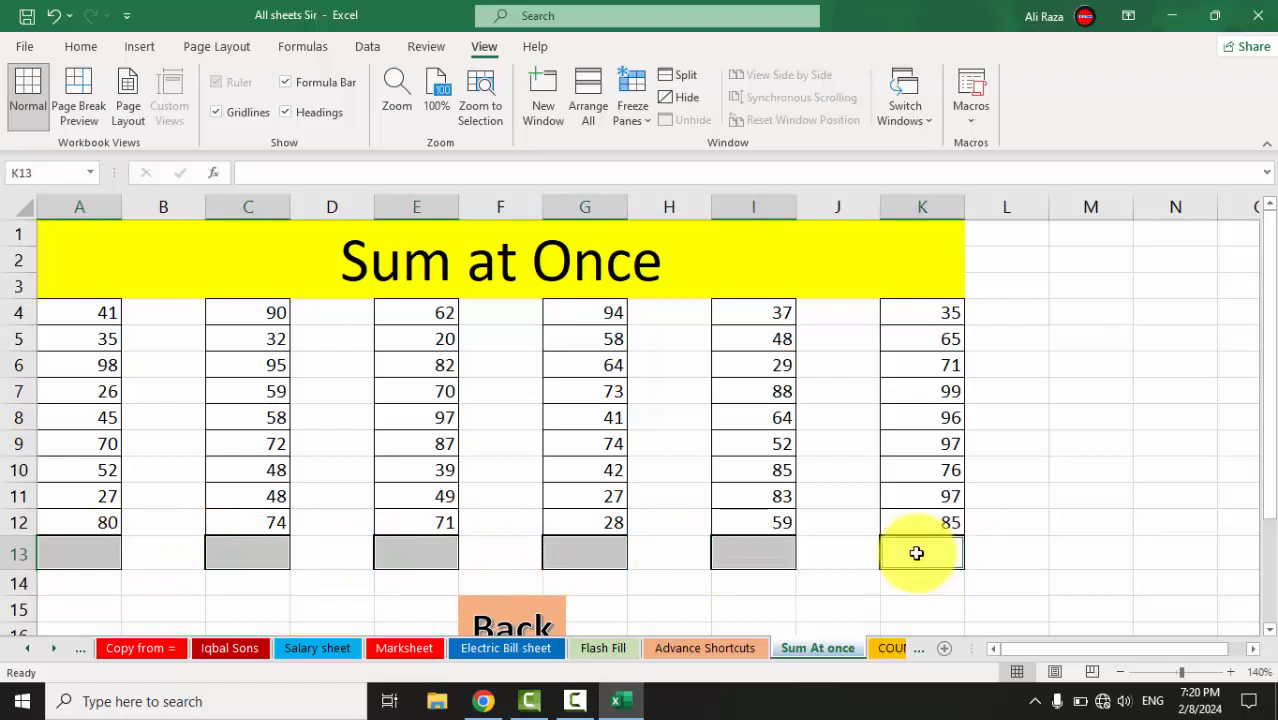
pyautogui.hotkey('alt', '=')
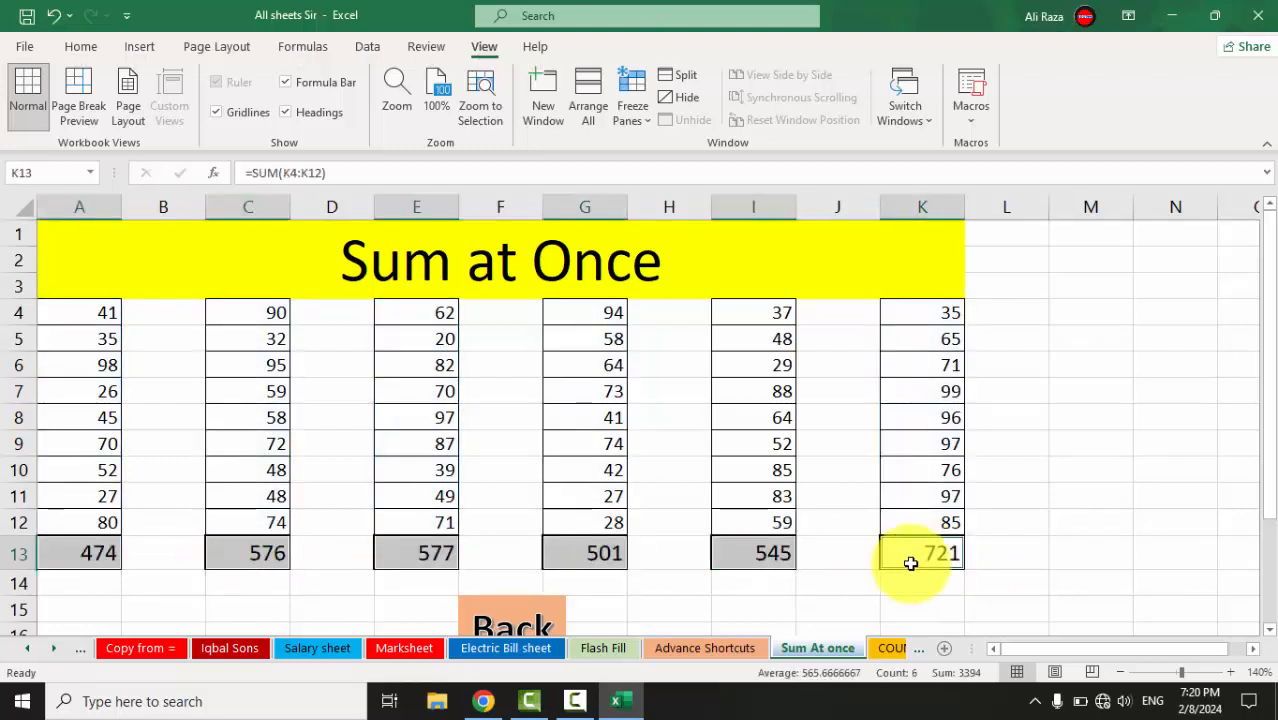
# On the COUNTIF <33 sheet, inspect the first student's English mark and the existing Countif formula in H7
pyautogui.click(888, 649)
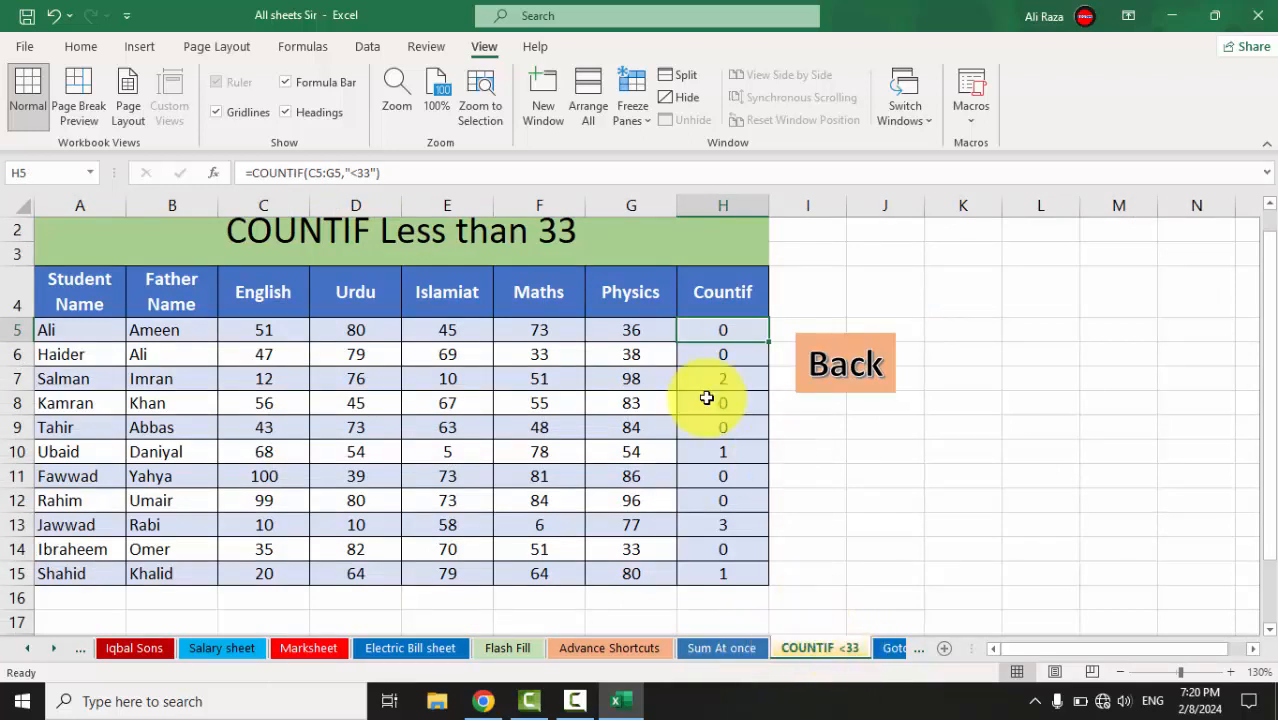
pyautogui.click(282, 329)
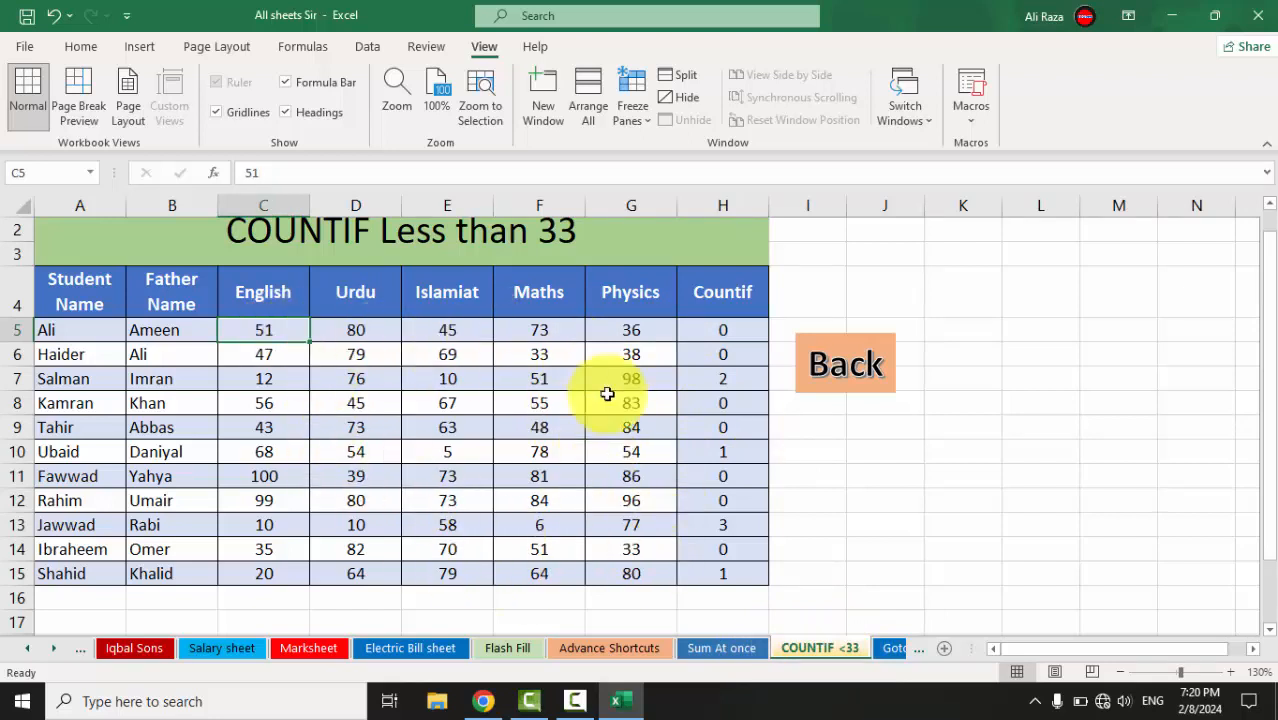
pyautogui.click(726, 384)
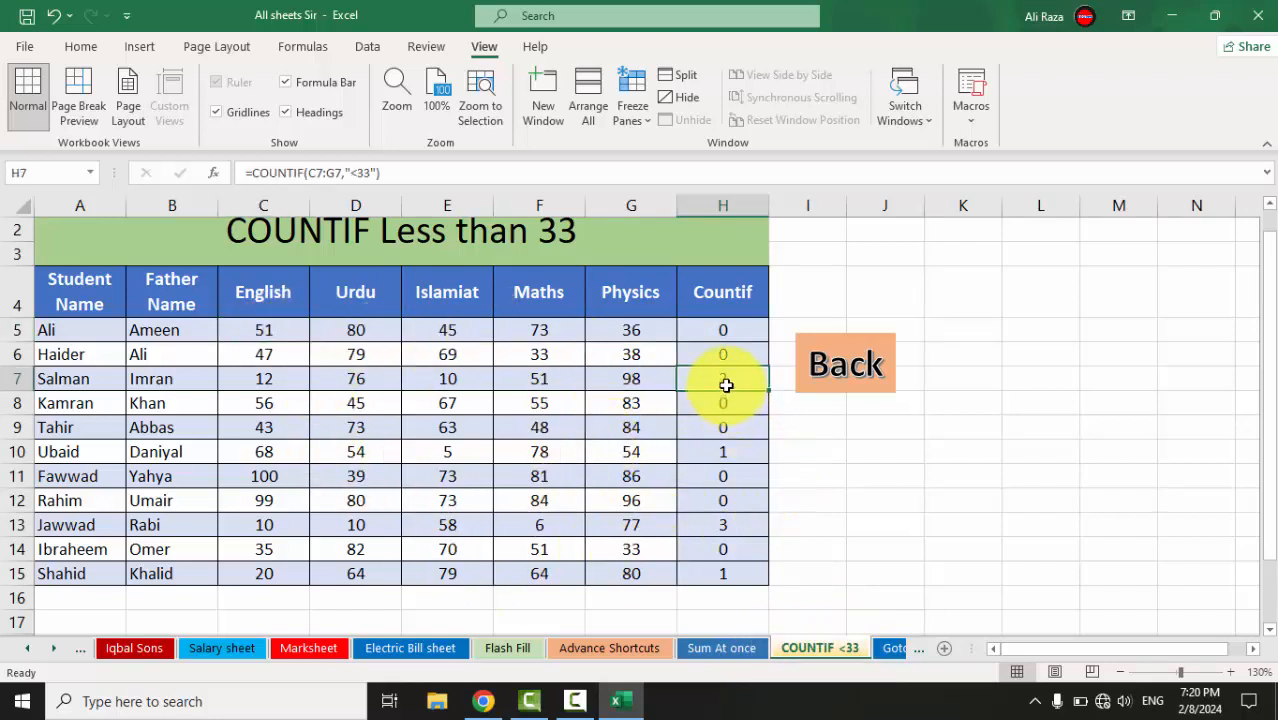
# Clear the Countif results in H5:H15 and enter =COUNTIF(C5:G5,"<33") in H5
pyautogui.moveTo(736, 334)
pyautogui.mouseDown()
pyautogui.moveTo(726, 593)
pyautogui.moveTo(770, 582)
pyautogui.moveTo(730, 485)
pyautogui.moveTo(700, 250)
pyautogui.moveTo(716, 328)
pyautogui.mouseUp()
pyautogui.moveTo(796, 405); pyautogui.dragTo(716, 341)
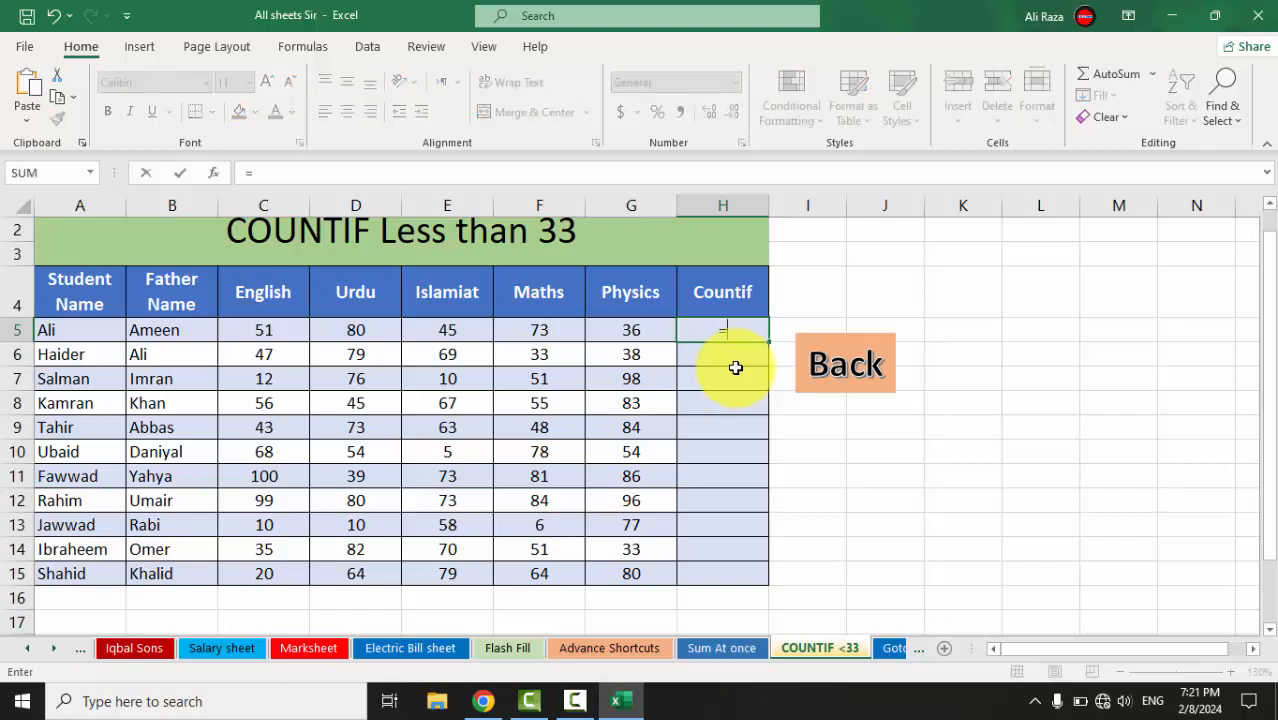
pyautogui.write('count')
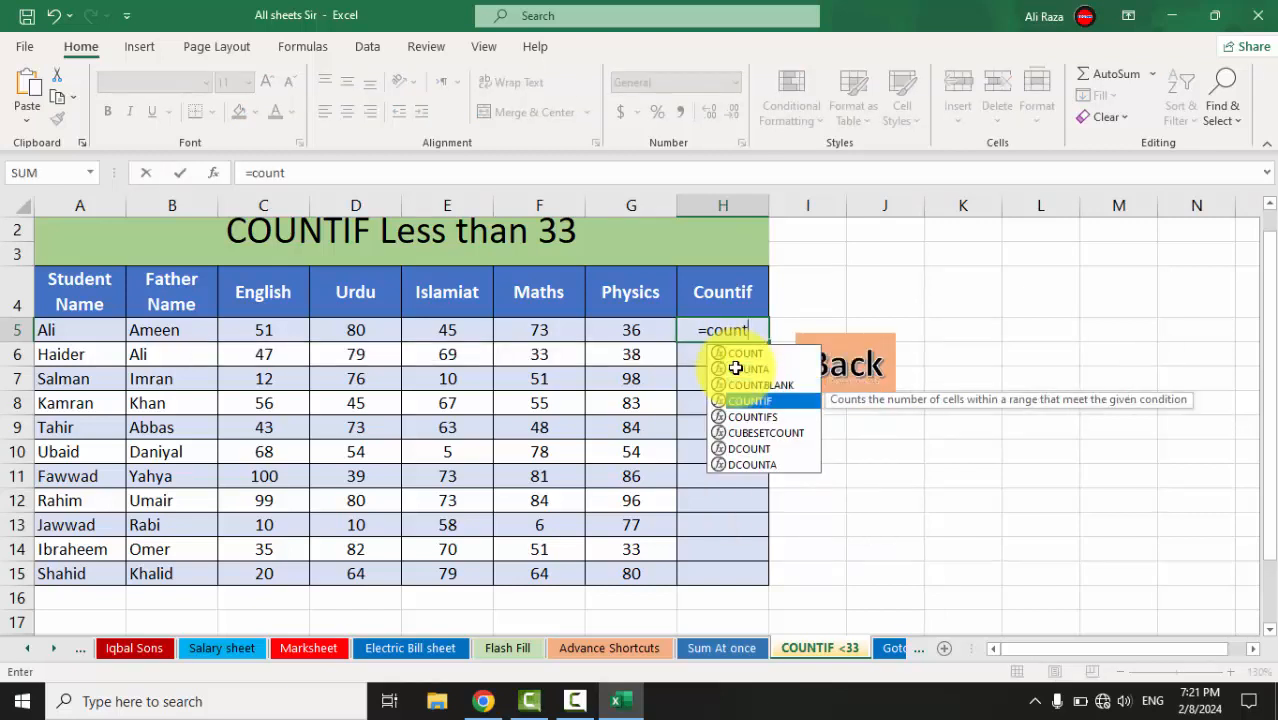
pyautogui.press('Tab')
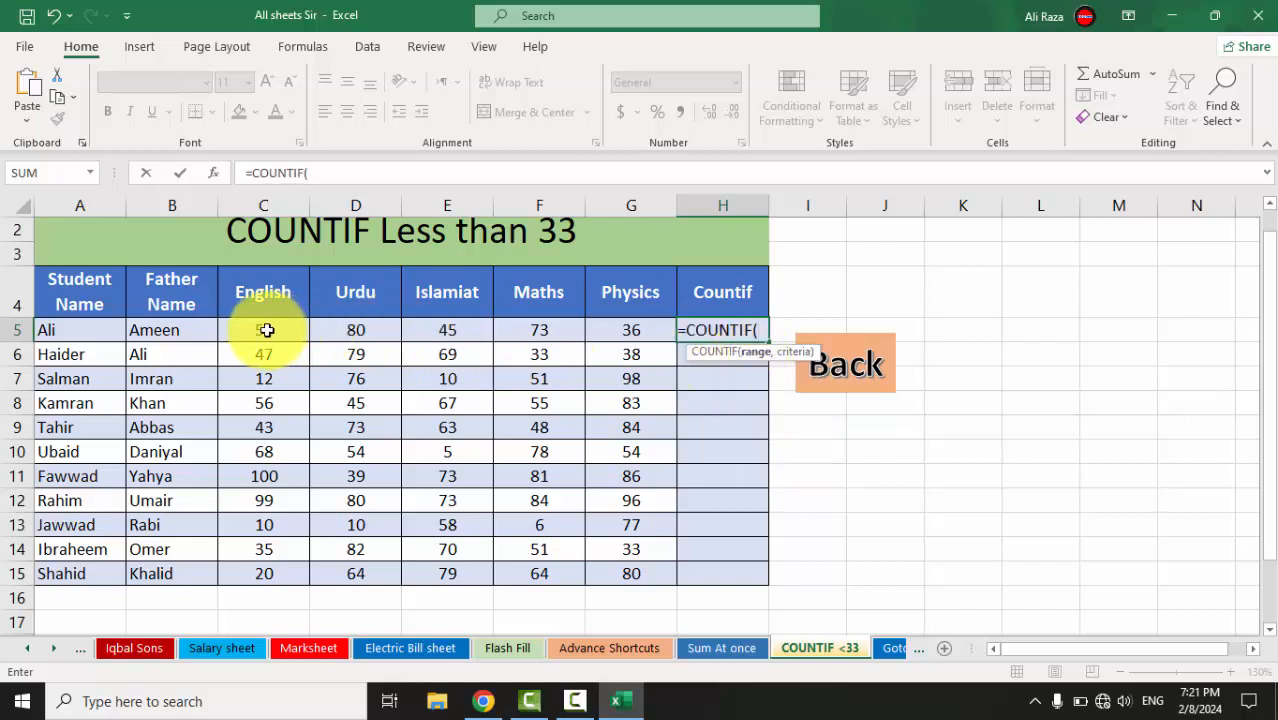
pyautogui.moveTo(263, 330); pyautogui.dragTo(633, 322)
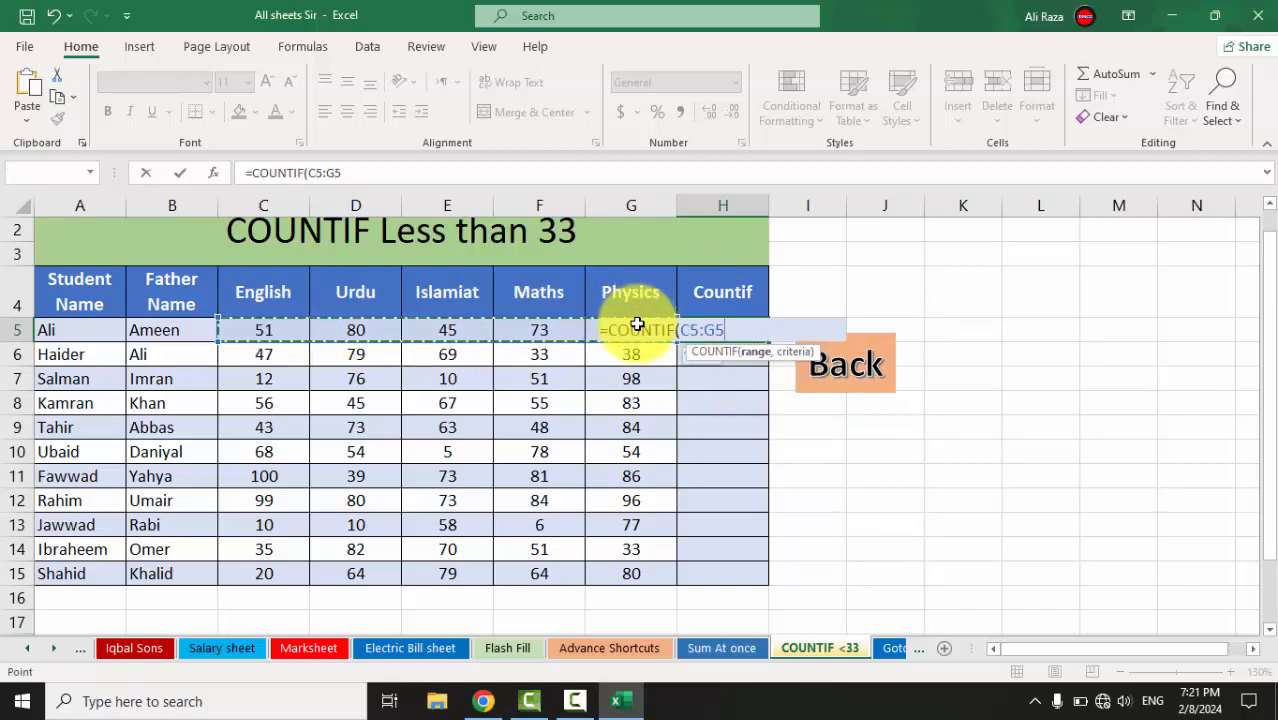
pyautogui.write(',"<33')
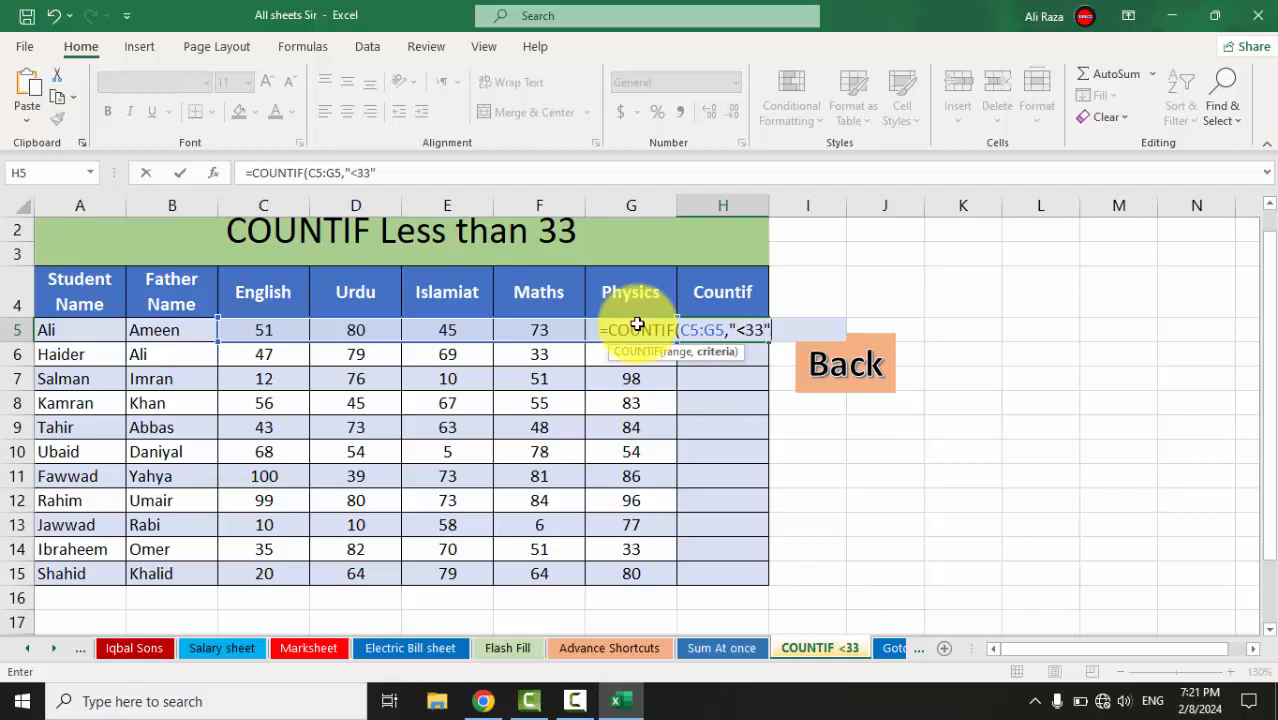
pyautogui.write('")')
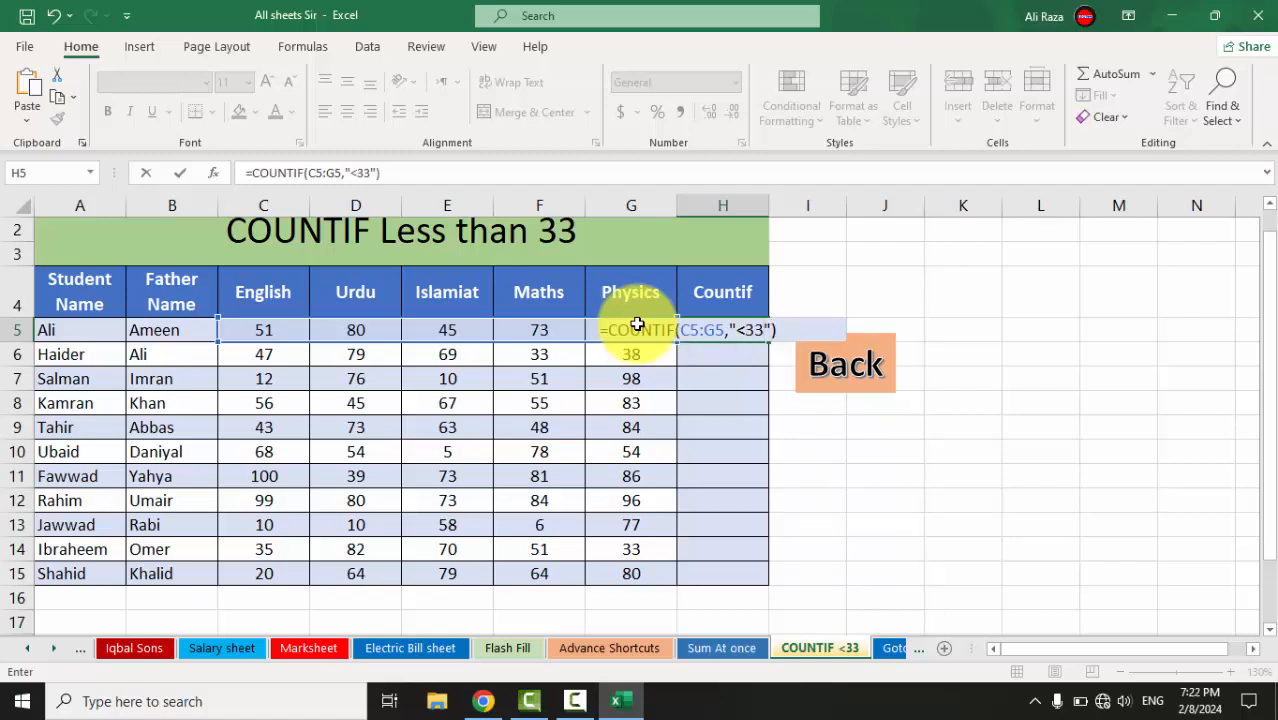
pyautogui.press('Return')
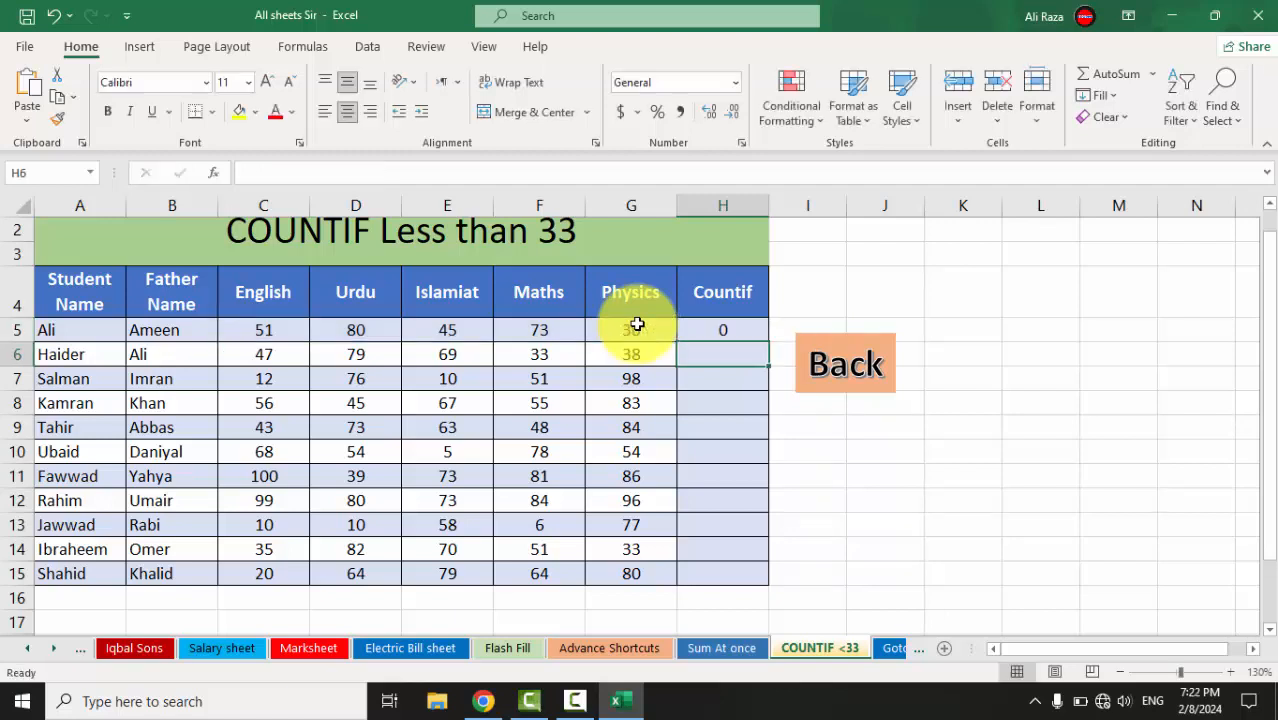
# Test the H5 formula by entering 33 as the English mark in C5 and replacing it with 32
pyautogui.click(729, 335)
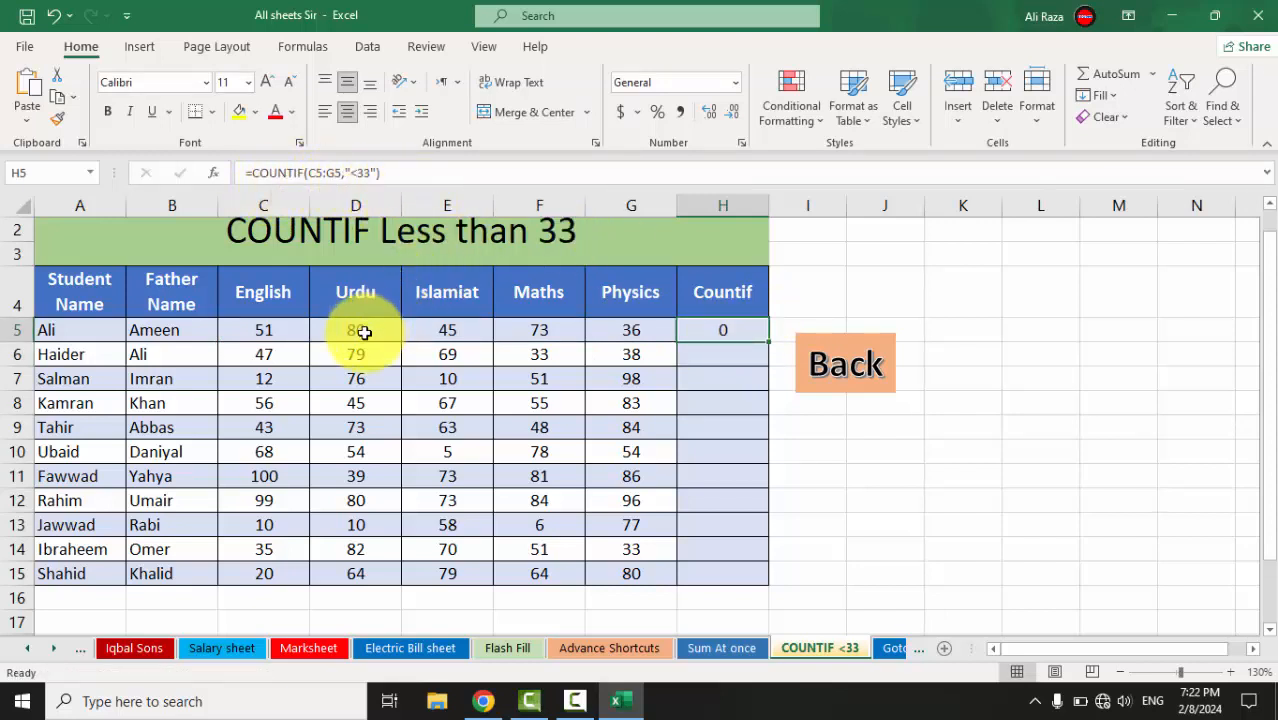
pyautogui.click(276, 335)
pyautogui.write('3')
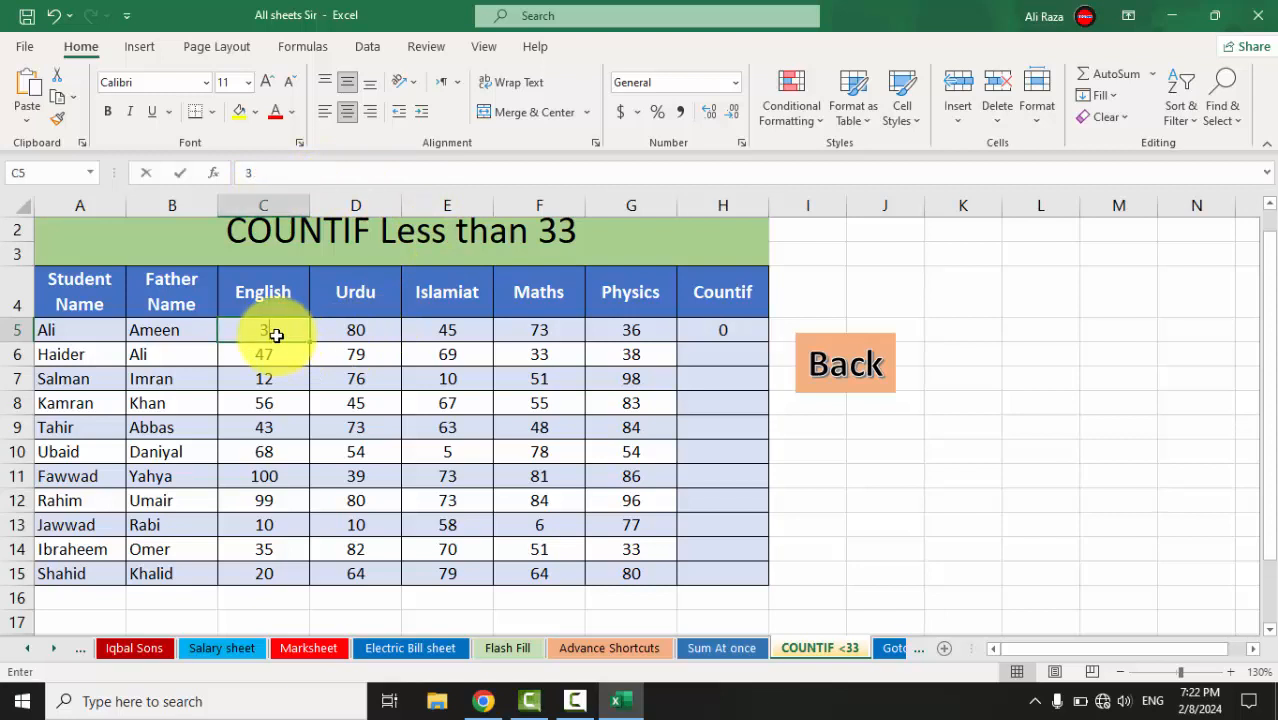
pyautogui.write('3')
pyautogui.hotkey('ctrl', 'Return')
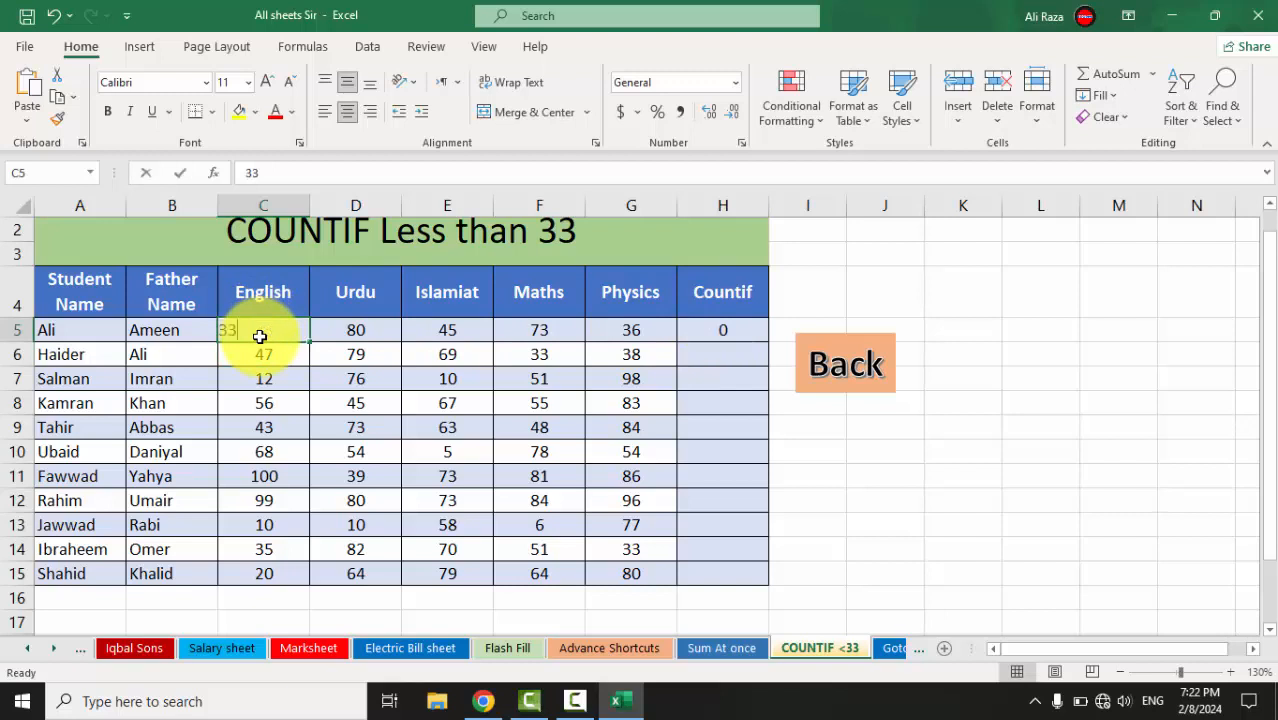
pyautogui.press('Return')
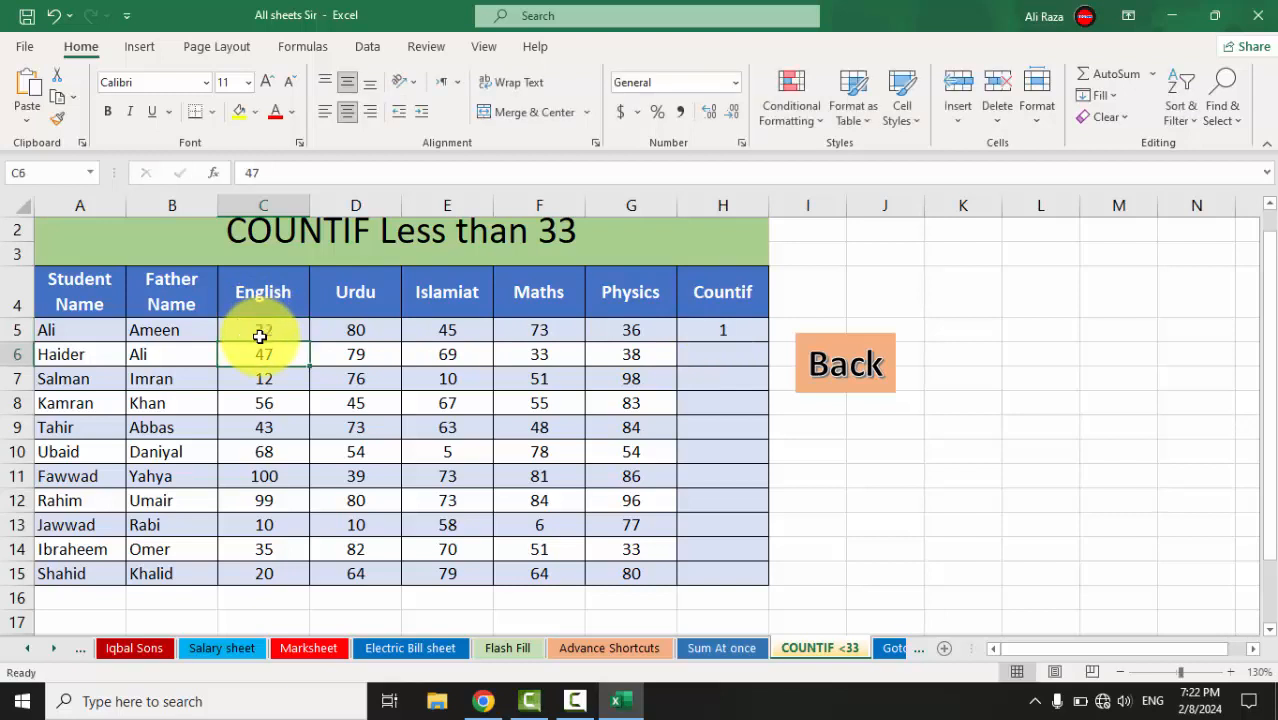
# Set the first student's Urdu mark in D5 to 20 and Islamiat mark in E5 to 10
pyautogui.click(342, 330)
pyautogui.write('20')
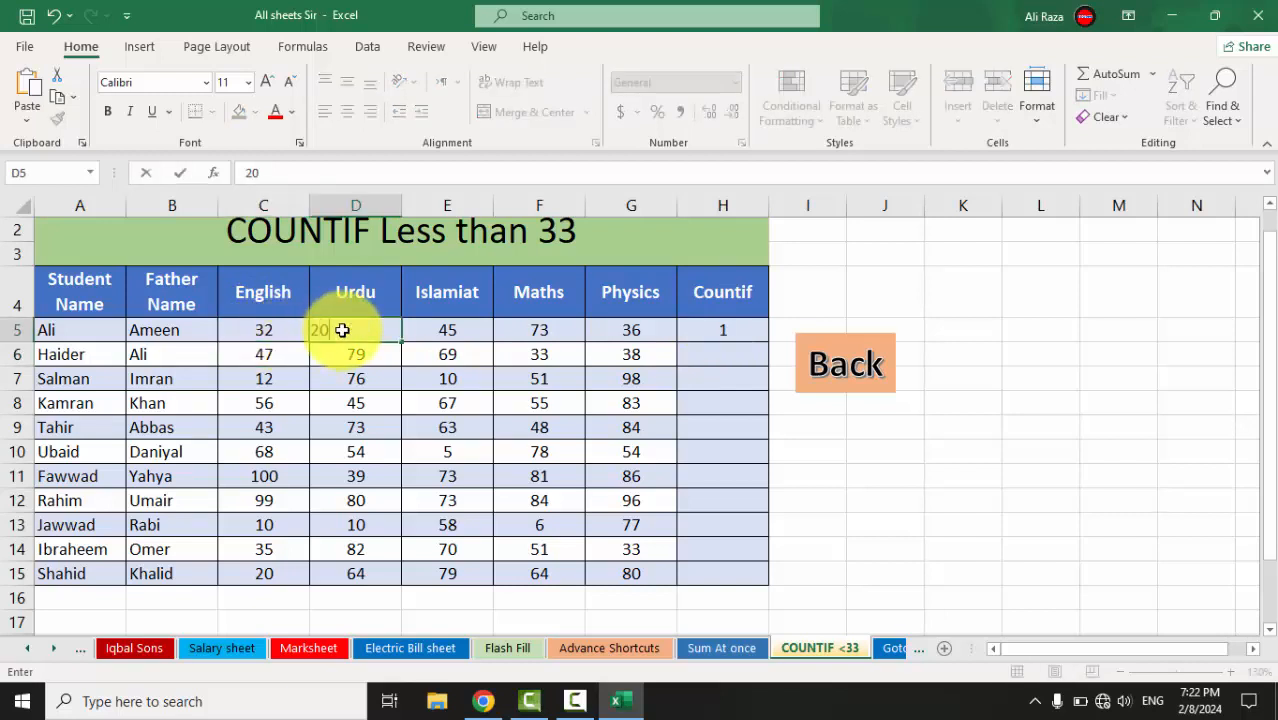
pyautogui.press('Return')
pyautogui.moveTo(281, 329); pyautogui.dragTo(602, 325)
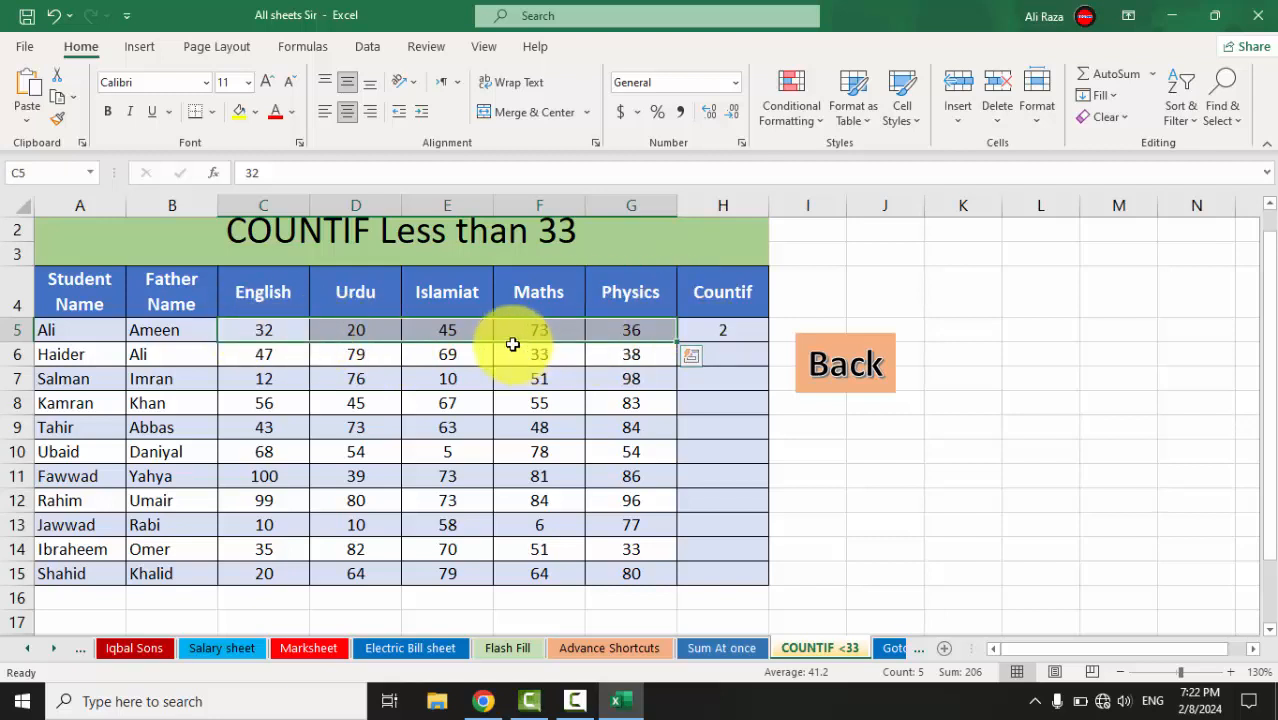
pyautogui.click(440, 326)
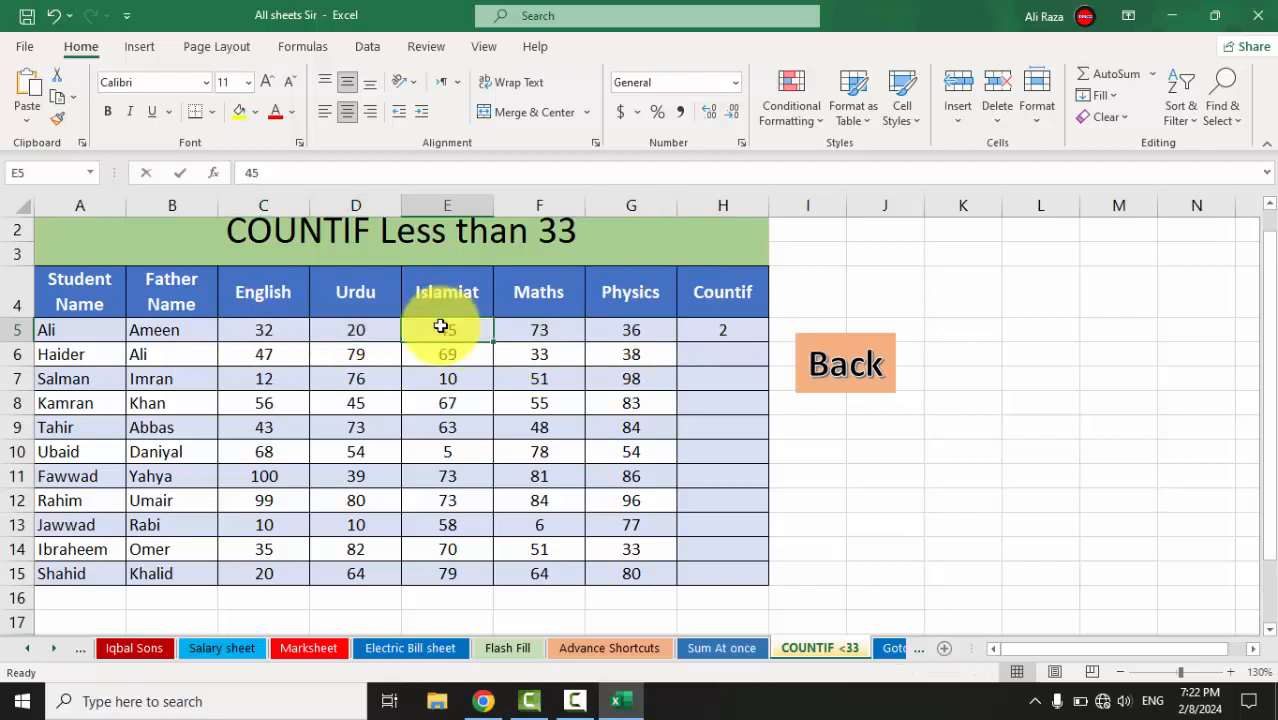
pyautogui.write('10')
pyautogui.press('Return')
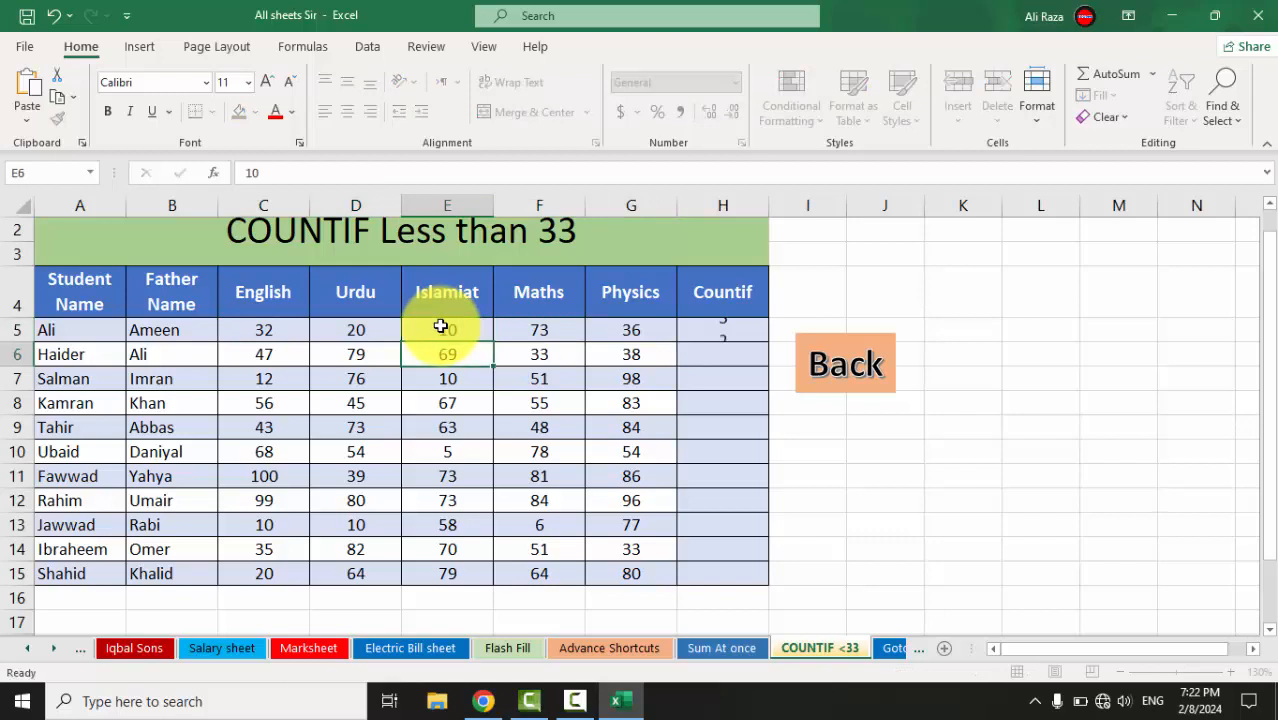
# Fill the COUNTIF formula from H5 down to H15 for all students
pyautogui.click(708, 336)
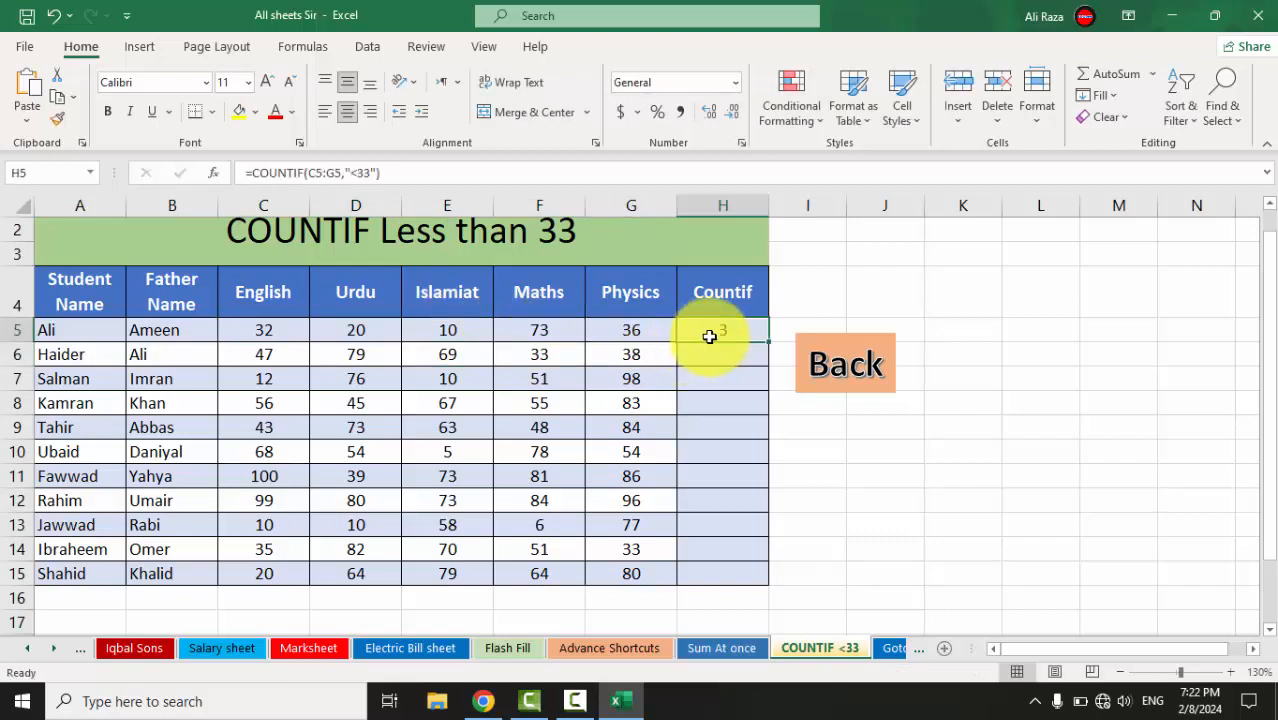
pyautogui.moveTo(767, 341); pyautogui.dragTo(765, 588)
pyautogui.click(866, 530)
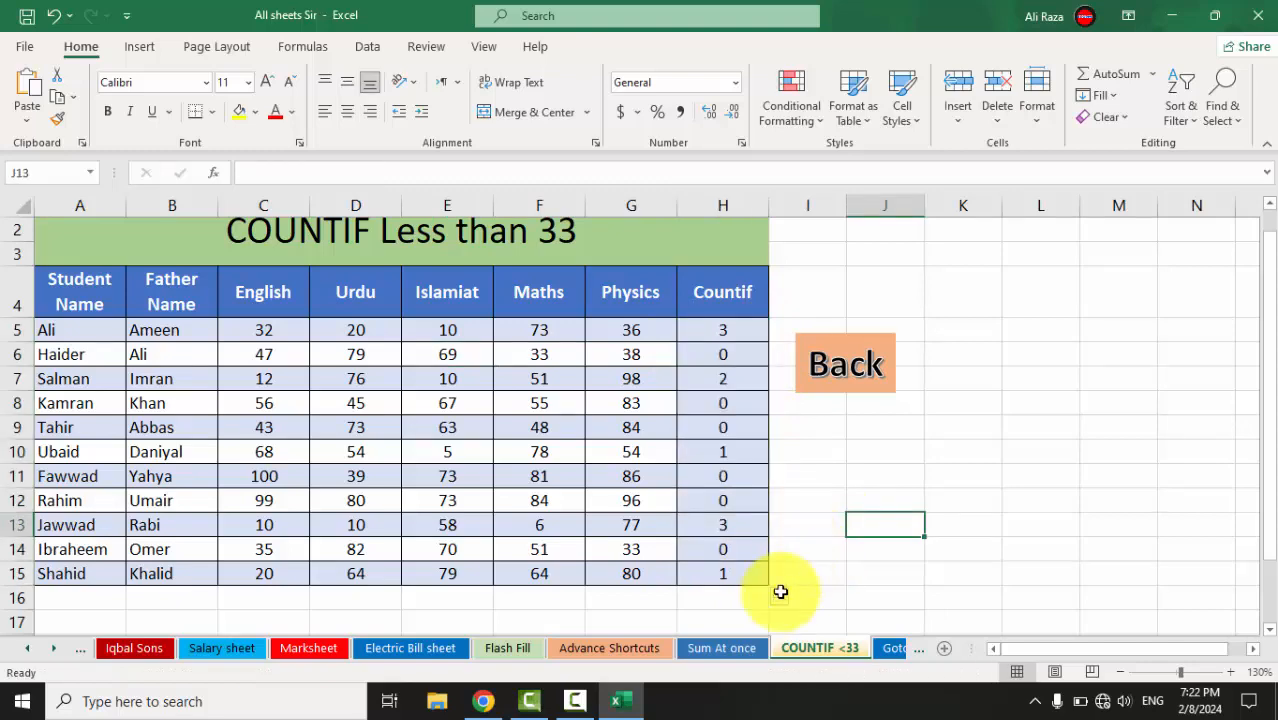
# Open the Goto Special sheet and check the blank English mark cells C6 and C12
pyautogui.click(892, 648)
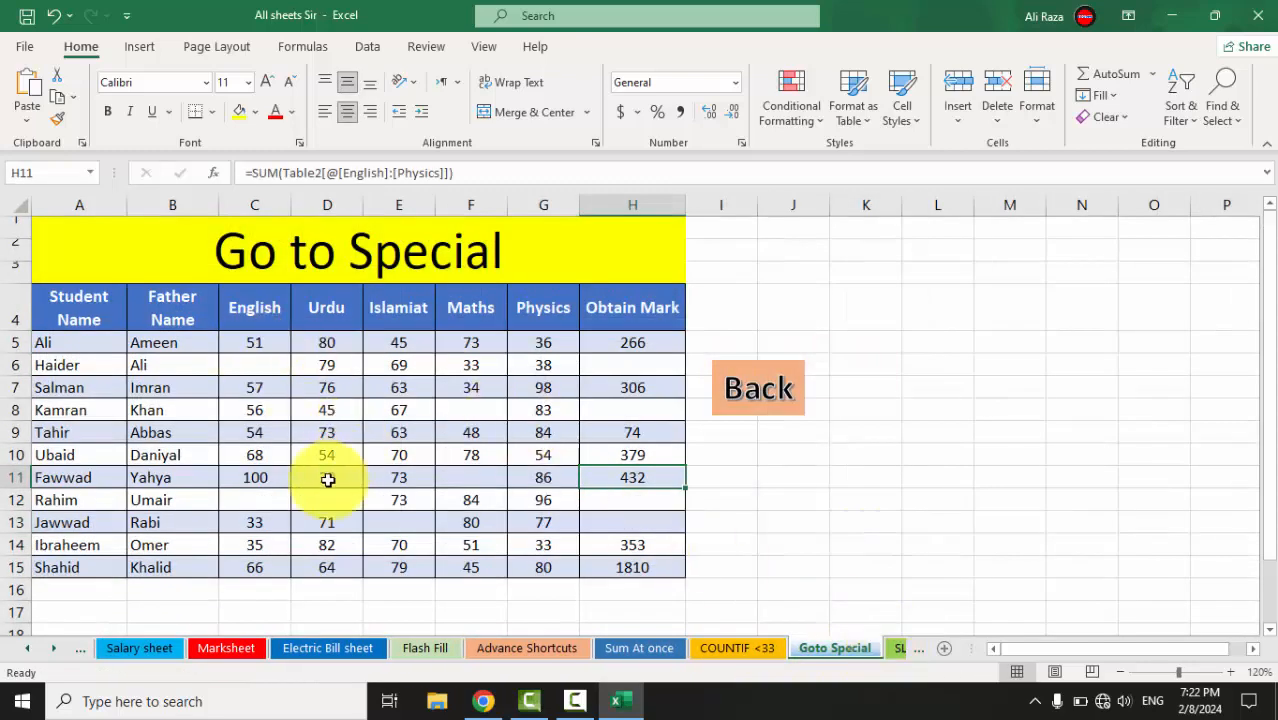
pyautogui.click(252, 362)
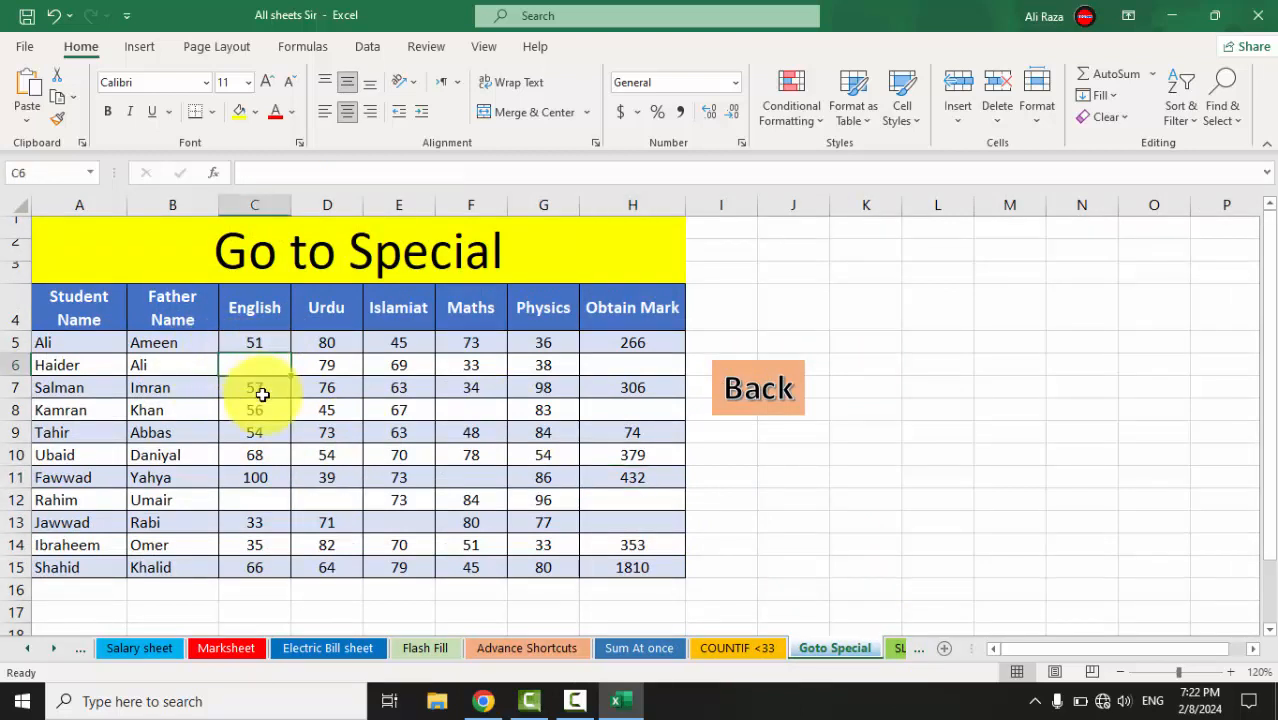
pyautogui.click(259, 495)
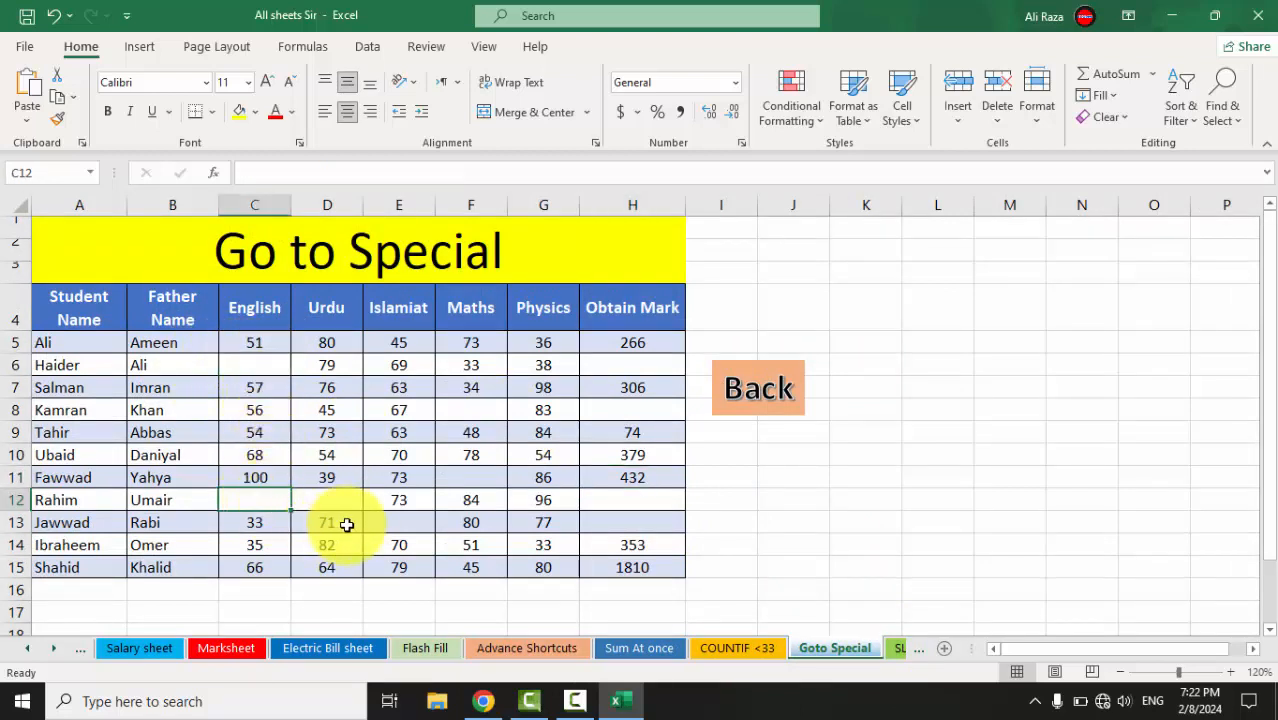
pyautogui.click(345, 491)
pyautogui.write('----')
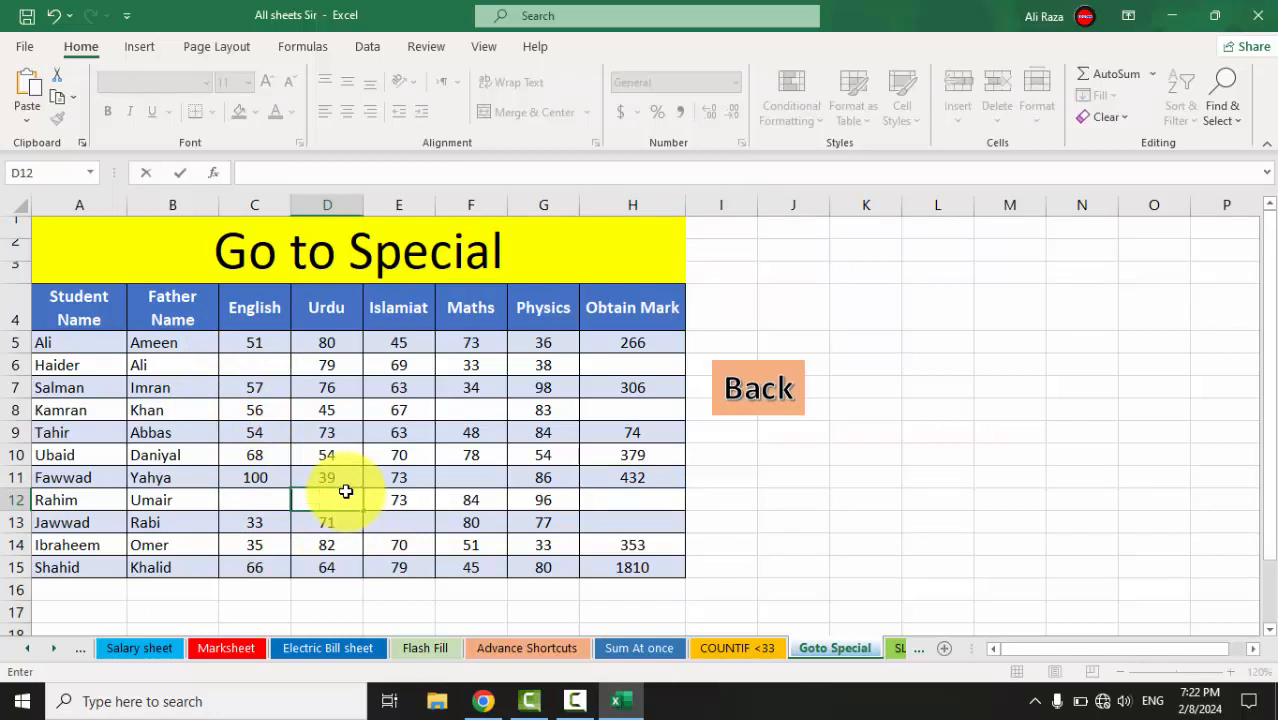
pyautogui.press('Escape')
pyautogui.click(380, 537)
# Select all blank cells in C5:H15 with Go To Special and fill them together with -----, accepting the typo correction
pyautogui.click(232, 344)
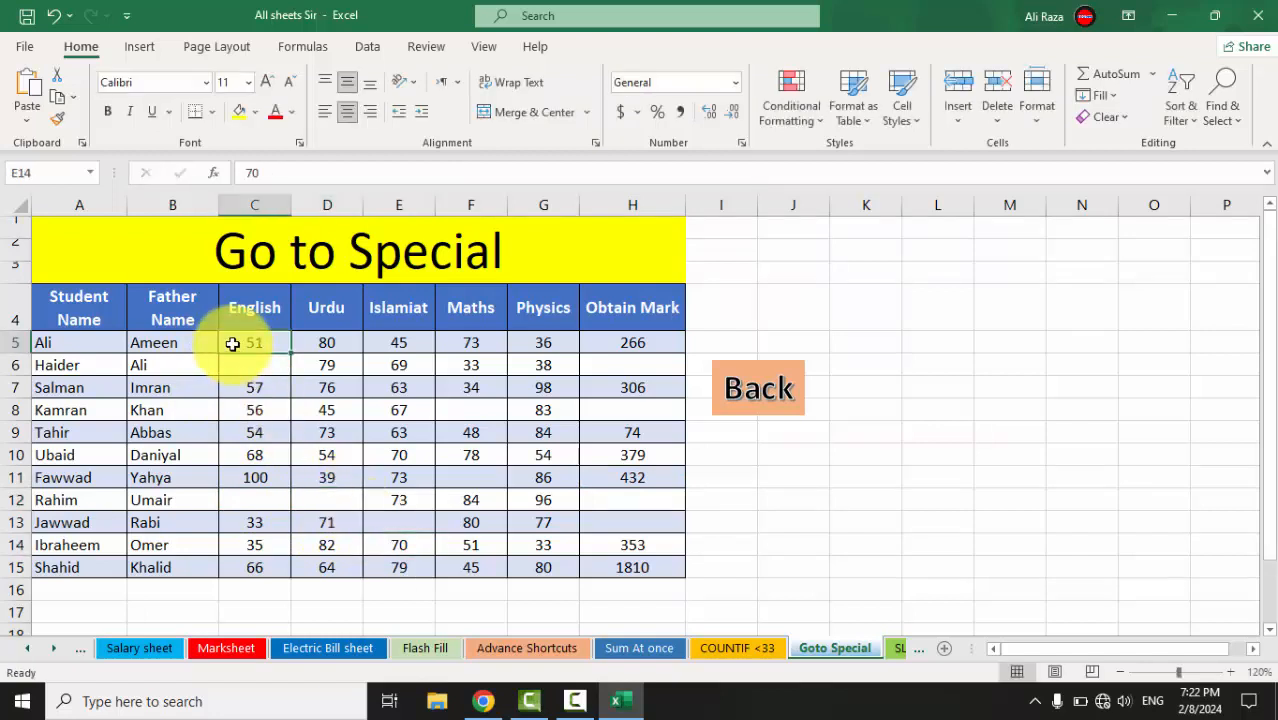
pyautogui.moveTo(232, 344); pyautogui.dragTo(606, 559)
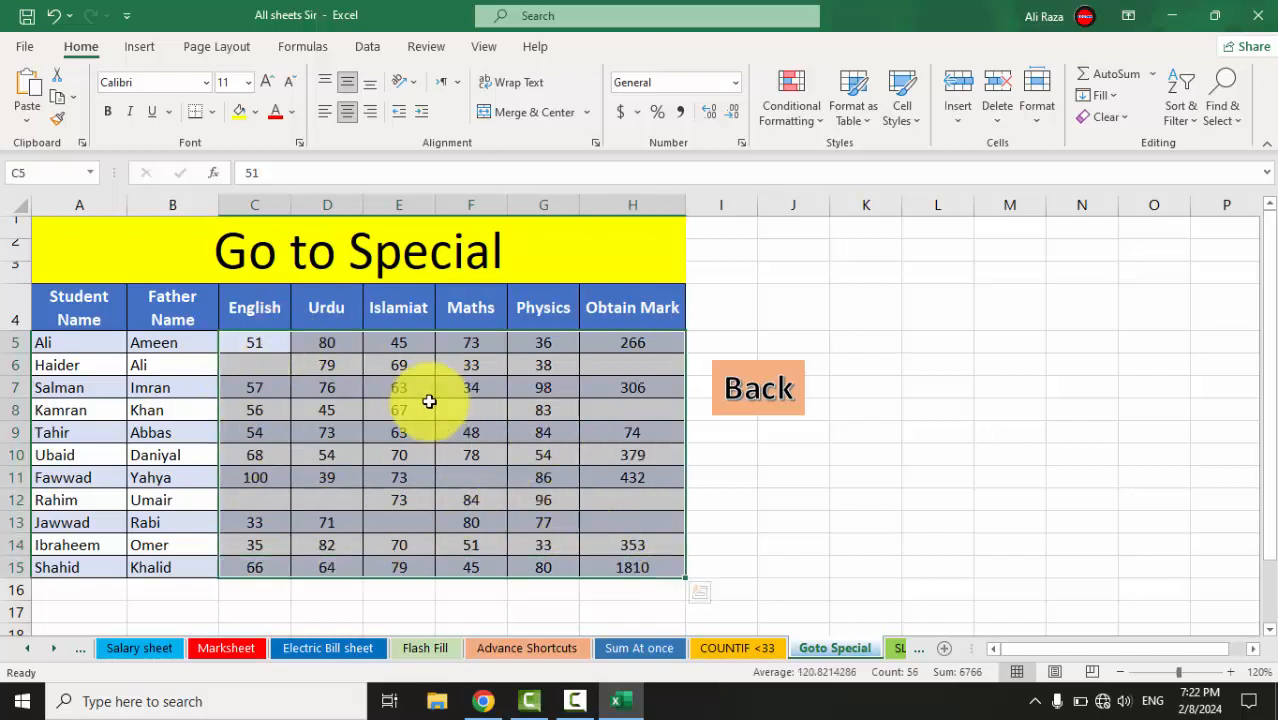
pyautogui.click(1214, 121)
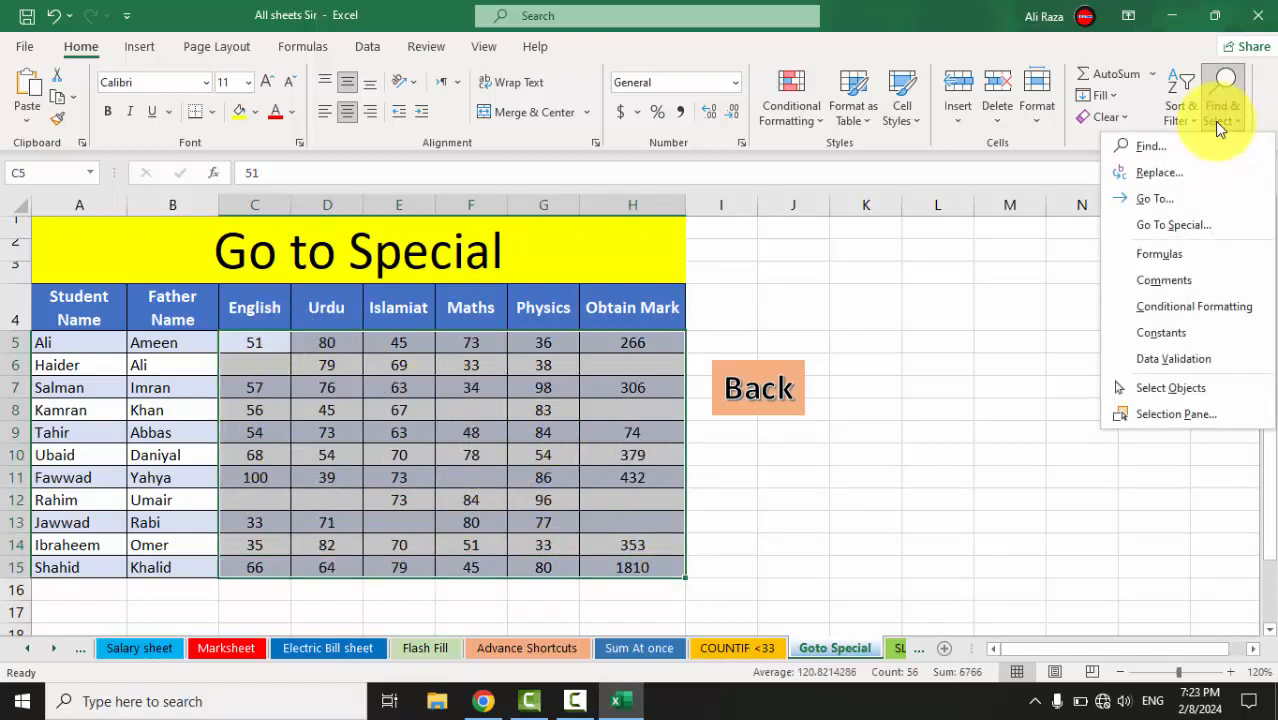
pyautogui.click(1177, 226)
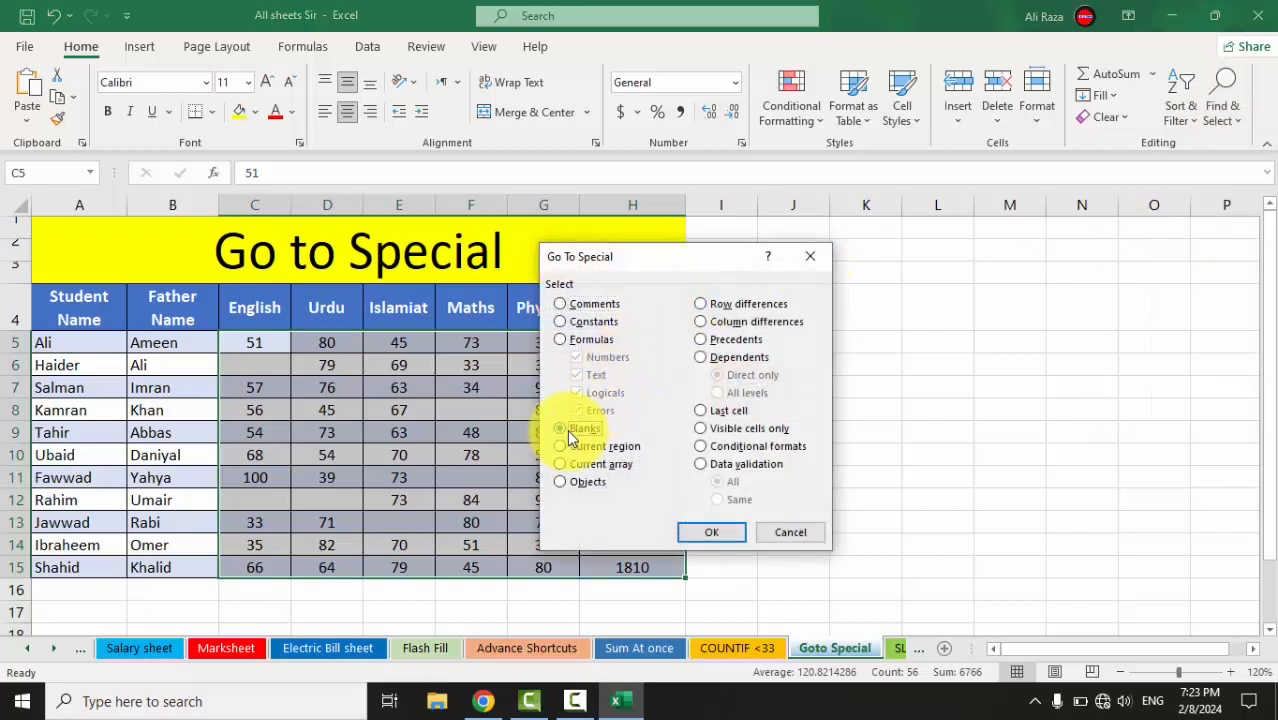
pyautogui.click(729, 535)
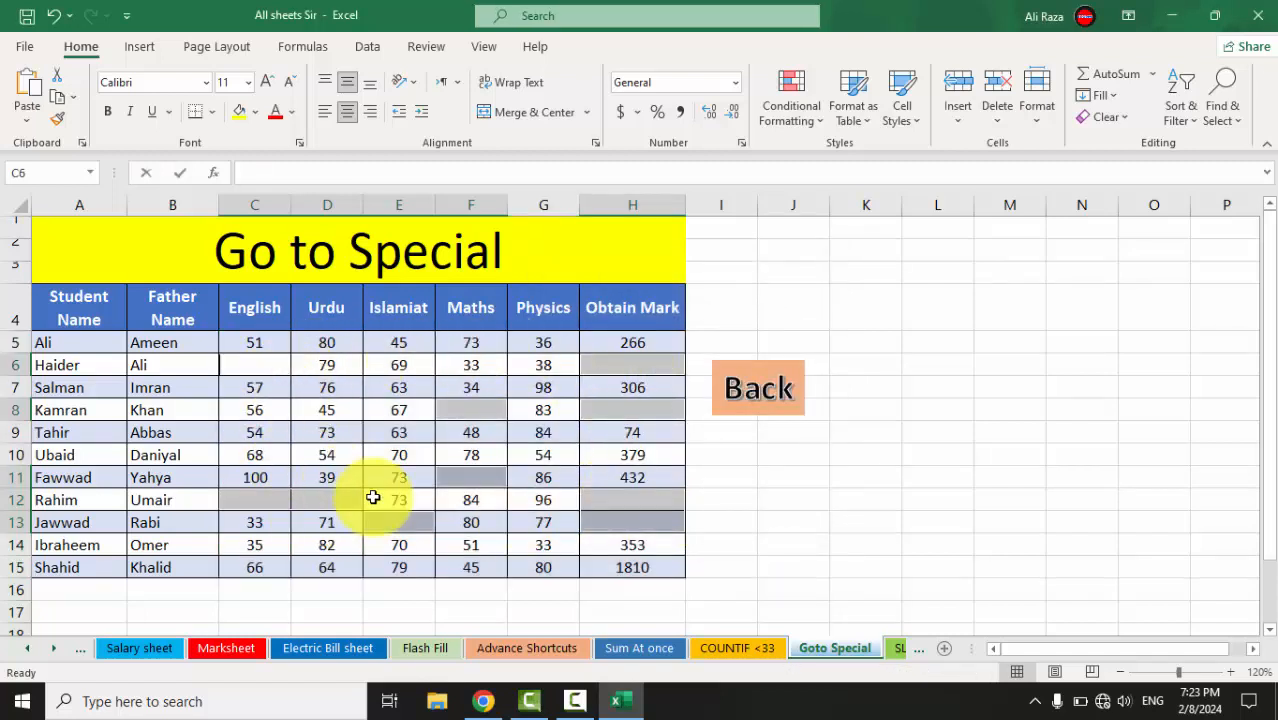
pyautogui.write('---')
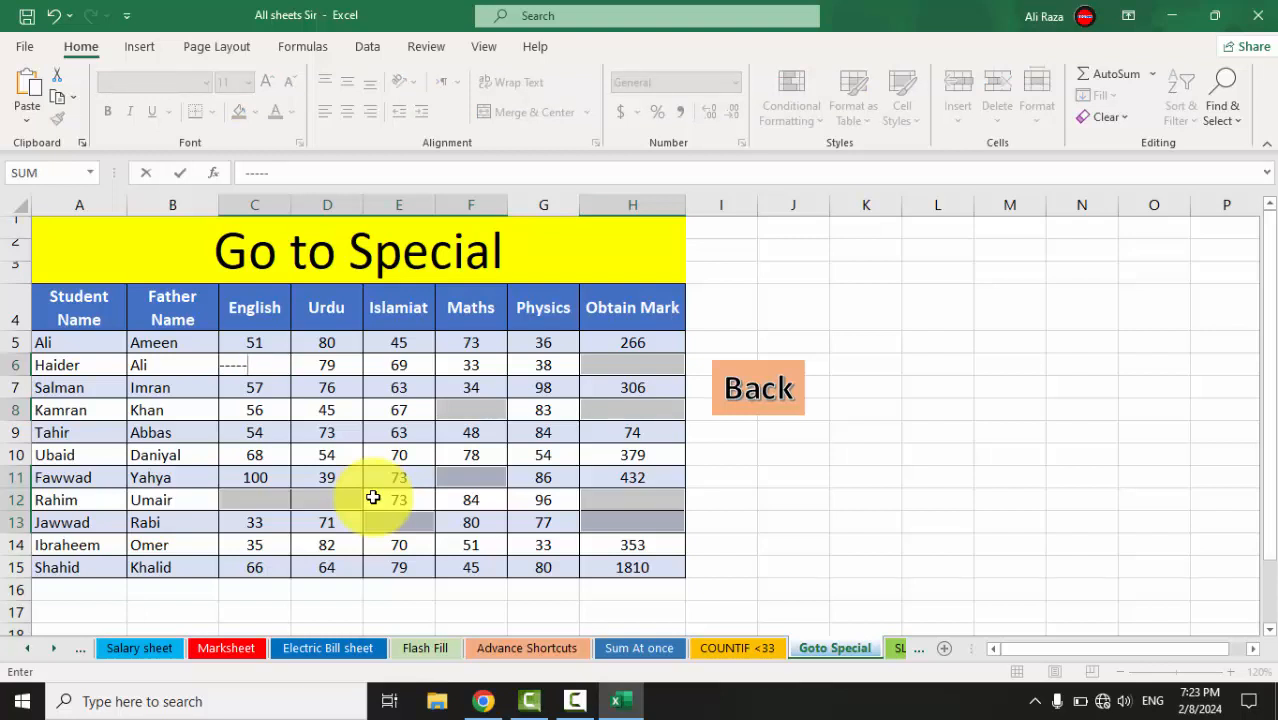
pyautogui.write('--')
pyautogui.hotkey('ctrl', 'Return')
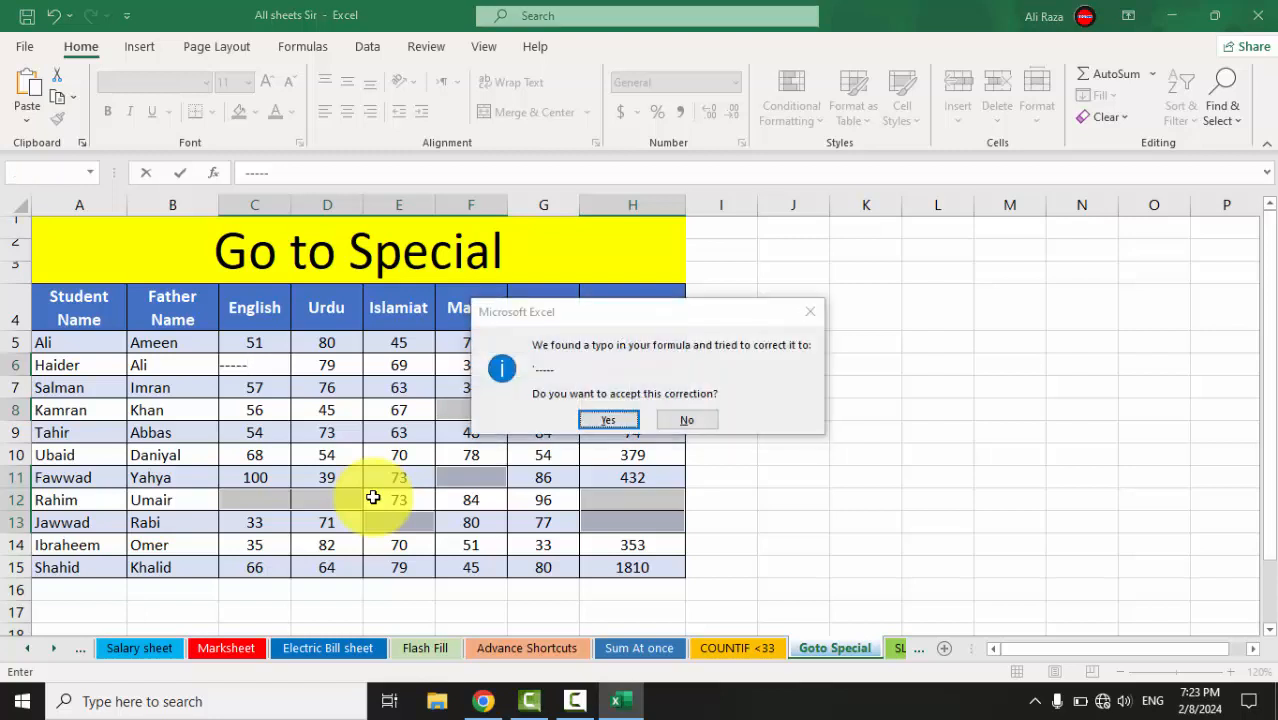
pyautogui.press('Return')
pyautogui.click(895, 477)
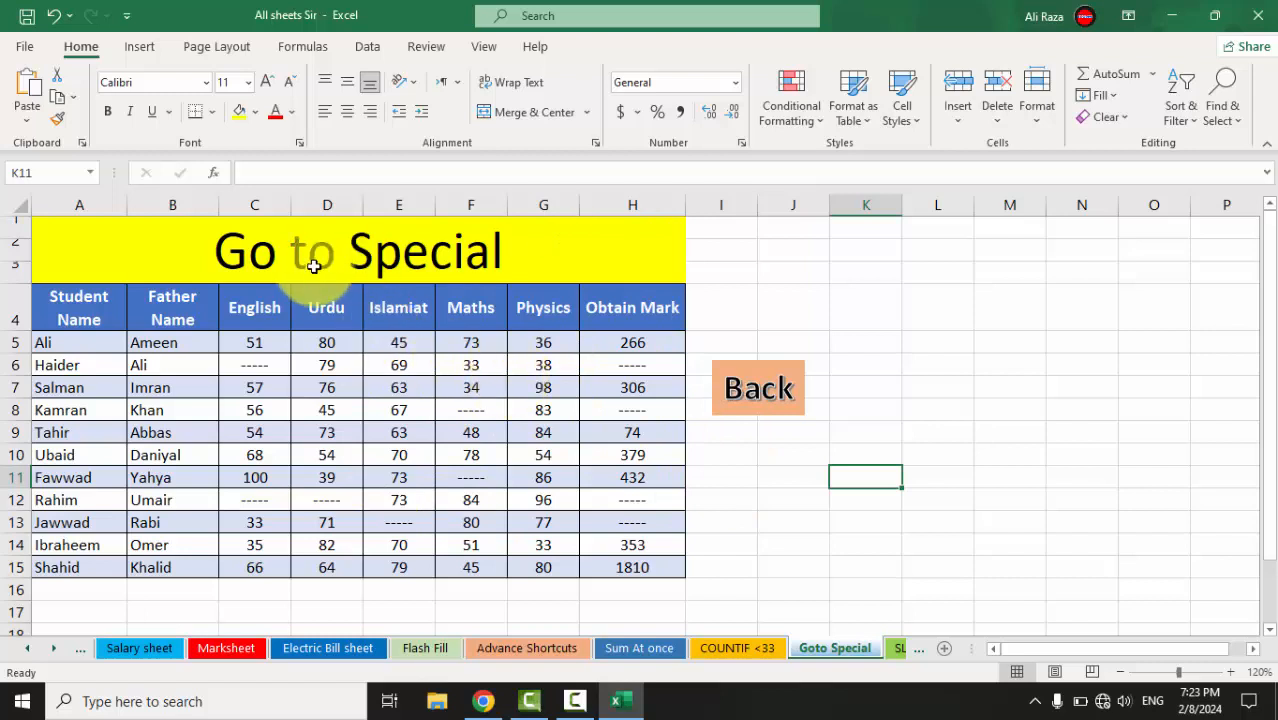
# Open the SLICER sheet and review the sales table's title, Names, Areas and Sales headers, and first record
pyautogui.click(894, 649)
pyautogui.click(560, 360)
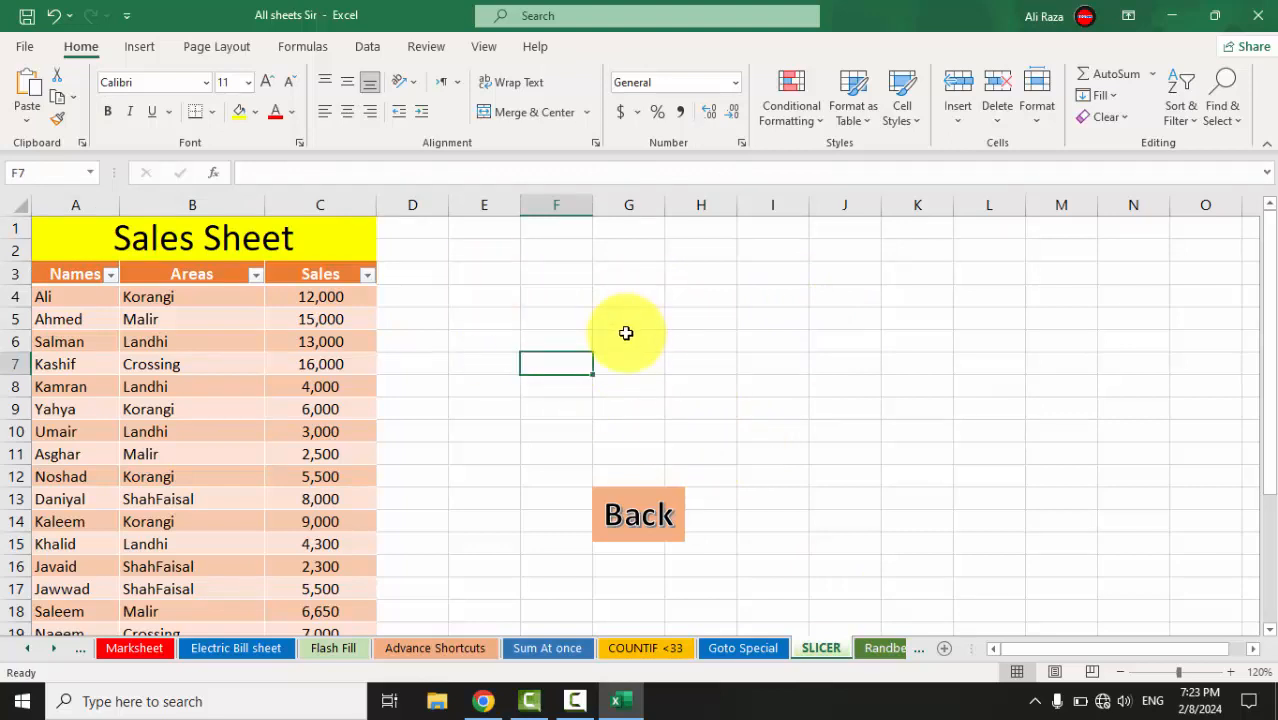
pyautogui.click(180, 240)
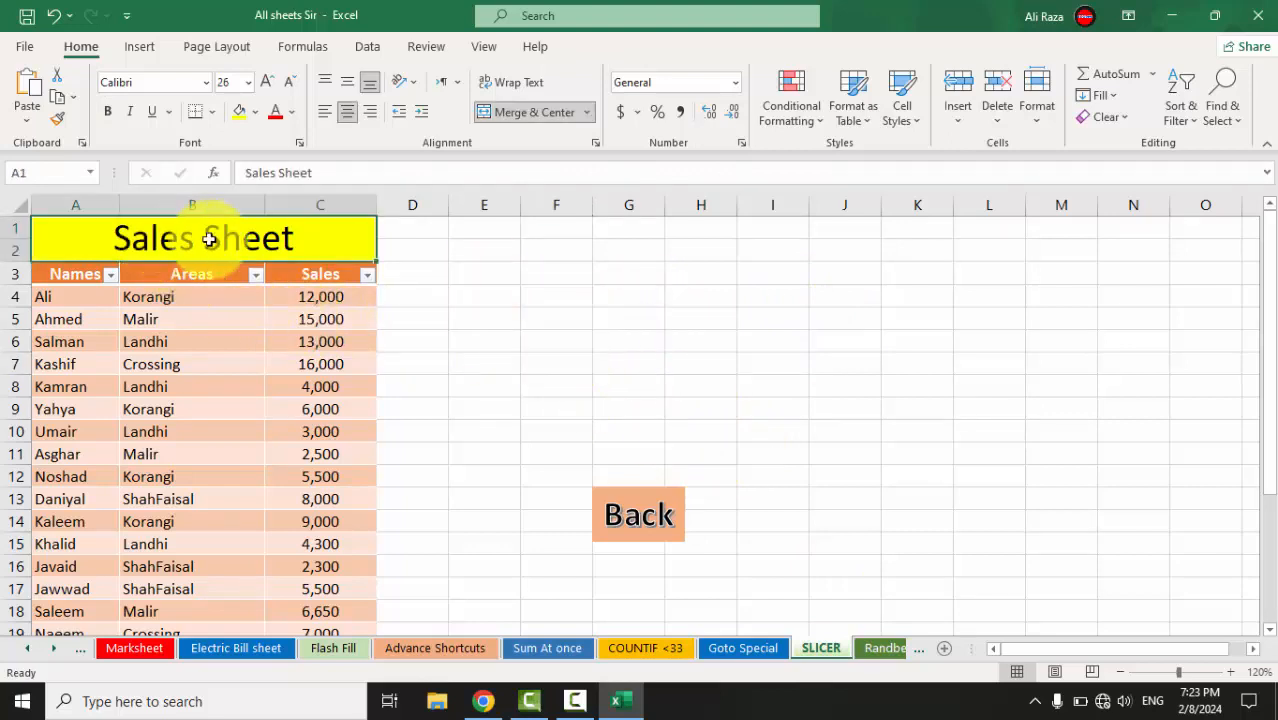
pyautogui.click(66, 281)
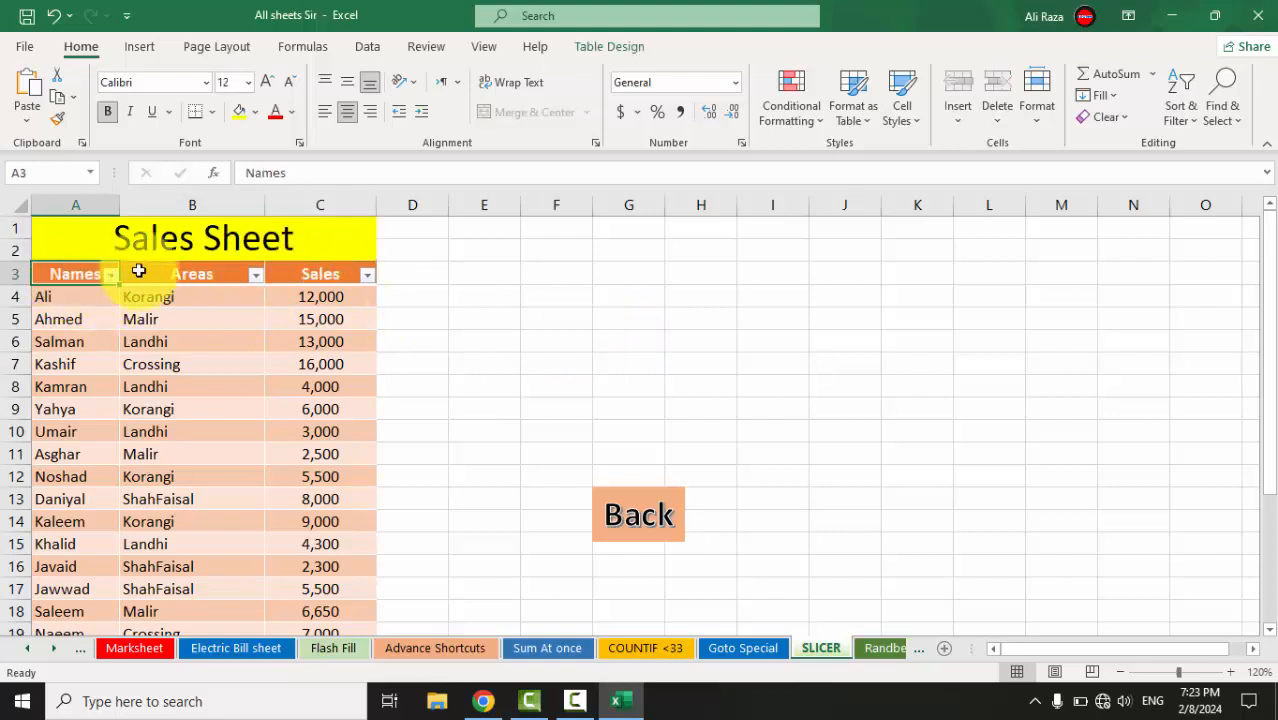
pyautogui.click(168, 274)
pyautogui.click(339, 274)
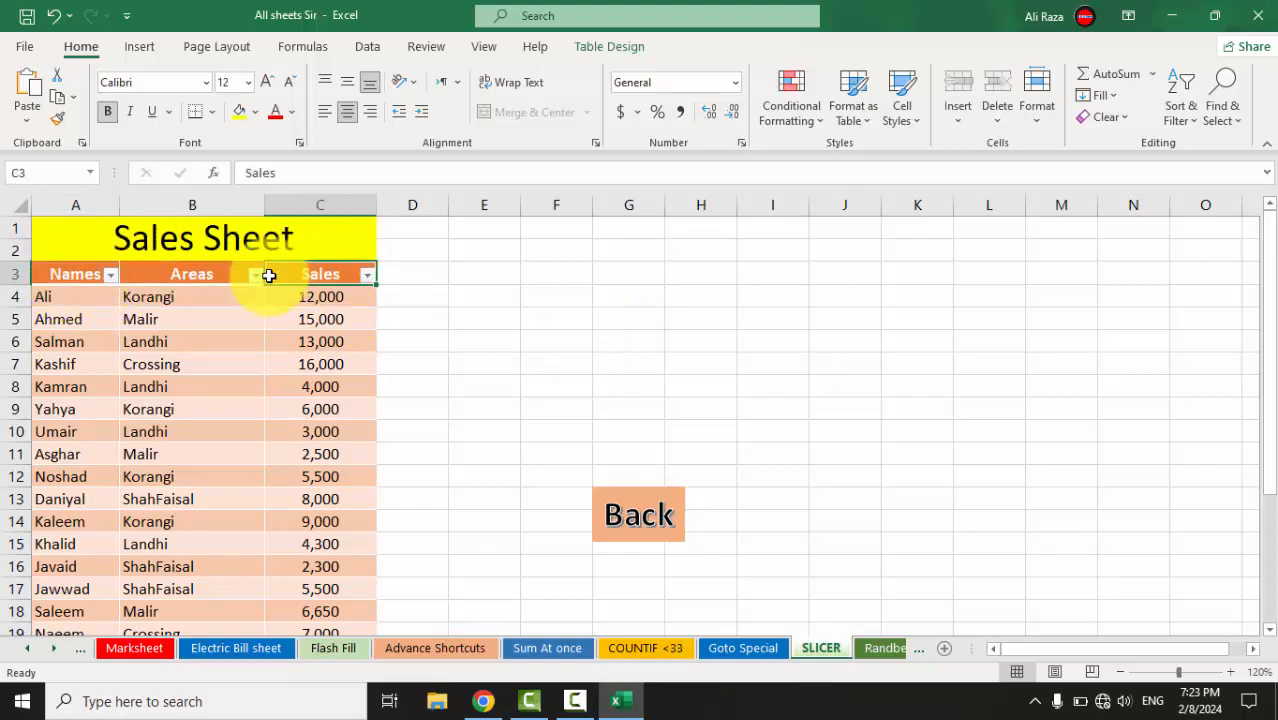
pyautogui.click(75, 301)
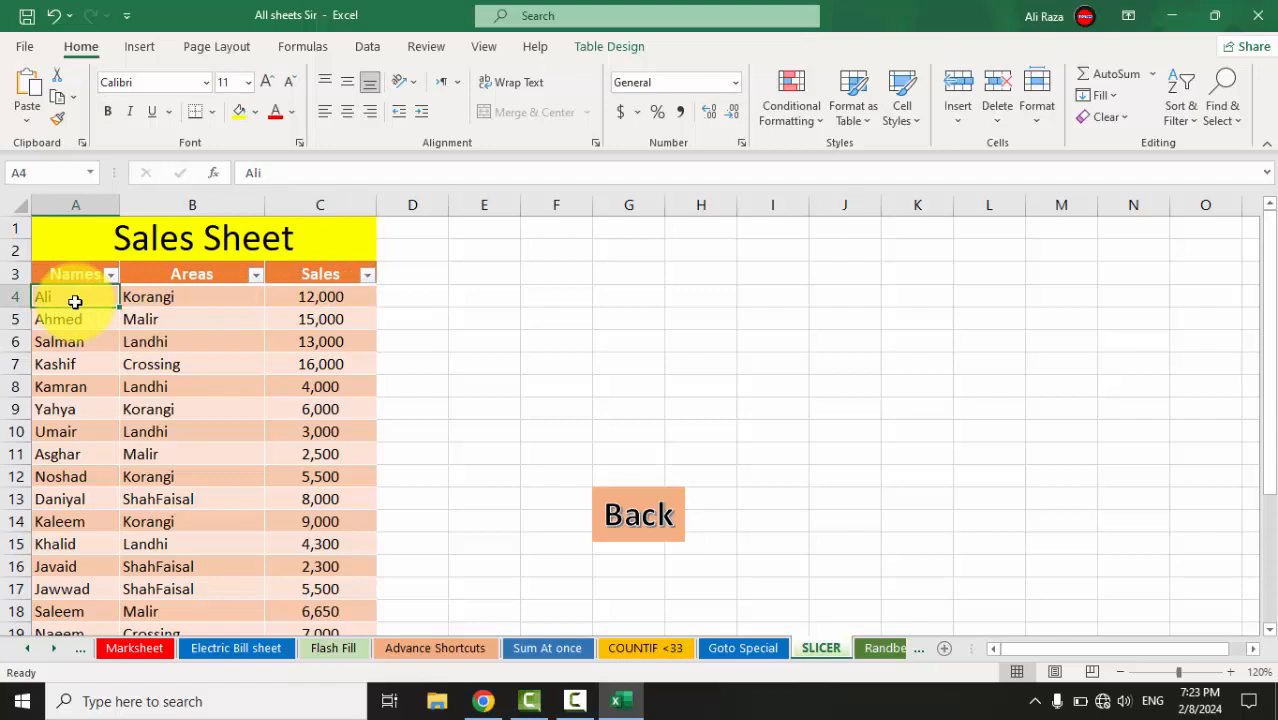
pyautogui.click(191, 289)
pyautogui.click(346, 302)
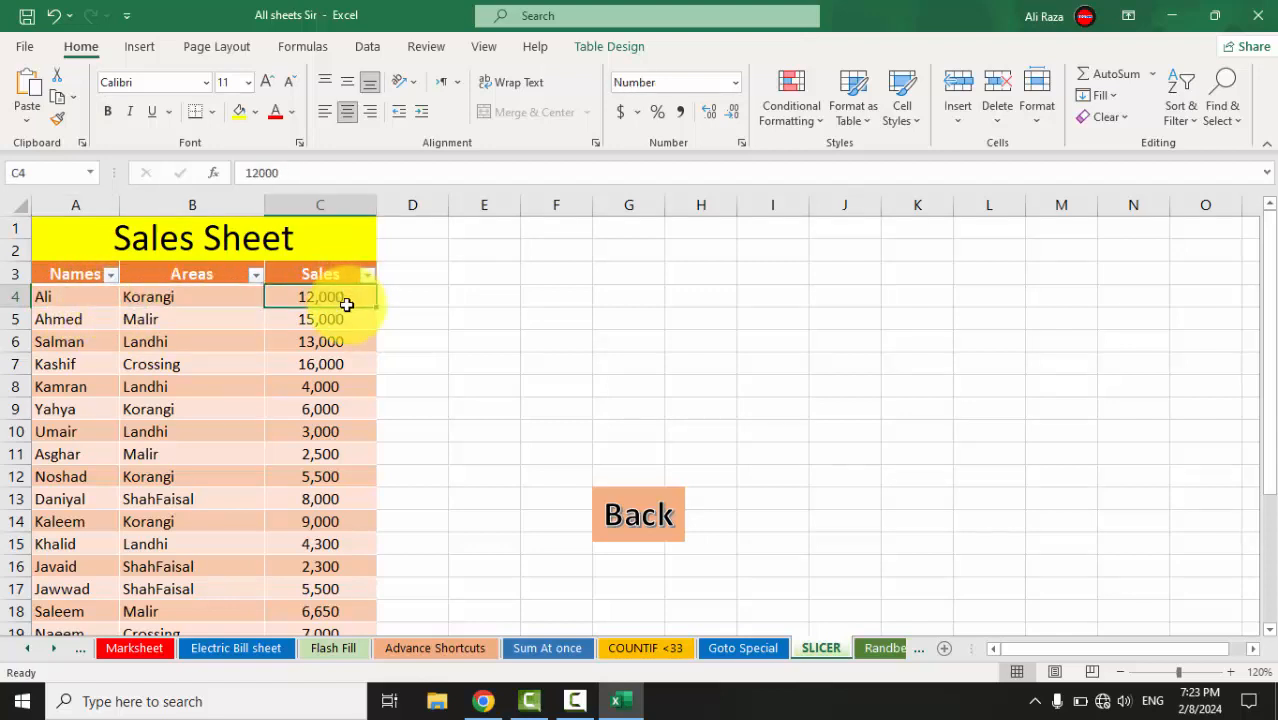
# Insert a slicer for the Areas field from headers A3:C3 and place it over columns I to K
pyautogui.moveTo(68, 273); pyautogui.dragTo(288, 274)
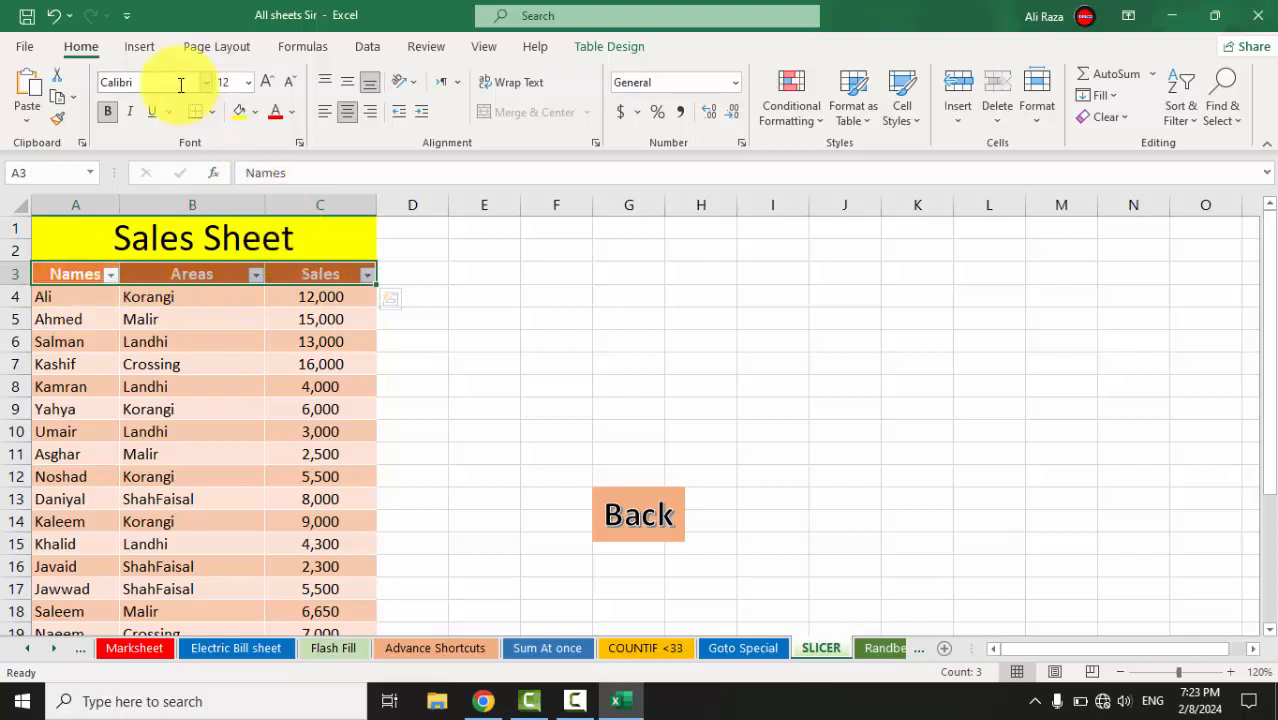
pyautogui.click(141, 47)
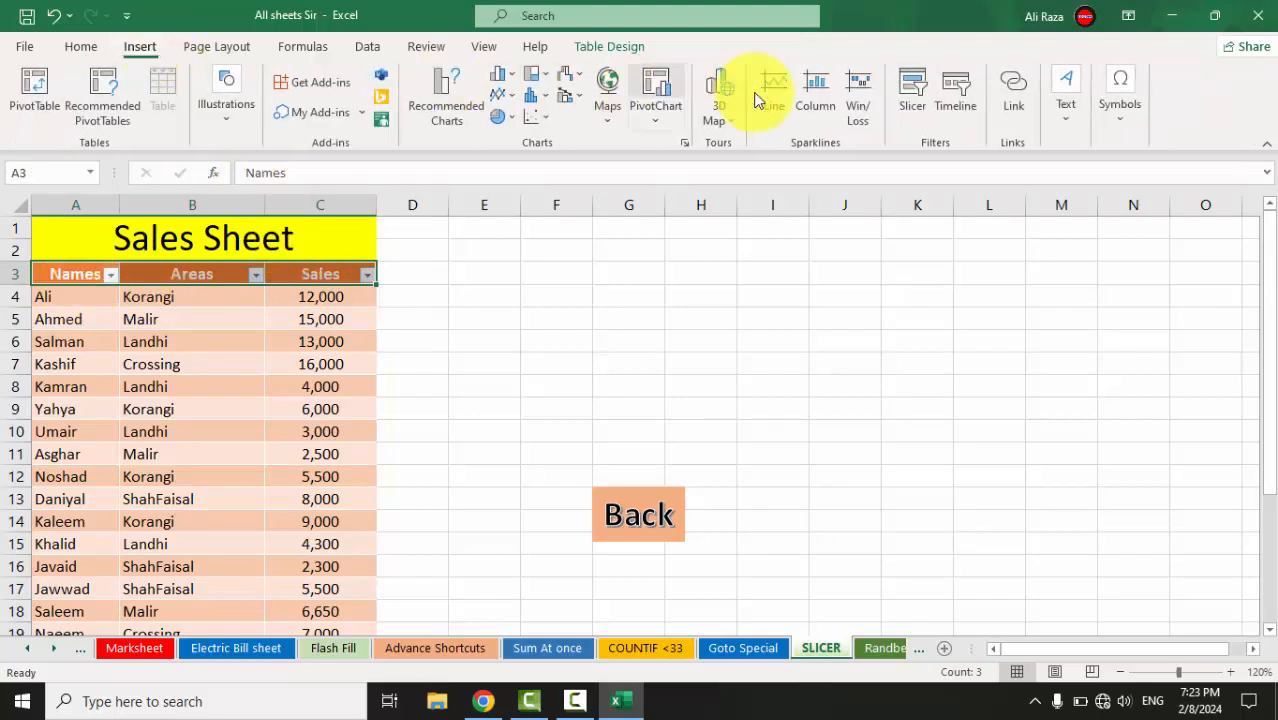
pyautogui.click(910, 95)
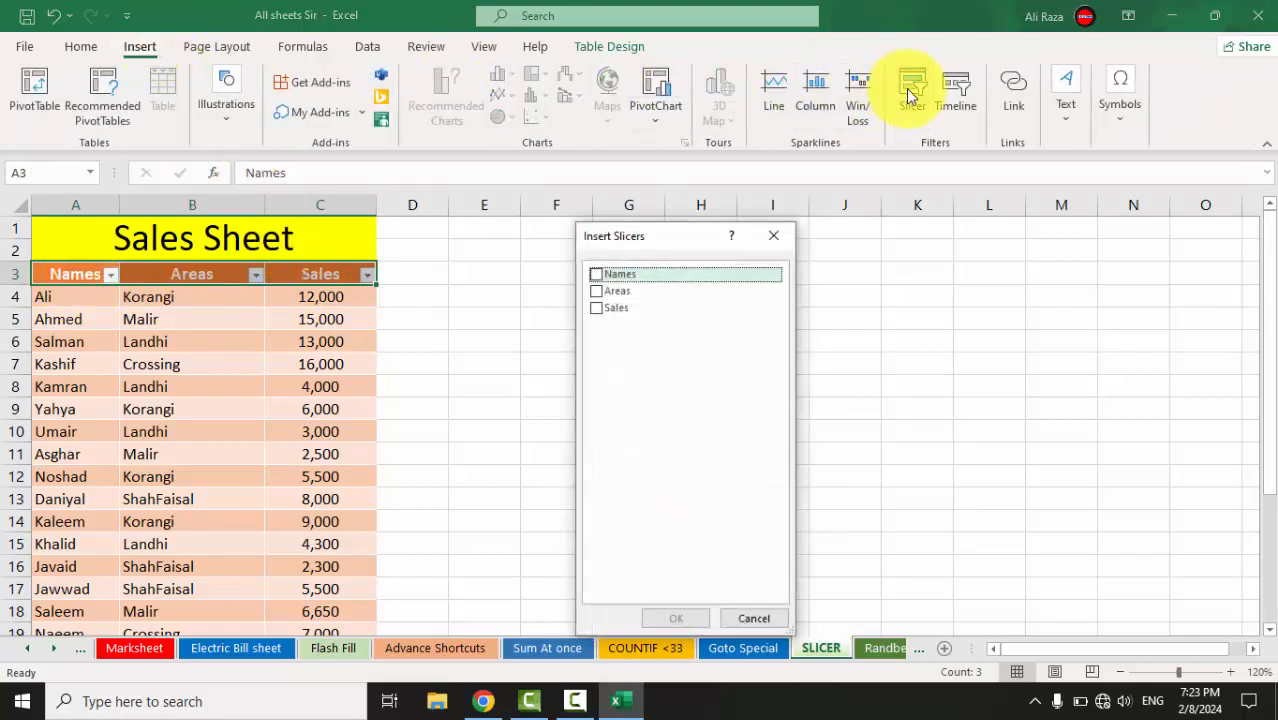
pyautogui.click(597, 291)
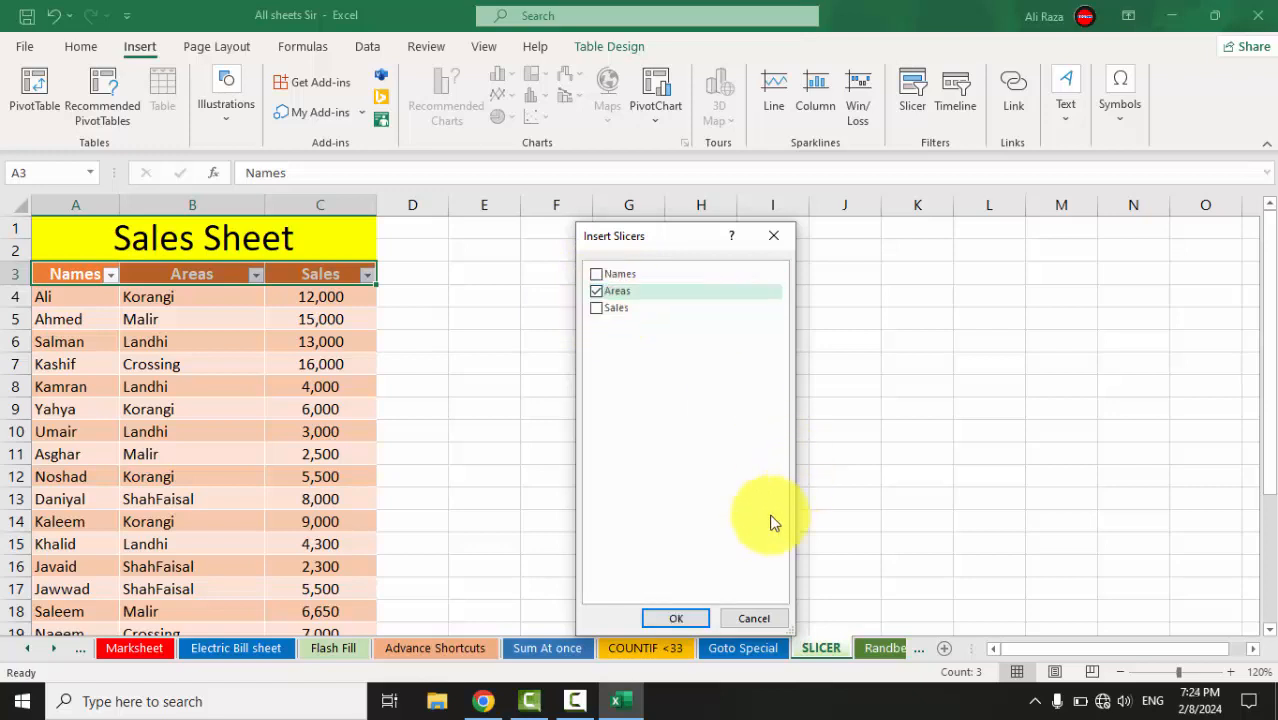
pyautogui.click(676, 619)
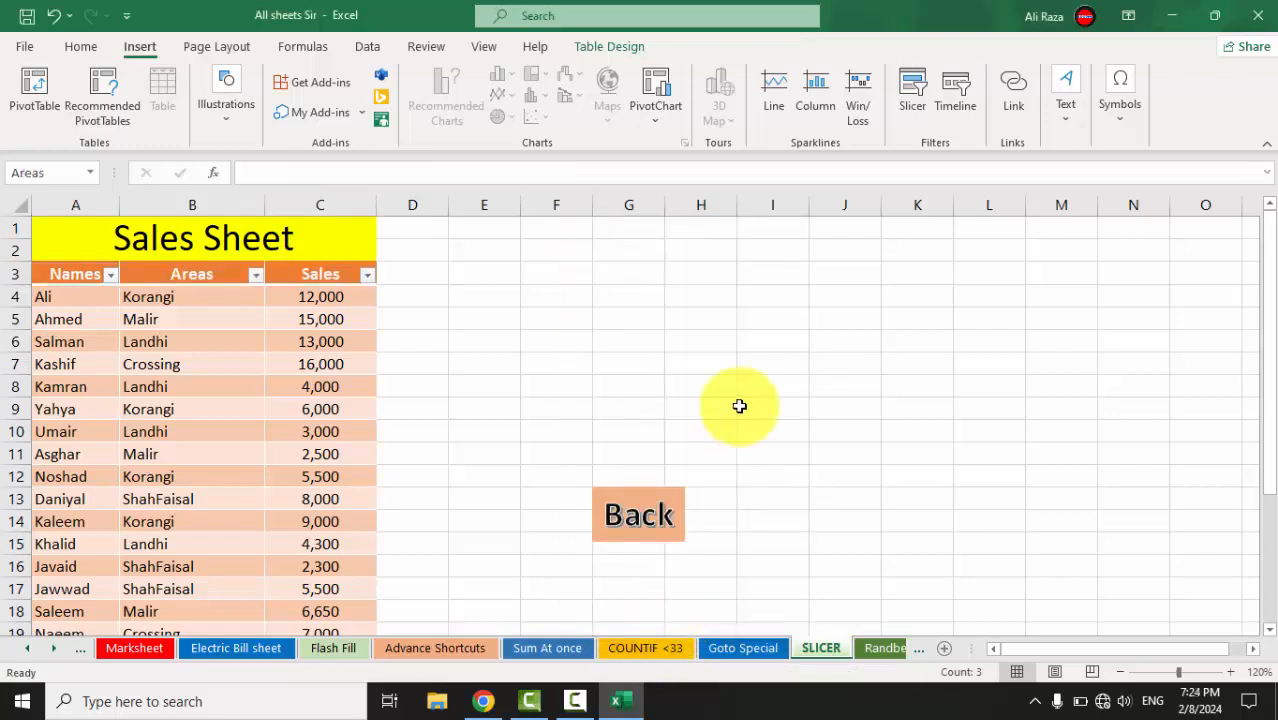
pyautogui.moveTo(621, 293); pyautogui.dragTo(792, 247)
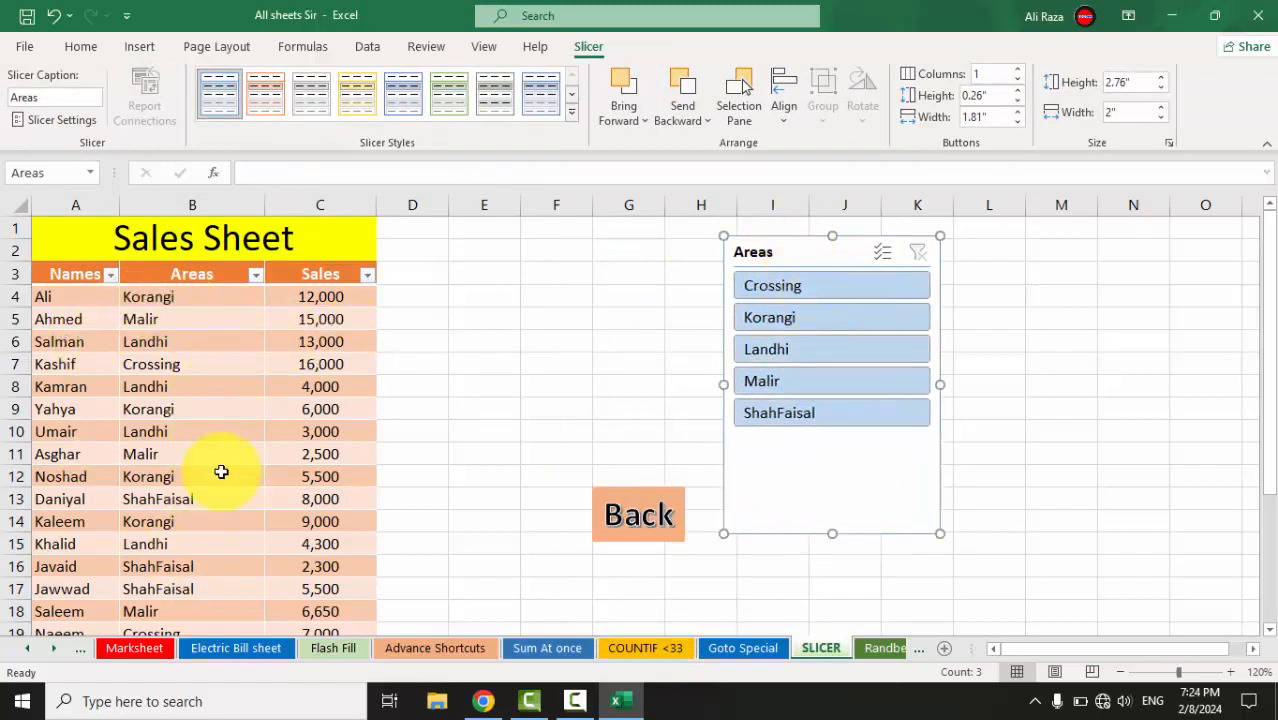
# Filter the sales table with the Areas slicer by Landhi, and switch the filter to Korangi
pyautogui.click(778, 353)
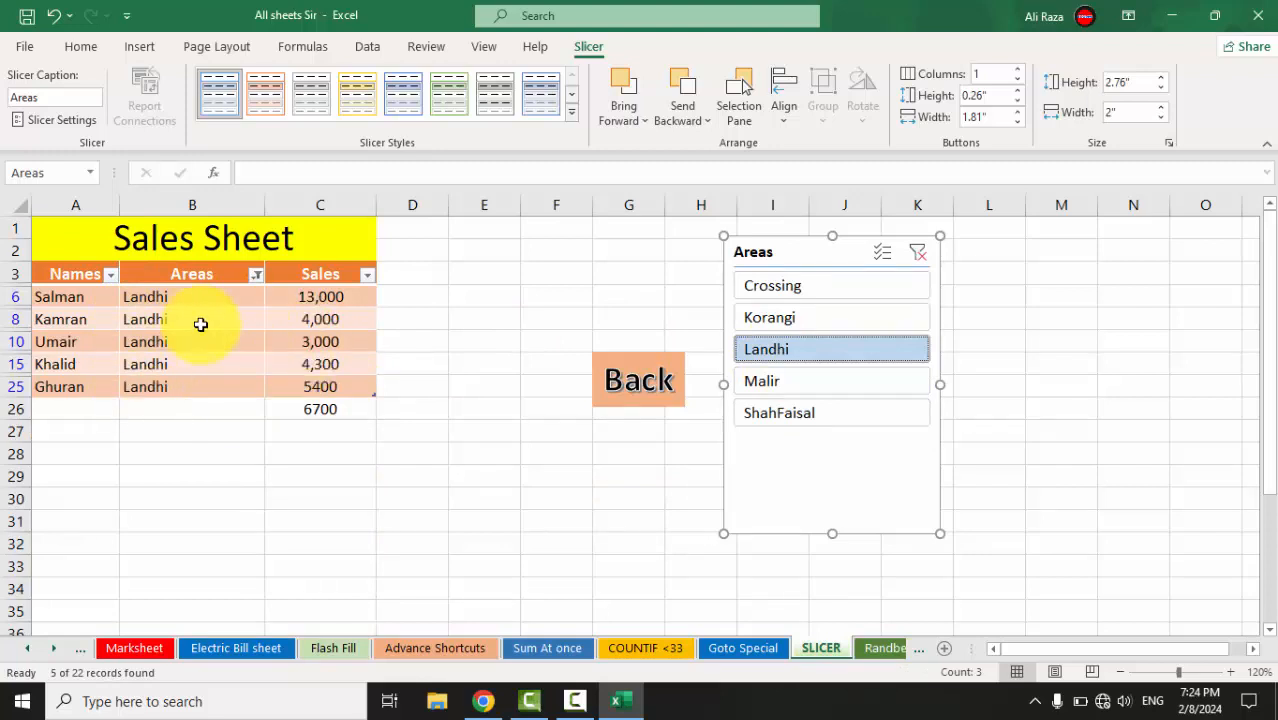
pyautogui.click(770, 320)
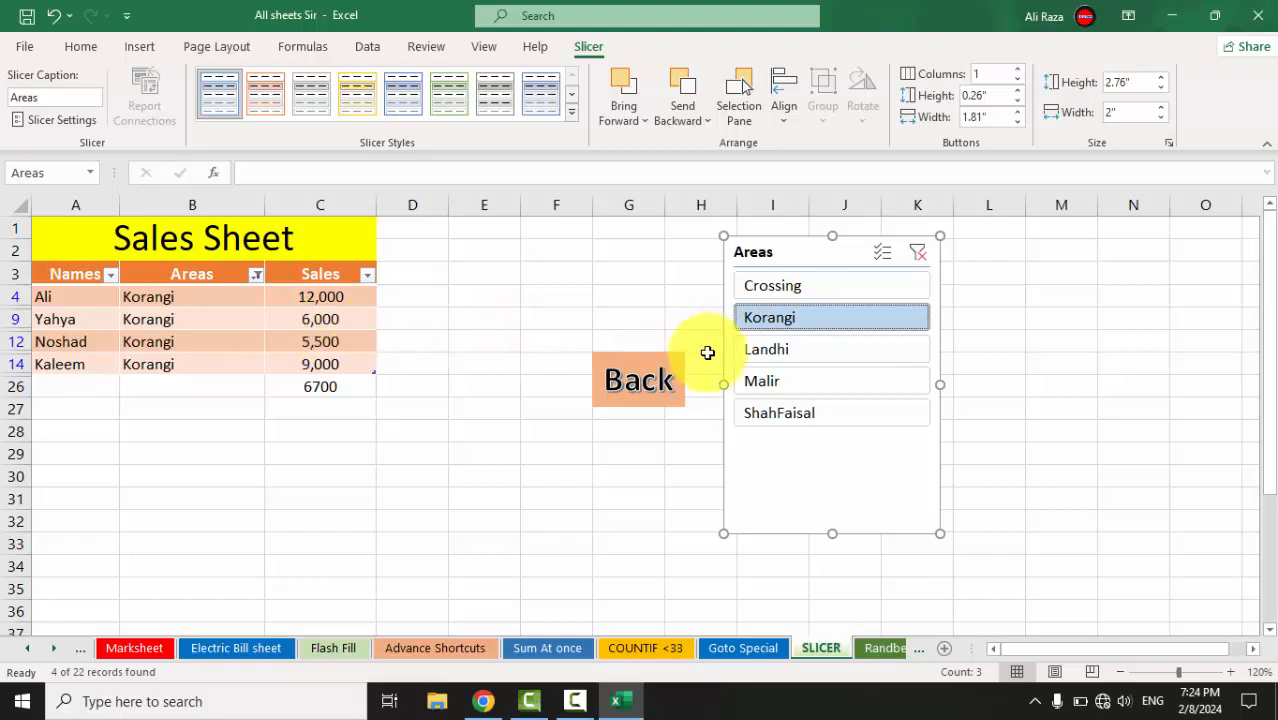
# Turn on the slicer's multi-select, add Landhi and Malir to the Korangi filter, and clear the filter
pyautogui.click(880, 256)
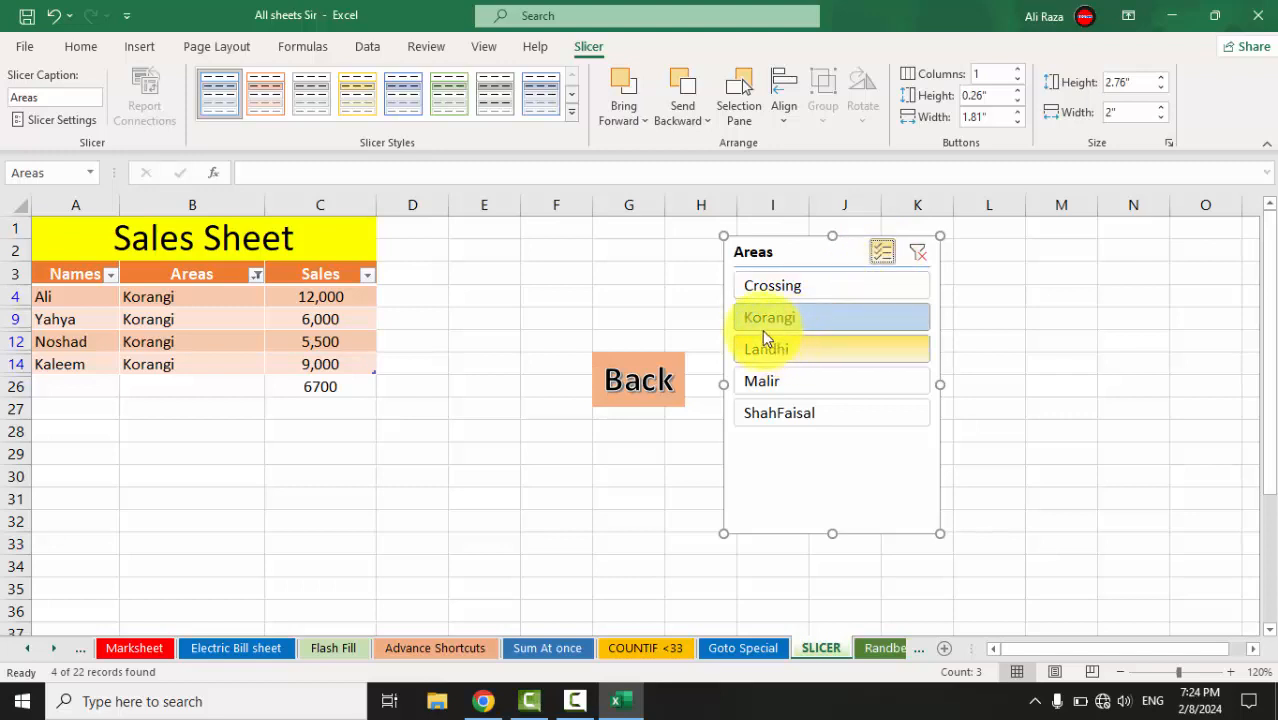
pyautogui.click(751, 352)
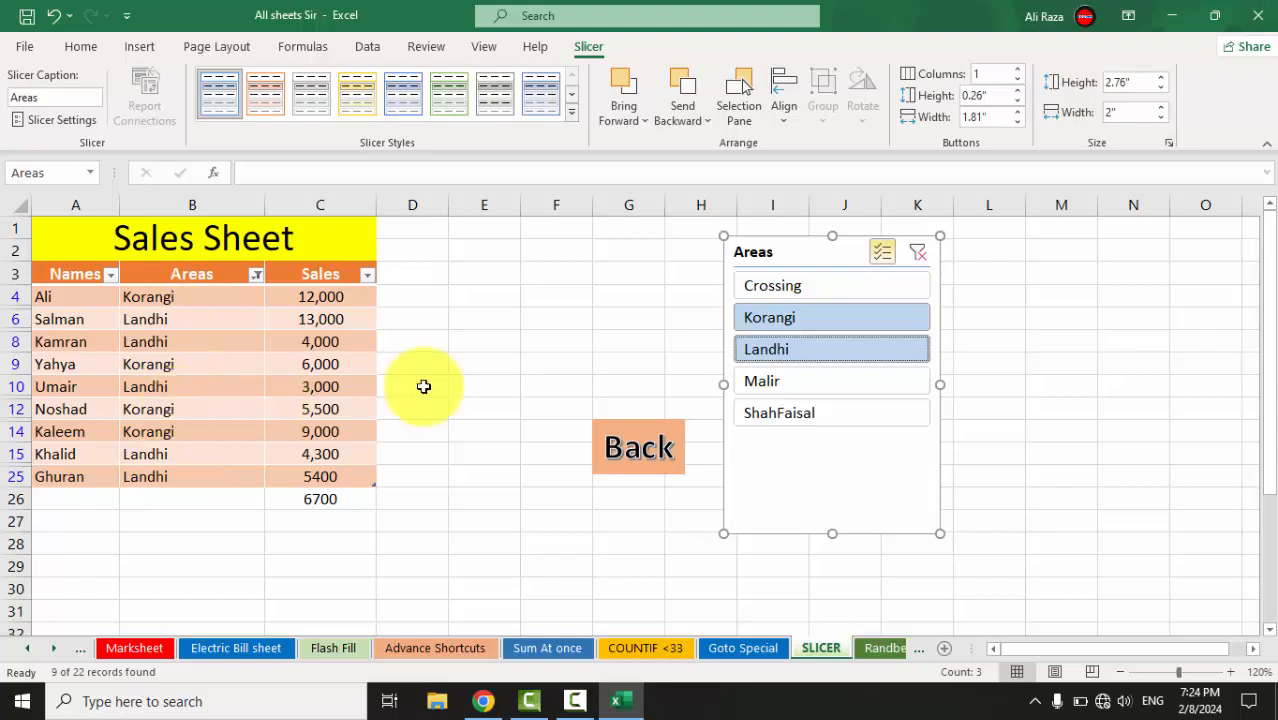
pyautogui.click(757, 384)
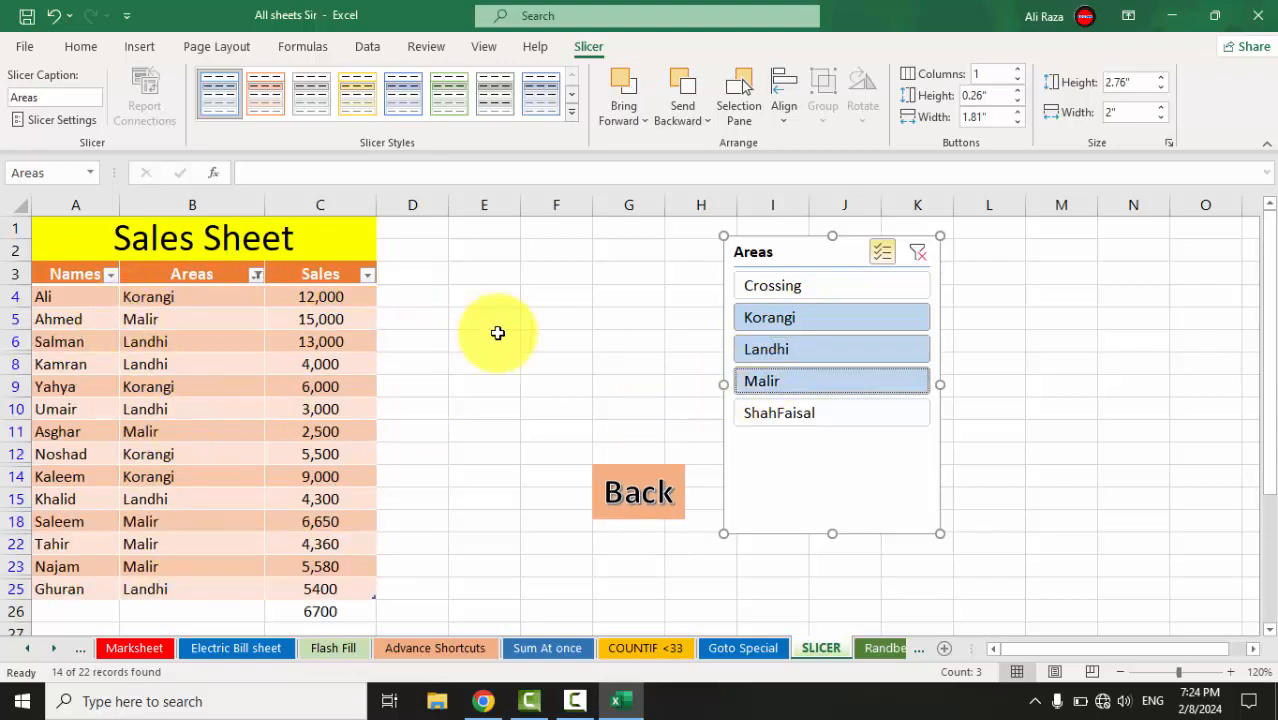
pyautogui.click(918, 257)
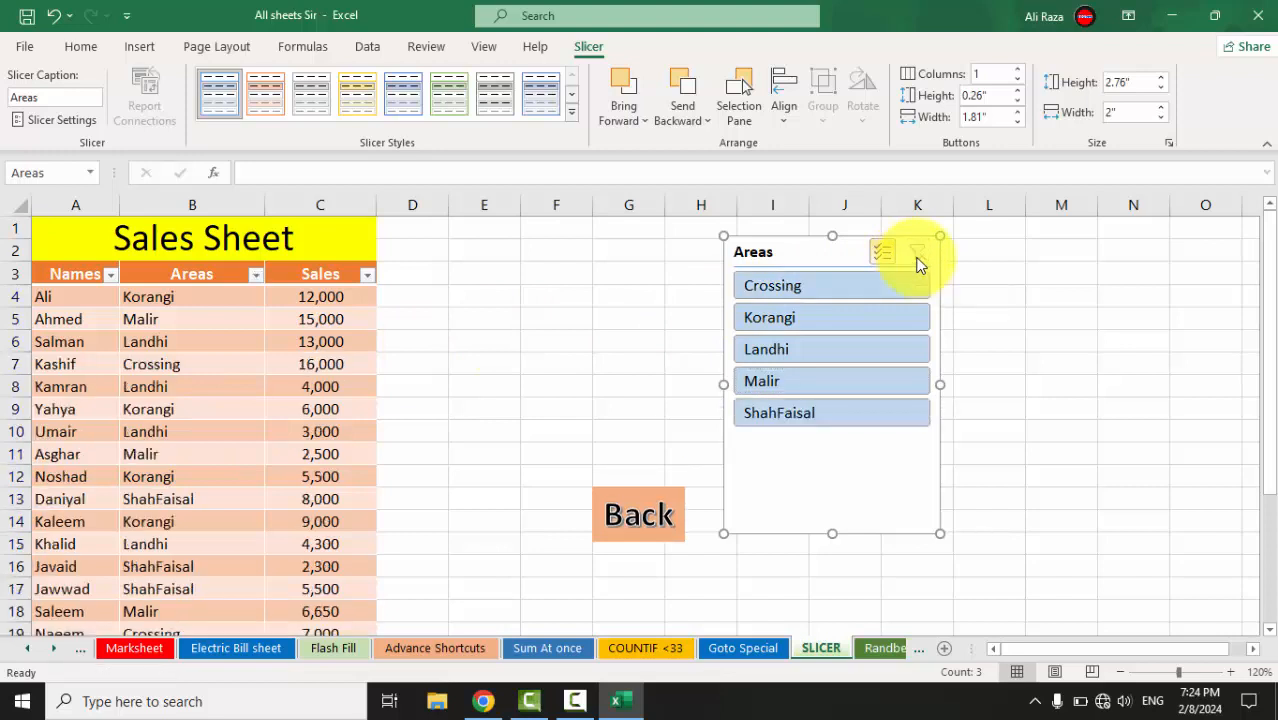
# Cut the Areas slicer from the sheet and undo the cut
pyautogui.rightClick(810, 254)
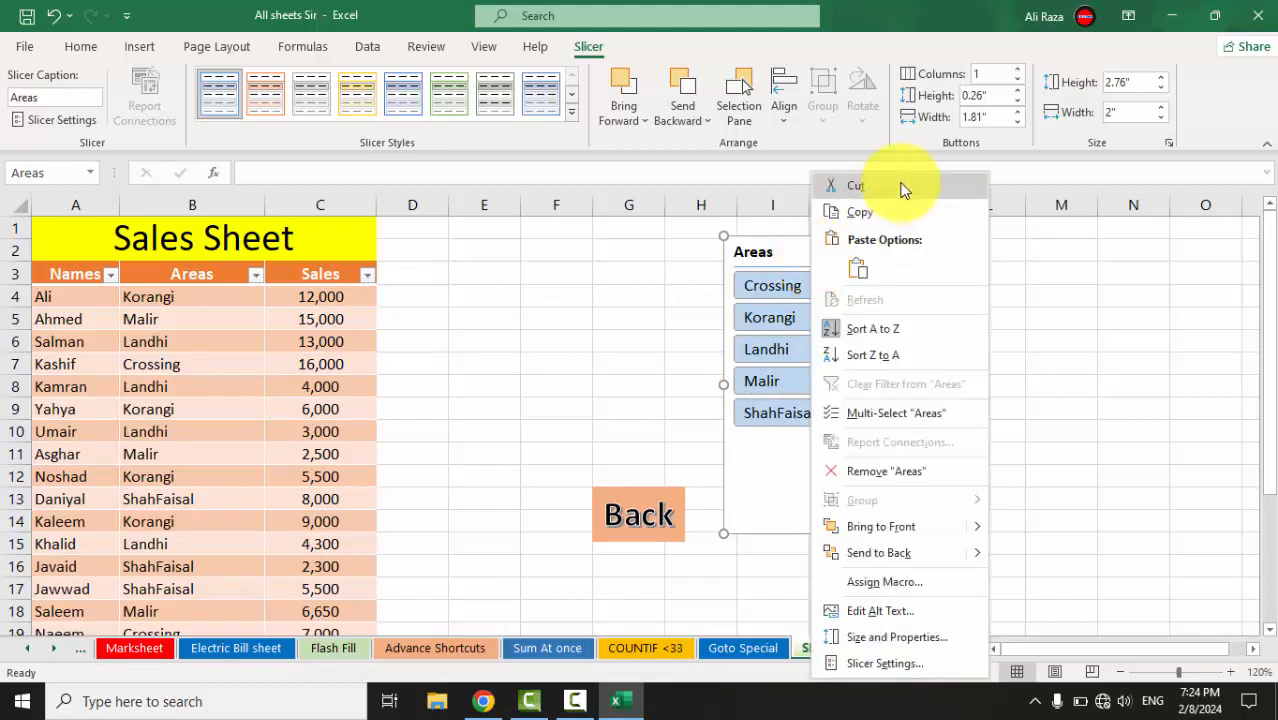
pyautogui.click(903, 188)
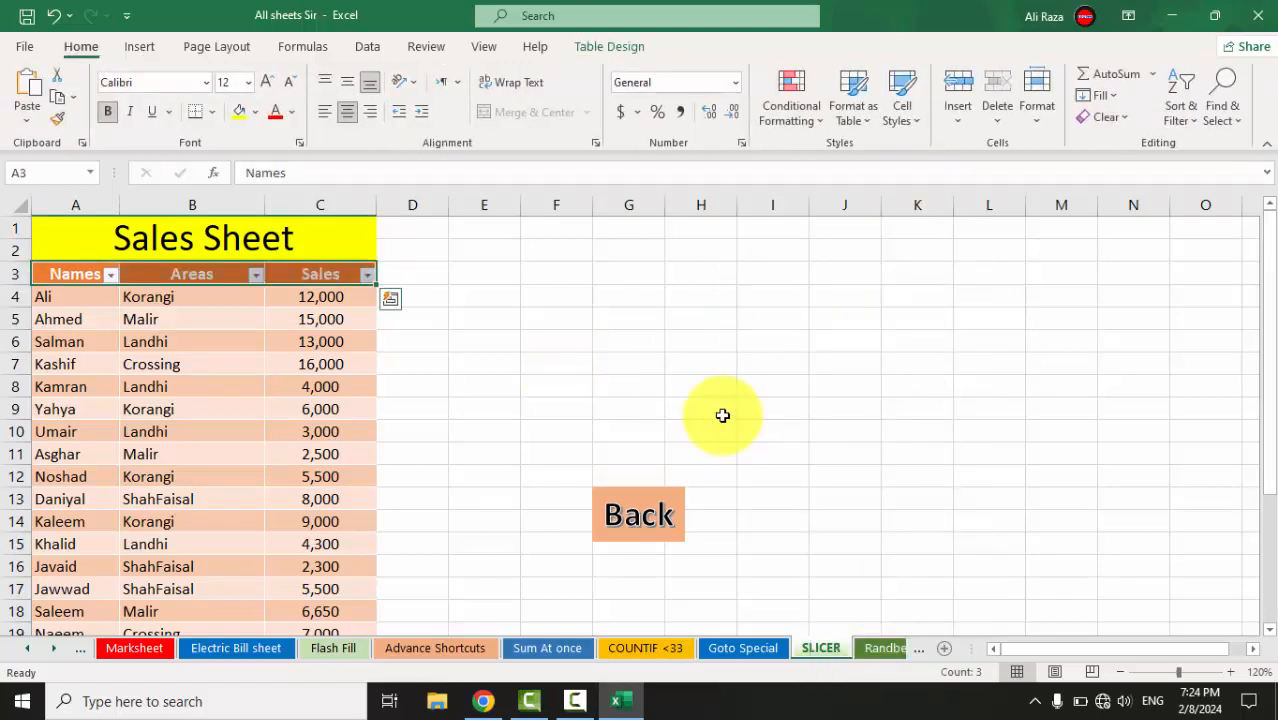
pyautogui.hotkey('ctrl', 'v')
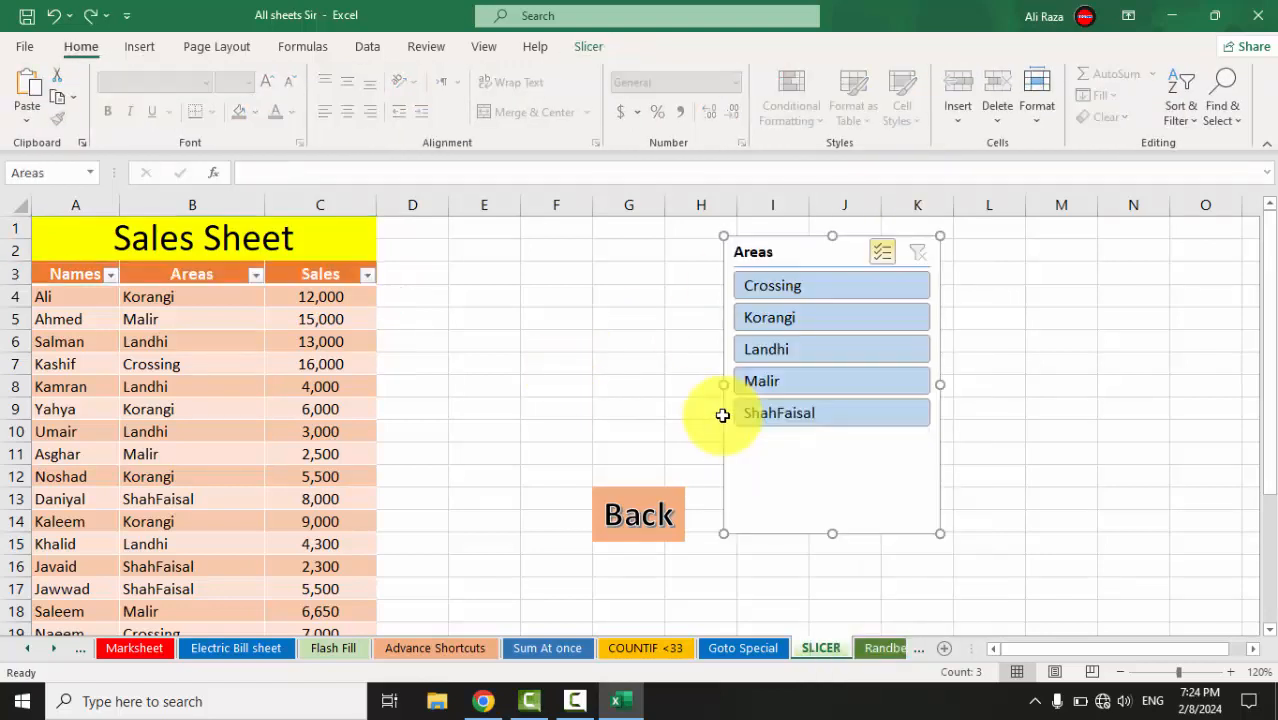
# On the Randbetween sheet, clear the contents of the existing random numbers in A4:N16
pyautogui.click(877, 651)
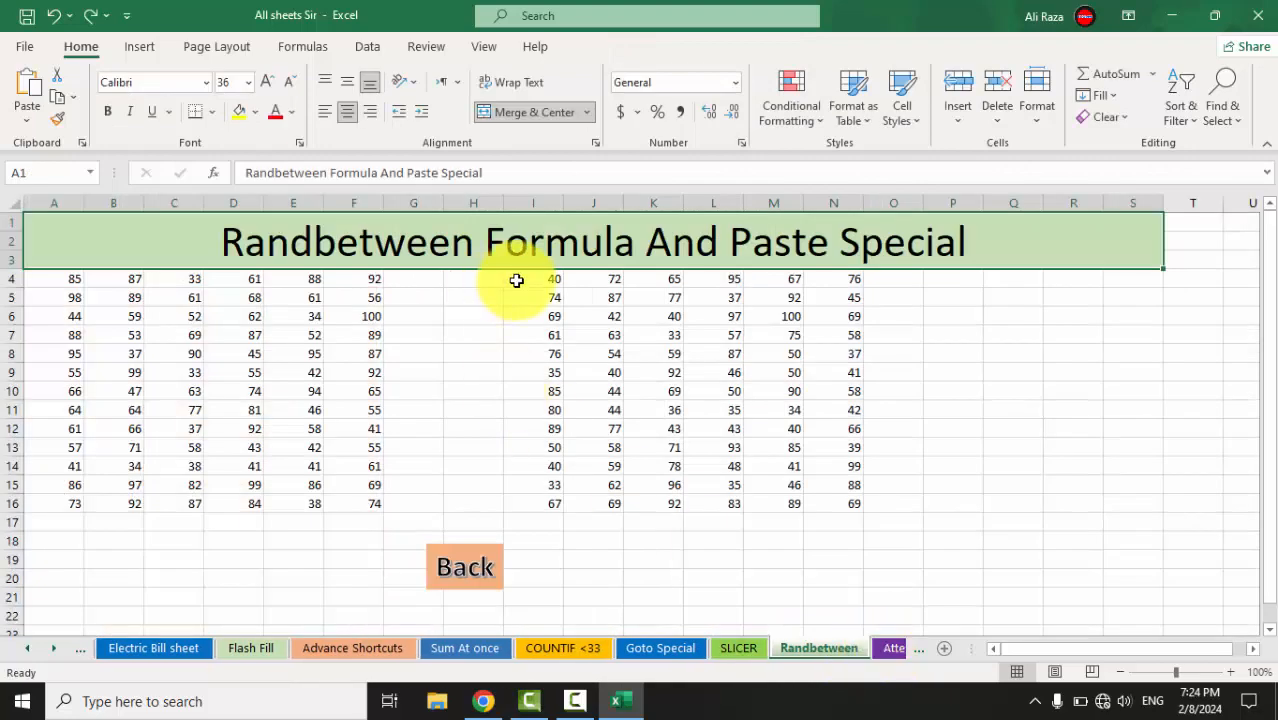
pyautogui.moveTo(59, 276); pyautogui.dragTo(860, 501)
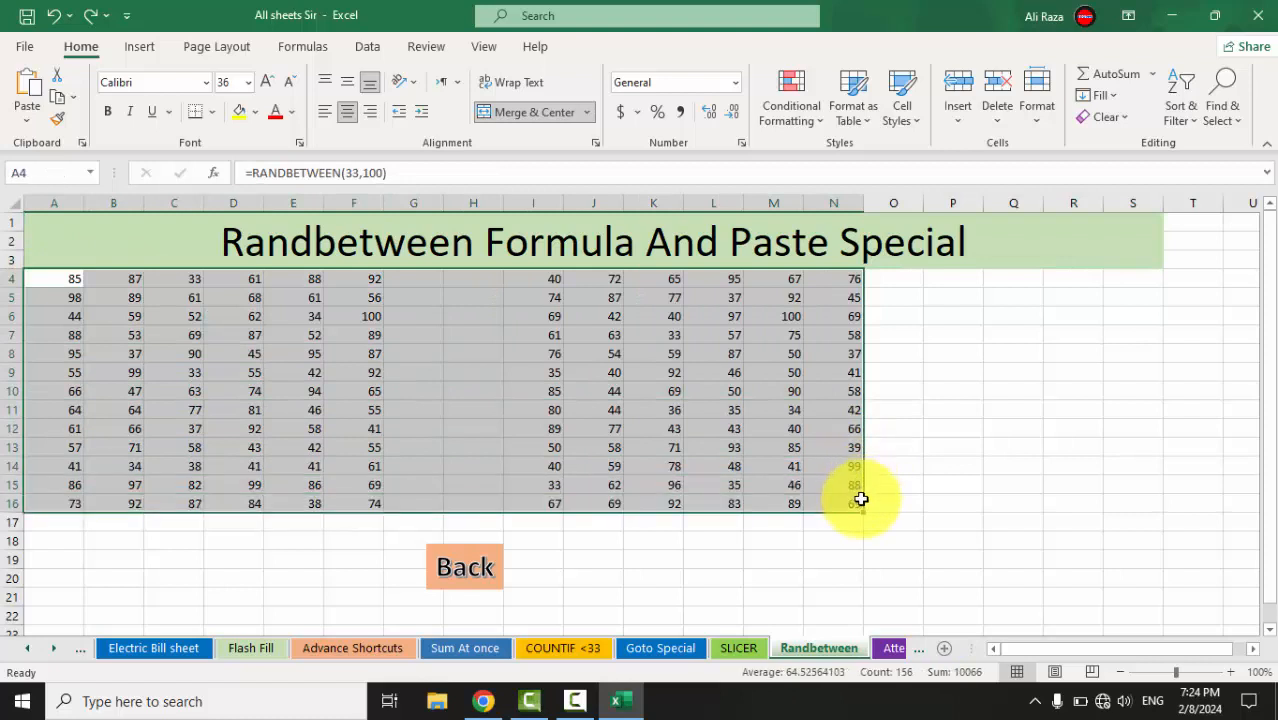
pyautogui.hotkey('alt', 'h')
pyautogui.press('e')
pyautogui.press('c')
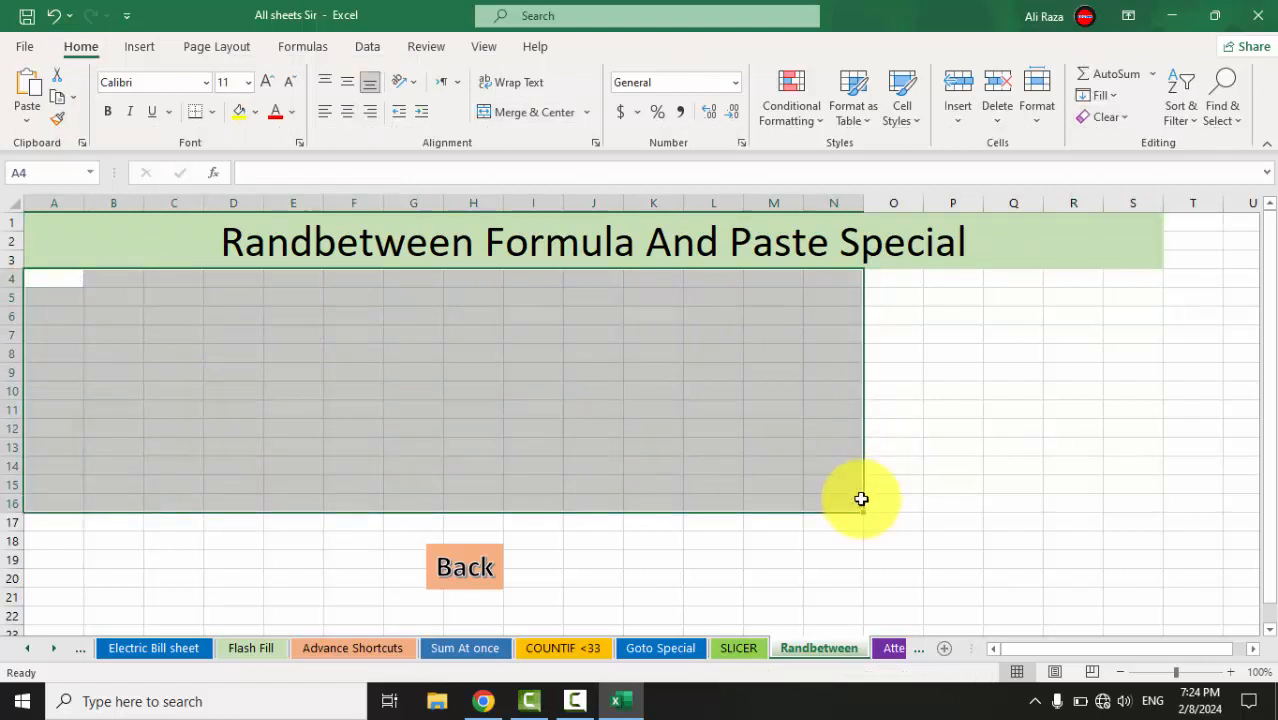
pyautogui.click(223, 318)
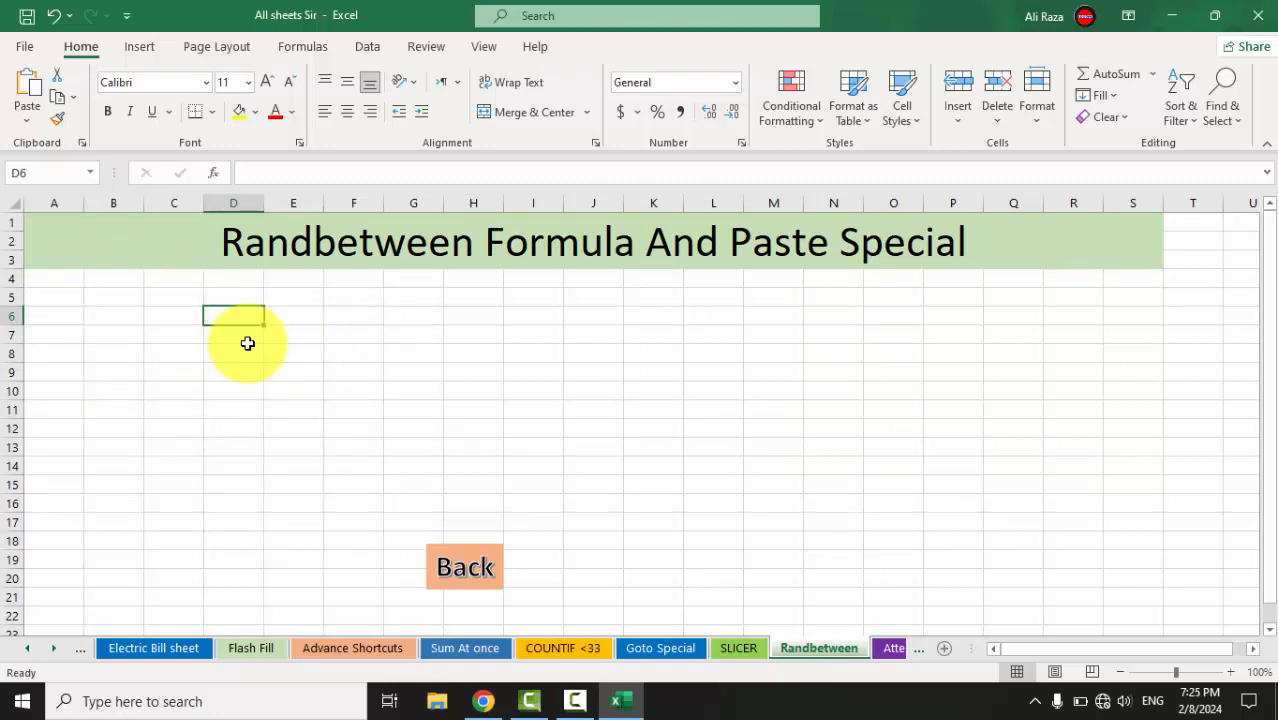
# Fill the range B4:F14 with the formula =RANDBETWEEN(33,100) in a single entry
pyautogui.moveTo(123, 283); pyautogui.dragTo(360, 460)
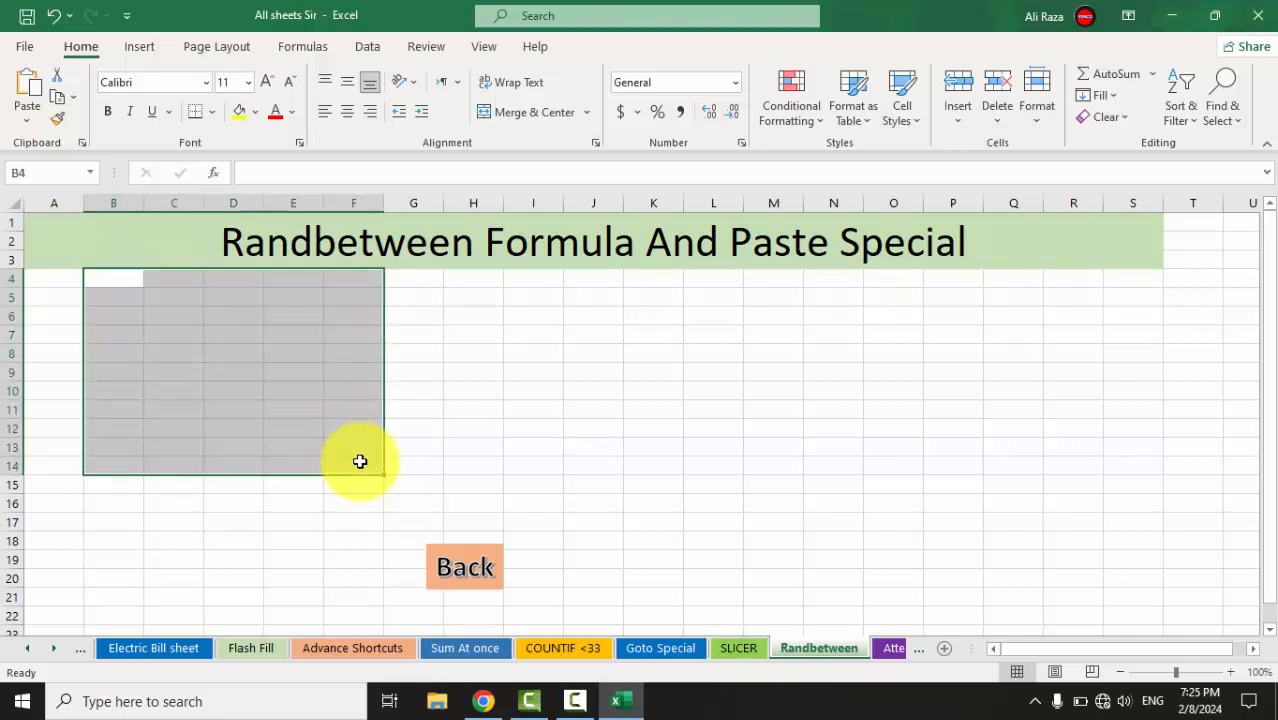
pyautogui.write('=r')
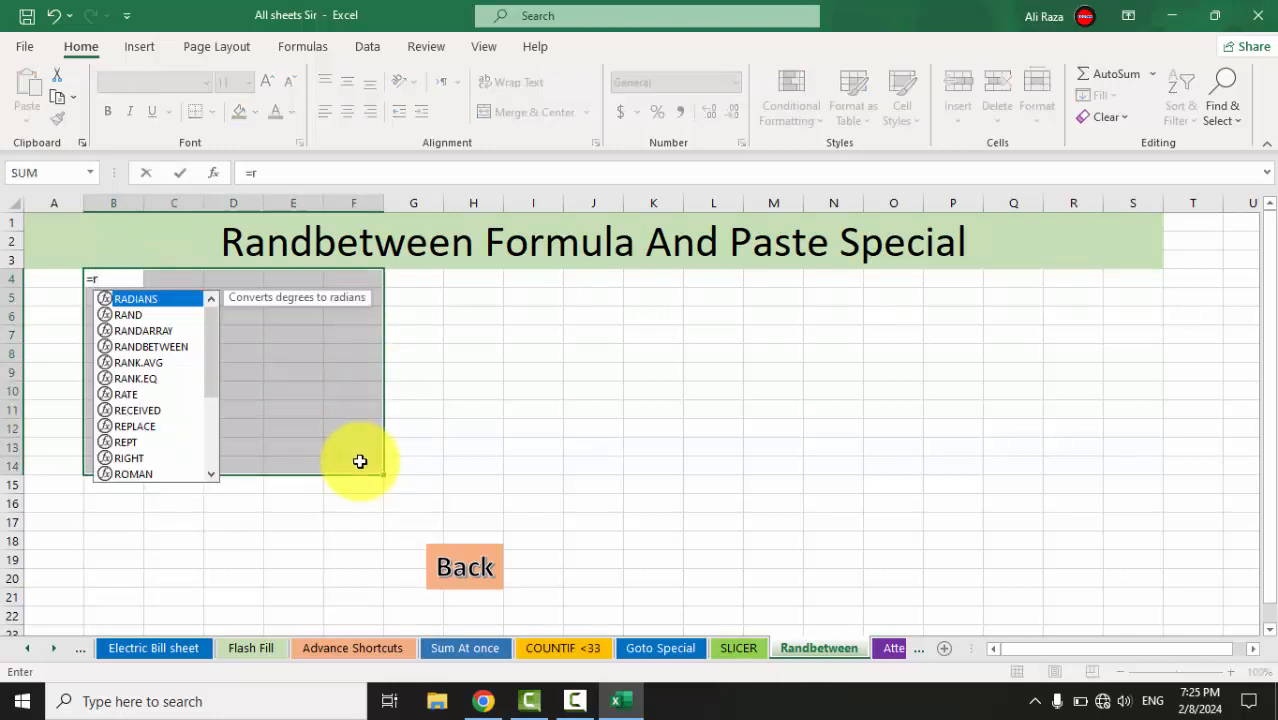
pyautogui.write('and')
pyautogui.press('Down')
pyautogui.press('Down')
pyautogui.press('Tab')
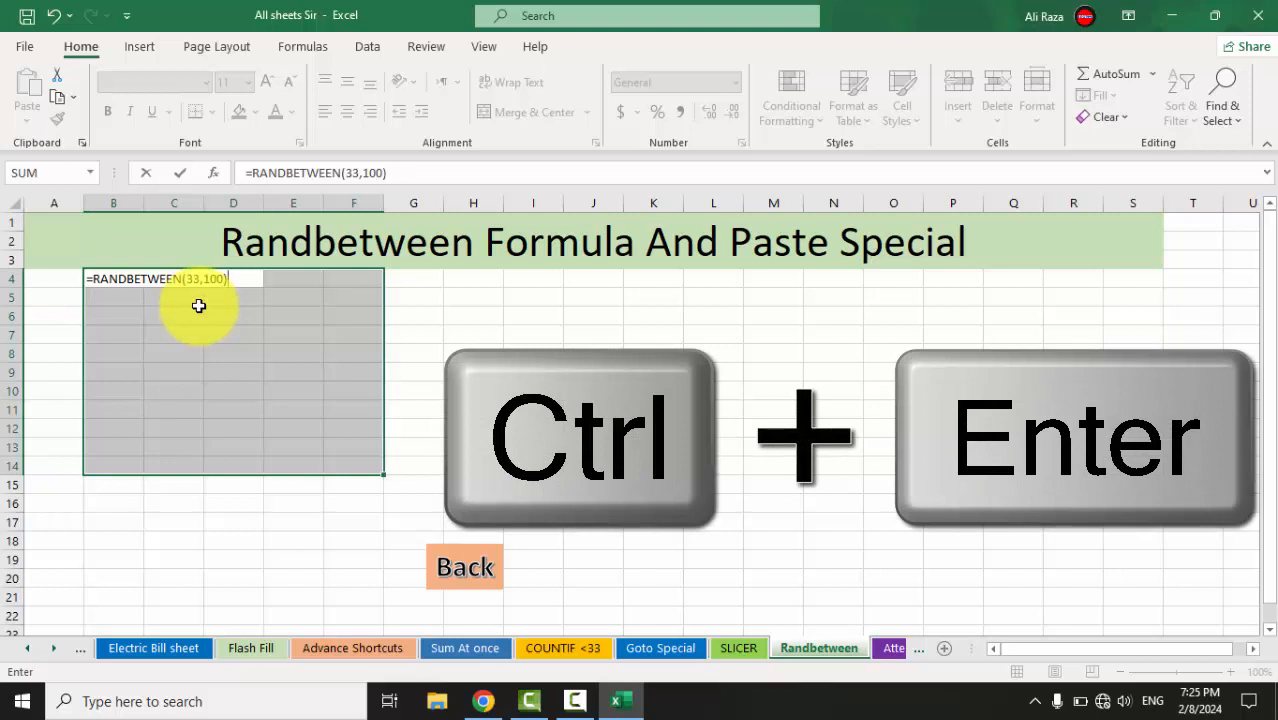
pyautogui.hotkey('ctrl', 'Return')
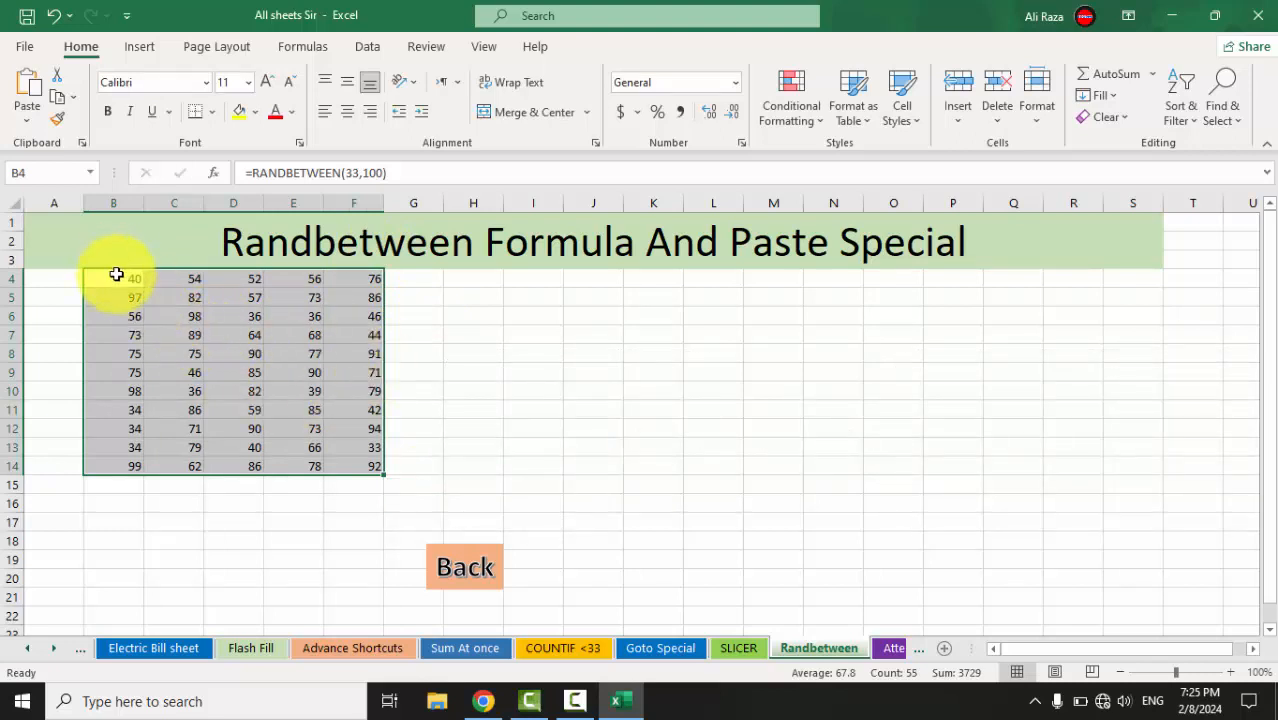
# Trigger recalculation of the random numbers from empty cell A4, and check the formulas in several cells of B4:F14
pyautogui.click(60, 280)
pyautogui.press('Return')
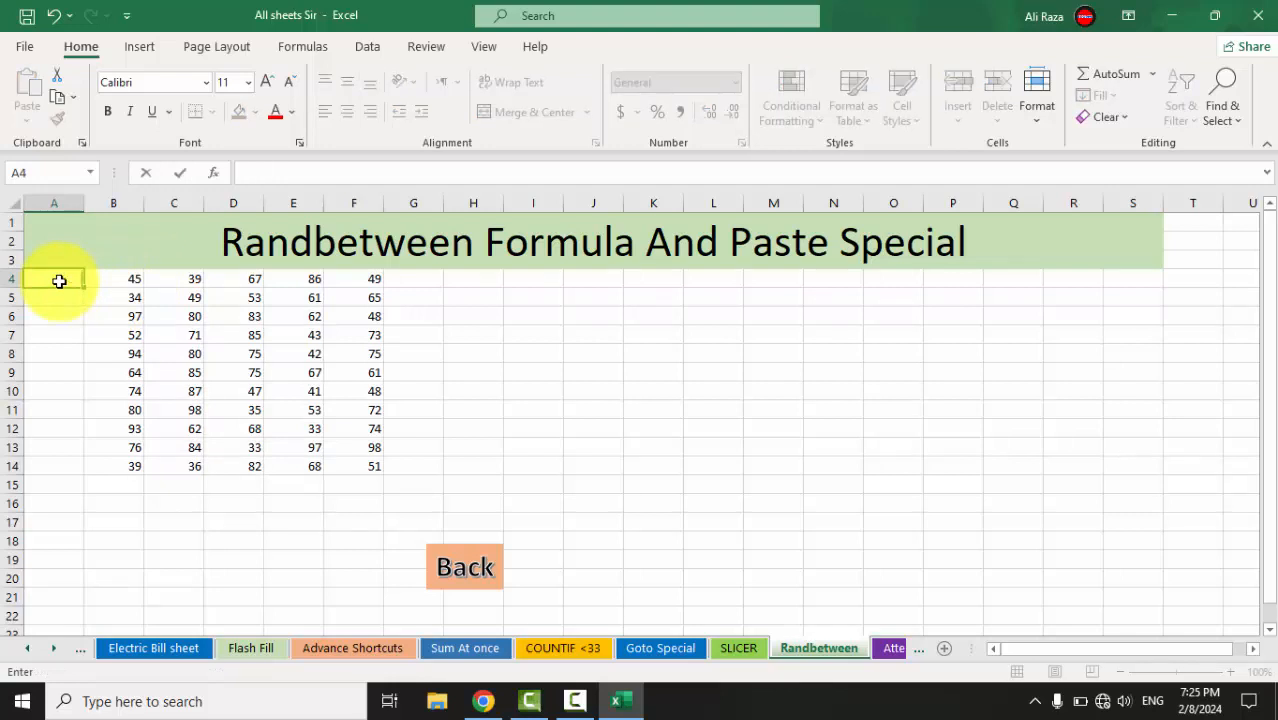
pyautogui.press('Delete')
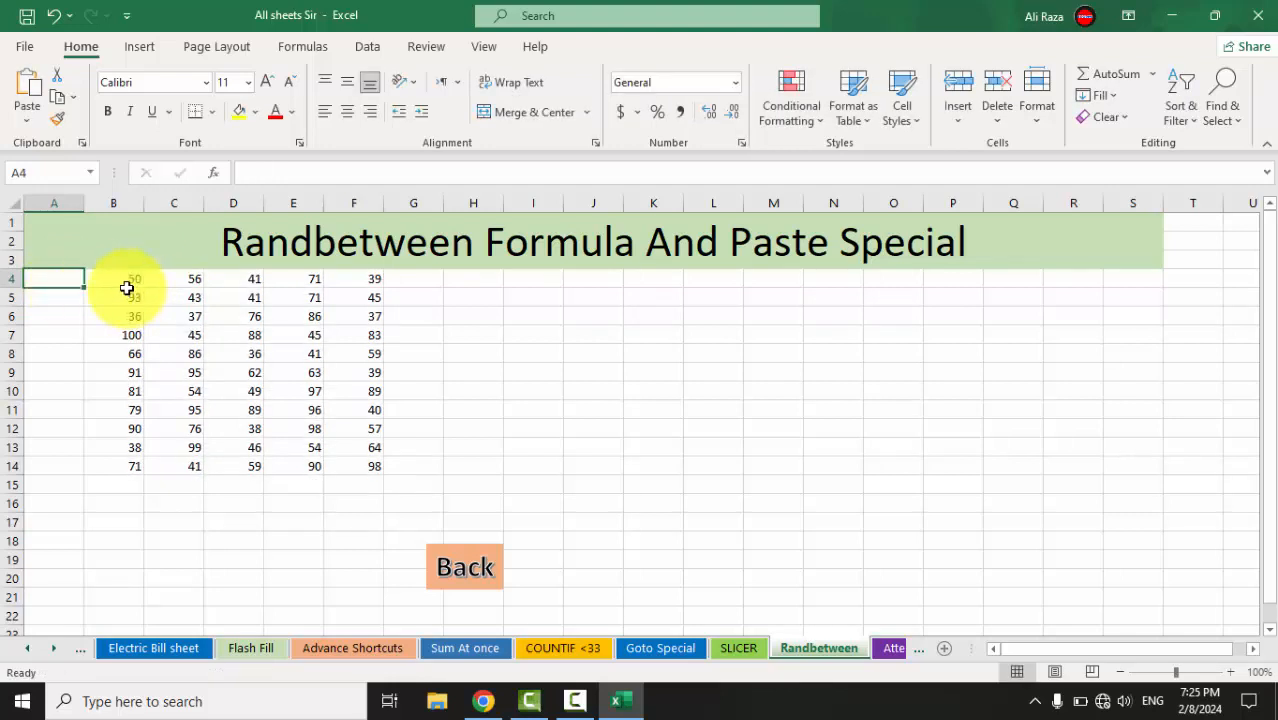
pyautogui.moveTo(127, 290); pyautogui.dragTo(186, 350)
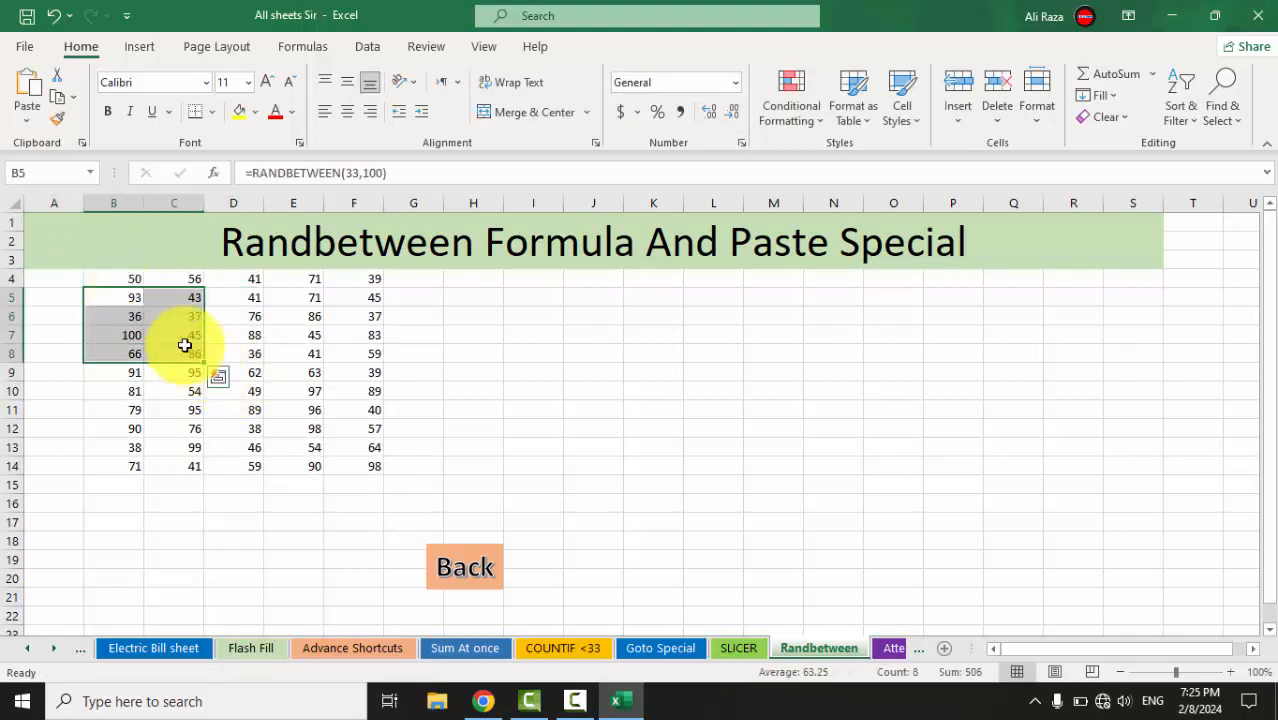
pyautogui.click(127, 277)
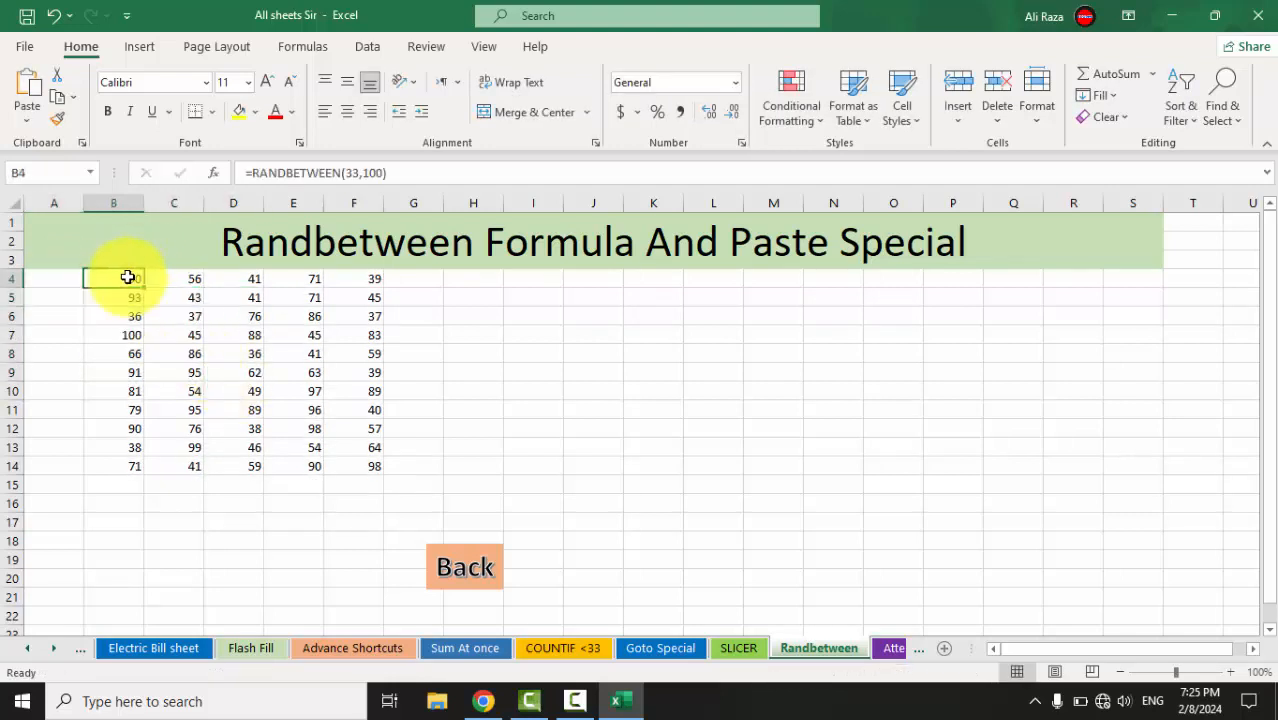
pyautogui.click(318, 352)
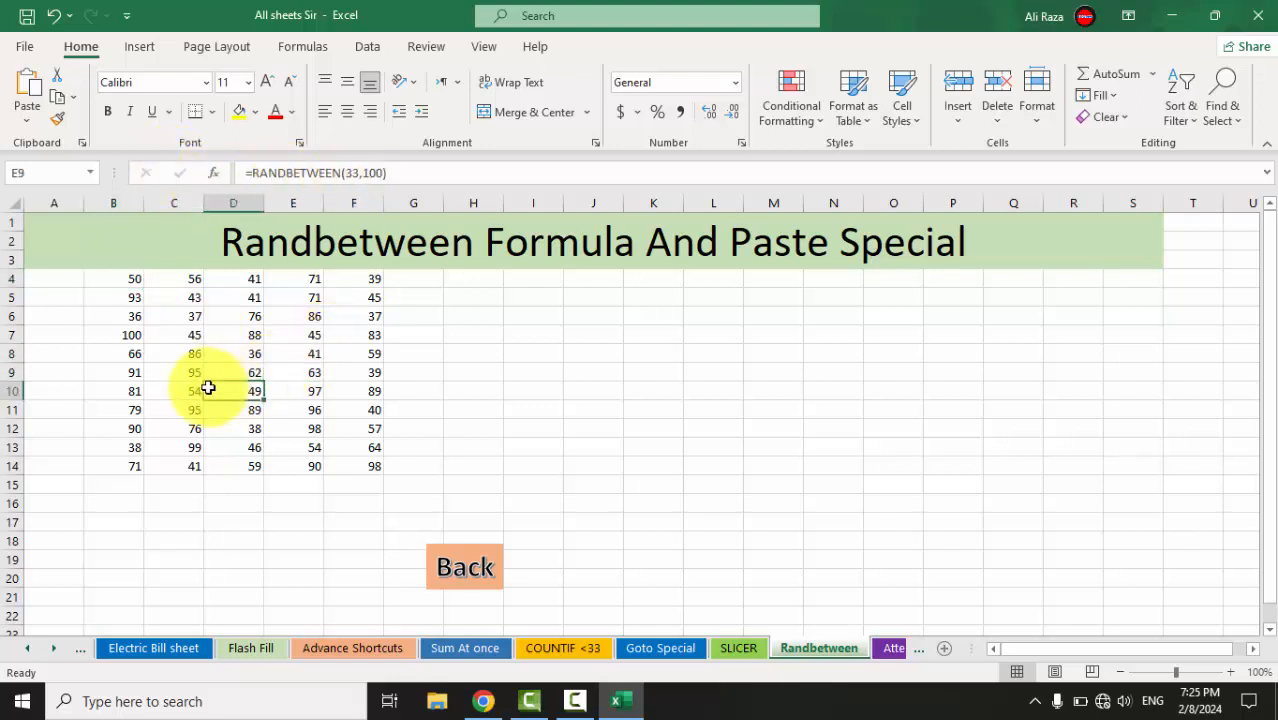
pyautogui.click(212, 428)
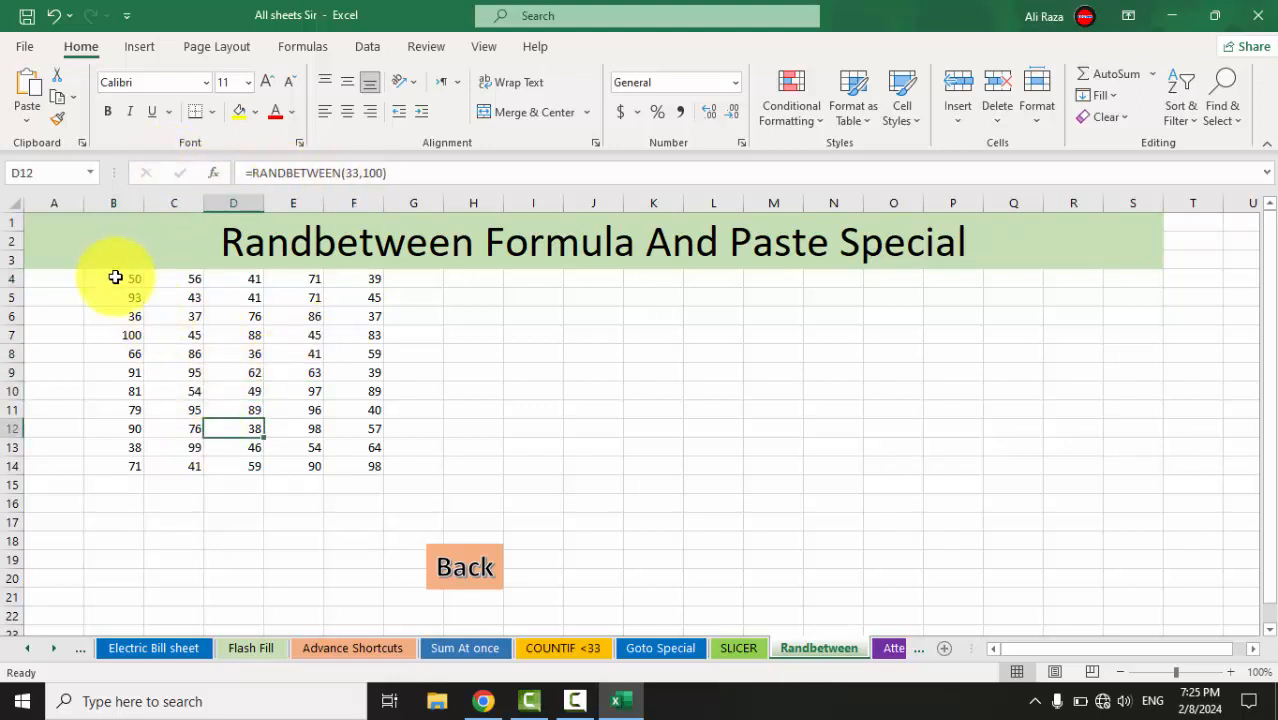
# Copy B4:F14 and use Paste Special with Values over the same range to replace the formulas with fixed numbers
pyautogui.moveTo(115, 277); pyautogui.dragTo(362, 463)
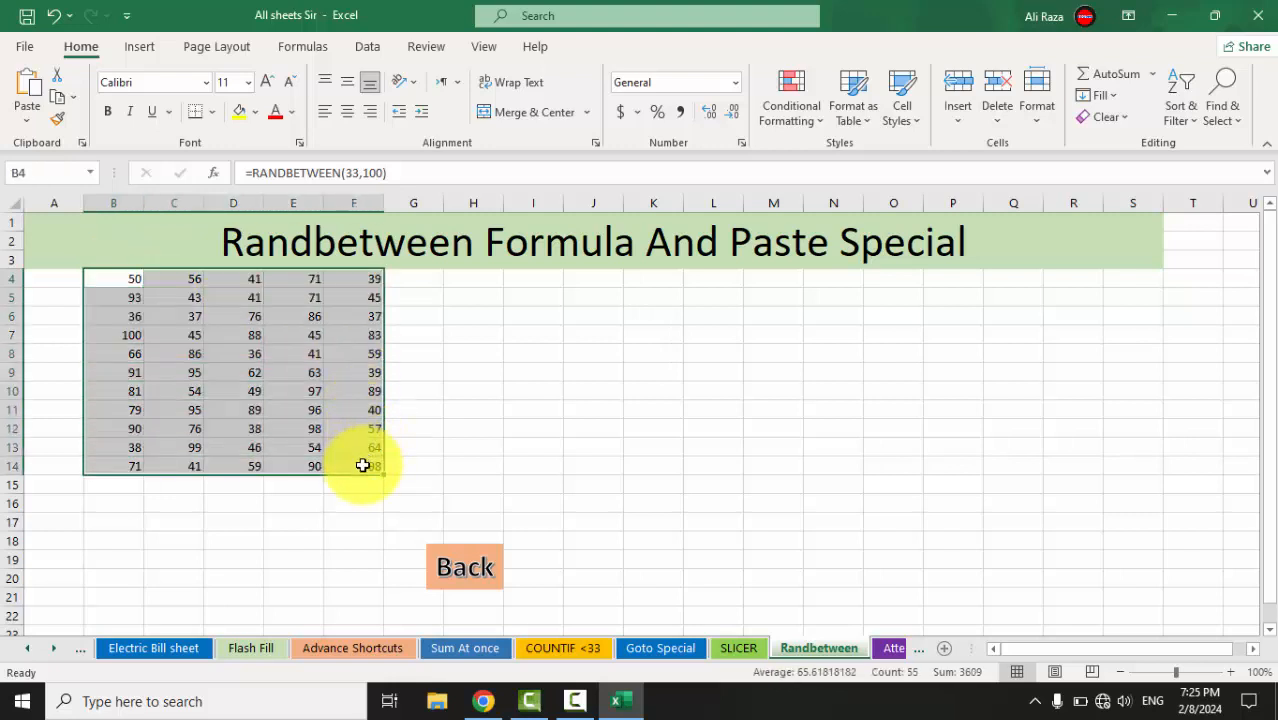
pyautogui.rightClick(362, 465)
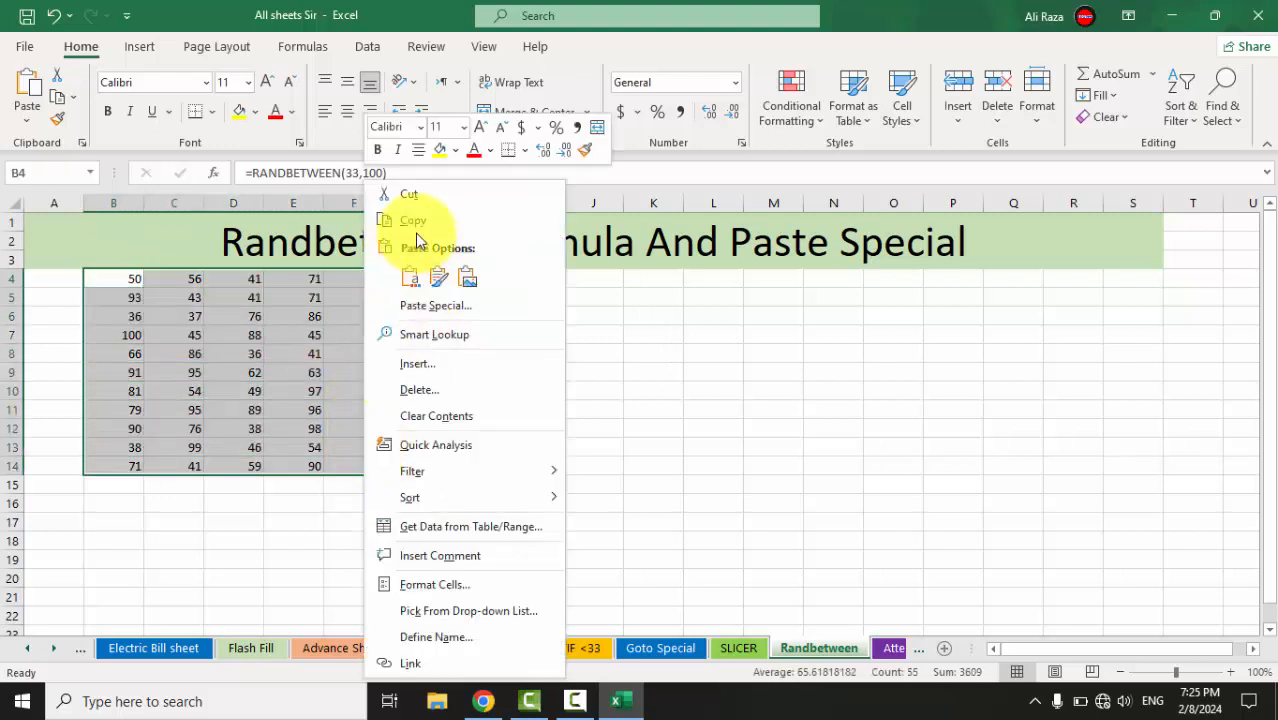
pyautogui.click(418, 232)
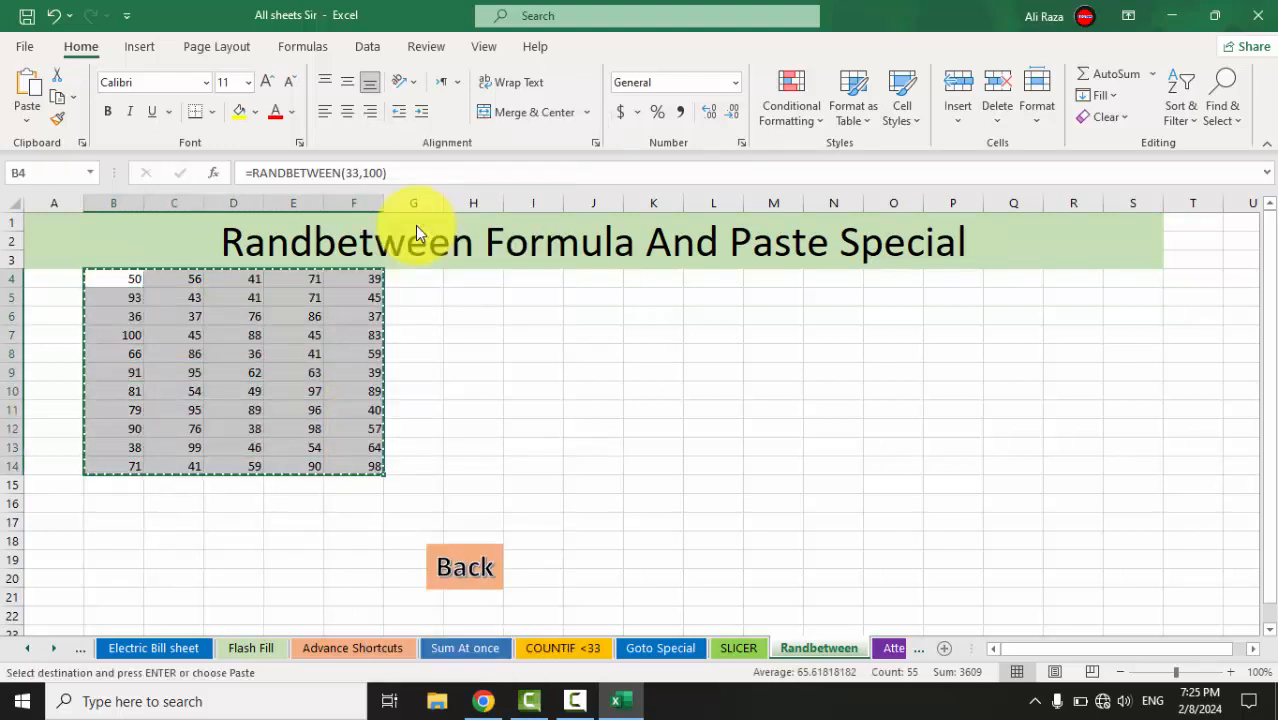
pyautogui.rightClick(119, 278)
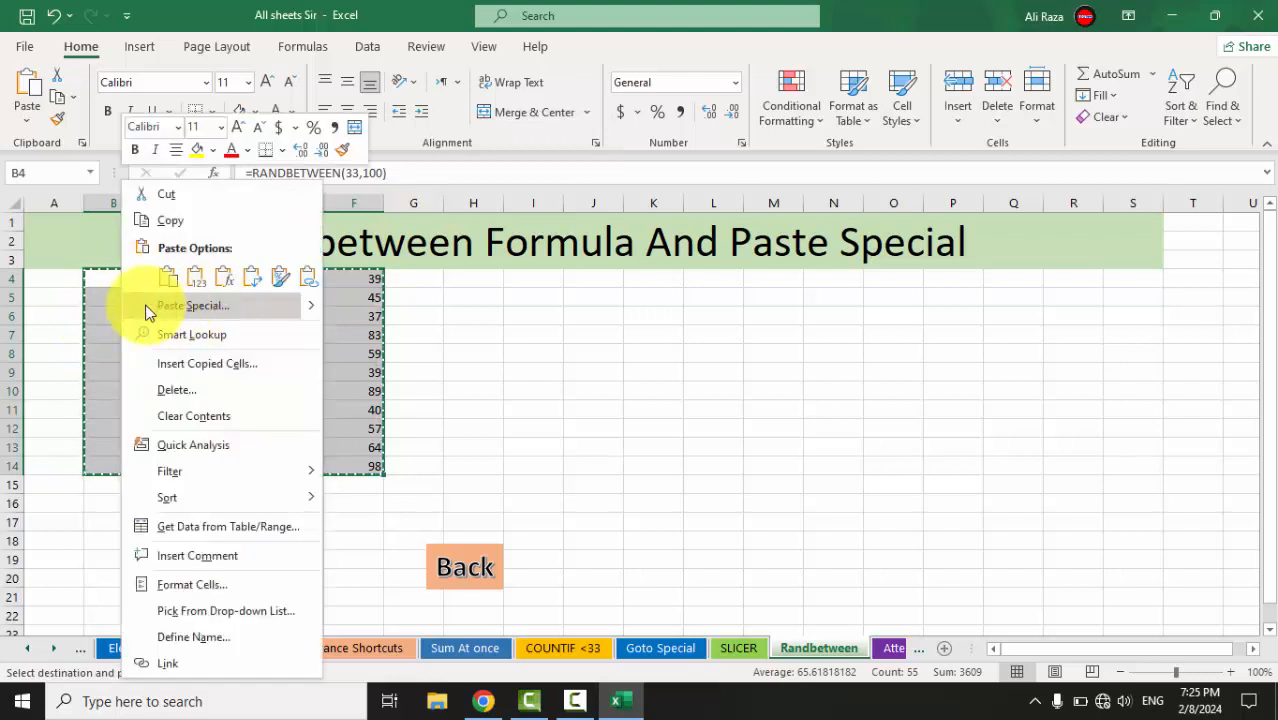
pyautogui.click(197, 314)
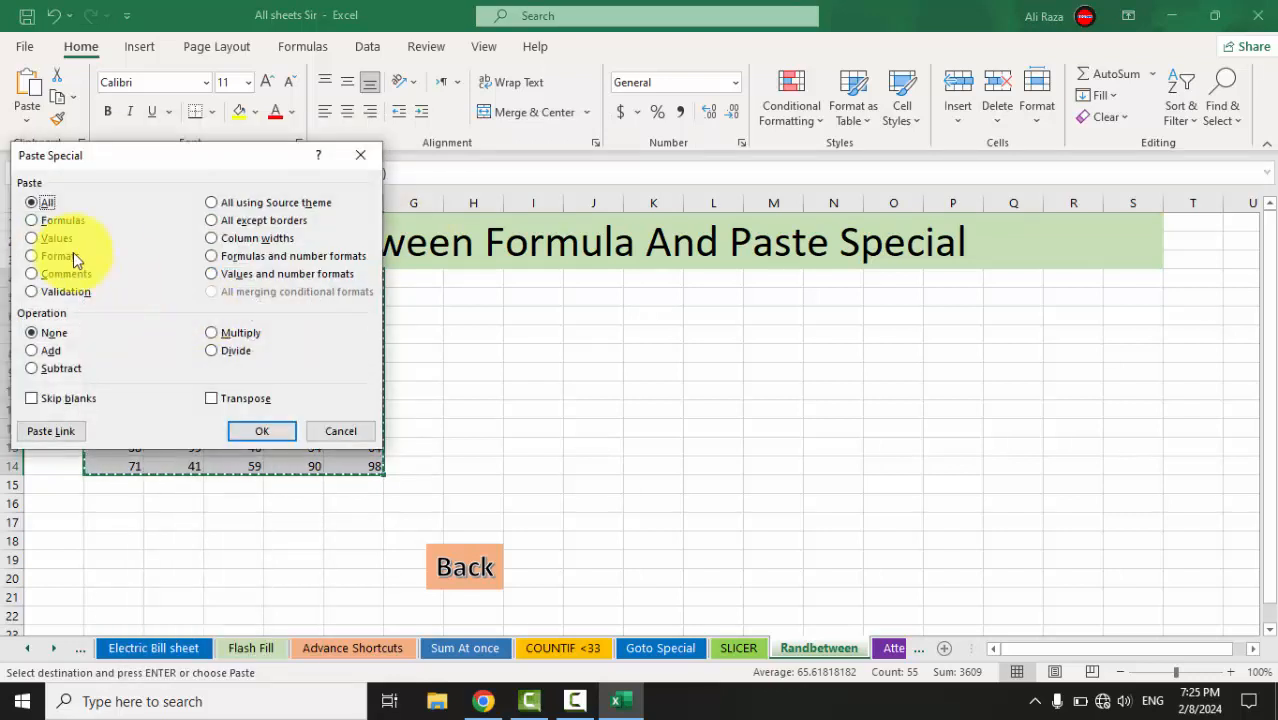
pyautogui.click(41, 238)
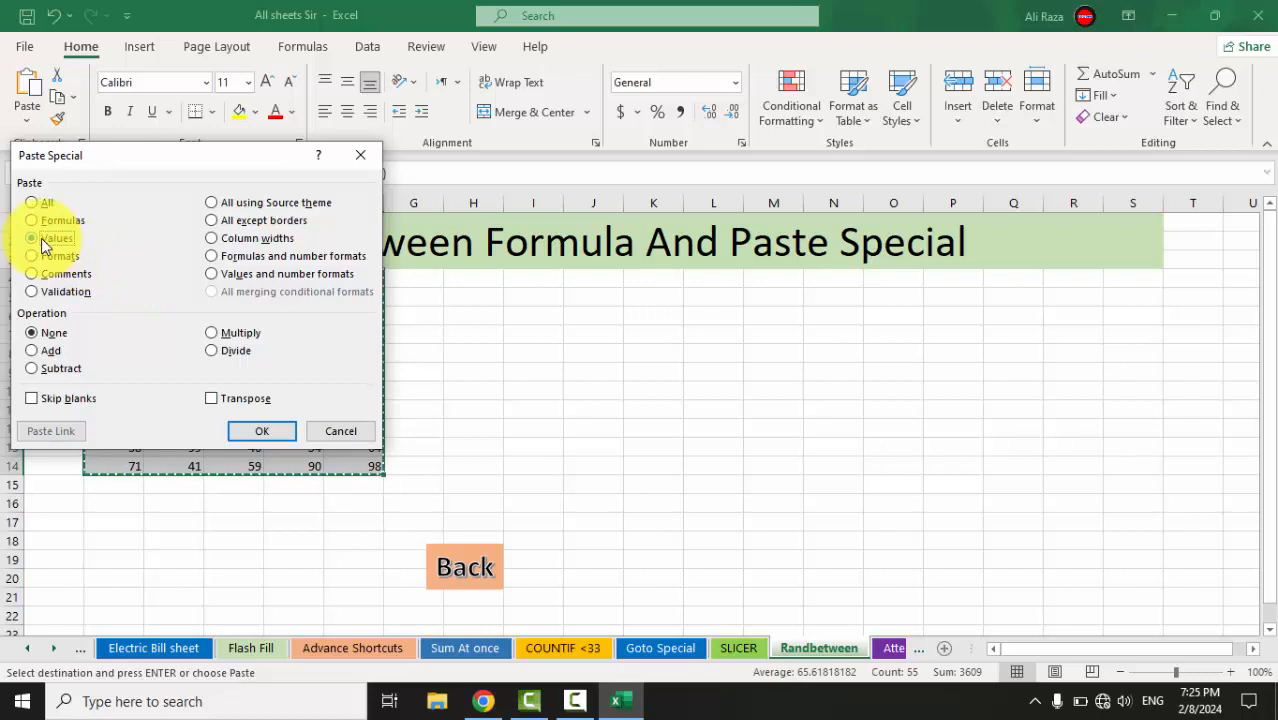
pyautogui.click(262, 431)
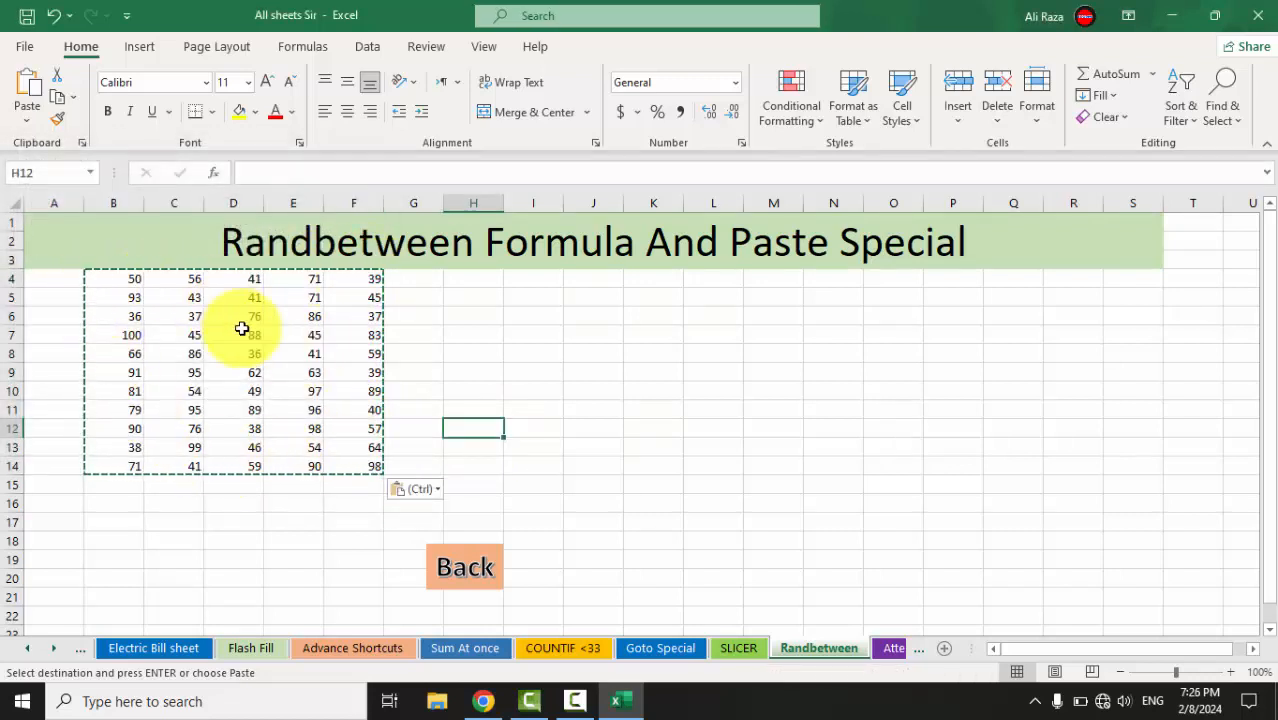
pyautogui.press('Escape')
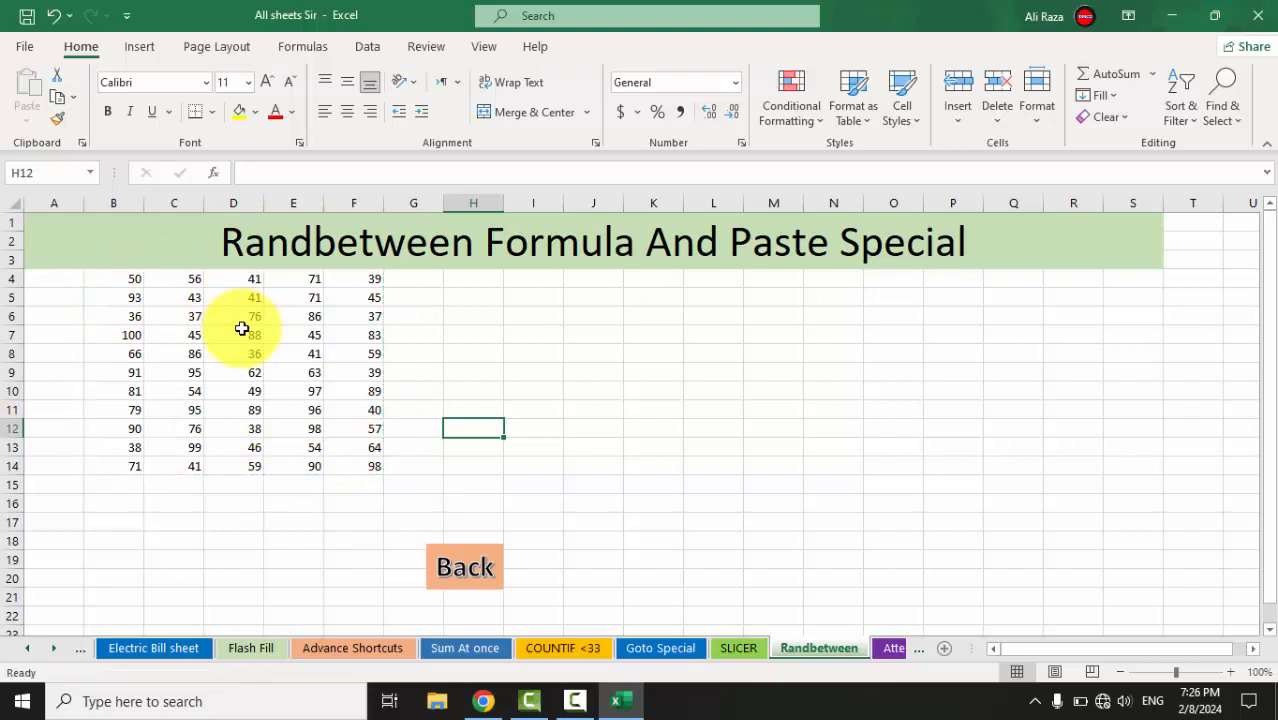
# Check the contents of several pasted cells, and test recalculation by entering 4545 in A4 and deleting it
pyautogui.click(166, 311)
pyautogui.click(308, 355)
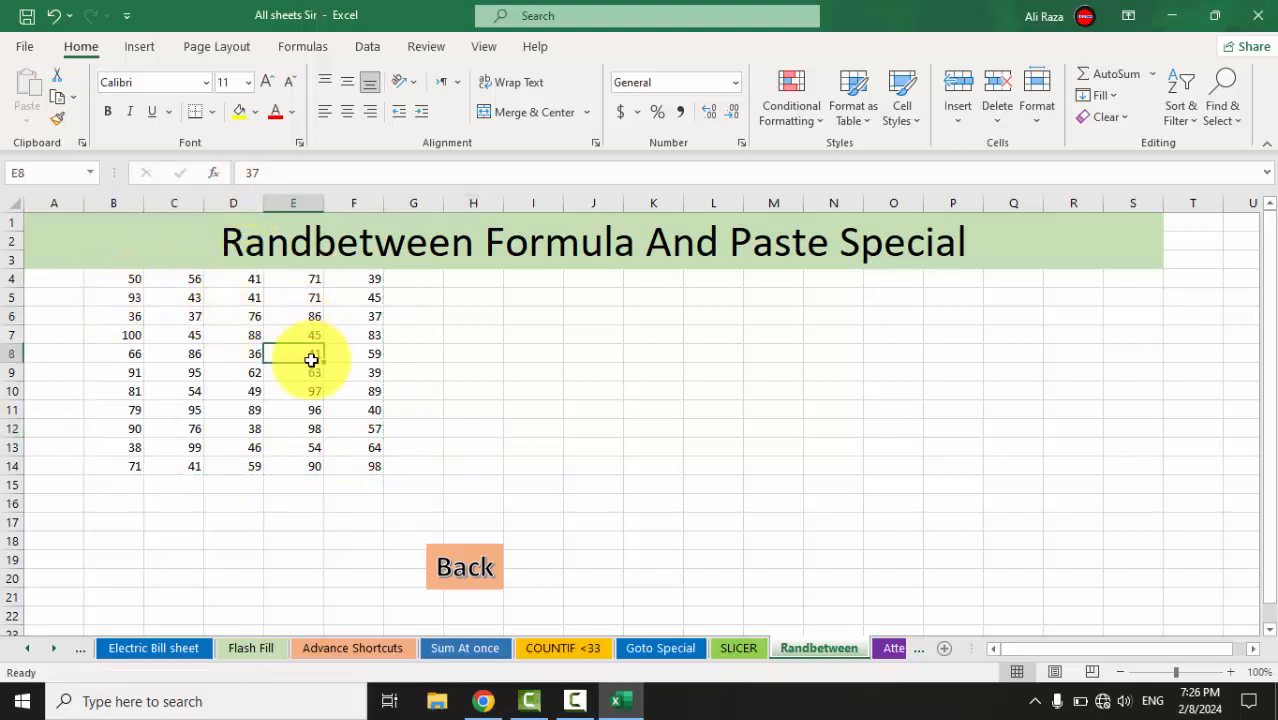
pyautogui.click(250, 390)
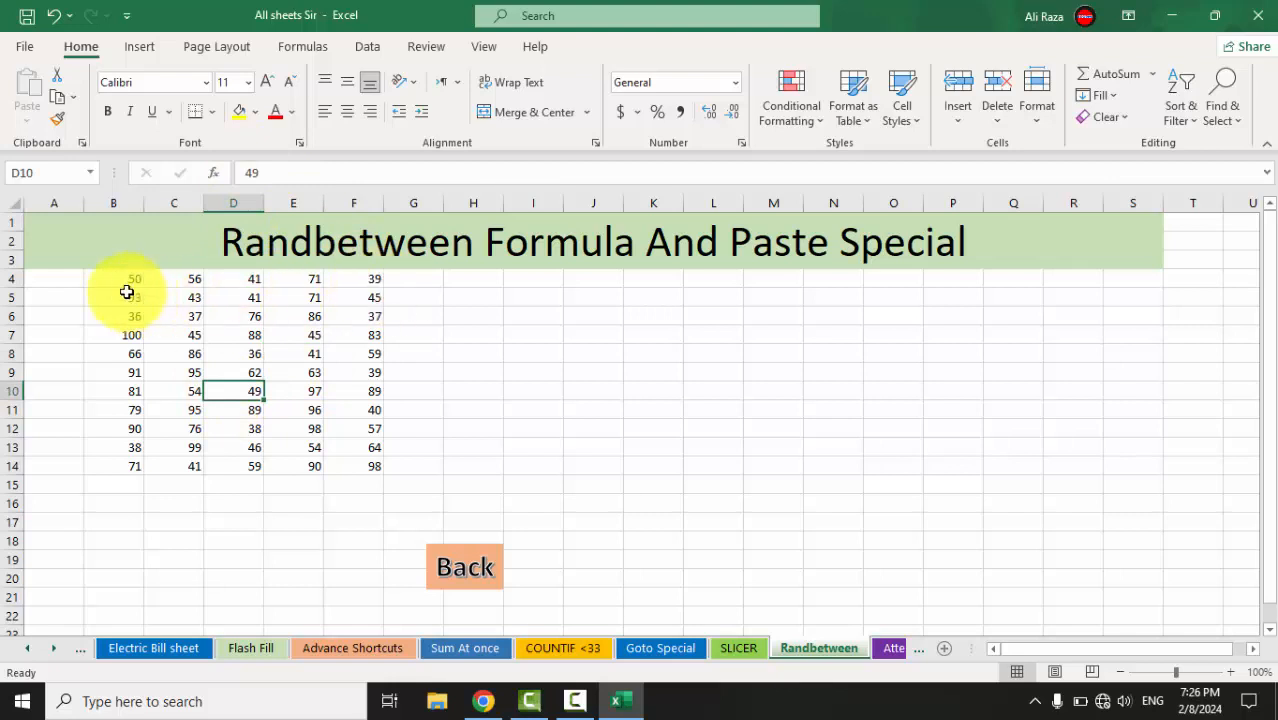
pyautogui.click(56, 280)
pyautogui.write('4545')
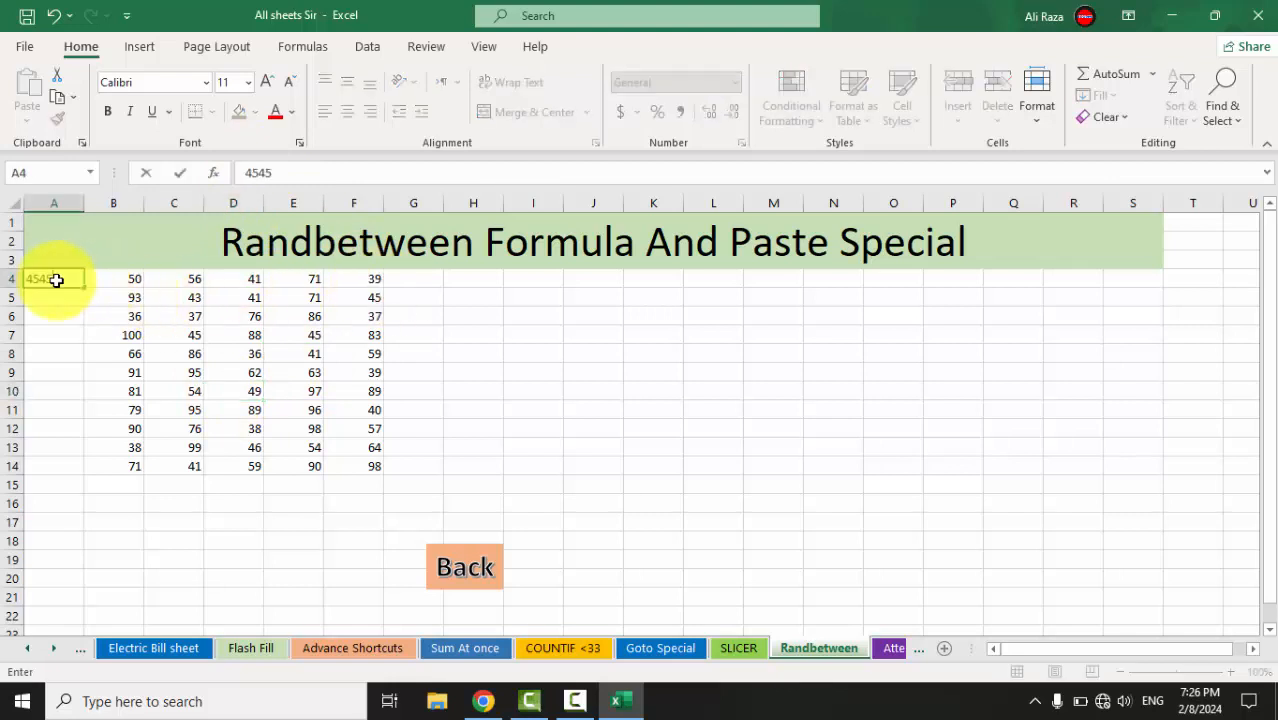
pyautogui.press('Return')
pyautogui.press('Delete')
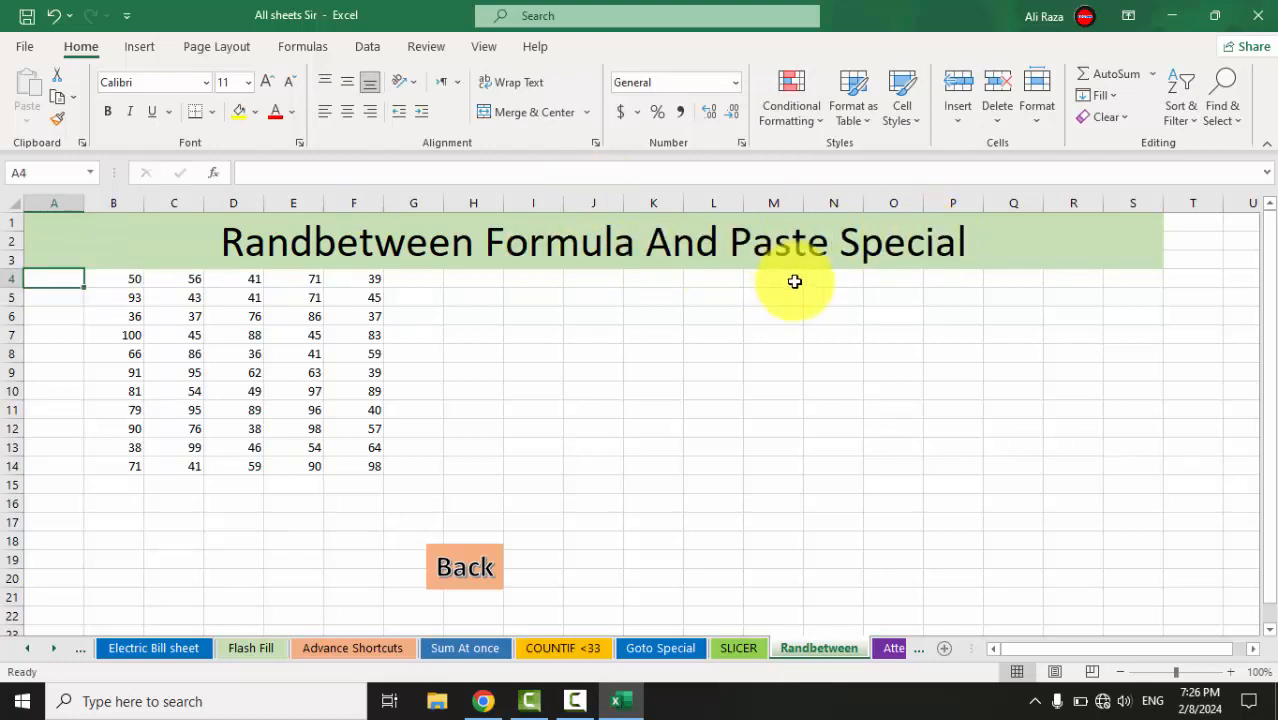
# Open the Attendence sheet and hide it from the workbook
pyautogui.click(891, 650)
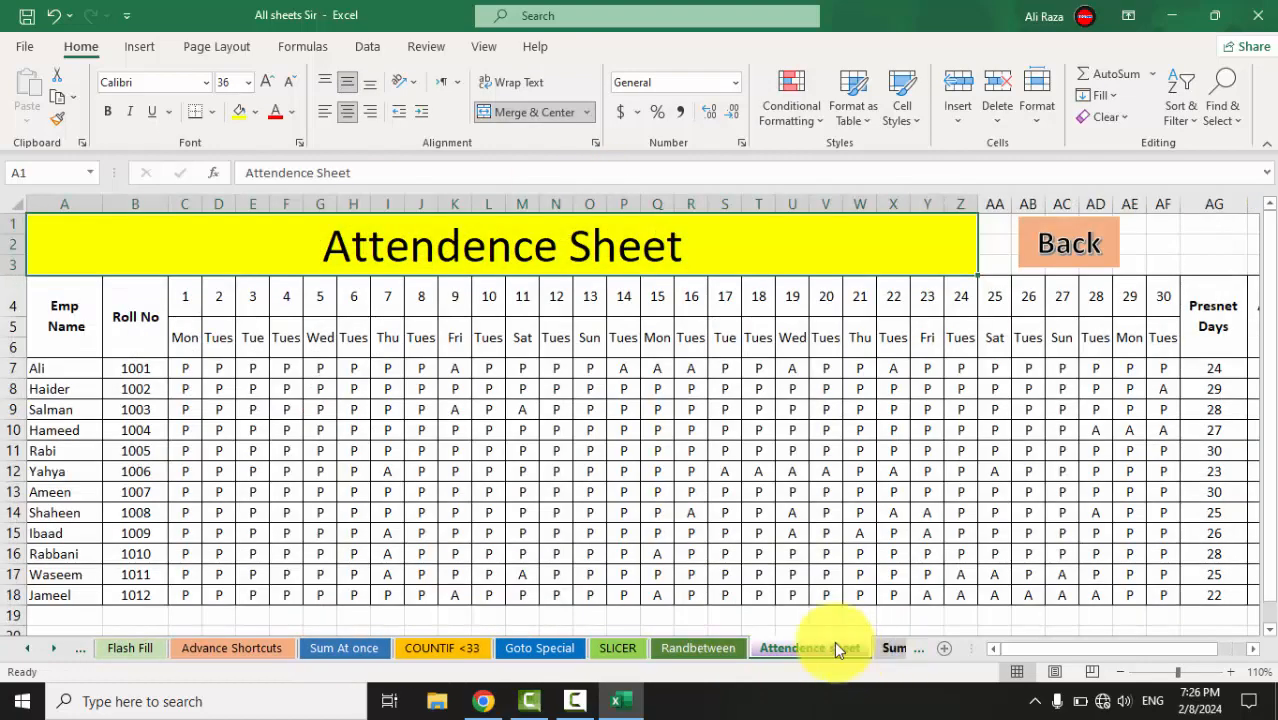
pyautogui.rightClick(800, 652)
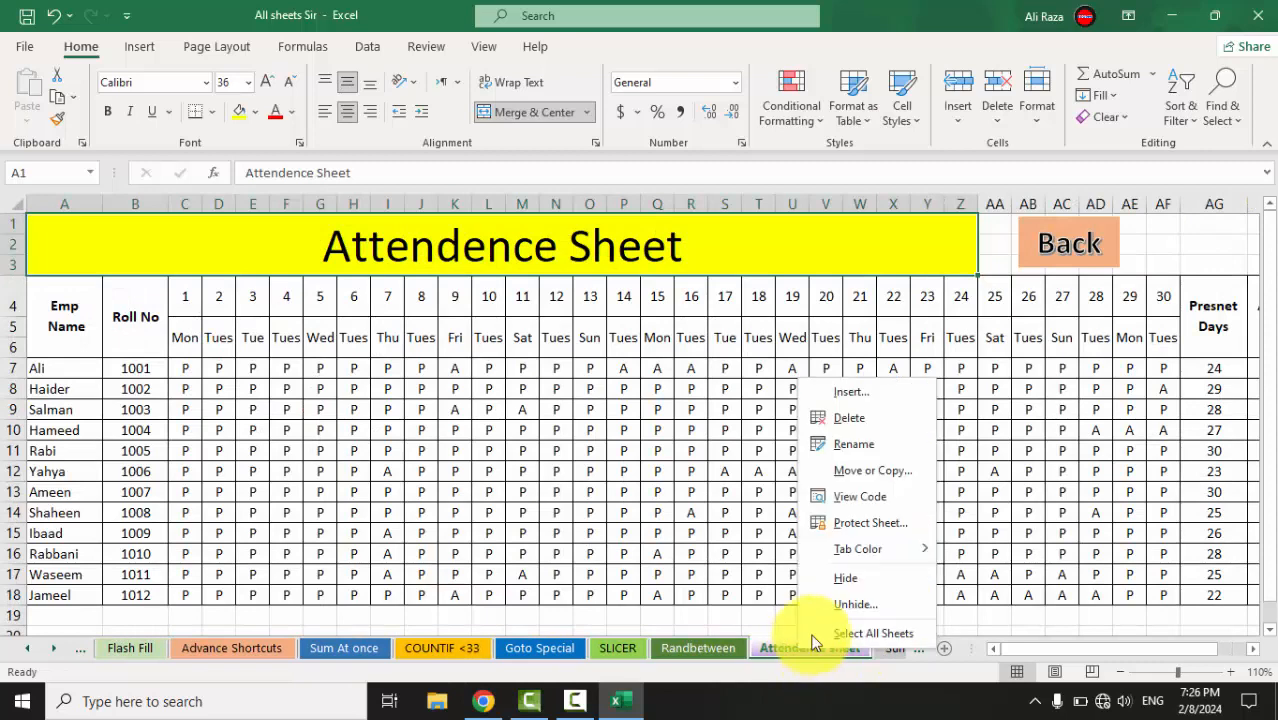
pyautogui.click(852, 577)
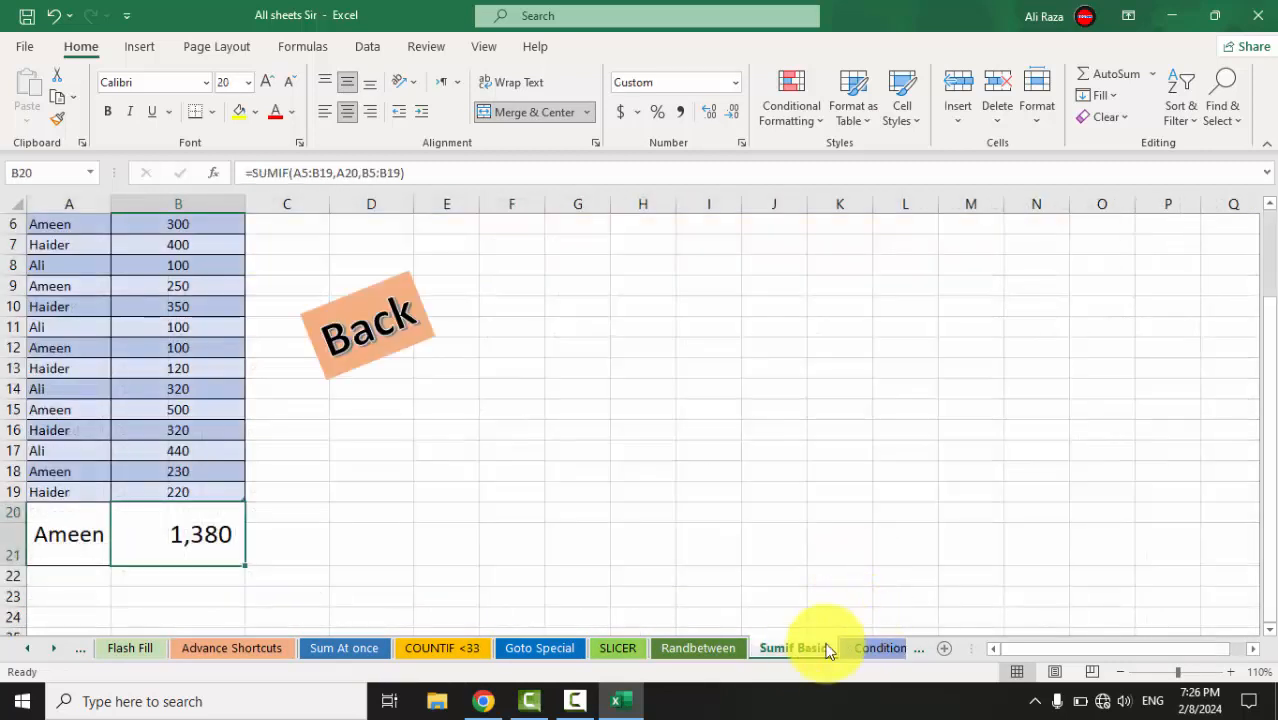
# Open the Conditional Formatting sheet and clear the conditional formatting rules from cells A5:D18
pyautogui.scroll(2, 499, 485)
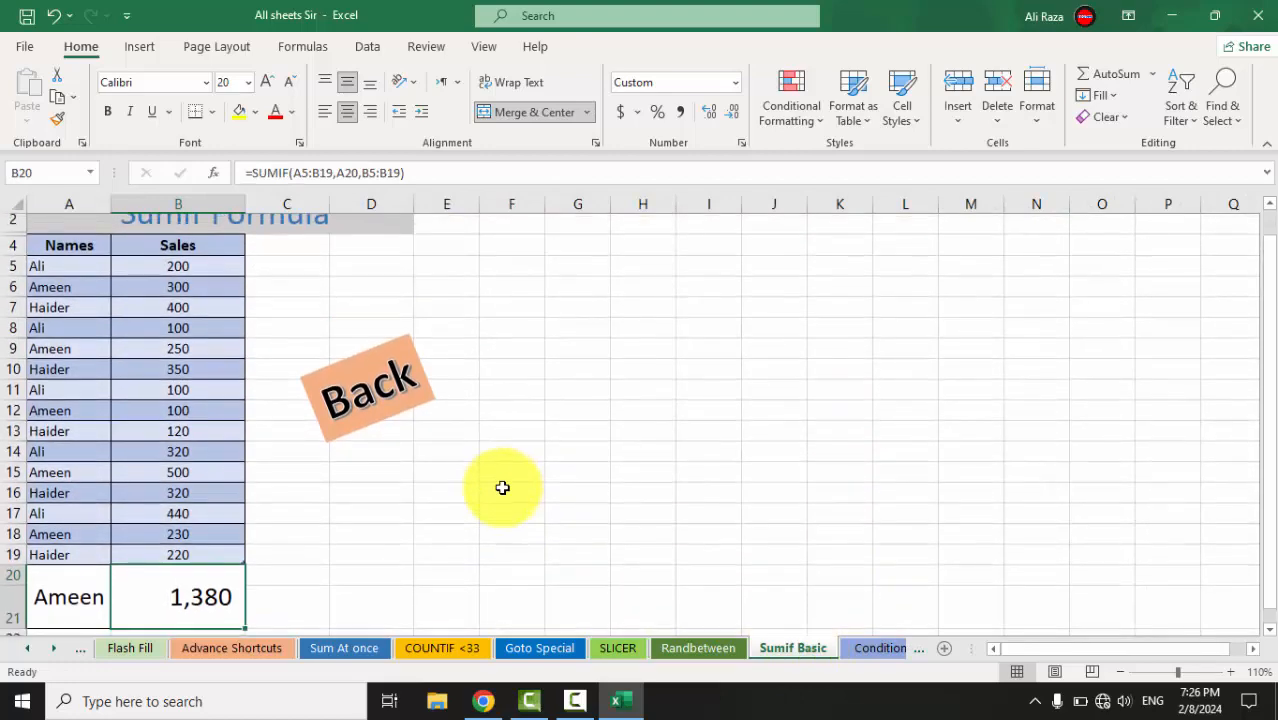
pyautogui.click(872, 648)
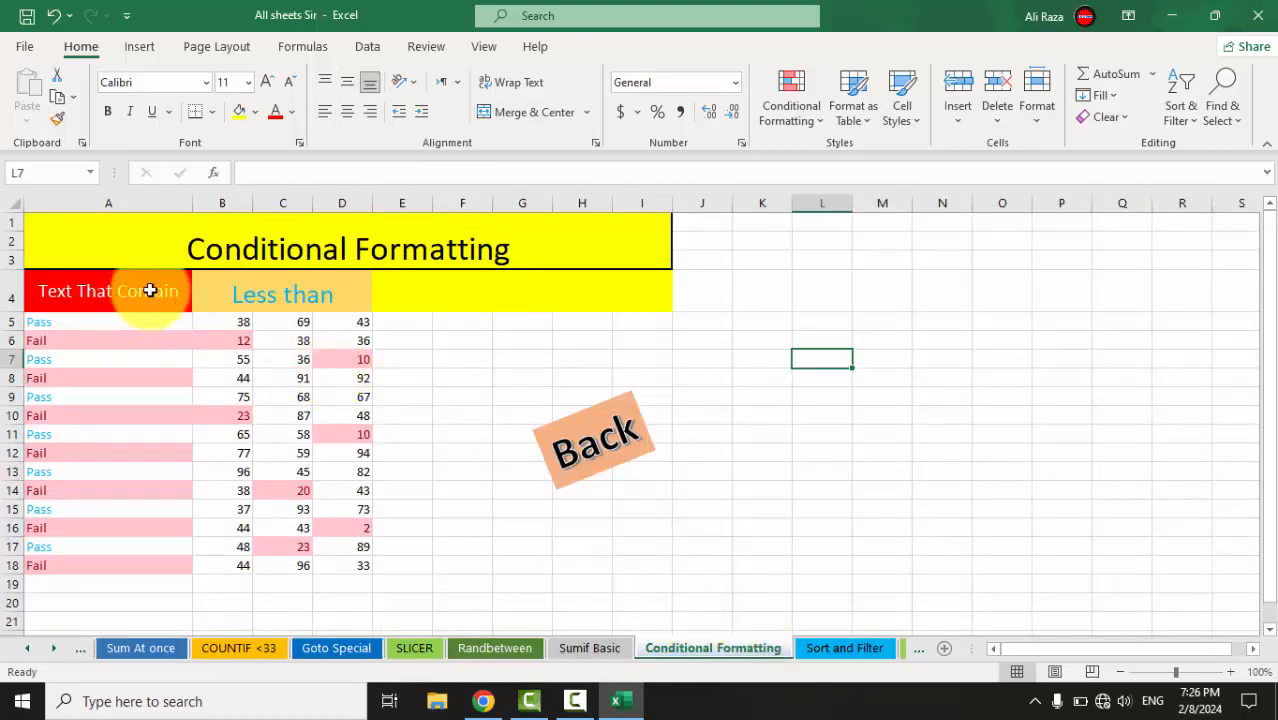
pyautogui.click(57, 293)
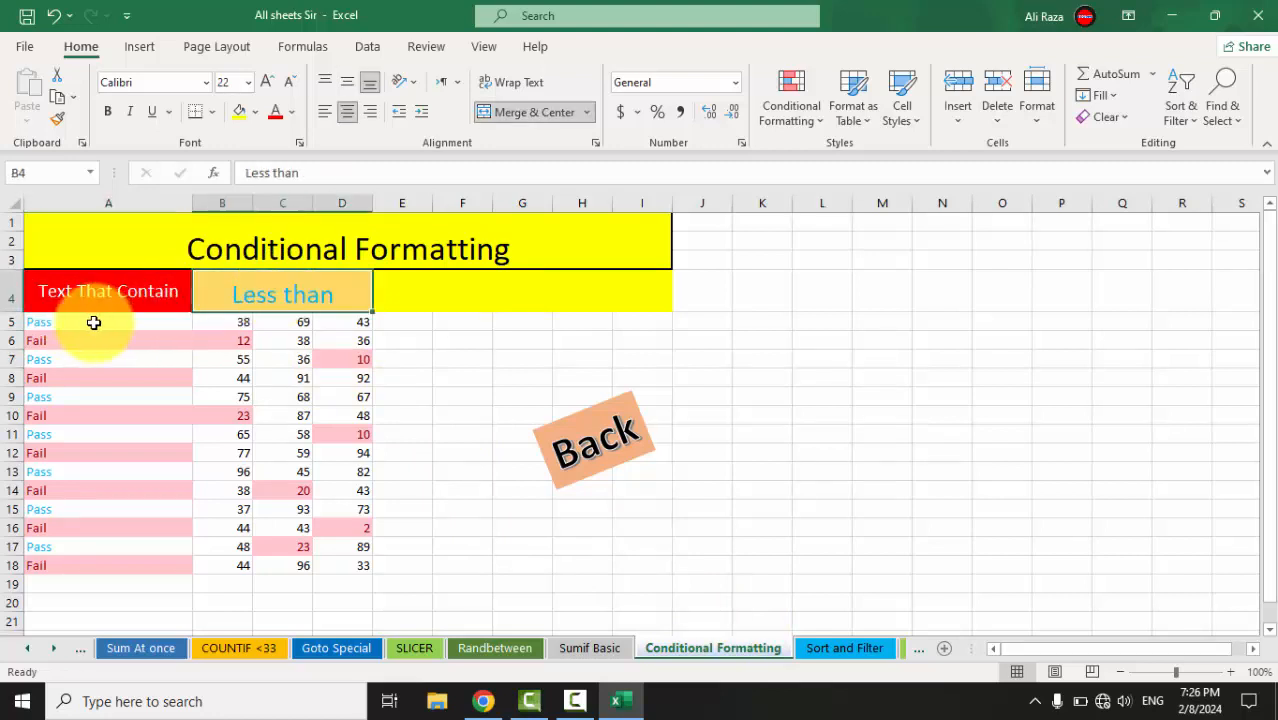
pyautogui.moveTo(94, 322); pyautogui.dragTo(350, 557)
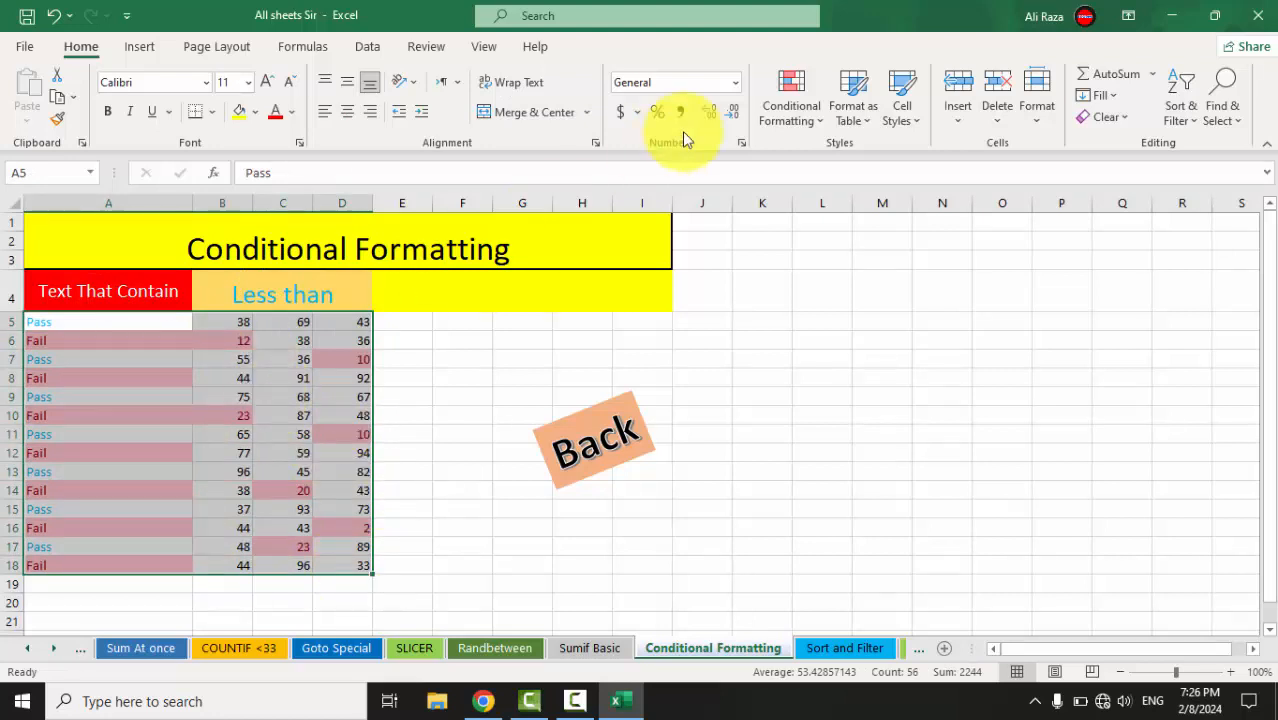
pyautogui.click(783, 104)
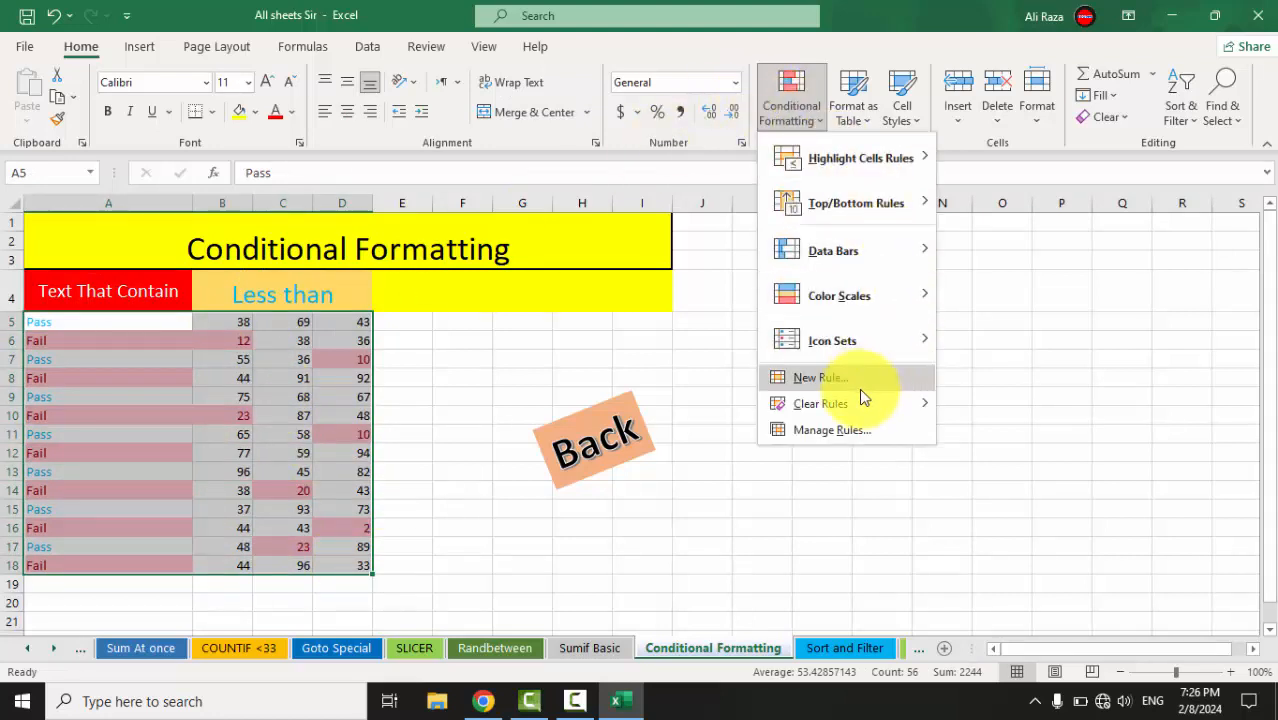
pyautogui.moveTo(843, 404)
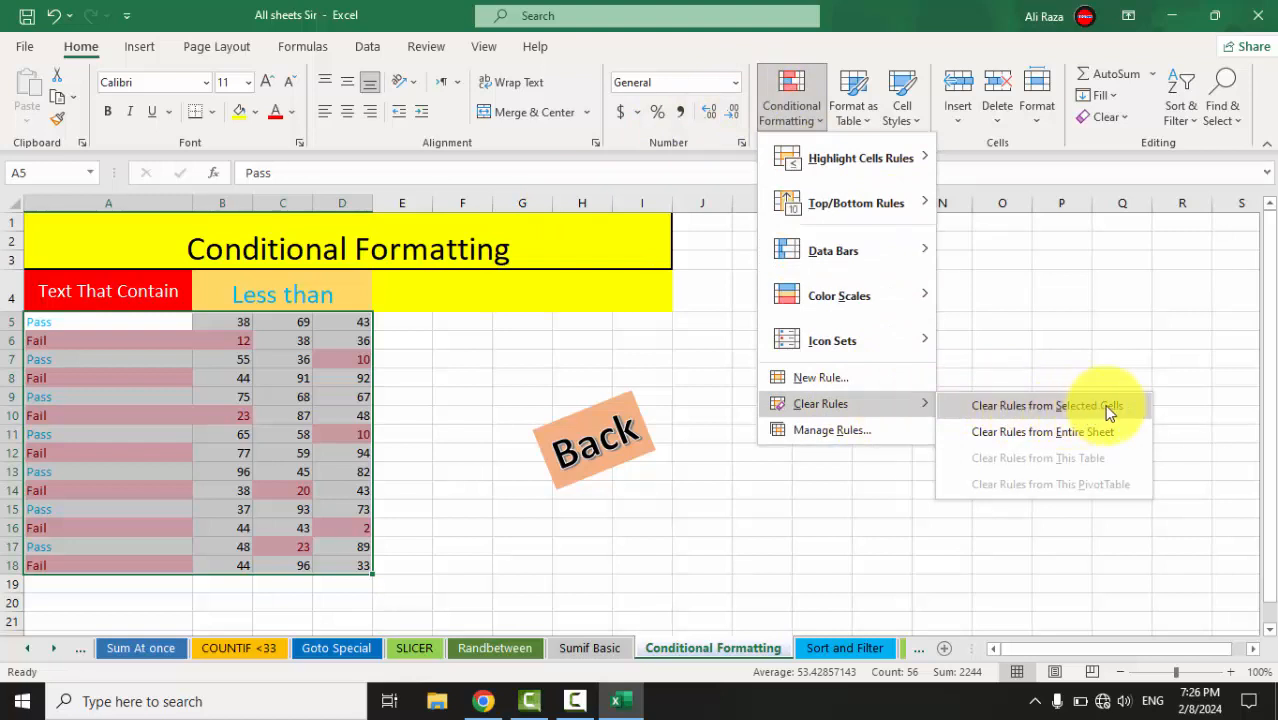
pyautogui.click(998, 410)
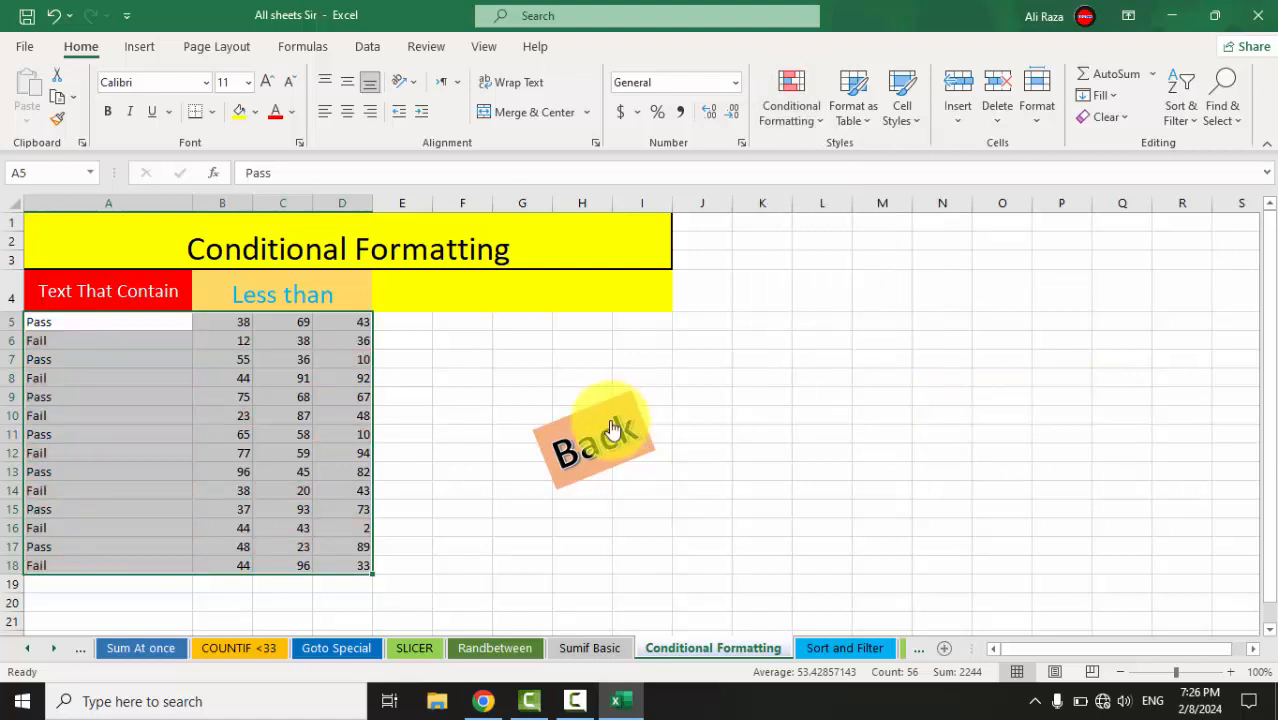
pyautogui.click(522, 416)
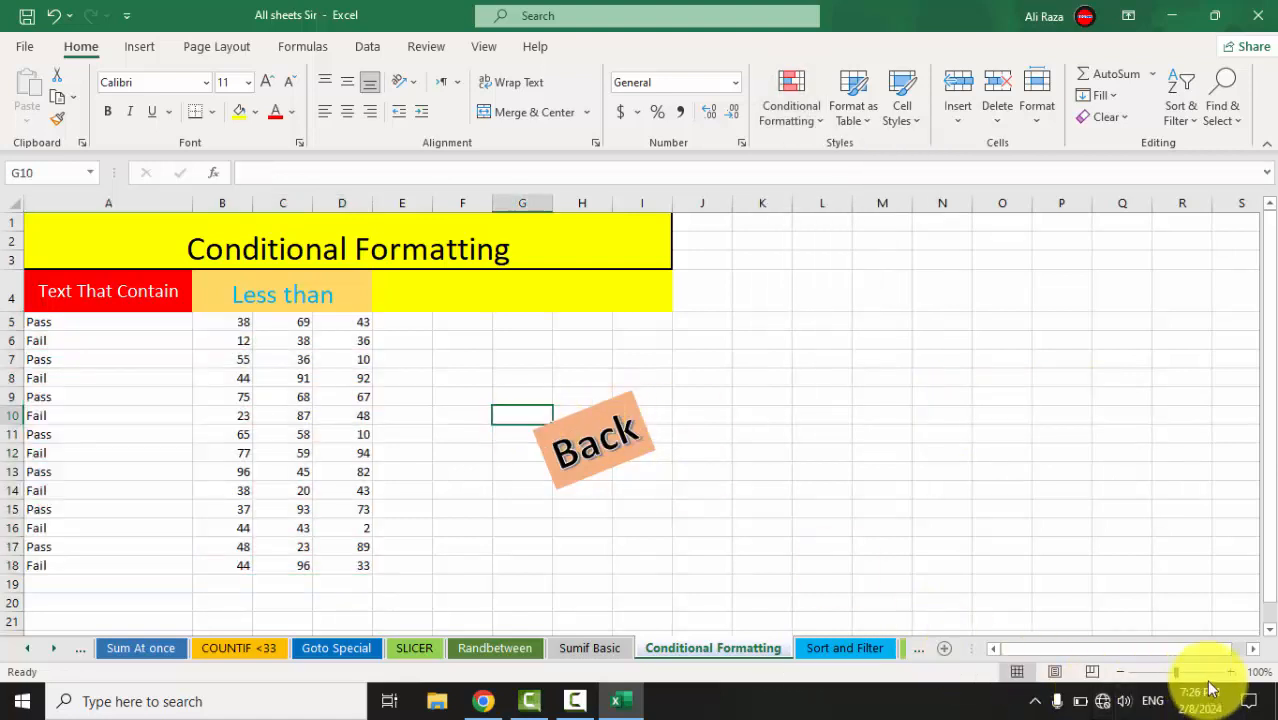
pyautogui.click(752, 372)
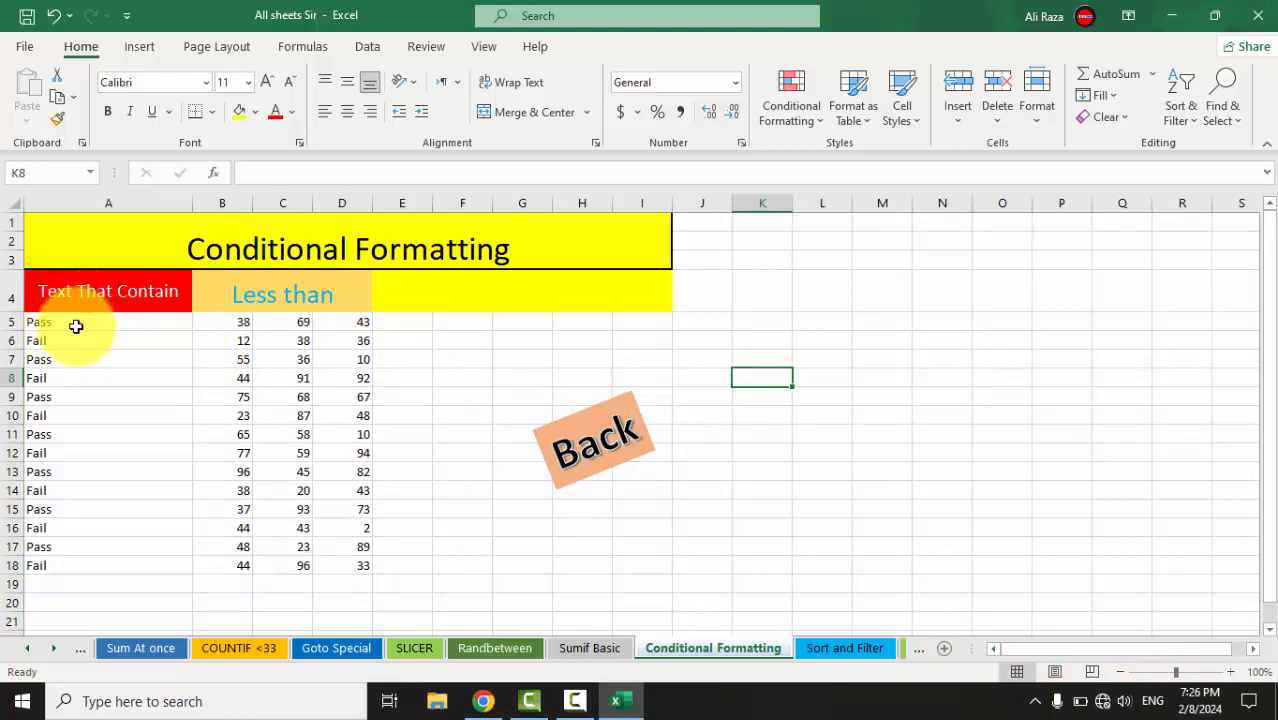
# Highlight cells in A5:A18 that contain the text Fail using Light Red Fill with Dark Red Text
pyautogui.moveTo(76, 325); pyautogui.dragTo(110, 562)
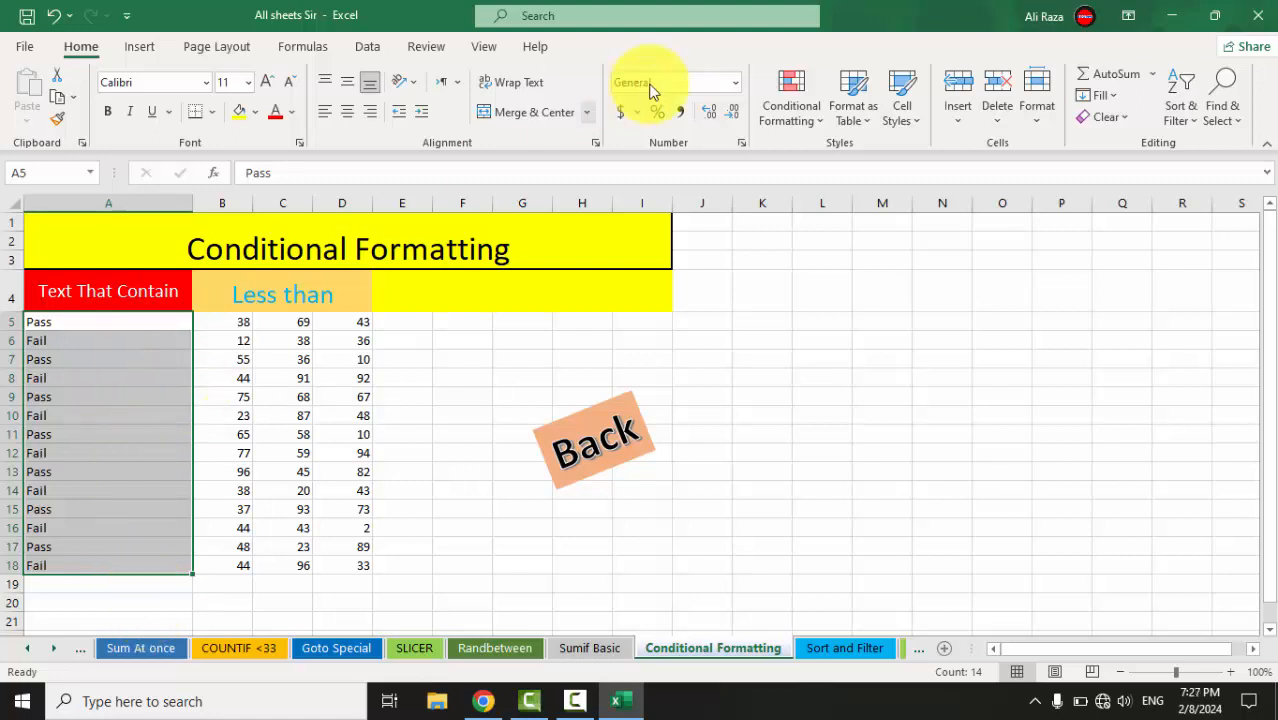
pyautogui.click(787, 90)
pyautogui.moveTo(815, 165)
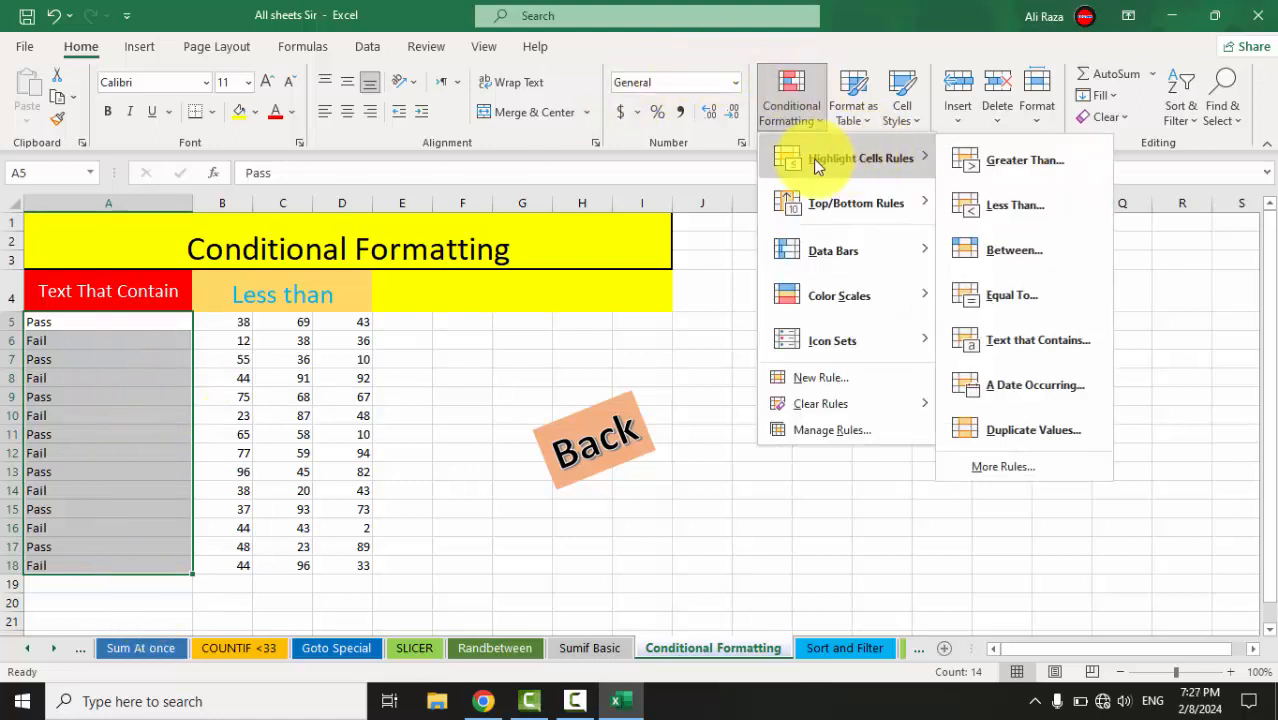
pyautogui.click(1053, 338)
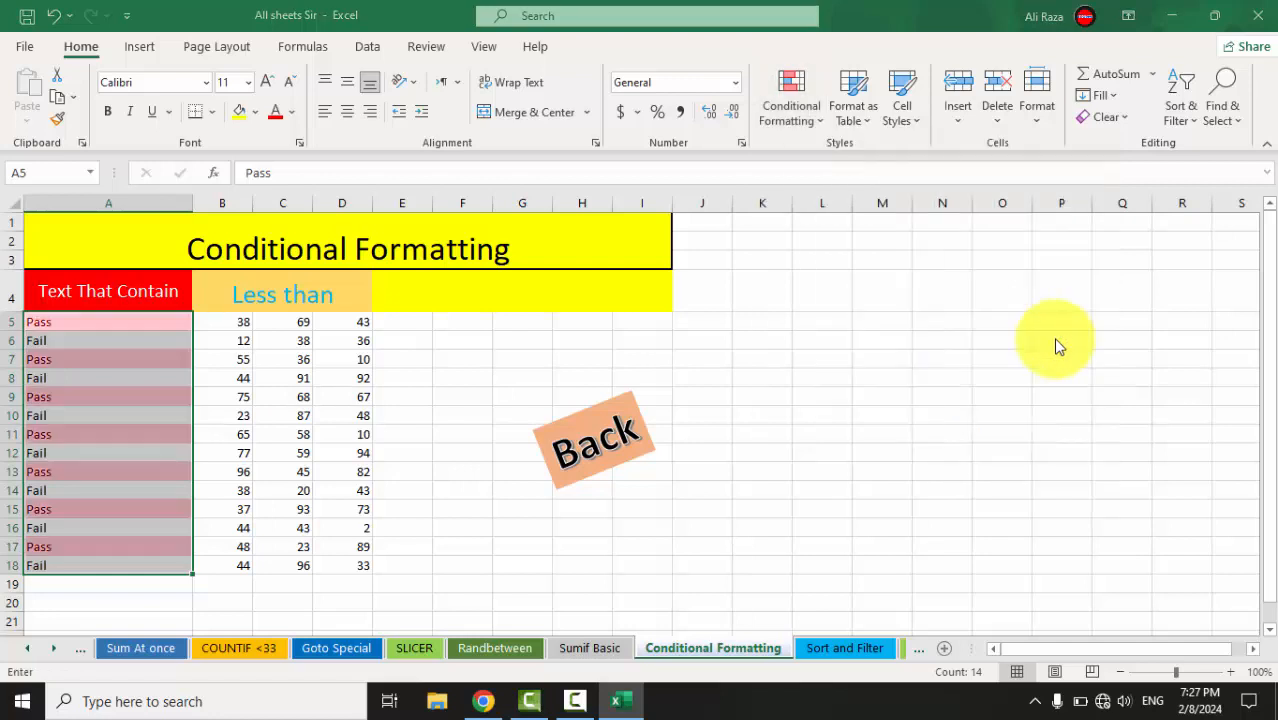
pyautogui.write('F')
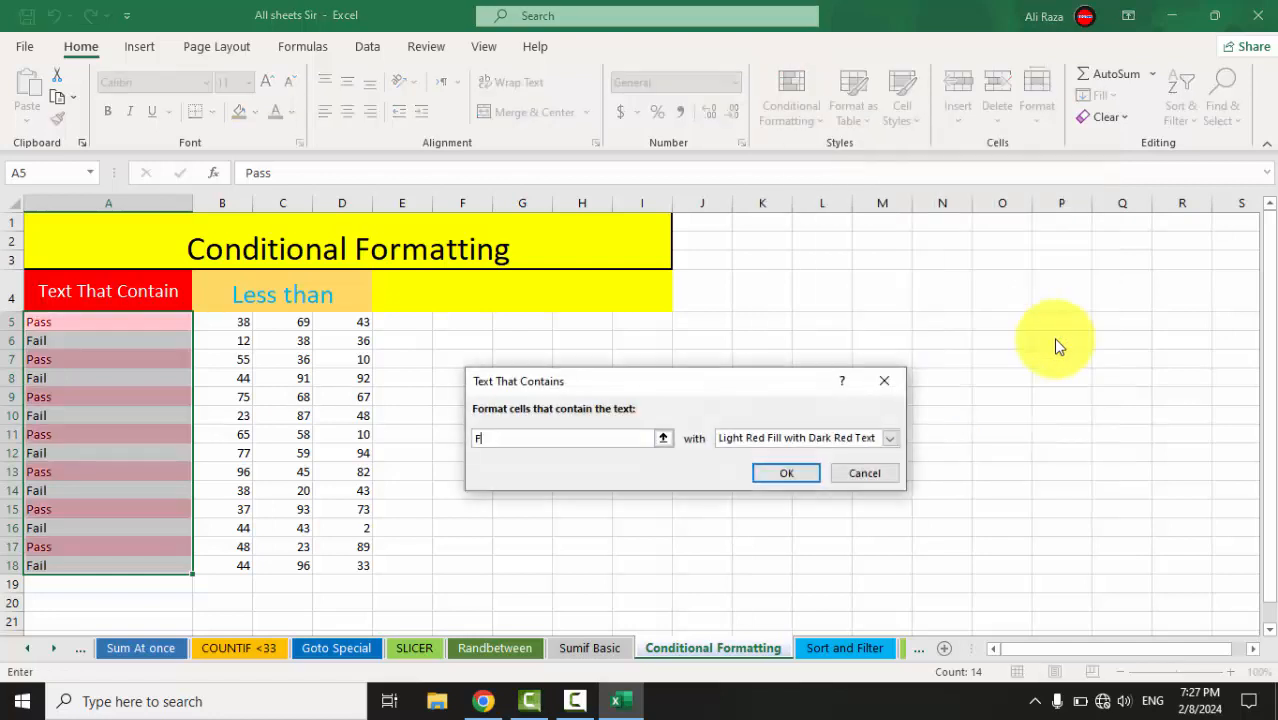
pyautogui.write('ail')
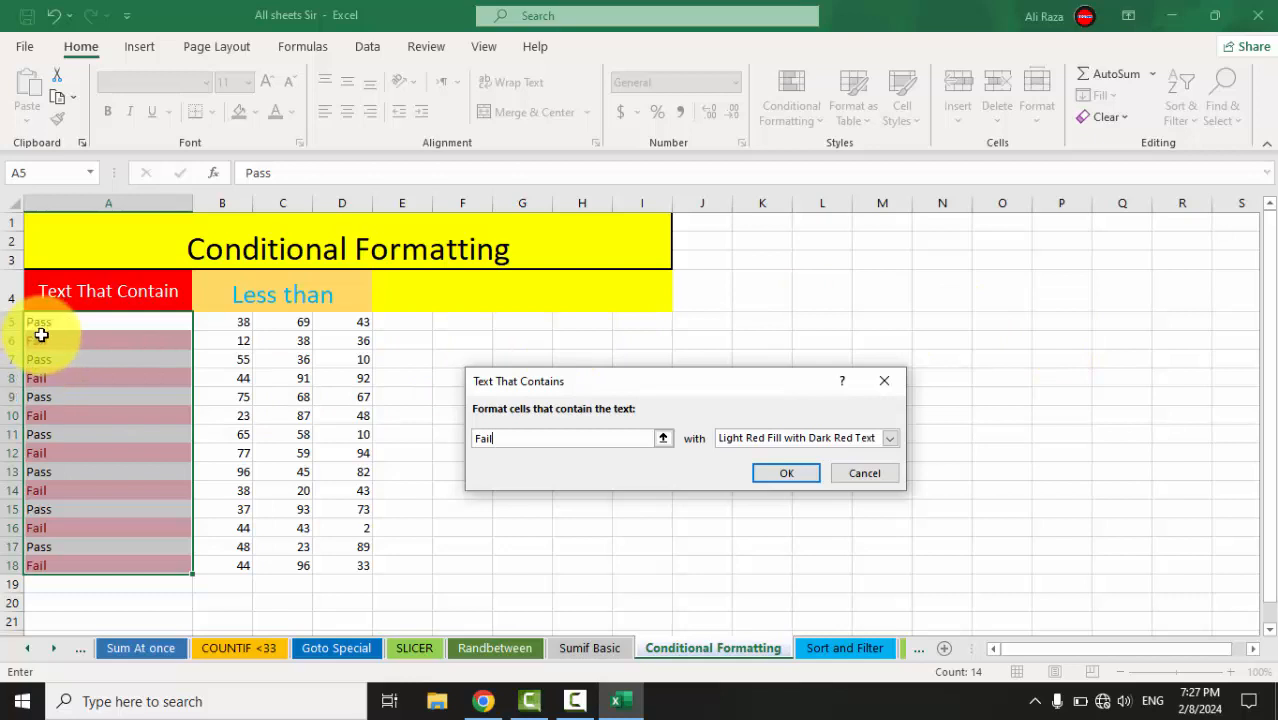
pyautogui.click(763, 437)
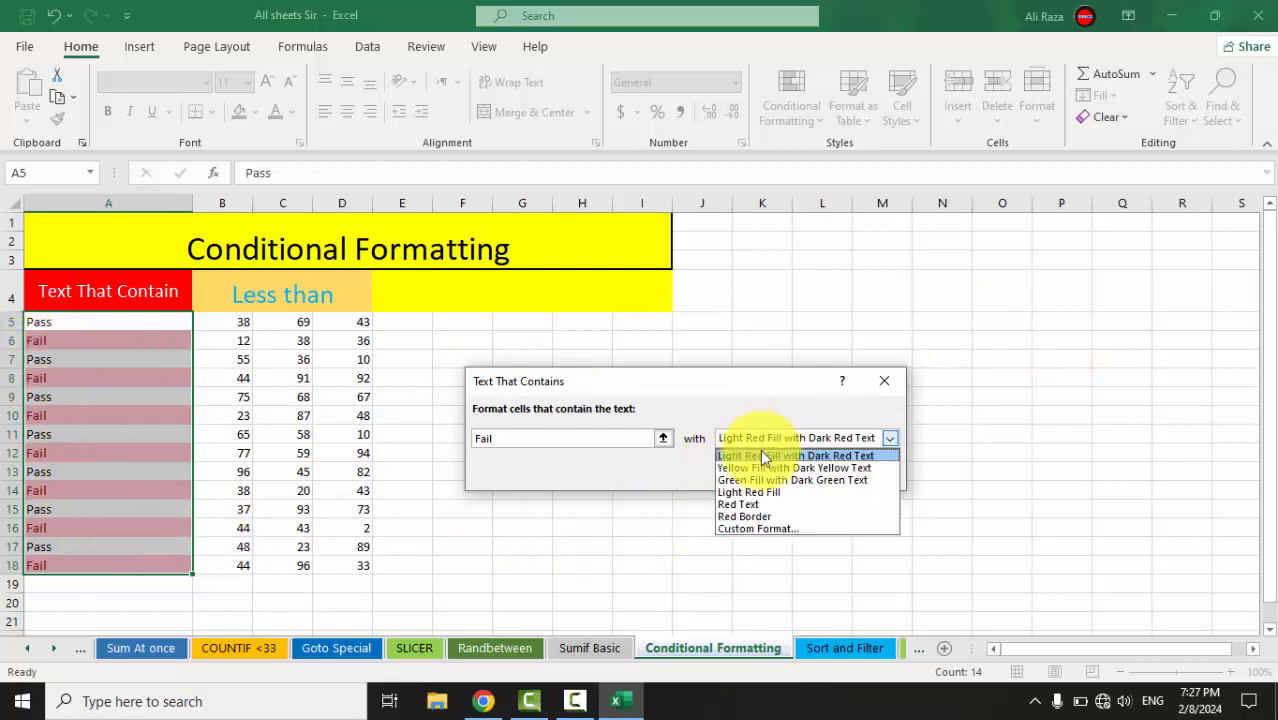
pyautogui.click(755, 528)
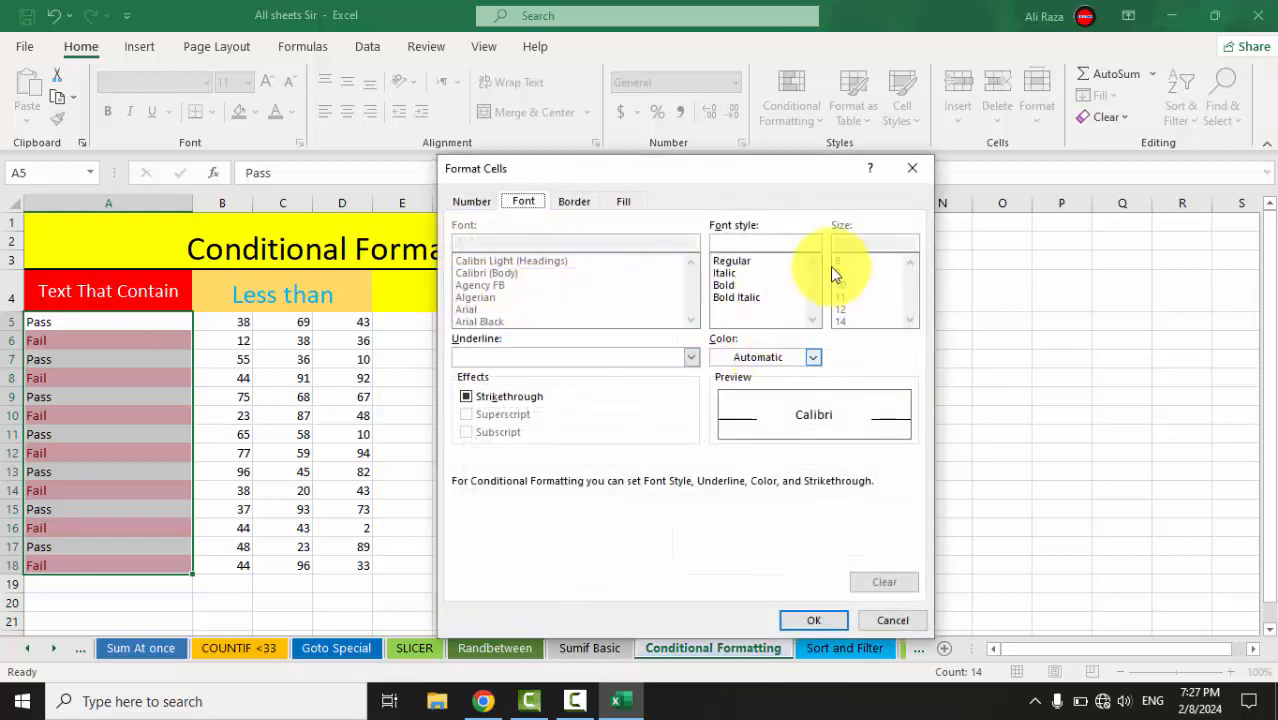
pyautogui.click(917, 171)
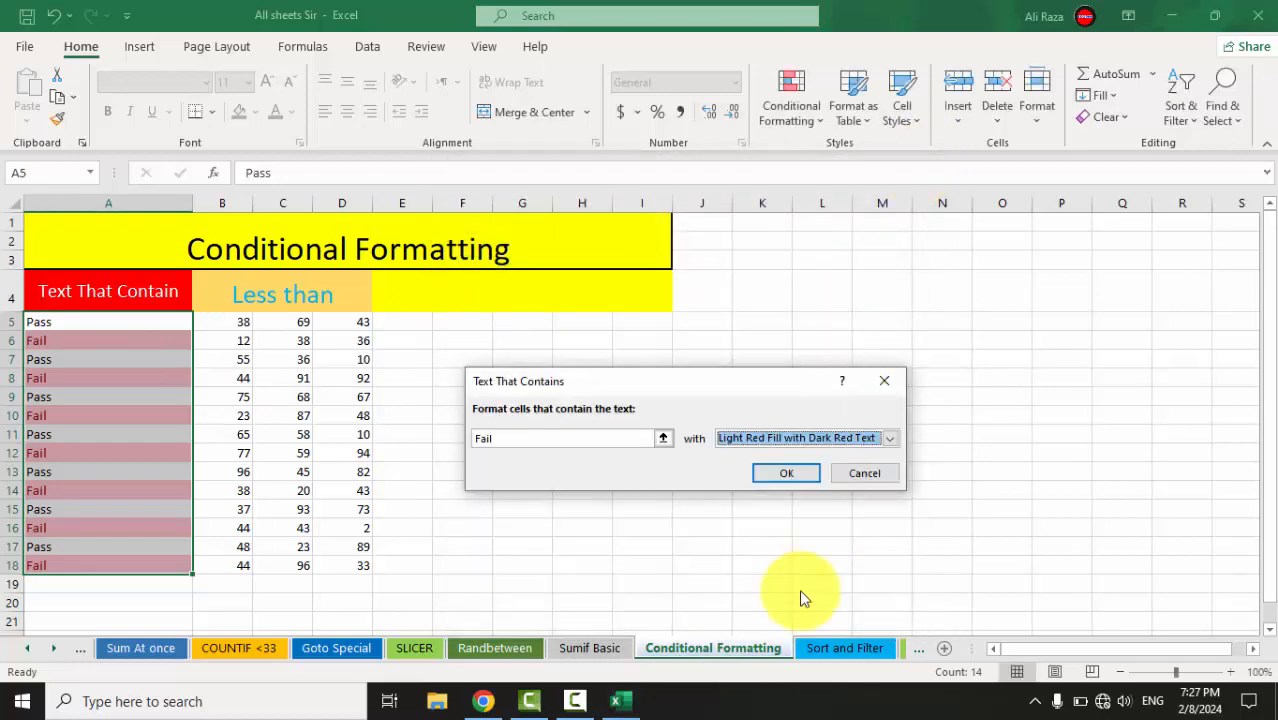
pyautogui.click(799, 479)
pyautogui.click(691, 426)
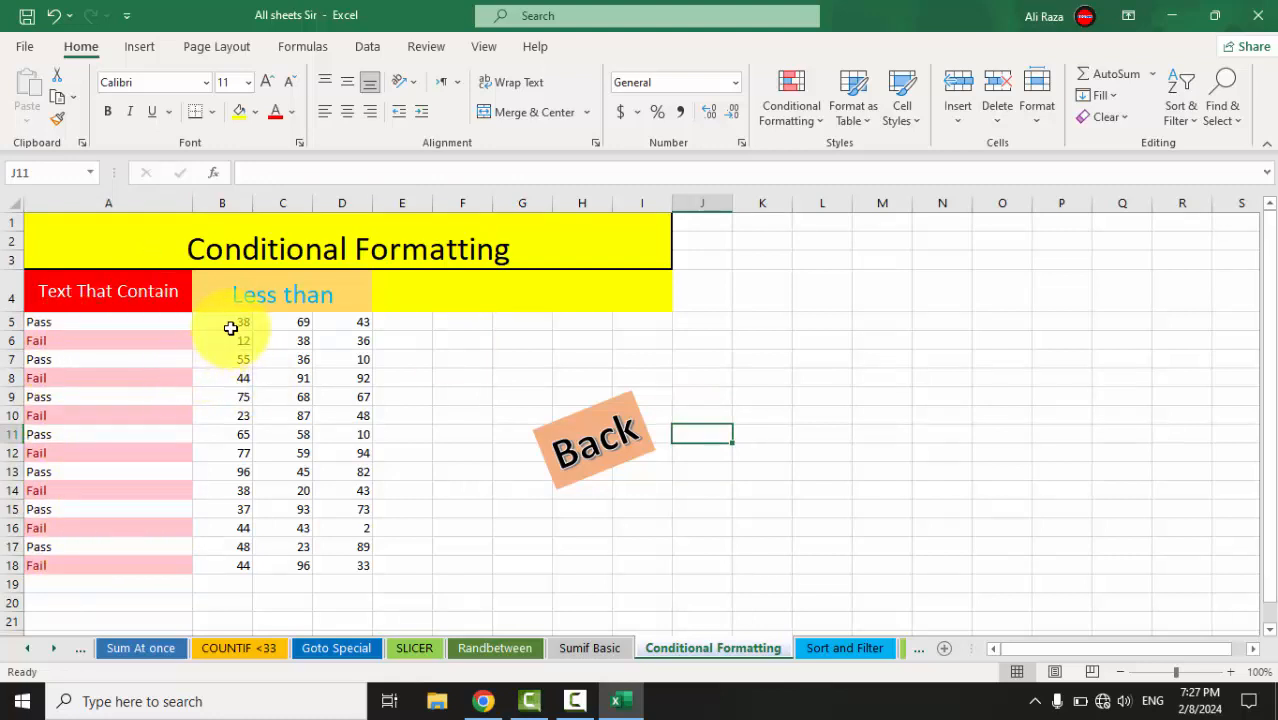
# Highlight the numbers in B5:D18 that are less than 33 using Light Red Fill with Dark Red Text
pyautogui.moveTo(230, 328); pyautogui.dragTo(340, 563)
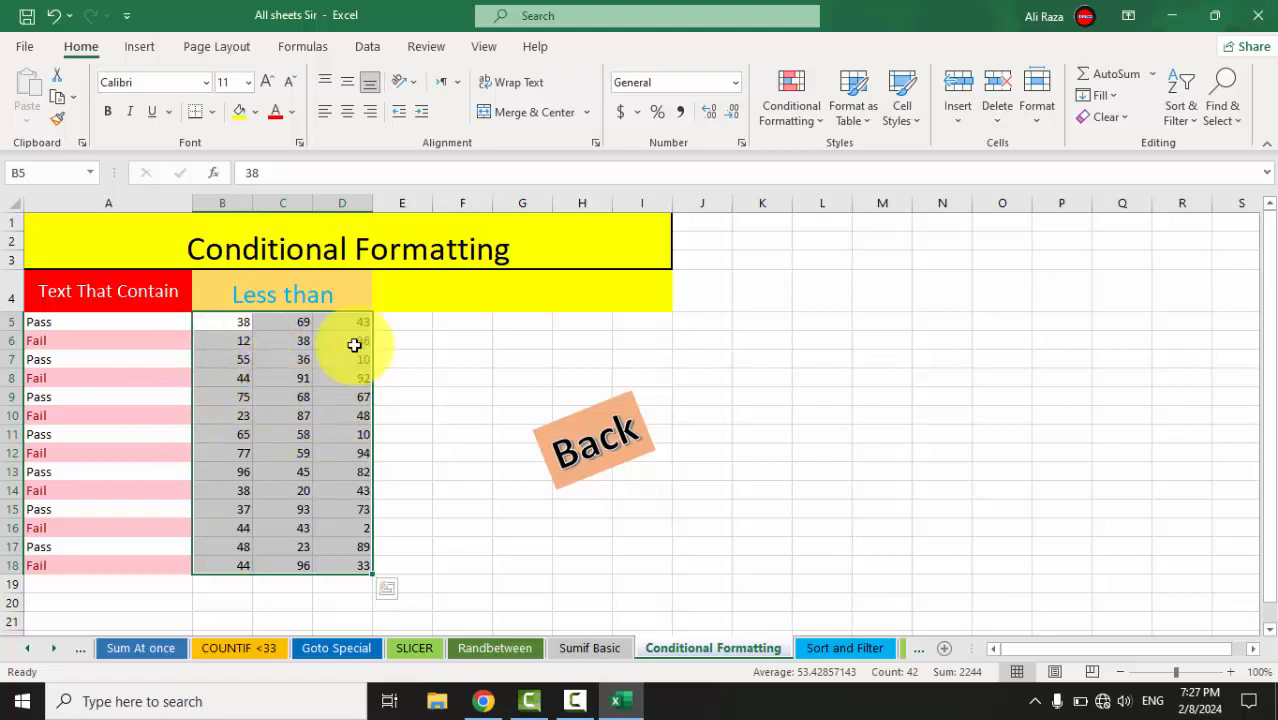
pyautogui.click(772, 121)
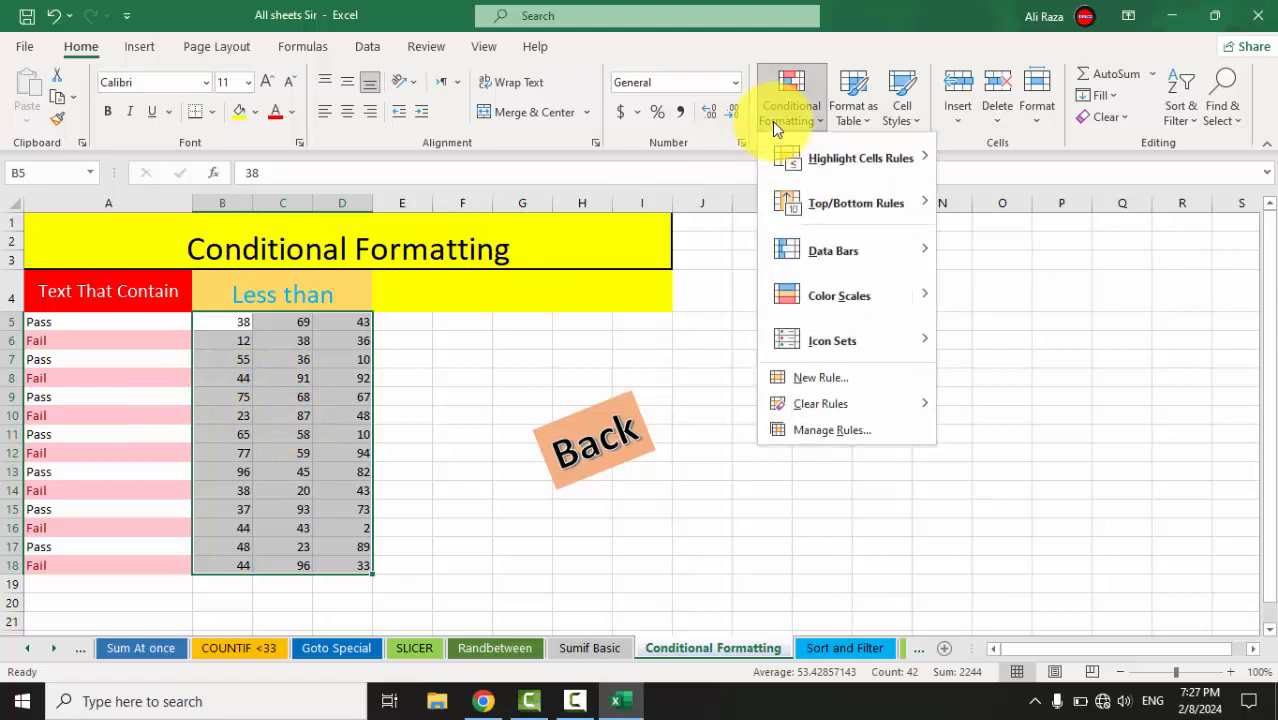
pyautogui.moveTo(813, 155)
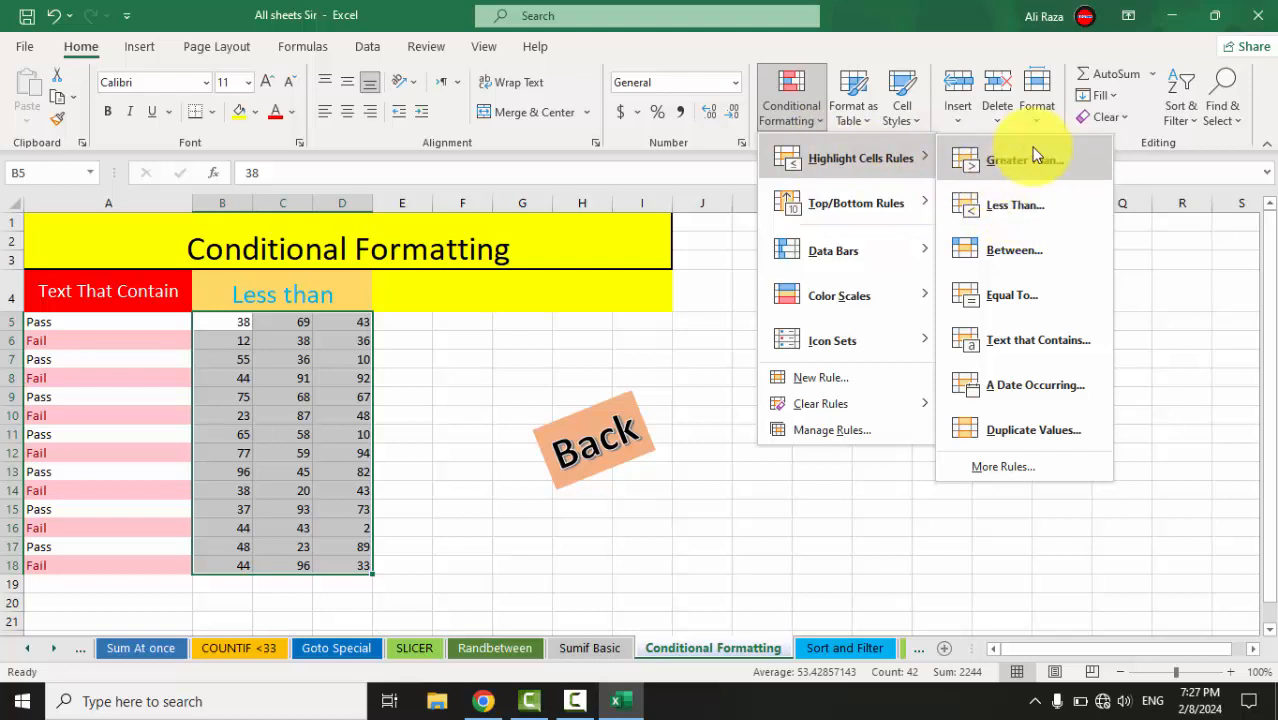
pyautogui.press('Escape')
pyautogui.press('h')
pyautogui.press('l')
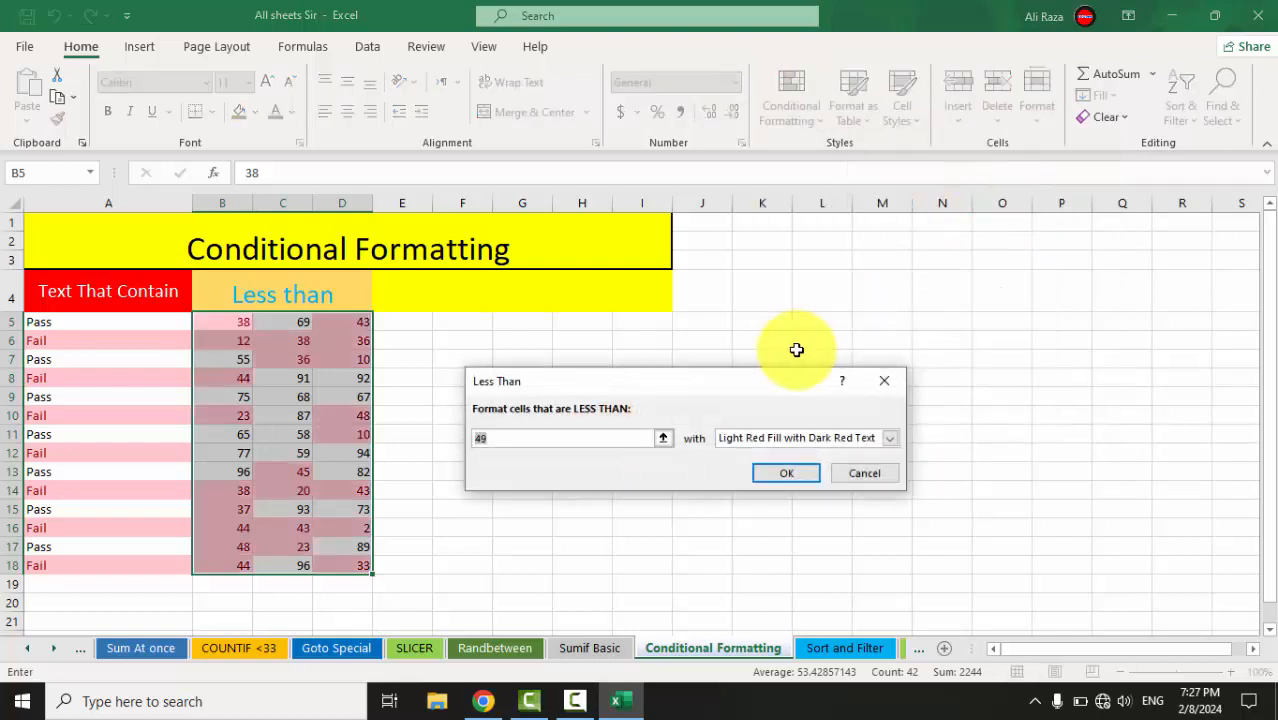
pyautogui.write('33')
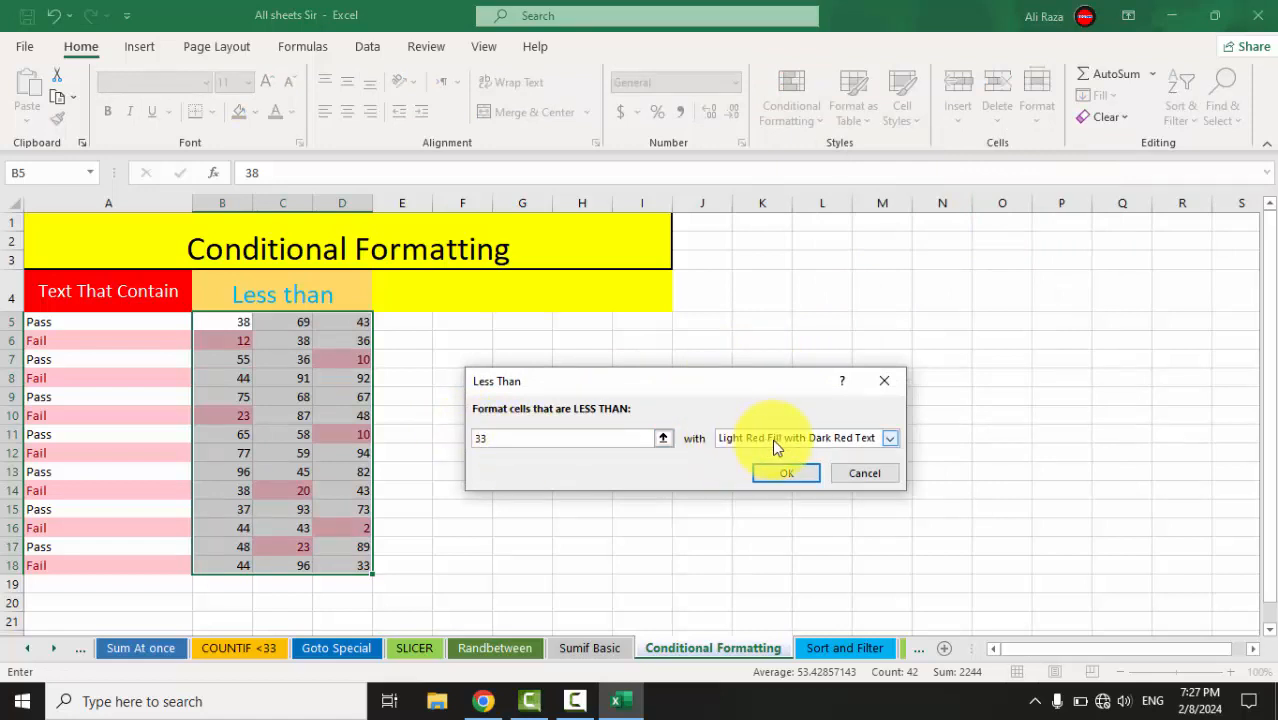
pyautogui.click(786, 471)
pyautogui.click(447, 412)
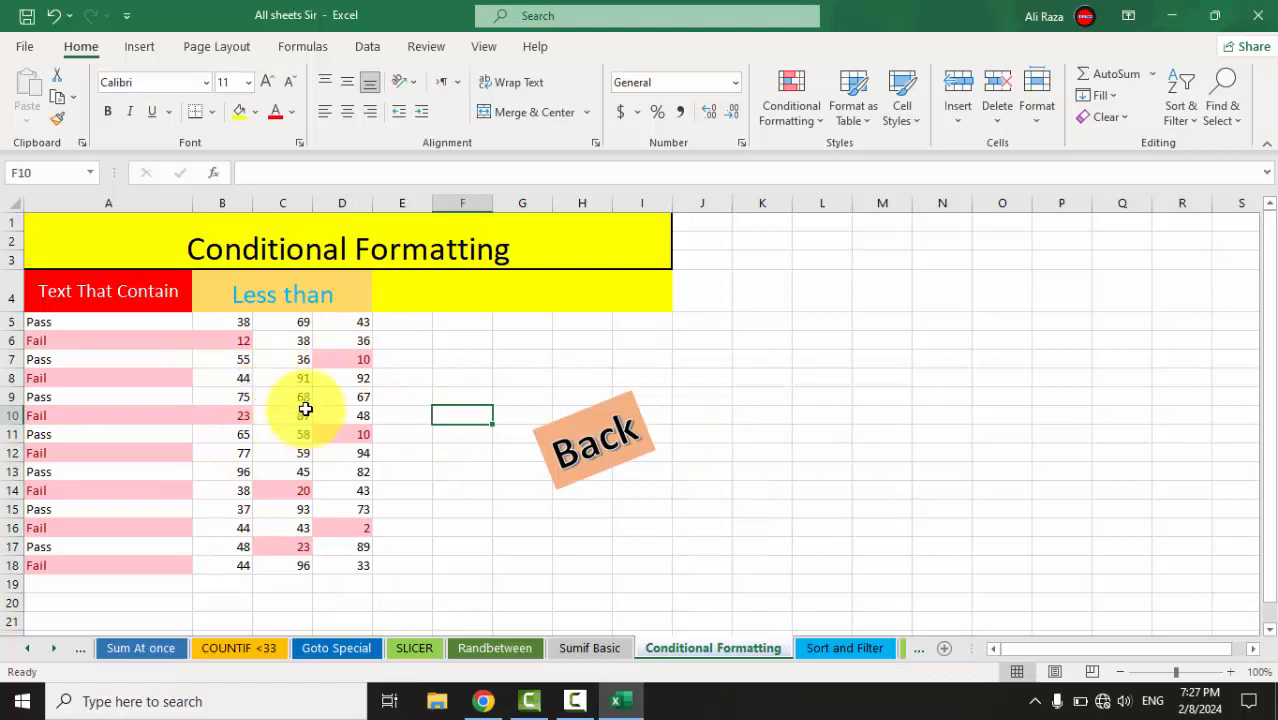
# Highlight the numbers in B5:D18 that are greater than 33 using Green Fill with Dark Green Text
pyautogui.moveTo(236, 327); pyautogui.dragTo(337, 522)
pyautogui.click(805, 98)
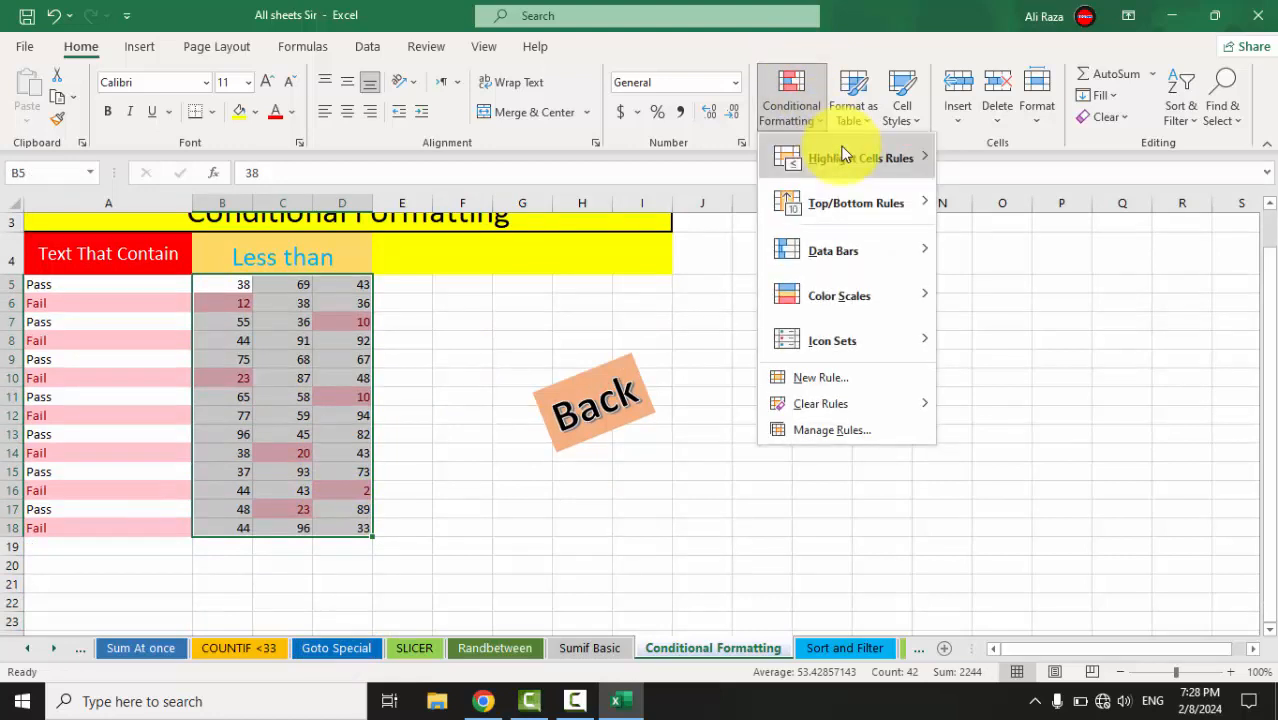
pyautogui.moveTo(900, 160)
pyautogui.click(1017, 161)
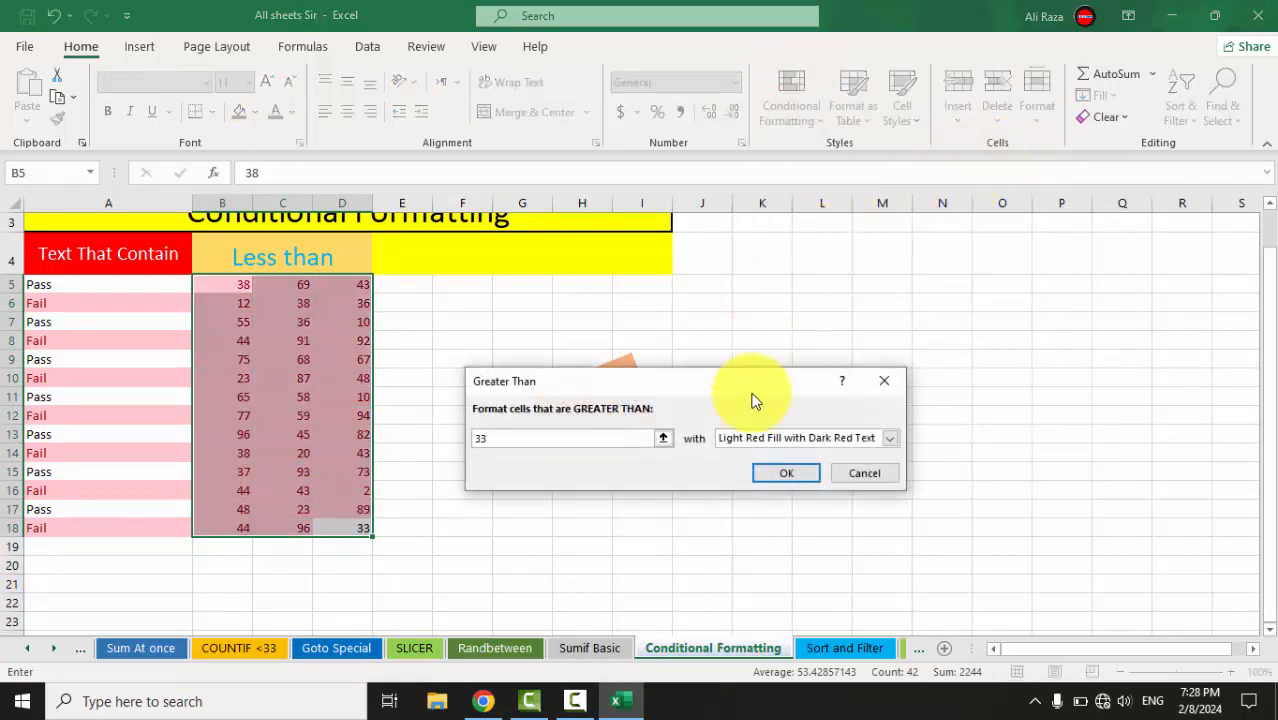
pyautogui.click(731, 440)
pyautogui.click(747, 477)
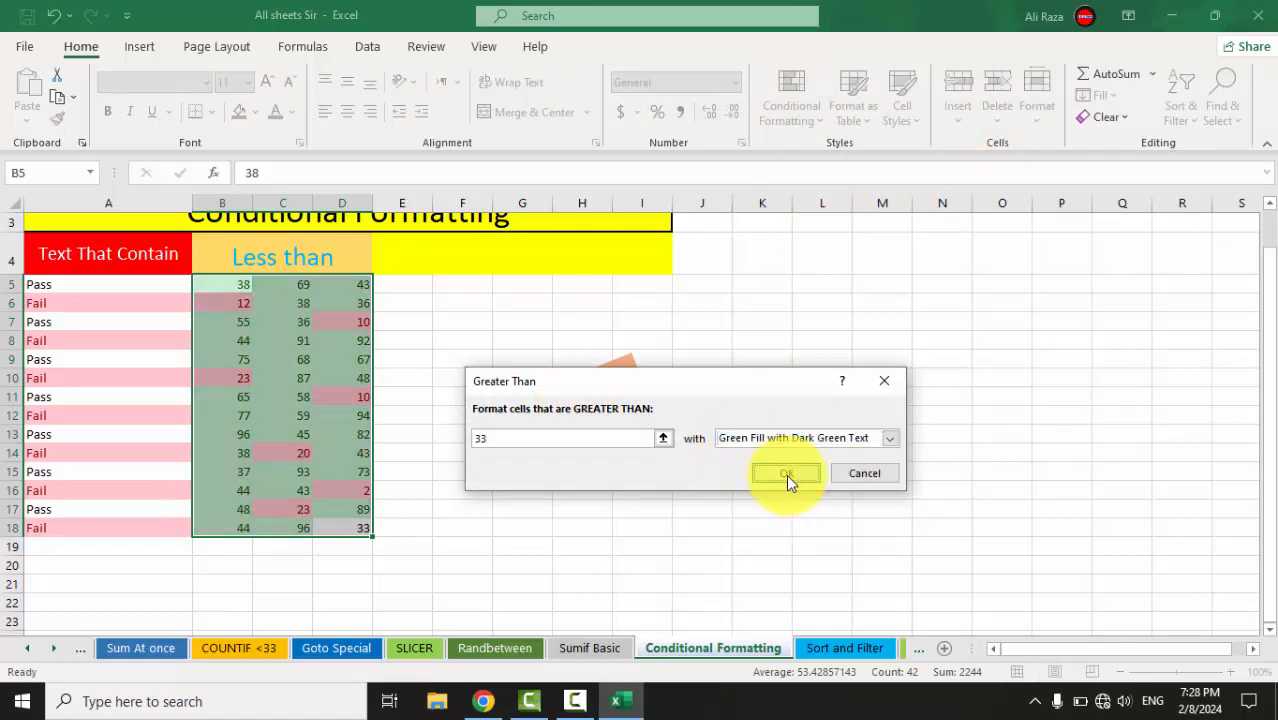
pyautogui.click(786, 474)
pyautogui.click(480, 535)
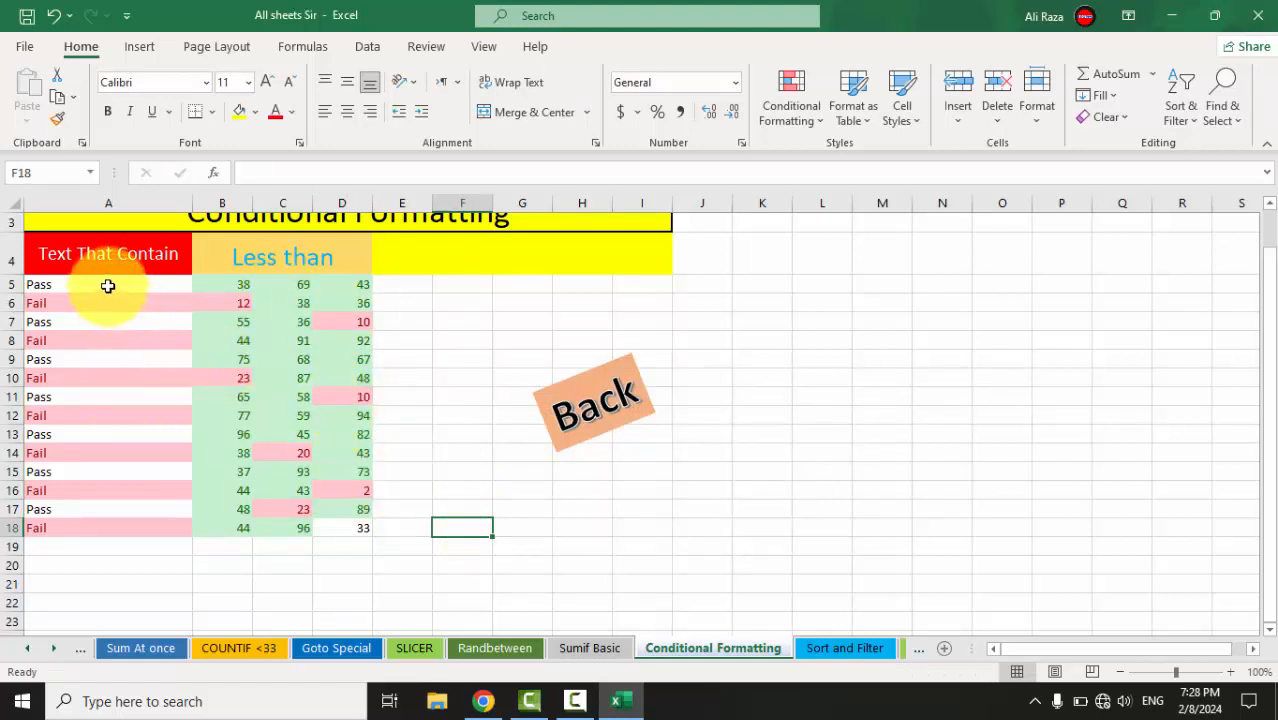
# Apply all borders to the cells in A5:D18
pyautogui.moveTo(108, 286); pyautogui.dragTo(338, 521)
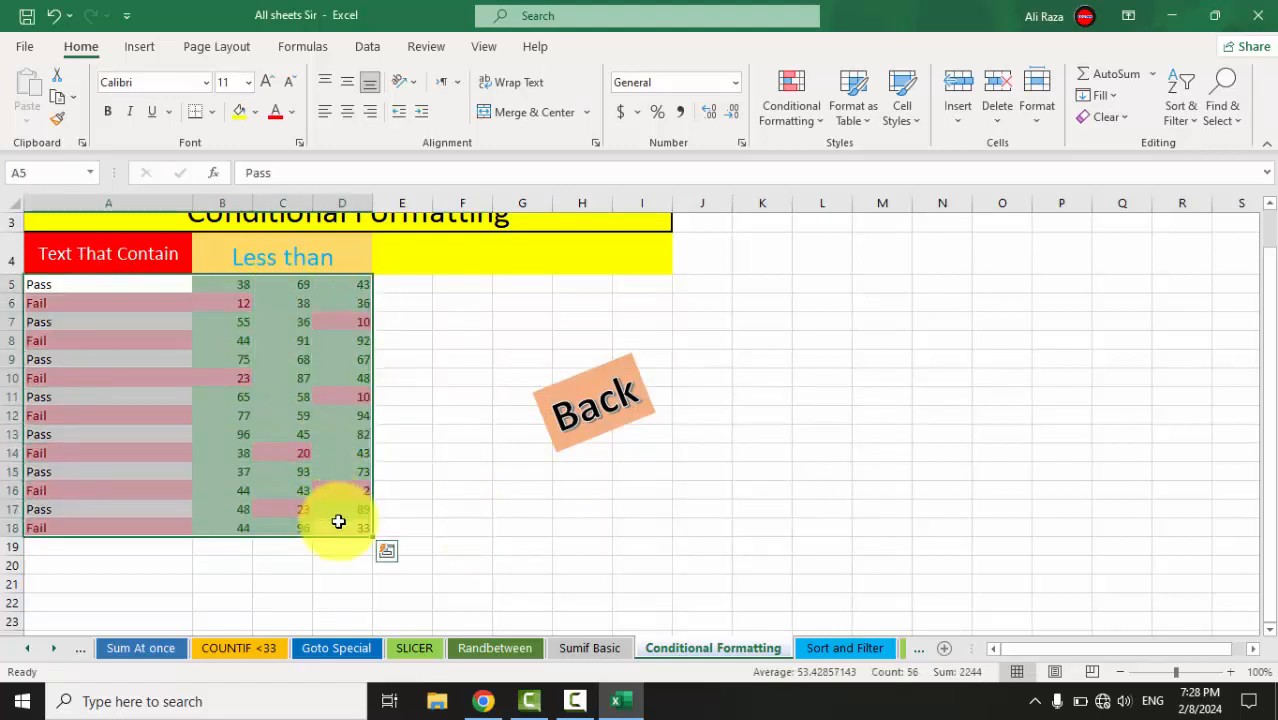
pyautogui.hotkey('alt', 'h')
pyautogui.press('b')
pyautogui.press('a')
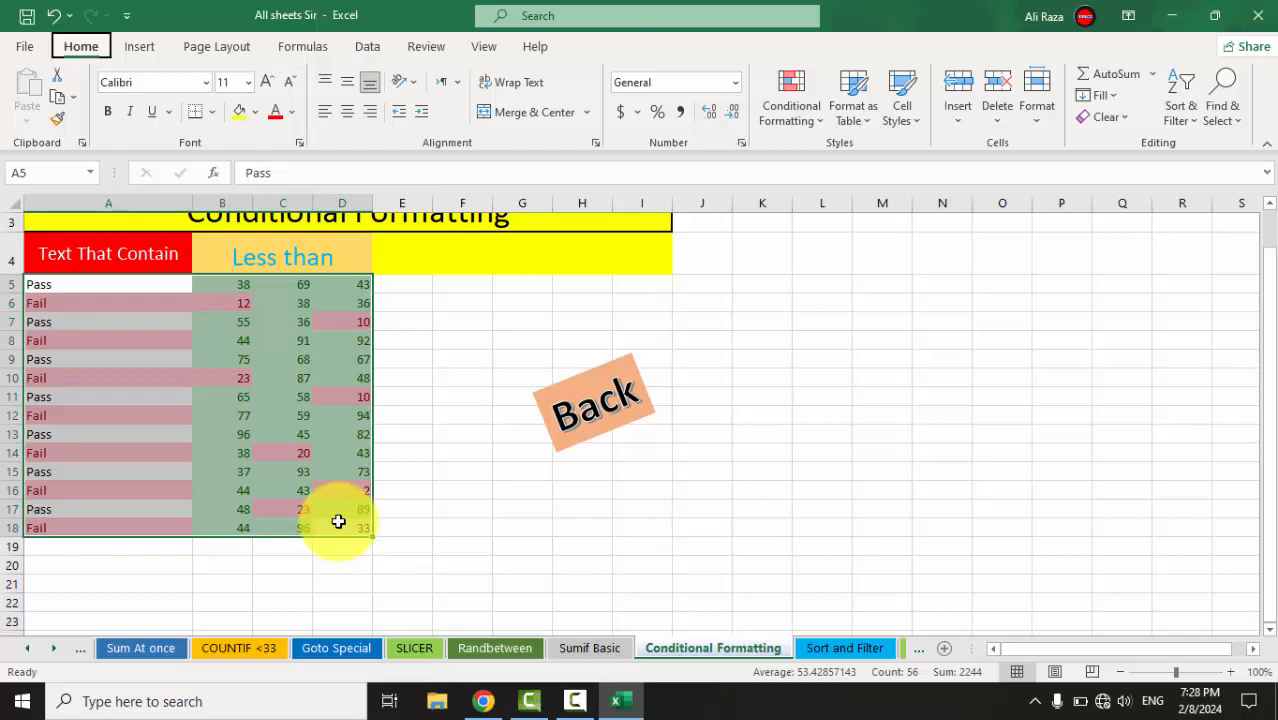
pyautogui.click(405, 544)
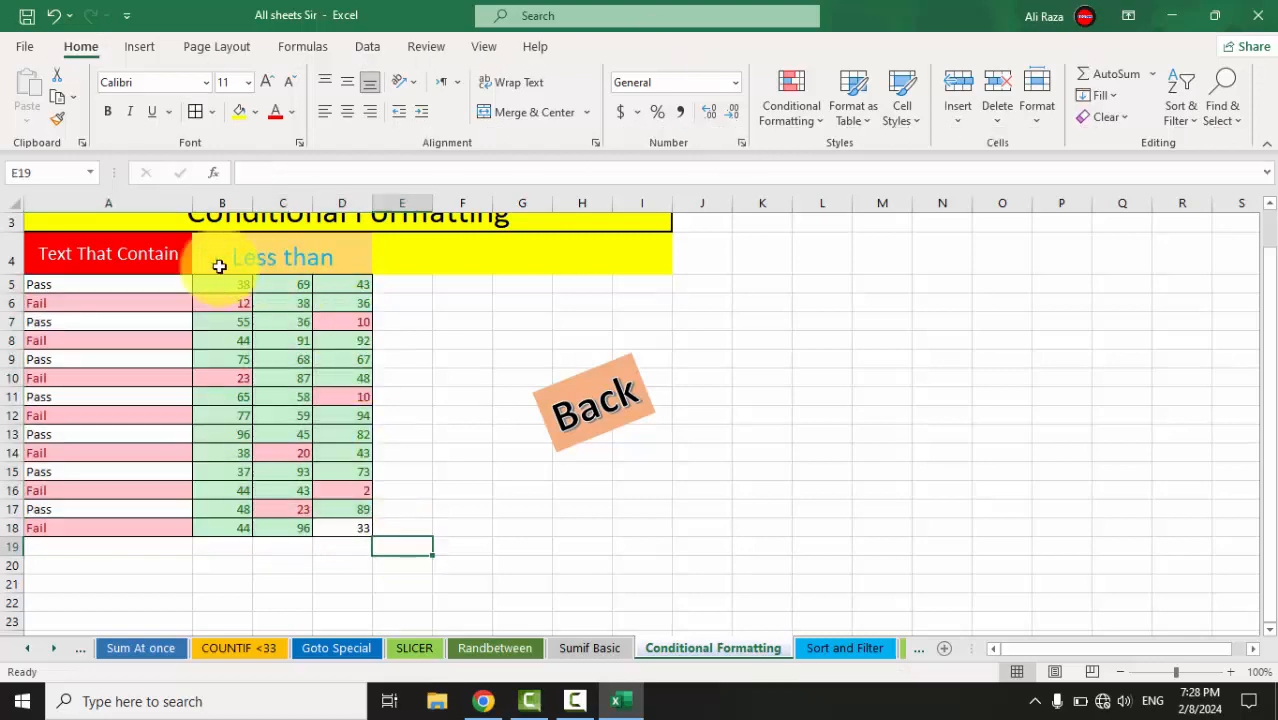
pyautogui.scroll(1, 488, 465)
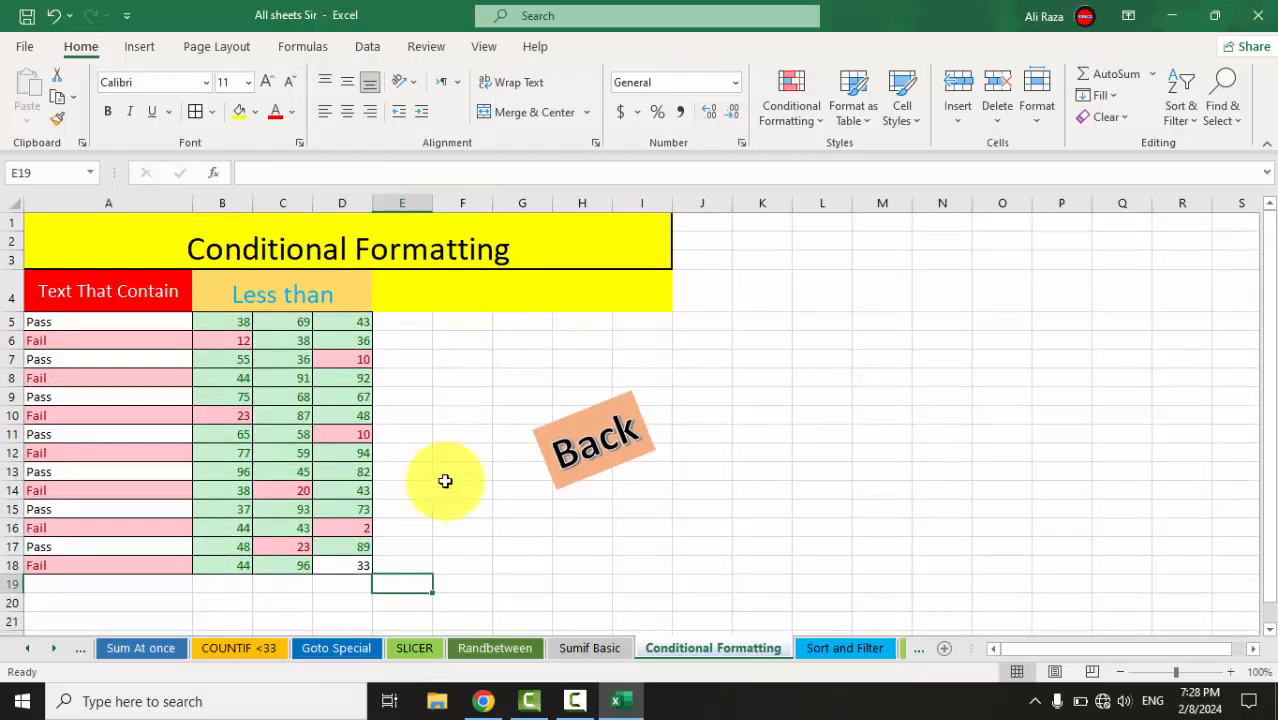
# Open the Sort and Filter sheet and enter A in cell F5
pyautogui.click(845, 649)
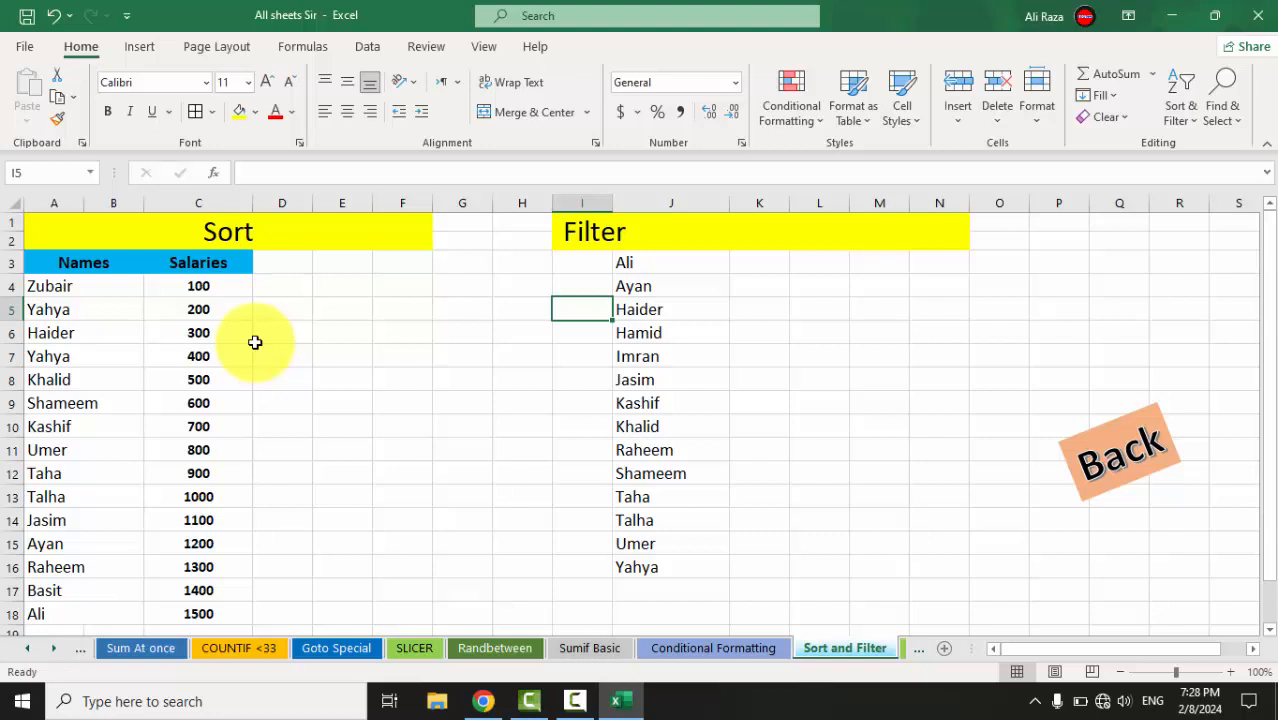
pyautogui.click(412, 319)
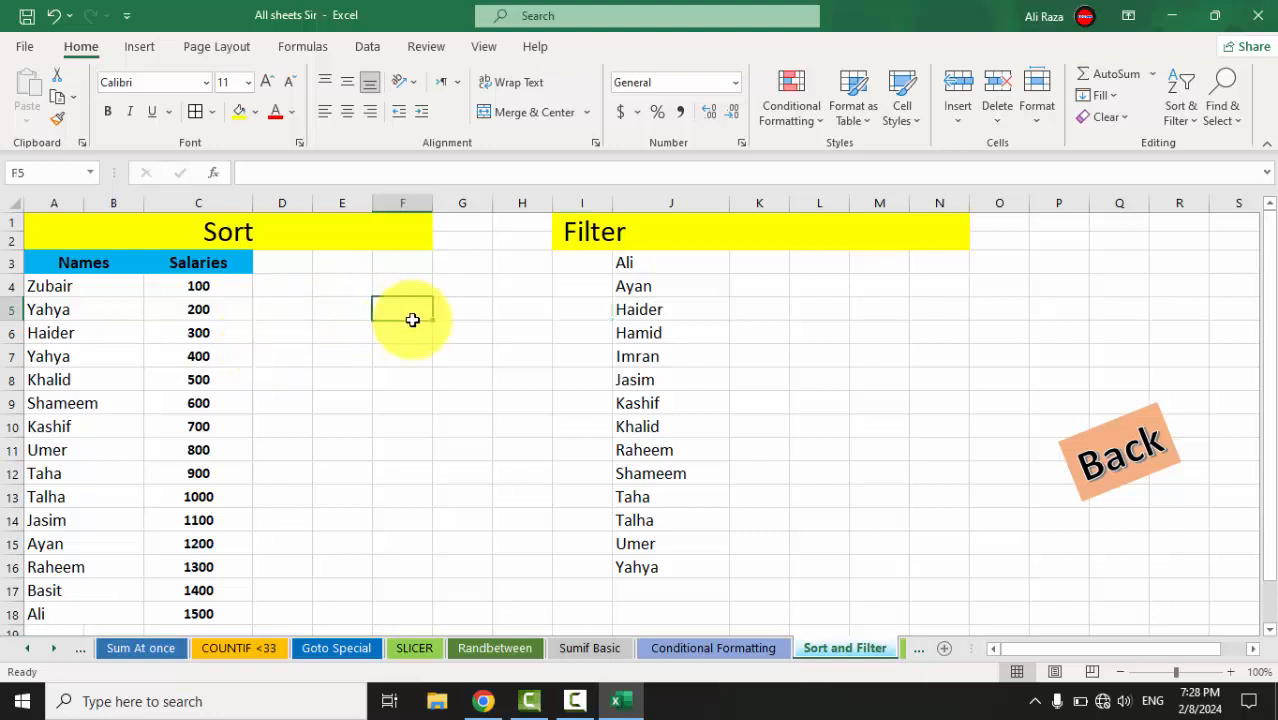
pyautogui.write('A')
pyautogui.press('Return')
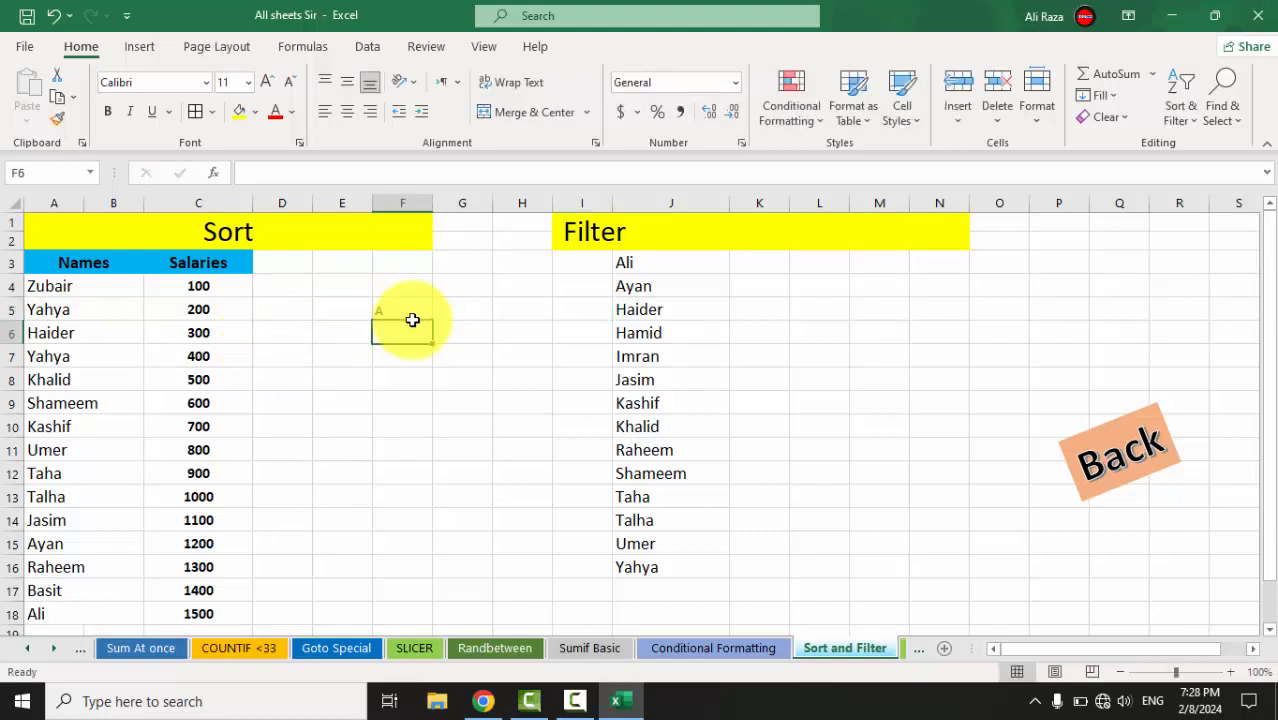
# Enter B in cell F6 and C in cell F7
pyautogui.write('B')
pyautogui.press('Return')
pyautogui.write('C')
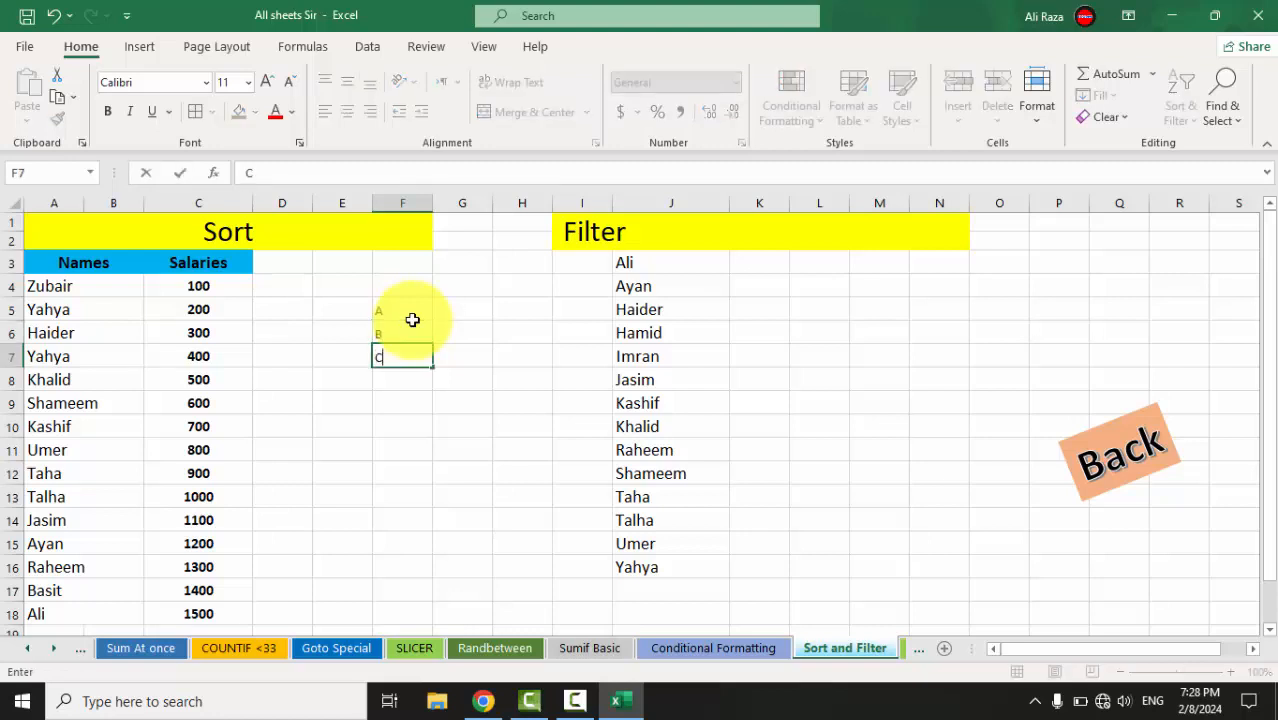
# Clear the sample letters from cells F4:F10
pyautogui.click(431, 423)
pyautogui.keyDown('shift'); pyautogui.click(417, 293); pyautogui.keyUp('shift')
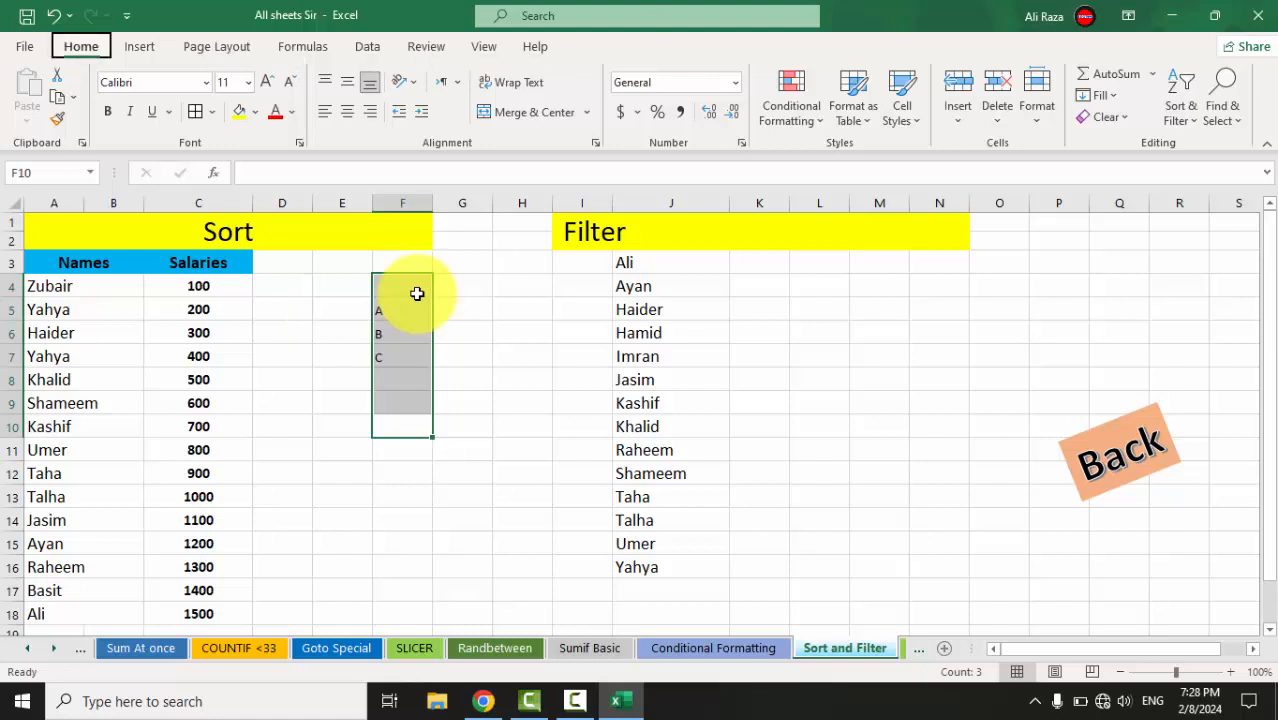
pyautogui.press('Delete')
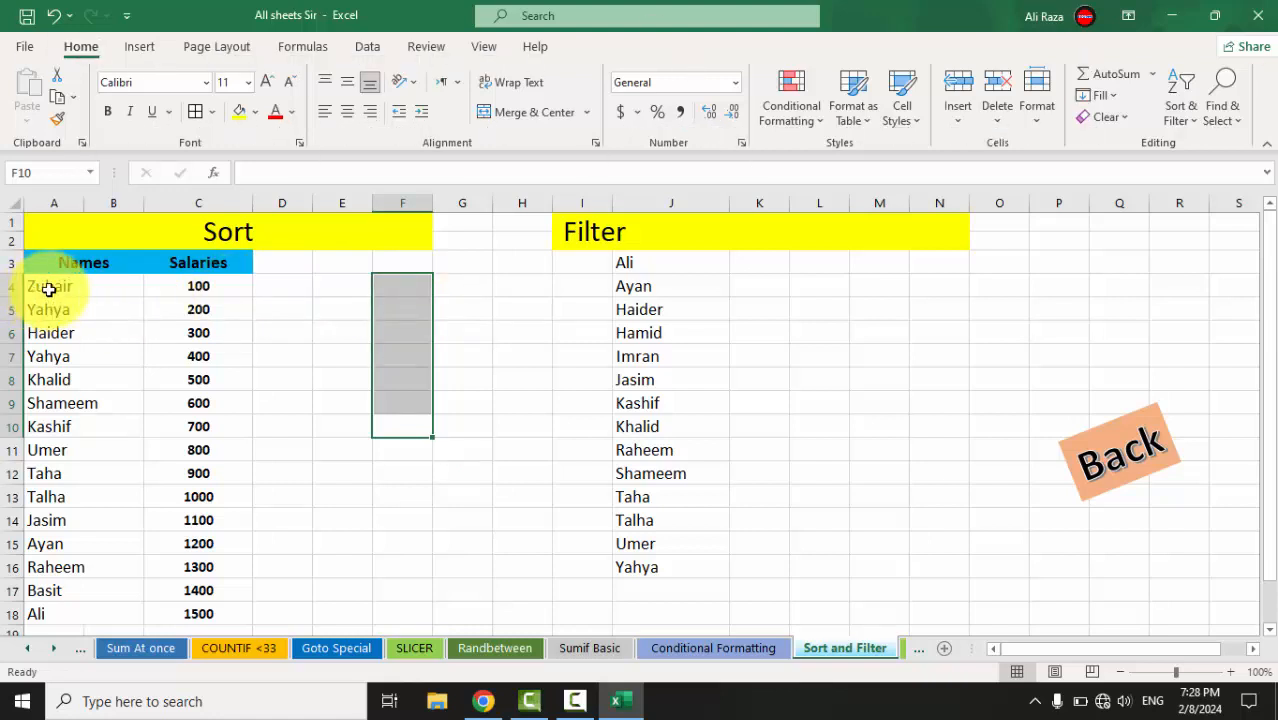
# Sort only the names in A4:B18 from A to Z, leaving out the Salaries column
pyautogui.moveTo(52, 289); pyautogui.dragTo(66, 607)
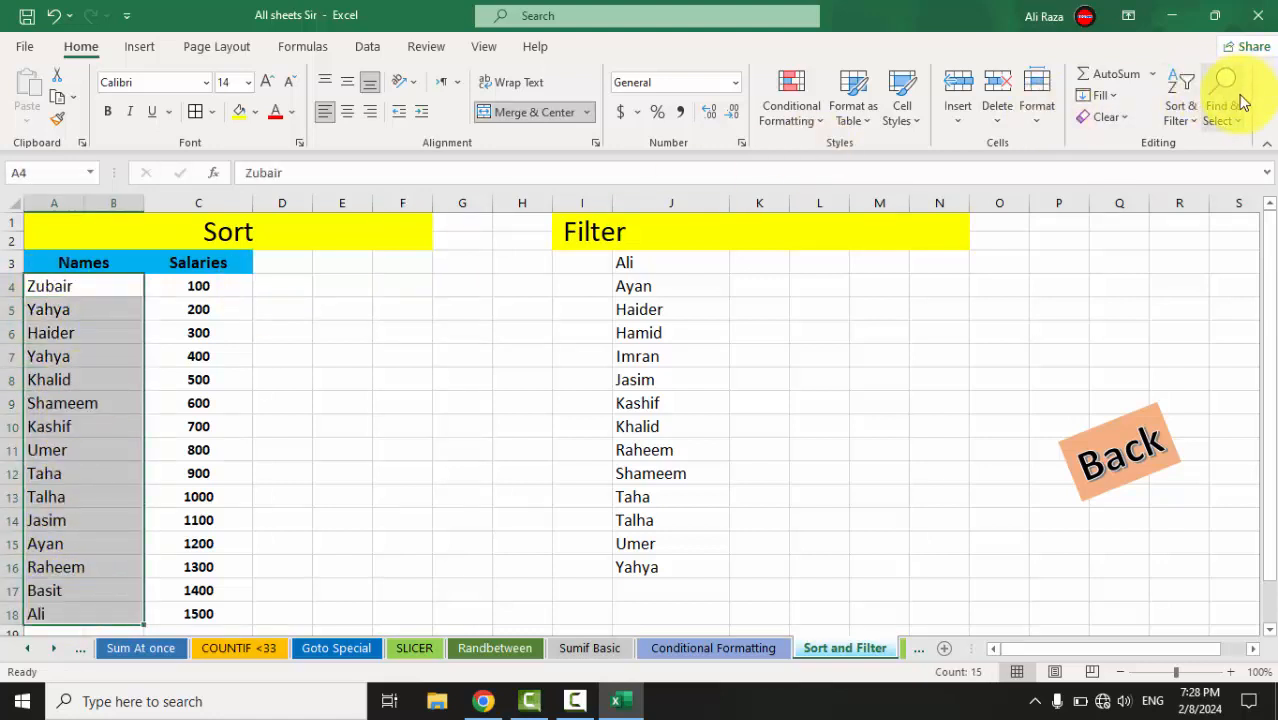
pyautogui.click(1186, 112)
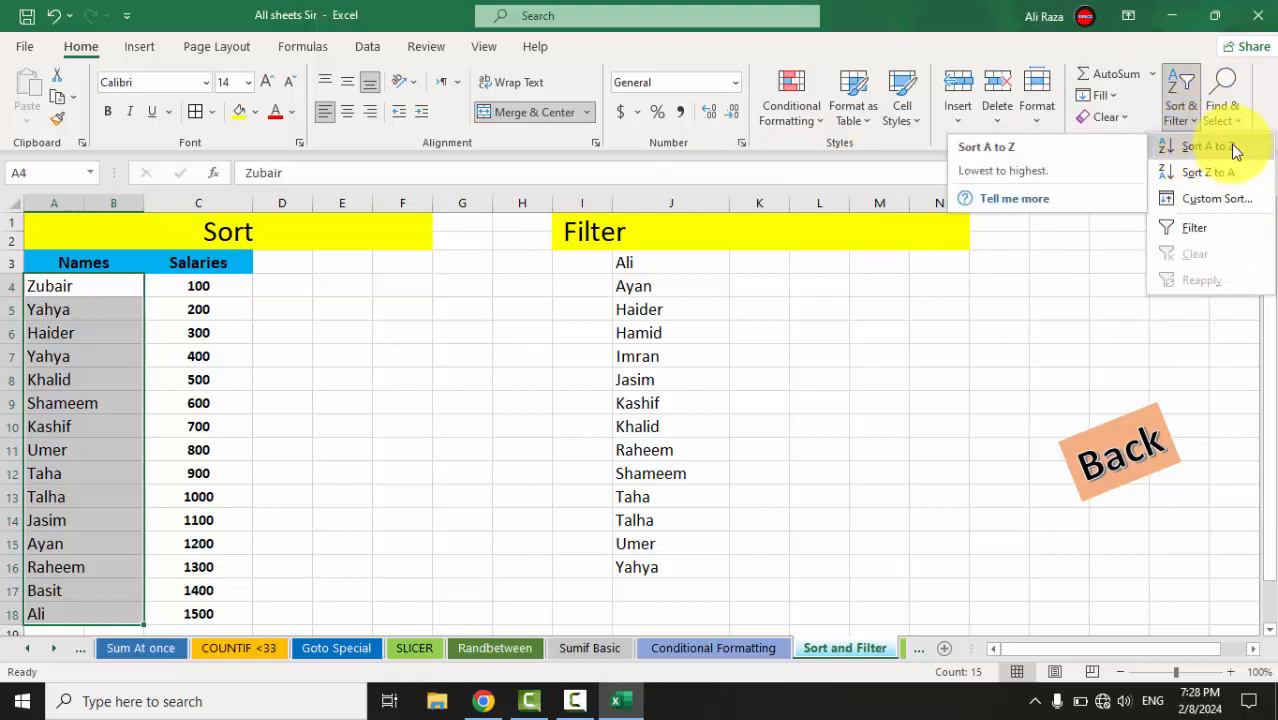
pyautogui.click(1232, 148)
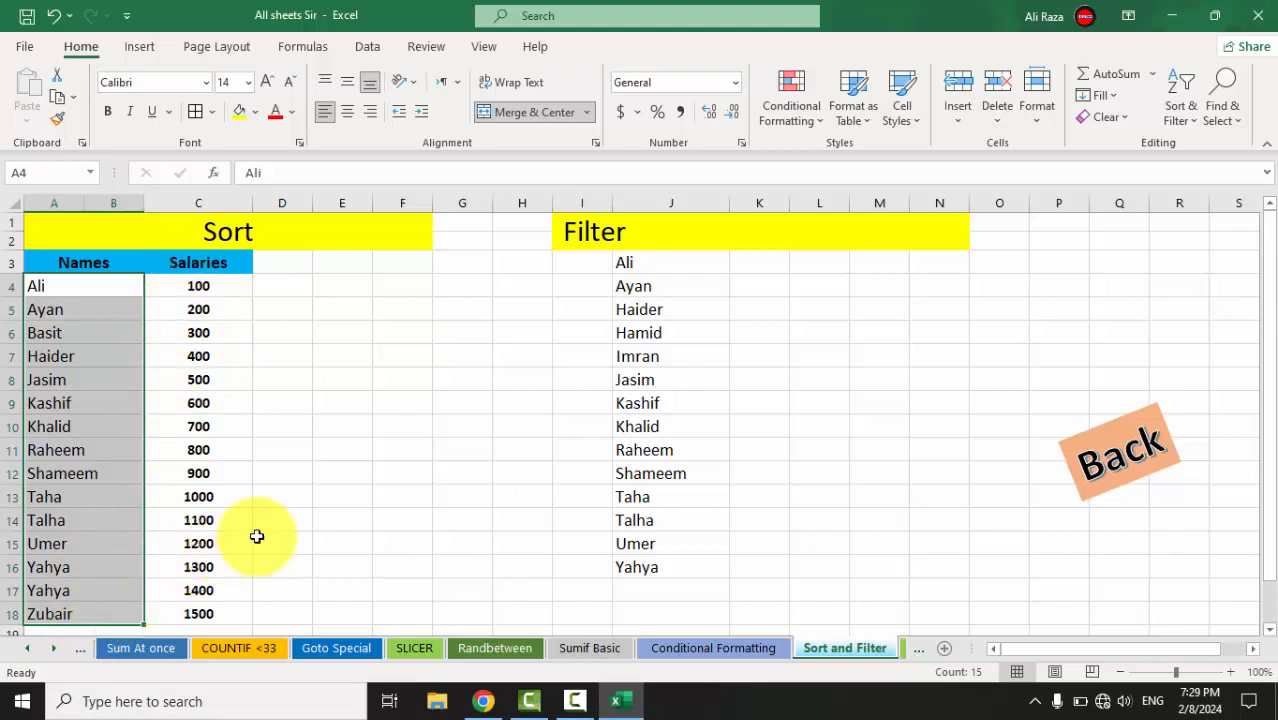
# Undo the A to Z sort of the names, redo it to compare names with salaries, and undo it again
pyautogui.hotkey('ctrl', 'z')
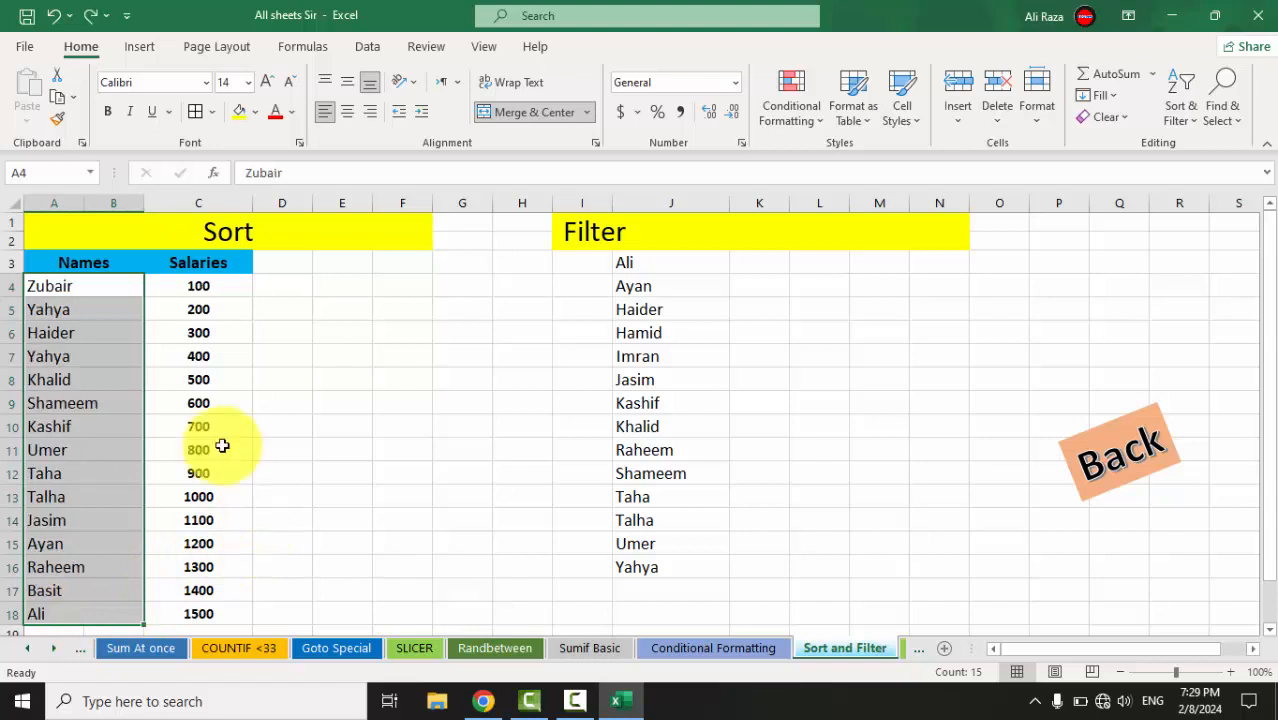
pyautogui.click(191, 283)
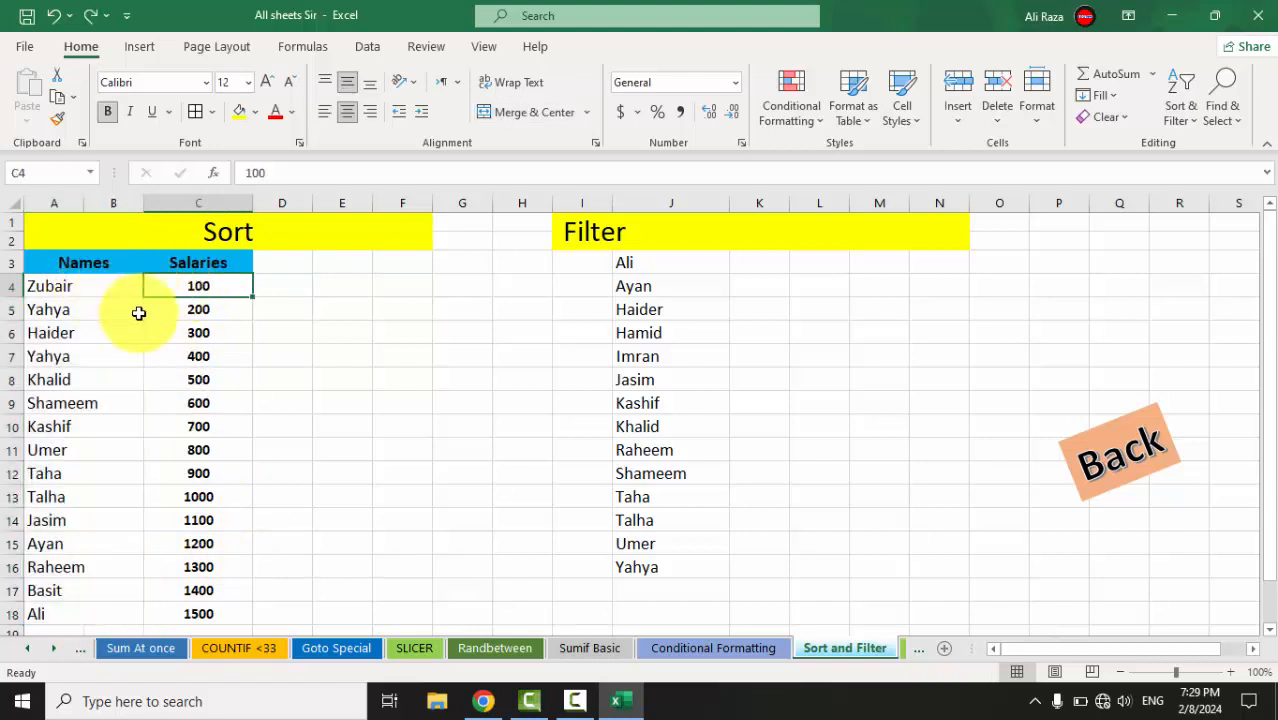
pyautogui.hotkey('ctrl', 'y')
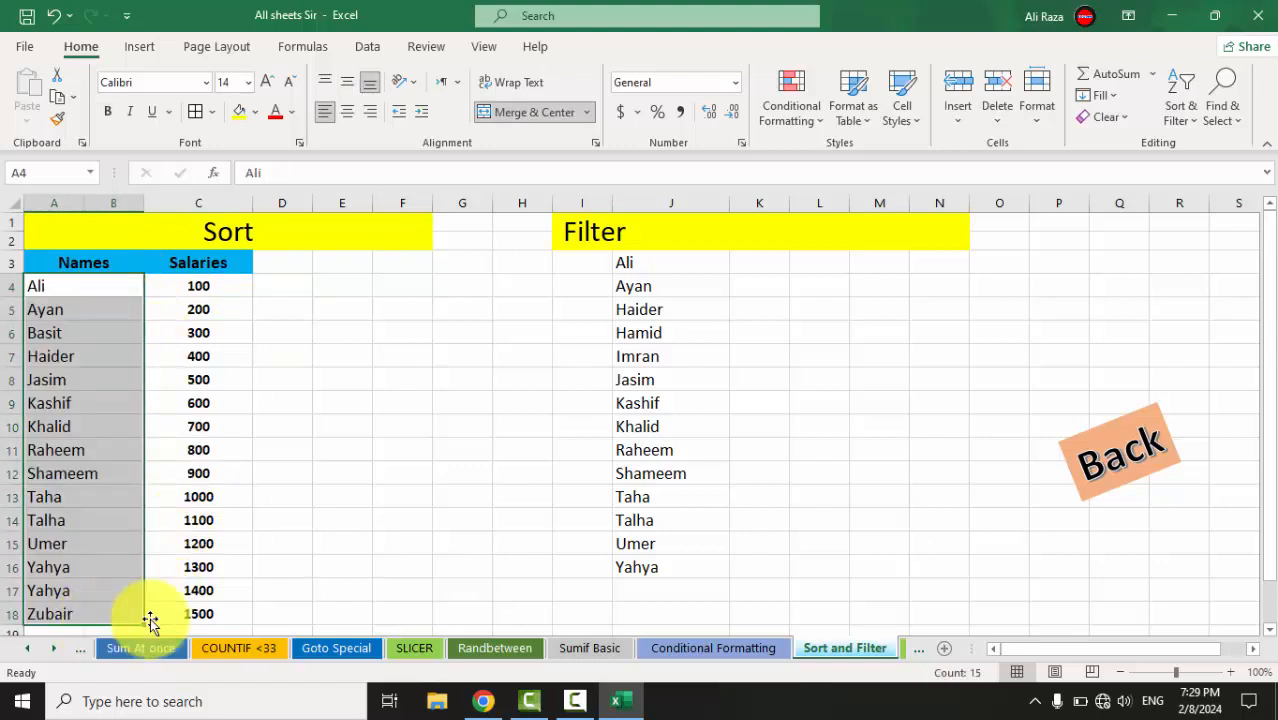
pyautogui.click(181, 614)
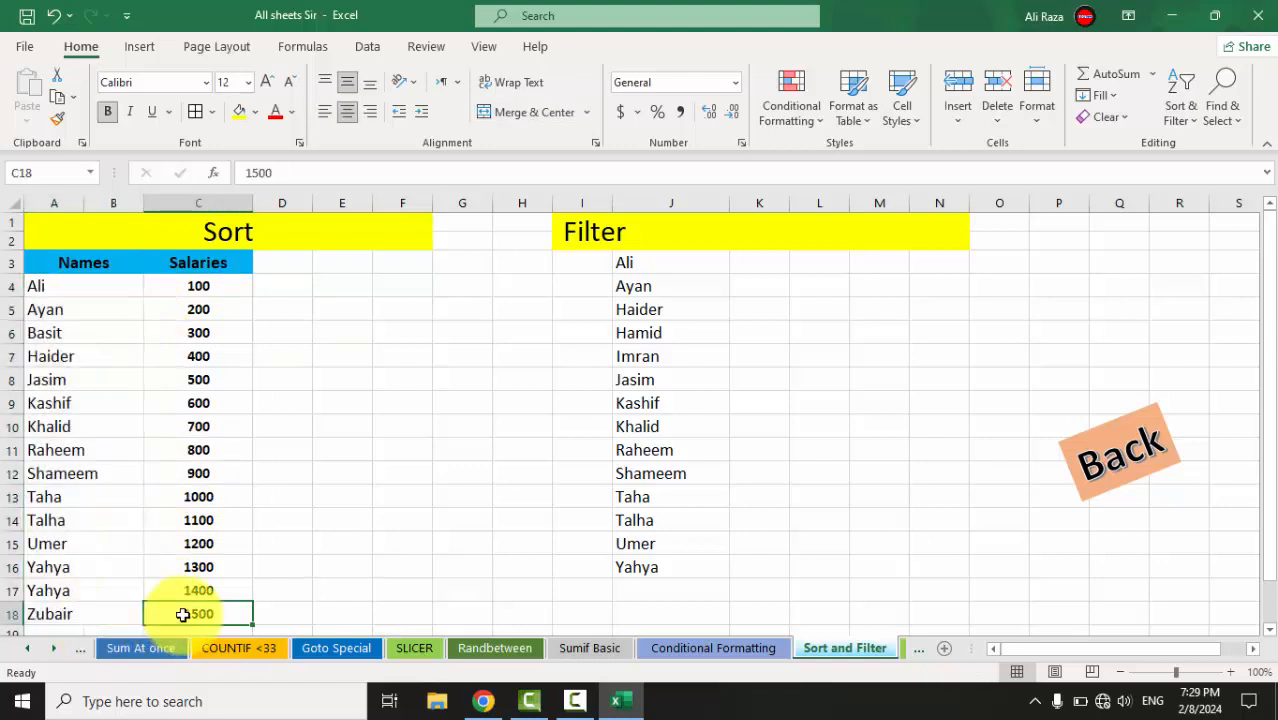
pyautogui.hotkey('ctrl', 'z')
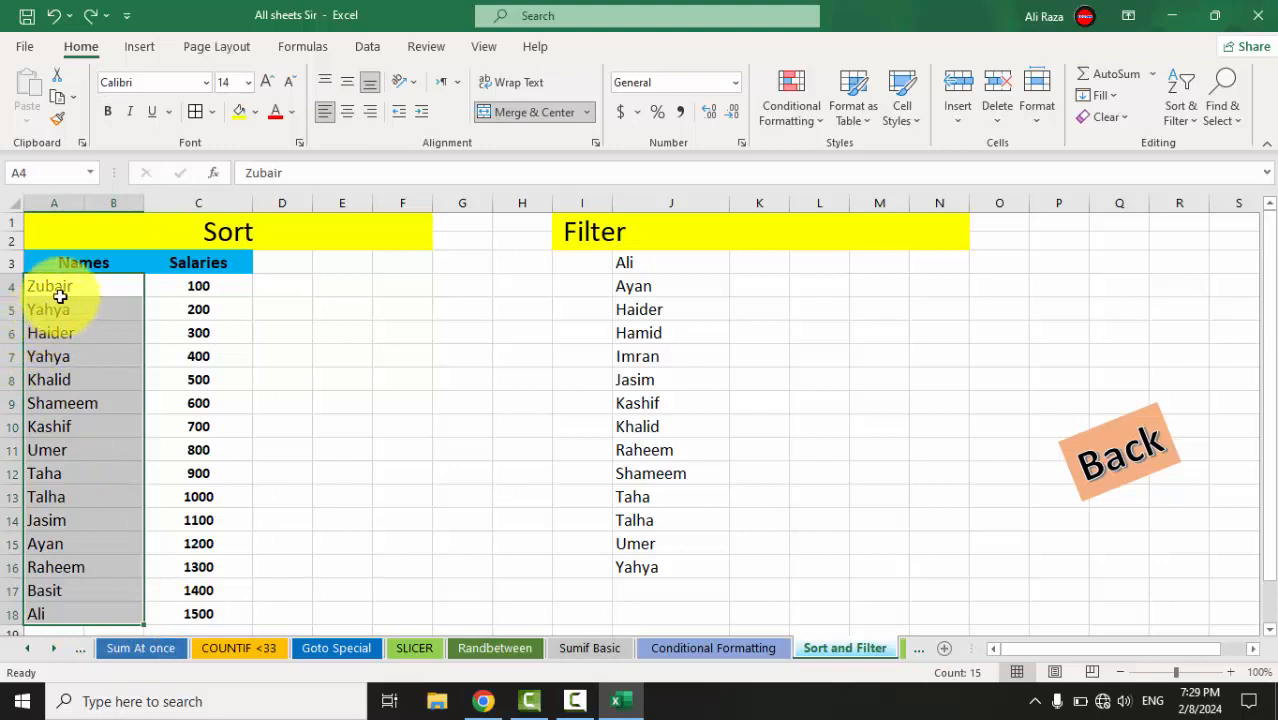
pyautogui.click(64, 290)
pyautogui.click(191, 290)
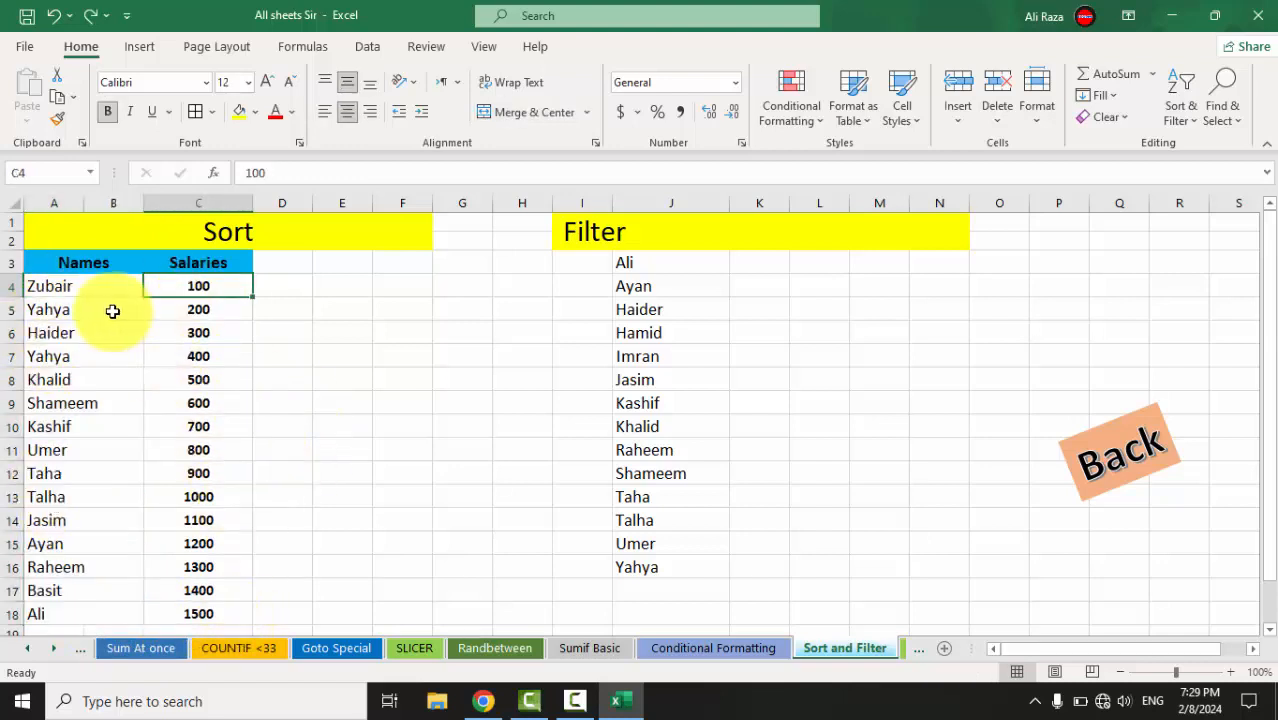
# Try to sort the table from A to Z starting from the merged Names header in A3
pyautogui.click(55, 261)
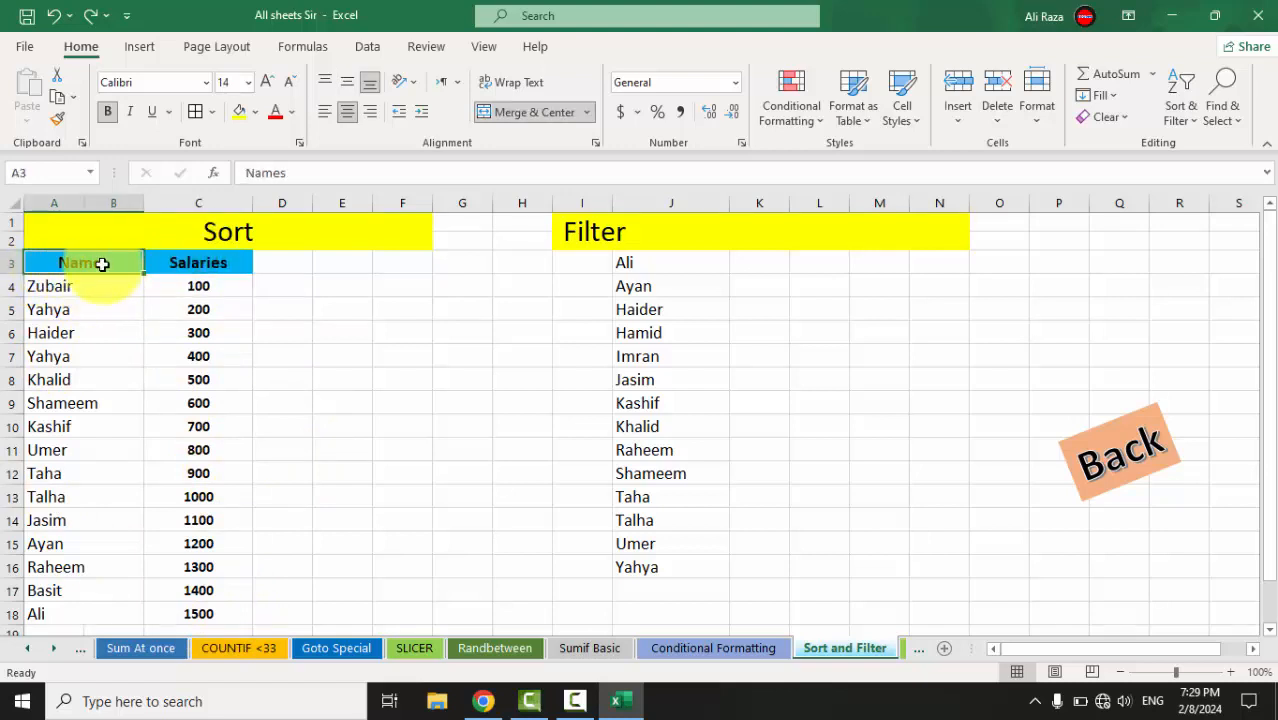
pyautogui.moveTo(89, 283); pyautogui.dragTo(98, 603)
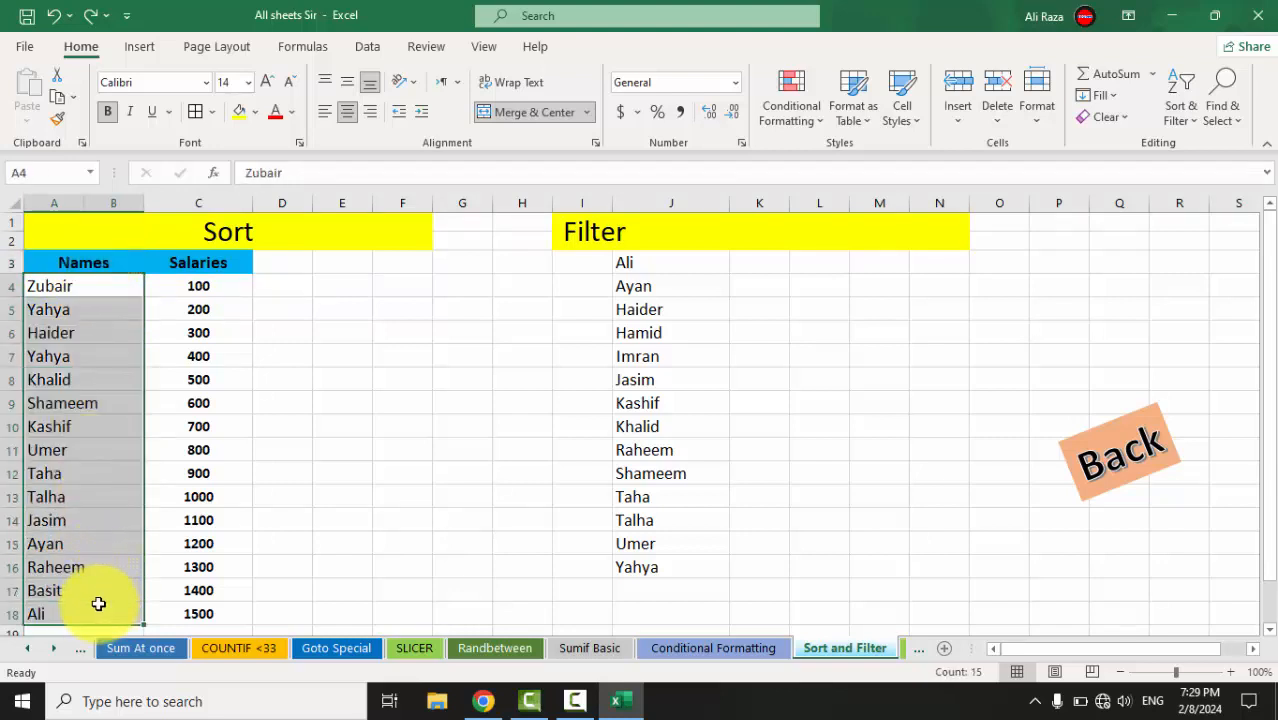
pyautogui.click(86, 262)
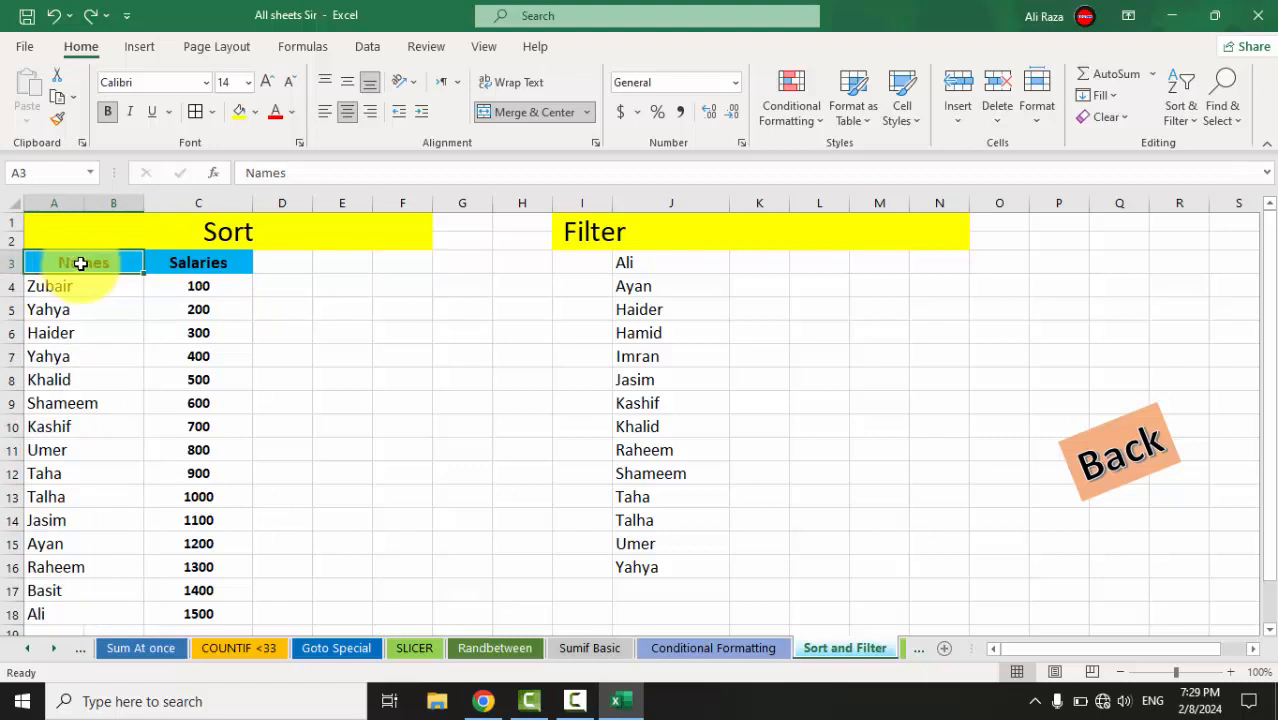
pyautogui.click(1181, 104)
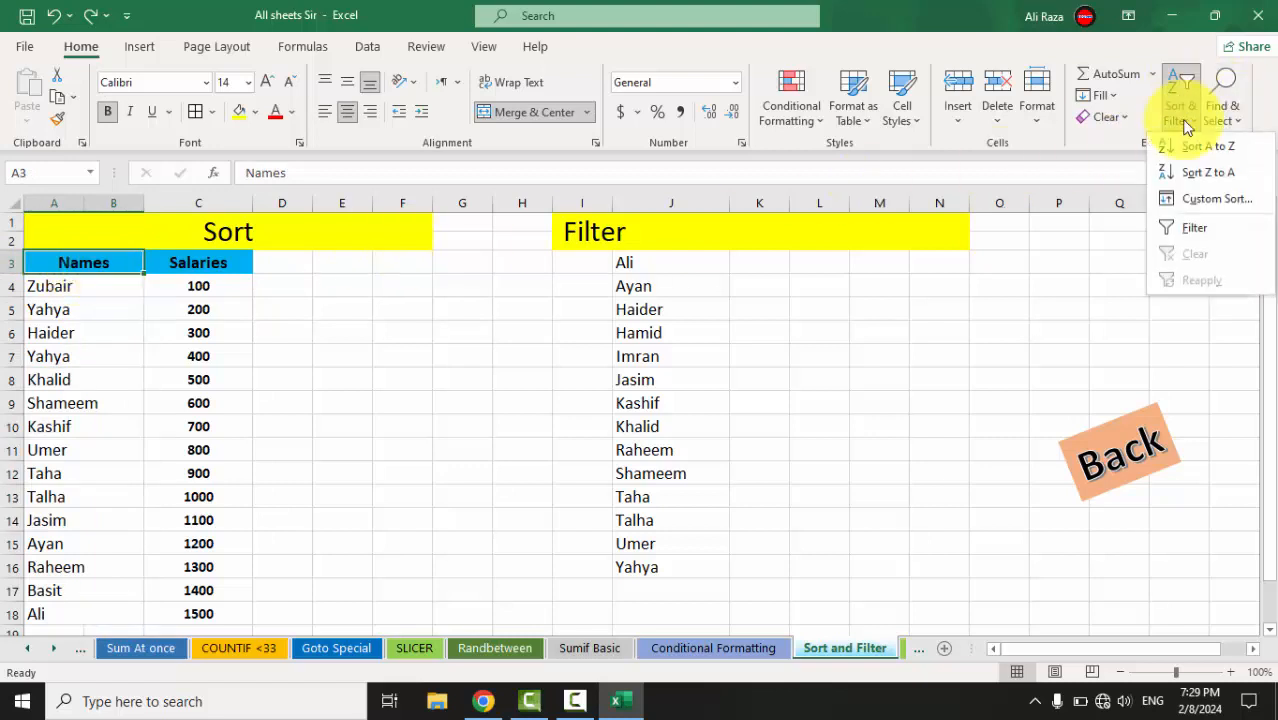
pyautogui.click(1190, 147)
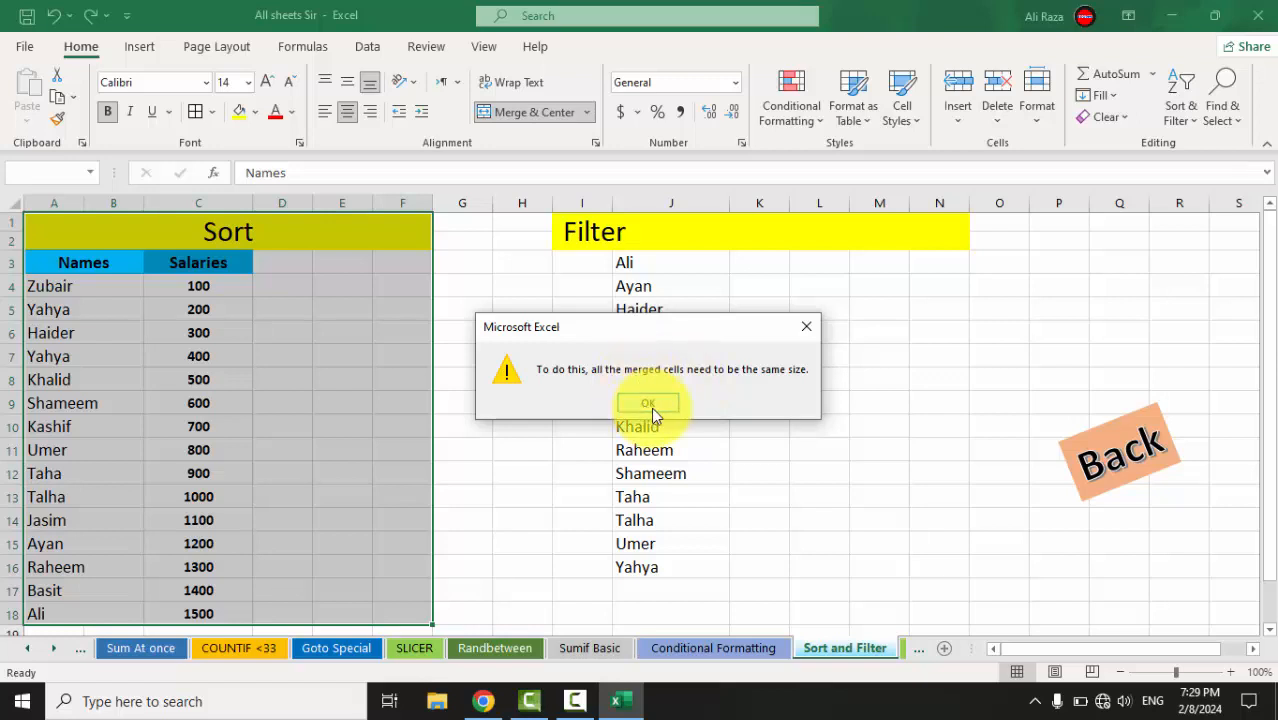
pyautogui.click(650, 404)
# Unmerge the Names header in A3:B3 and the name cells in A4:B18
pyautogui.click(65, 262)
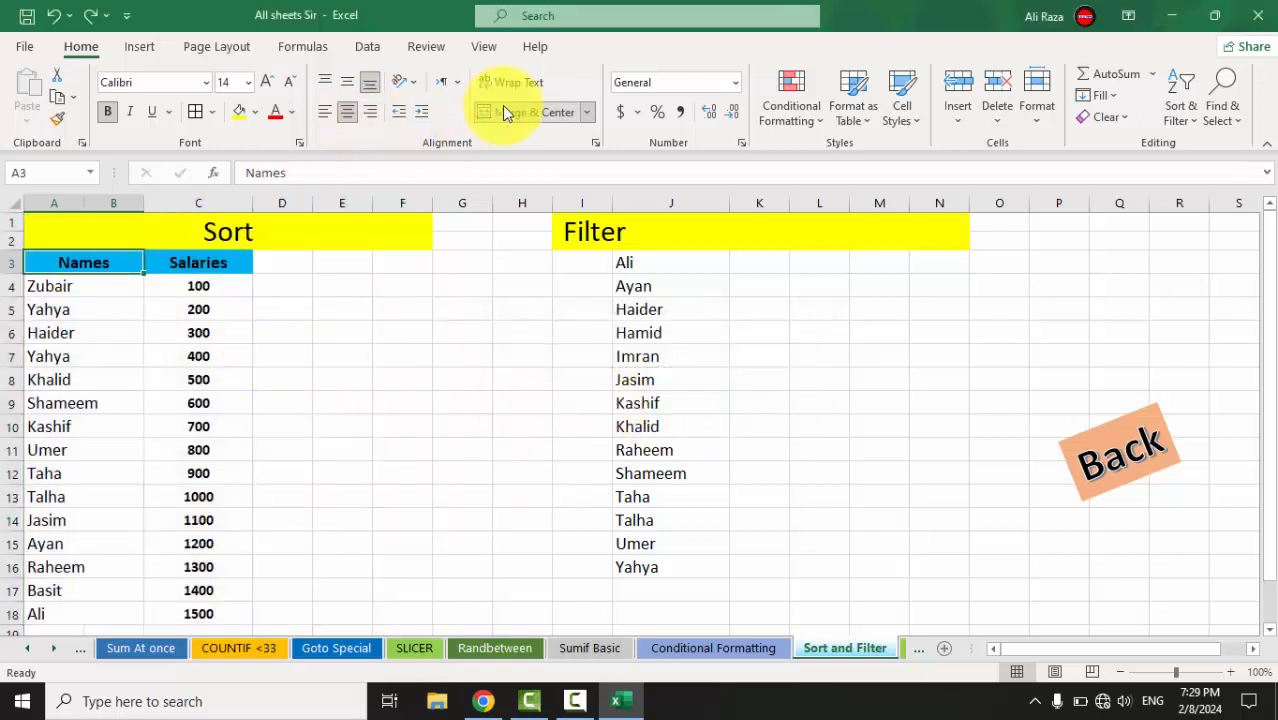
pyautogui.moveTo(402, 308); pyautogui.dragTo(37, 270)
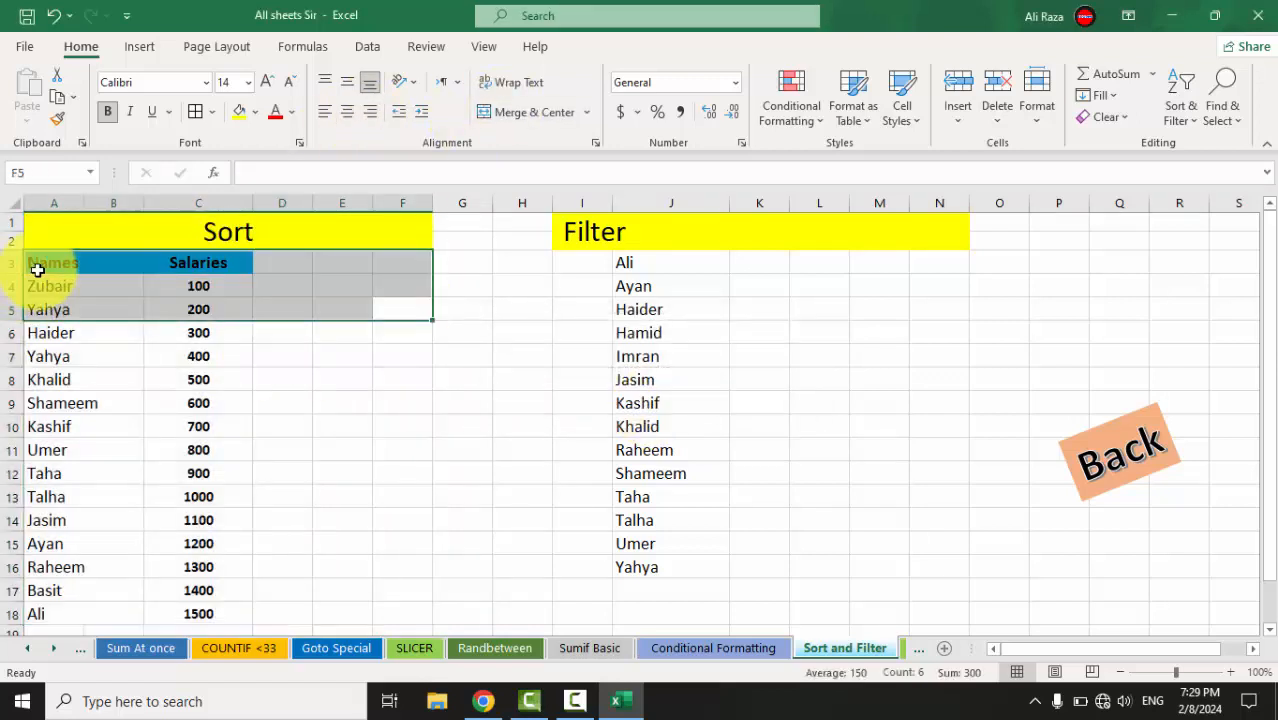
pyautogui.click(40, 270)
pyautogui.click(82, 284)
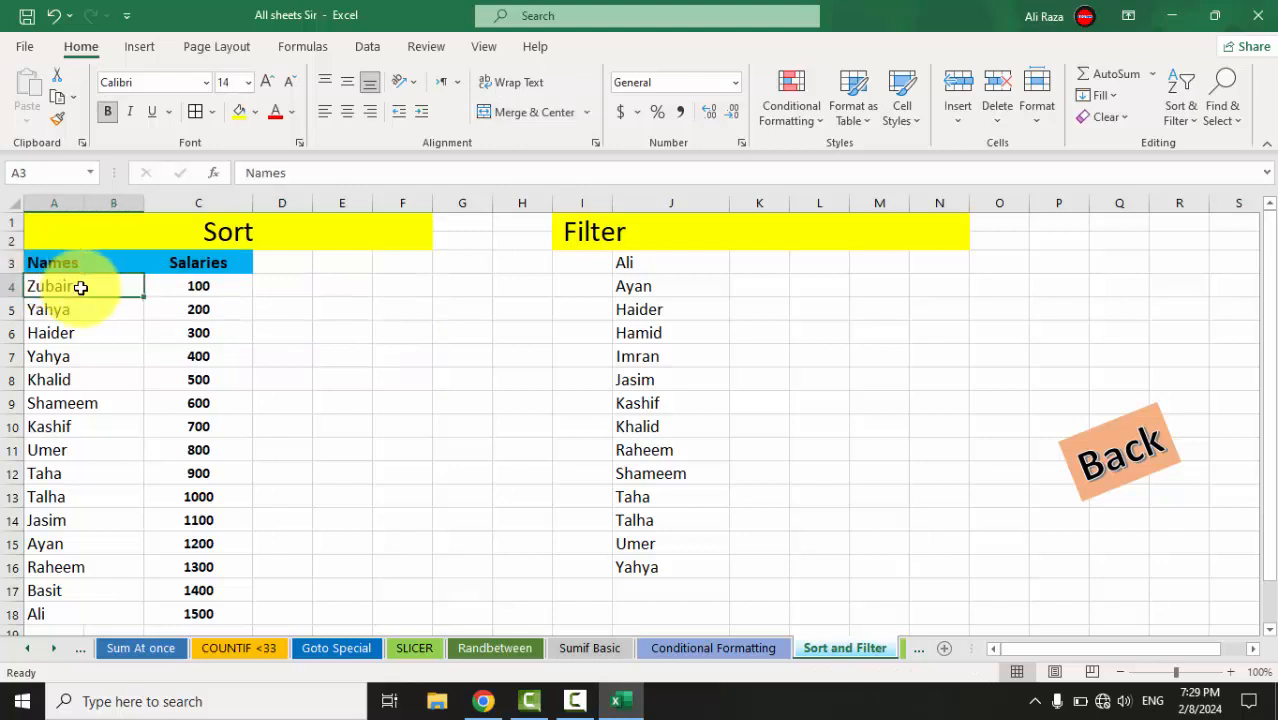
pyautogui.click(512, 119)
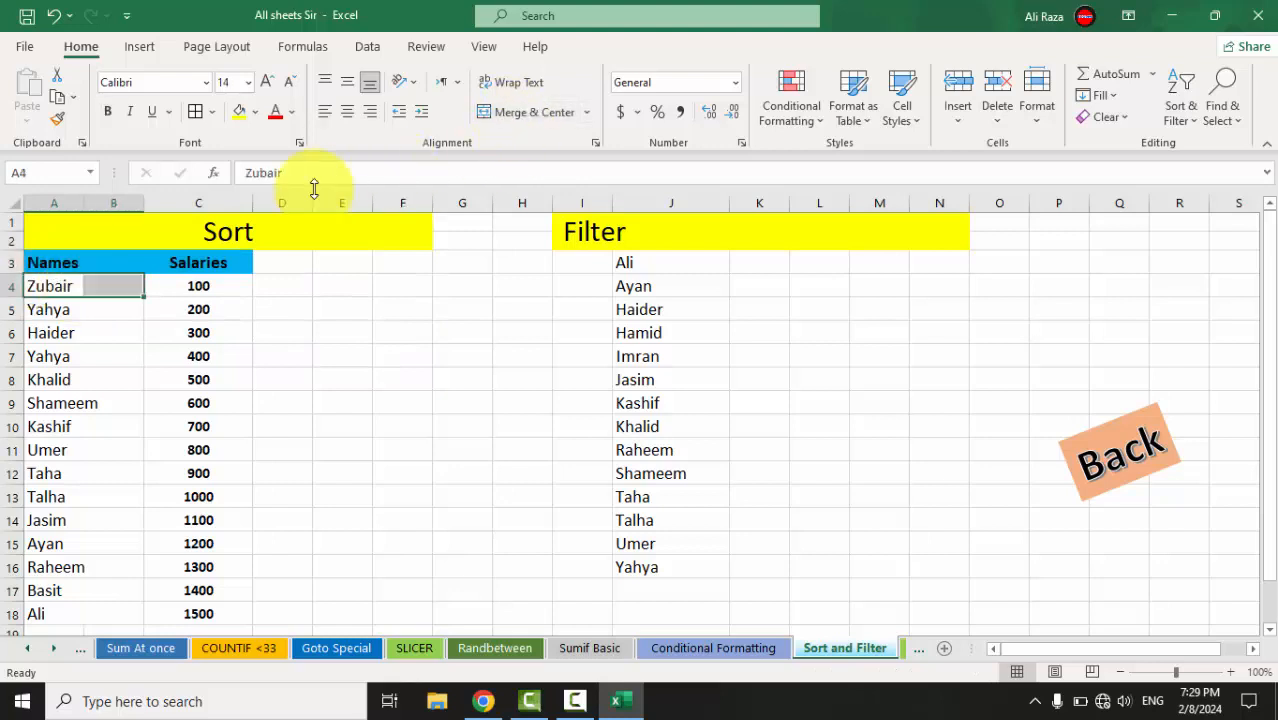
pyautogui.click(51, 286)
pyautogui.moveTo(80, 577); pyautogui.dragTo(70, 614)
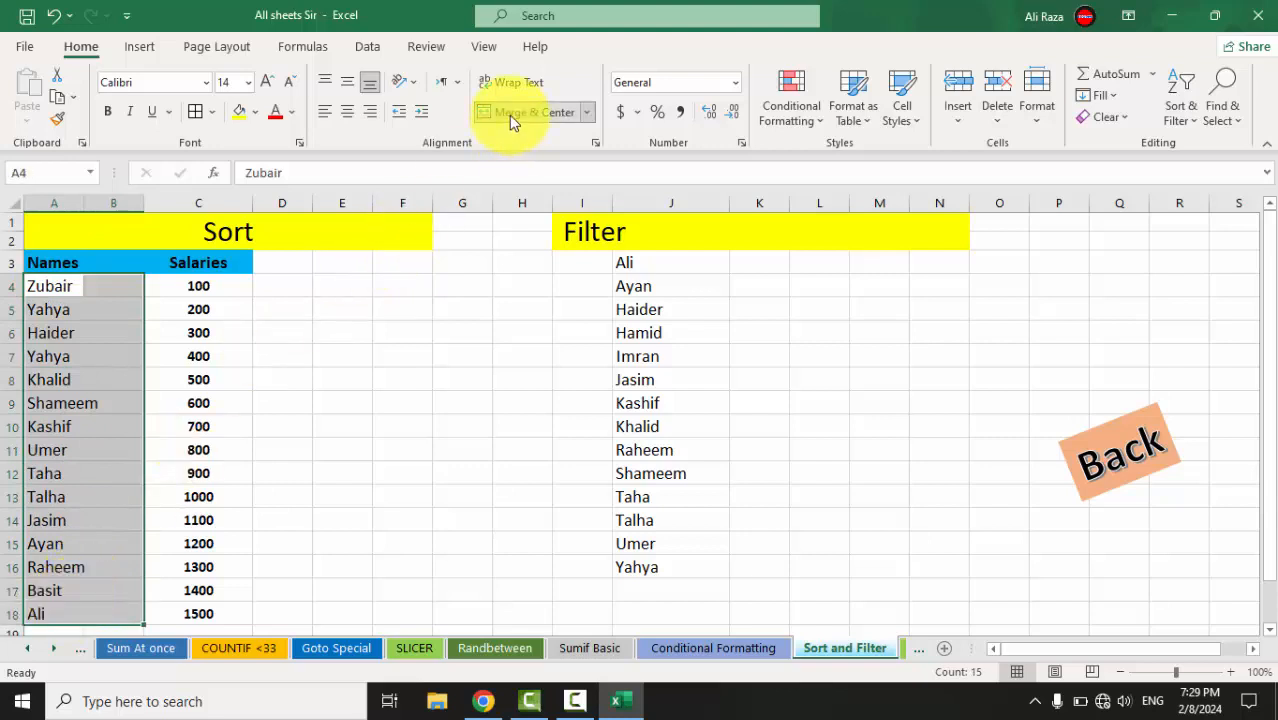
pyautogui.click(373, 380)
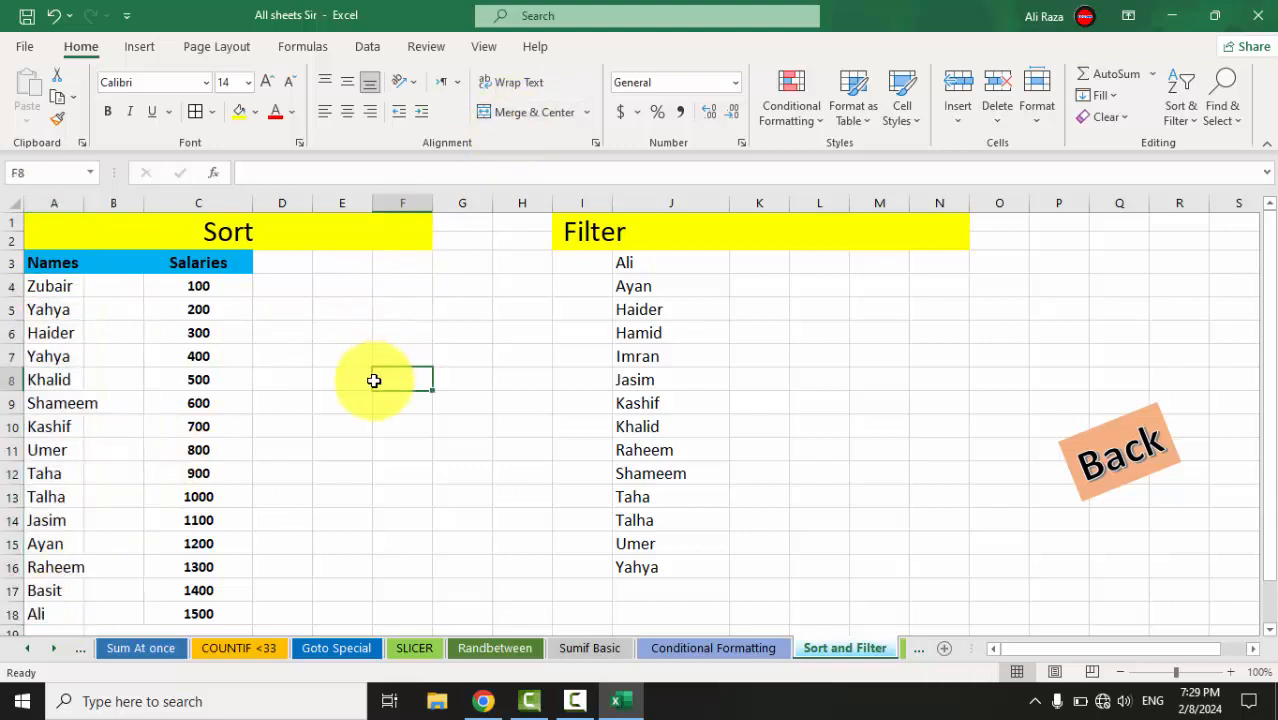
# Try again to sort the table from A to Z from the unmerged Names header in A3
pyautogui.click(45, 268)
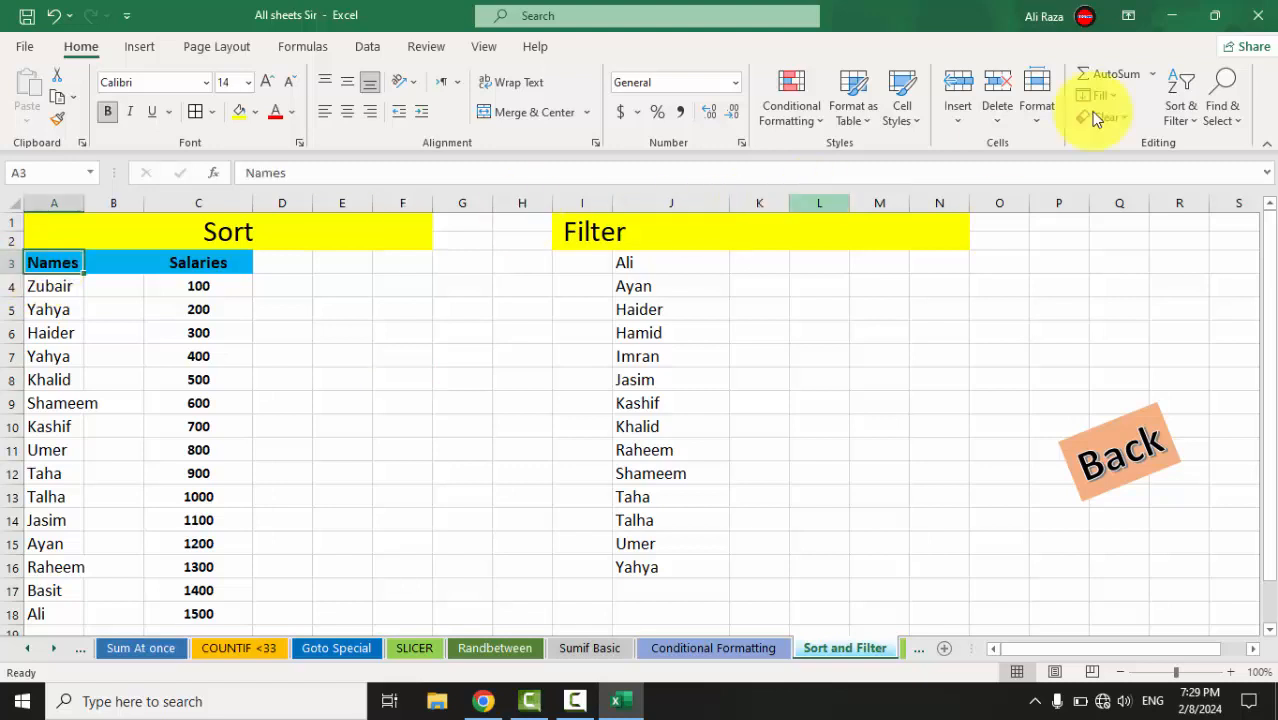
pyautogui.click(1190, 100)
pyautogui.click(1188, 152)
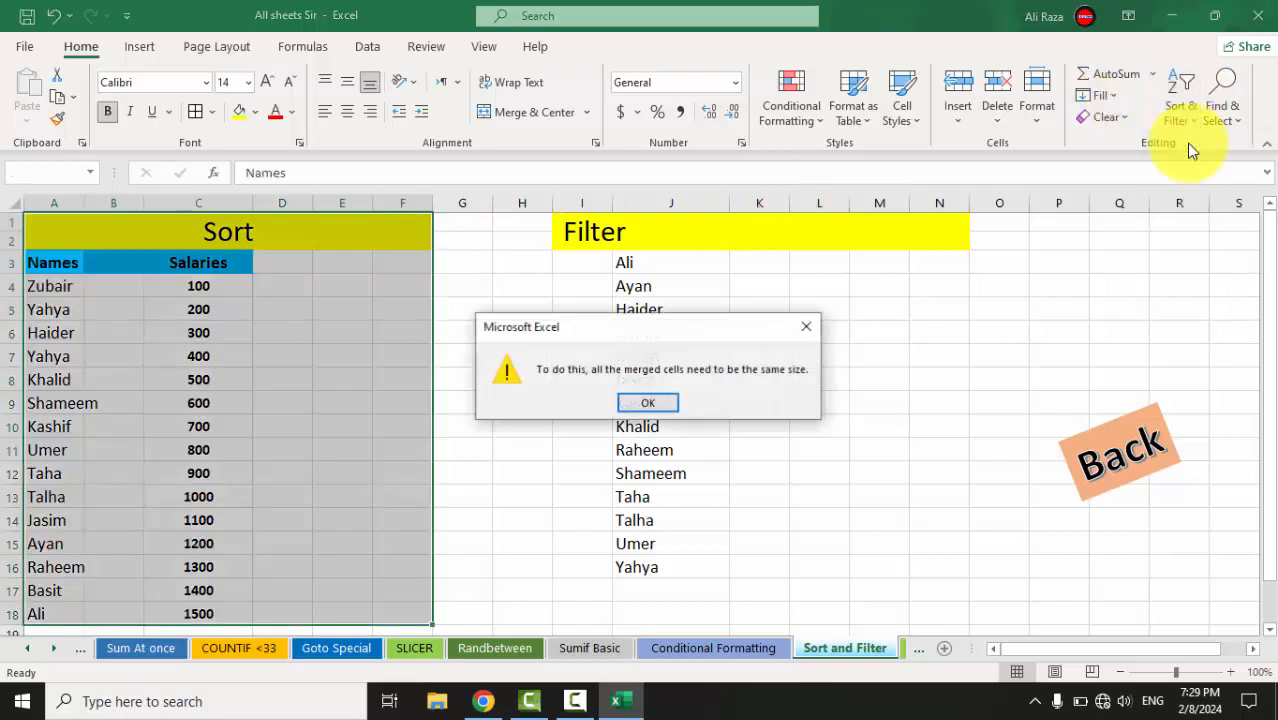
pyautogui.click(636, 410)
pyautogui.click(285, 376)
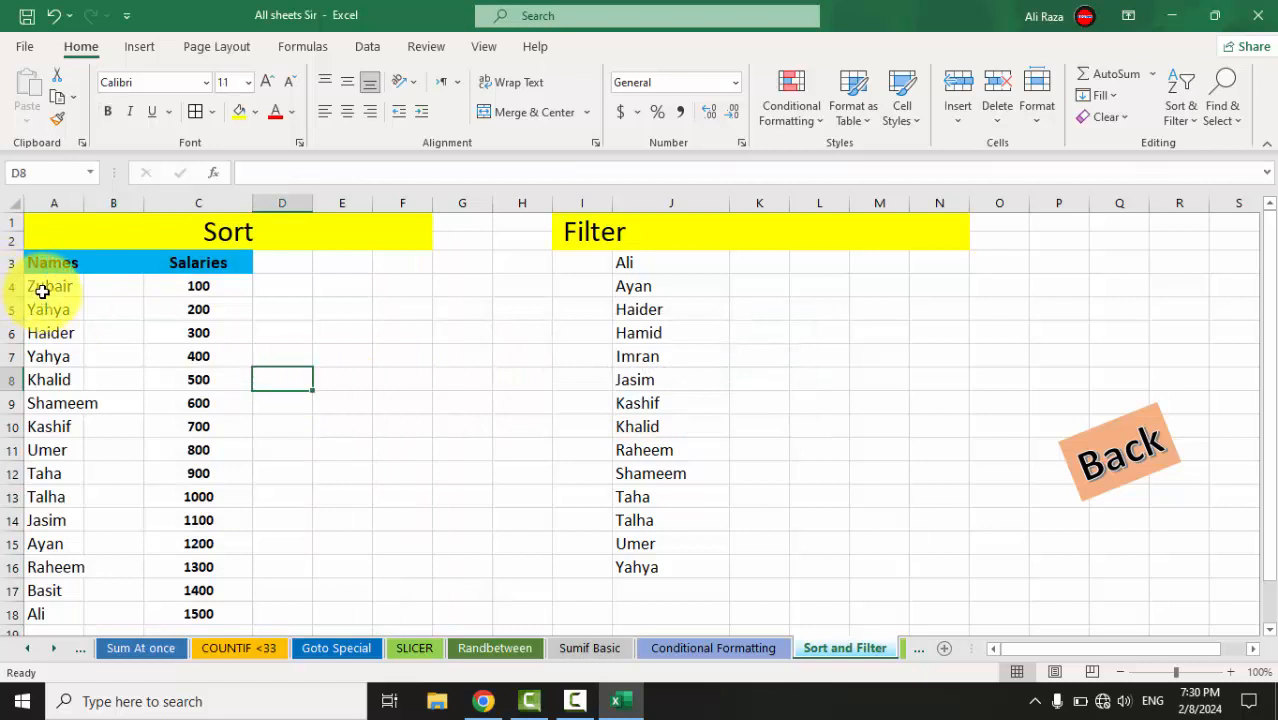
# Copy the names and salaries in A4:C18 into a new blank workbook, starting at cell E2
pyautogui.moveTo(42, 290); pyautogui.dragTo(197, 621)
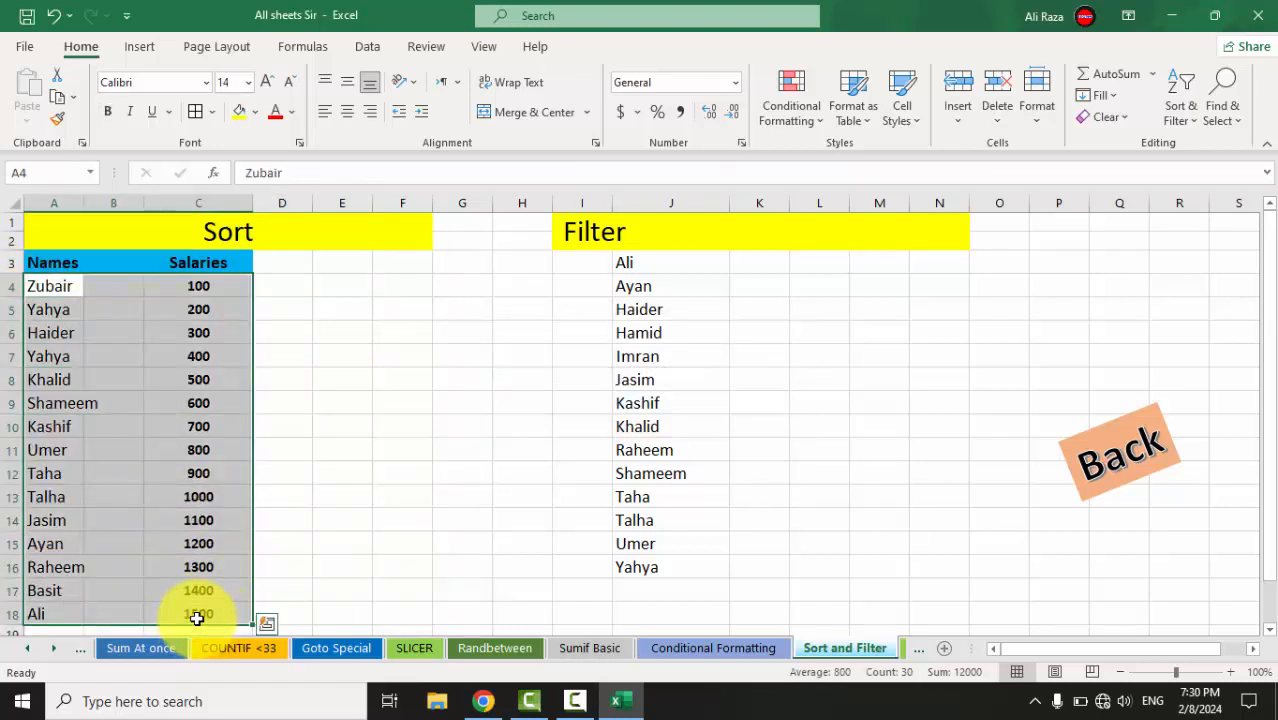
pyautogui.hotkey('ctrl', 'c')
pyautogui.hotkey('ctrl', 'n')
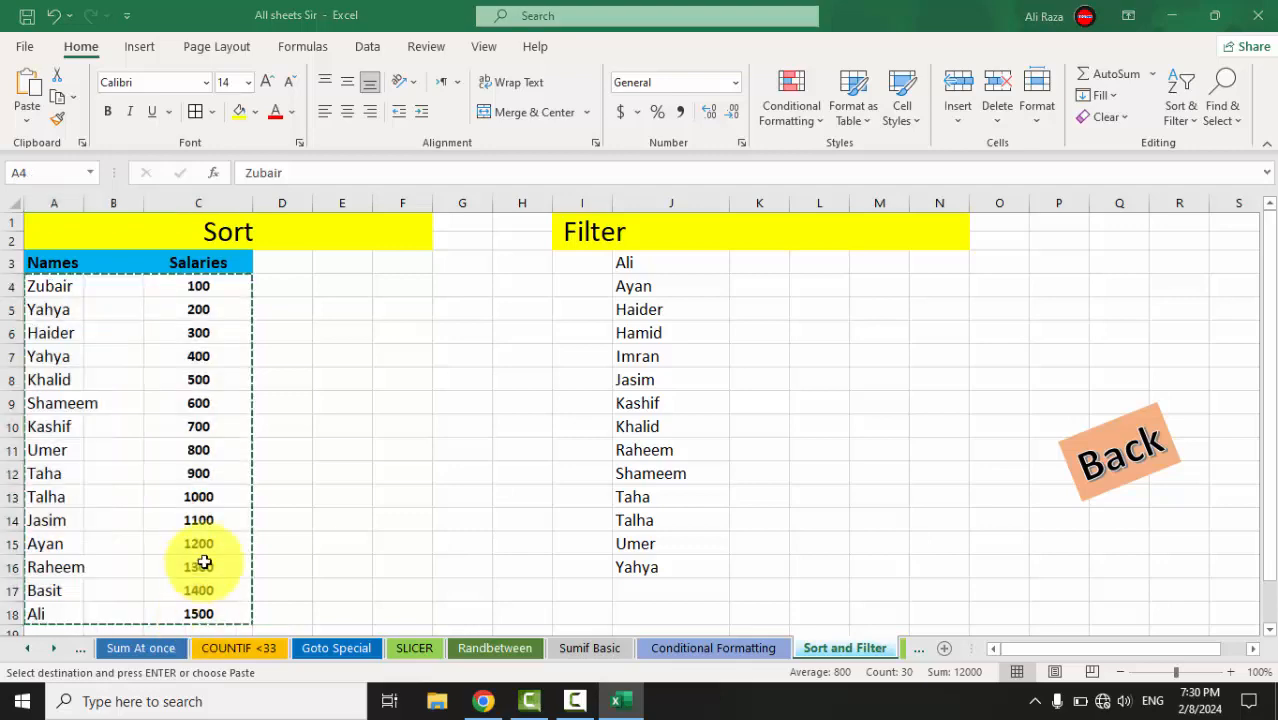
pyautogui.click(258, 279)
pyautogui.click(295, 238)
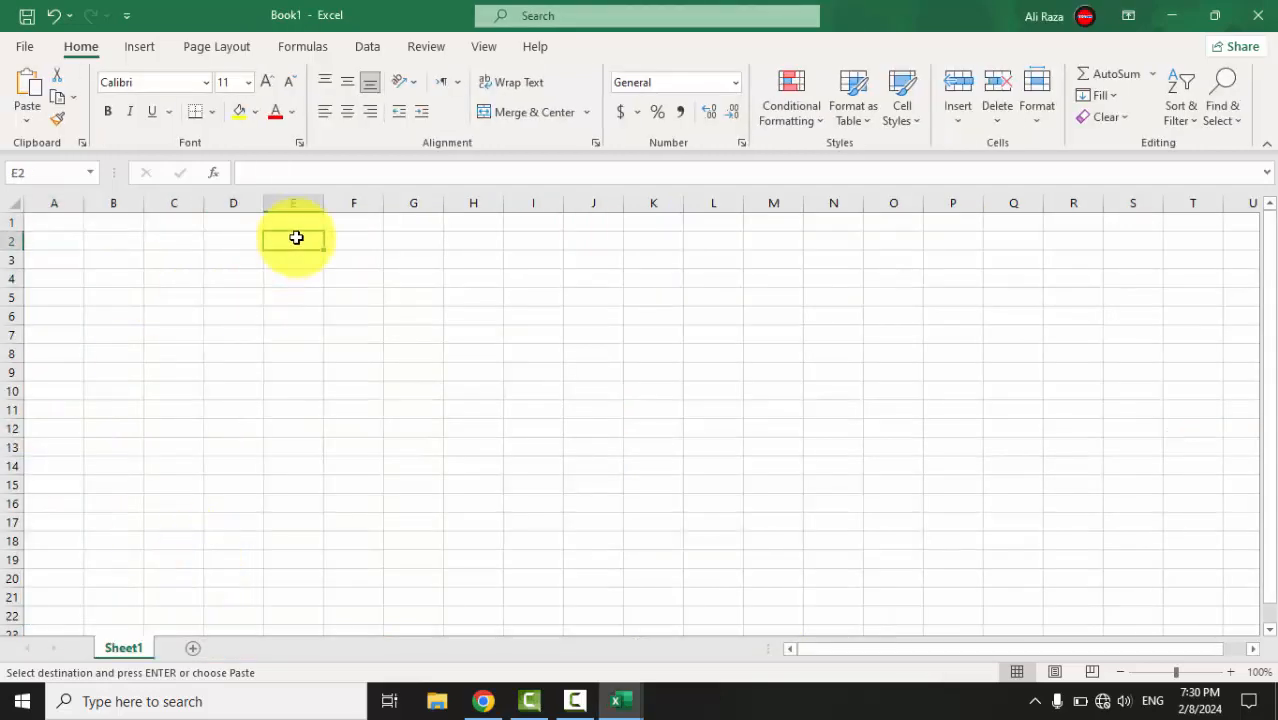
pyautogui.hotkey('ctrl', 'v')
pyautogui.click(540, 350)
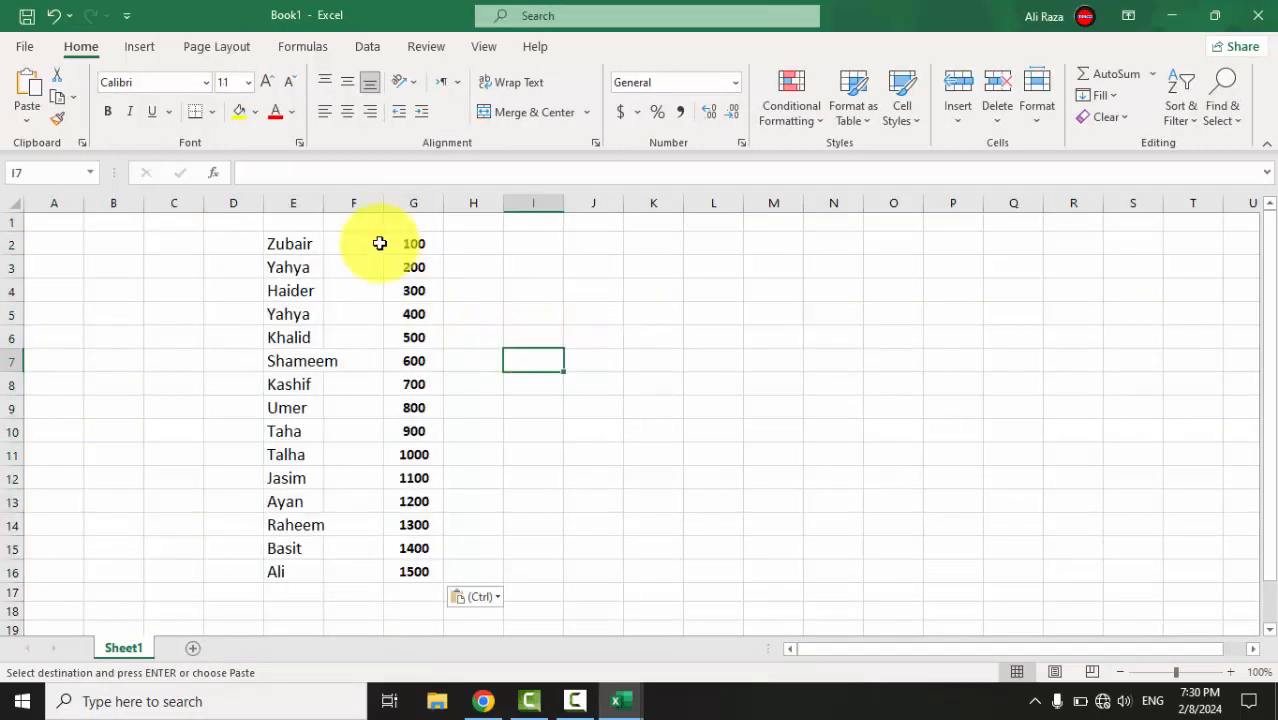
# Widen column E to fit the names and move the salaries from G2:G16 to F2:F16
pyautogui.moveTo(416, 252); pyautogui.dragTo(414, 314)
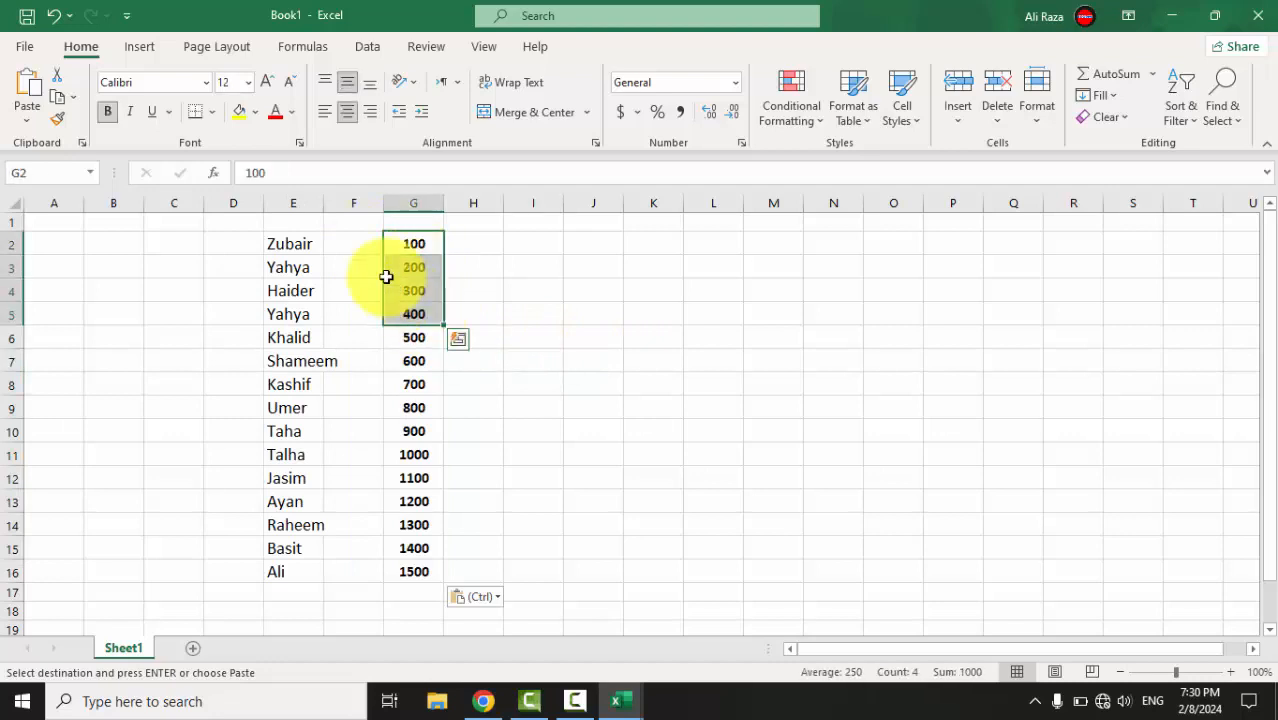
pyautogui.moveTo(323, 203); pyautogui.dragTo(373, 207)
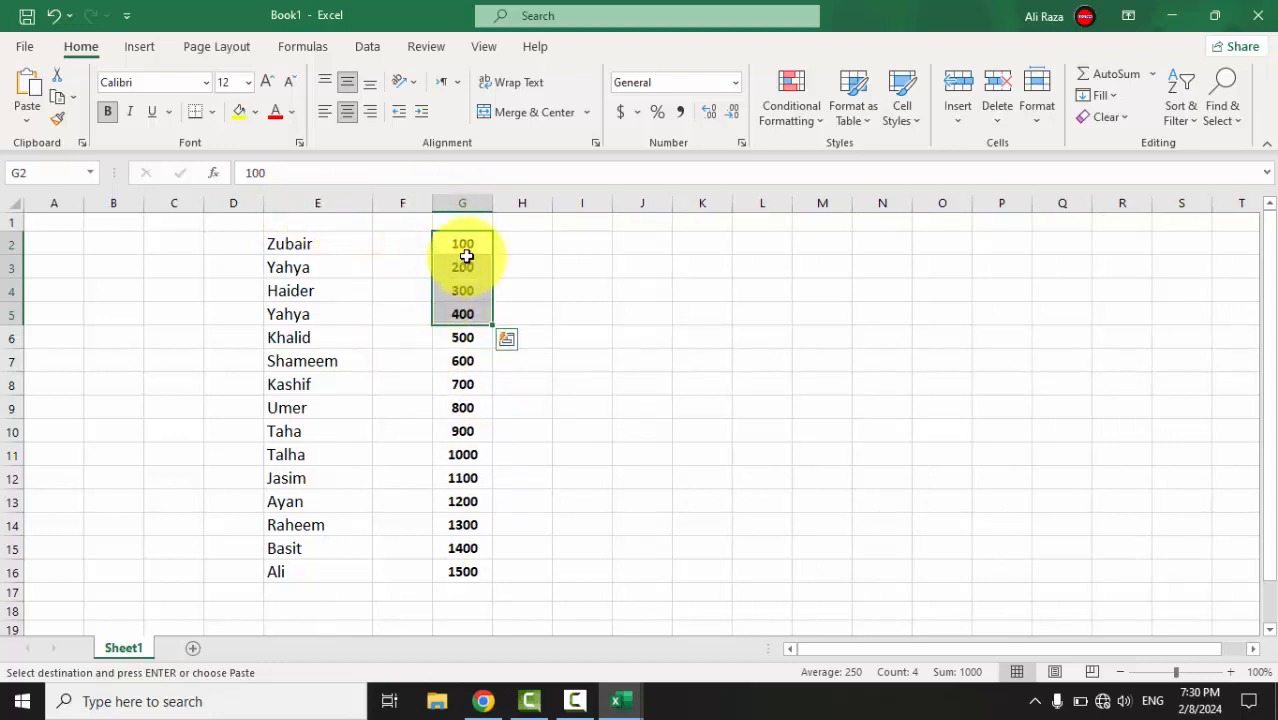
pyautogui.moveTo(468, 244); pyautogui.dragTo(407, 541)
pyautogui.click(563, 446)
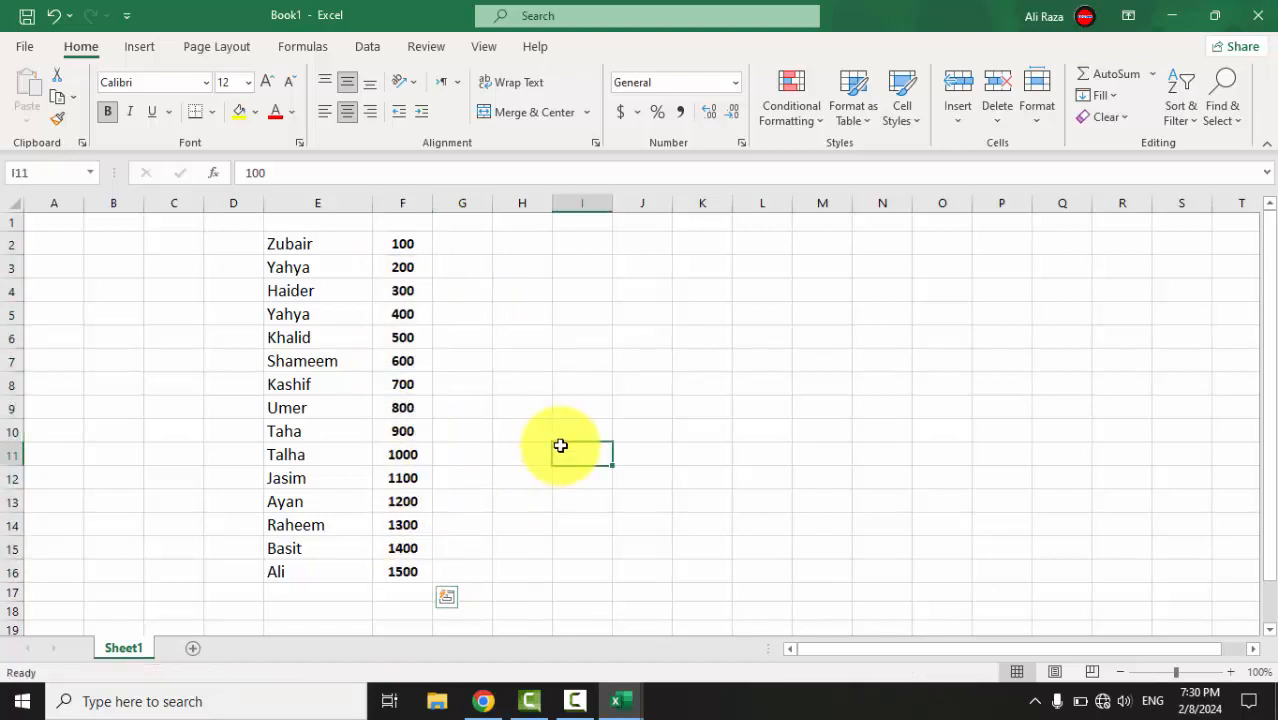
# Enter the header Names in cell E1 above the copied names
pyautogui.click(340, 223)
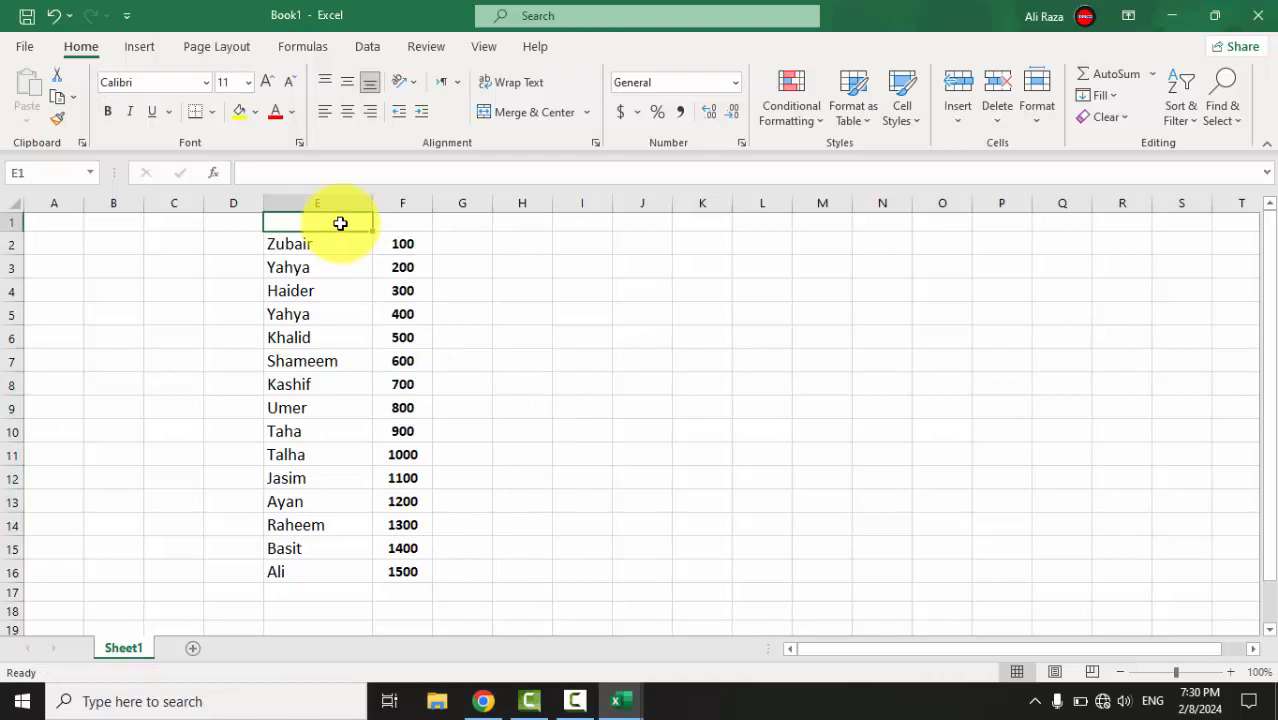
pyautogui.write('Names')
pyautogui.press('Return')
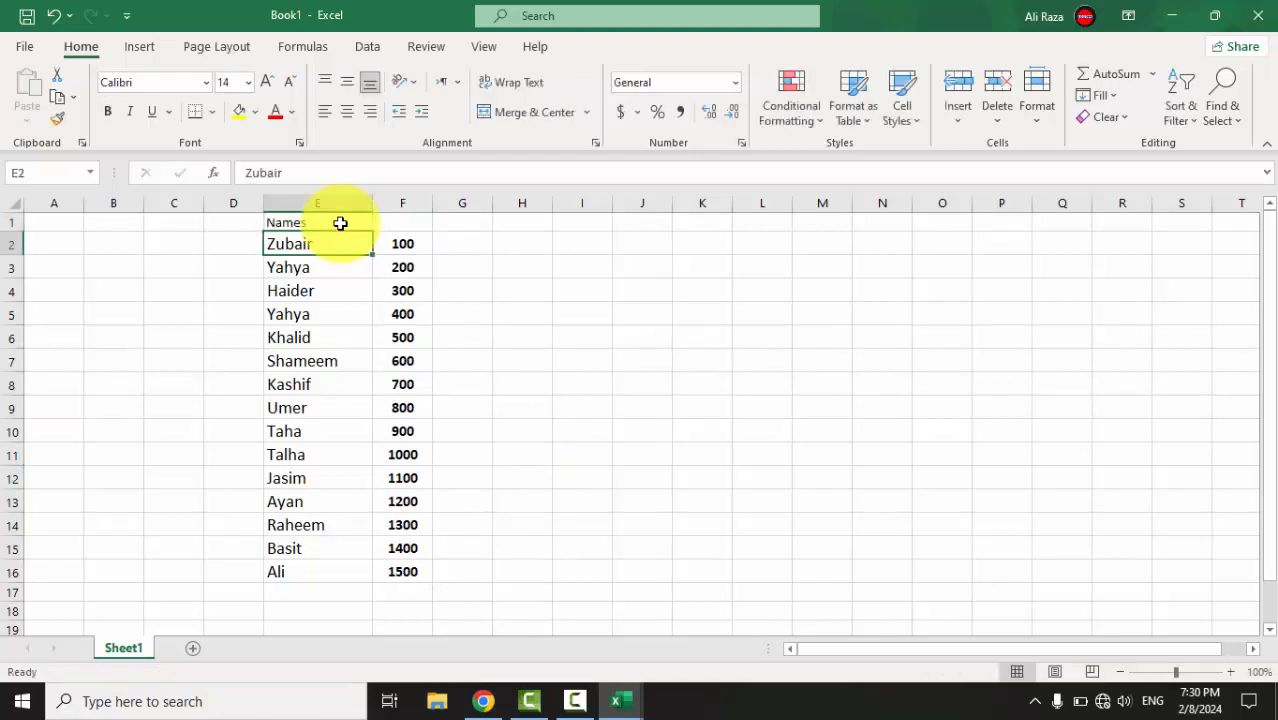
# Sort the names together with their salaries from A to Z, starting from the Names header in E1
pyautogui.click(297, 228)
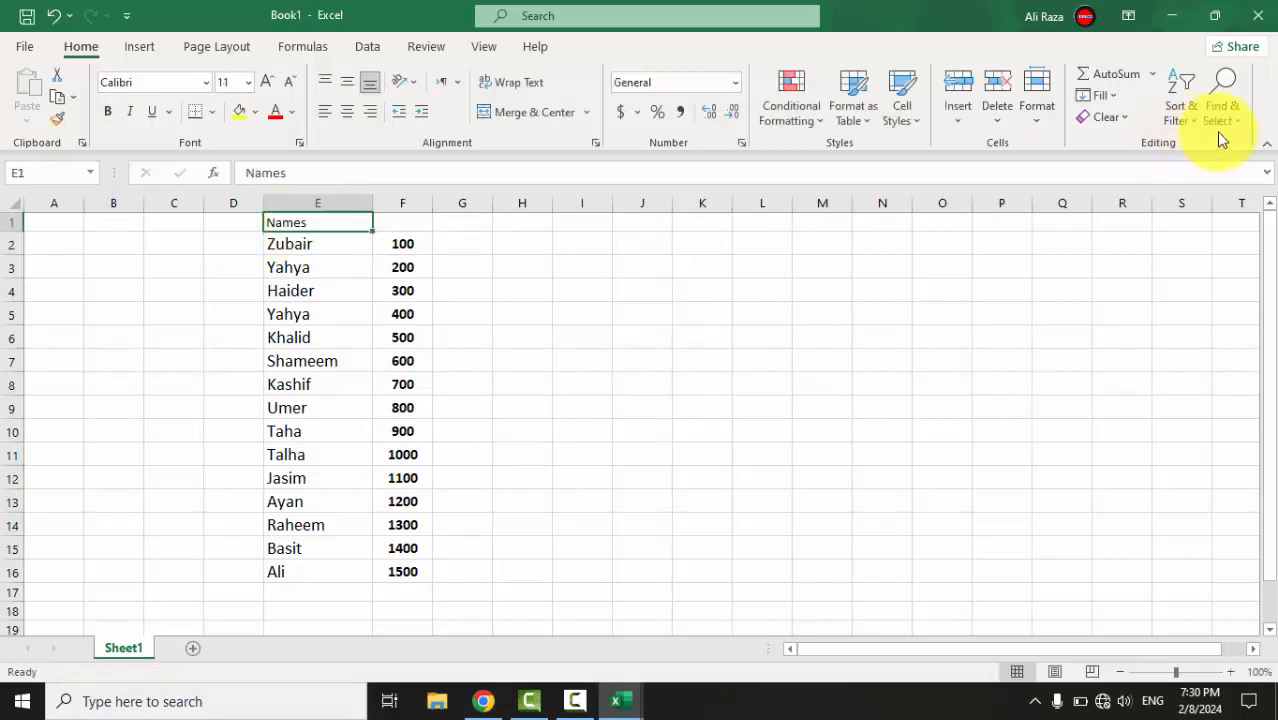
pyautogui.click(1185, 112)
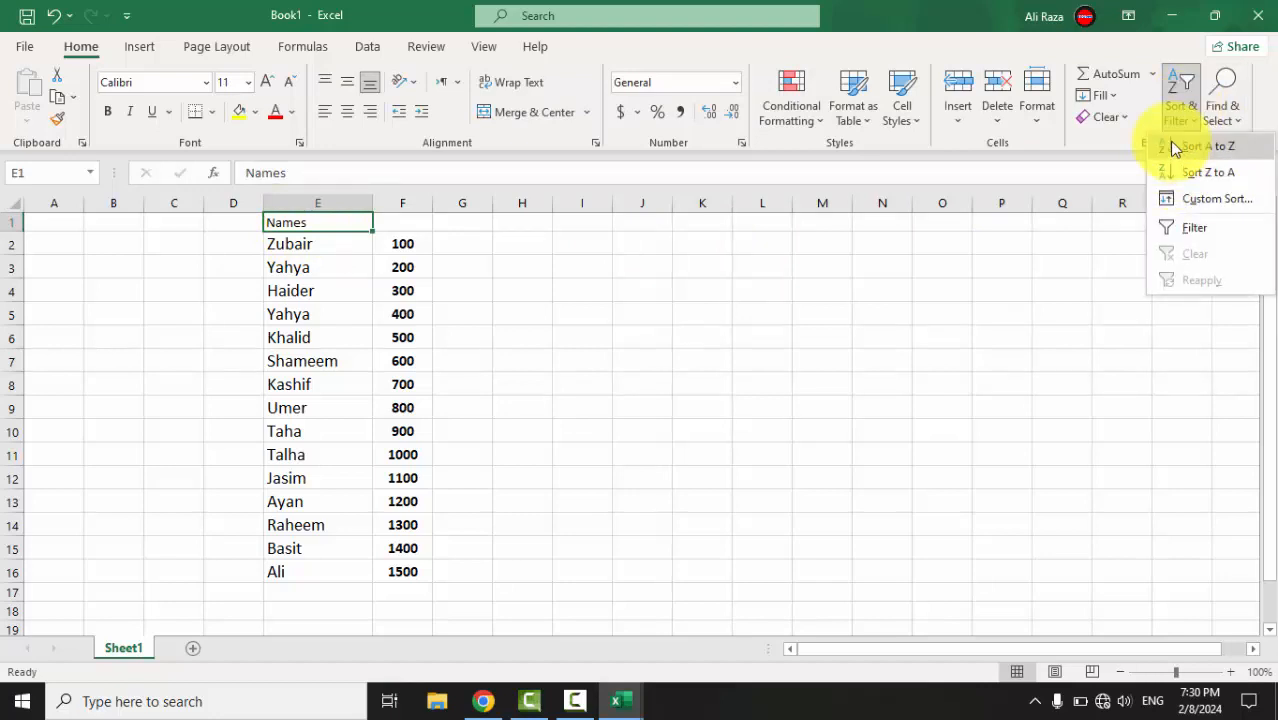
pyautogui.click(1168, 145)
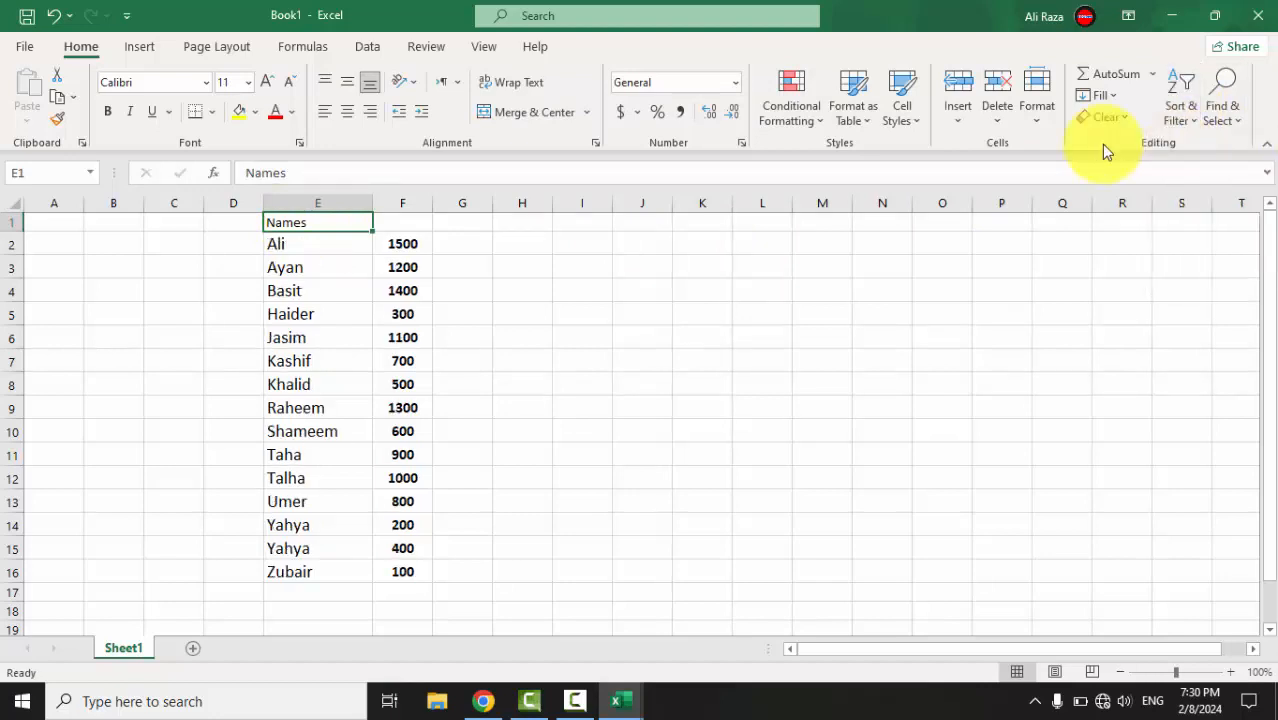
# Compare the sorted names in column E with their salaries in column F, including the first and last rows
pyautogui.click(312, 571)
pyautogui.click(386, 575)
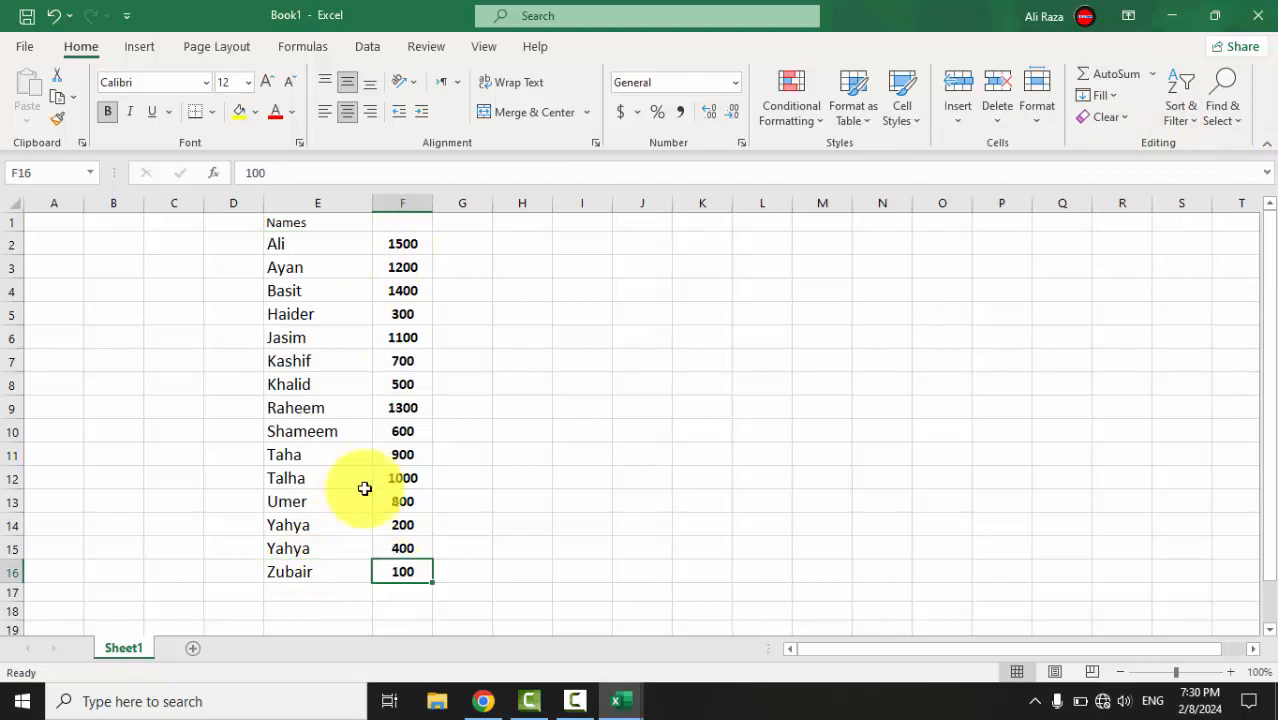
pyautogui.moveTo(307, 244); pyautogui.dragTo(385, 245)
pyautogui.click(391, 245)
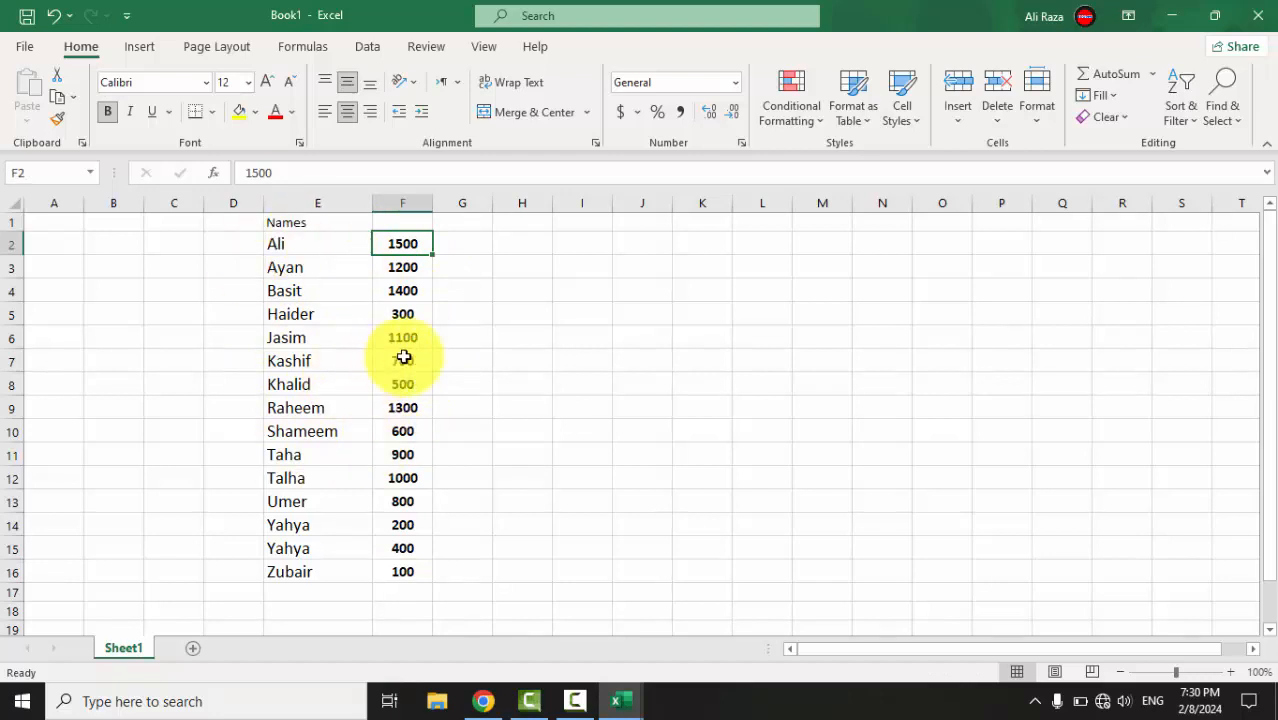
pyautogui.moveTo(321, 249); pyautogui.dragTo(308, 542)
pyautogui.scroll(1, 308, 542)
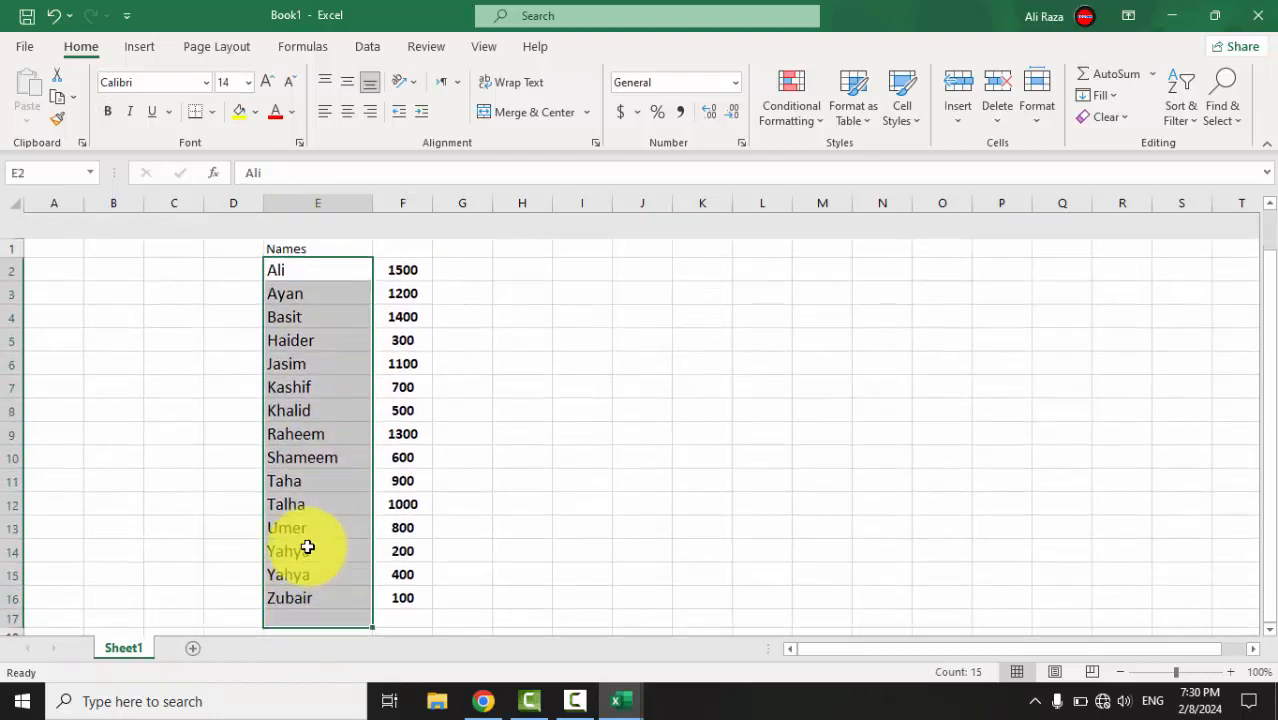
pyautogui.click(305, 220)
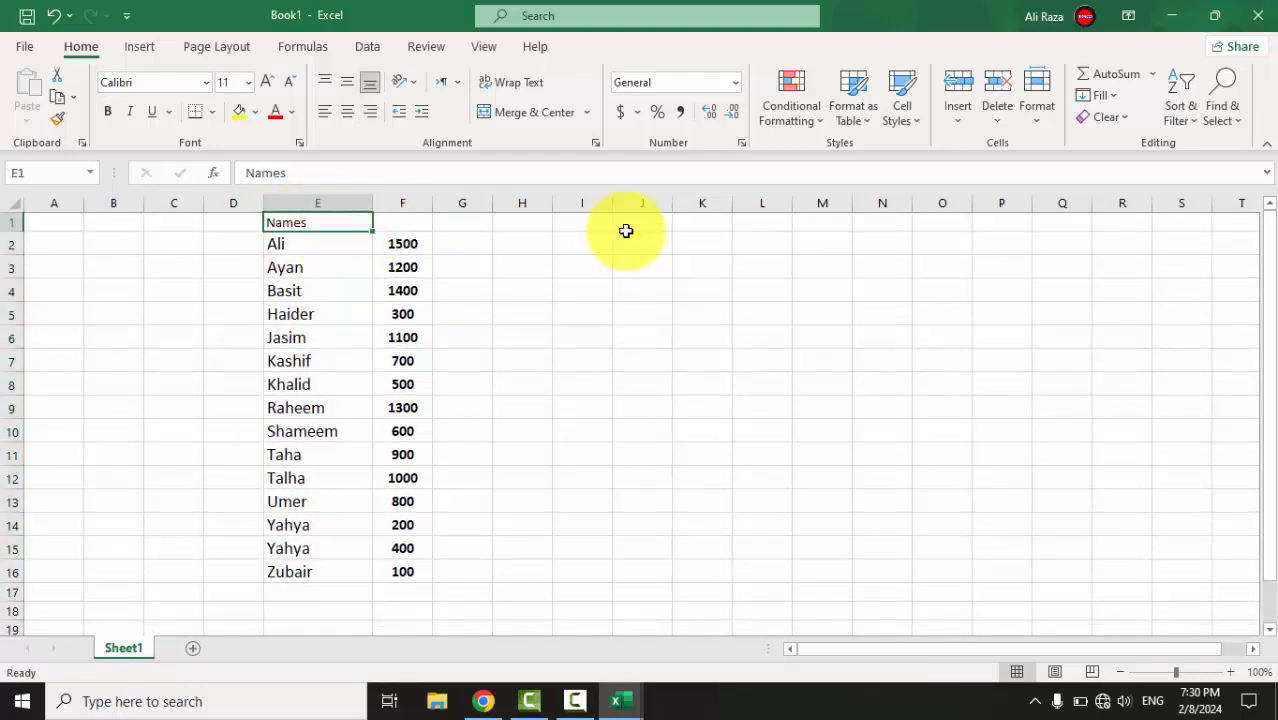
pyautogui.click(870, 390)
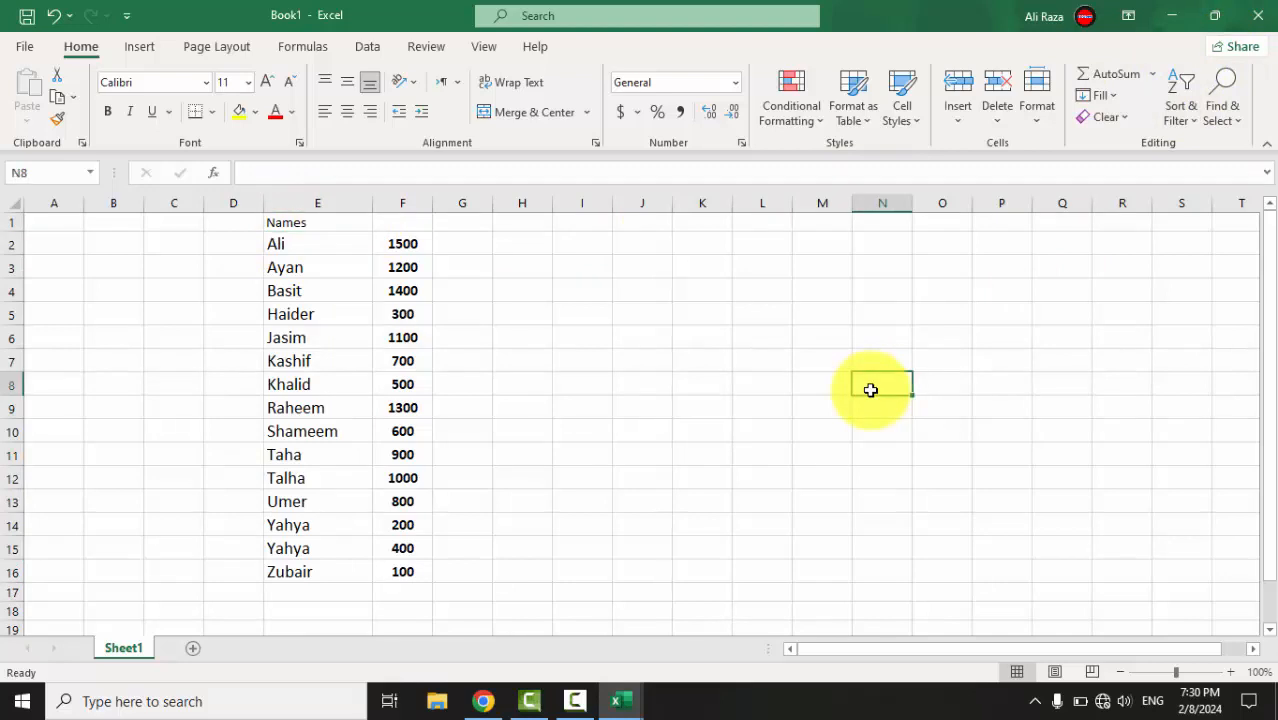
# Close the new workbook without saving it and select J3, the first name under Filter in the practice workbook
pyautogui.click(1258, 12)
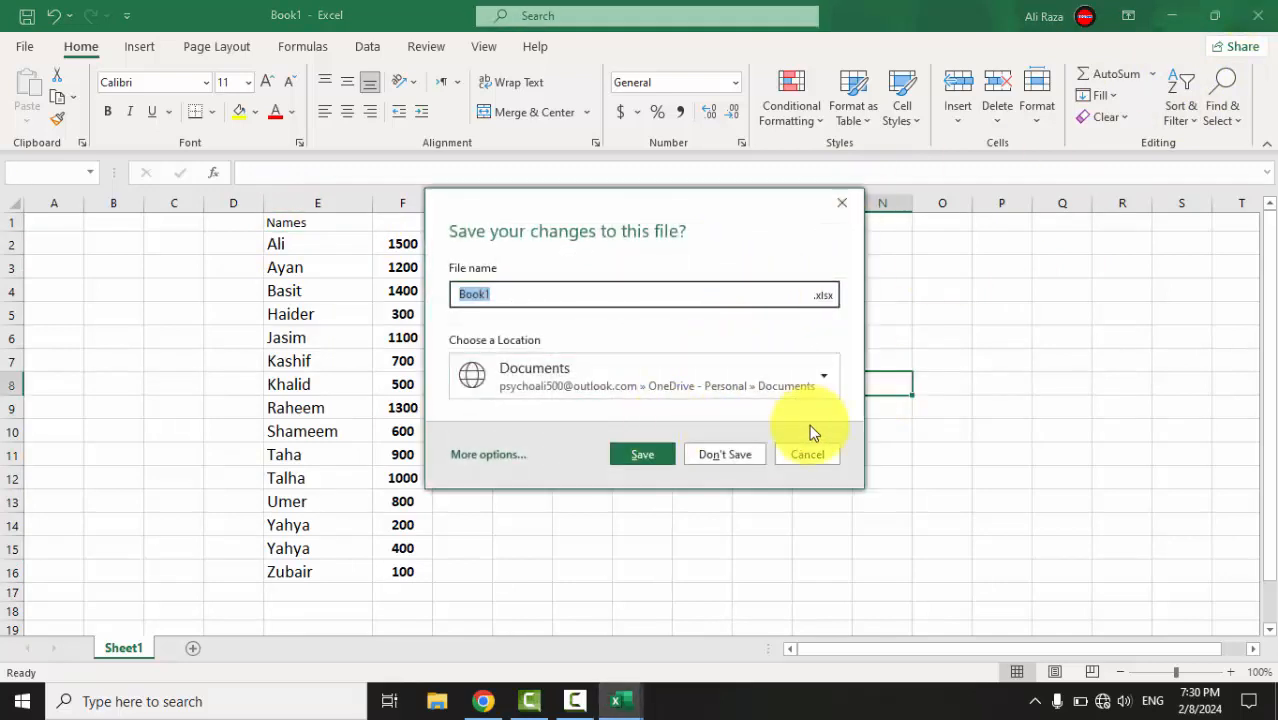
pyautogui.click(753, 460)
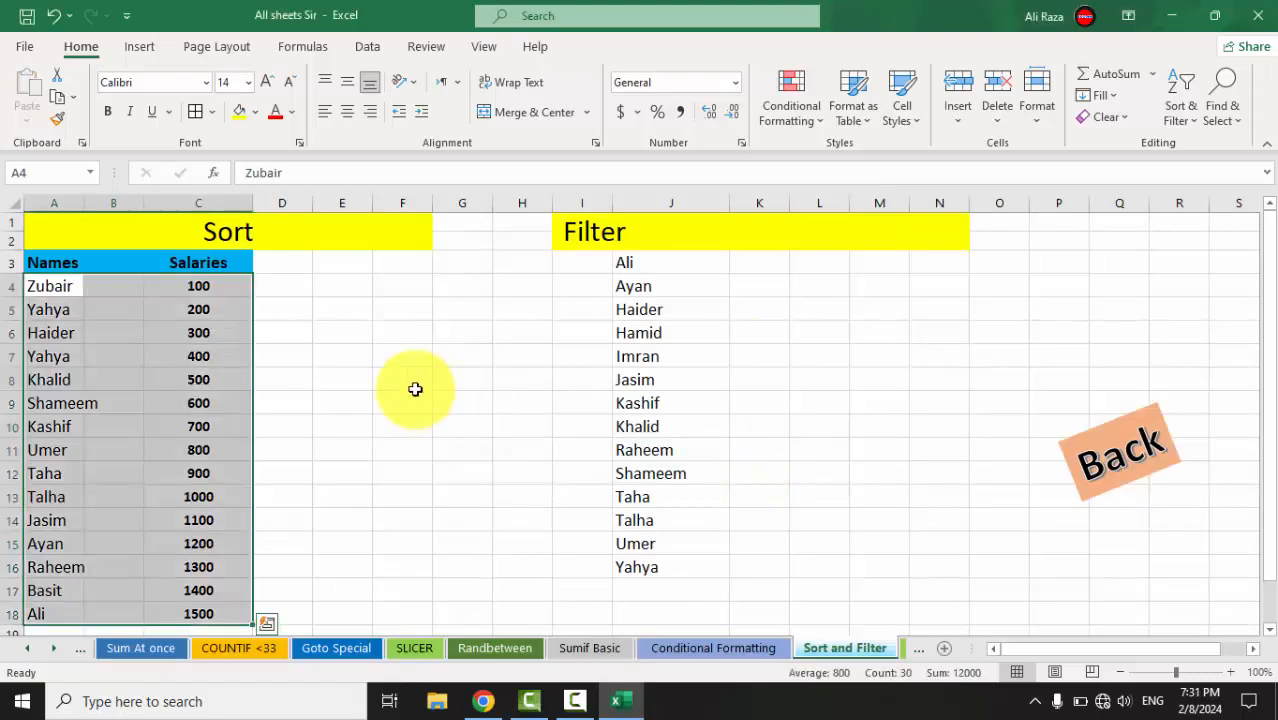
pyautogui.click(652, 268)
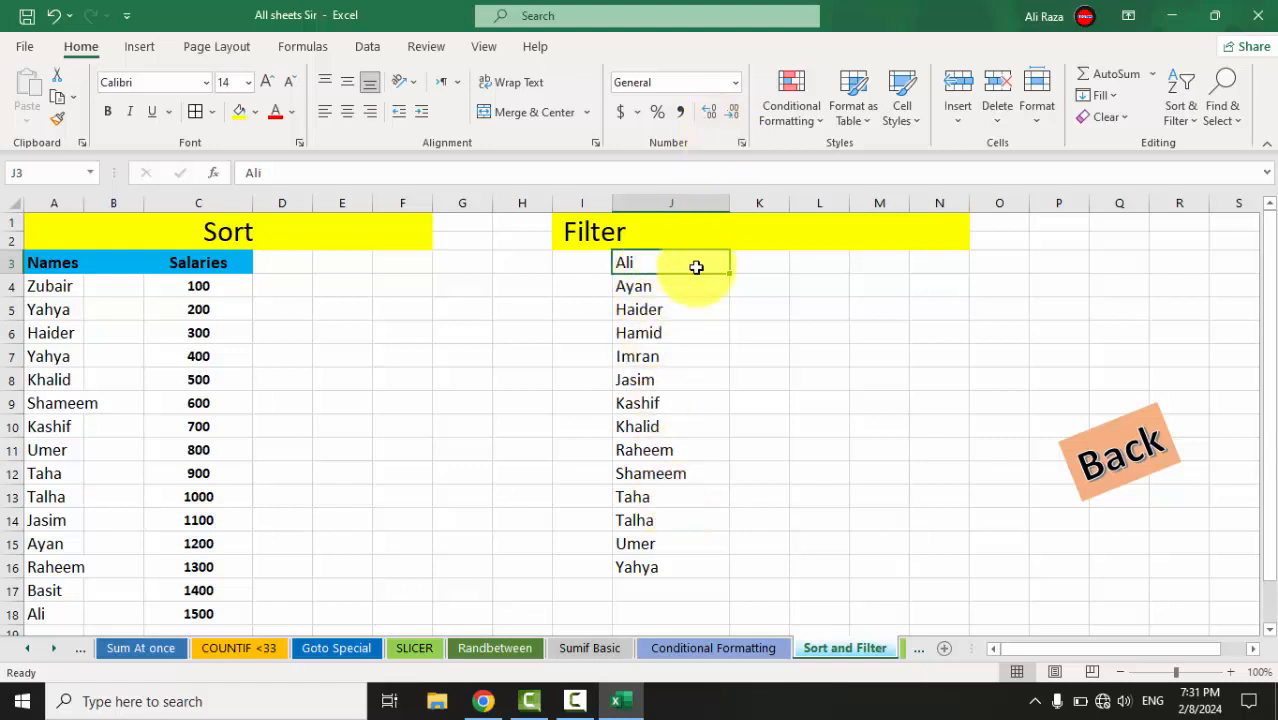
pyautogui.moveTo(675, 272)
pyautogui.mouseDown()
pyautogui.moveTo(666, 457)
pyautogui.moveTo(678, 277)
pyautogui.mouseUp()
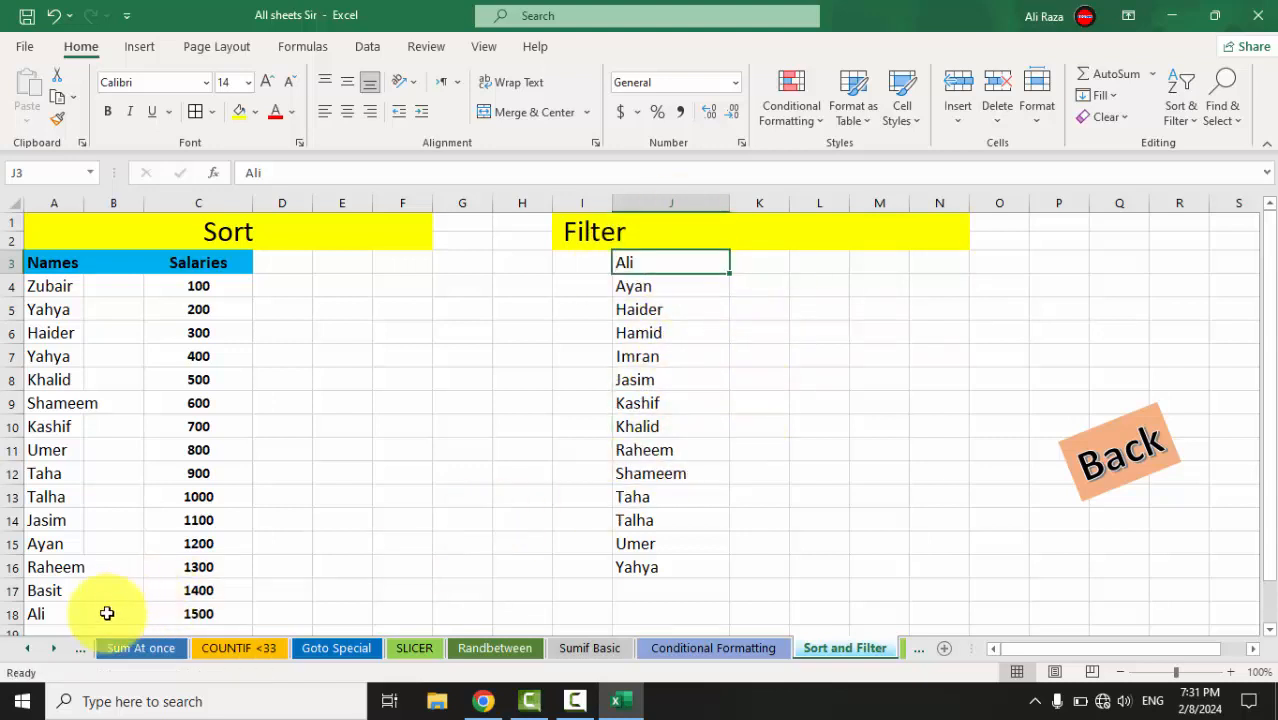
# Switch from the Sort and Filter sheet to the Marksheet sheet
pyautogui.click(25, 650)
pyautogui.click(25, 650)
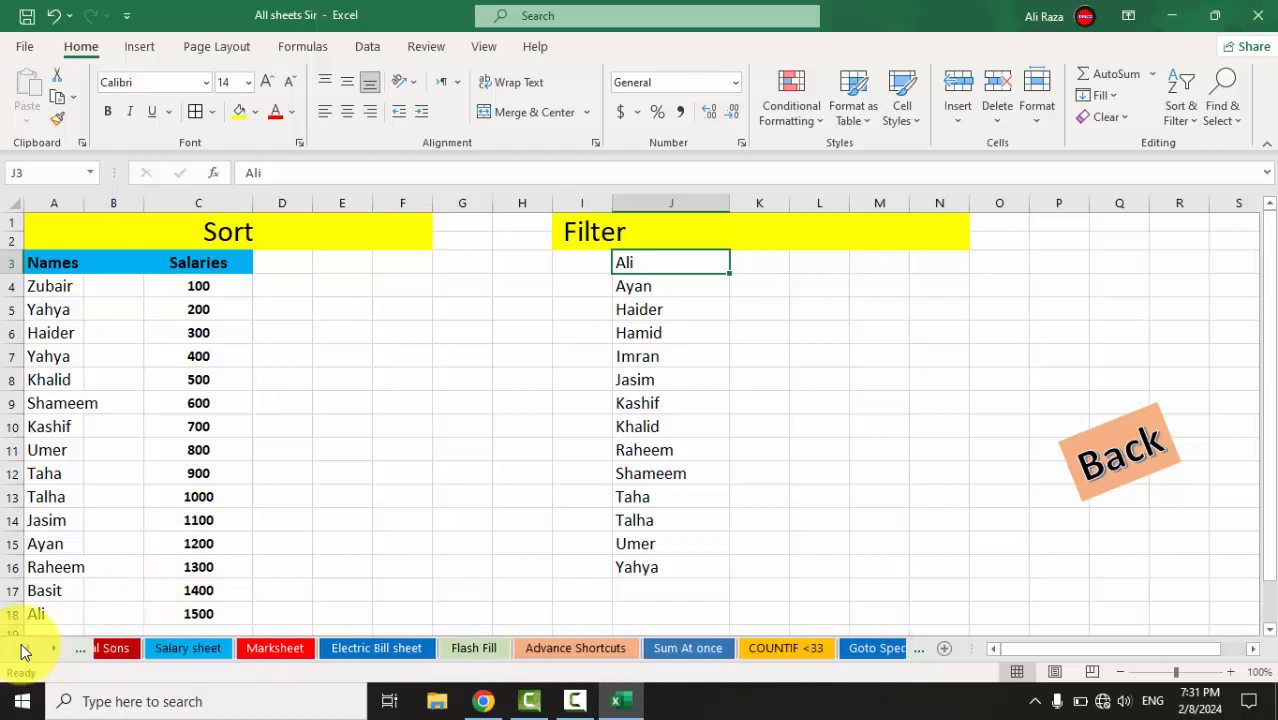
pyautogui.click(434, 651)
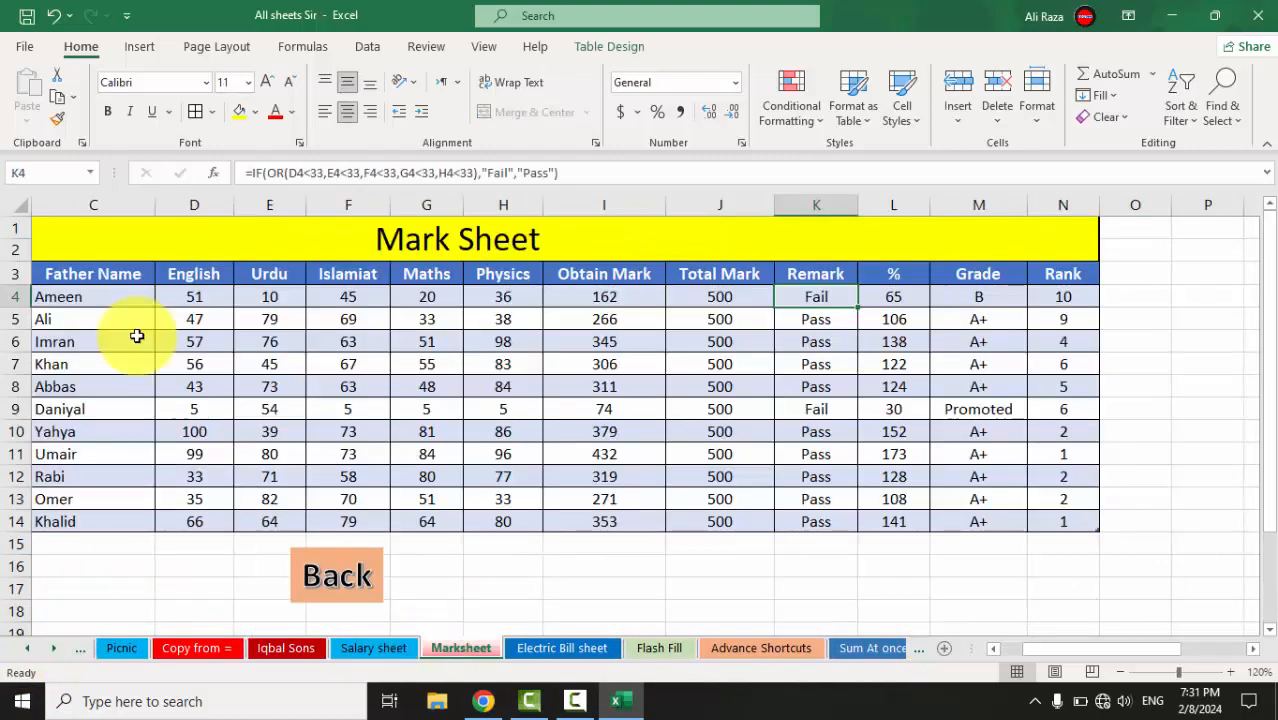
# Turn on filtering for the Mark Sheet table's header row, C3:N3, from Father Name to Rank
pyautogui.moveTo(63, 277); pyautogui.dragTo(1116, 280)
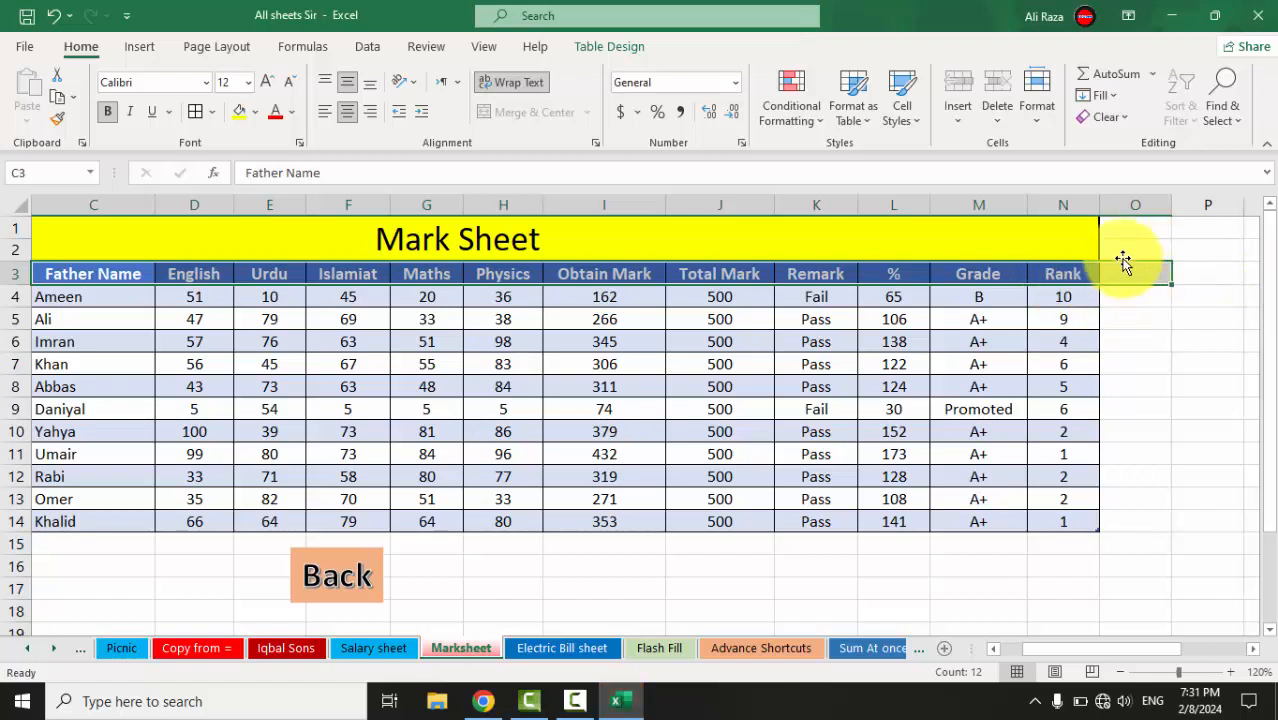
pyautogui.moveTo(192, 338); pyautogui.dragTo(131, 265)
pyautogui.click(132, 267)
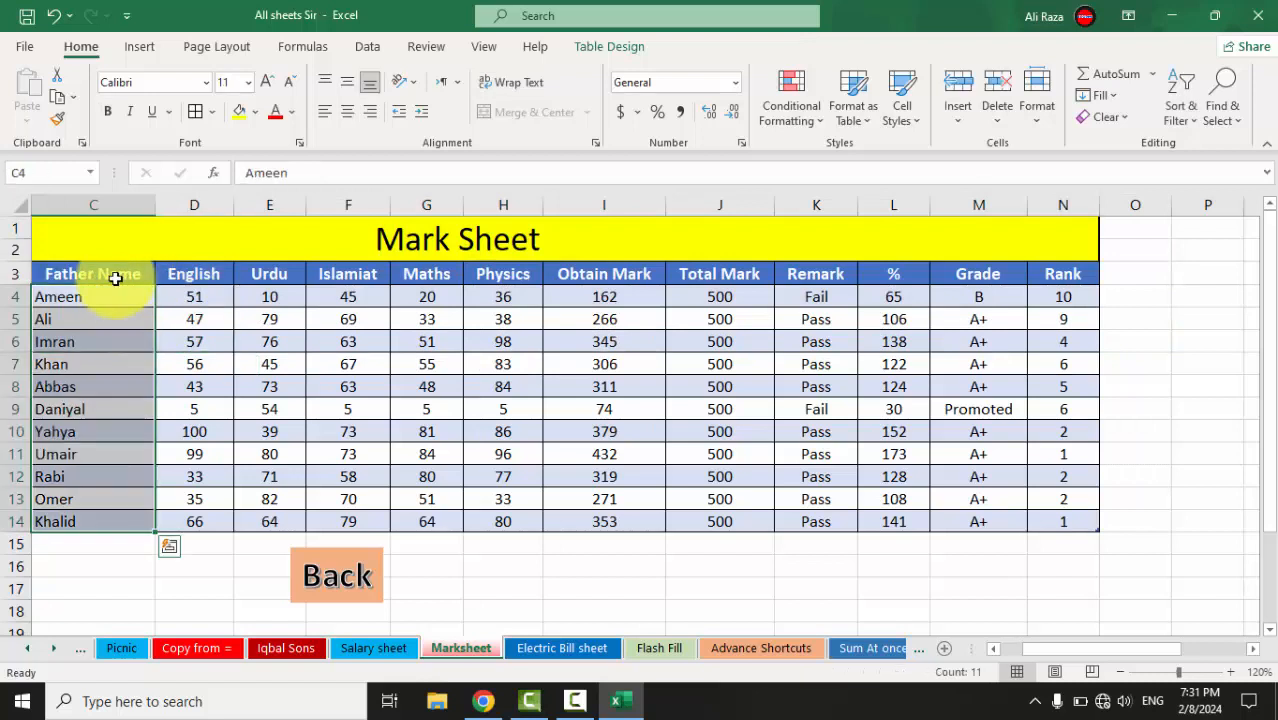
pyautogui.click(104, 277)
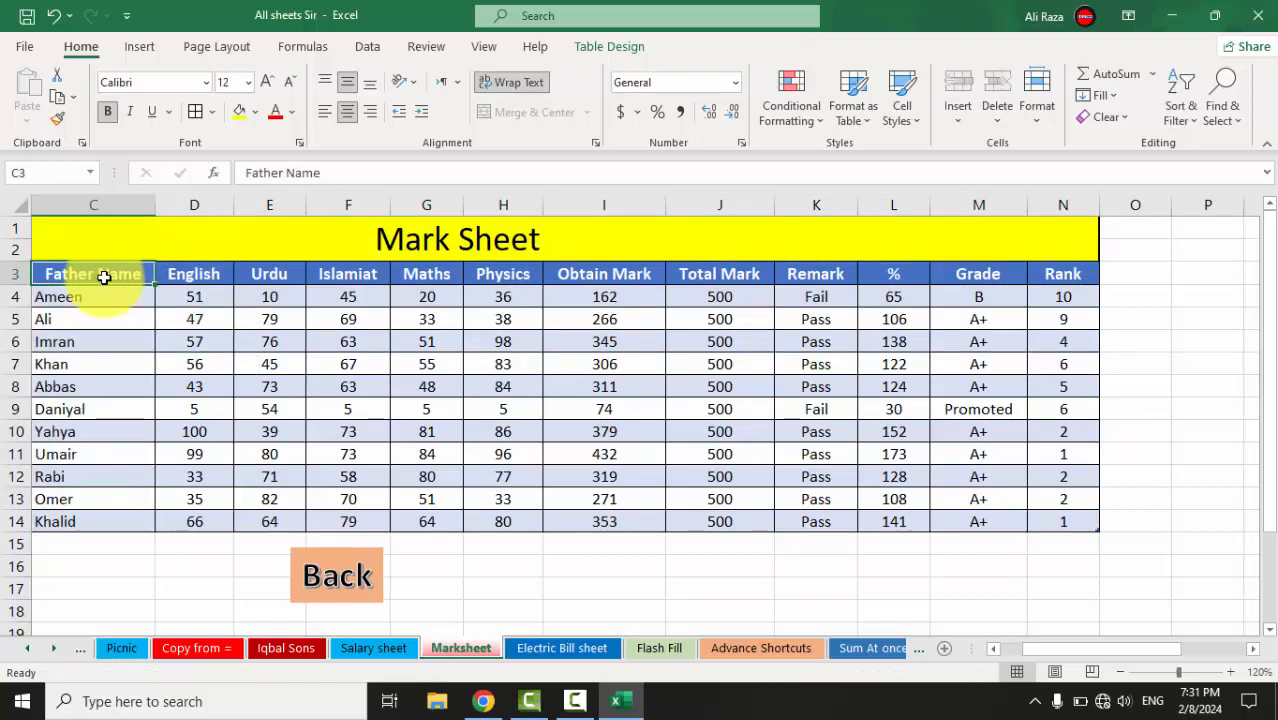
pyautogui.hotkey('shift', 'Right')
pyautogui.hotkey('shift', 'Right')
pyautogui.hotkey('shift', 'Right')
pyautogui.hotkey('shift', 'Right')
pyautogui.hotkey('shift', 'Right')
pyautogui.hotkey('shift', 'Right')
pyautogui.hotkey('shift', 'Right')
pyautogui.hotkey('shift', 'Right')
pyautogui.hotkey('shift', 'Right')
pyautogui.hotkey('shift', 'Right')
pyautogui.hotkey('shift', 'Right')
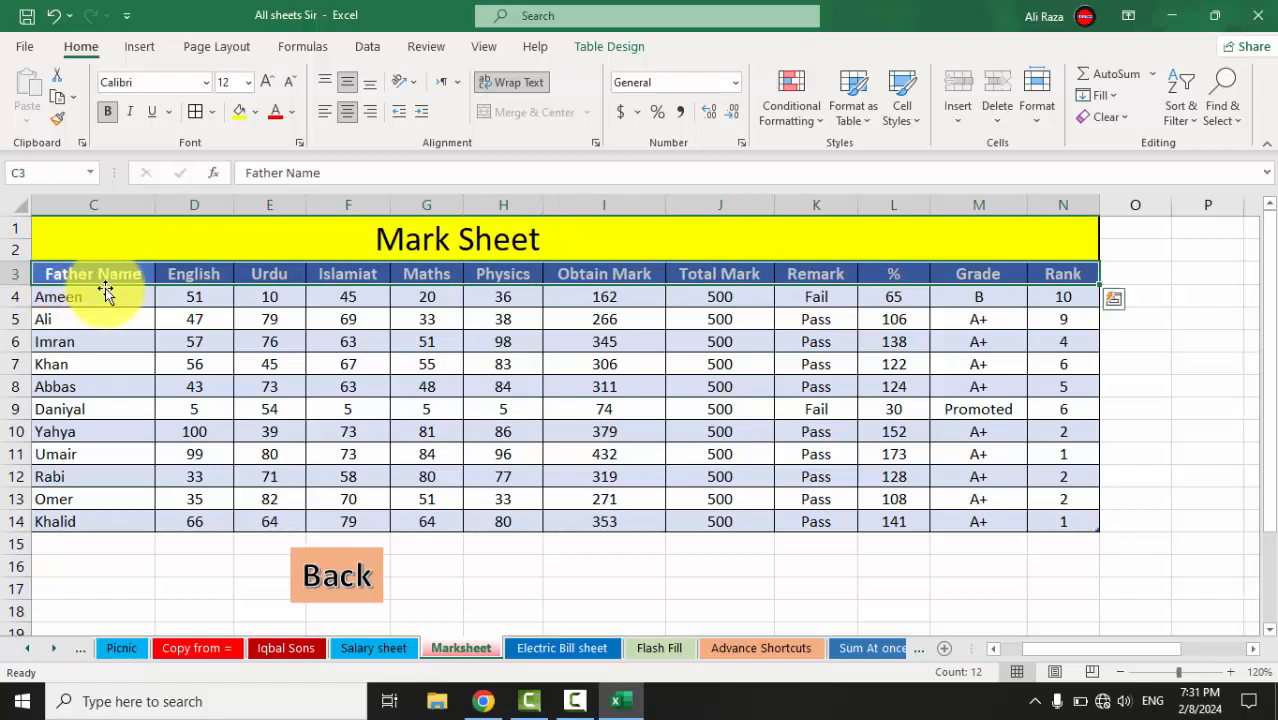
pyautogui.hotkey('ctrl', 'shift', 'l')
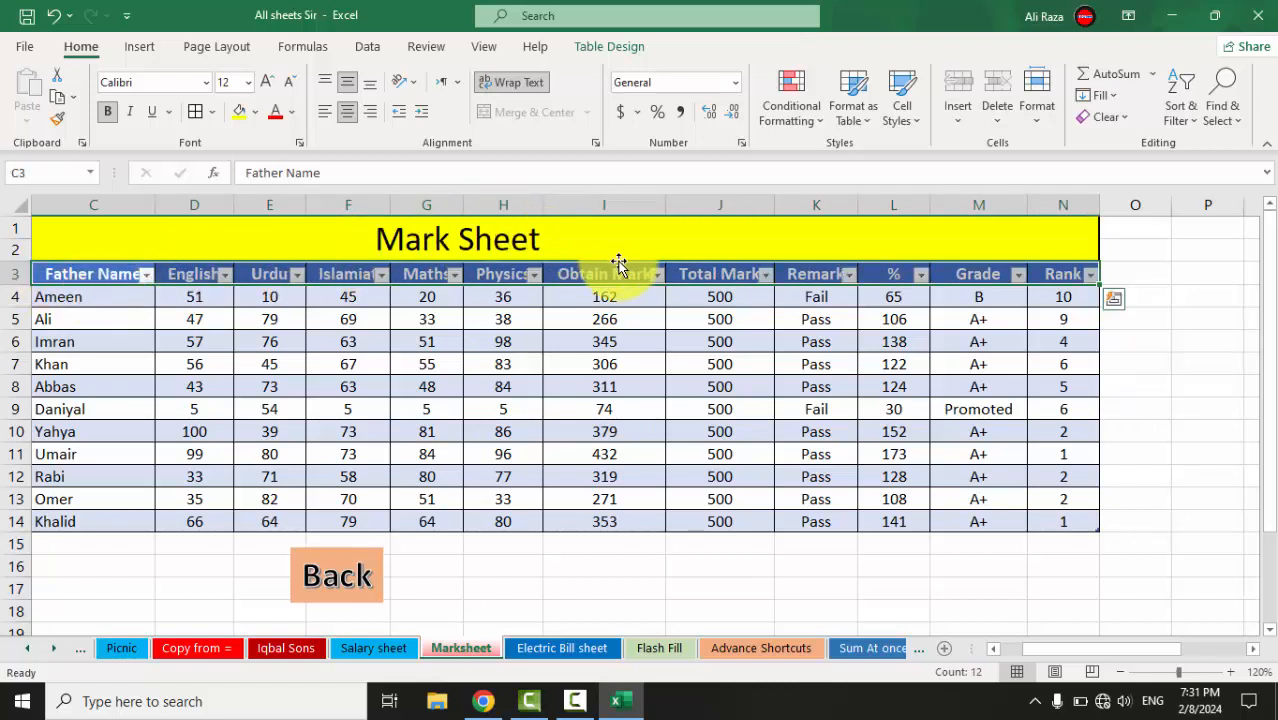
# Filter the Remark column so only the Fail records are shown
pyautogui.click(985, 300)
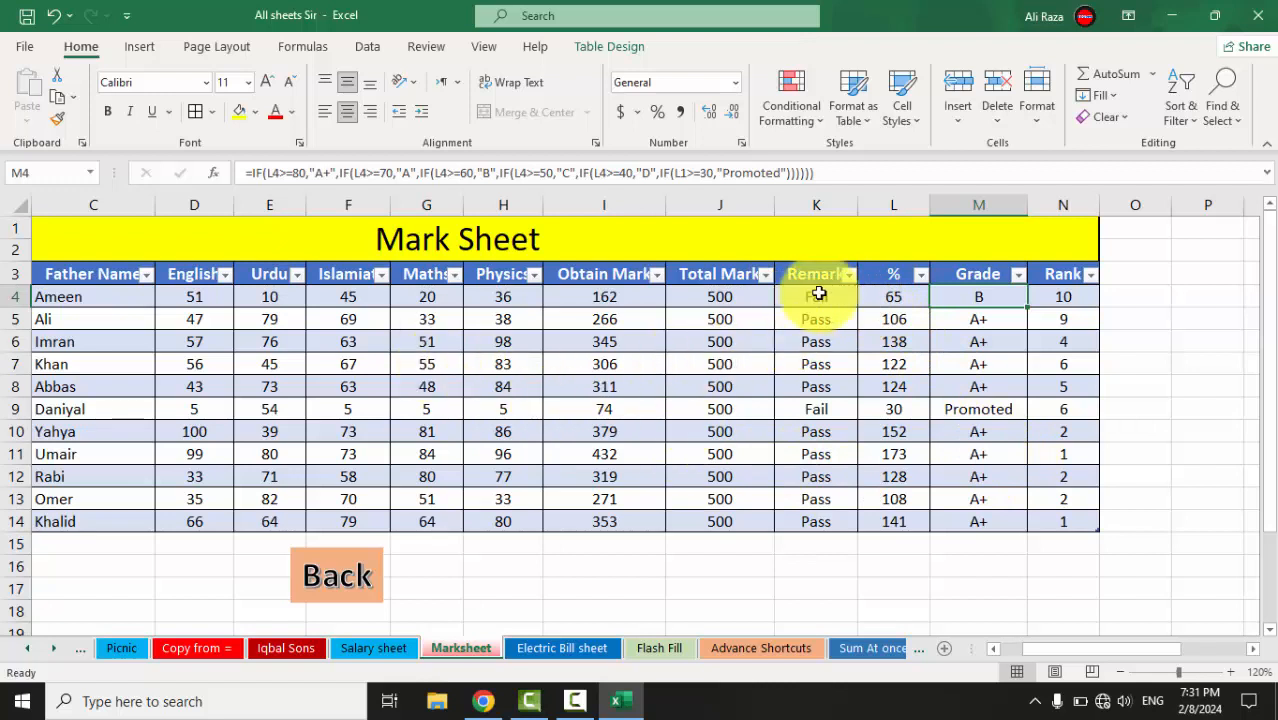
pyautogui.click(850, 278)
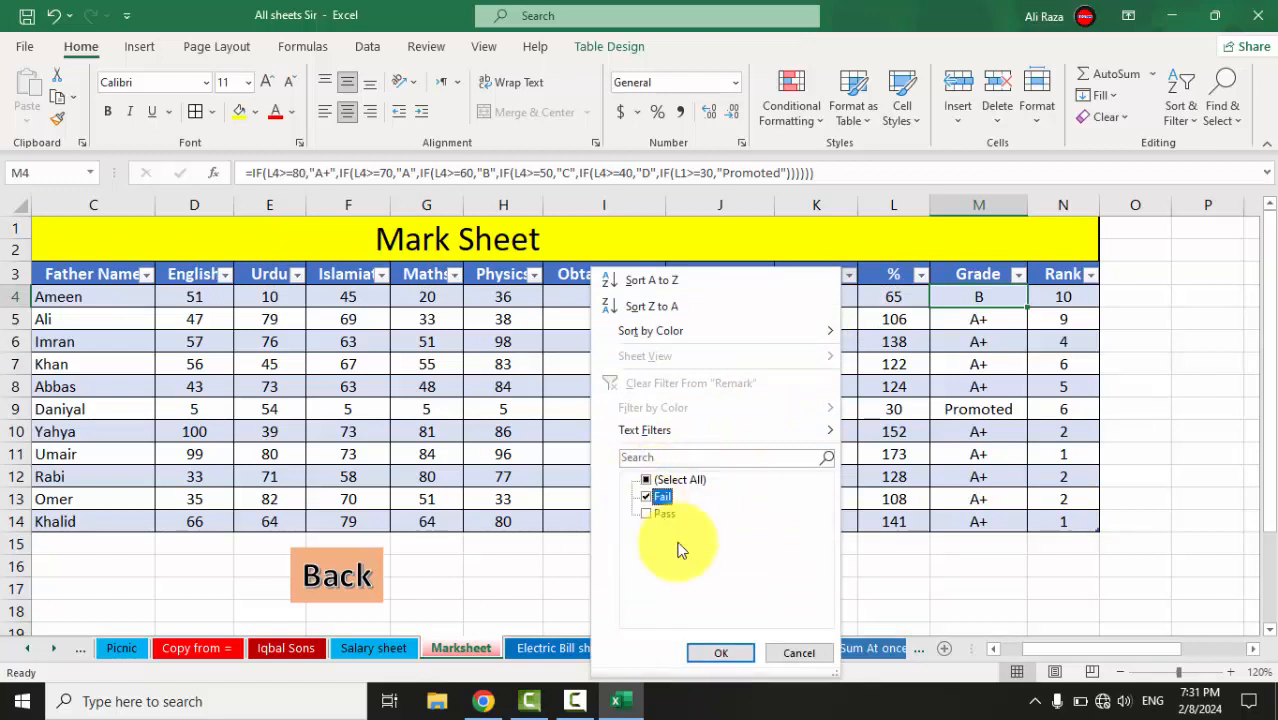
pyautogui.click(721, 653)
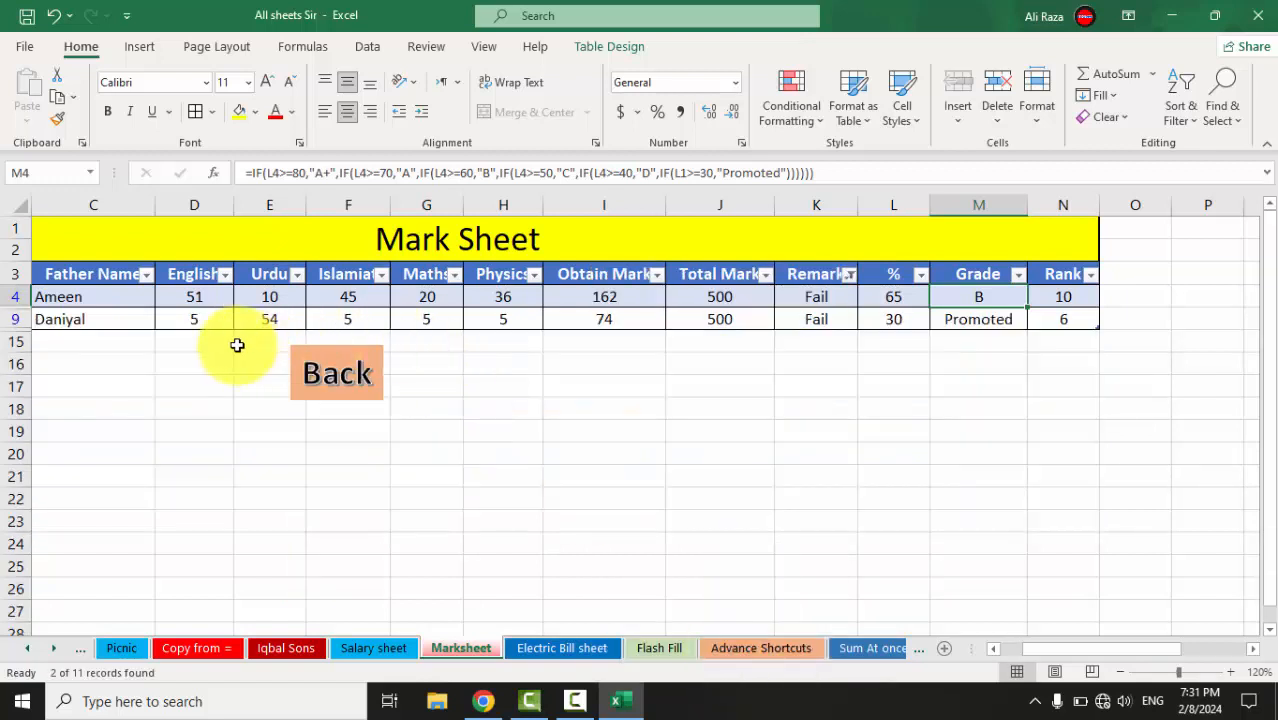
# Change the Remark column's filter to show only the Pass records
pyautogui.click(849, 276)
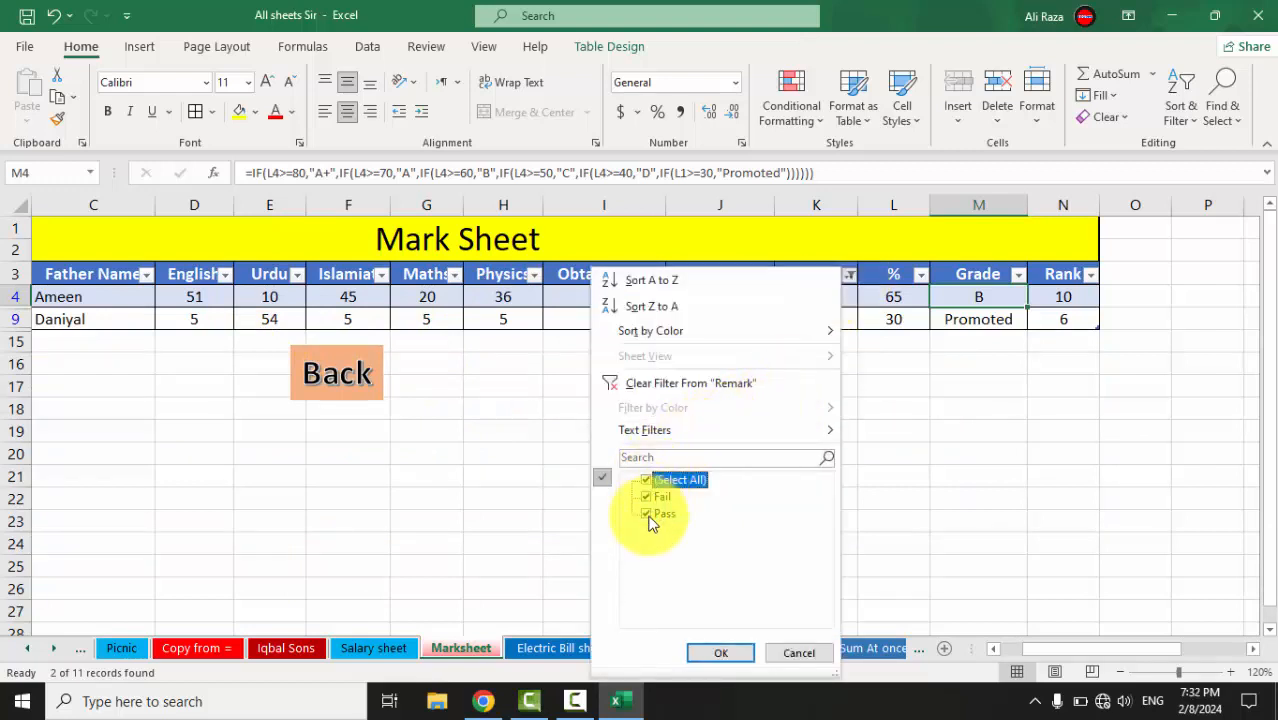
pyautogui.click(647, 482)
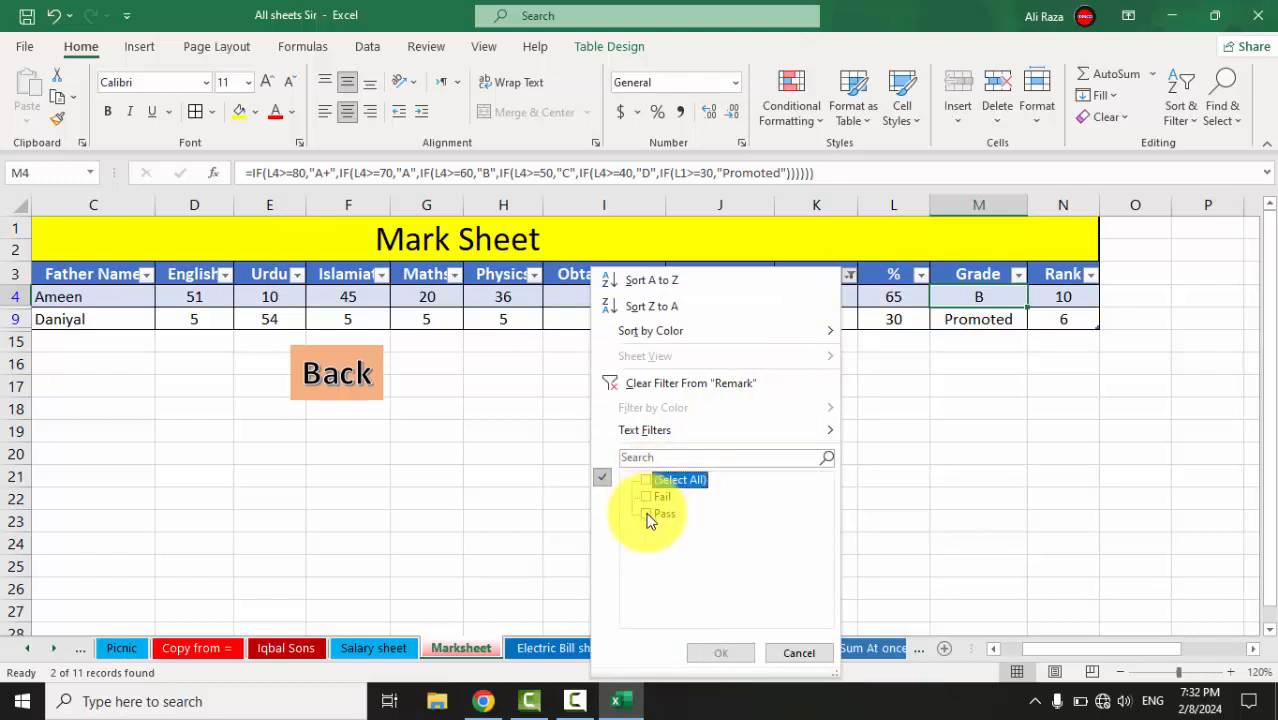
pyautogui.click(647, 516)
pyautogui.click(721, 653)
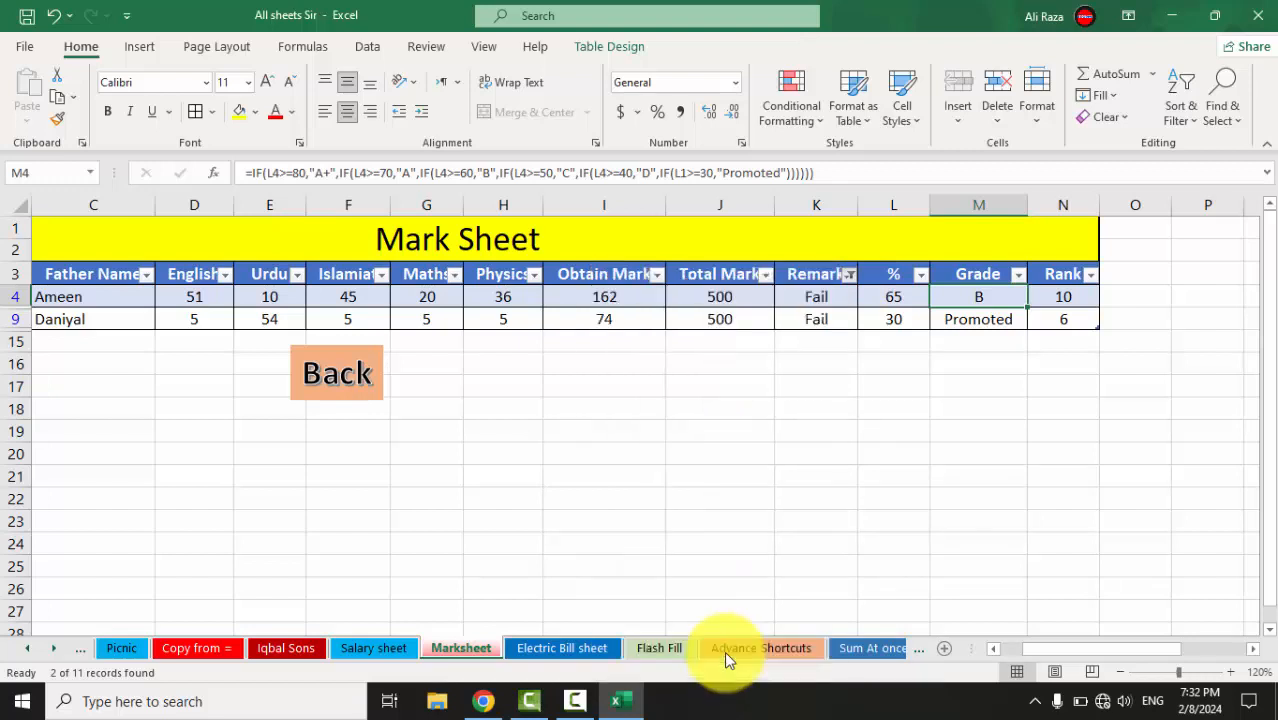
# Reselect all values in the Remark column's filter to show both Fail and Pass records
pyautogui.click(848, 275)
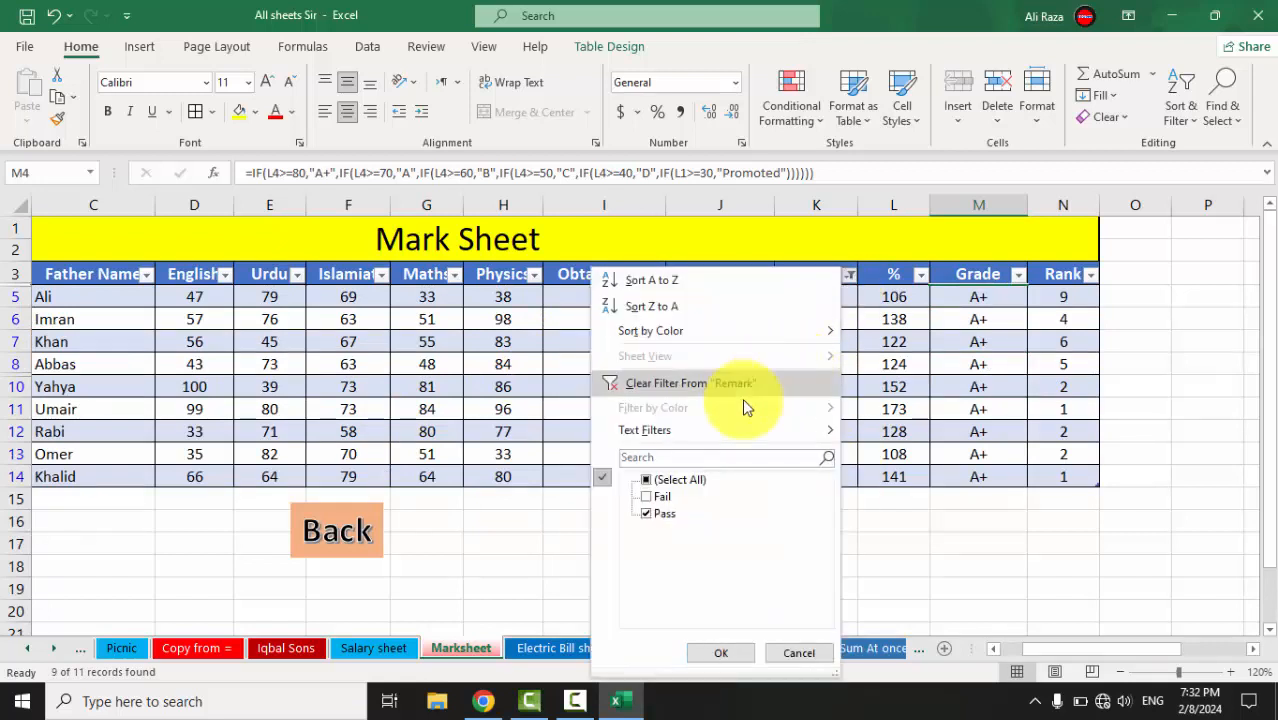
pyautogui.click(650, 482)
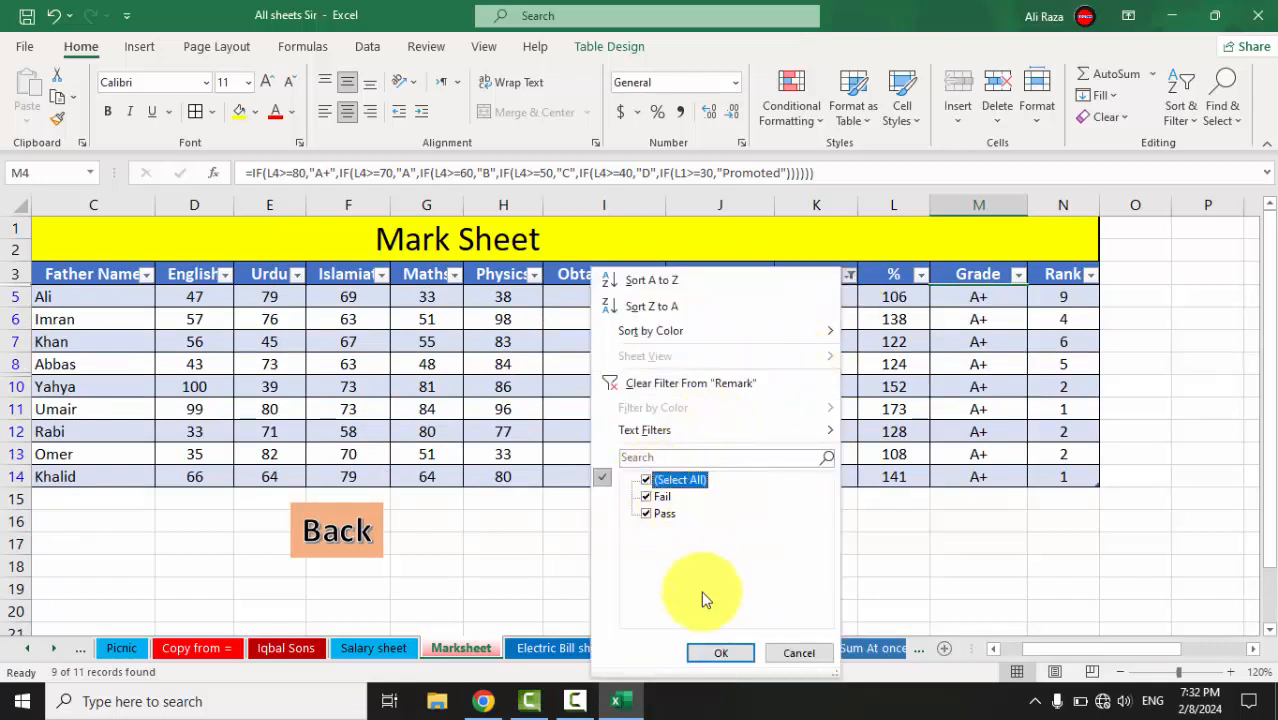
pyautogui.click(710, 653)
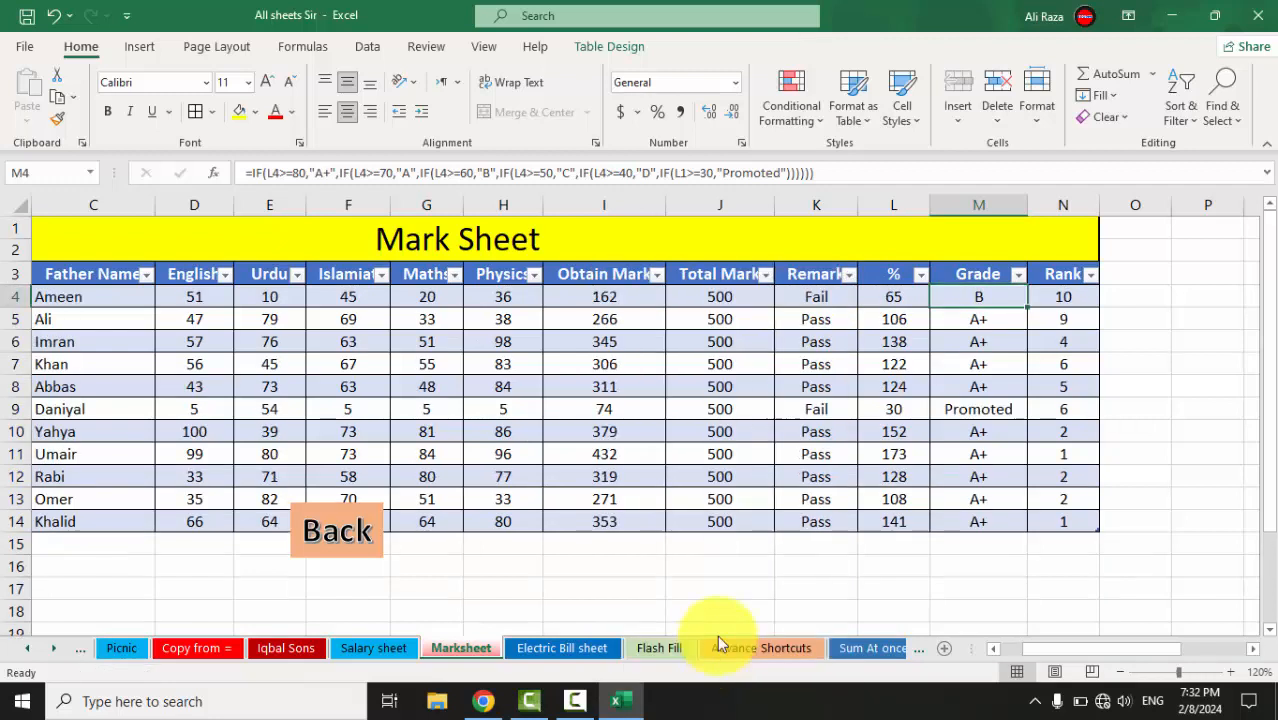
# Filter the Obtain Mark column to show only the highest mark, 432
pyautogui.click(658, 275)
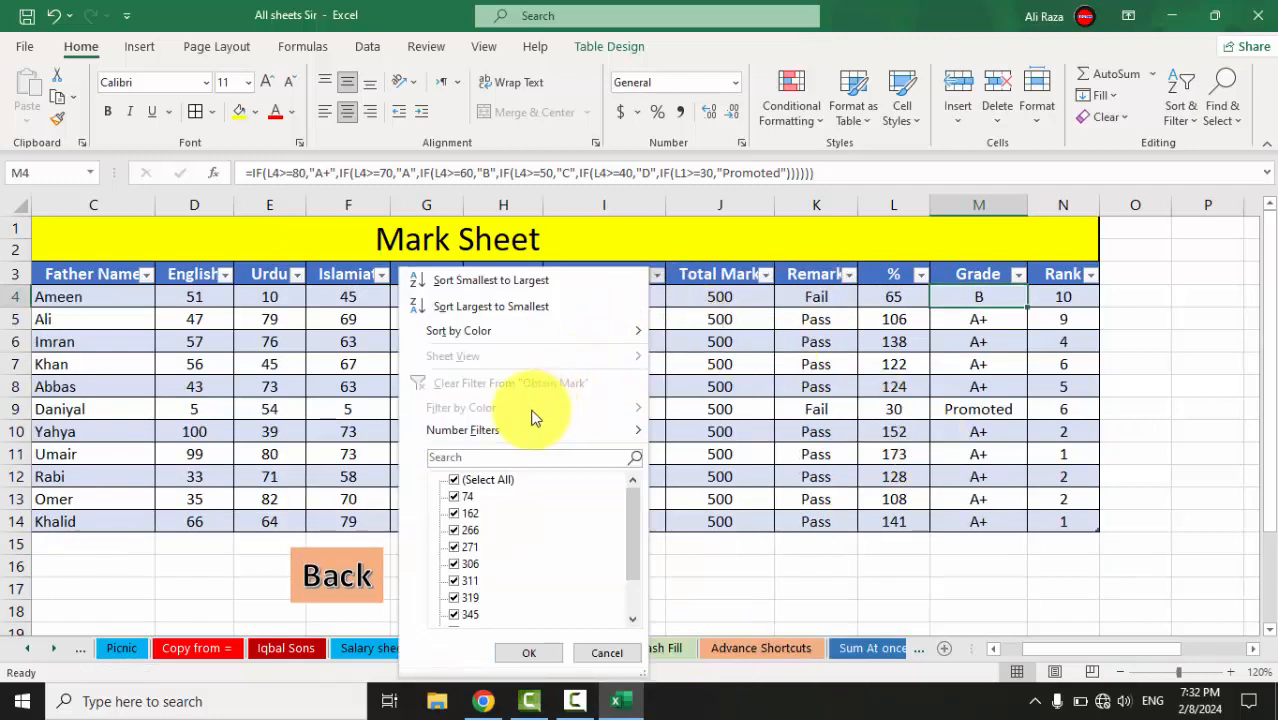
pyautogui.click(457, 484)
pyautogui.scroll(-1, 486, 590)
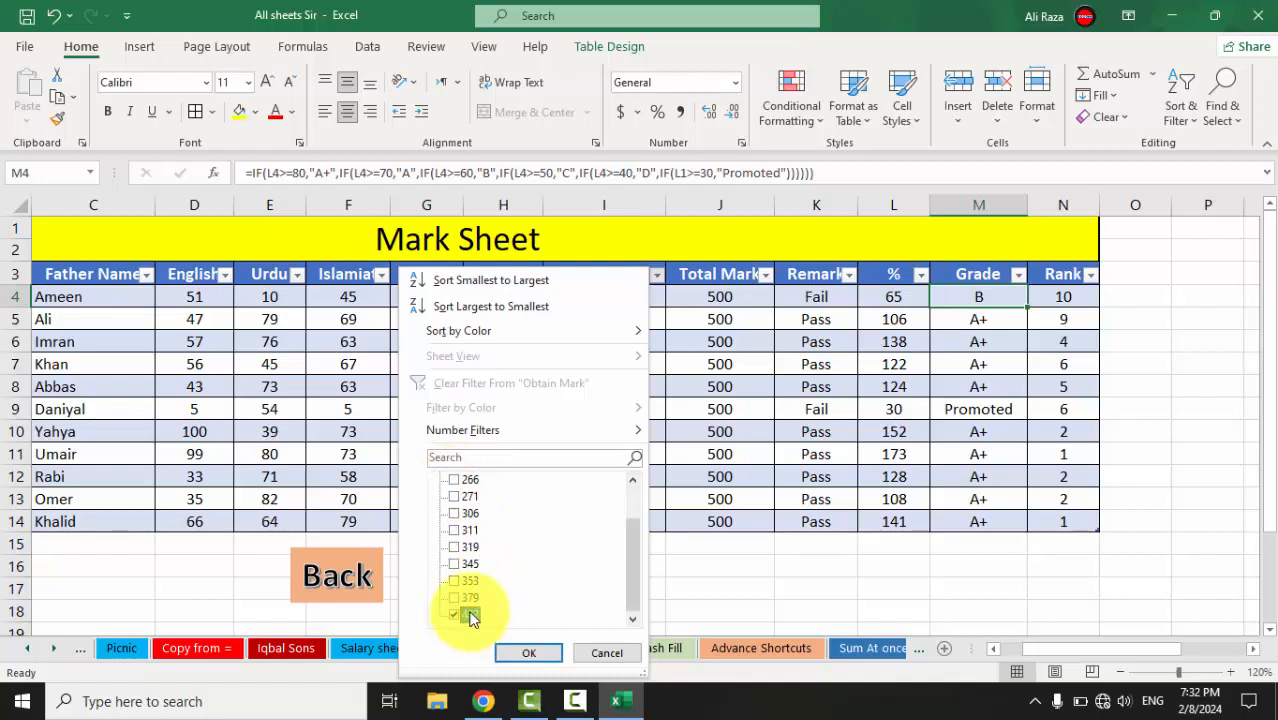
pyautogui.scroll(1, 502, 556)
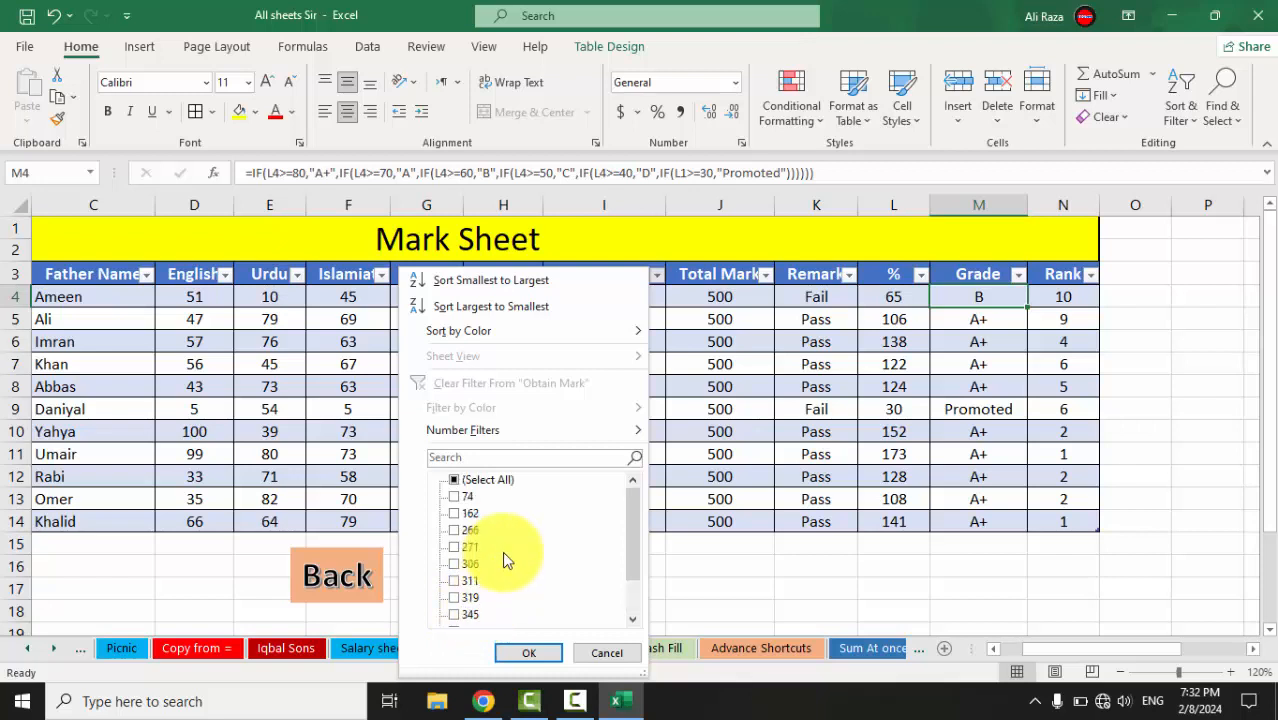
pyautogui.click(533, 655)
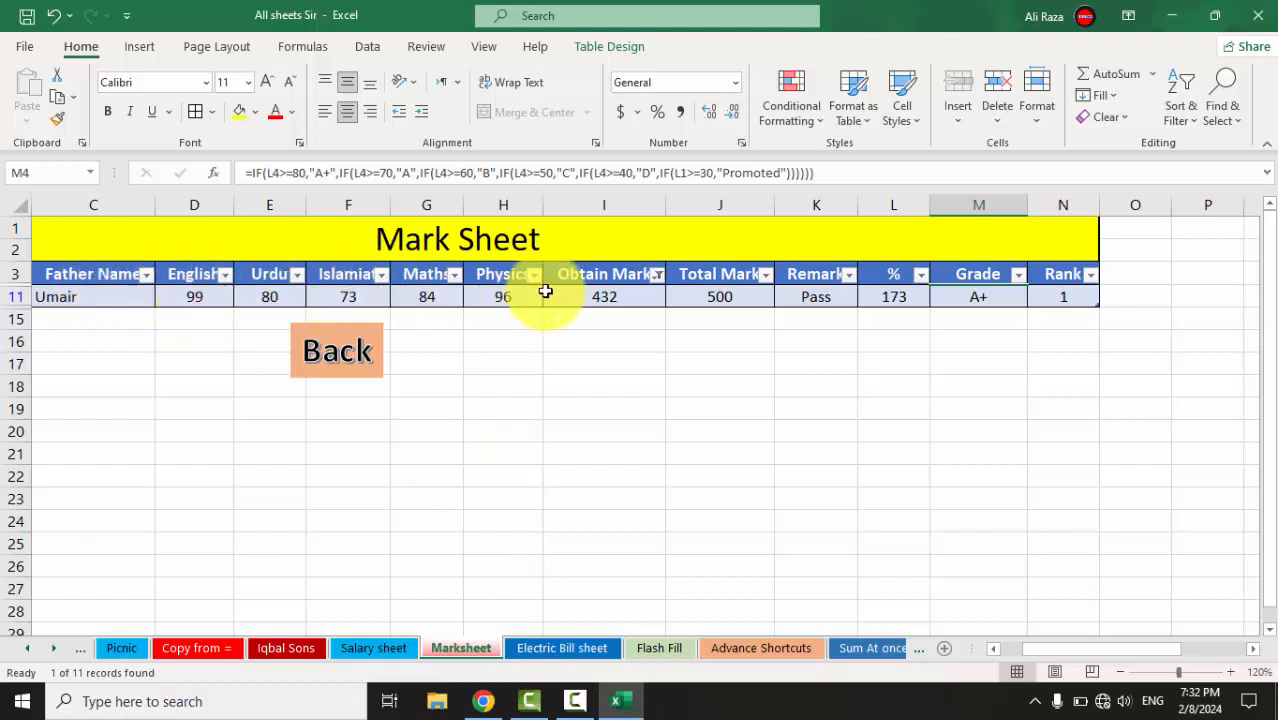
# Reselect all values in the Obtain Mark column's filter to show every student record
pyautogui.click(659, 278)
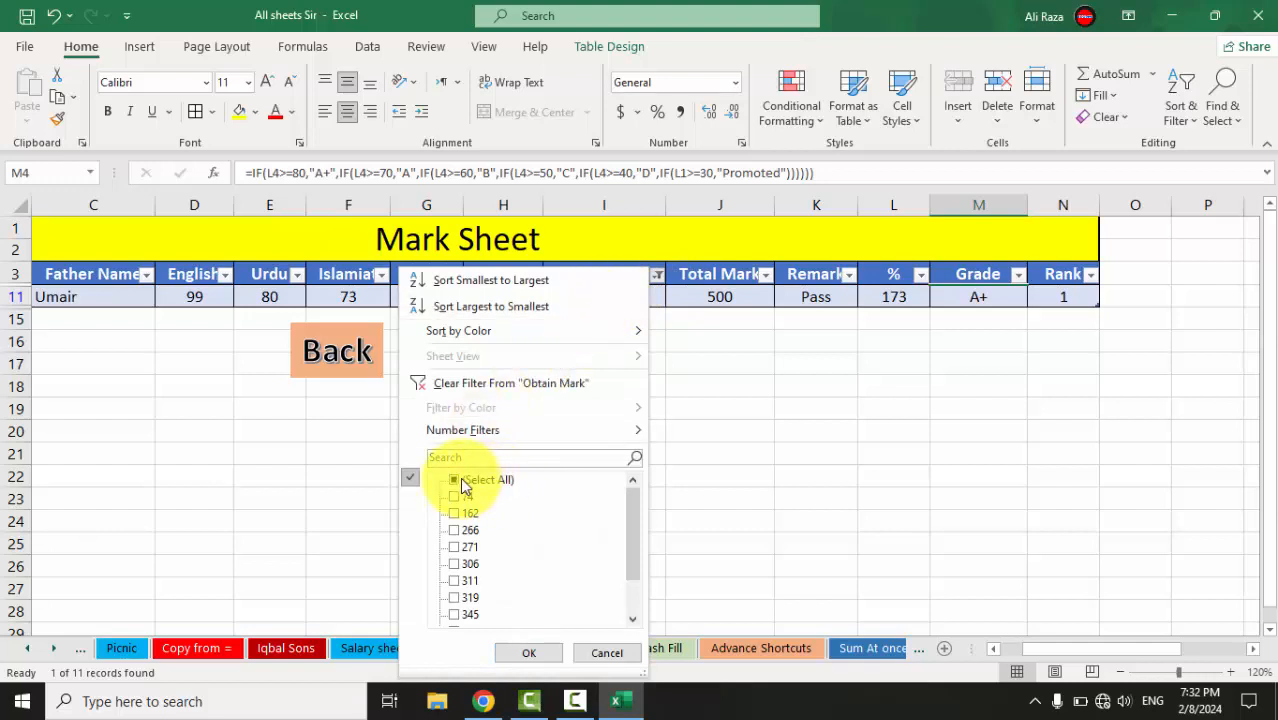
pyautogui.click(537, 654)
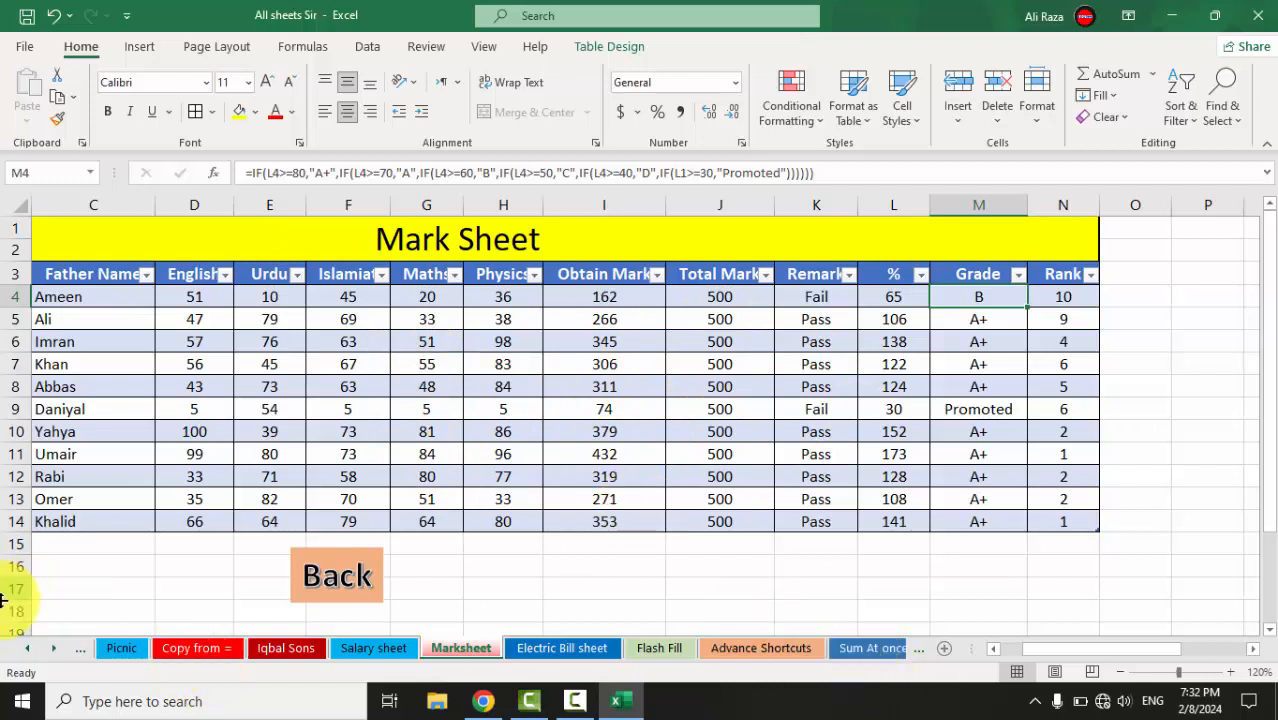
pyautogui.click(52, 652)
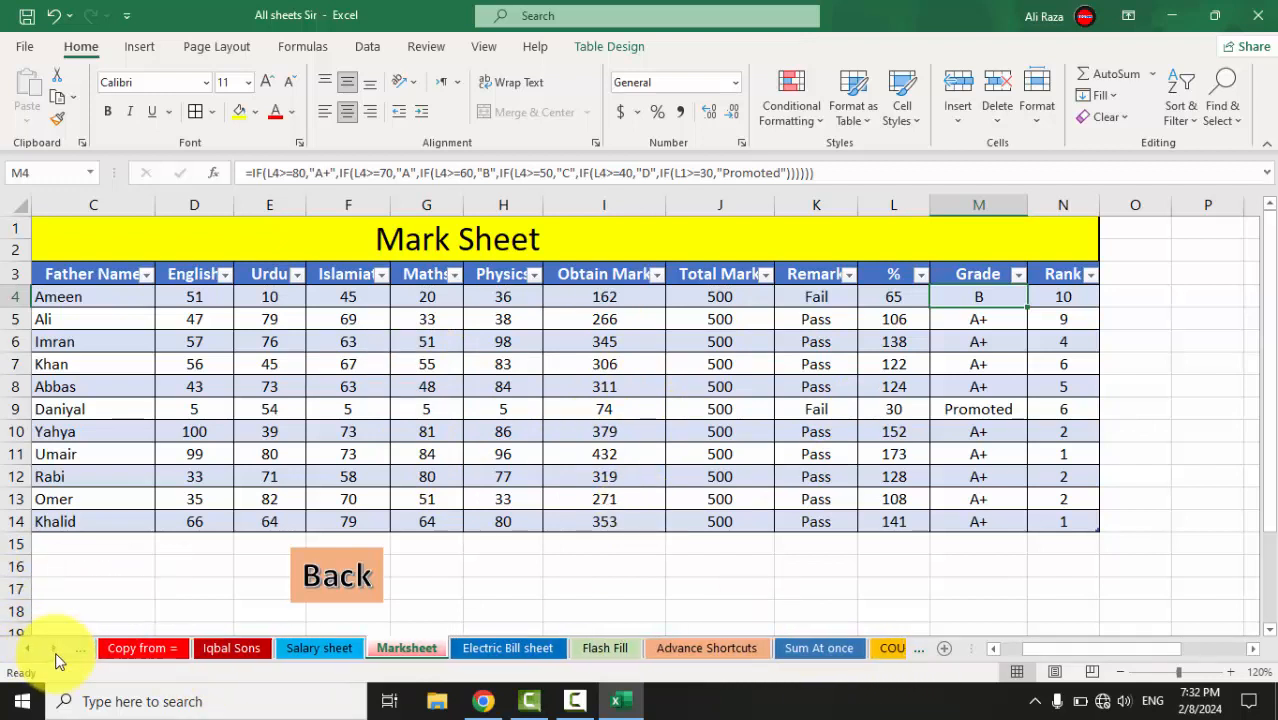
# Open the Text to column sheet and look over its comma-separated records in A11:A13 and the empty table above them
pyautogui.click(54, 655)
pyautogui.click(54, 652)
pyautogui.click(54, 652)
pyautogui.click(54, 652)
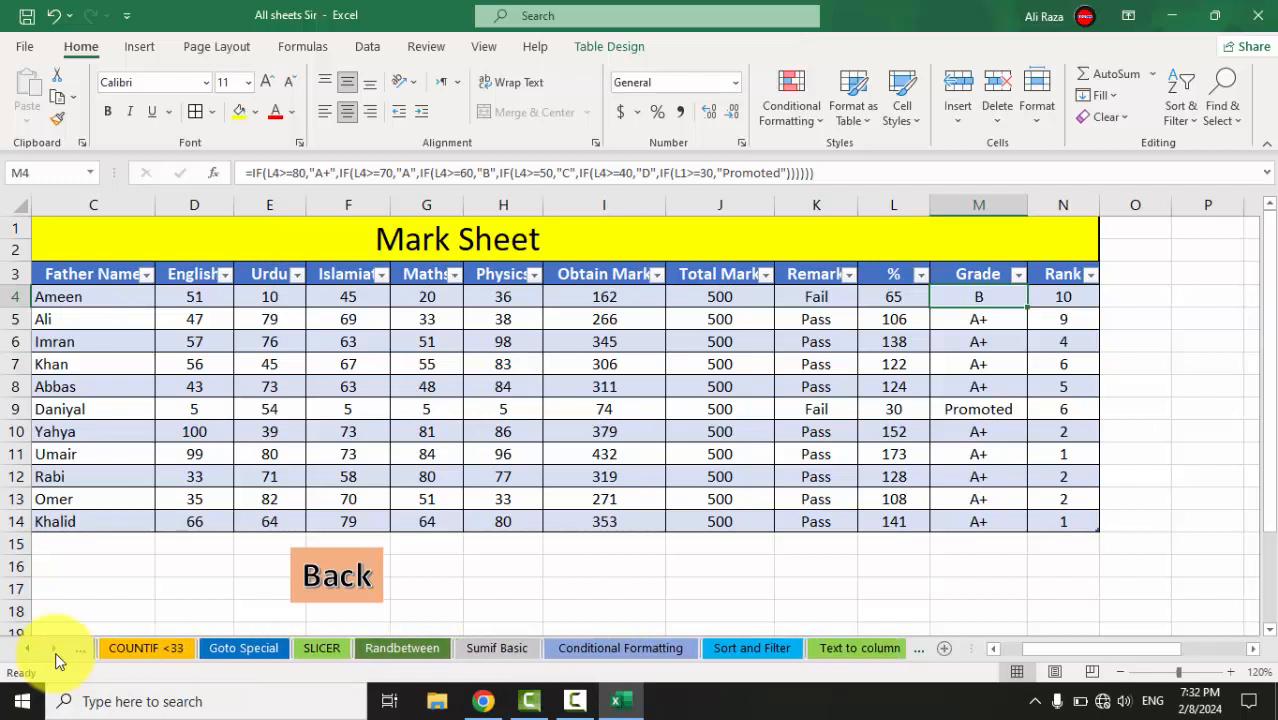
pyautogui.click(54, 652)
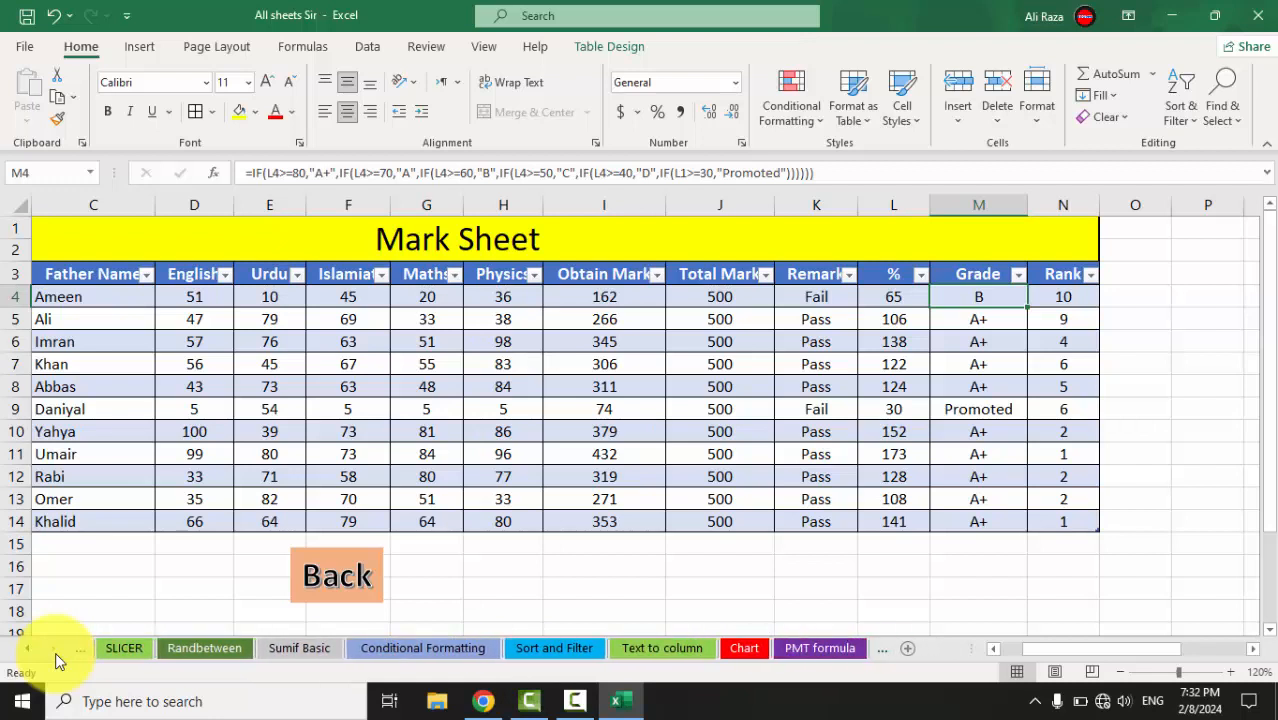
pyautogui.click(648, 648)
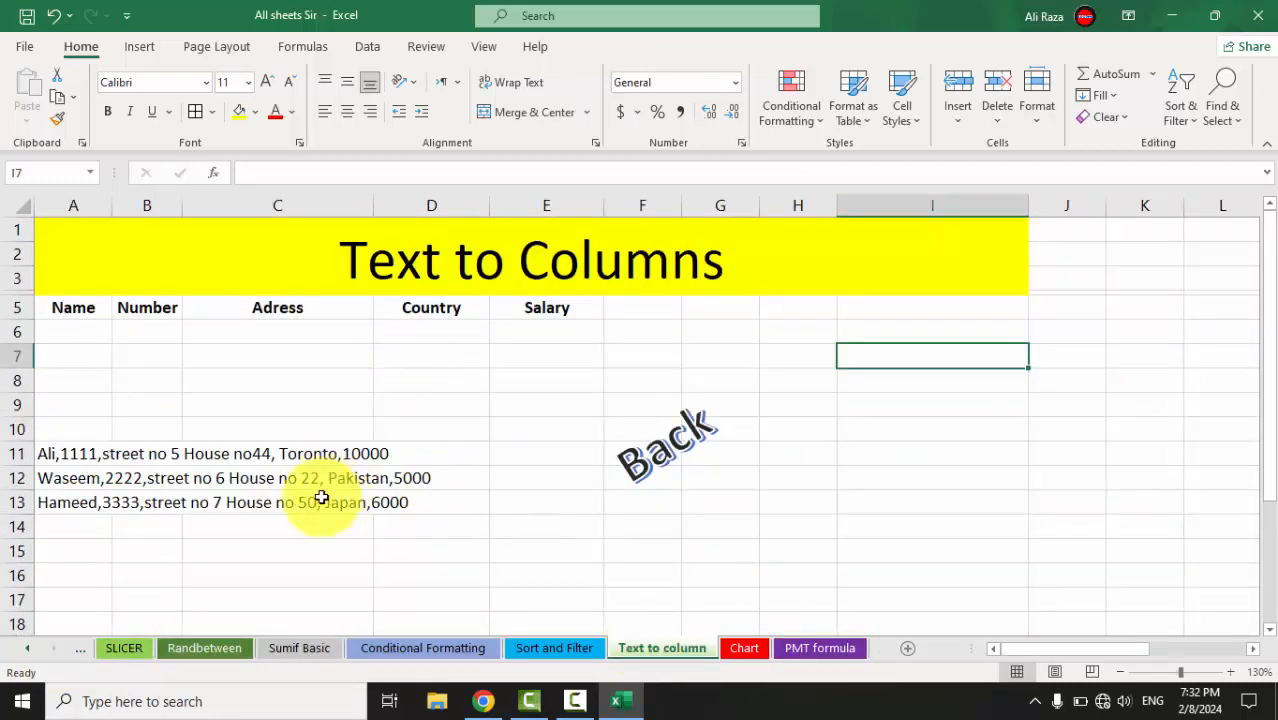
pyautogui.click(270, 479)
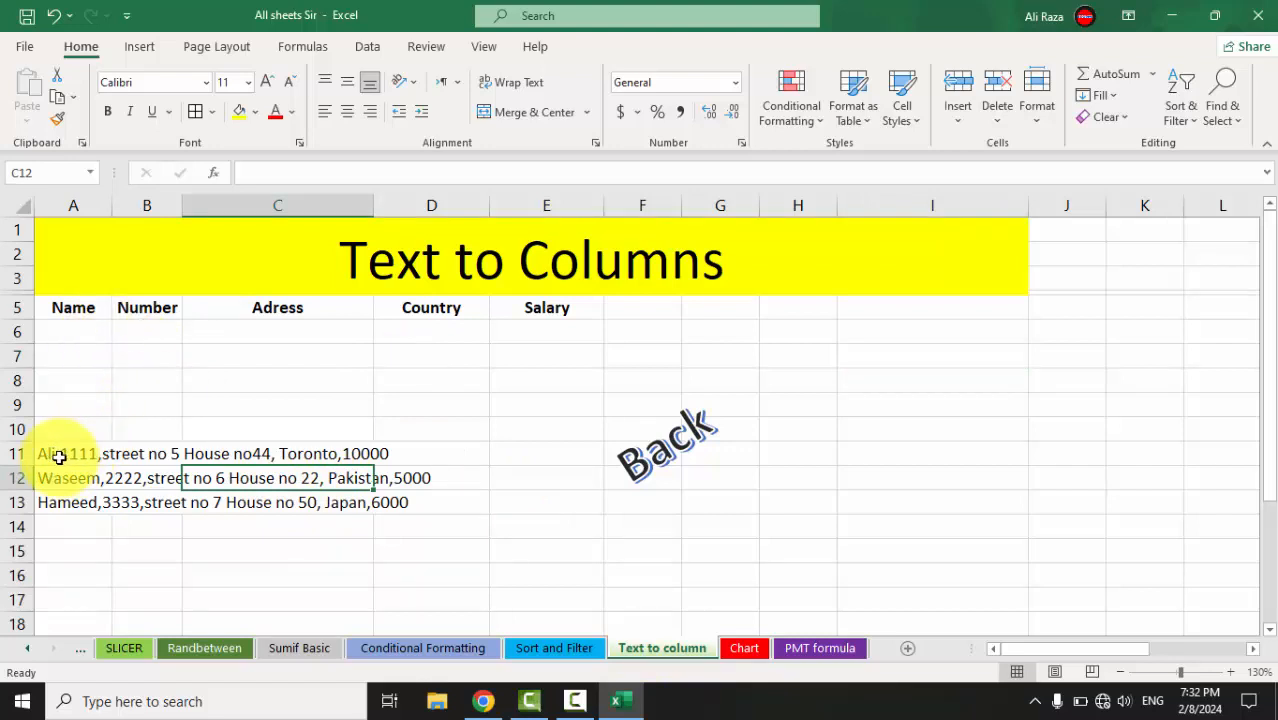
pyautogui.moveTo(59, 457); pyautogui.dragTo(467, 493)
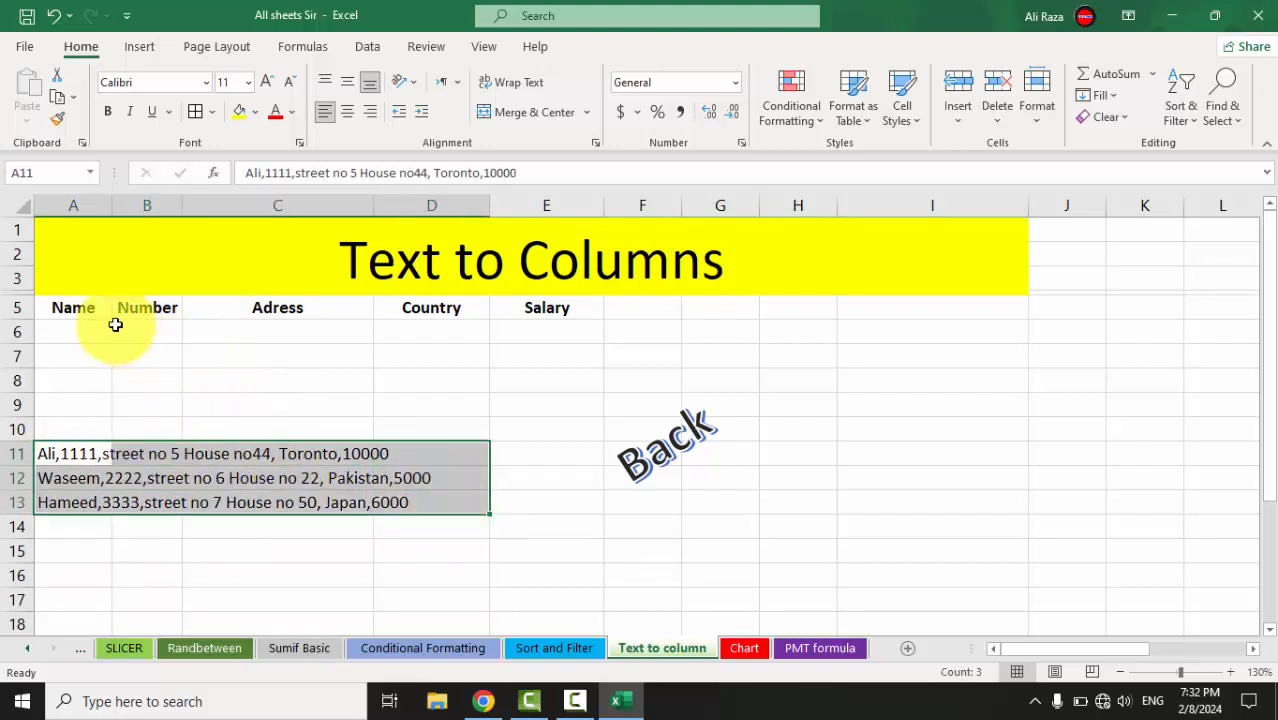
pyautogui.click(80, 328)
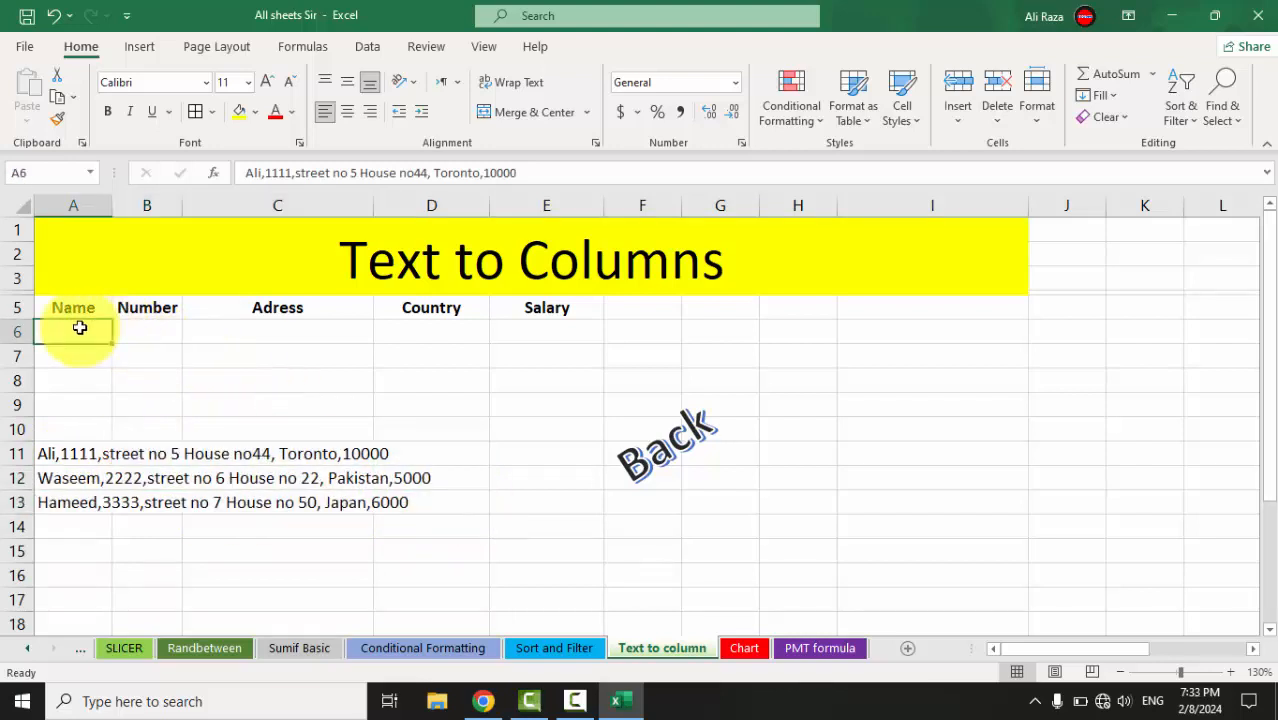
# Try to run Text to Columns on the selected range A11:D11
pyautogui.click(87, 451)
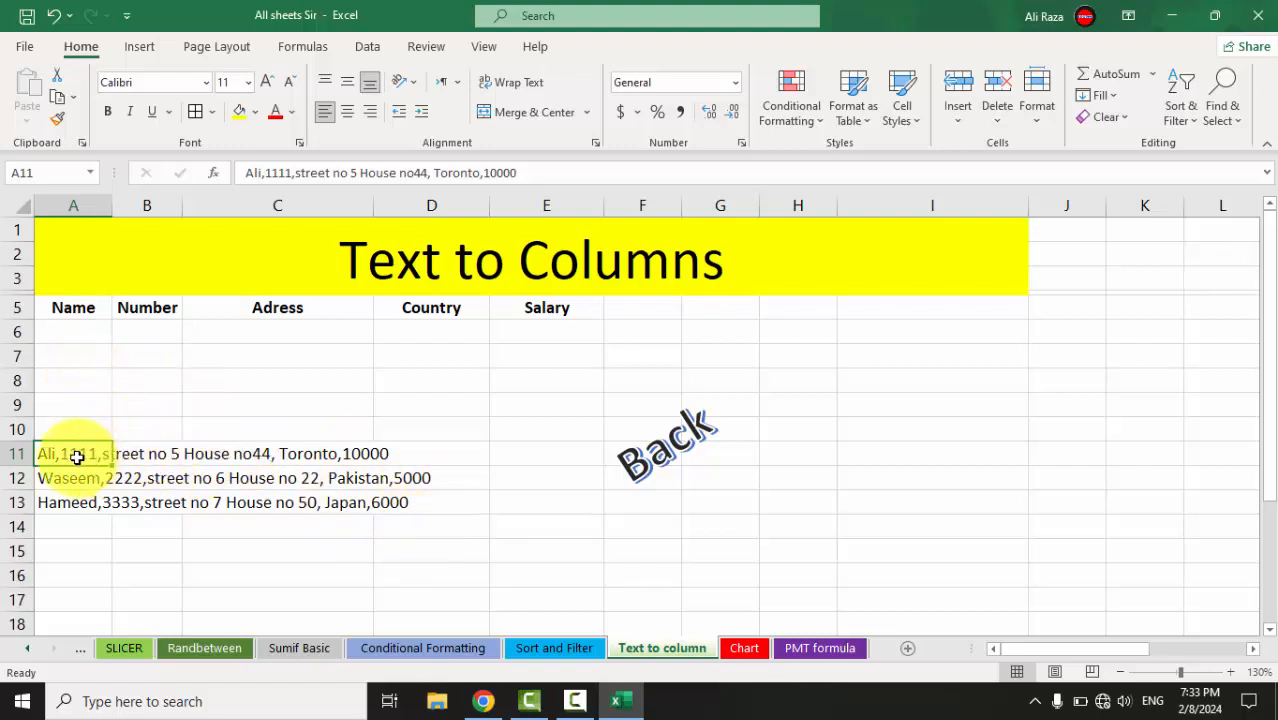
pyautogui.moveTo(77, 457); pyautogui.dragTo(402, 457)
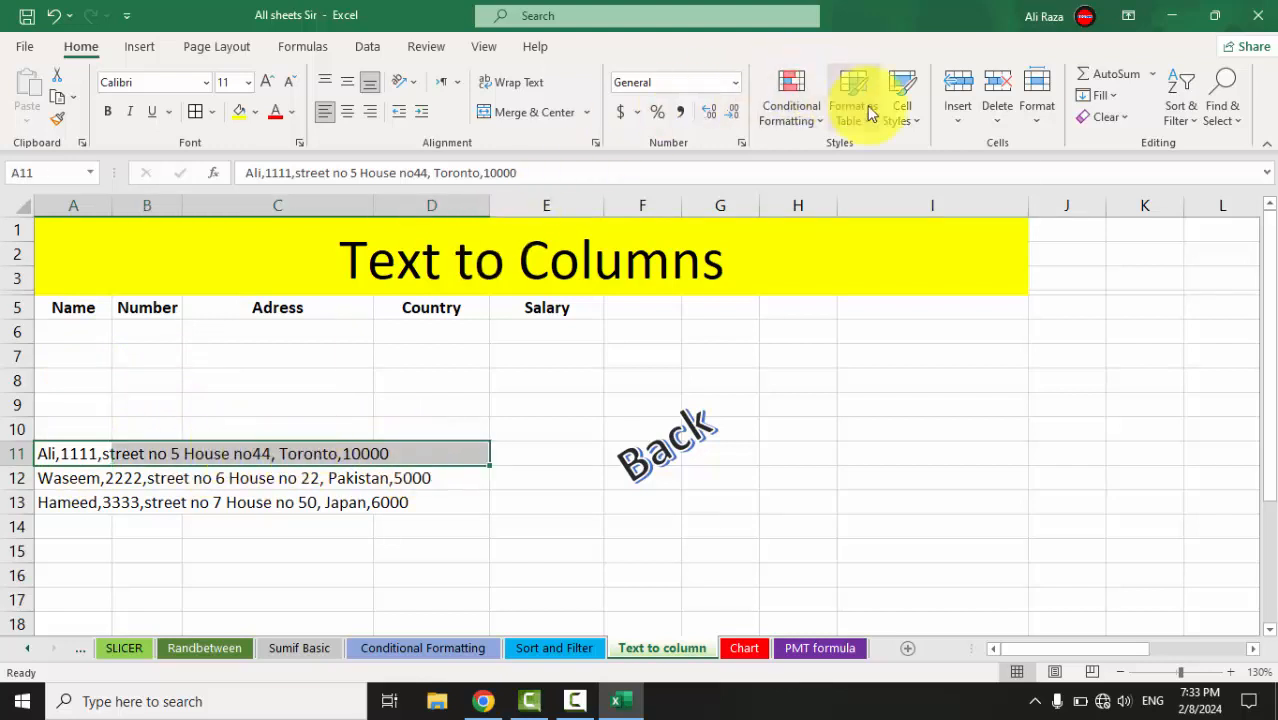
pyautogui.click(374, 47)
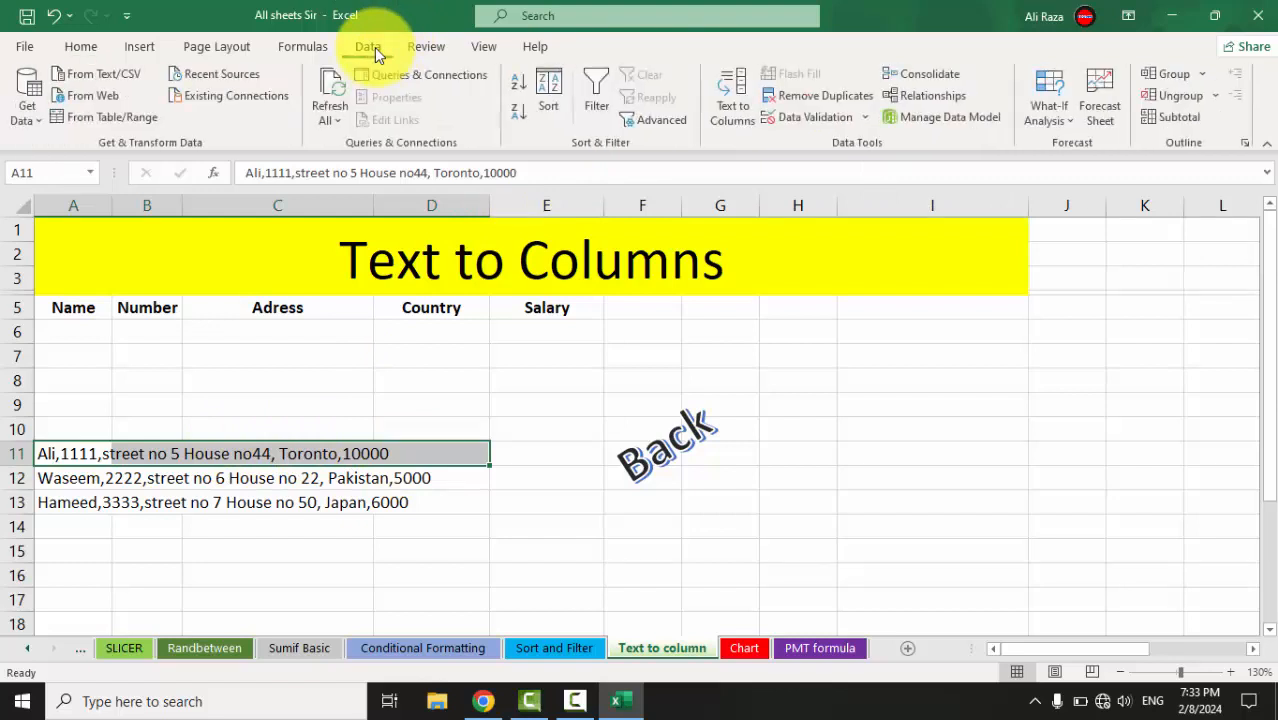
pyautogui.click(733, 110)
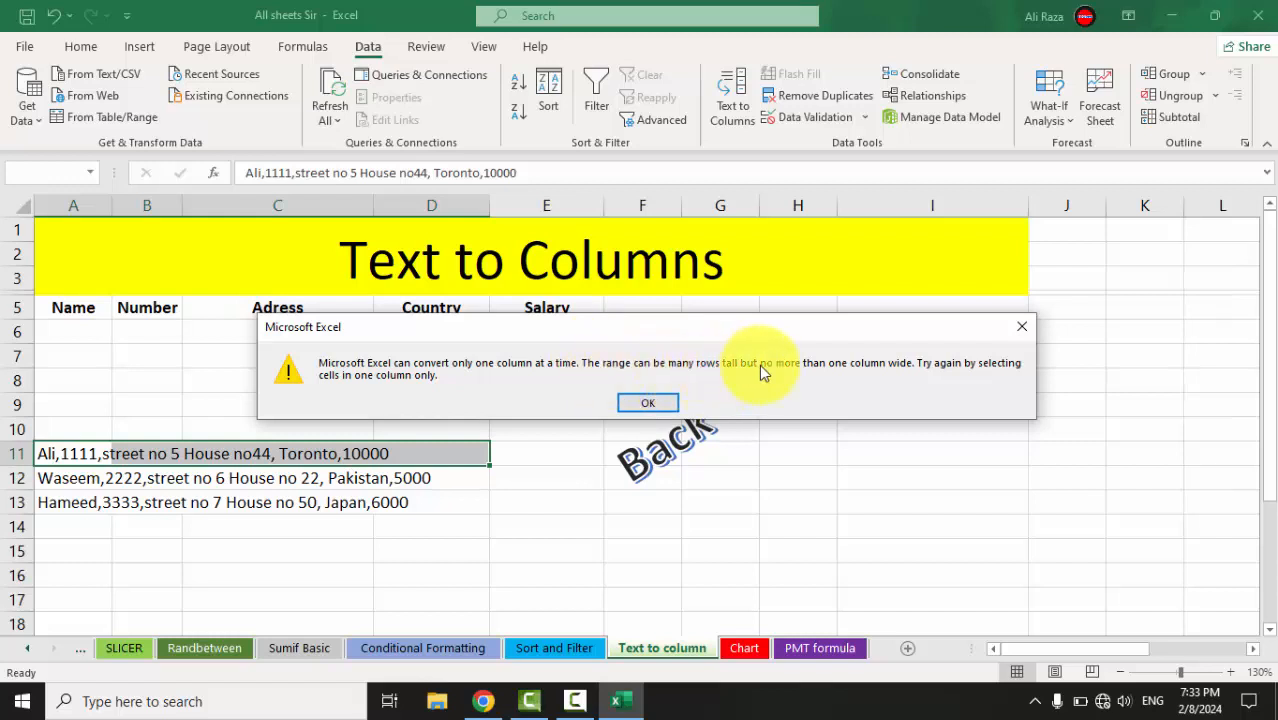
pyautogui.click(642, 406)
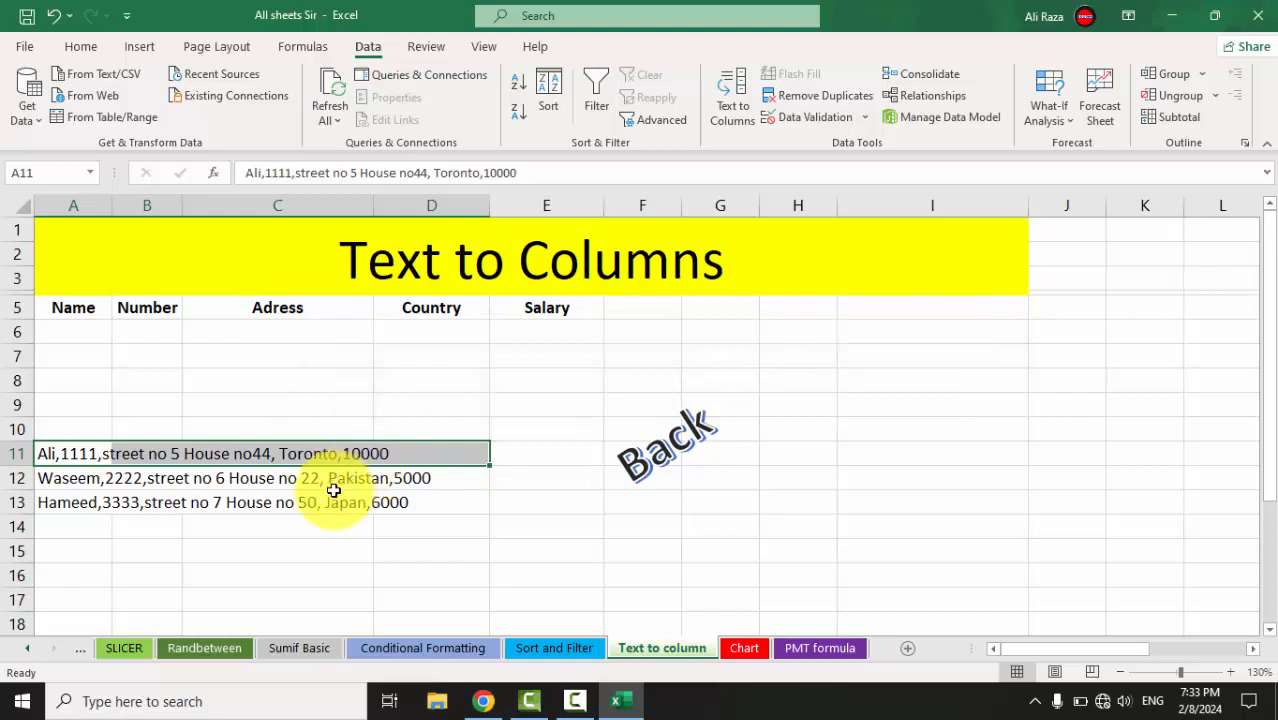
# Enter the test text "ffhfh" in cell B11 and inspect the full content of cell A11
pyautogui.moveTo(334, 492); pyautogui.dragTo(48, 446)
pyautogui.click(46, 449)
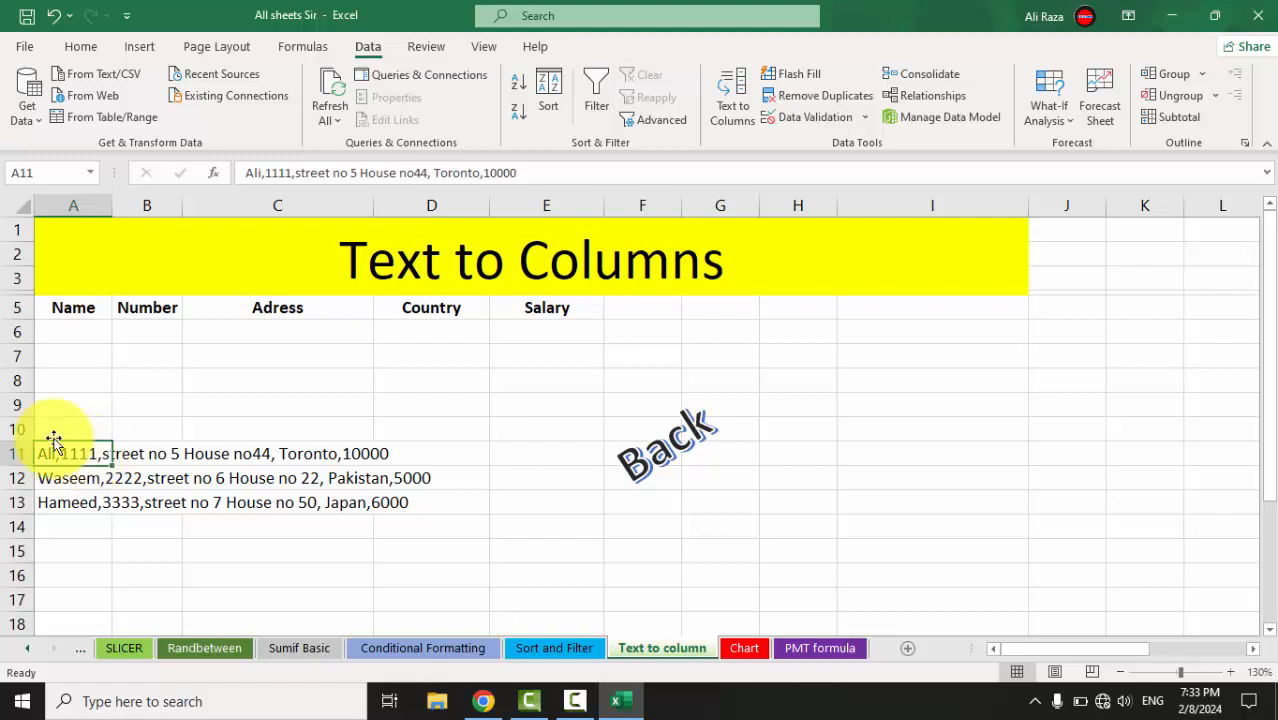
pyautogui.click(140, 455)
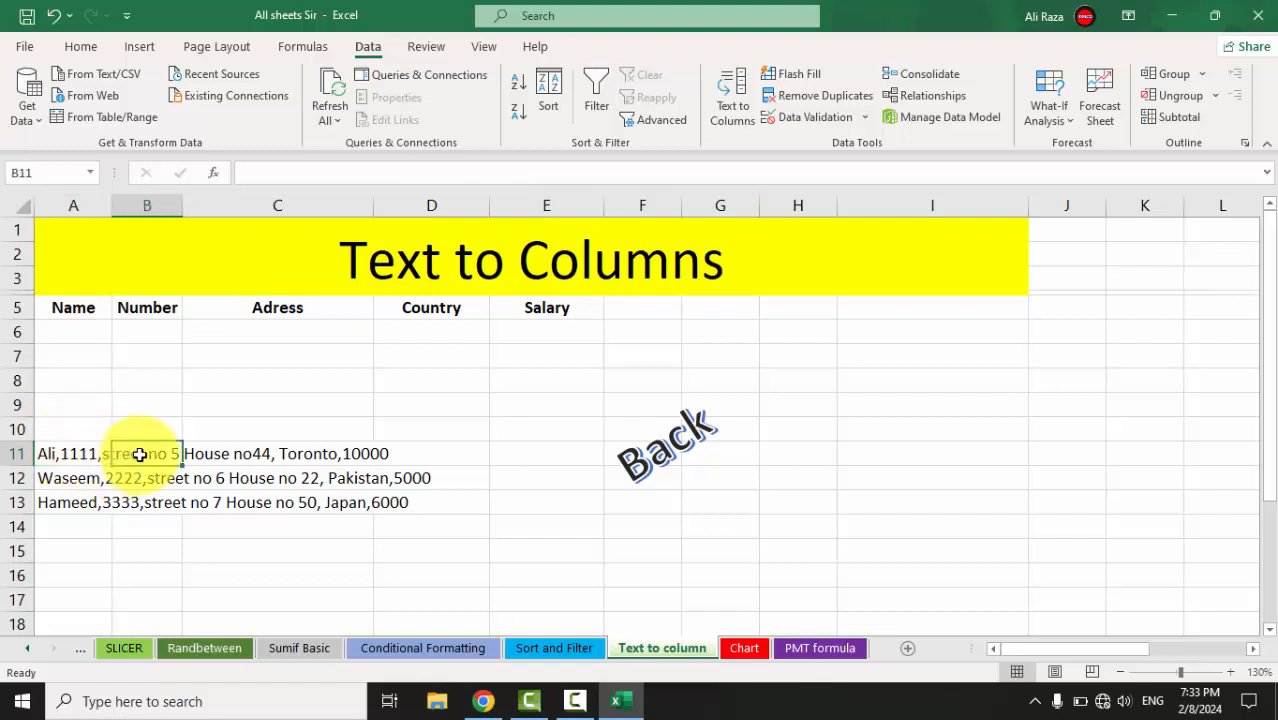
pyautogui.write('f')
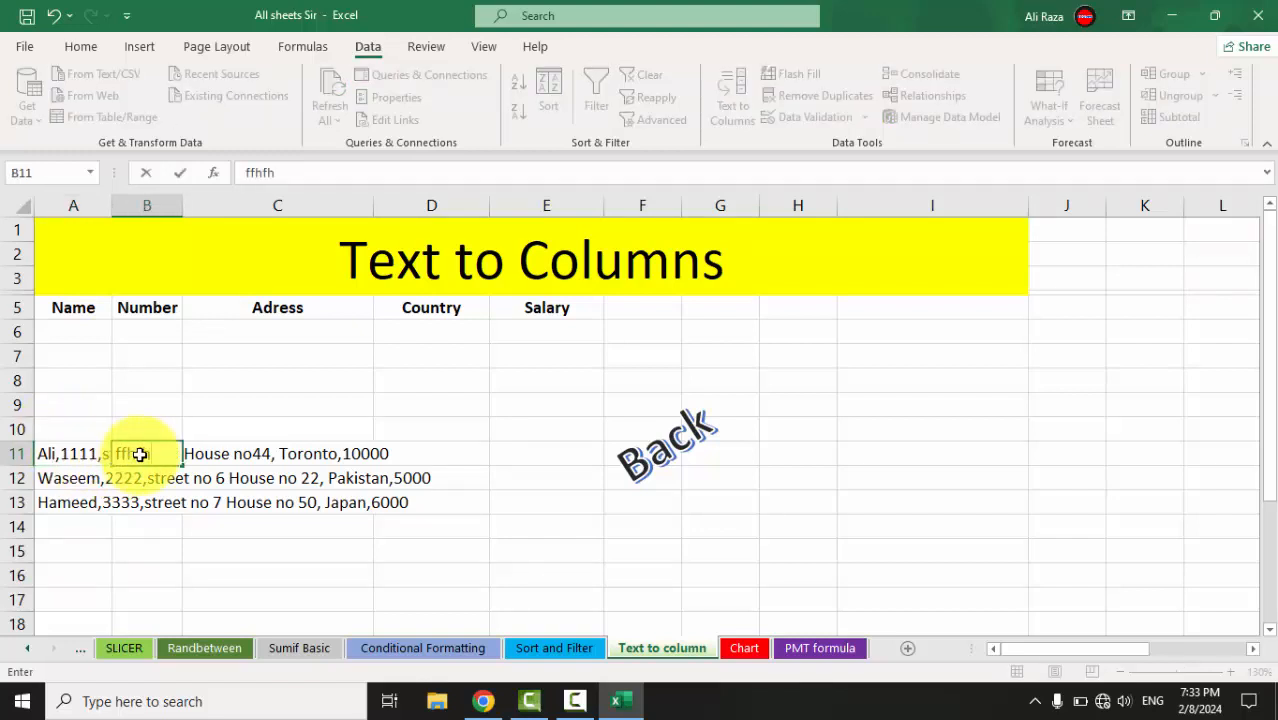
pyautogui.write('fhfh')
pyautogui.press('Return')
pyautogui.click(163, 456)
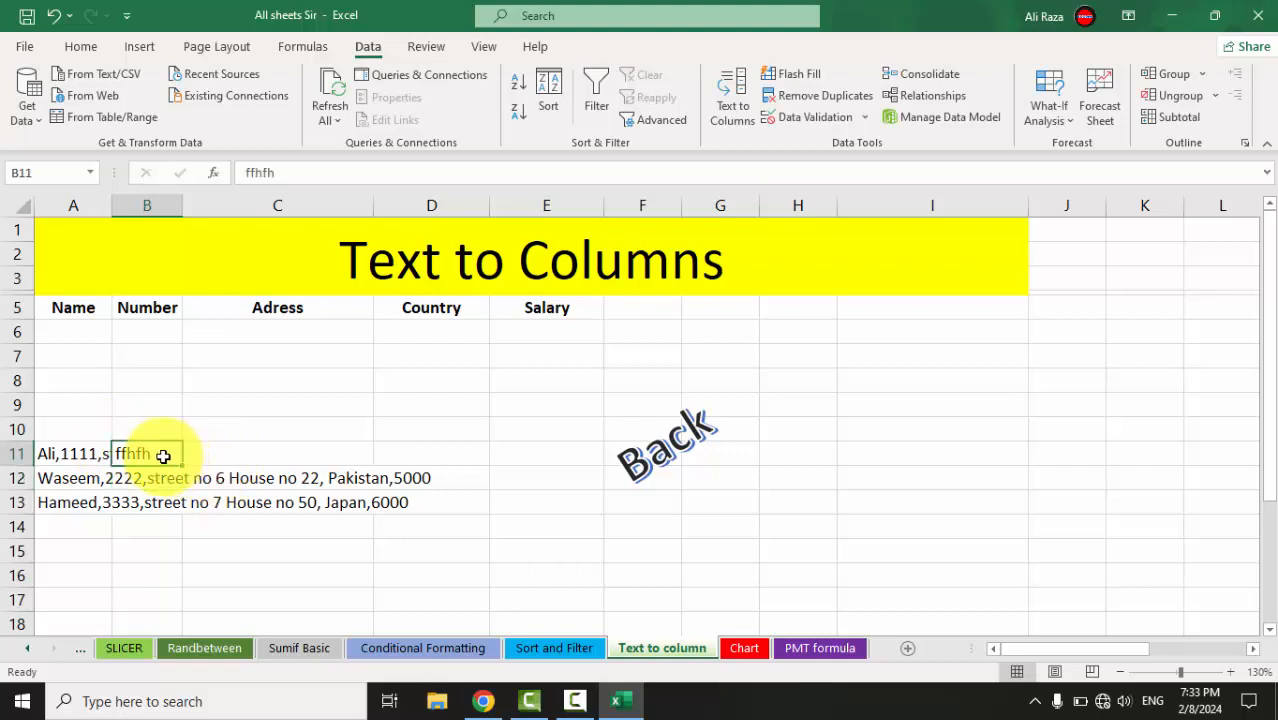
pyautogui.click(60, 455)
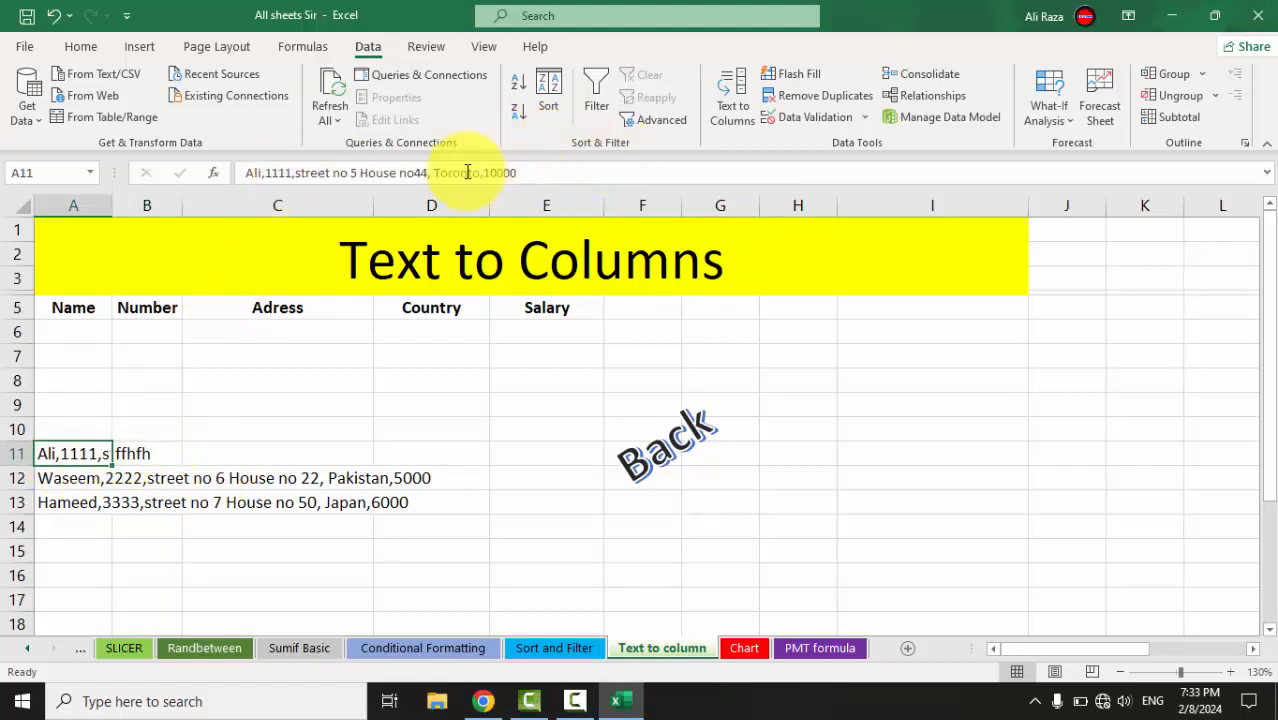
# Clear the test text from cell B11
pyautogui.click(151, 450)
pyautogui.press('BackSpace')
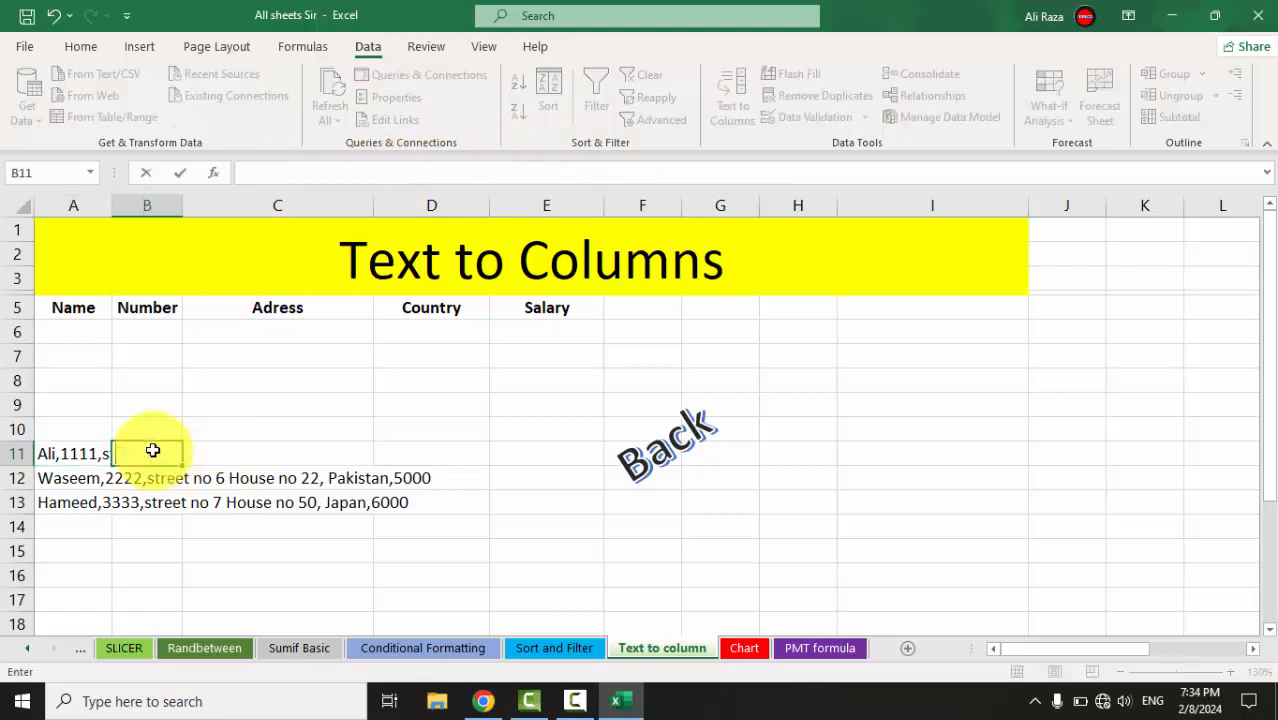
pyautogui.press('Return')
# Split the record in cell A11 with Text to Columns, using the Delimited type and Comma as the delimiter
pyautogui.click(44, 456)
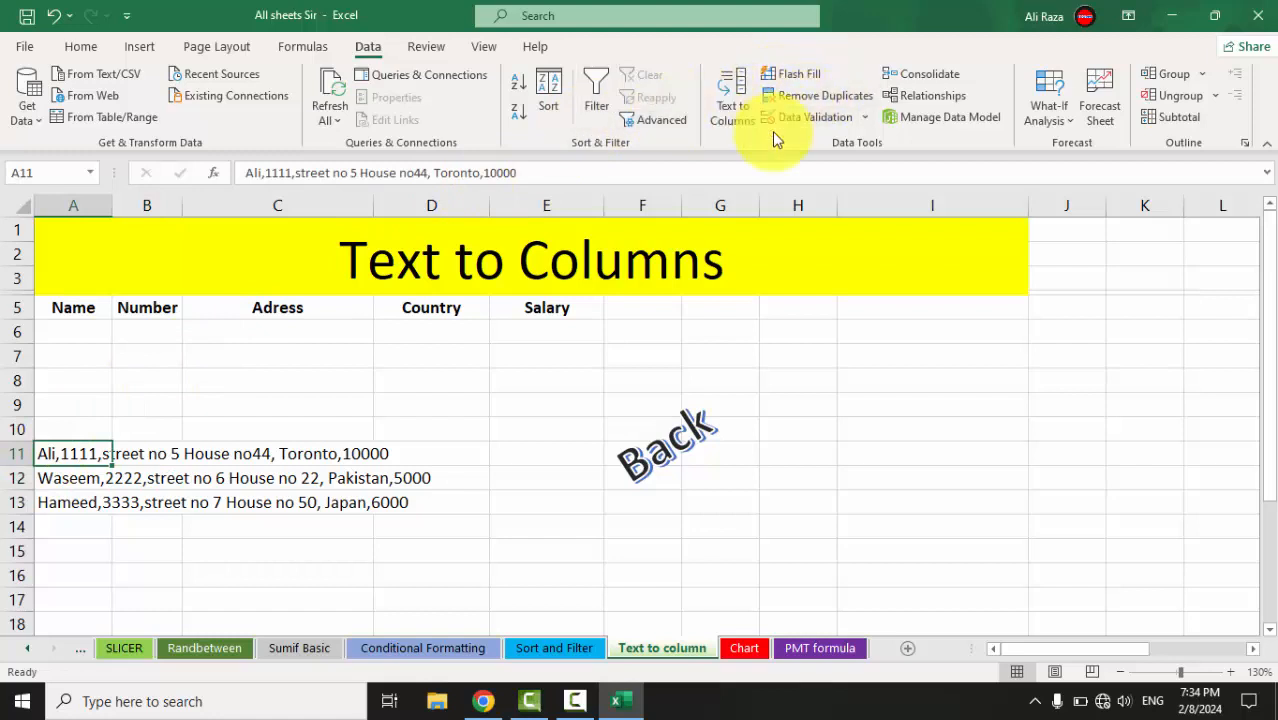
pyautogui.click(735, 110)
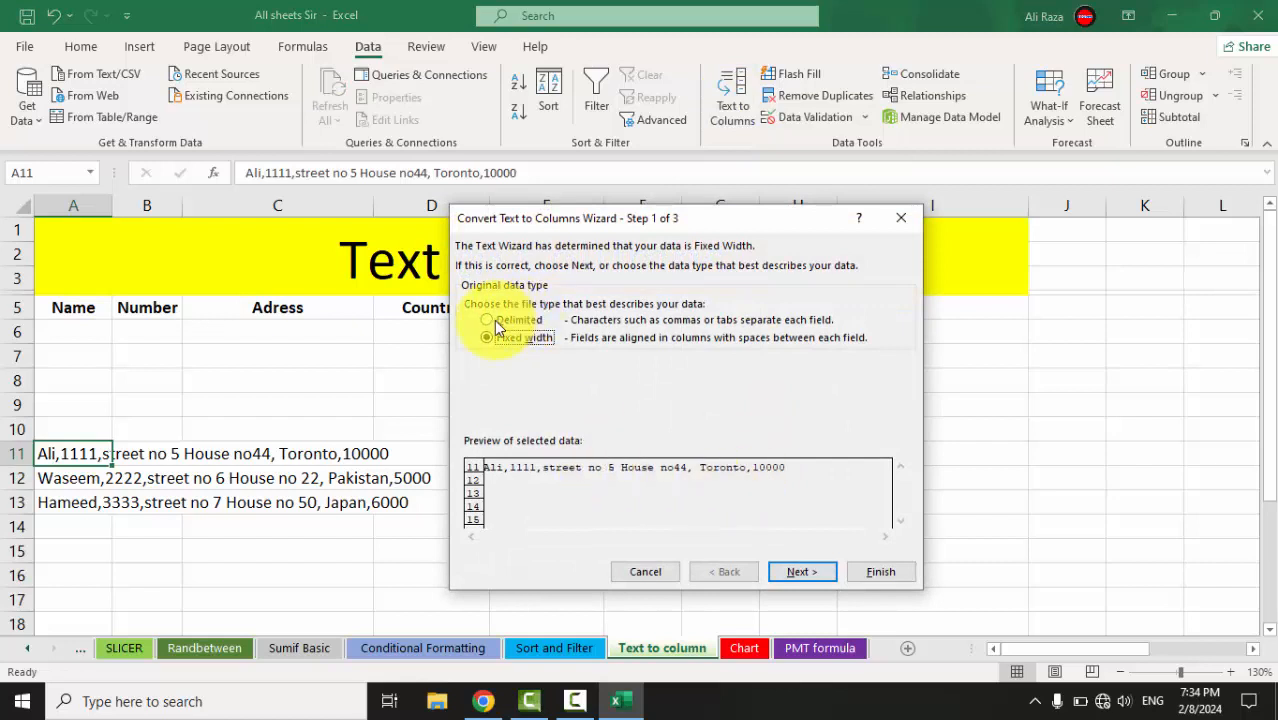
pyautogui.click(816, 576)
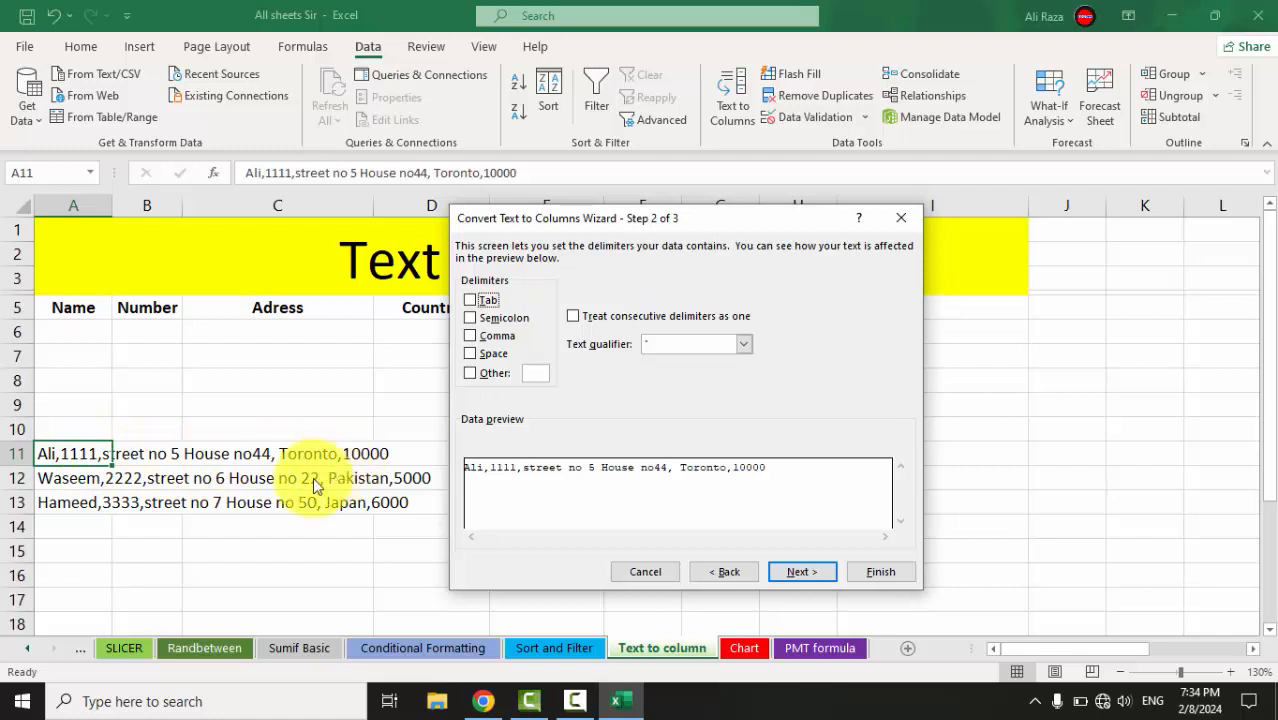
pyautogui.click(471, 337)
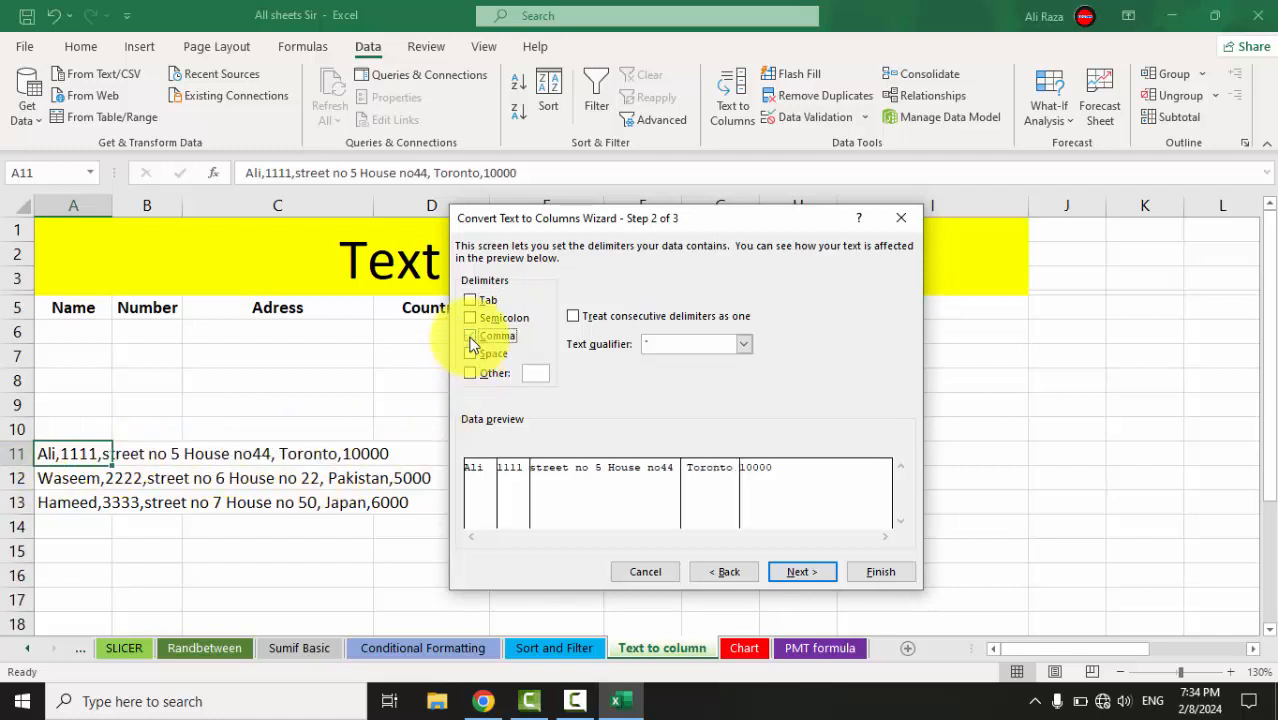
pyautogui.click(806, 574)
pyautogui.click(904, 580)
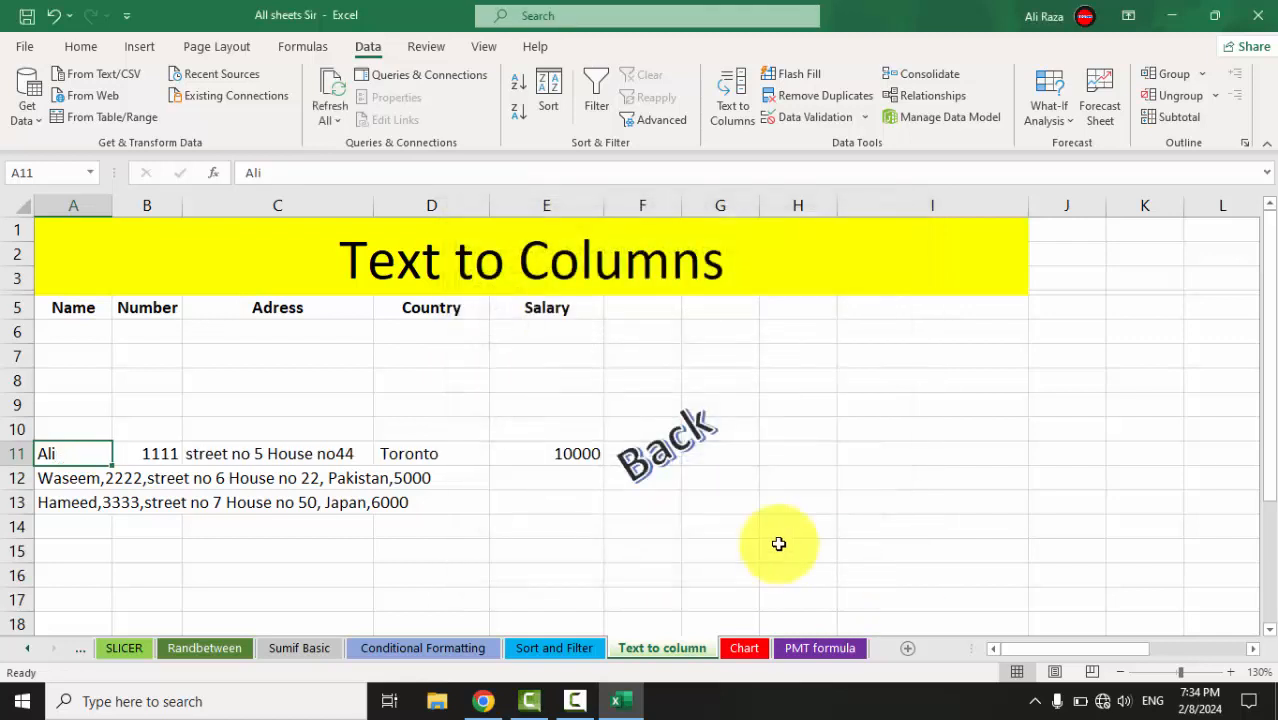
# Split the record in cell A12 with Text to Columns, using the Delimited type and the Comma delimiter
pyautogui.click(67, 476)
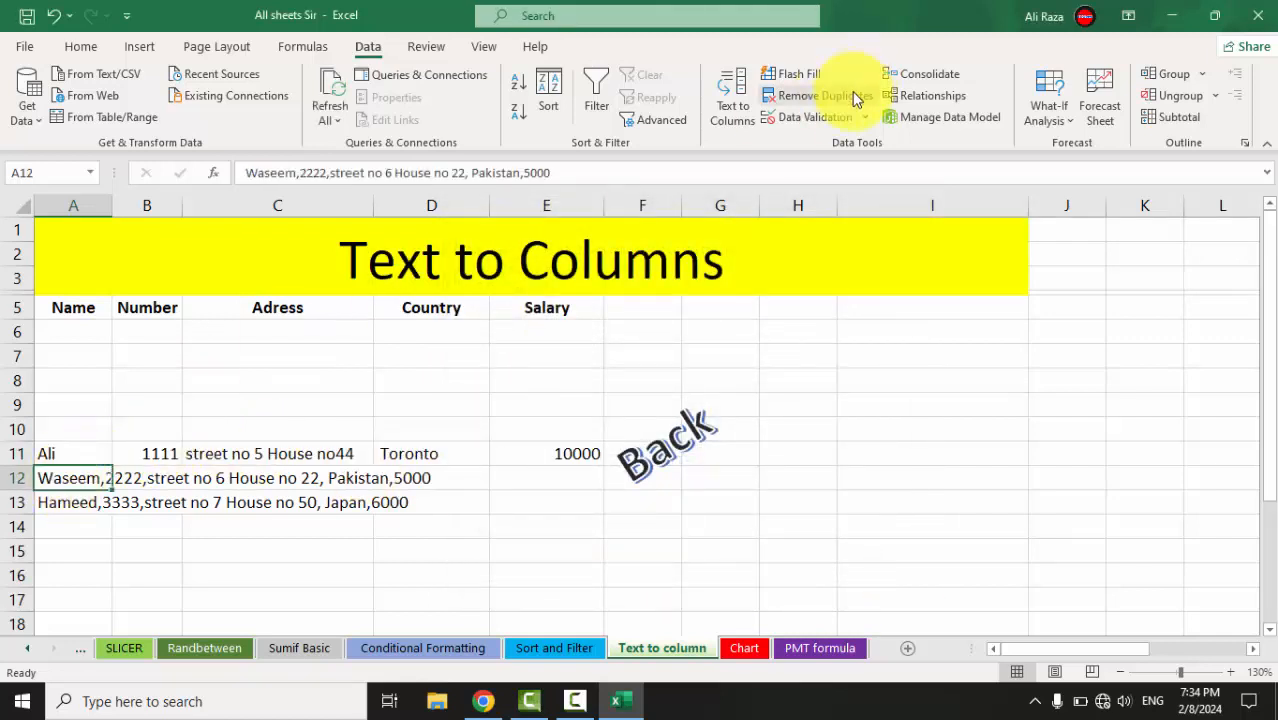
pyautogui.click(733, 106)
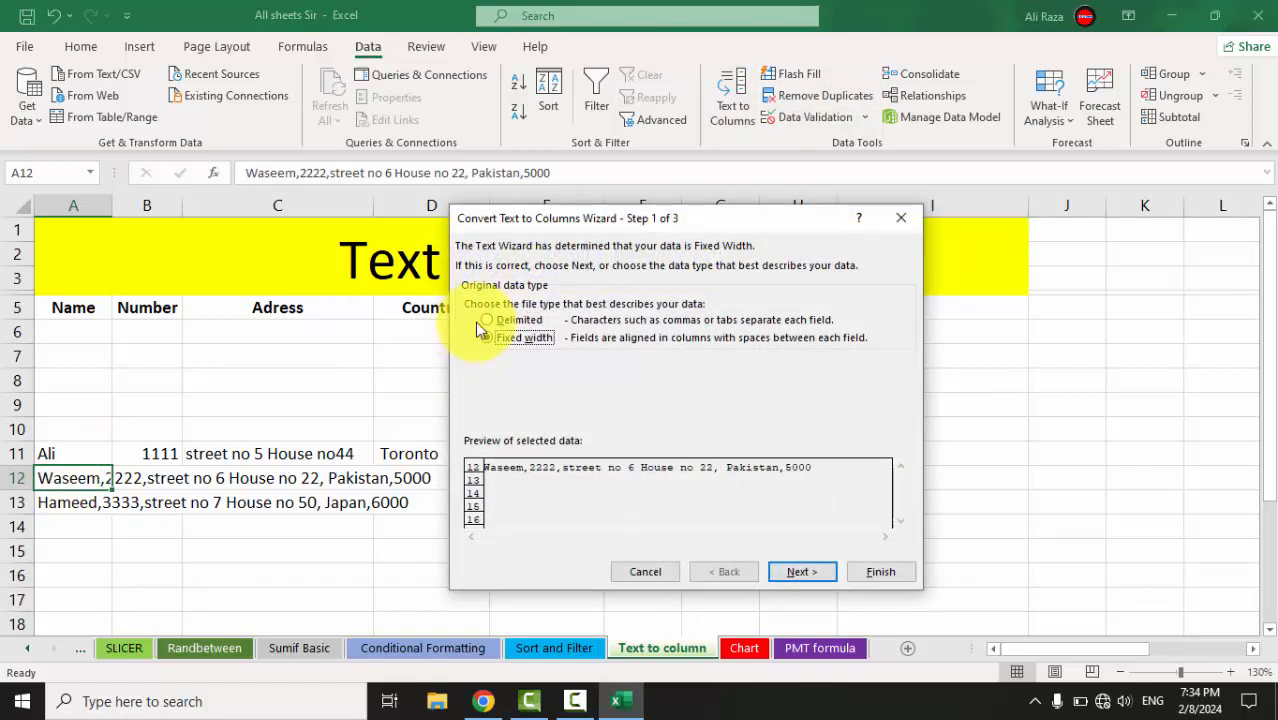
pyautogui.click(487, 321)
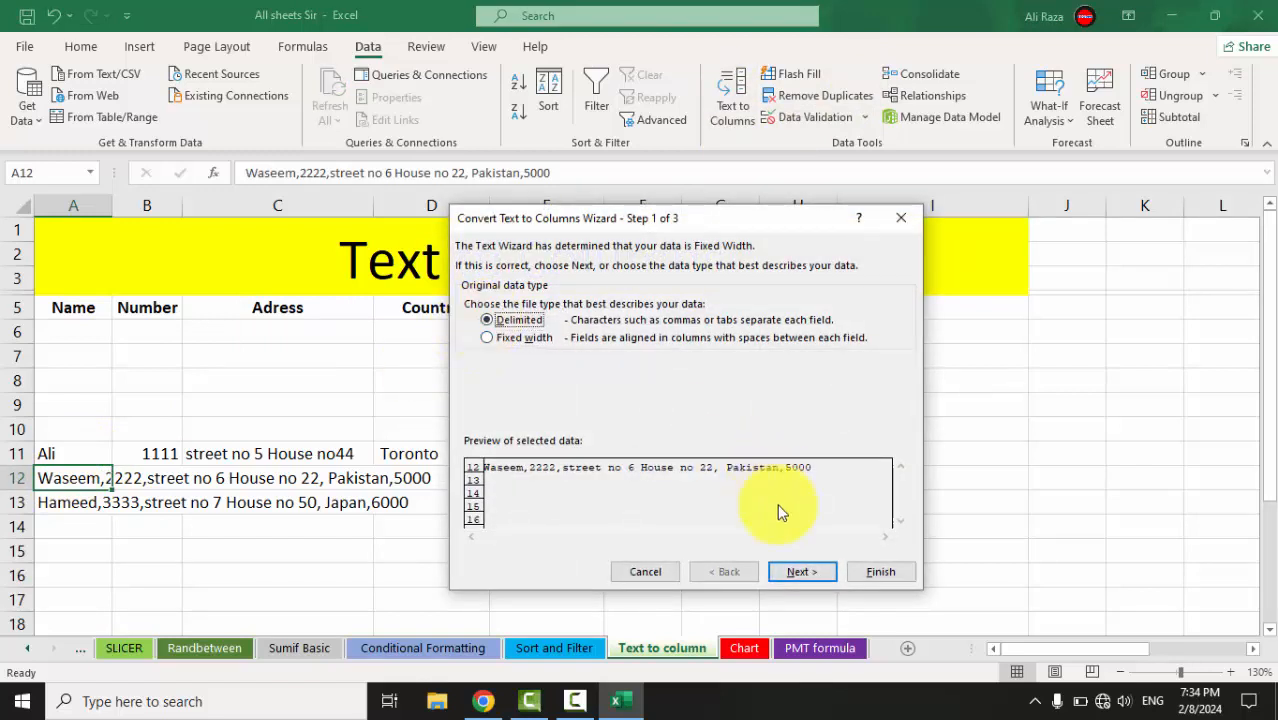
pyautogui.click(799, 572)
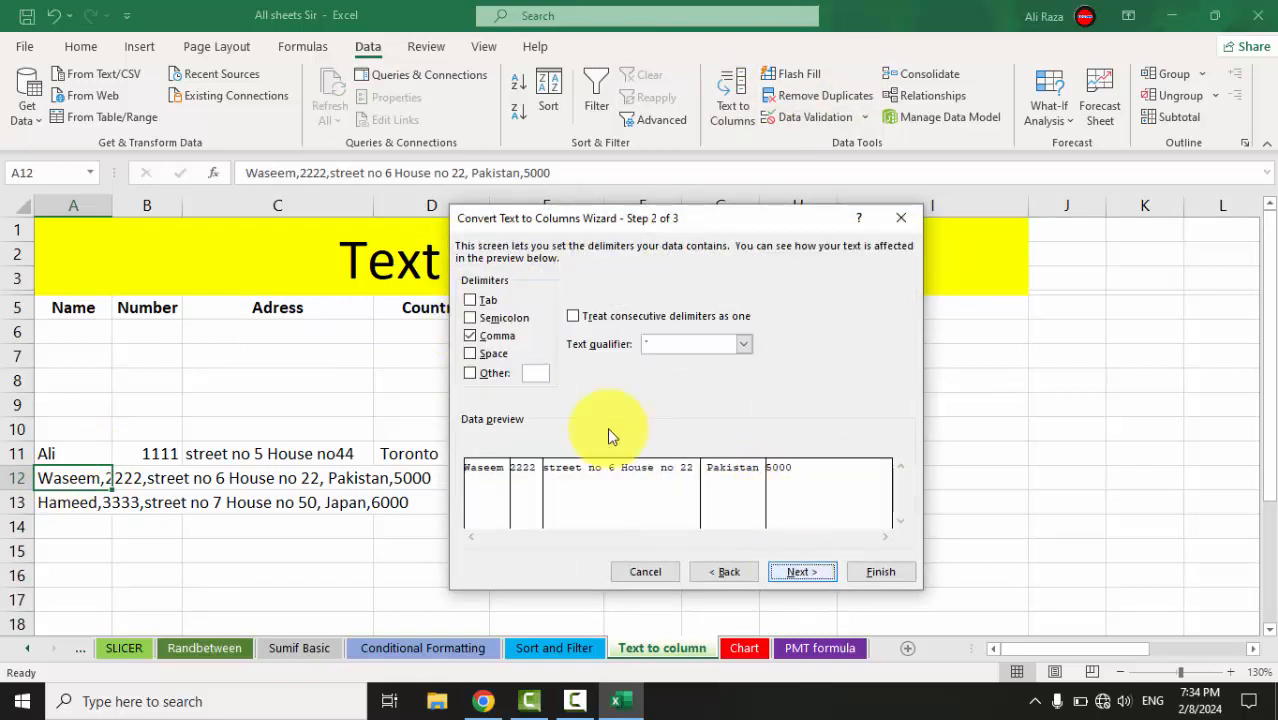
pyautogui.click(858, 575)
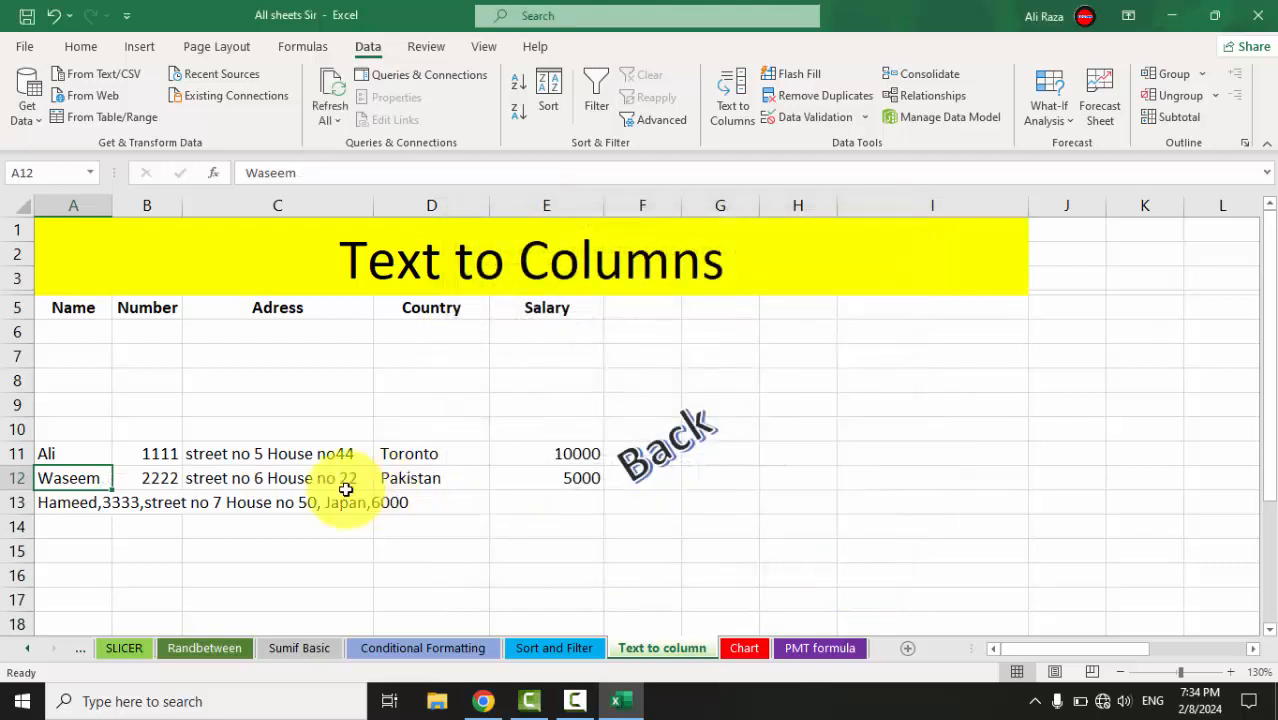
# Split the record in cell A13 with Text to Columns, as delimited data separated by commas
pyautogui.click(82, 503)
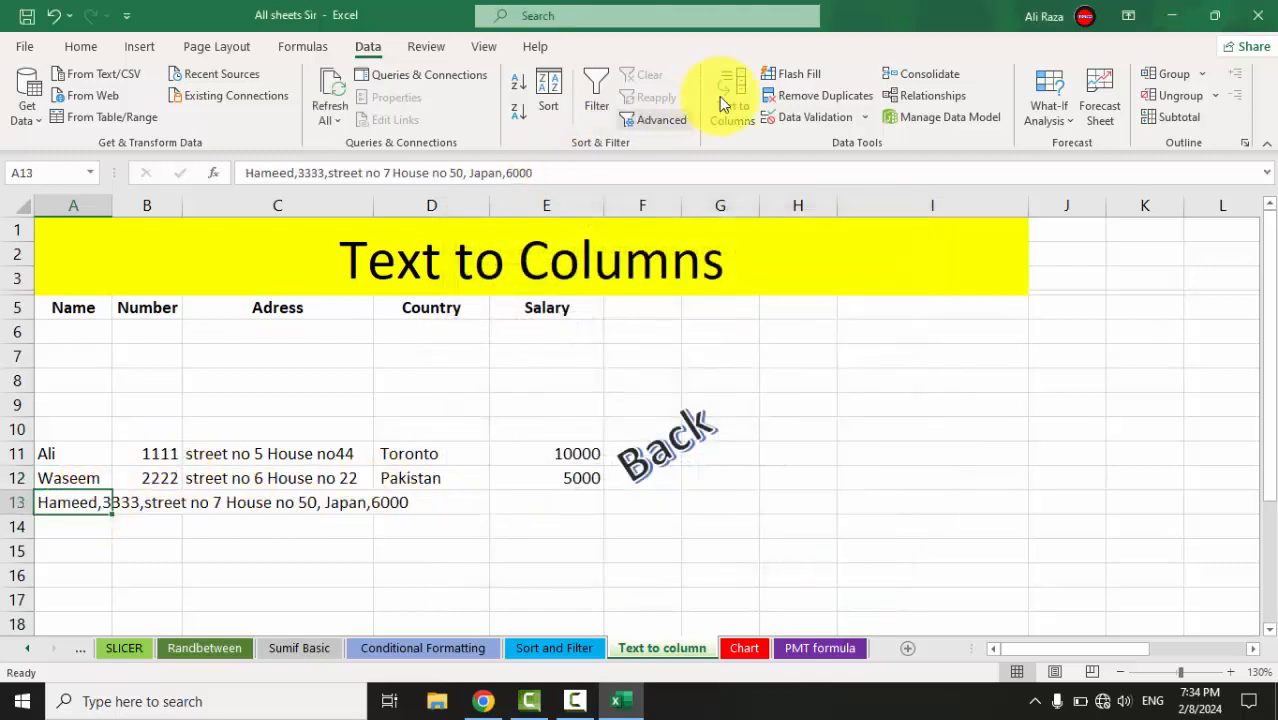
pyautogui.click(747, 86)
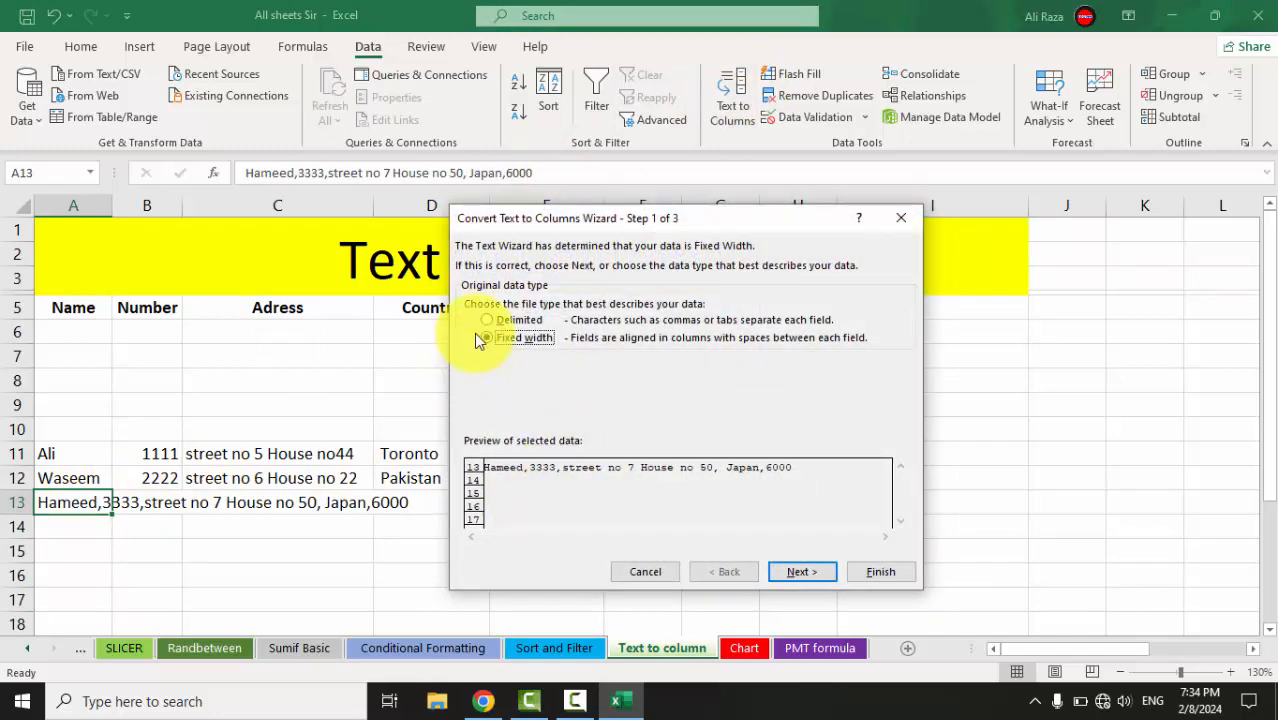
pyautogui.click(816, 570)
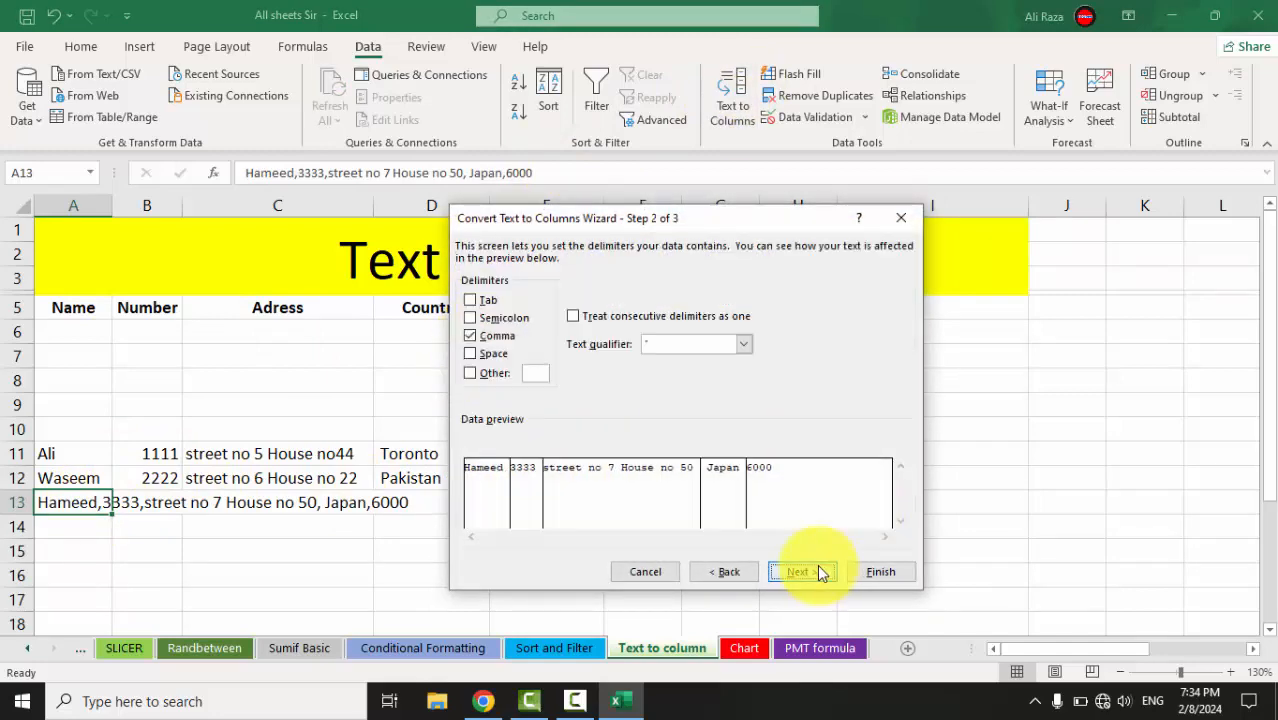
pyautogui.click(877, 577)
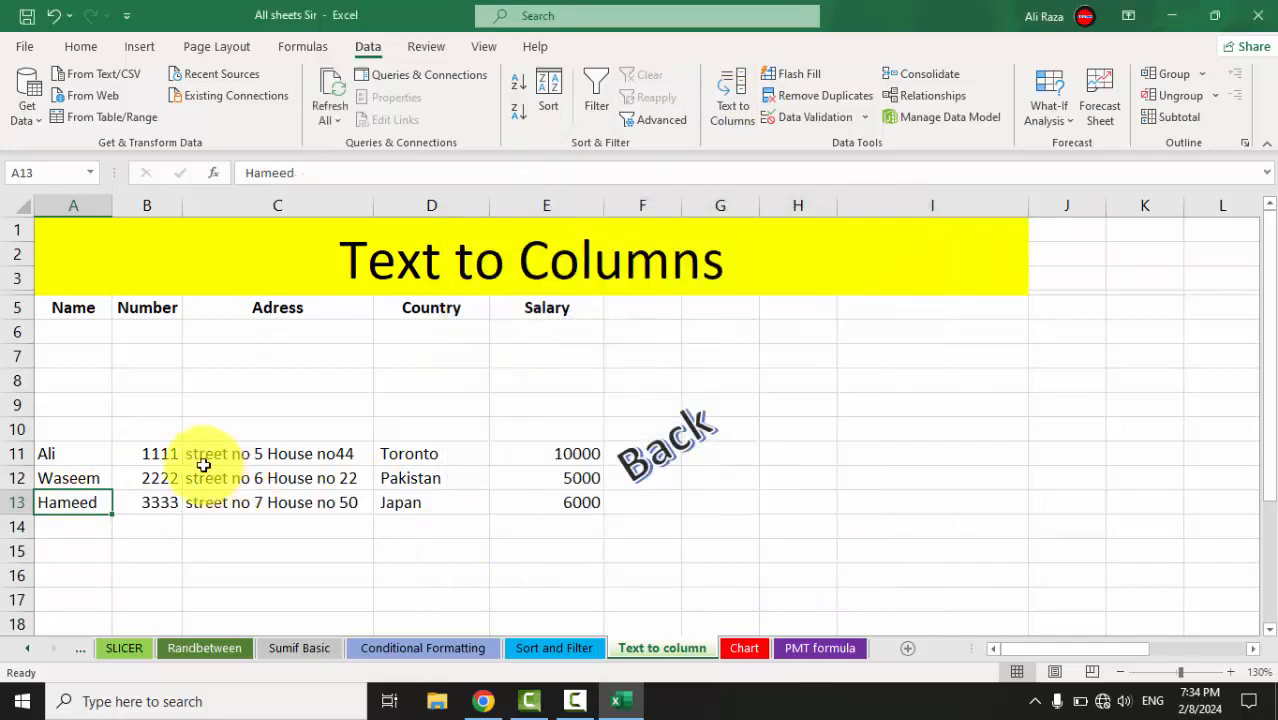
# Move the split records from A11:E13 to the table under the headers, starting at cell A6
pyautogui.click(90, 454)
pyautogui.moveTo(368, 485); pyautogui.dragTo(529, 507)
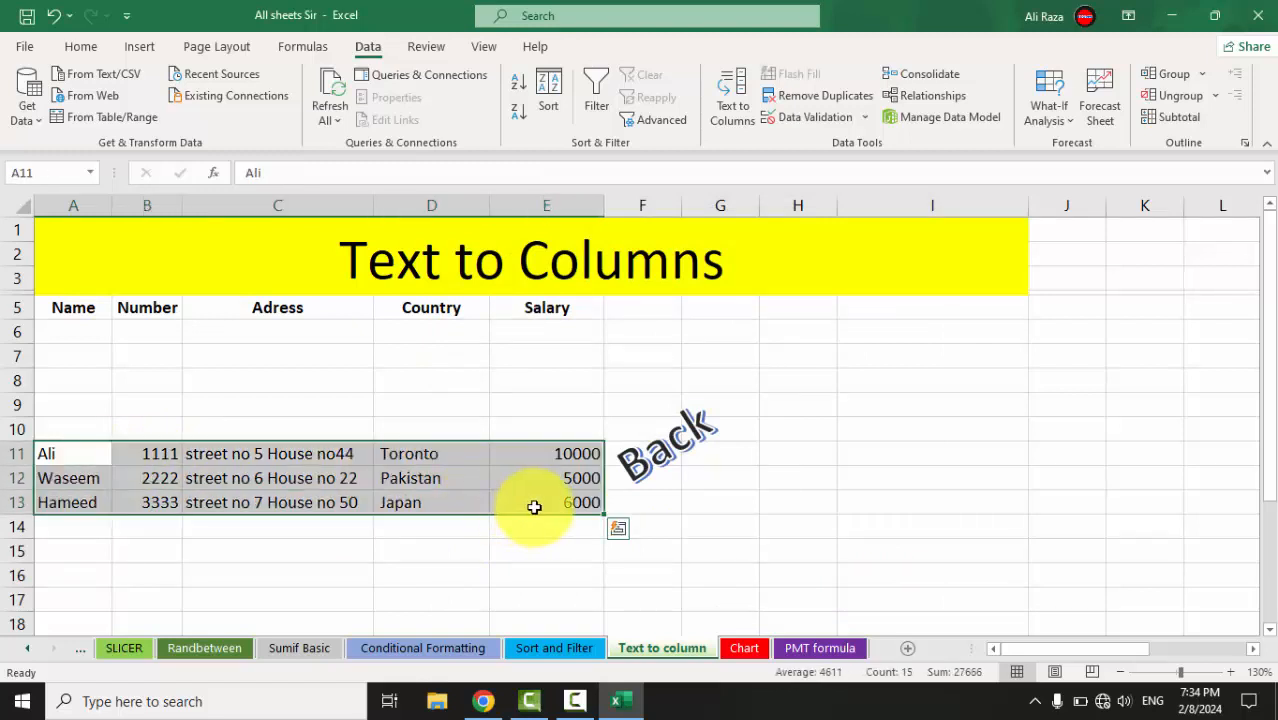
pyautogui.hotkey('ctrl', 'c')
pyautogui.click(72, 329)
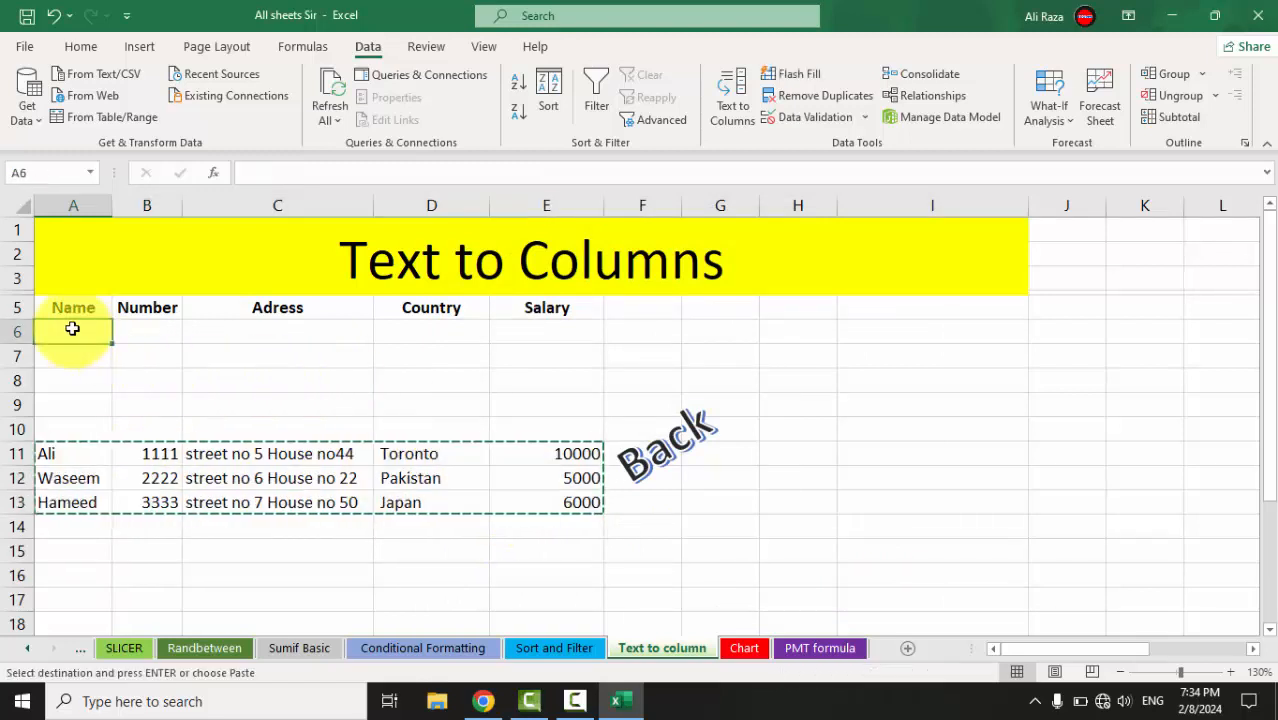
pyautogui.hotkey('ctrl', 'v')
pyautogui.click(406, 430)
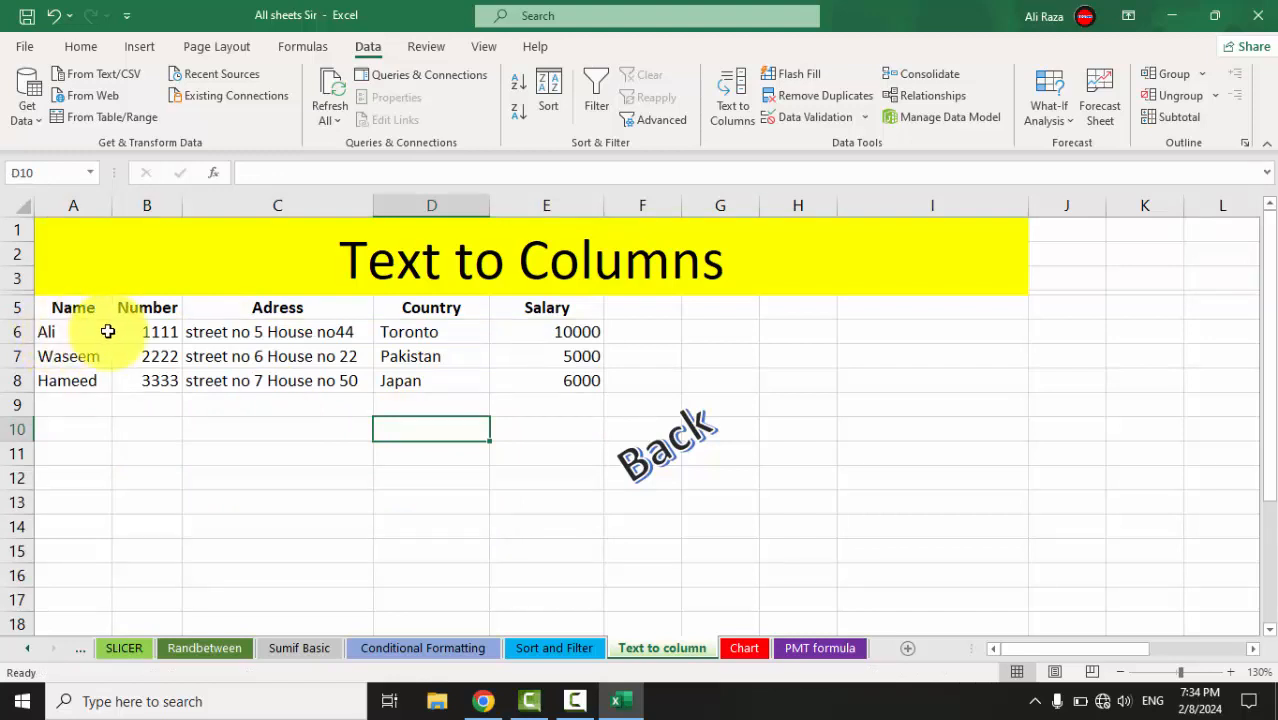
# Center the Number, Adress, Country and Salary values in B6:E8
pyautogui.moveTo(140, 331); pyautogui.dragTo(582, 380)
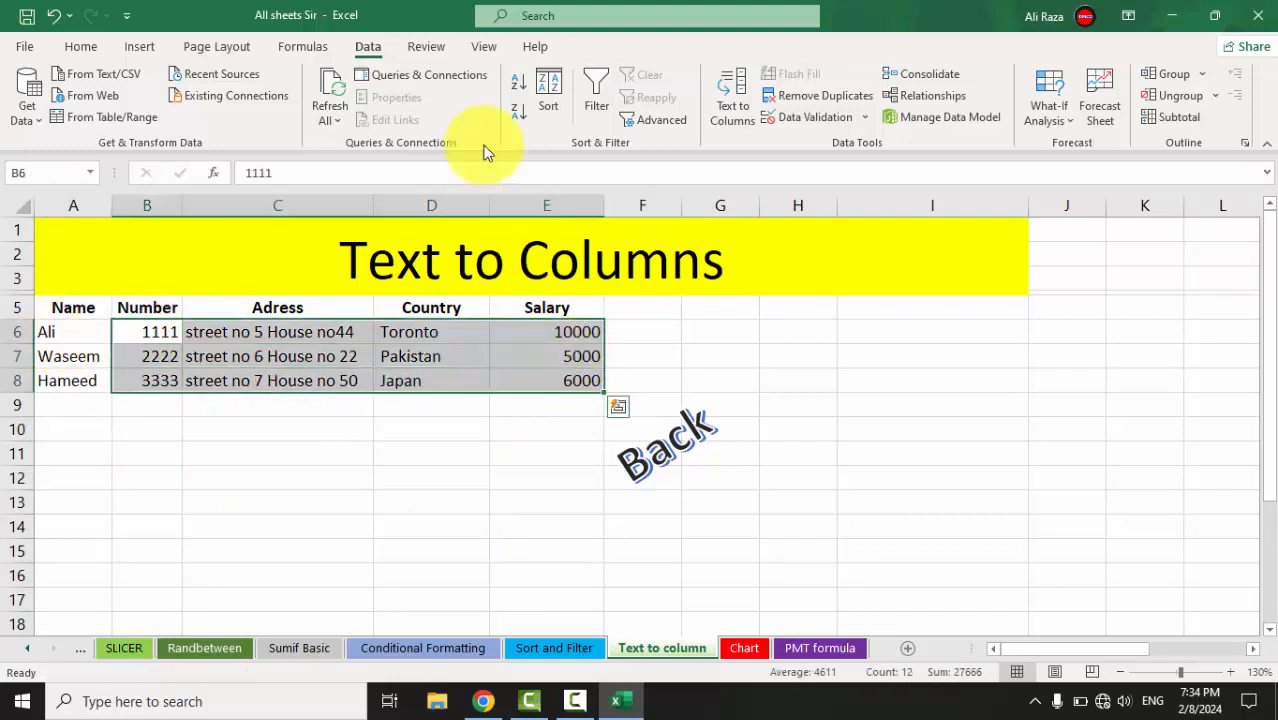
pyautogui.click(72, 48)
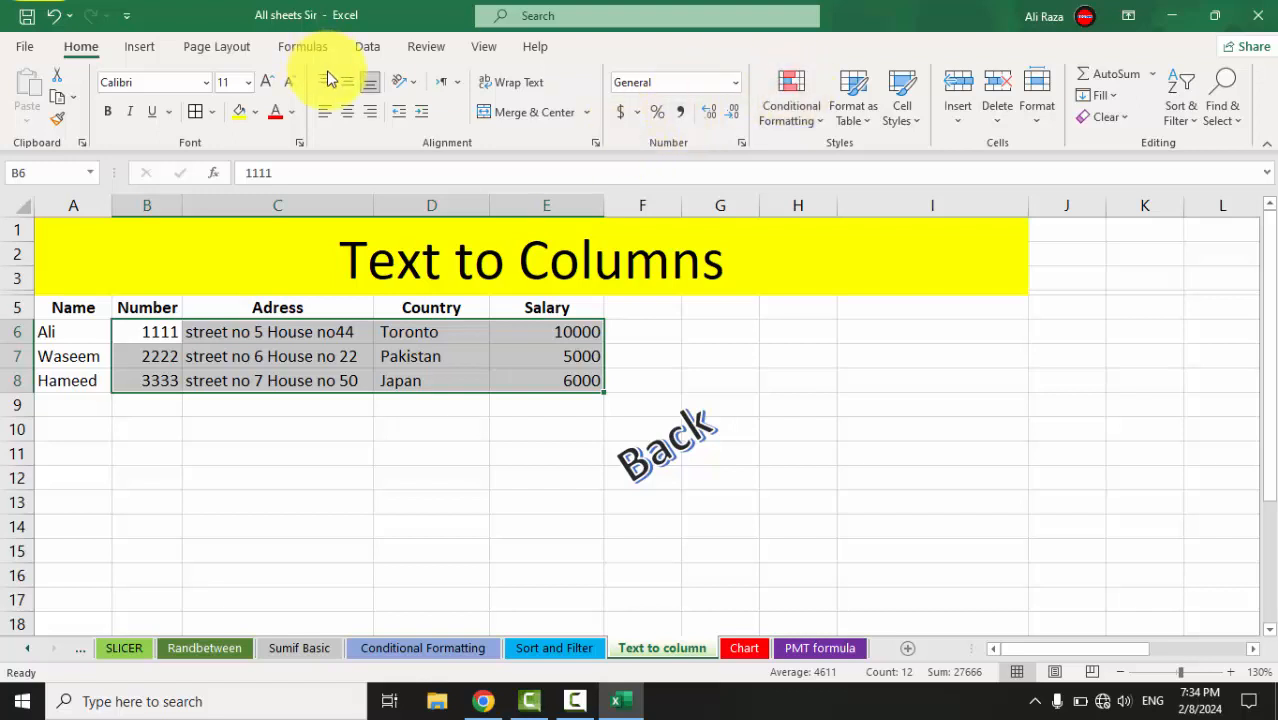
pyautogui.click(347, 111)
pyautogui.click(456, 436)
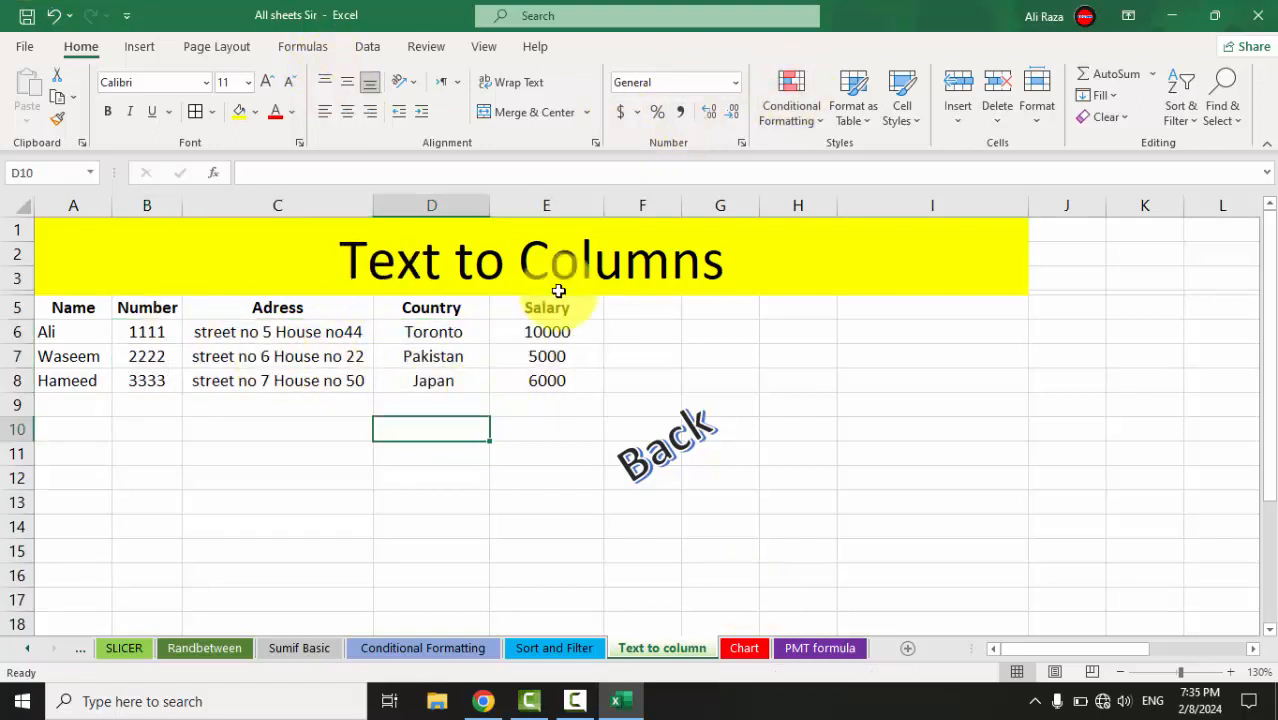
# Open the PMT formula sheet
pyautogui.click(826, 650)
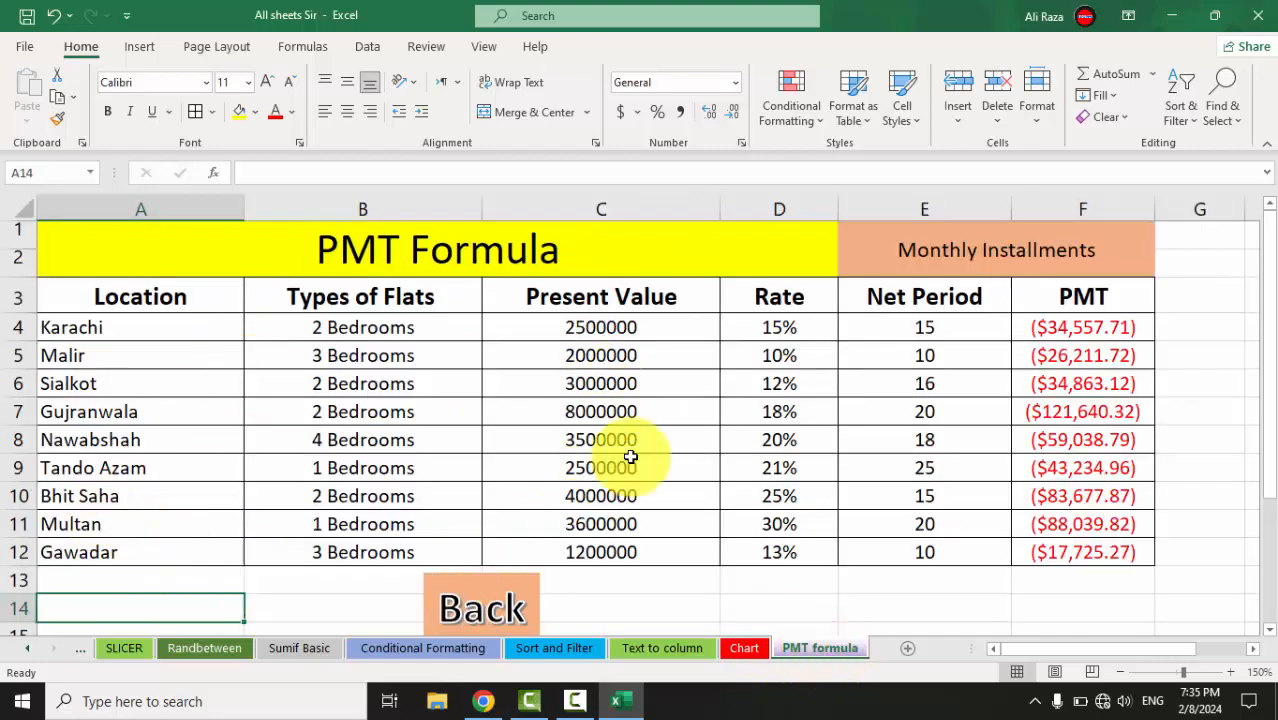